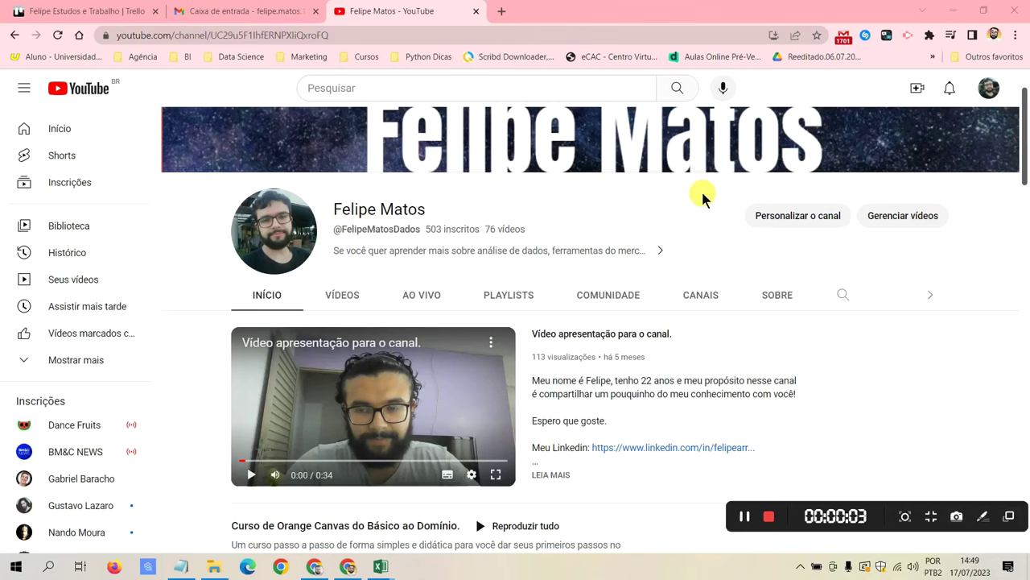
Step: Browse the YouTube channel page, then minimize the browser to bring up the Excel workbook
{"action": "scroll", "coordinate": [702, 198], "scroll_direction": "down", "scroll_amount": 6}
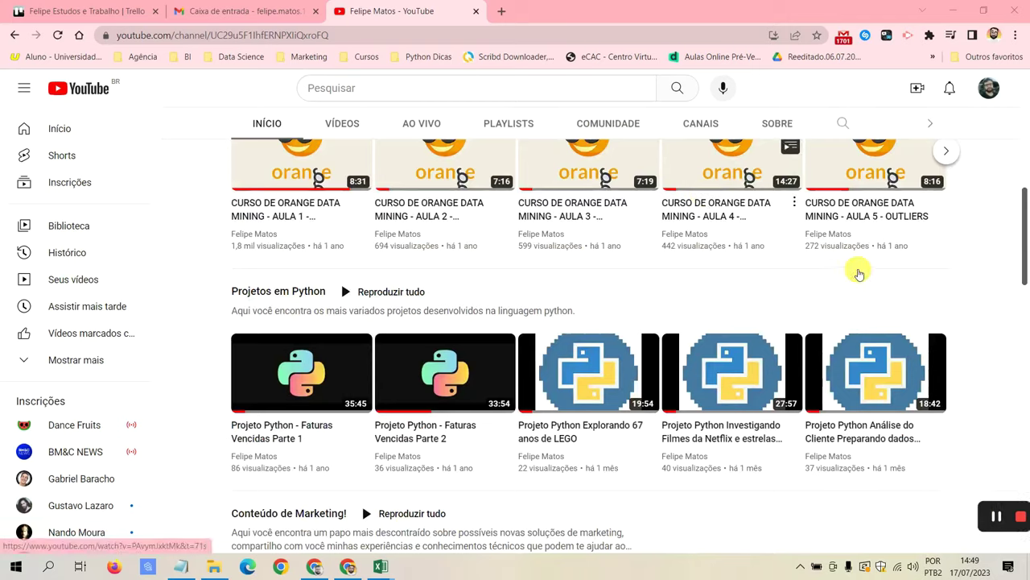
{"action": "scroll", "coordinate": [961, 262], "scroll_direction": "up", "scroll_amount": 6}
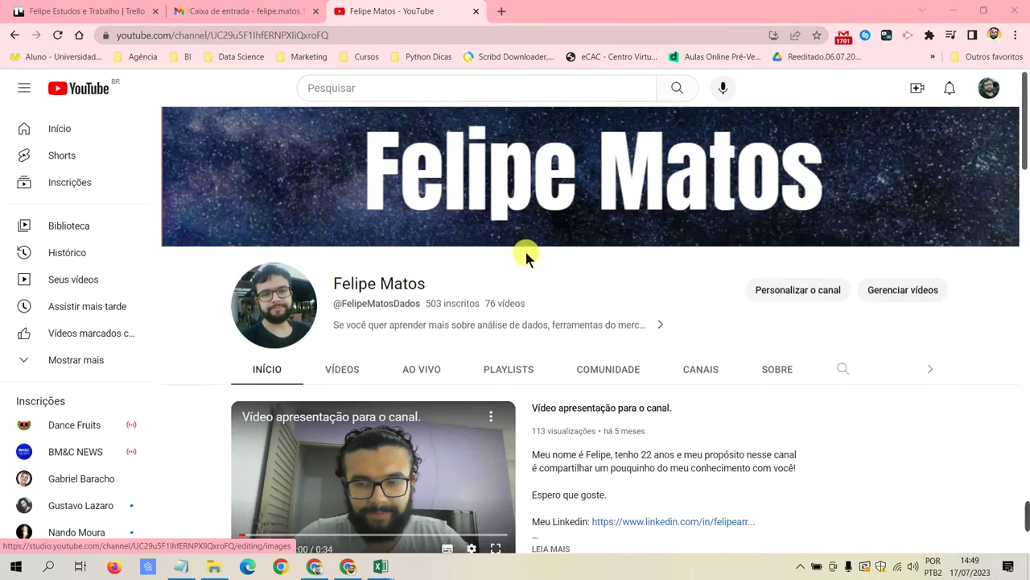
{"action": "scroll", "coordinate": [682, 276], "scroll_direction": "down", "scroll_amount": 2}
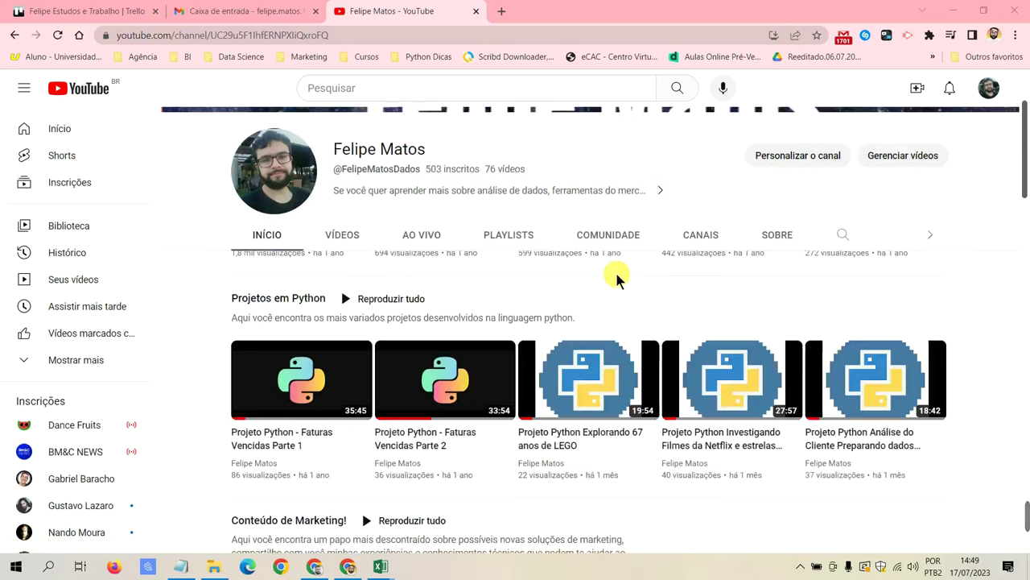
{"action": "scroll", "coordinate": [685, 266], "scroll_direction": "down", "scroll_amount": 3}
{"action": "scroll", "coordinate": [687, 253], "scroll_direction": "down", "scroll_amount": 3}
{"action": "scroll", "coordinate": [655, 285], "scroll_direction": "down", "scroll_amount": 3}
{"action": "scroll", "coordinate": [733, 260], "scroll_direction": "down", "scroll_amount": 3}
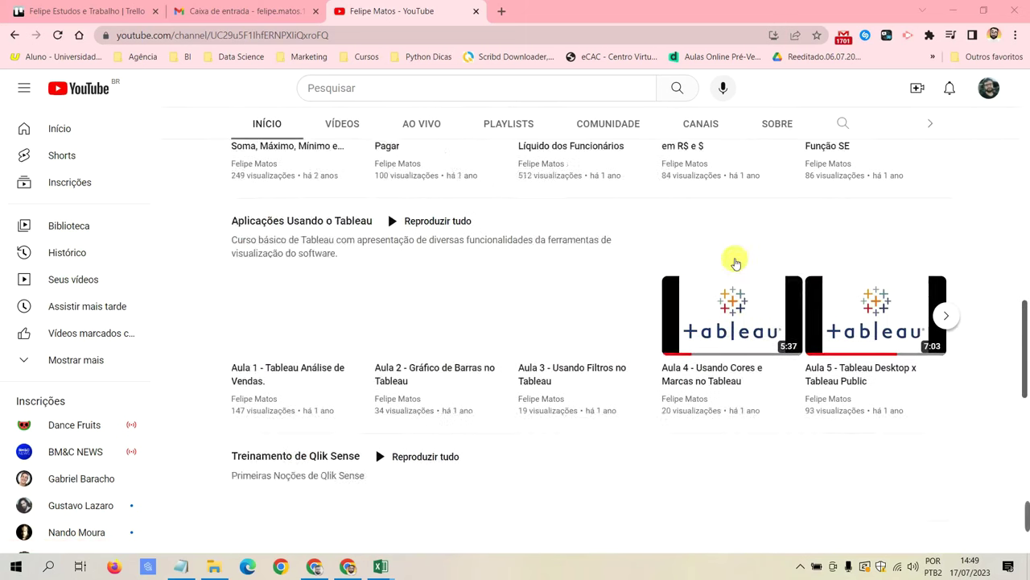
{"action": "scroll", "coordinate": [773, 292], "scroll_direction": "down", "scroll_amount": 2}
{"action": "scroll", "coordinate": [688, 320], "scroll_direction": "down", "scroll_amount": 3}
{"action": "scroll", "coordinate": [702, 277], "scroll_direction": "down", "scroll_amount": 2}
{"action": "scroll", "coordinate": [778, 345], "scroll_direction": "up", "scroll_amount": 4}
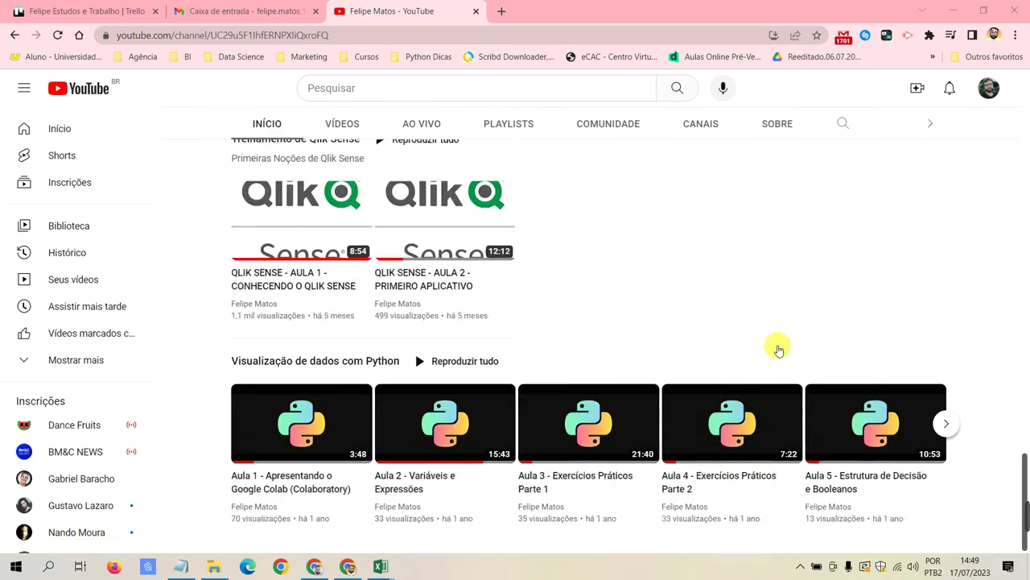
{"action": "scroll", "coordinate": [778, 345], "scroll_direction": "up", "scroll_amount": 10}
{"action": "scroll", "coordinate": [780, 349], "scroll_direction": "up", "scroll_amount": 15}
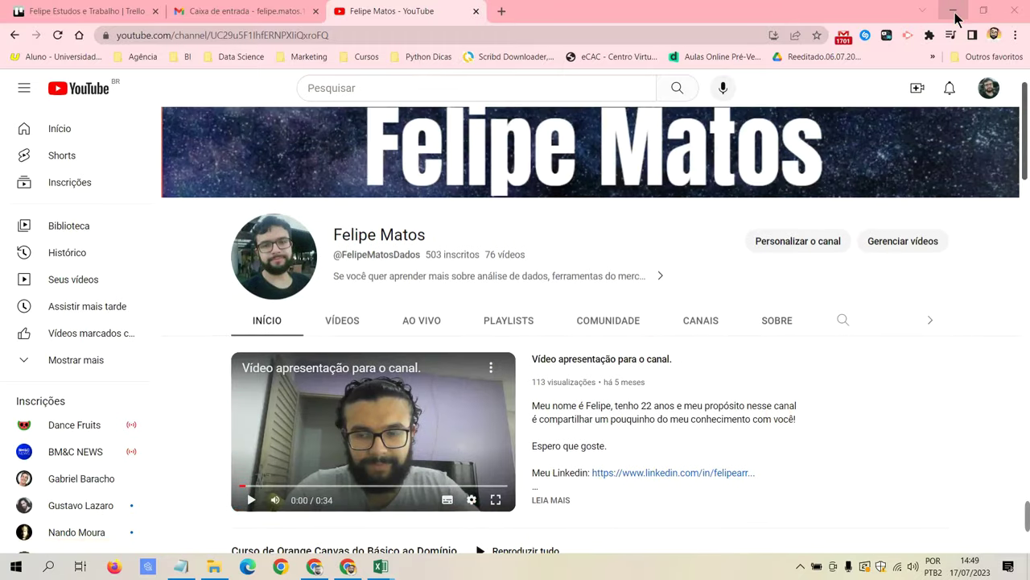
{"action": "left_click", "coordinate": [952, 10]}
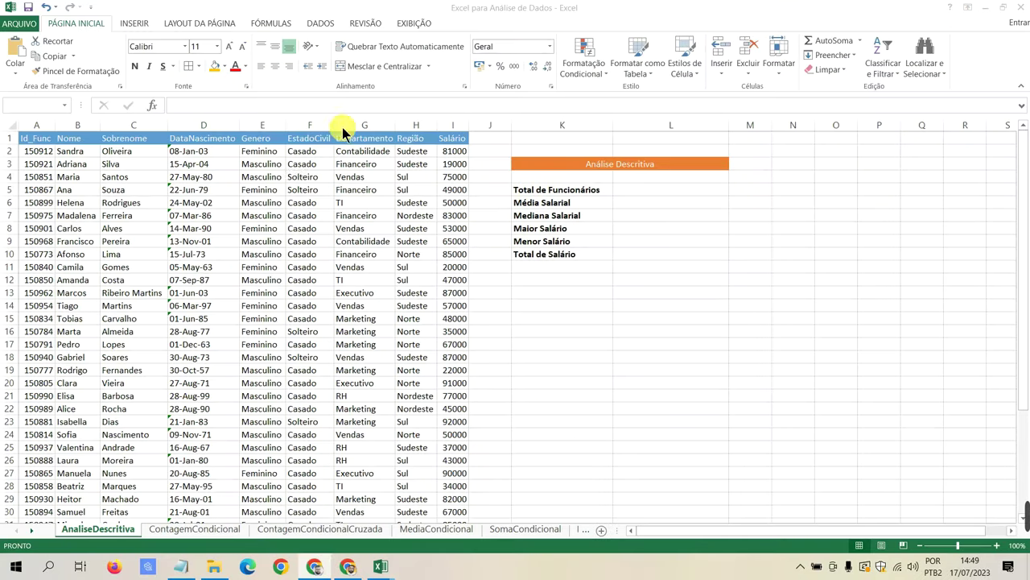
{"action": "left_click", "coordinate": [225, 530]}
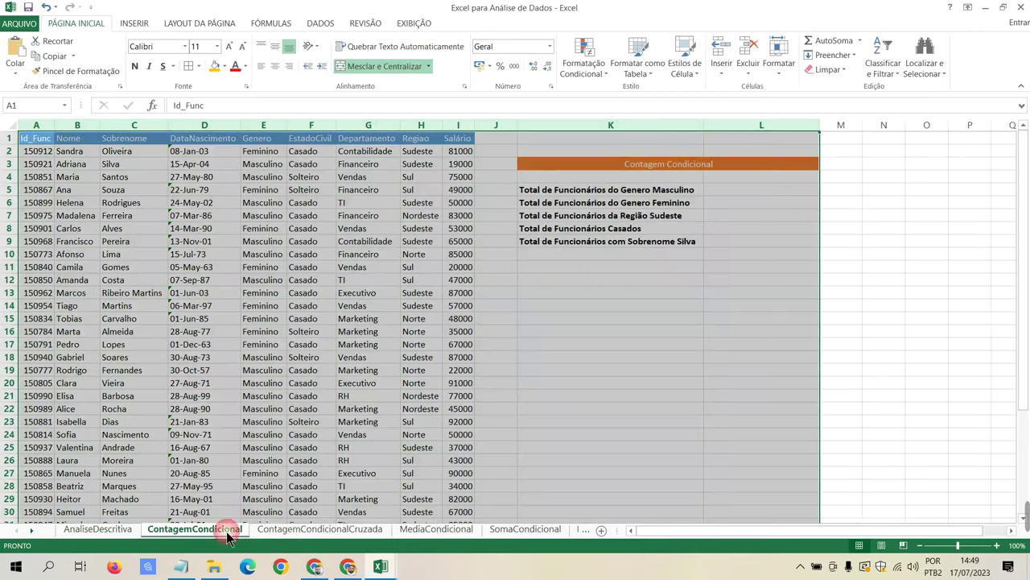
{"action": "left_click", "coordinate": [280, 531]}
{"action": "left_click", "coordinate": [439, 531]}
{"action": "left_click", "coordinate": [494, 531]}
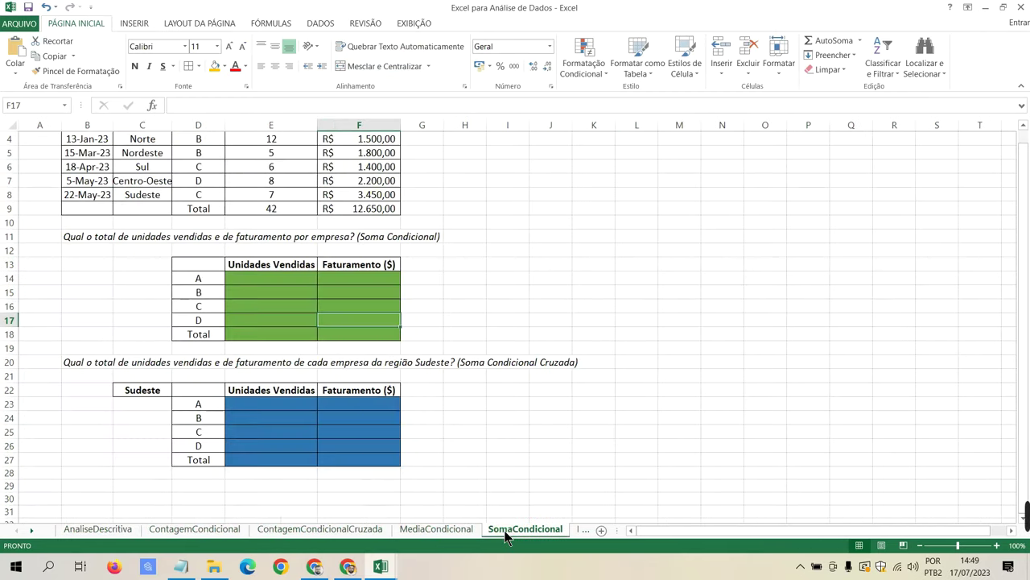
{"action": "left_click", "coordinate": [581, 531]}
{"action": "left_click", "coordinate": [570, 530]}
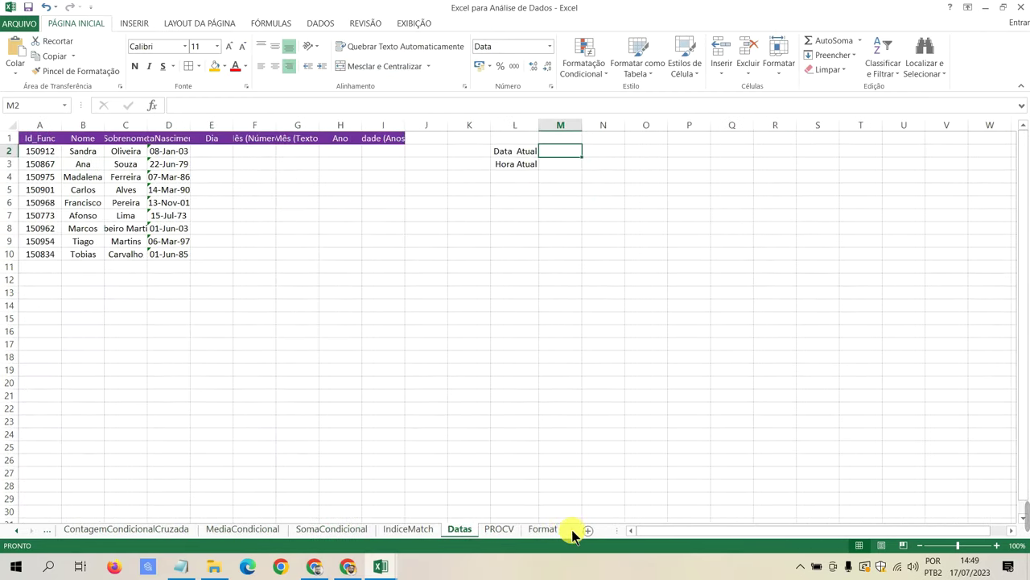
{"action": "left_click", "coordinate": [493, 531]}
{"action": "left_click", "coordinate": [533, 530]}
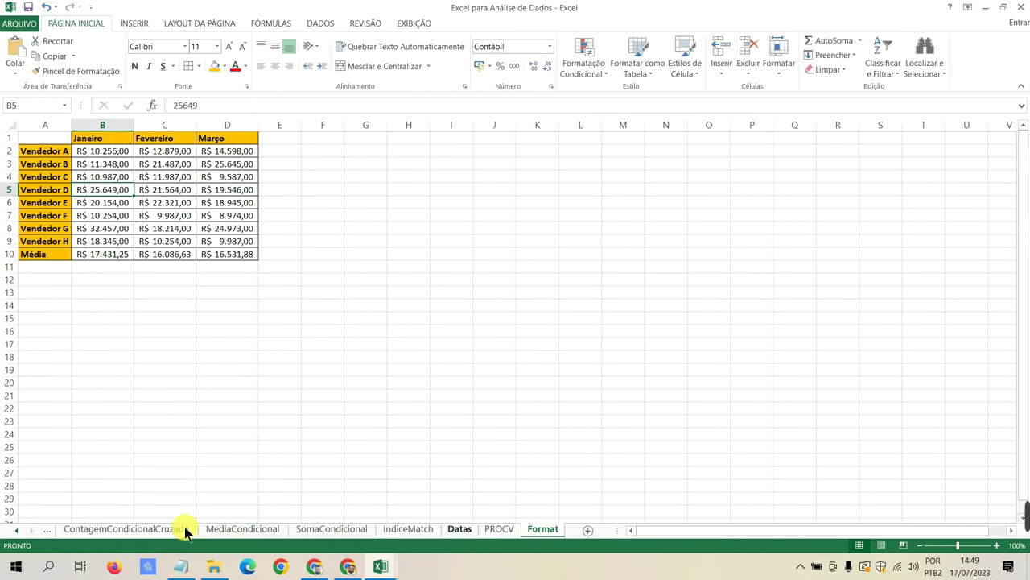
{"action": "left_click", "coordinate": [68, 533]}
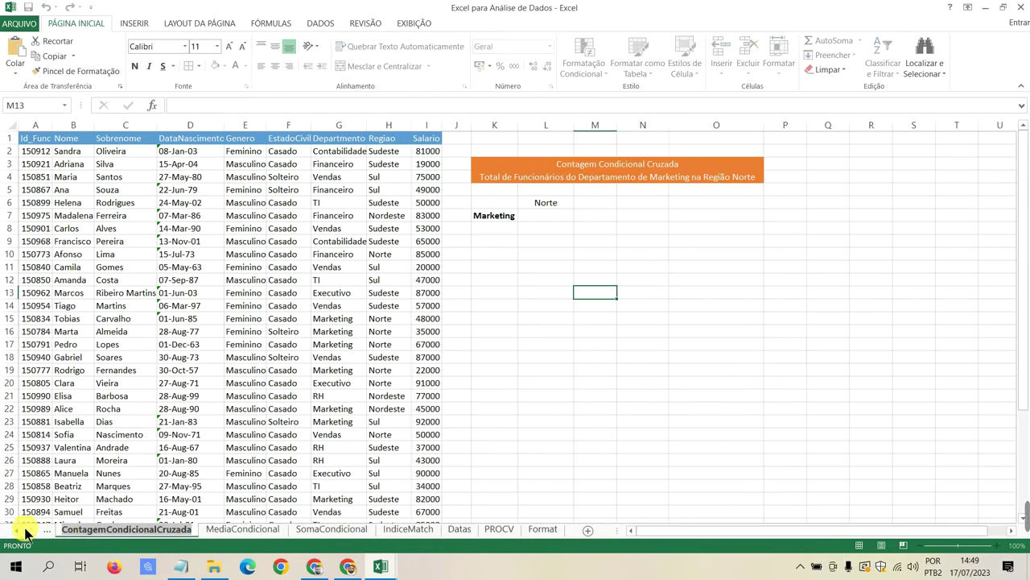
{"action": "left_click", "coordinate": [16, 531]}
{"action": "left_click", "coordinate": [17, 531]}
{"action": "left_click", "coordinate": [96, 530]}
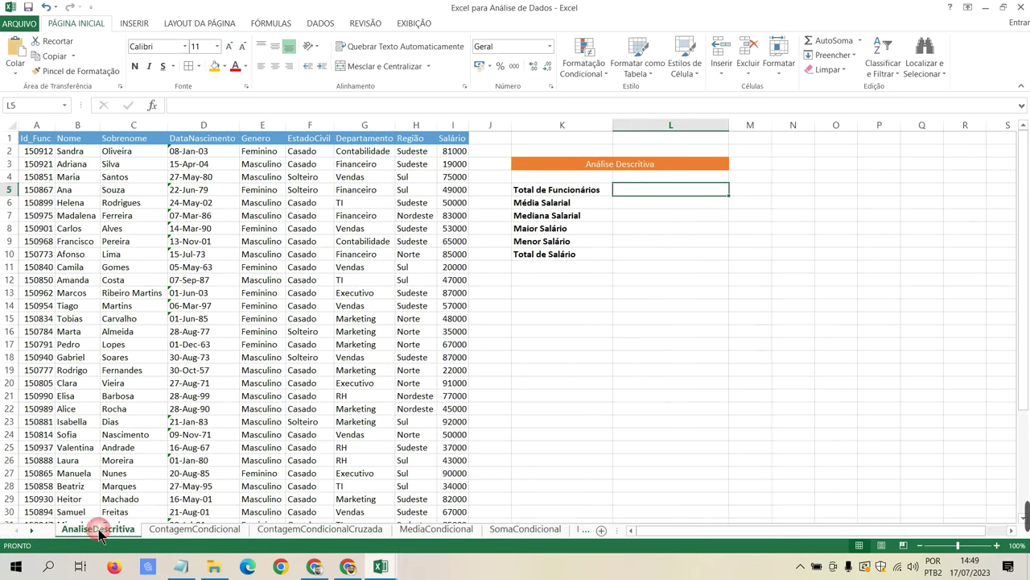
Step: Review the empty result cells from Total de Funcionários to Menor Salário
{"action": "left_click", "coordinate": [666, 202]}
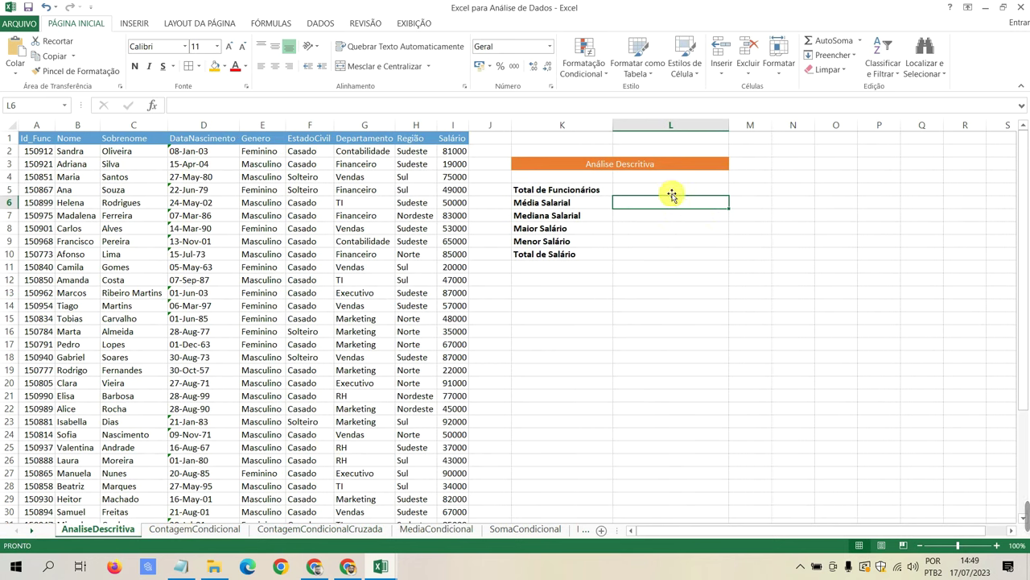
{"action": "left_click", "coordinate": [671, 189]}
{"action": "left_click", "coordinate": [665, 211]}
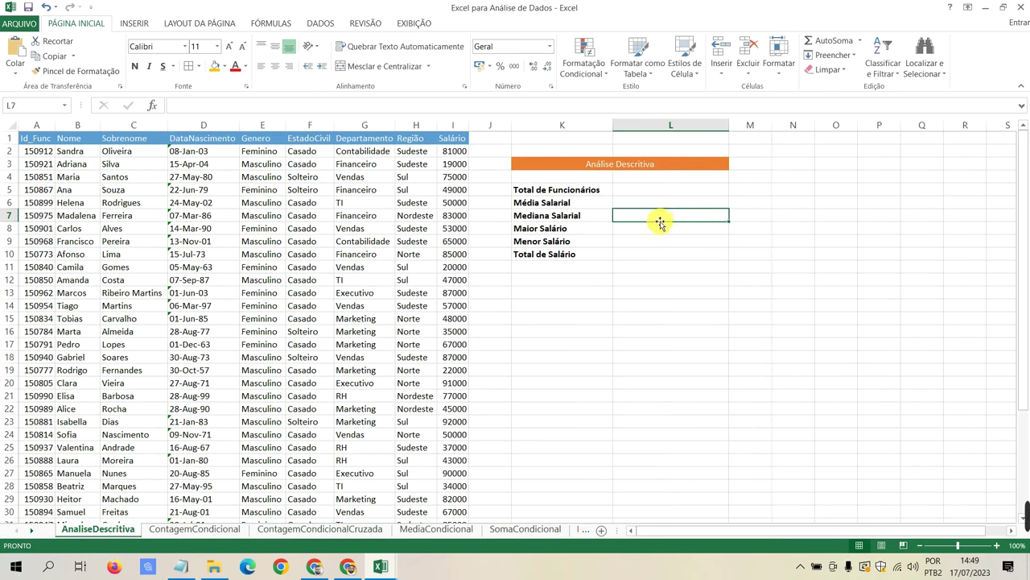
{"action": "left_click", "coordinate": [664, 226]}
{"action": "left_click", "coordinate": [628, 244]}
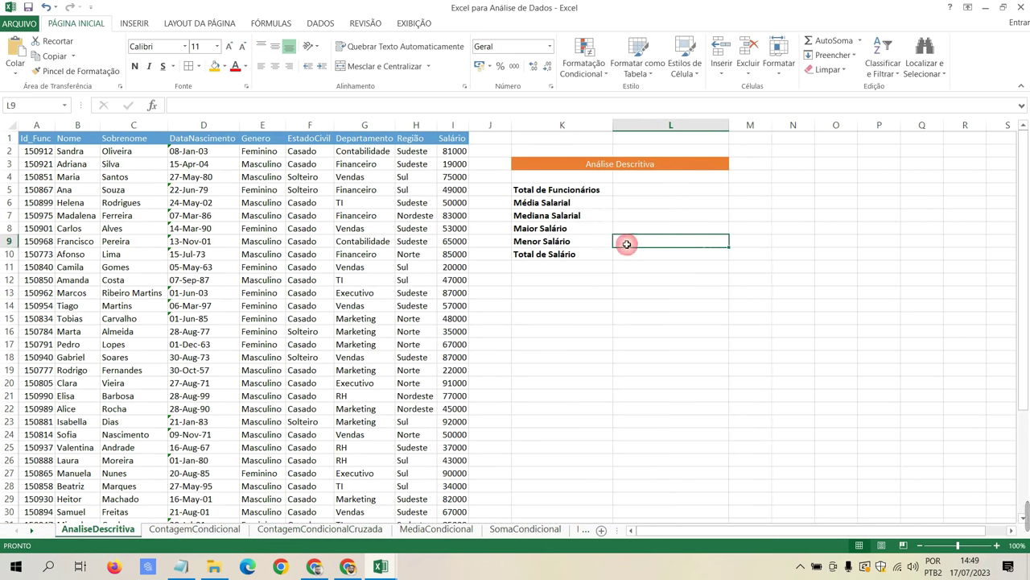
{"action": "left_click", "coordinate": [649, 195]}
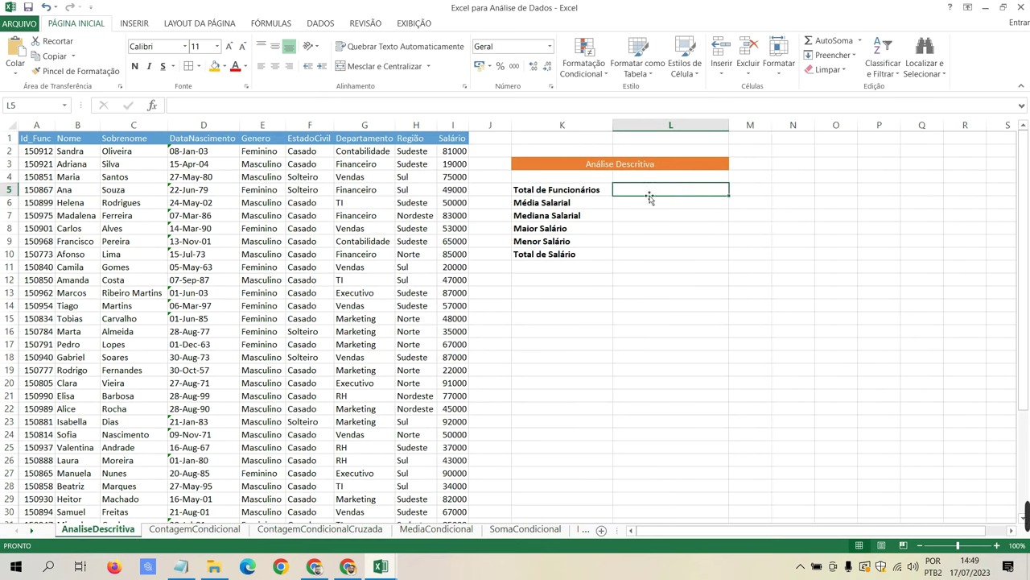
Step: Apply All Borders (Todas as bordas) to every cell of K3:L10
{"action": "left_click_drag", "start_coordinate": [585, 163], "coordinate": [651, 256]}
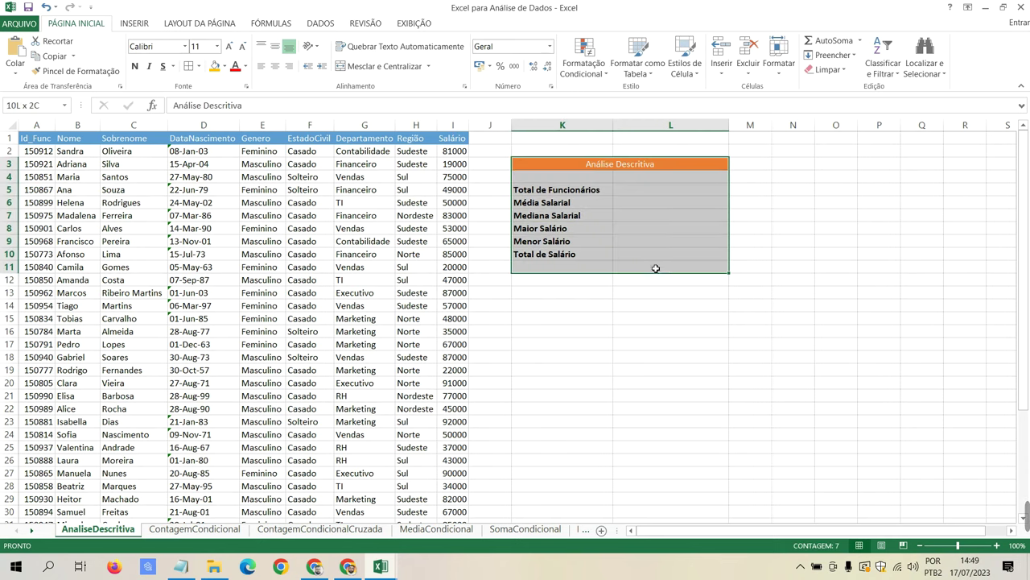
{"action": "left_click", "coordinate": [197, 66]}
{"action": "left_click", "coordinate": [219, 179]}
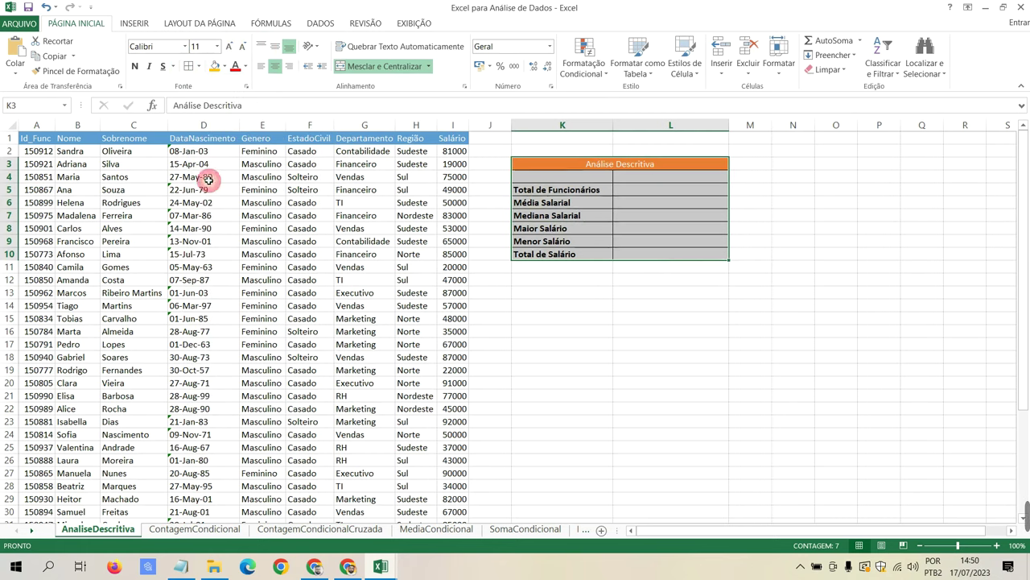
{"action": "left_click", "coordinate": [621, 201]}
{"action": "left_click", "coordinate": [614, 163]}
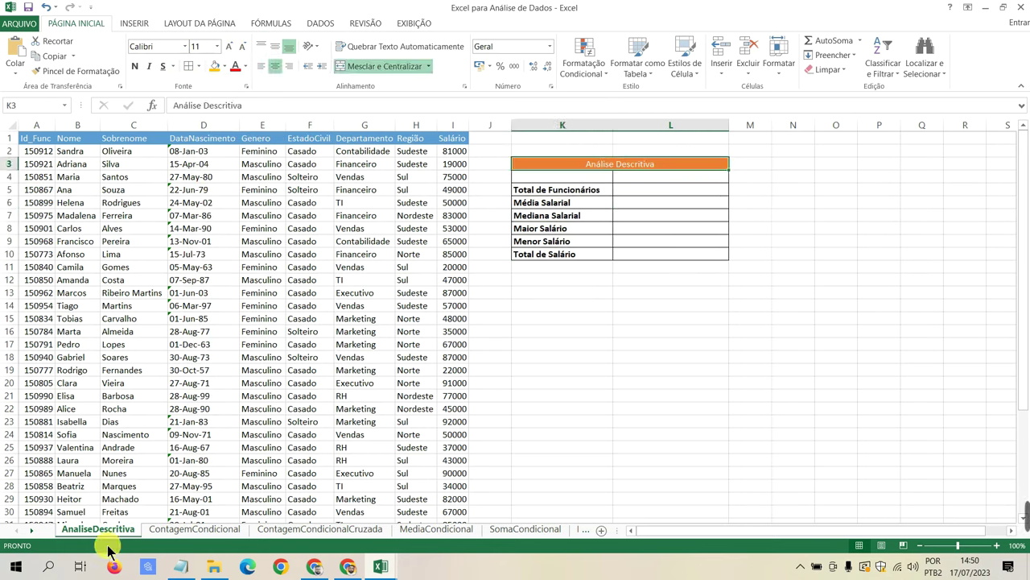
{"action": "left_click", "coordinate": [39, 150]}
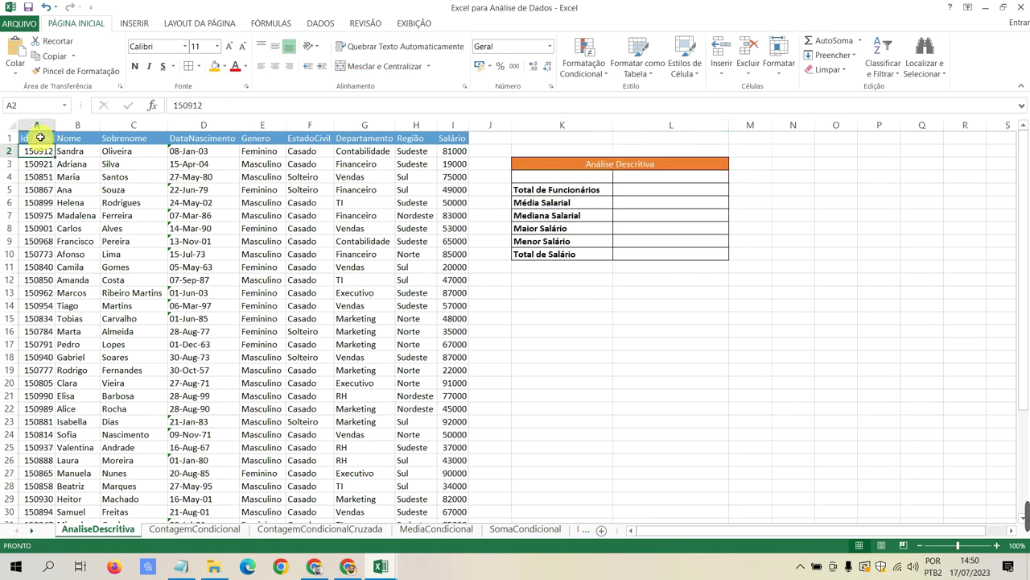
{"action": "mouse_move", "coordinate": [37, 135]}
{"action": "left_mouse_down"}
{"action": "mouse_move", "coordinate": [326, 179]}
{"action": "mouse_move", "coordinate": [453, 245]}
{"action": "left_mouse_up"}
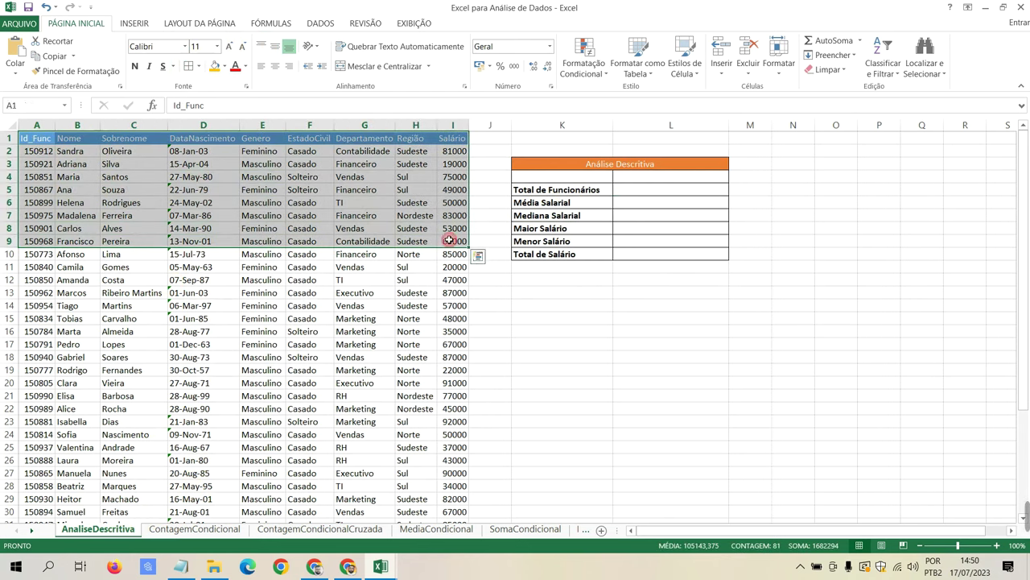
{"action": "left_click", "coordinate": [69, 154]}
{"action": "left_click", "coordinate": [37, 137]}
{"action": "key", "text": "ctrl+shift+Down"}
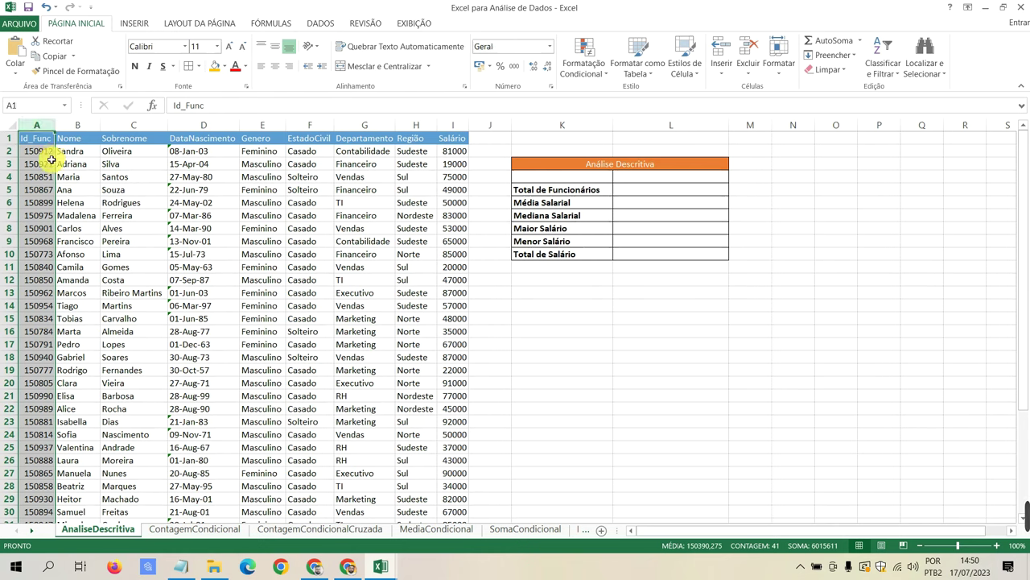
{"action": "left_click", "coordinate": [71, 143]}
{"action": "key", "text": "ctrl+shift+Down"}
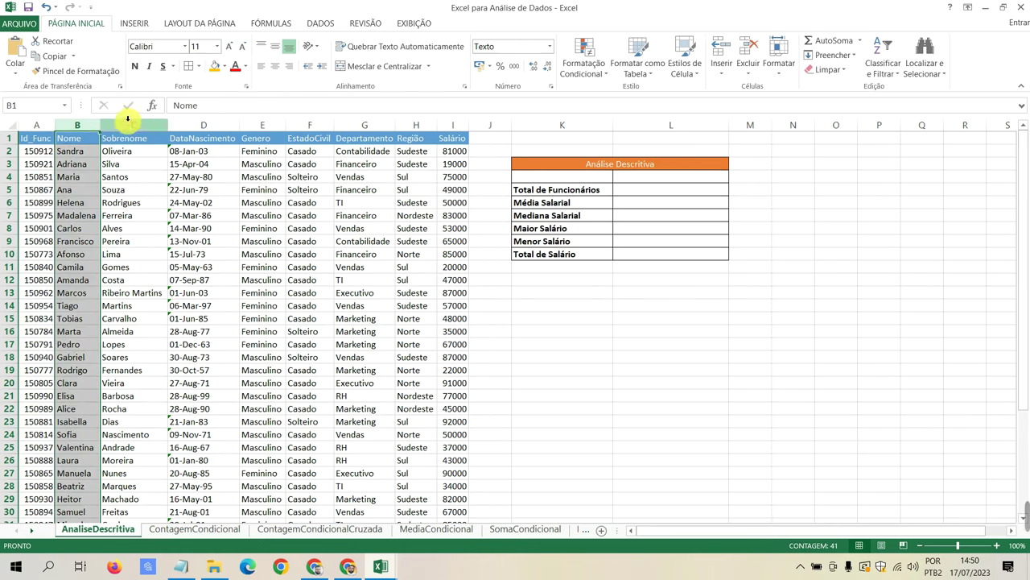
{"action": "left_click", "coordinate": [124, 124]}
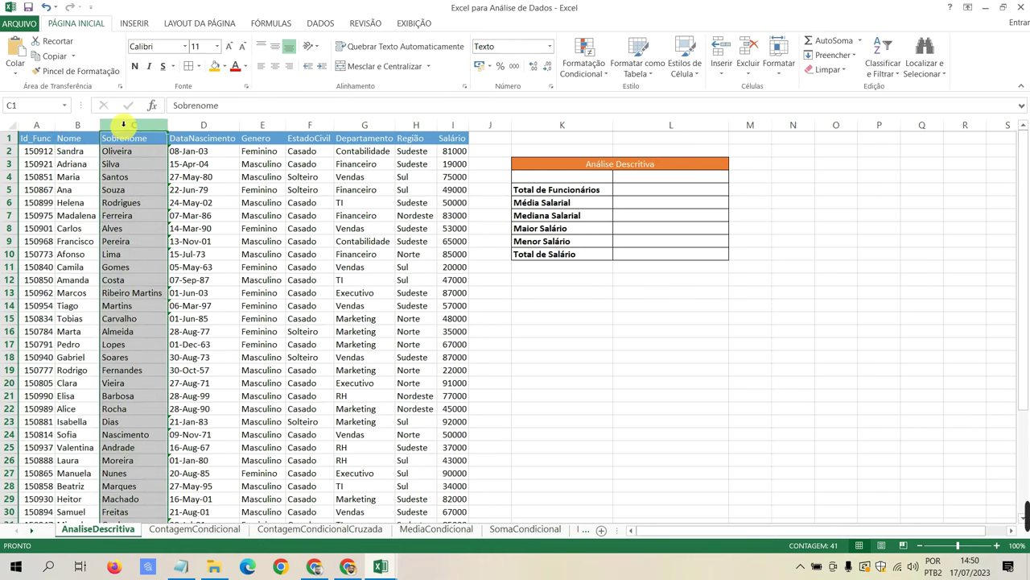
{"action": "left_click", "coordinate": [206, 125]}
{"action": "left_click", "coordinate": [262, 125]}
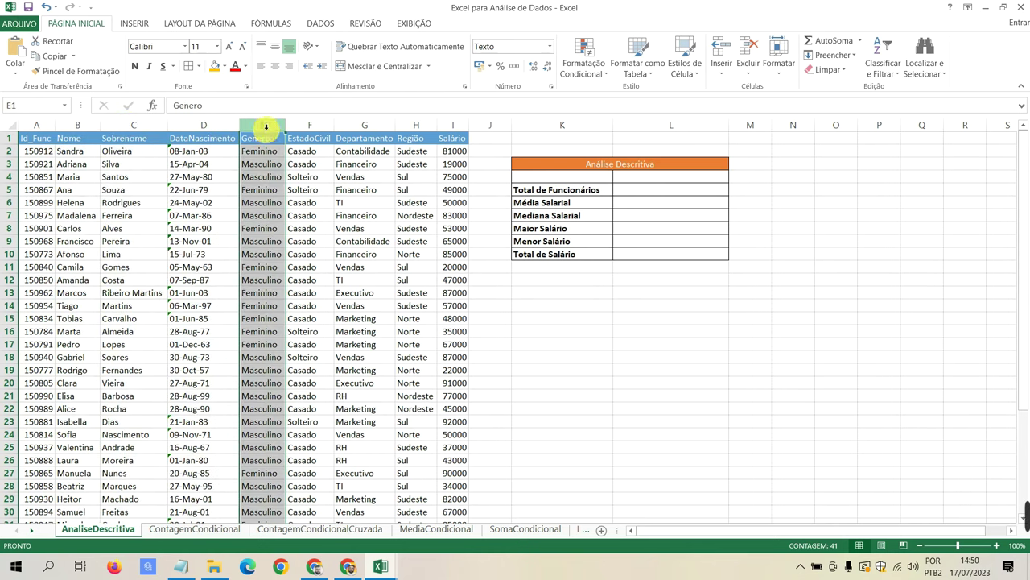
{"action": "left_click", "coordinate": [310, 125]}
{"action": "left_click", "coordinate": [385, 125]}
{"action": "left_click", "coordinate": [418, 125]}
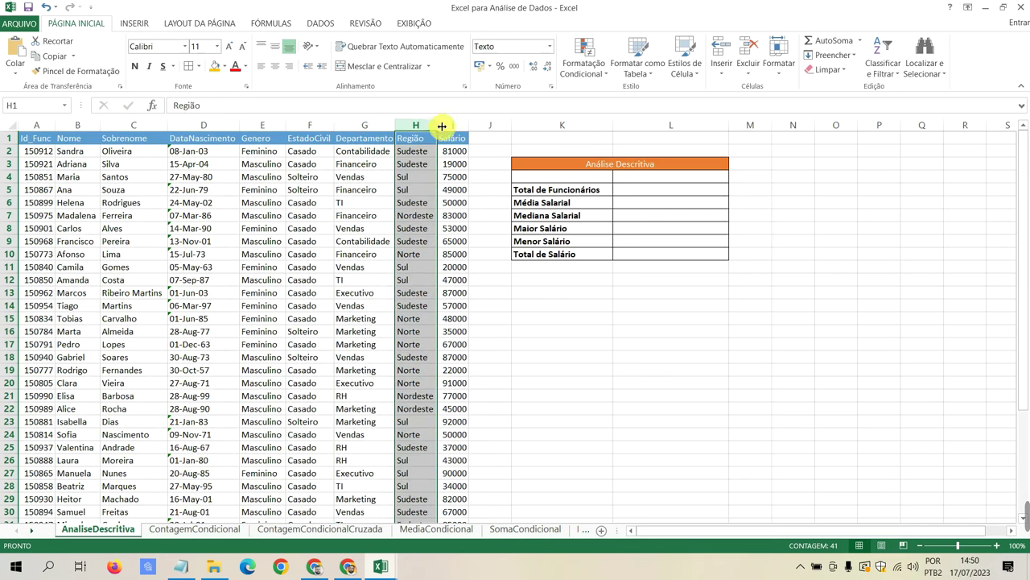
{"action": "left_click", "coordinate": [449, 125]}
{"action": "left_click", "coordinate": [635, 191]}
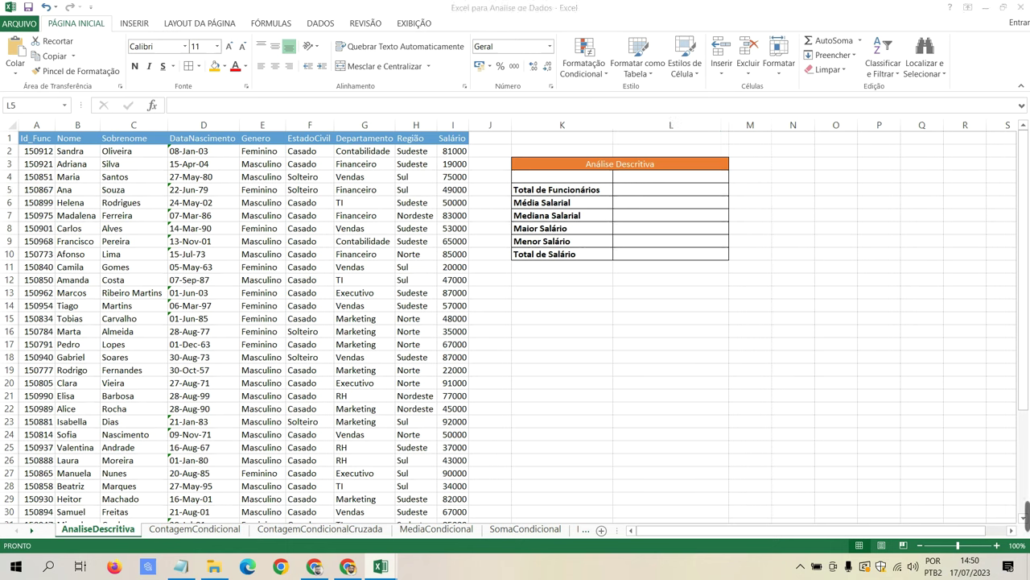
{"action": "left_click", "coordinate": [629, 188]}
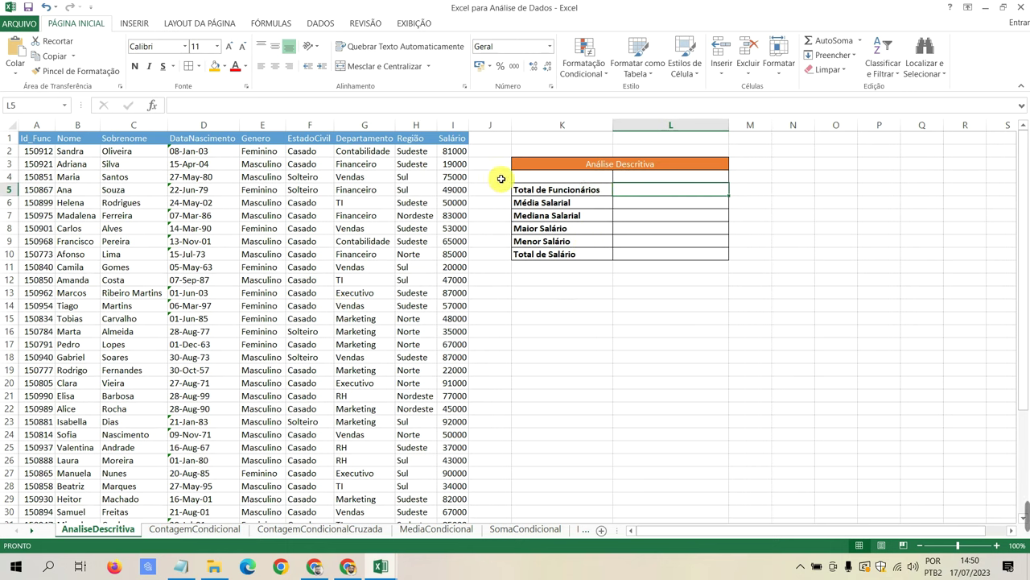
{"action": "left_click", "coordinate": [636, 202]}
{"action": "left_click", "coordinate": [641, 212]}
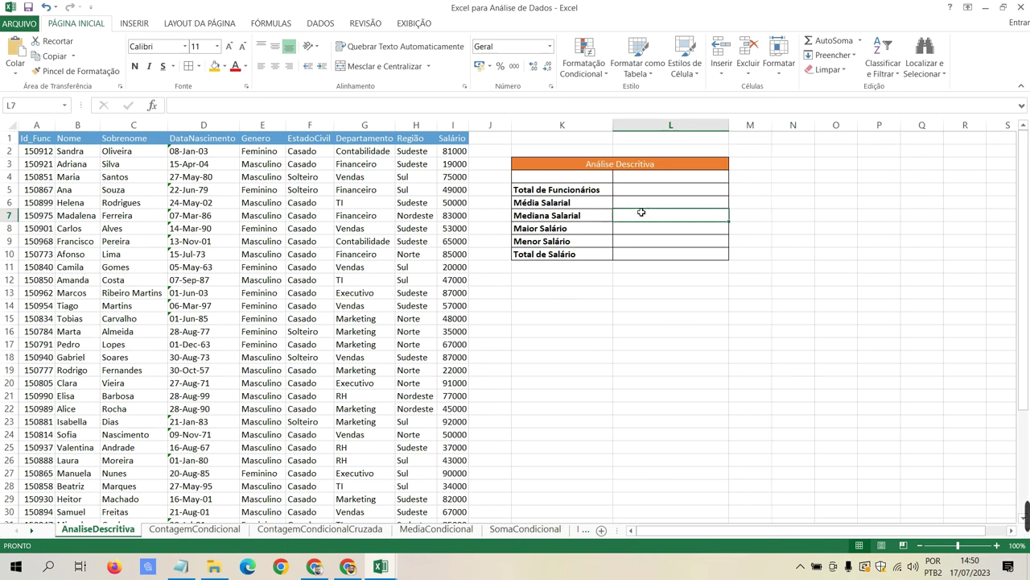
{"action": "left_click", "coordinate": [649, 227]}
{"action": "left_click", "coordinate": [653, 242]}
{"action": "left_click", "coordinate": [662, 254]}
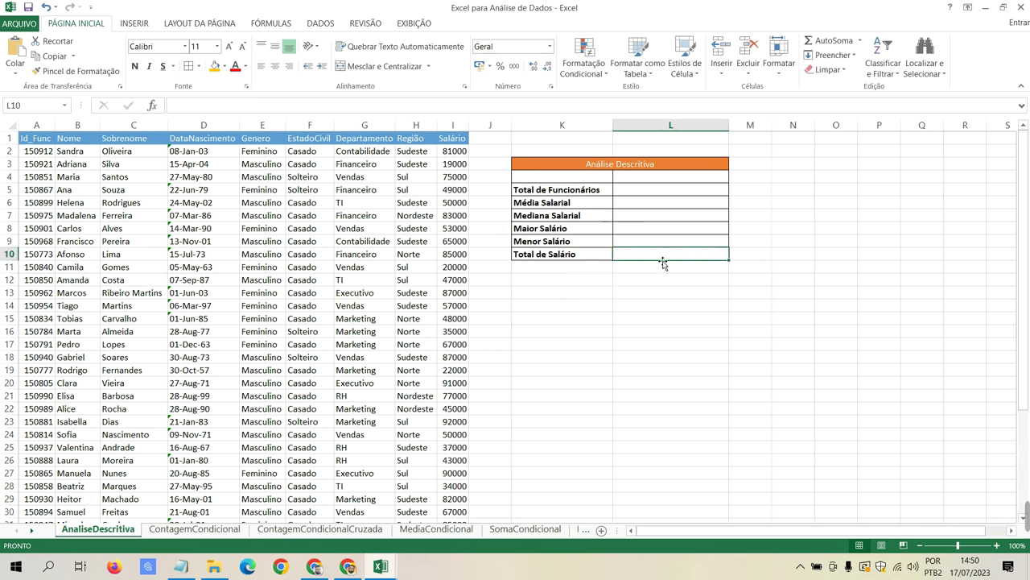
{"action": "left_click", "coordinate": [660, 191]}
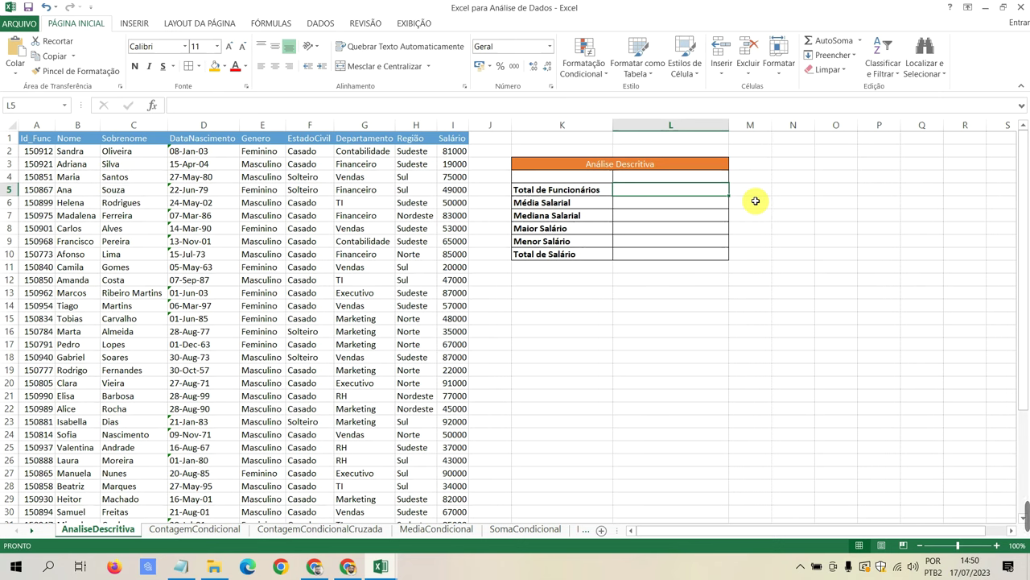
Step: Start =cont in Total de Funcionários and compare the CONT.SE, CONT.SES, CONTAR.VAZIO and CONT.NÚM descriptions
{"action": "type", "text": "=con"}
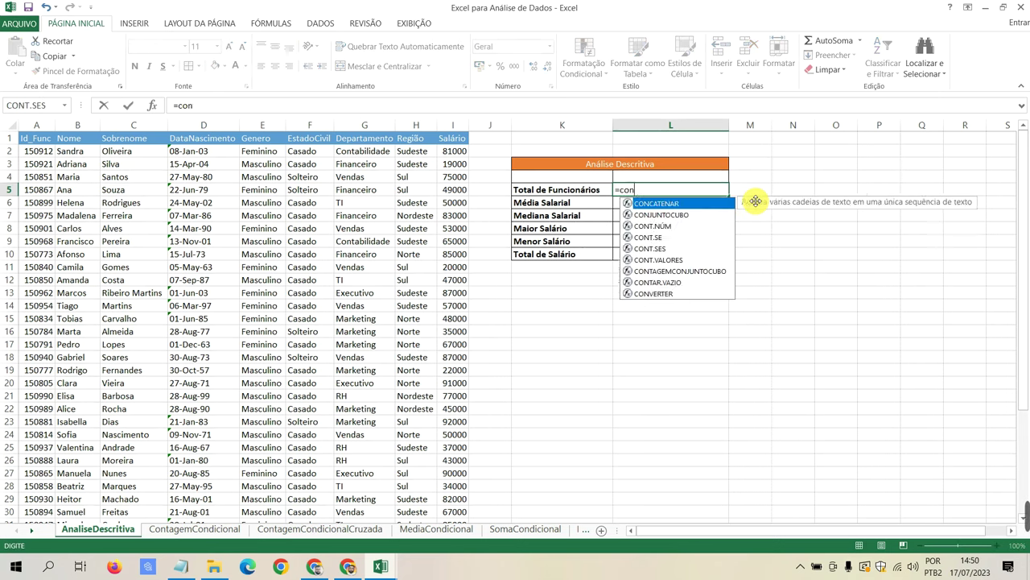
{"action": "type", "text": "ta"}
{"action": "key", "text": "BackSpace"}
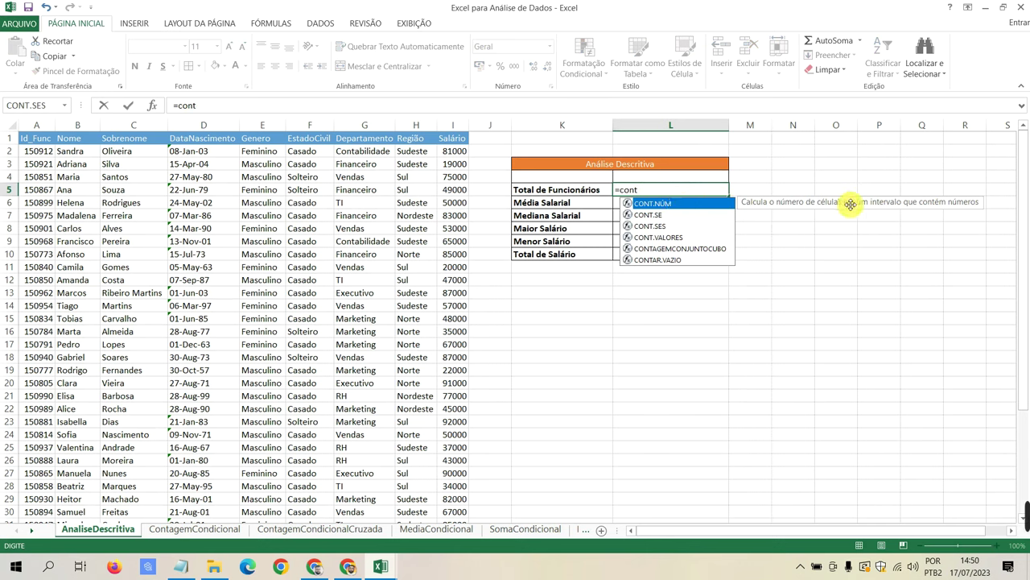
{"action": "left_click", "coordinate": [655, 216]}
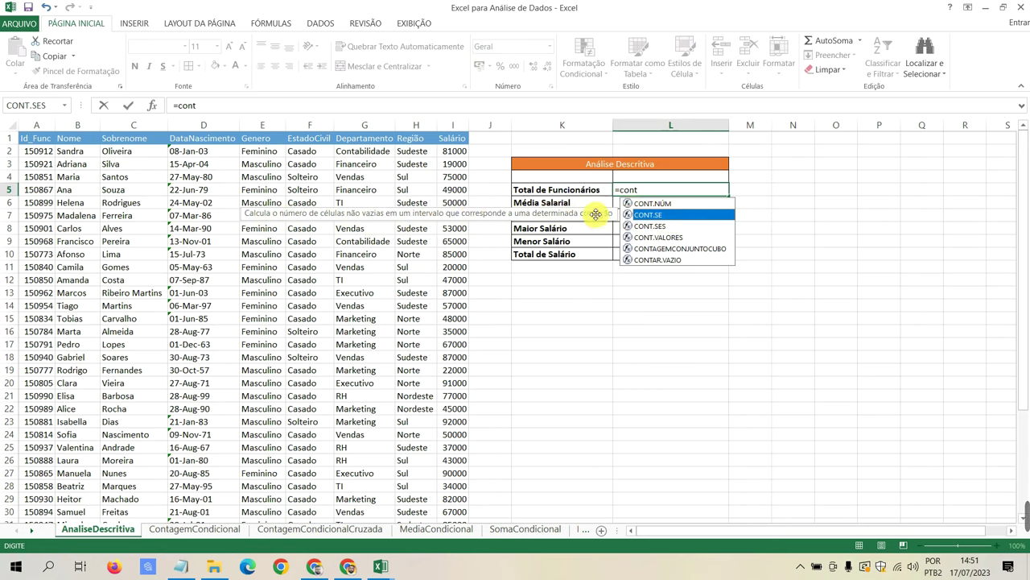
{"action": "left_click", "coordinate": [660, 226]}
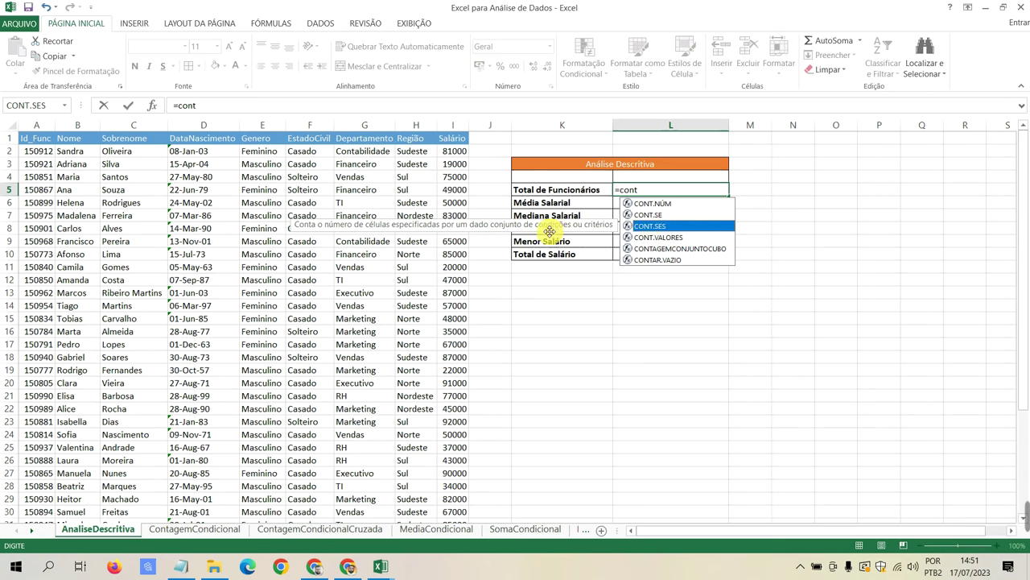
{"action": "left_click", "coordinate": [664, 259]}
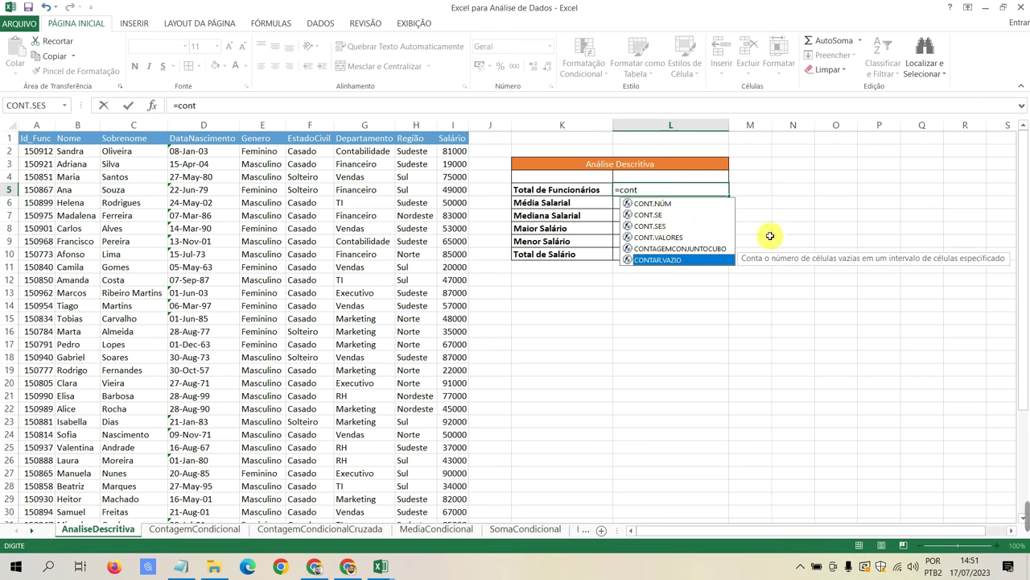
{"action": "left_click", "coordinate": [650, 203]}
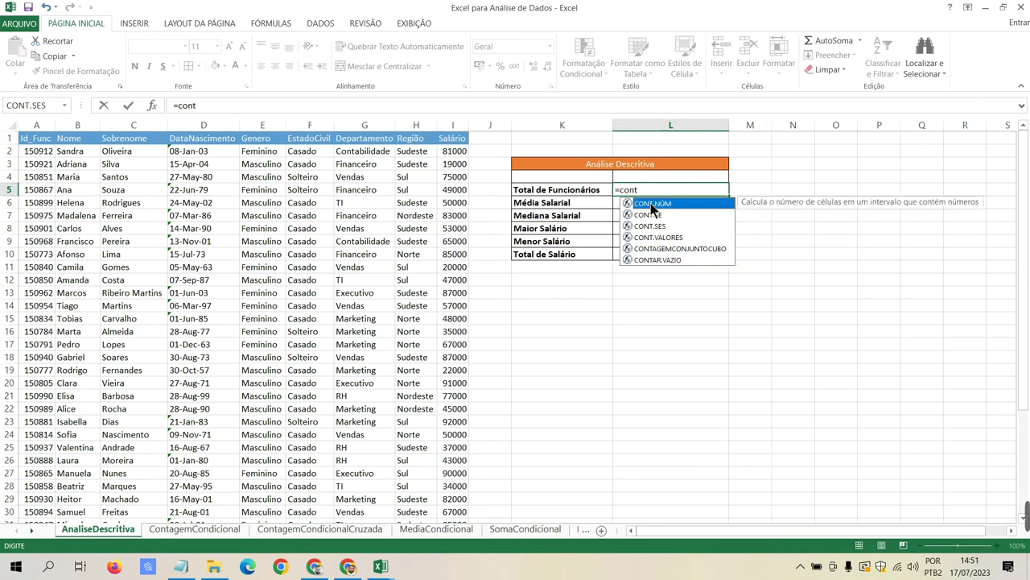
Step: Complete Total de Funcionários as =CONT.NÚM(A2:A41), counting 40 employees
{"action": "double_click", "coordinate": [650, 203]}
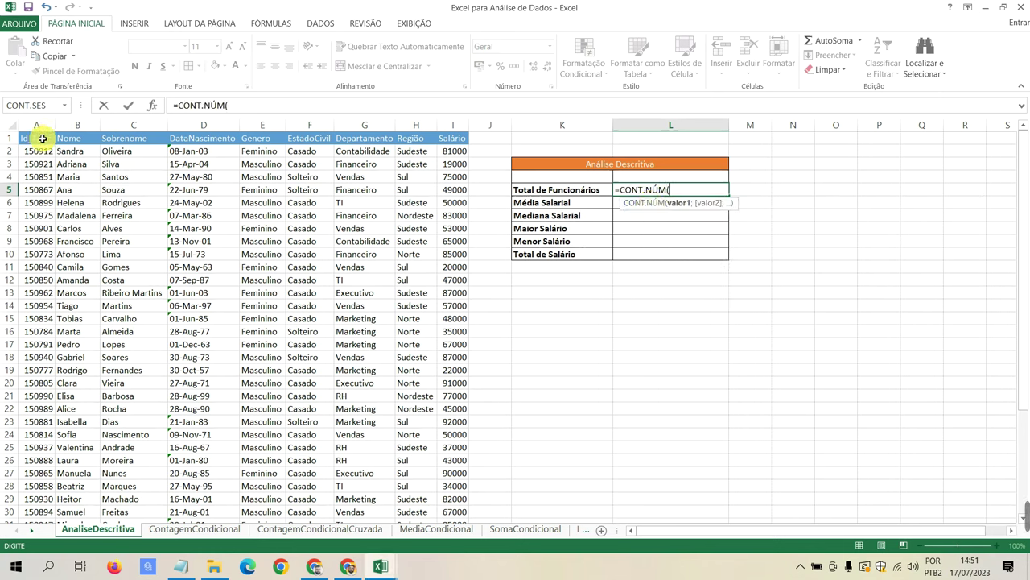
{"action": "left_click", "coordinate": [39, 151]}
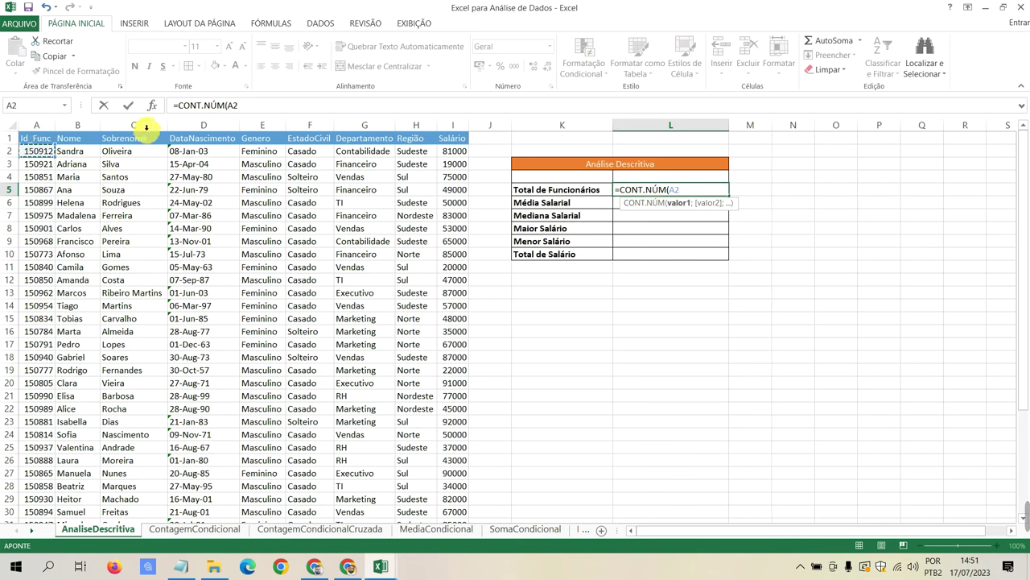
{"action": "scroll", "coordinate": [103, 202], "scroll_direction": "down", "scroll_amount": 8}
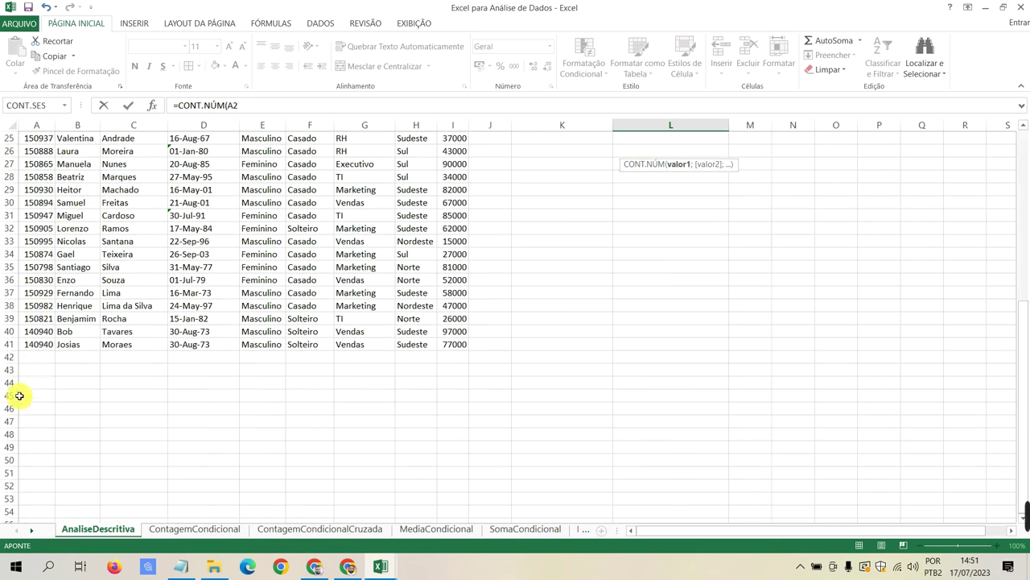
{"action": "scroll", "coordinate": [70, 336], "scroll_direction": "up", "scroll_amount": 7}
{"action": "scroll", "coordinate": [60, 195], "scroll_direction": "up", "scroll_amount": 1}
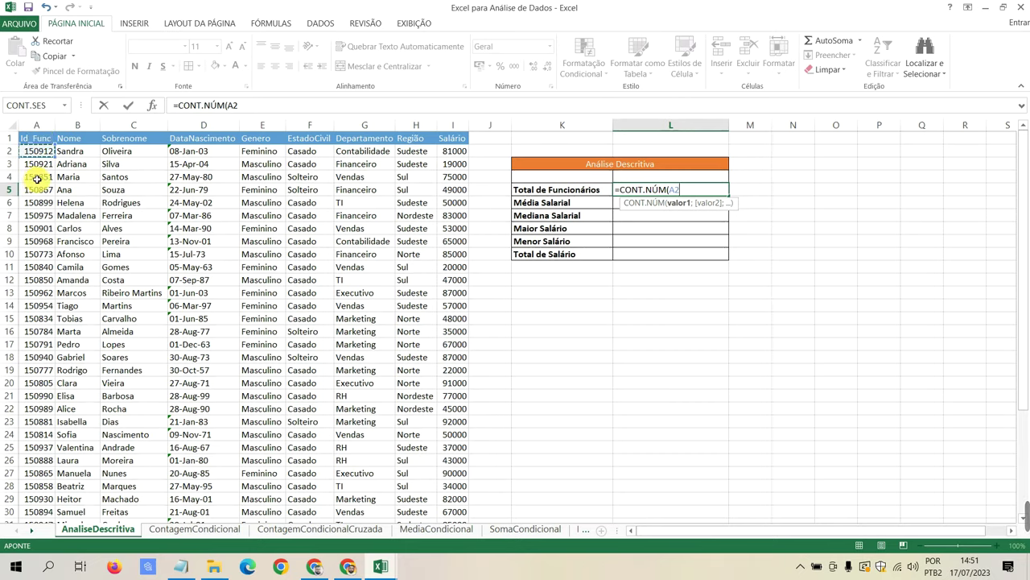
{"action": "scroll", "coordinate": [64, 189], "scroll_direction": "down", "scroll_amount": 8}
{"action": "scroll", "coordinate": [66, 206], "scroll_direction": "up", "scroll_amount": 8}
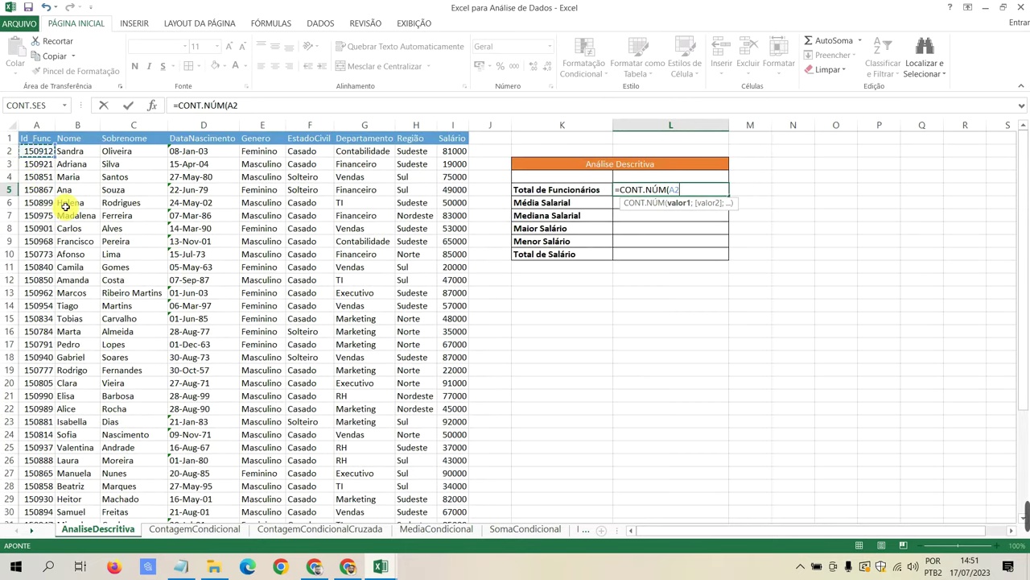
{"action": "key", "text": "F8"}
{"action": "type", "text": ":A2a"}
{"action": "key", "text": "F8"}
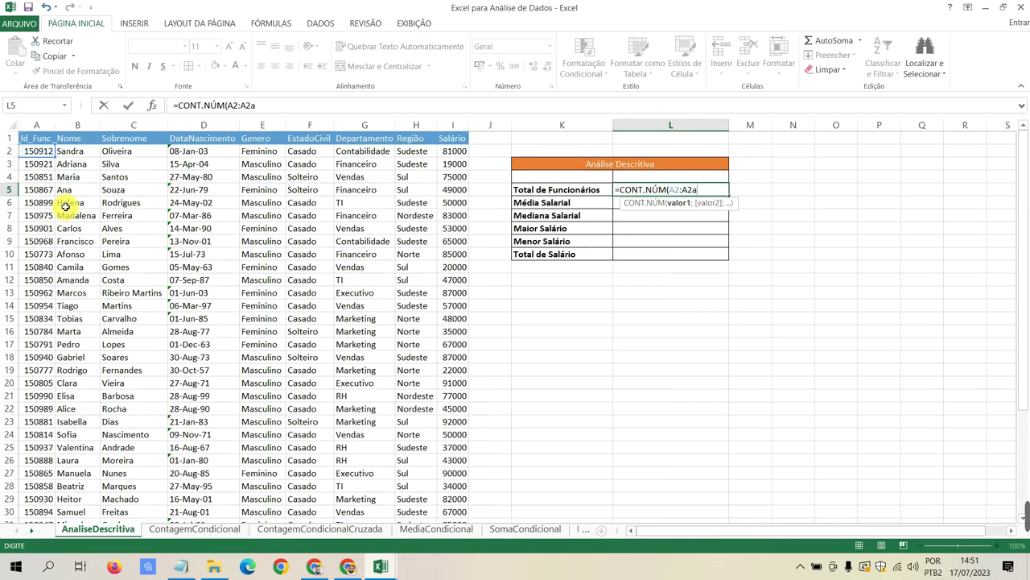
{"action": "key", "text": "BackSpace"}
{"action": "key", "text": "BackSpace"}
{"action": "type", "text": "41"}
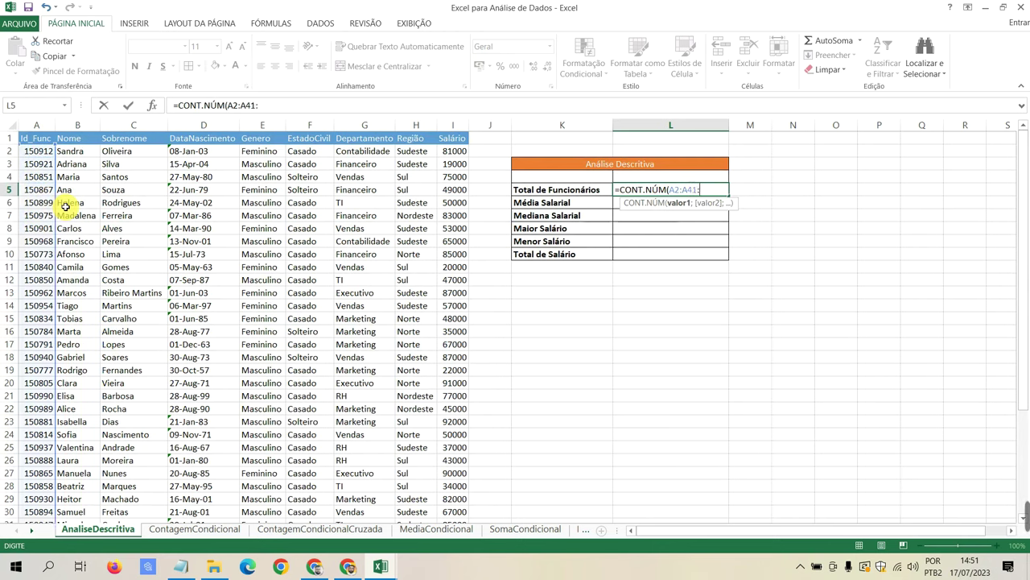
{"action": "key", "text": "Return"}
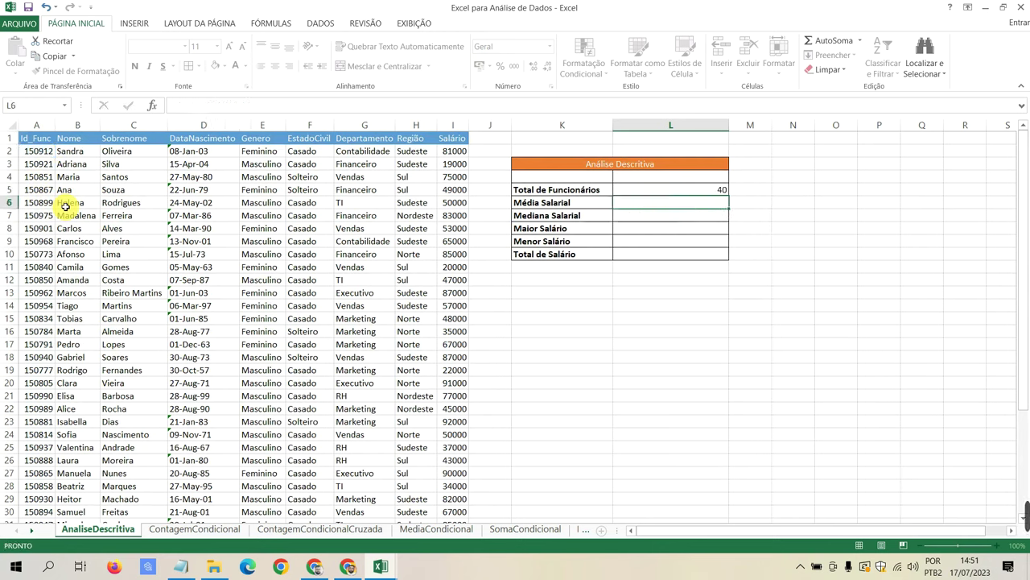
{"action": "left_click", "coordinate": [701, 189]}
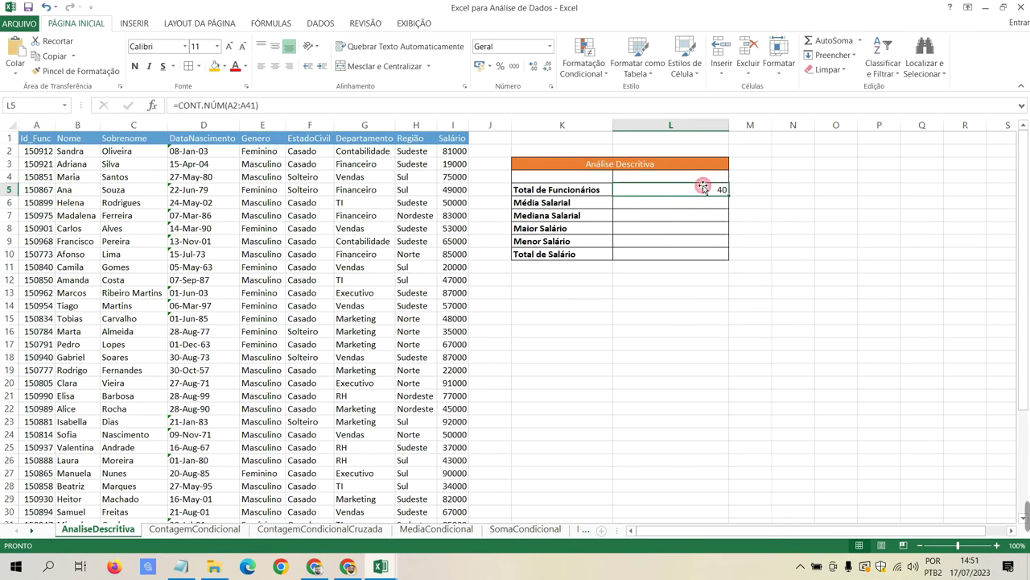
Step: Enter =MÉDIA(I2:I41) in Média Salarial, returning 59125
{"action": "left_click", "coordinate": [655, 205]}
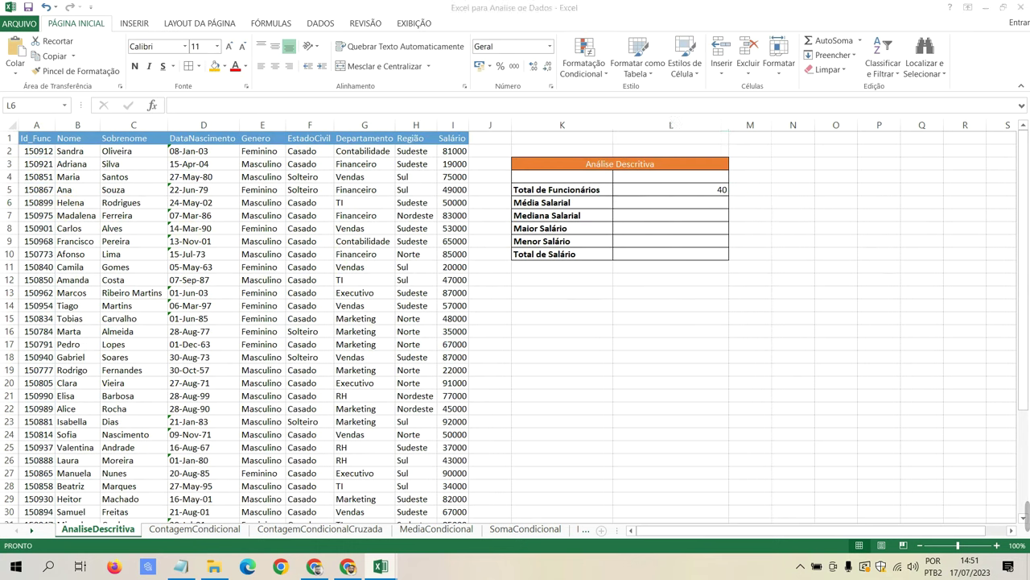
{"action": "left_click", "coordinate": [642, 202]}
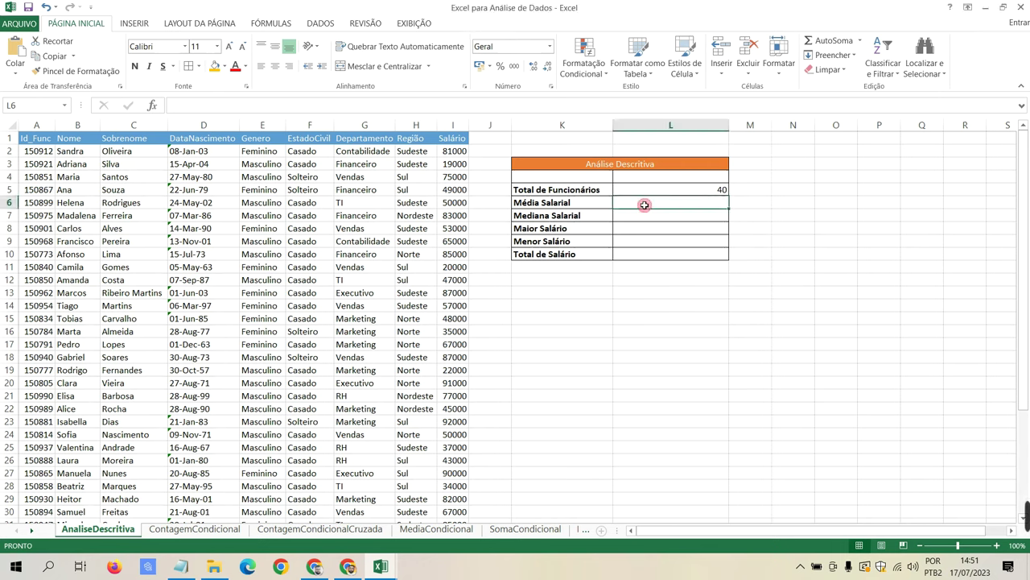
{"action": "type", "text": "="}
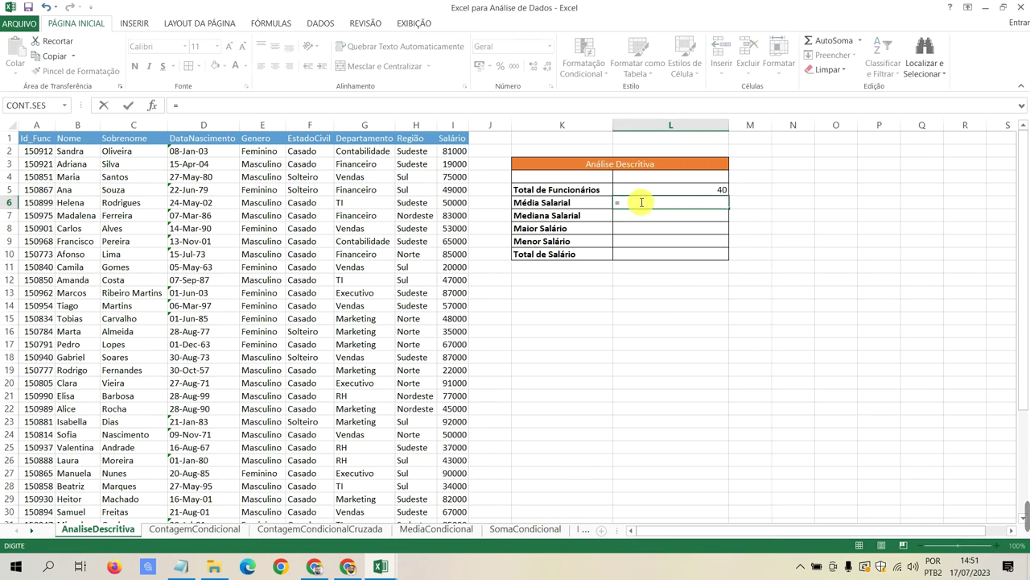
{"action": "type", "text": "Médi"}
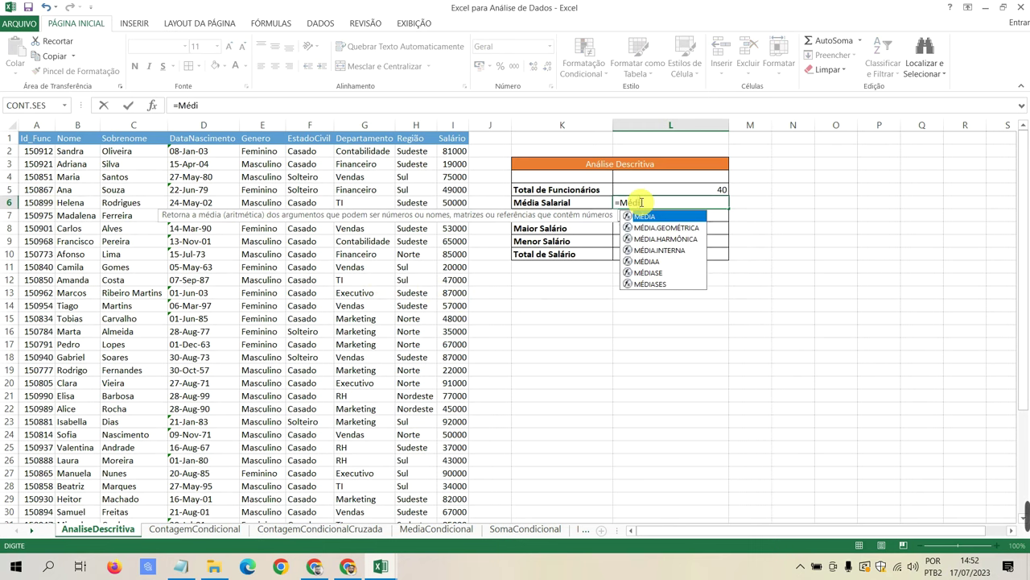
{"action": "key", "text": "Tab"}
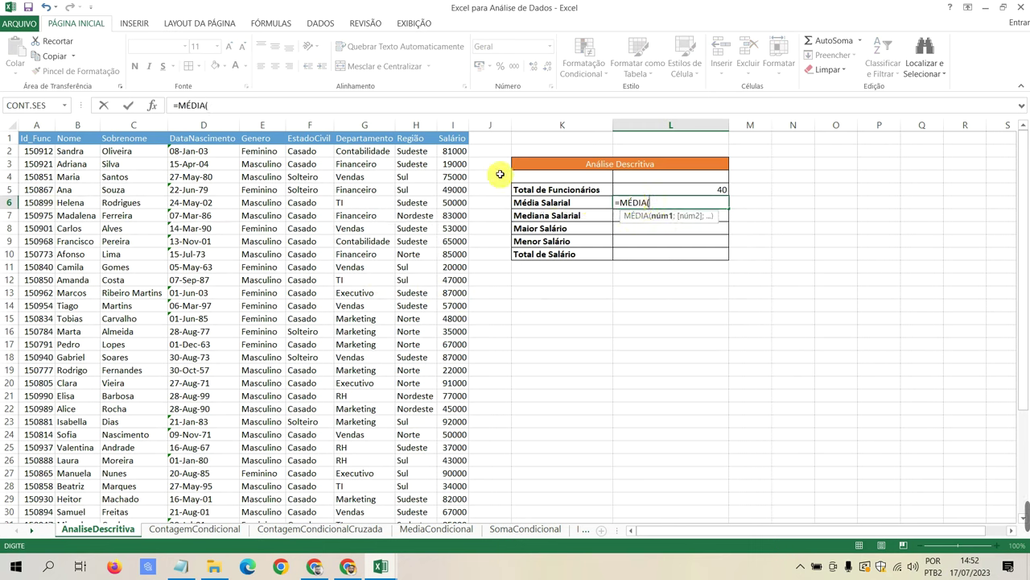
{"action": "mouse_move", "coordinate": [452, 151]}
{"action": "left_mouse_down"}
{"action": "mouse_move", "coordinate": [460, 566]}
{"action": "mouse_move", "coordinate": [453, 499]}
{"action": "left_mouse_up"}
{"action": "scroll", "coordinate": [588, 267], "scroll_direction": "up", "scroll_amount": 4}
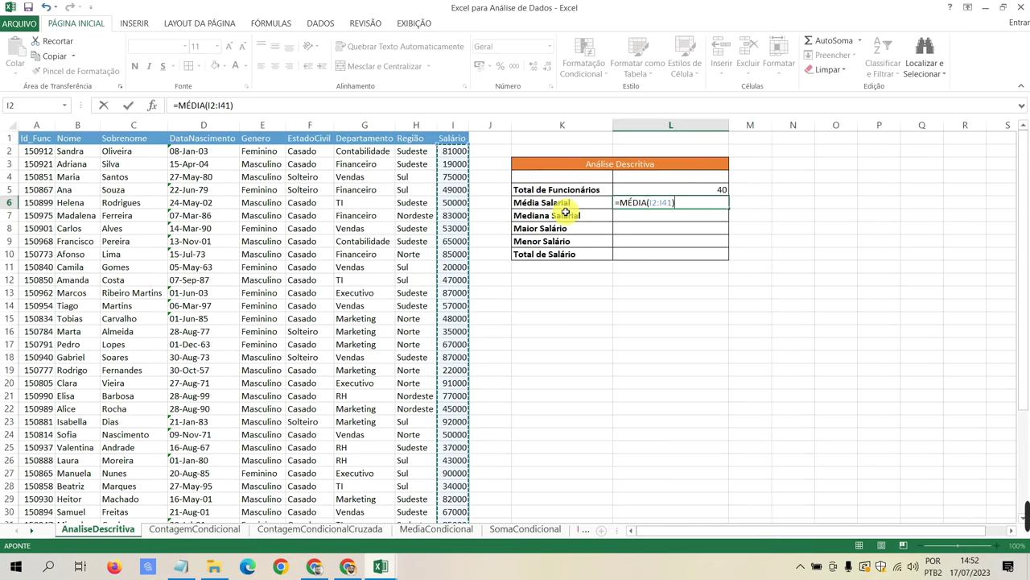
{"action": "key", "text": "Return"}
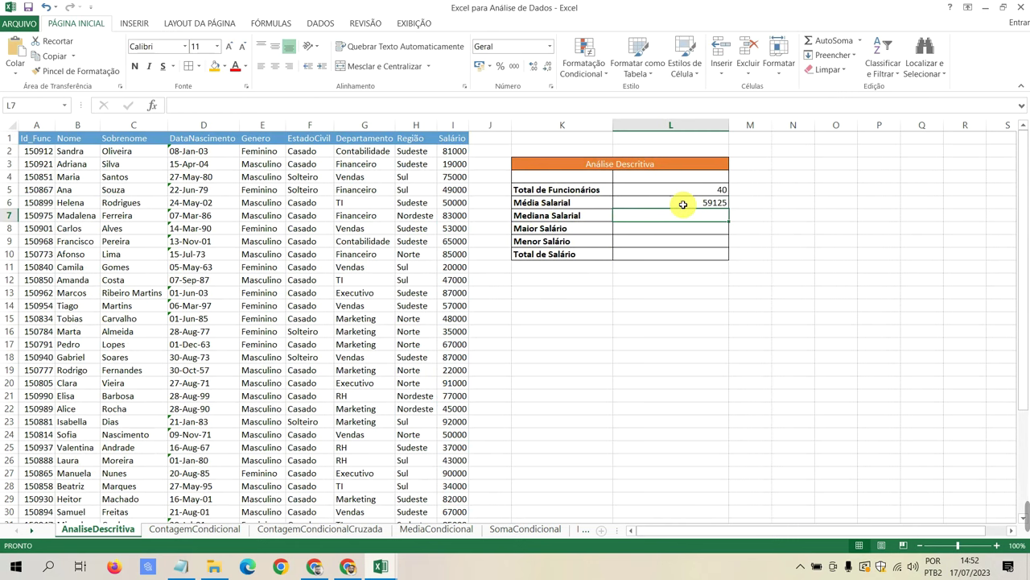
{"action": "left_click", "coordinate": [682, 204]}
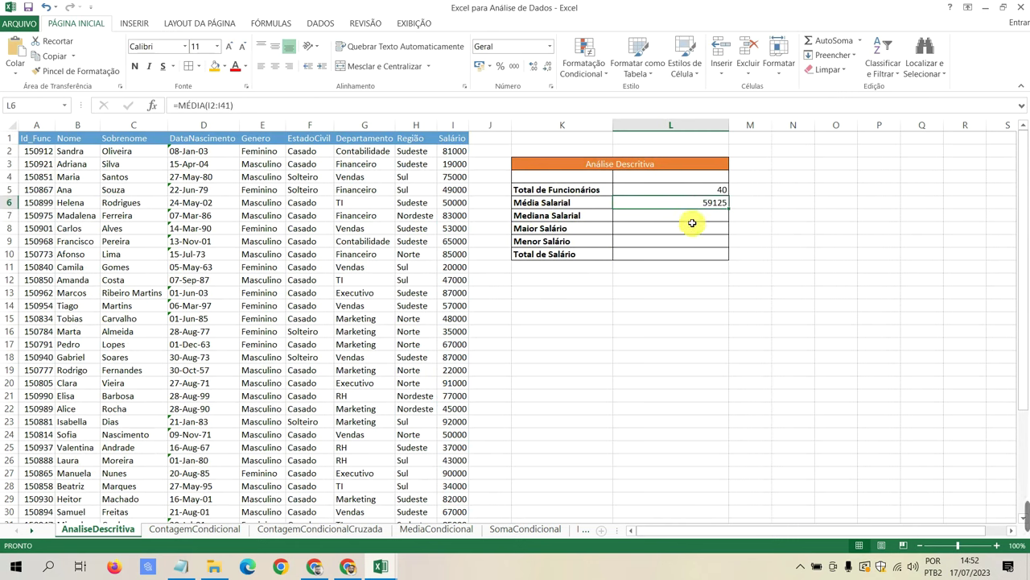
Step: Enter =MED(I2:I41) in Mediana Salarial for 57500 and compare it with the average formula
{"action": "left_click", "coordinate": [686, 216]}
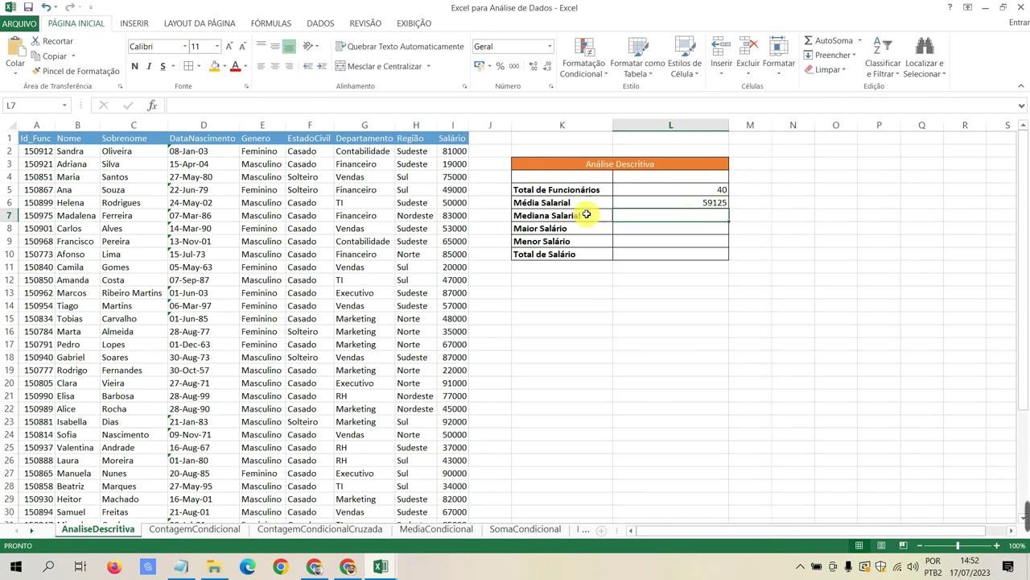
{"action": "type", "text": "="}
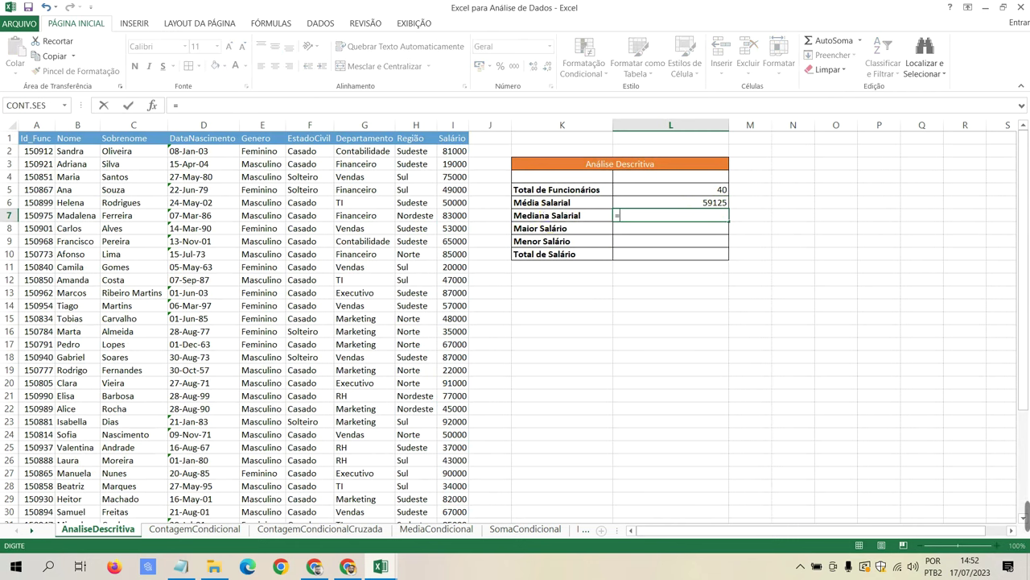
{"action": "key", "text": "Escape"}
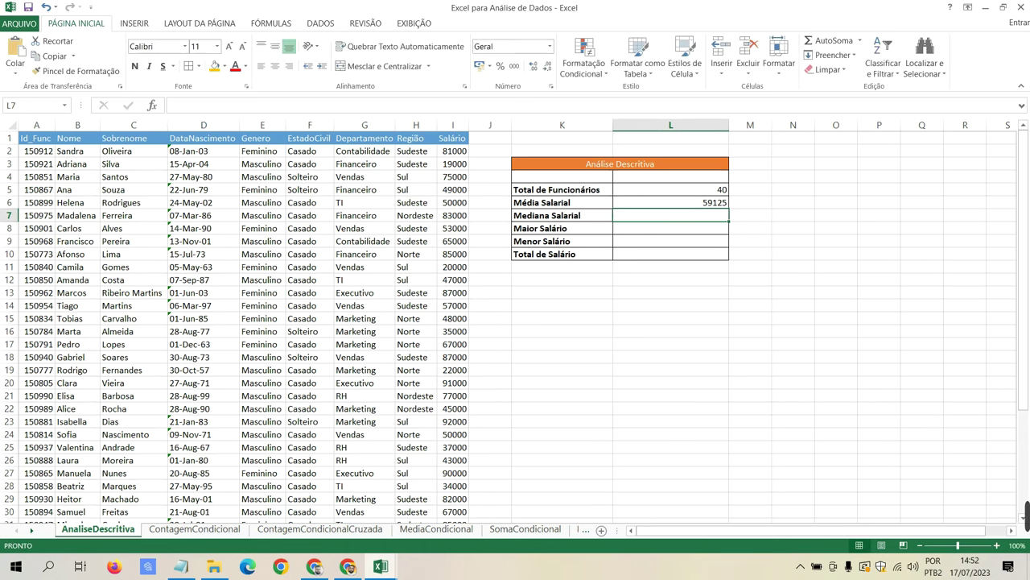
{"action": "left_click", "coordinate": [630, 211]}
{"action": "type", "text": "="}
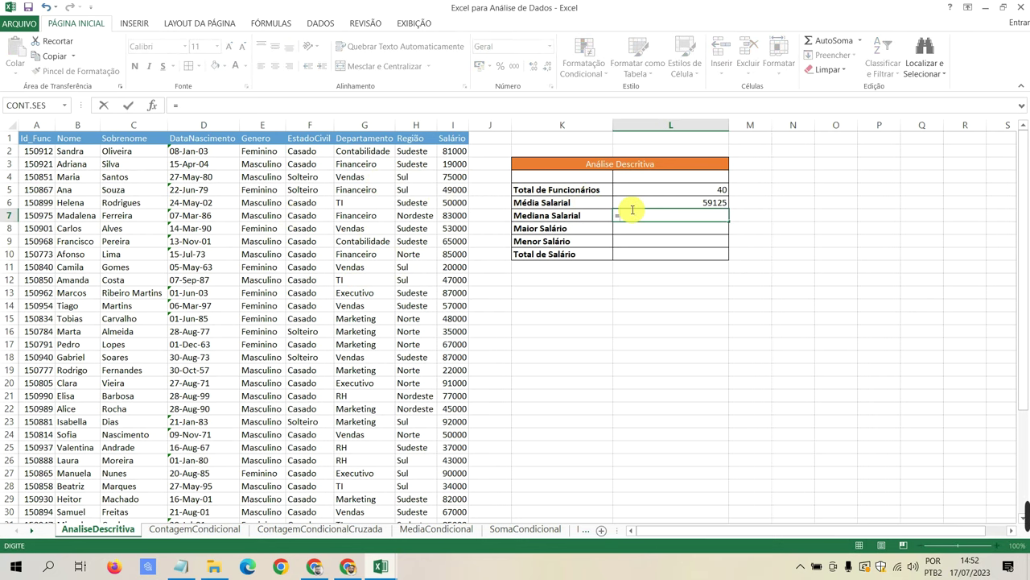
{"action": "type", "text": "Med"}
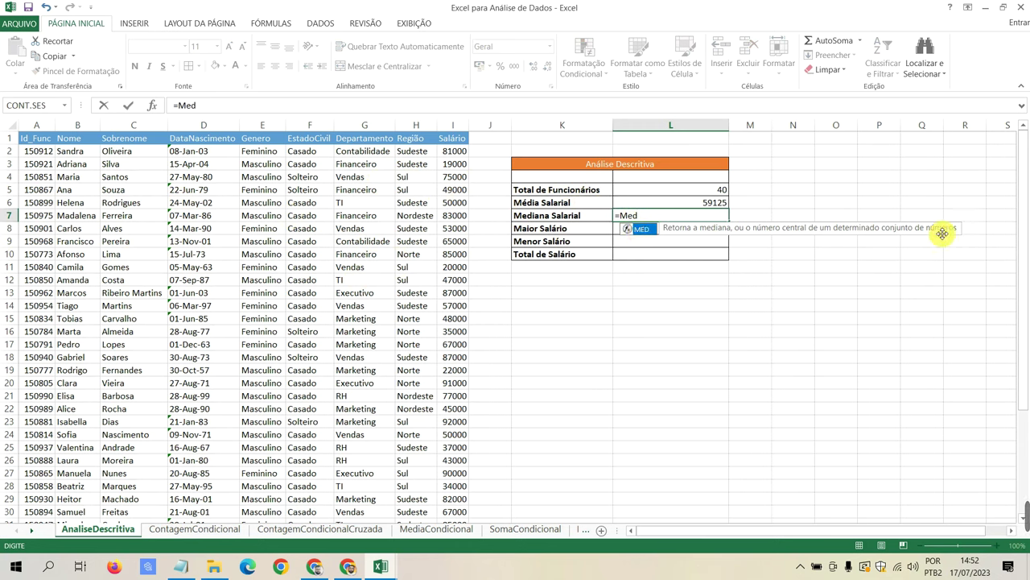
{"action": "double_click", "coordinate": [641, 229]}
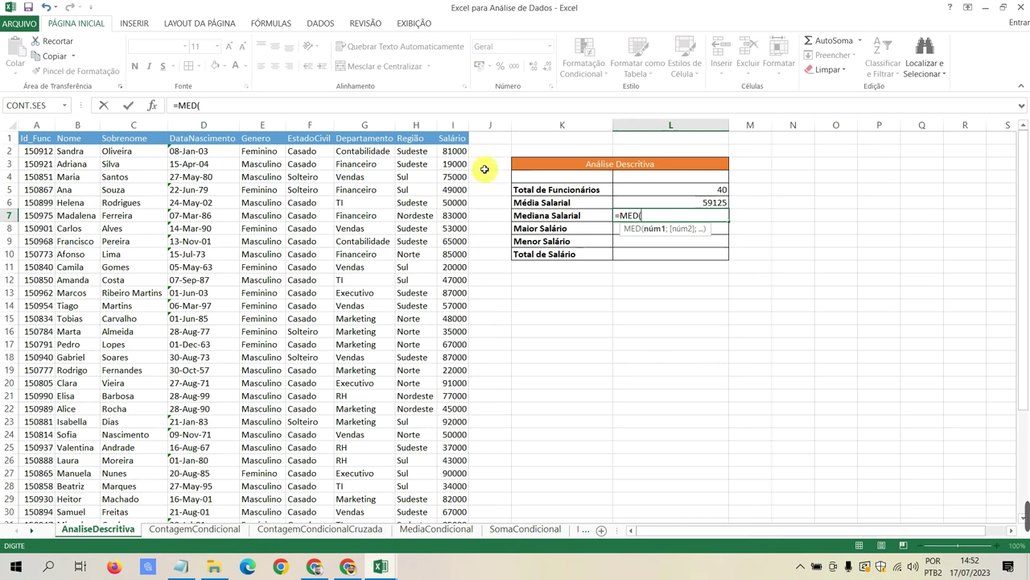
{"action": "mouse_move", "coordinate": [462, 151]}
{"action": "left_mouse_down"}
{"action": "mouse_move", "coordinate": [447, 564]}
{"action": "mouse_move", "coordinate": [451, 491]}
{"action": "left_mouse_up"}
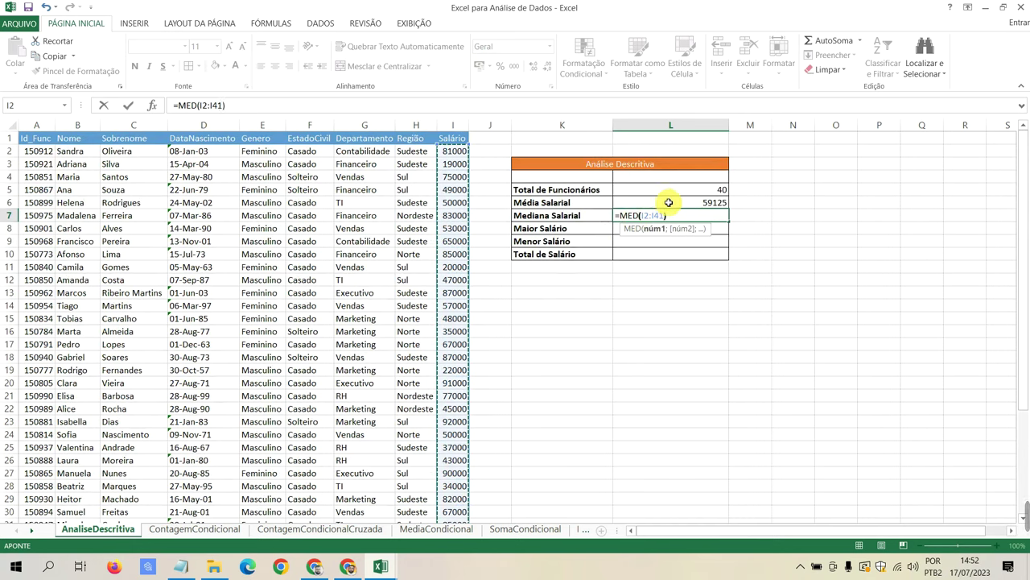
{"action": "key", "text": "Return"}
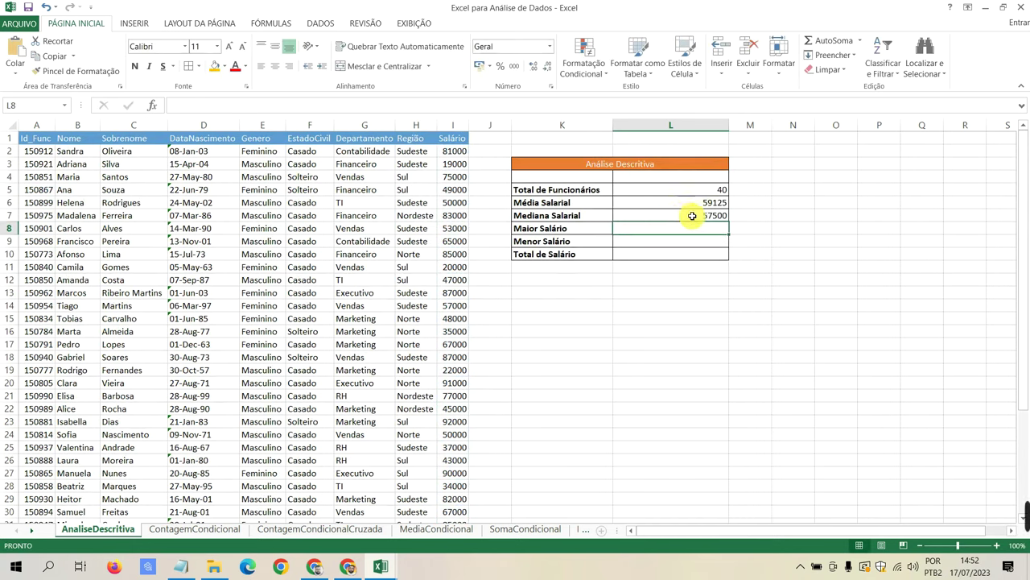
{"action": "left_click", "coordinate": [692, 216]}
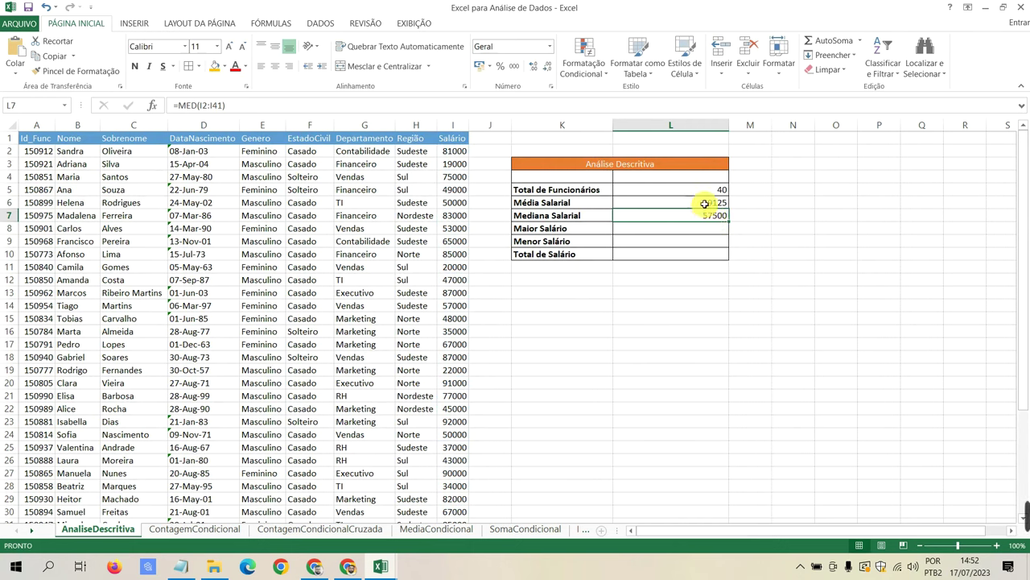
{"action": "left_click_drag", "start_coordinate": [706, 203], "coordinate": [703, 214]}
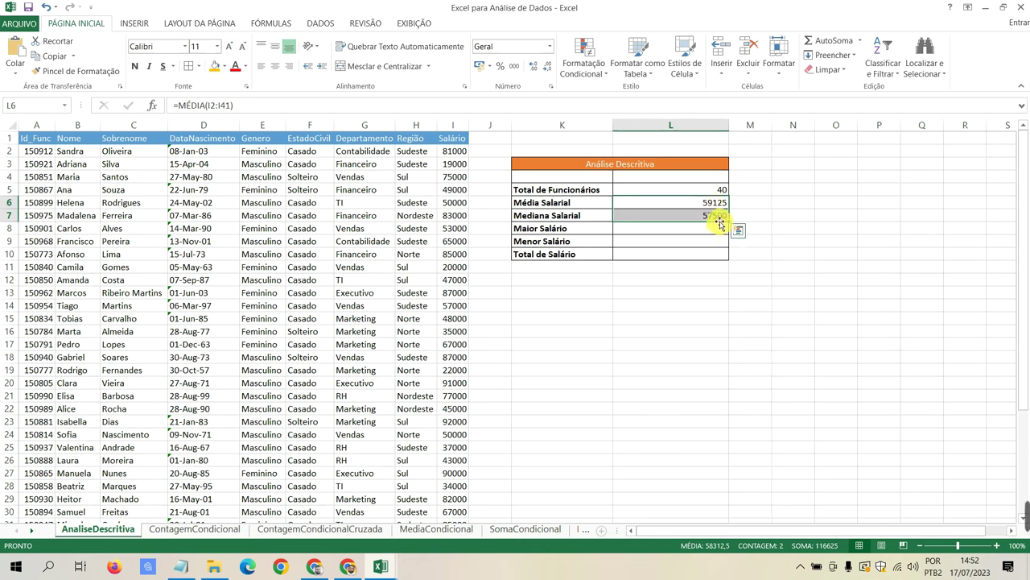
{"action": "left_click", "coordinate": [709, 202]}
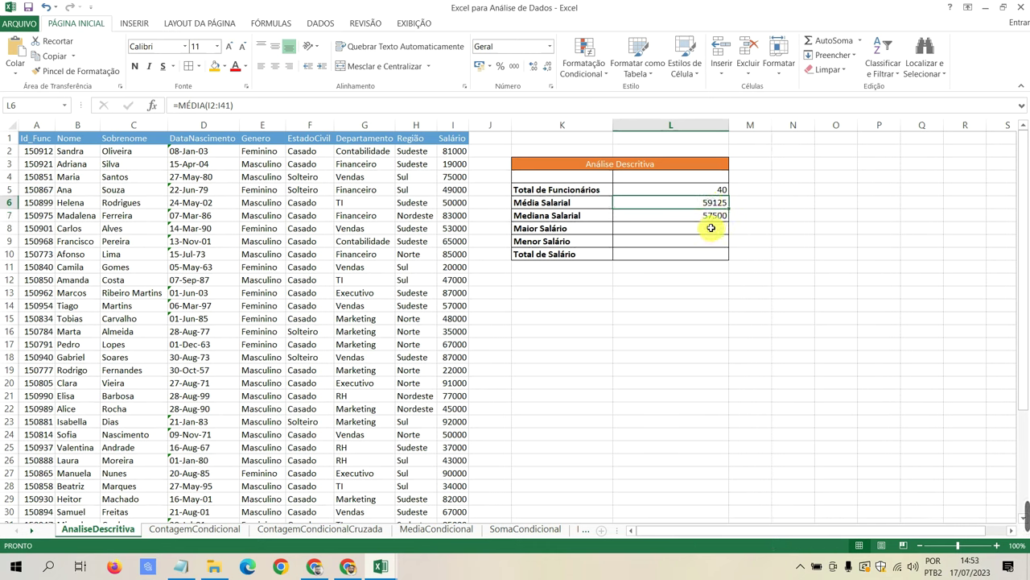
Step: Enter =MAIOR(I2:I41;1) in Maior Salário to return the highest salary, 97000
{"action": "left_click", "coordinate": [709, 227]}
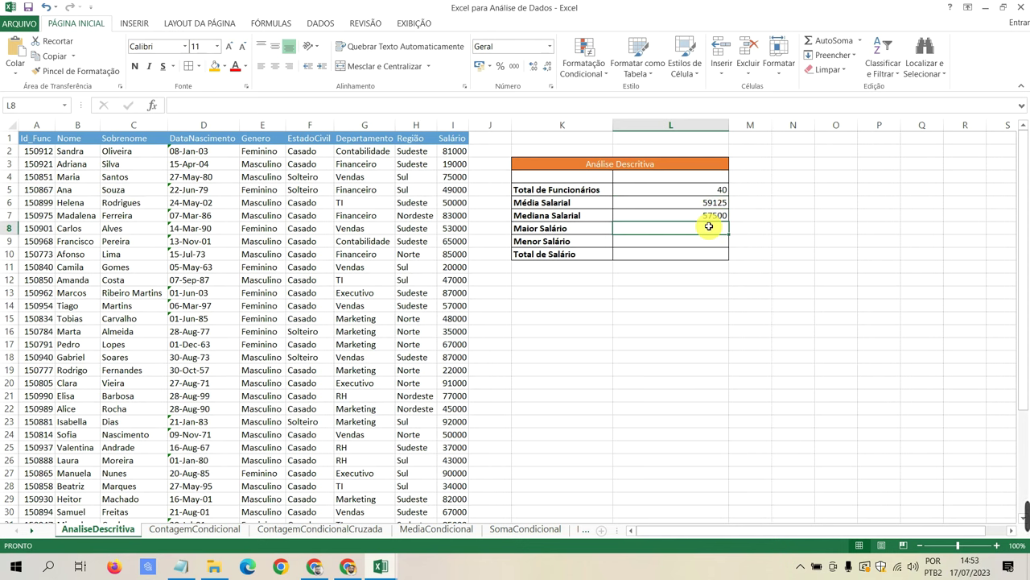
{"action": "type", "text": "="}
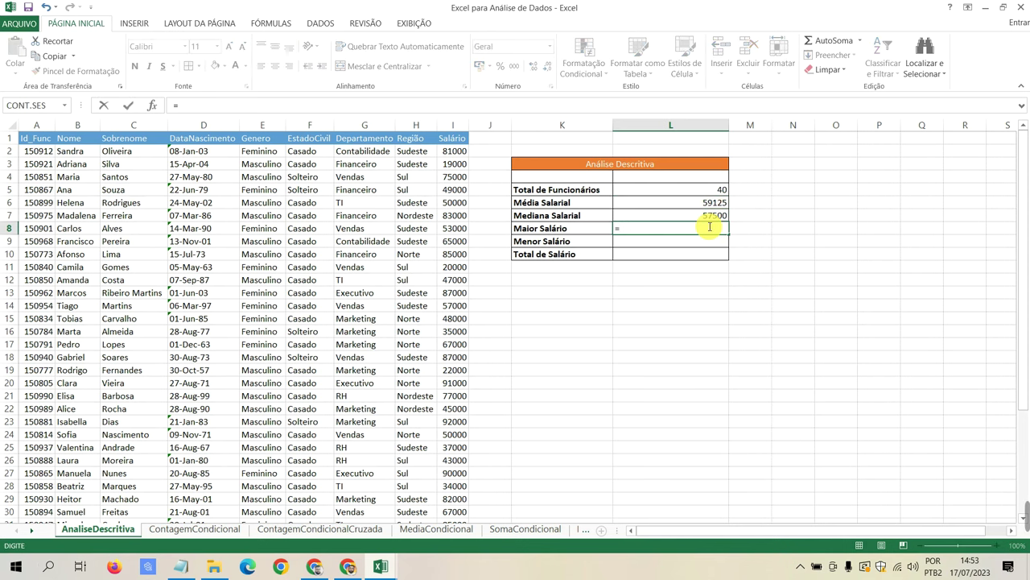
{"action": "type", "text": "MAIOR"}
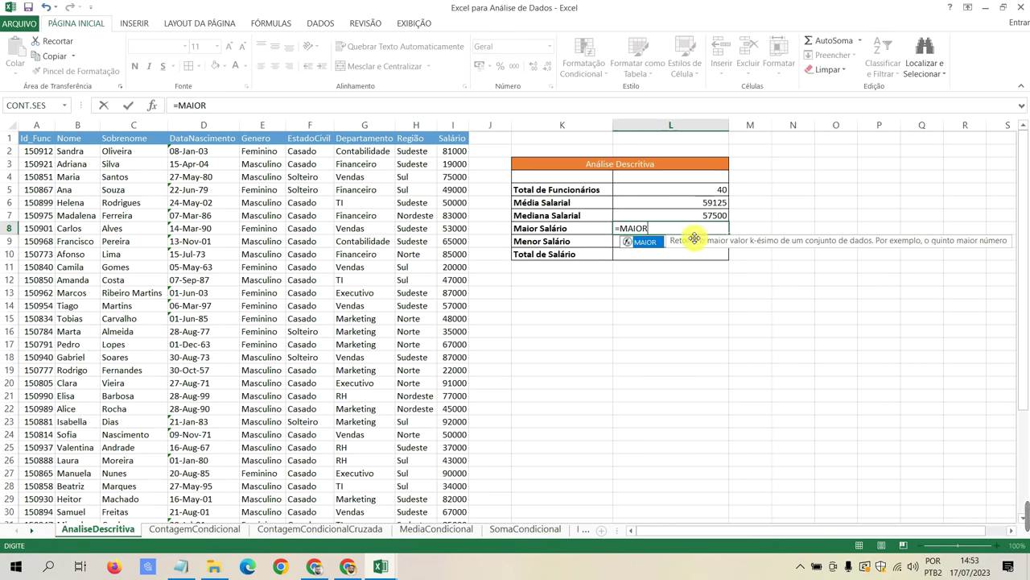
{"action": "type", "text": "("}
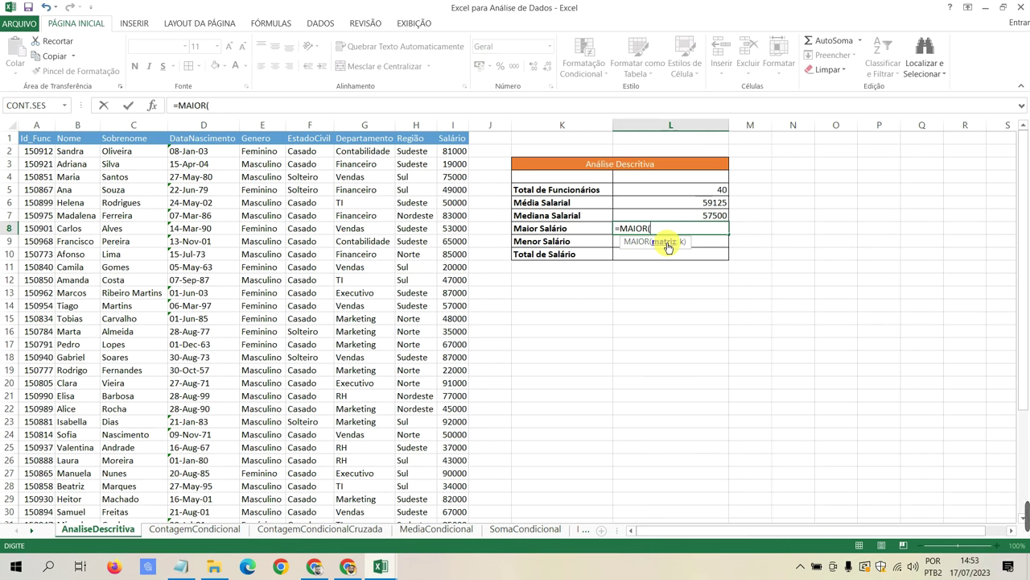
{"action": "left_click", "coordinate": [447, 152]}
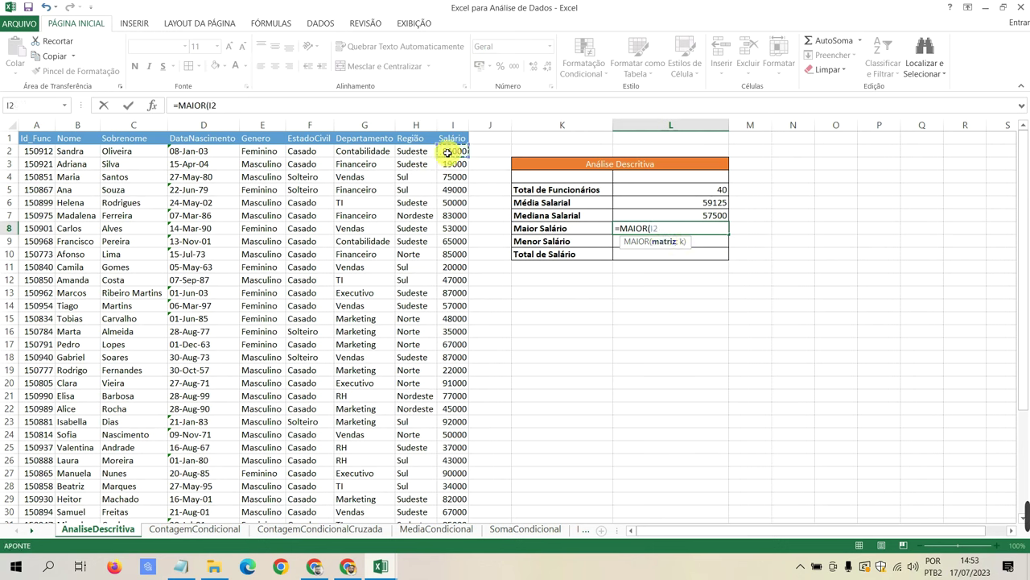
{"action": "key", "text": "F8"}
{"action": "type", "text": ":I"}
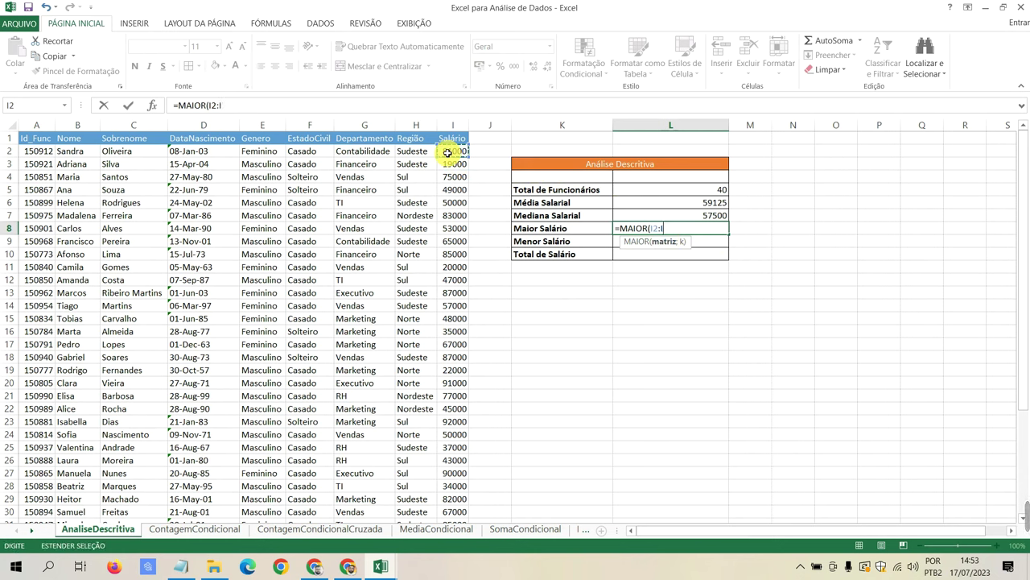
{"action": "type", "text": "41"}
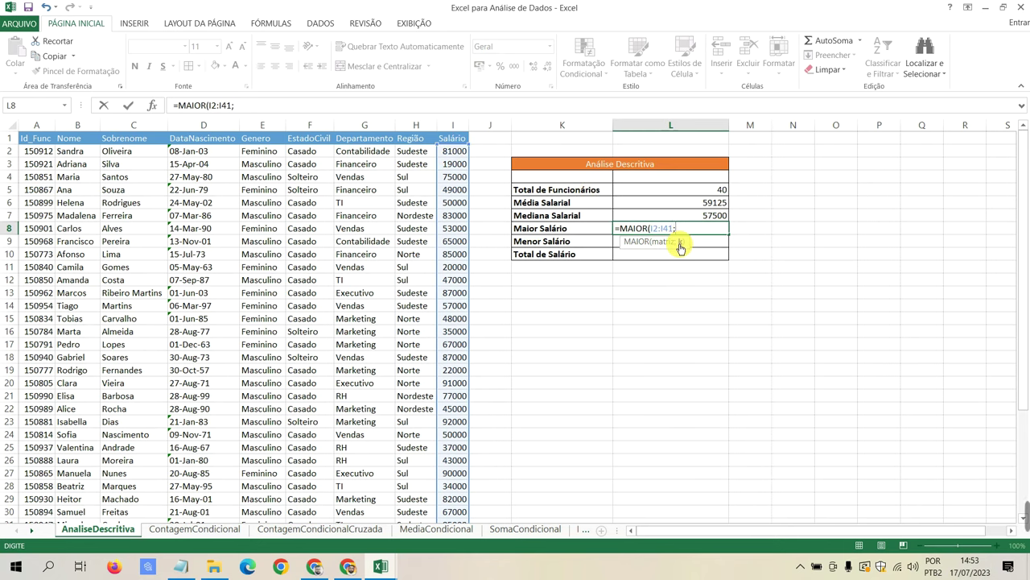
{"action": "type", "text": ")"}
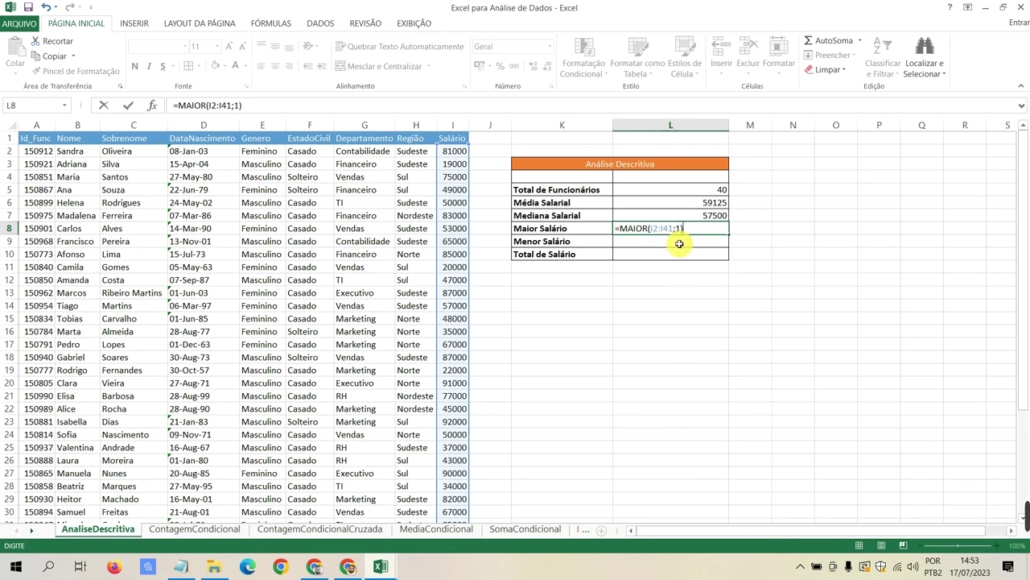
{"action": "key", "text": "Return"}
{"action": "left_click", "coordinate": [707, 231]}
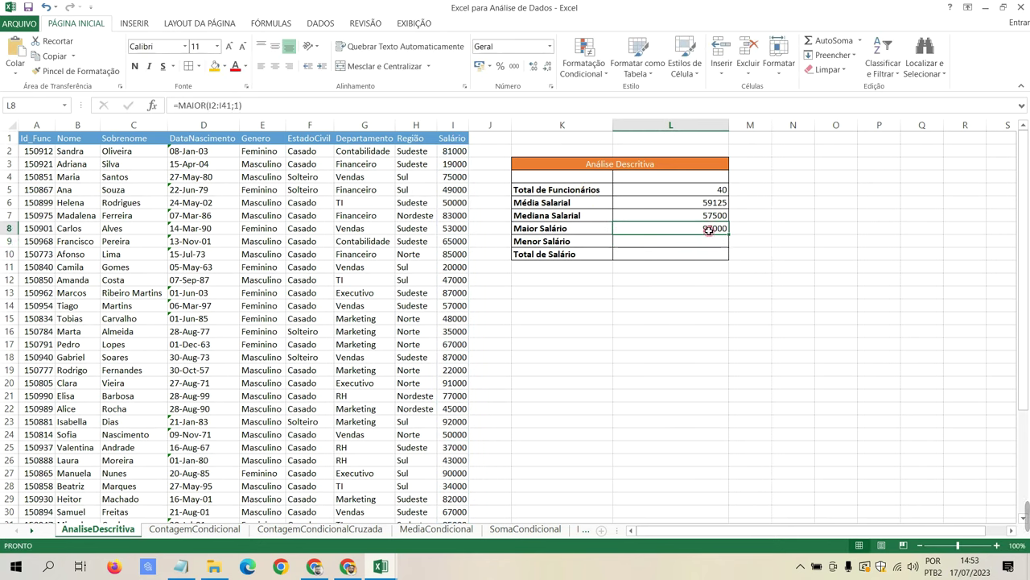
Step: Enter =MENOR(I2:I41;1) in Menor Salário, returning 15000
{"action": "left_click", "coordinate": [711, 242]}
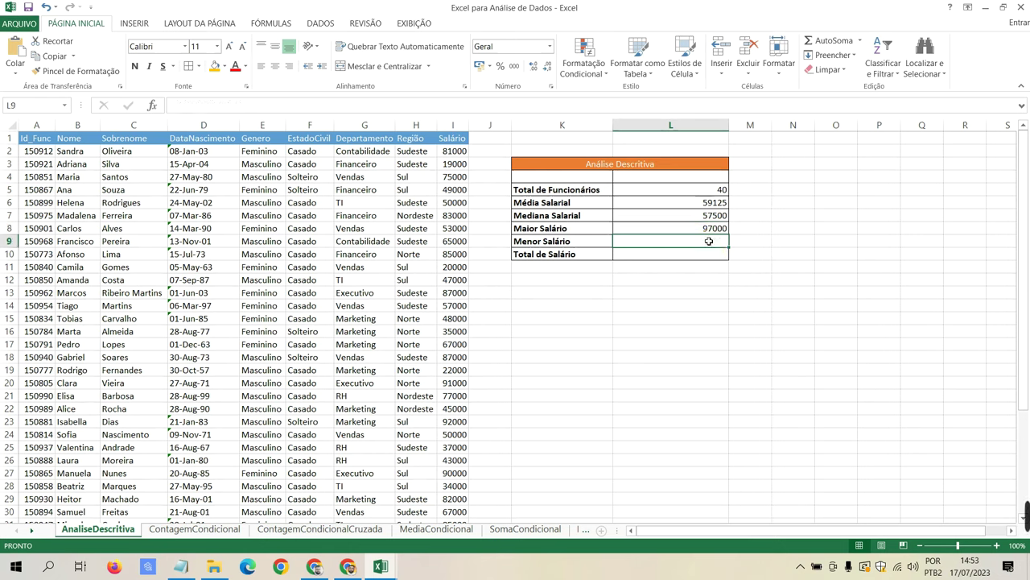
{"action": "type", "text": "=MENO"}
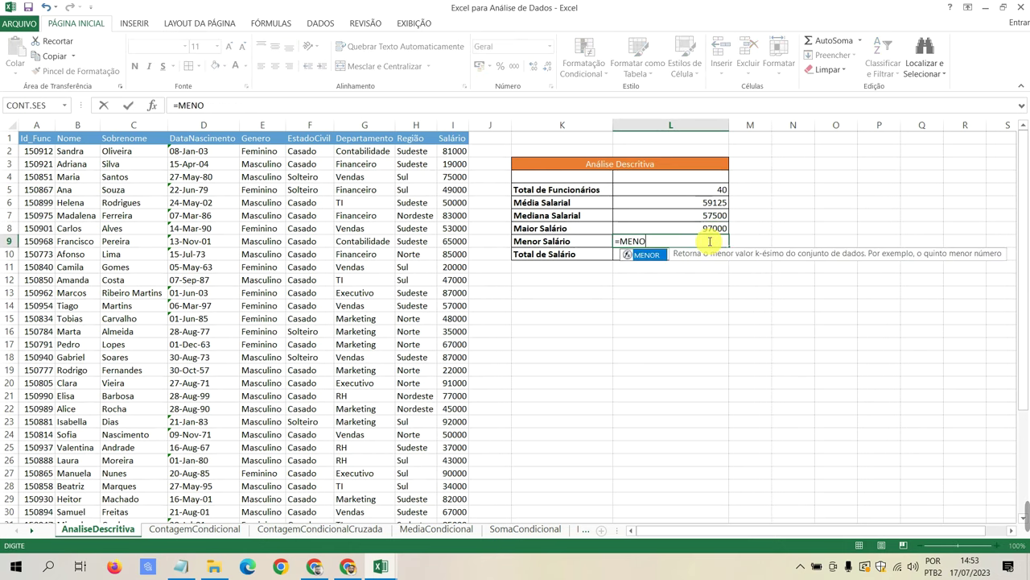
{"action": "type", "text": "R("}
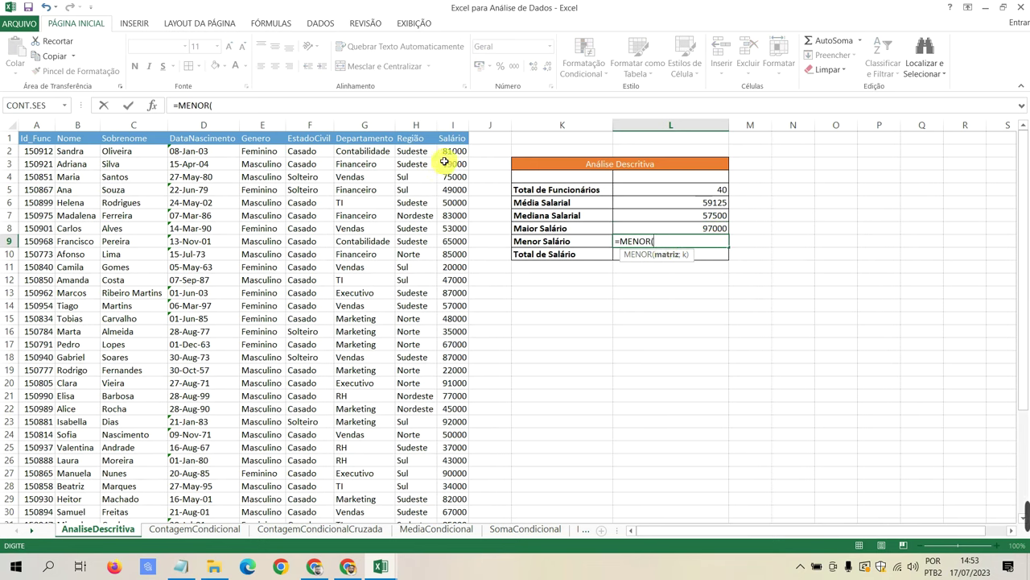
{"action": "mouse_move", "coordinate": [451, 152]}
{"action": "left_mouse_down"}
{"action": "mouse_move", "coordinate": [460, 507]}
{"action": "mouse_move", "coordinate": [458, 497]}
{"action": "left_mouse_up"}
{"action": "scroll", "coordinate": [563, 266], "scroll_direction": "up", "scroll_amount": 4}
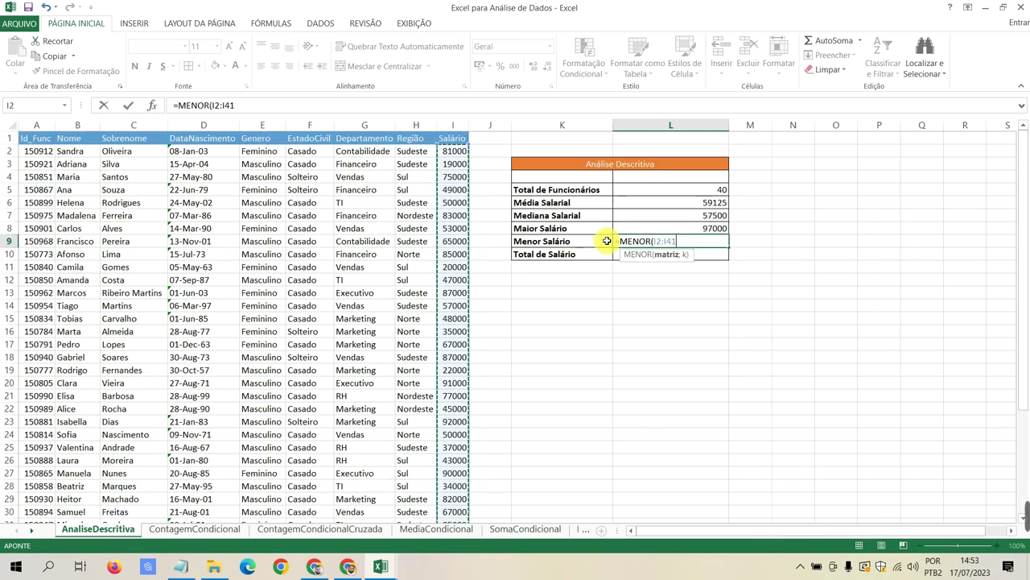
{"action": "type", "text": ";1"}
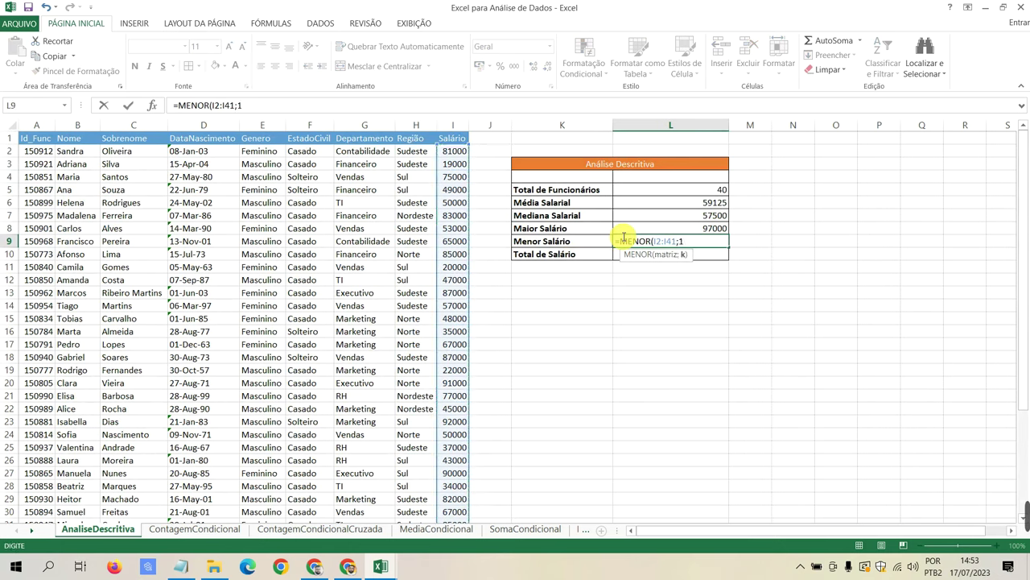
{"action": "key", "text": "Return"}
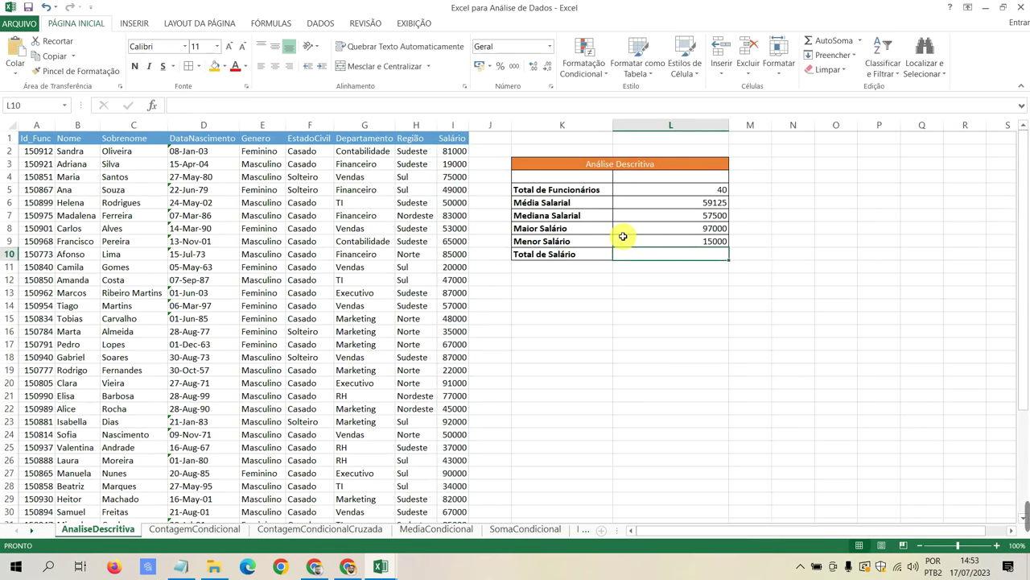
{"action": "left_click_drag", "start_coordinate": [708, 229], "coordinate": [706, 242]}
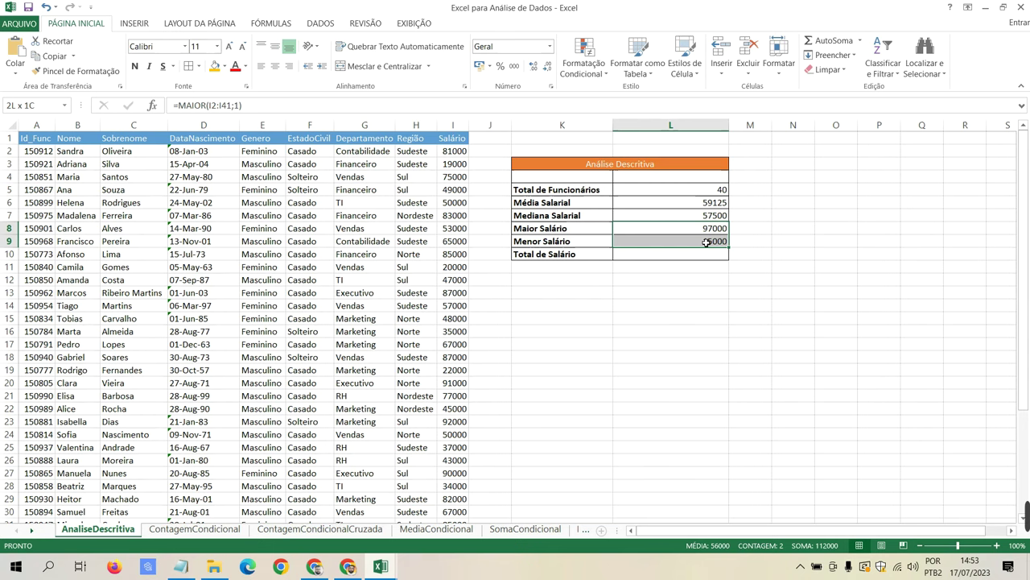
{"action": "left_click", "coordinate": [706, 242]}
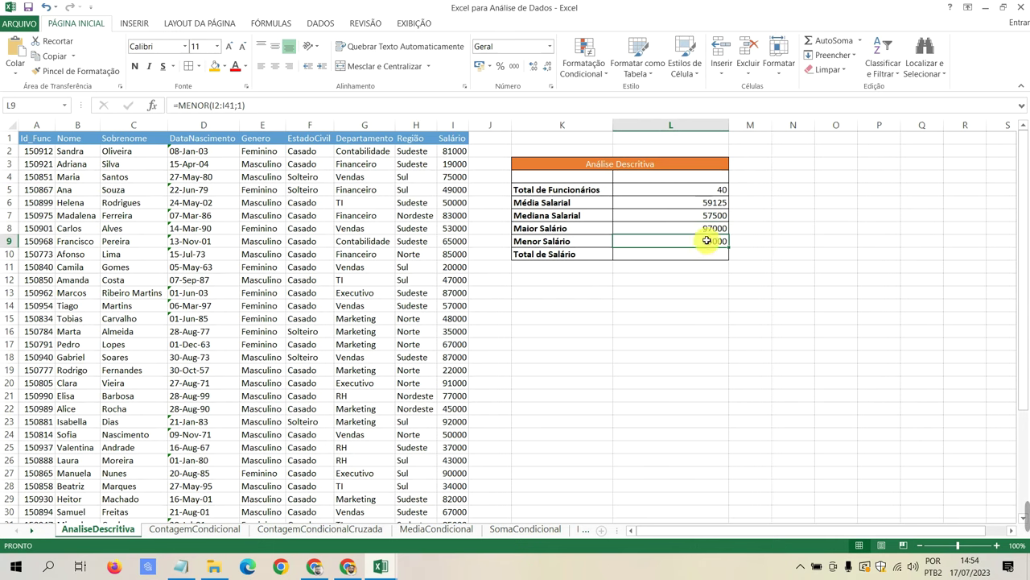
Step: Inspect the salary column and recheck the Maior and Menor Salário formulas
{"action": "scroll", "coordinate": [467, 161], "scroll_direction": "down", "scroll_amount": 8}
{"action": "scroll", "coordinate": [462, 161], "scroll_direction": "up", "scroll_amount": 8}
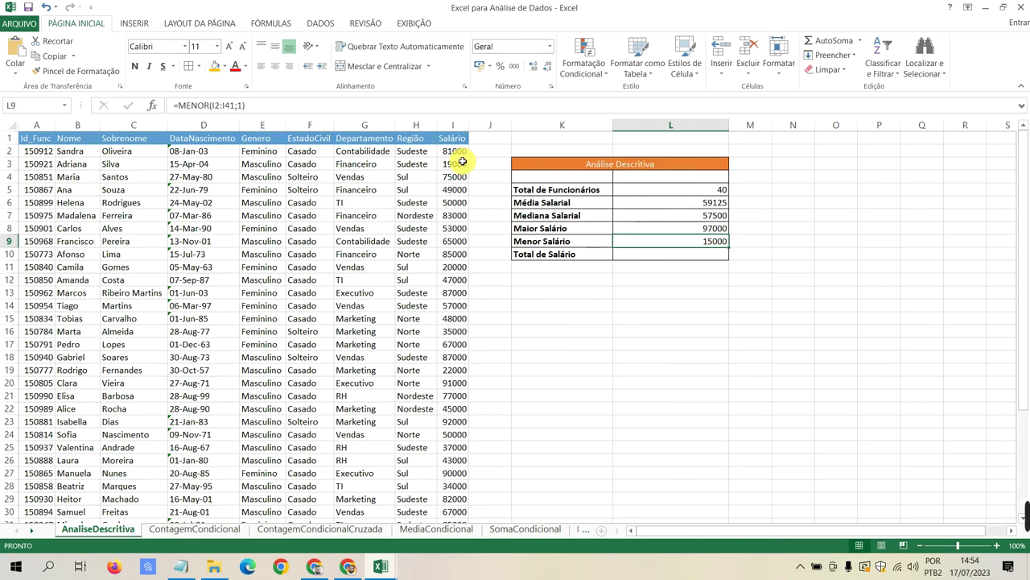
{"action": "left_click_drag", "start_coordinate": [459, 150], "coordinate": [460, 429]}
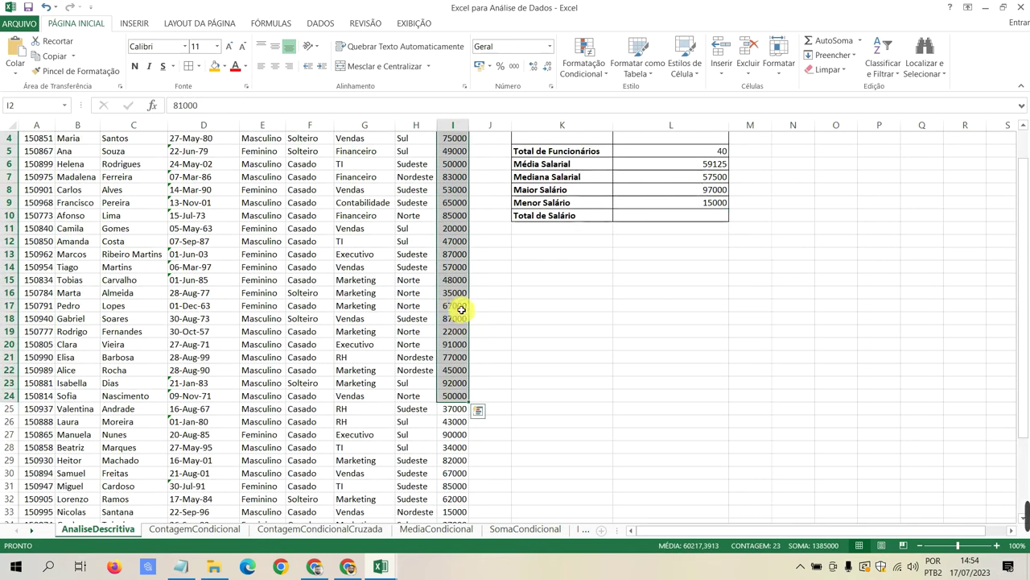
{"action": "left_click_drag", "start_coordinate": [460, 430], "coordinate": [461, 435]}
{"action": "left_click", "coordinate": [713, 231]}
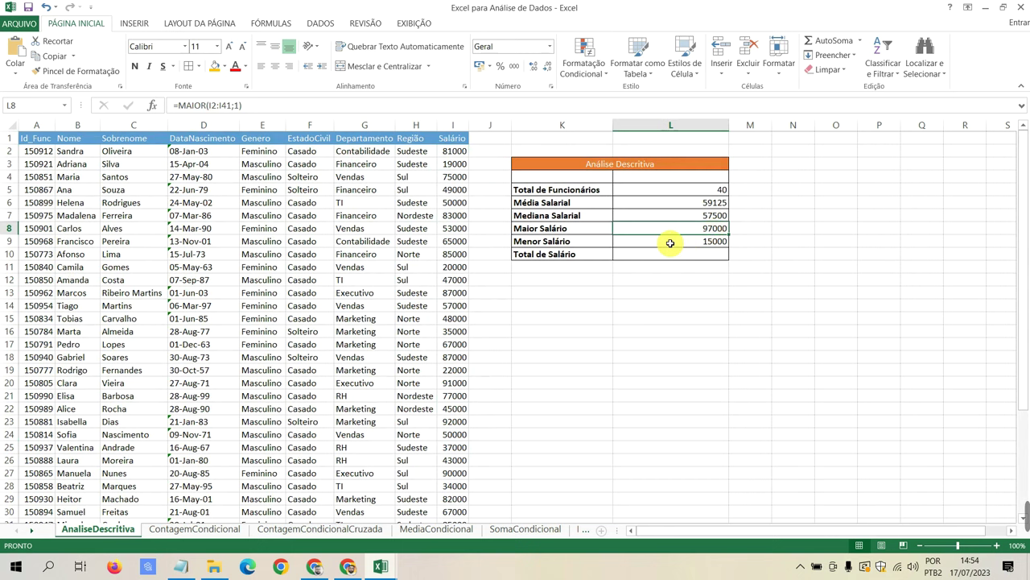
{"action": "left_click", "coordinate": [668, 242]}
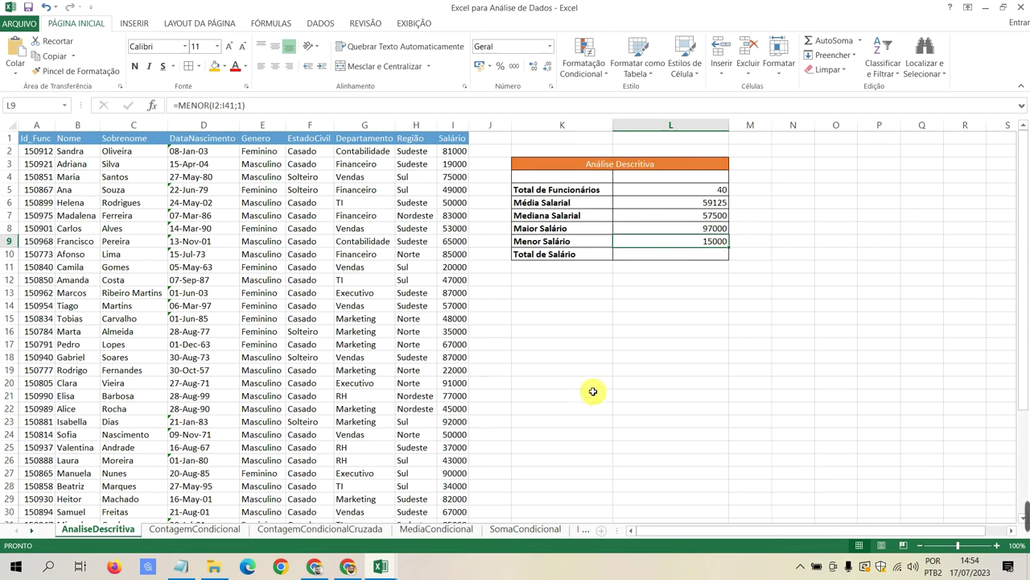
{"action": "left_click", "coordinate": [637, 253]}
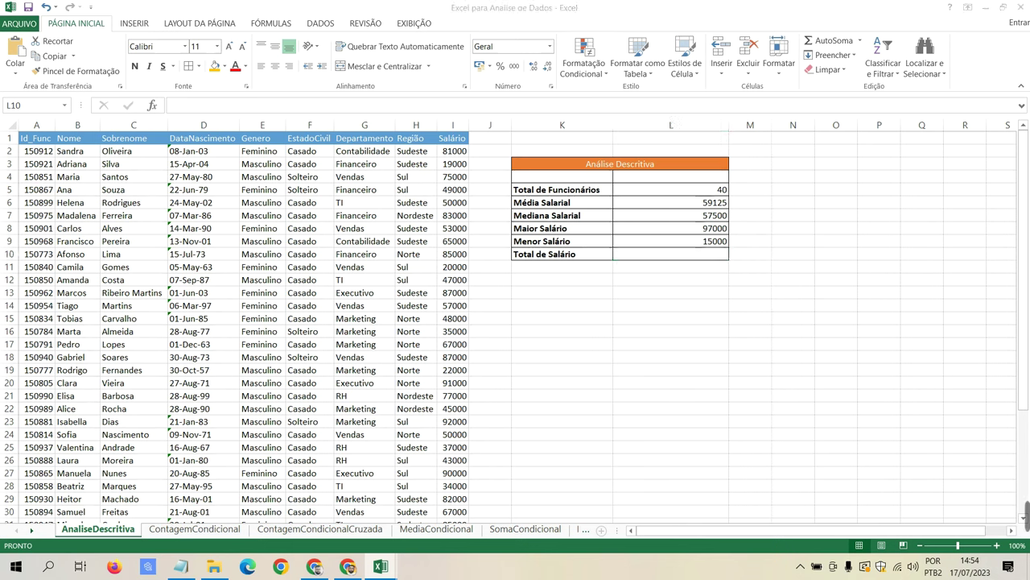
Step: Enter =SOMA(I2:I41) in Total de Salário, giving 2365000
{"action": "left_click", "coordinate": [679, 253]}
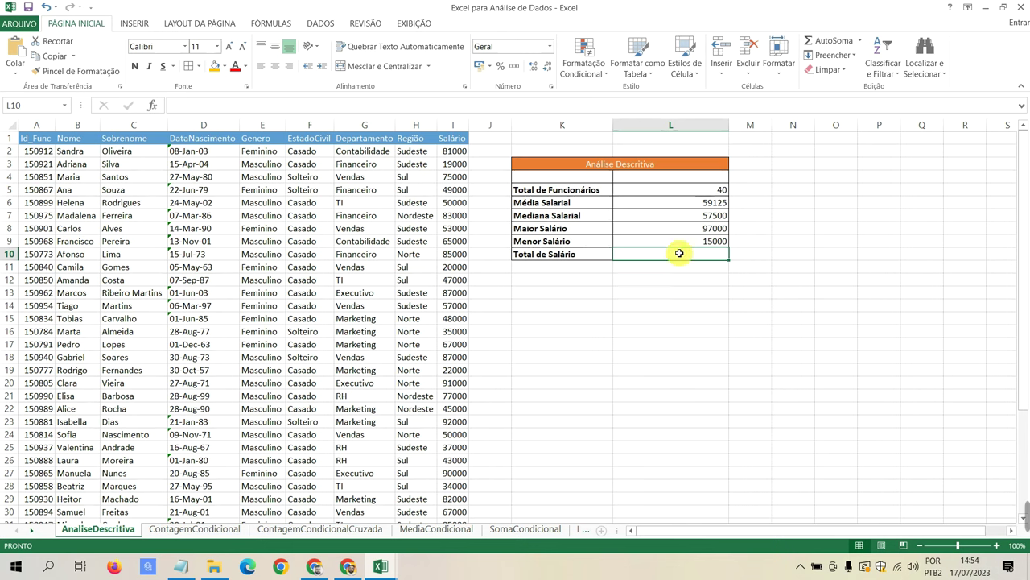
{"action": "type", "text": "=SO"}
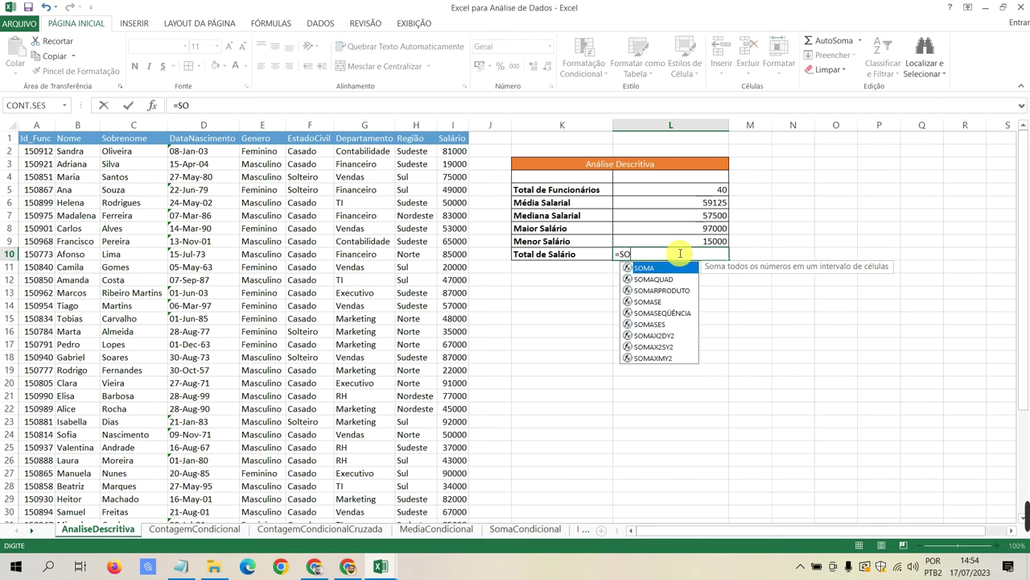
{"action": "key", "text": "Tab"}
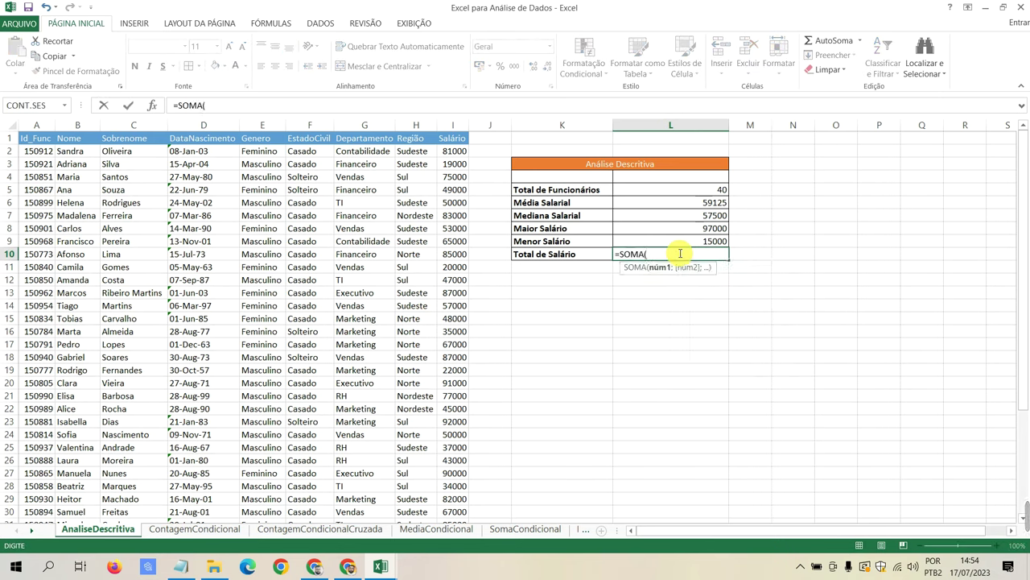
{"action": "left_click", "coordinate": [452, 150]}
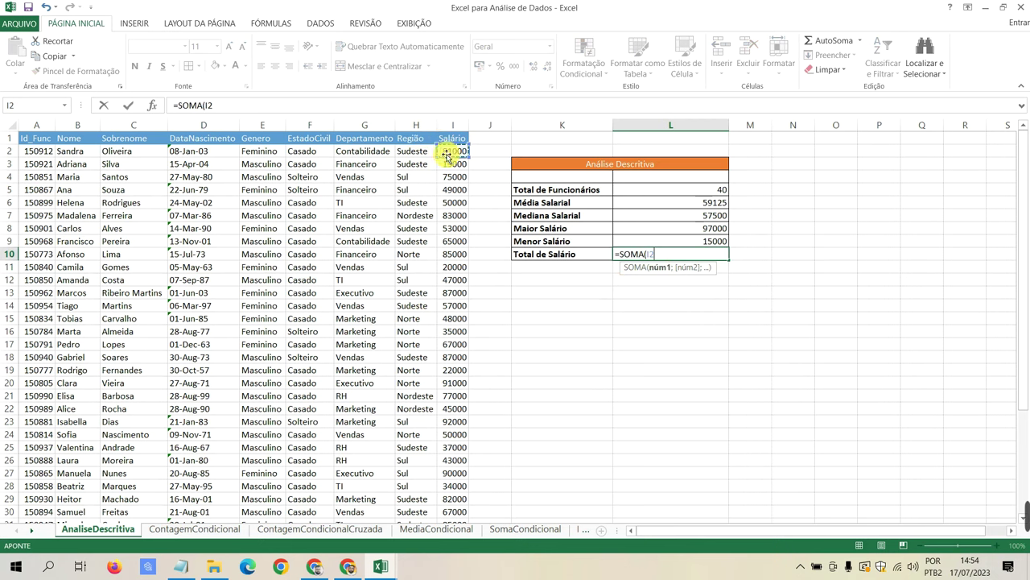
{"action": "left_click", "coordinate": [352, 108]}
{"action": "type", "text": ":"}
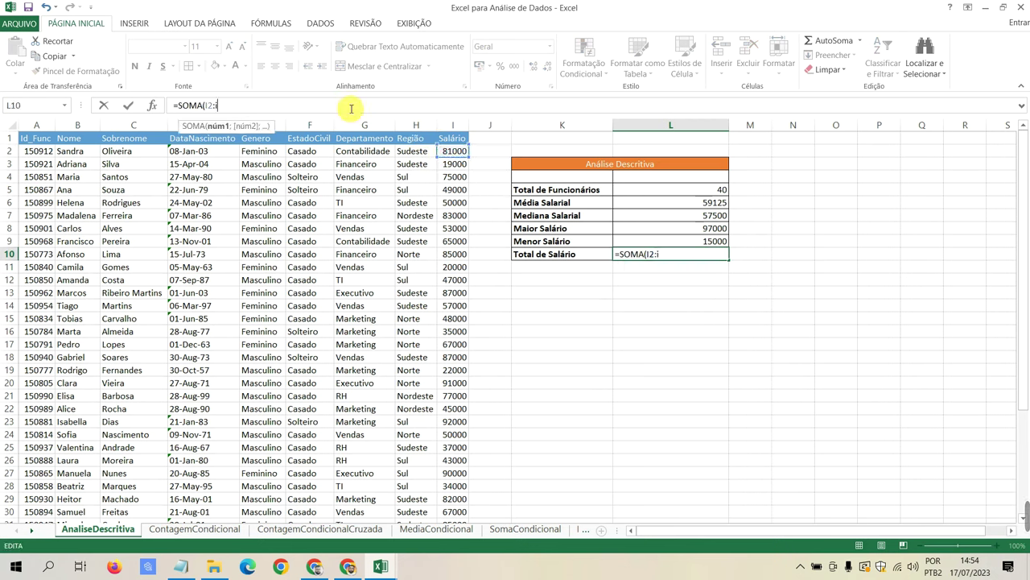
{"action": "type", "text": "I"}
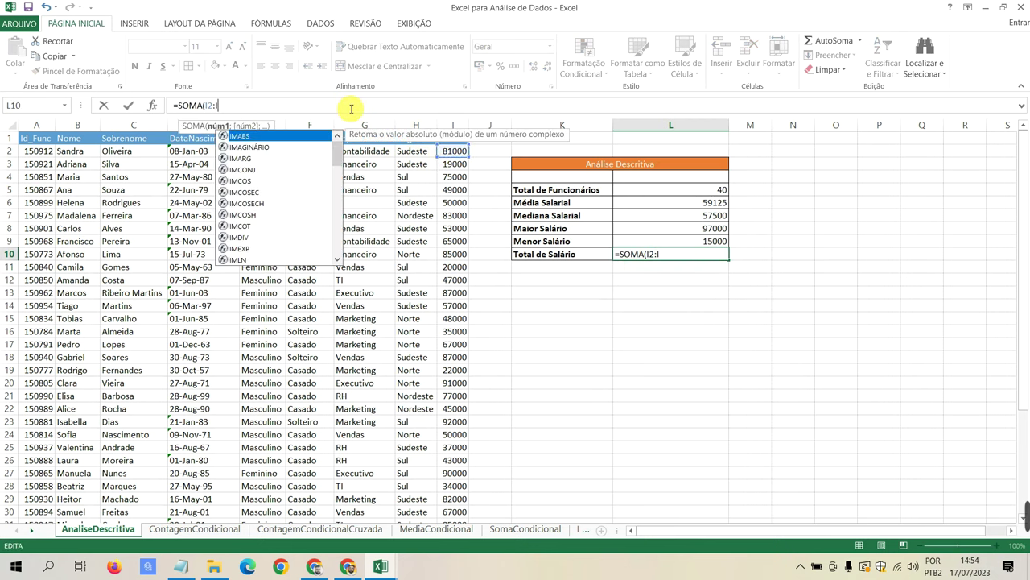
{"action": "type", "text": "41"}
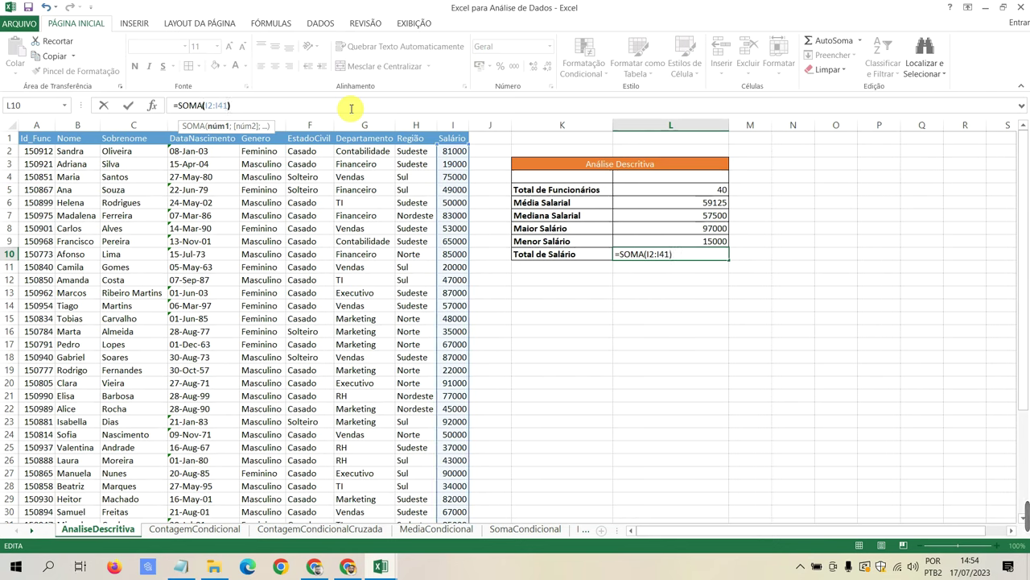
{"action": "key", "text": "Return"}
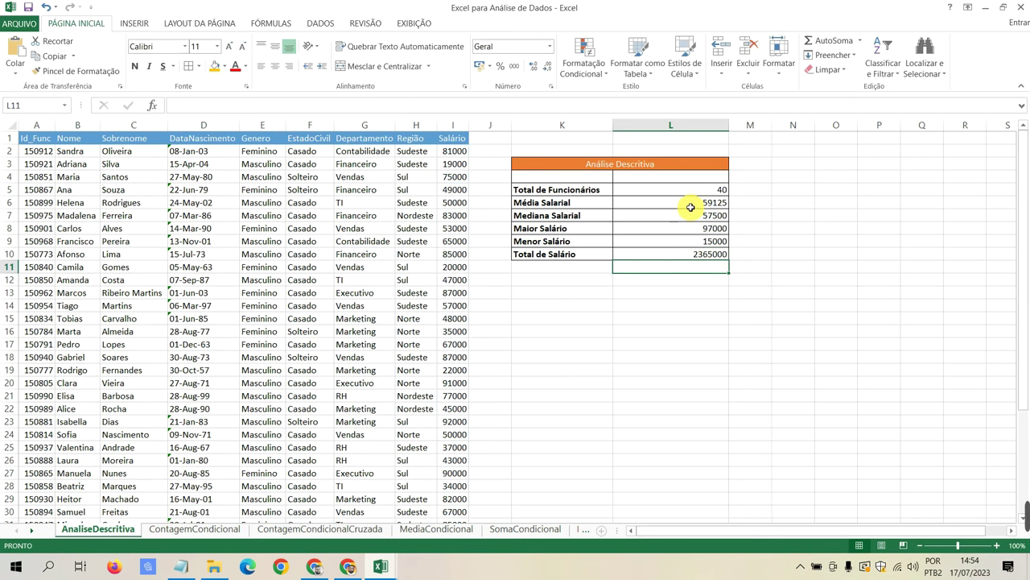
Step: Format Média Salarial through Total de Salário (L6:L10) as R$ Português accounting
{"action": "left_click", "coordinate": [690, 203]}
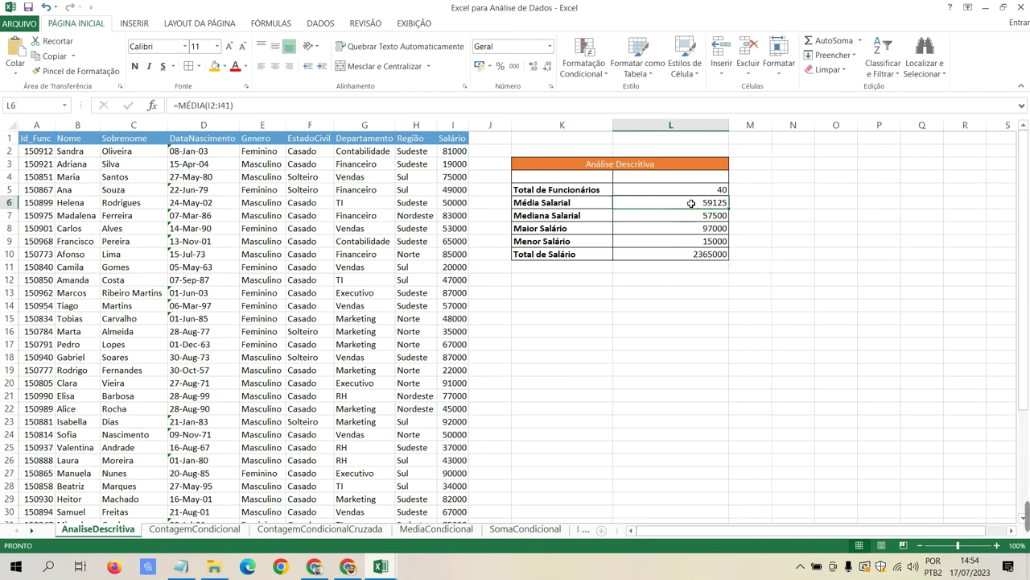
{"action": "left_click_drag", "start_coordinate": [691, 203], "coordinate": [691, 252]}
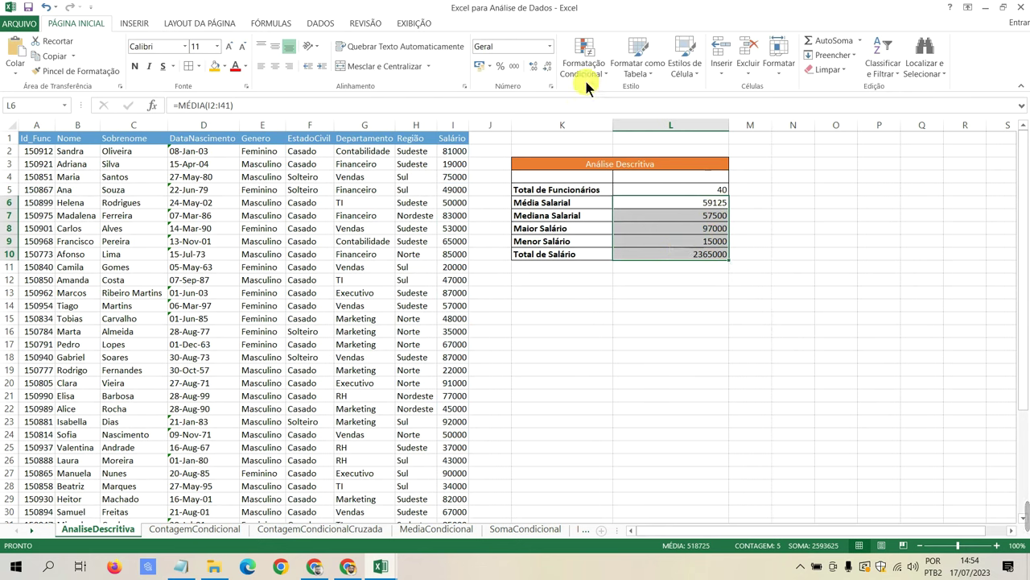
{"action": "left_click", "coordinate": [492, 68]}
{"action": "left_click", "coordinate": [515, 82]}
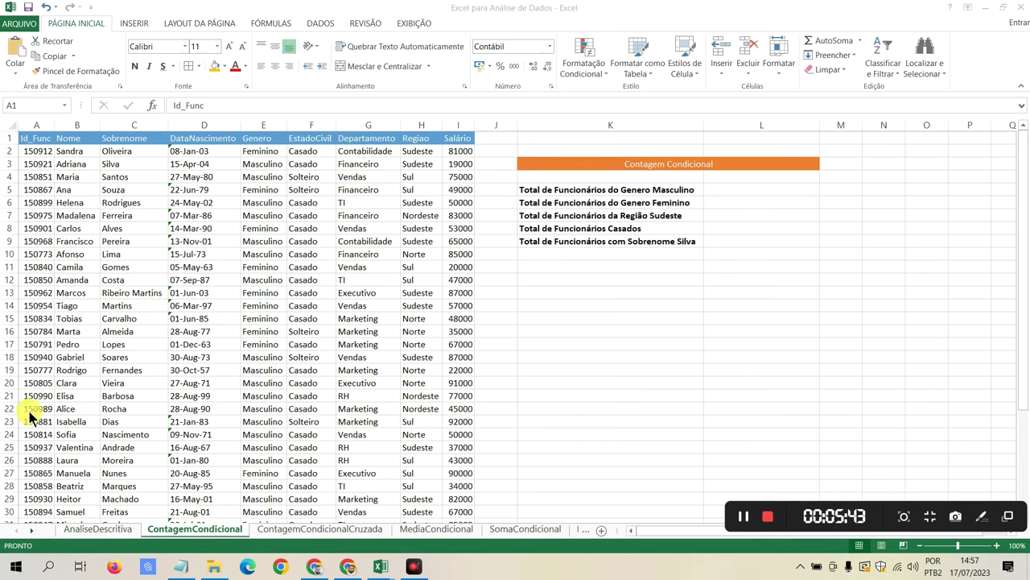
{"action": "left_click", "coordinate": [604, 190]}
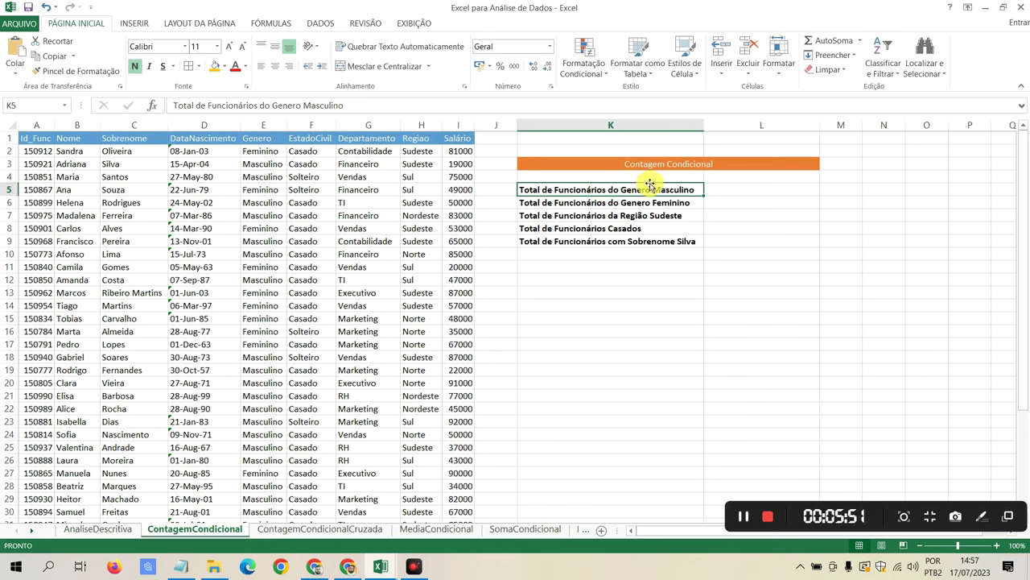
{"action": "left_click", "coordinate": [678, 204]}
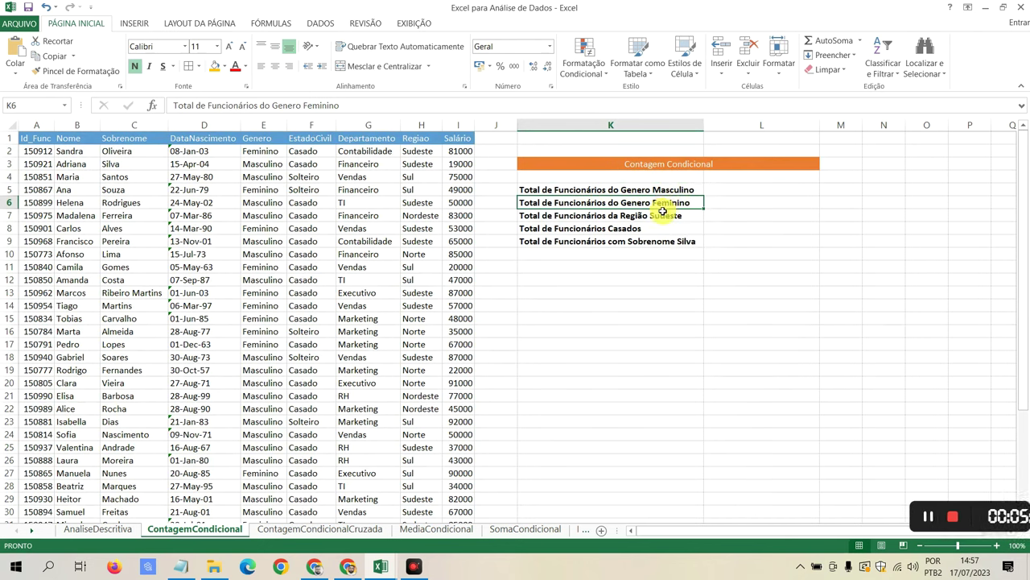
{"action": "left_click", "coordinate": [662, 218]}
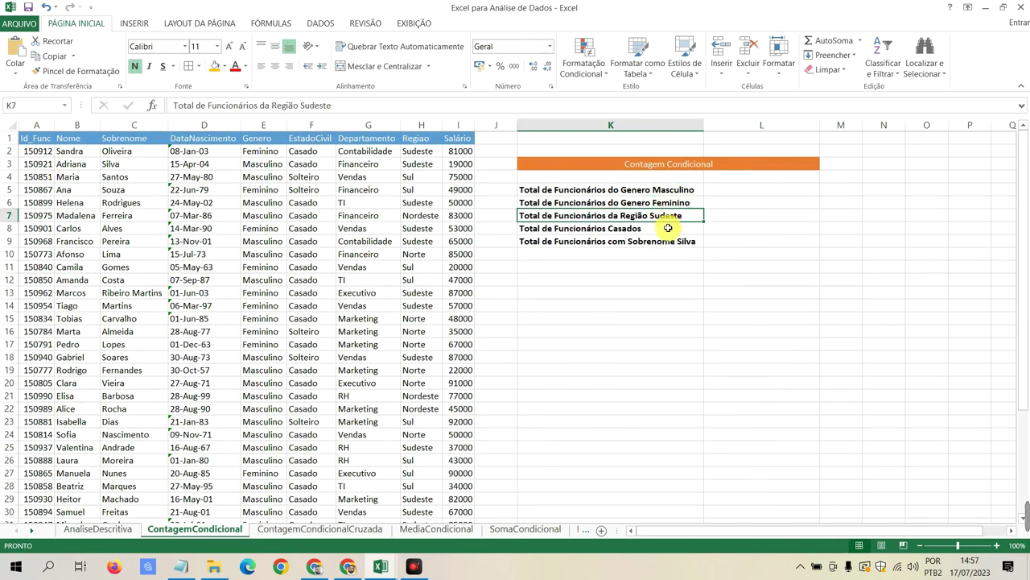
{"action": "left_click", "coordinate": [669, 226]}
{"action": "left_click", "coordinate": [638, 245]}
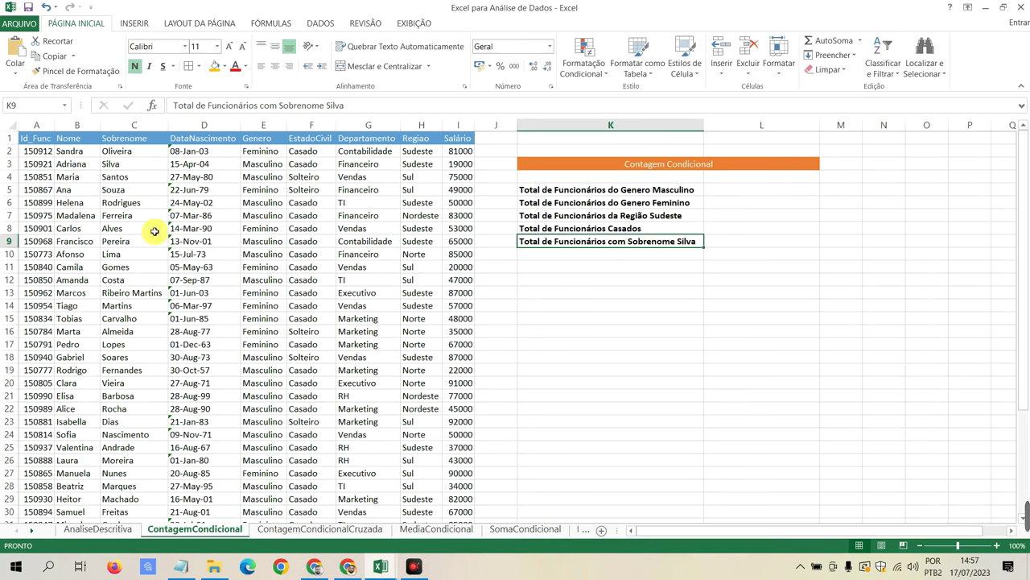
{"action": "left_click", "coordinate": [118, 162]}
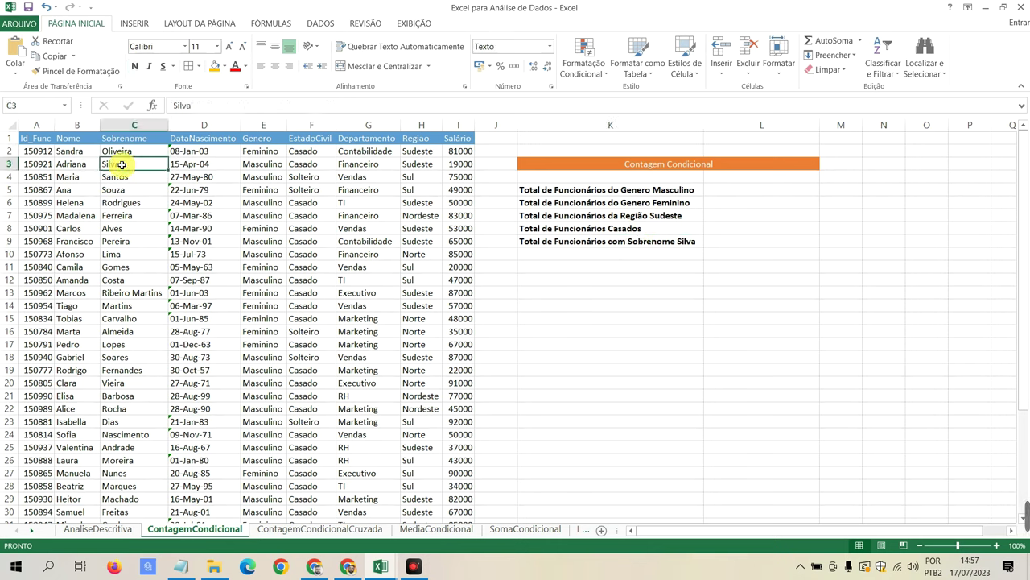
{"action": "left_click_drag", "start_coordinate": [74, 167], "coordinate": [112, 165]}
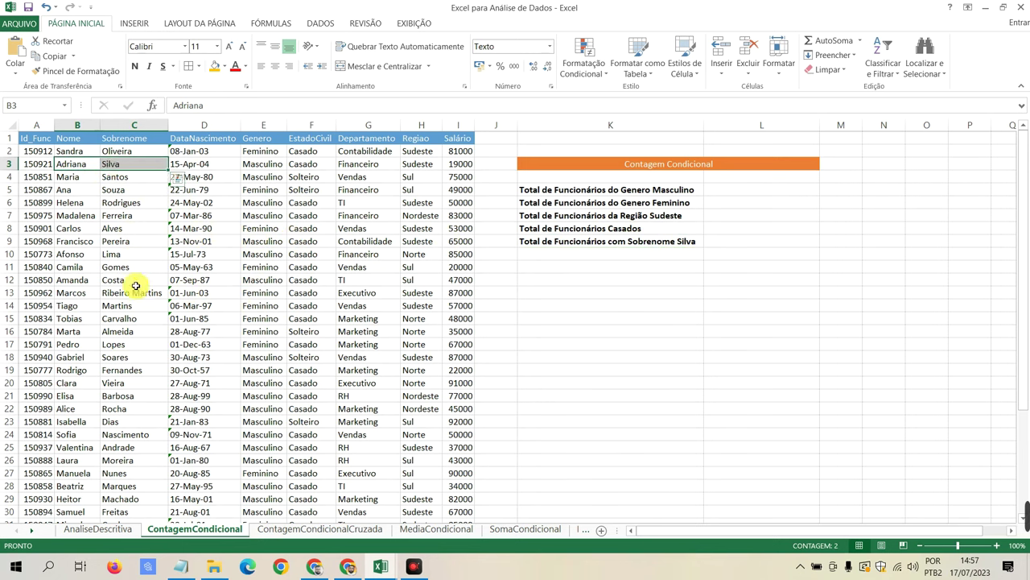
{"action": "scroll", "coordinate": [139, 316], "scroll_direction": "down", "scroll_amount": 1}
{"action": "scroll", "coordinate": [139, 316], "scroll_direction": "up", "scroll_amount": 1}
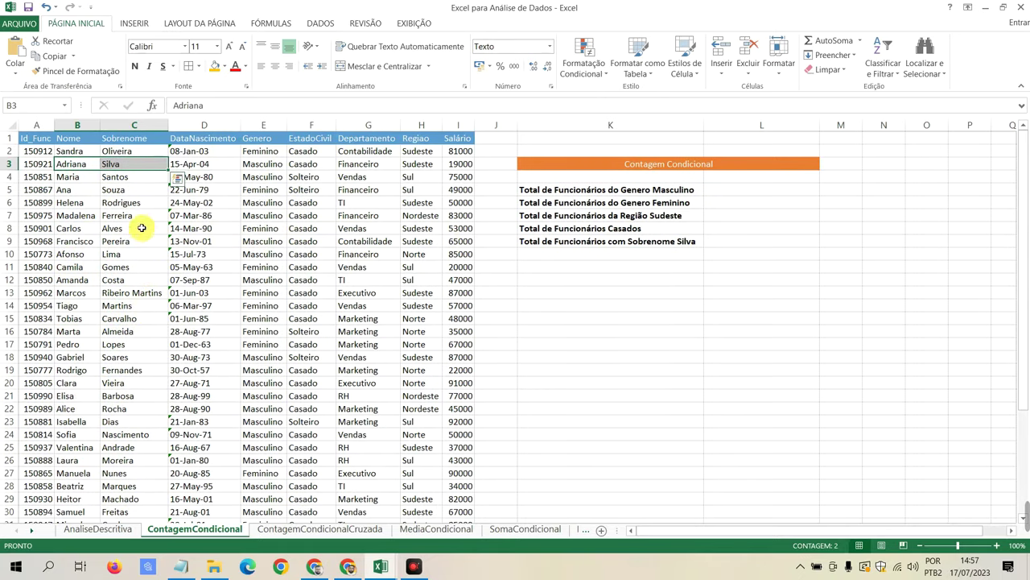
{"action": "left_click", "coordinate": [752, 190]}
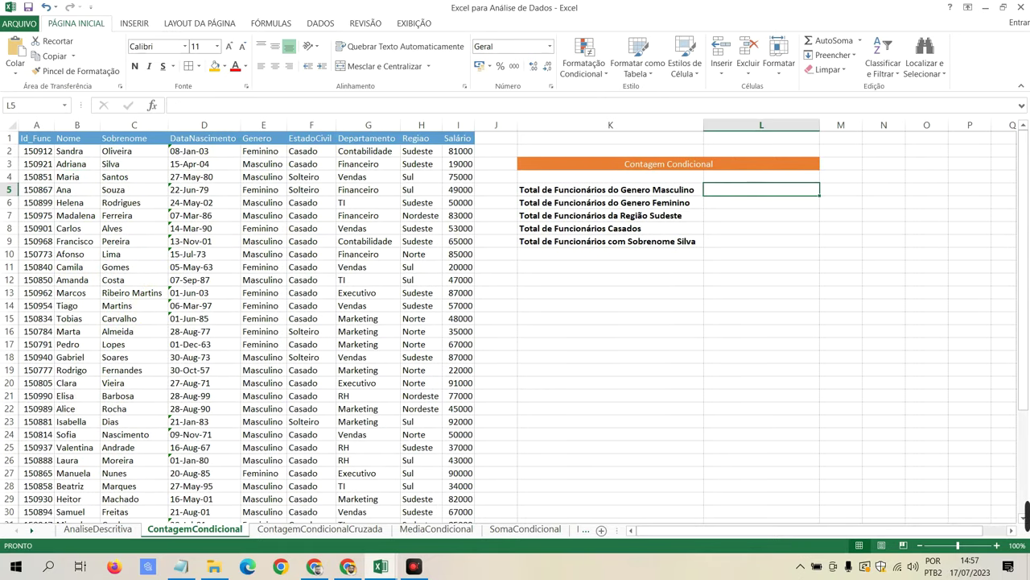
Step: Enter =CONT.SE(E2:E41;E3) in L5 to count 25 male employees
{"action": "left_click", "coordinate": [757, 186]}
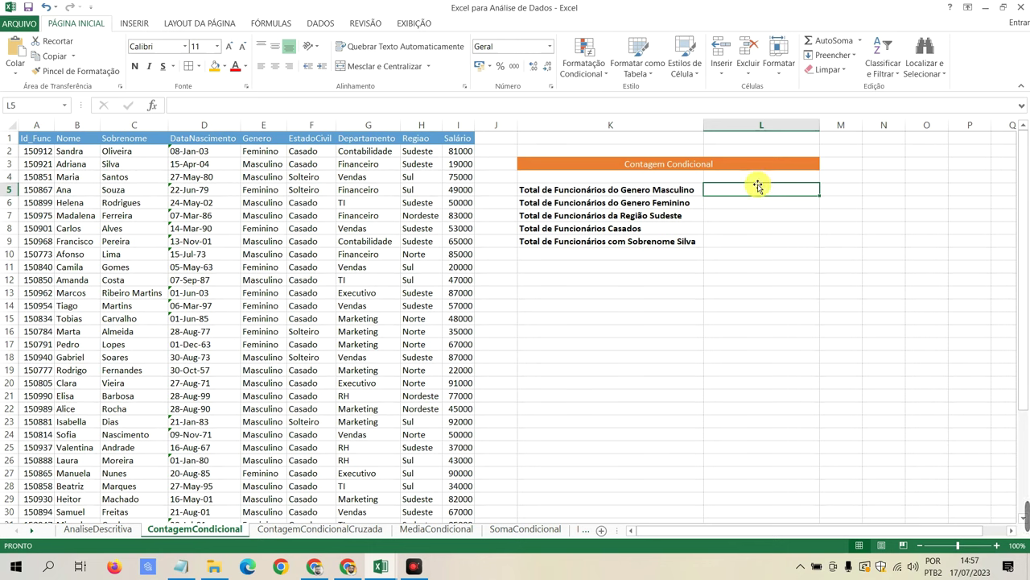
{"action": "type", "text": "="}
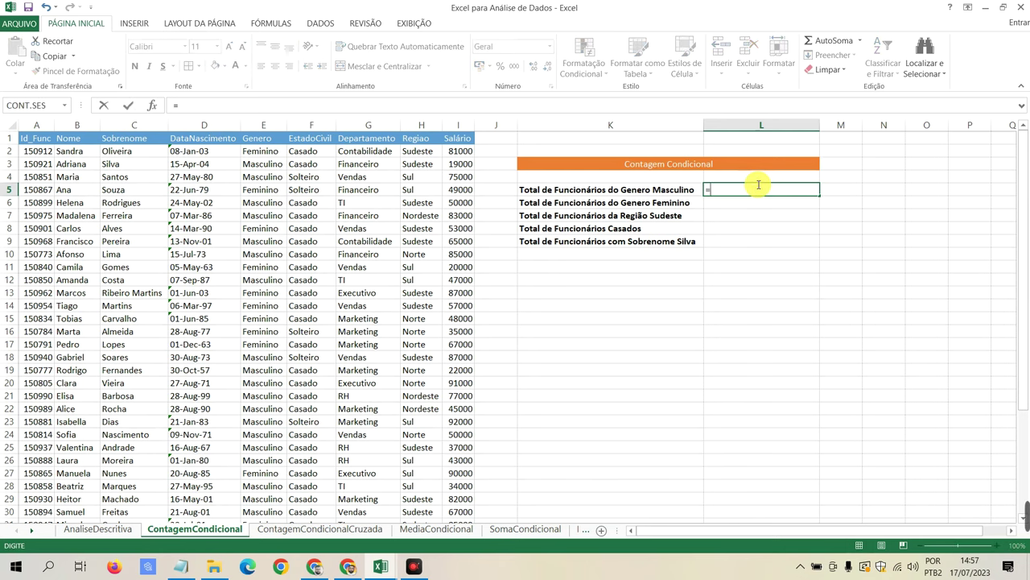
{"action": "type", "text": "cont"}
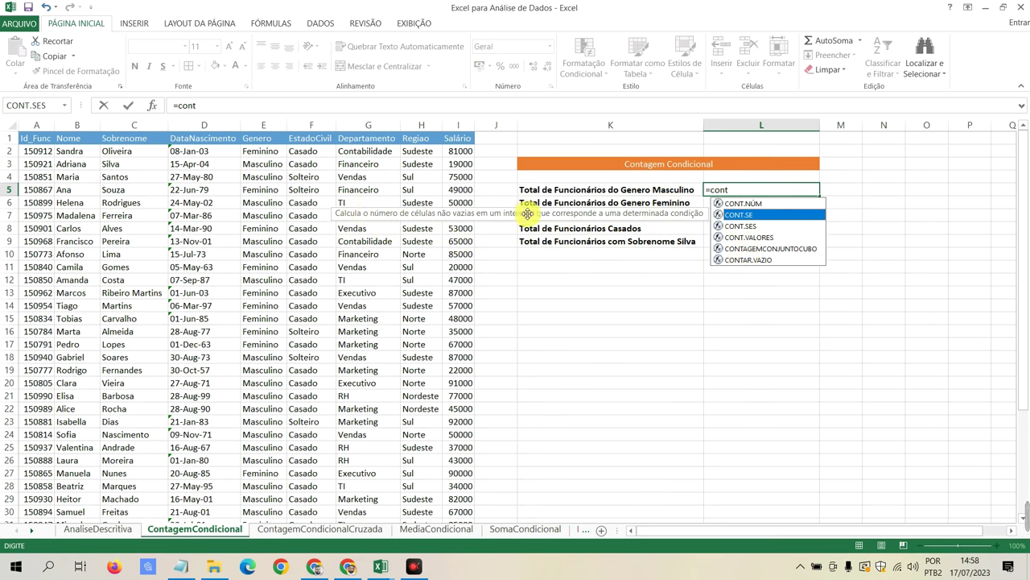
{"action": "double_click", "coordinate": [740, 215]}
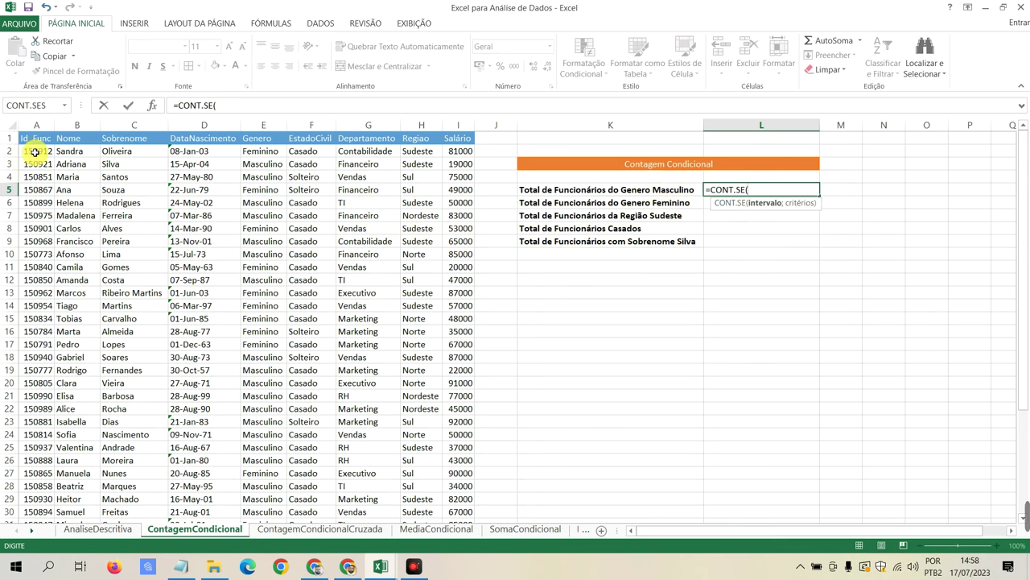
{"action": "mouse_move", "coordinate": [37, 151]}
{"action": "left_mouse_down"}
{"action": "mouse_move", "coordinate": [40, 500]}
{"action": "mouse_move", "coordinate": [29, 151]}
{"action": "left_mouse_up"}
{"action": "left_click", "coordinate": [802, 191]}
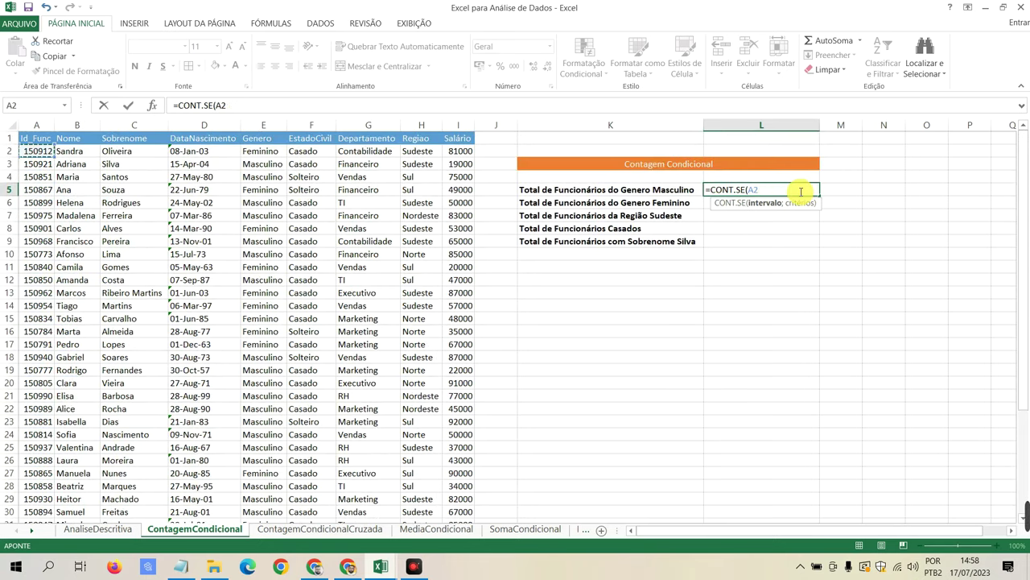
{"action": "mouse_move", "coordinate": [271, 152]}
{"action": "left_mouse_down"}
{"action": "mouse_move", "coordinate": [278, 266]}
{"action": "mouse_move", "coordinate": [262, 578]}
{"action": "left_mouse_up"}
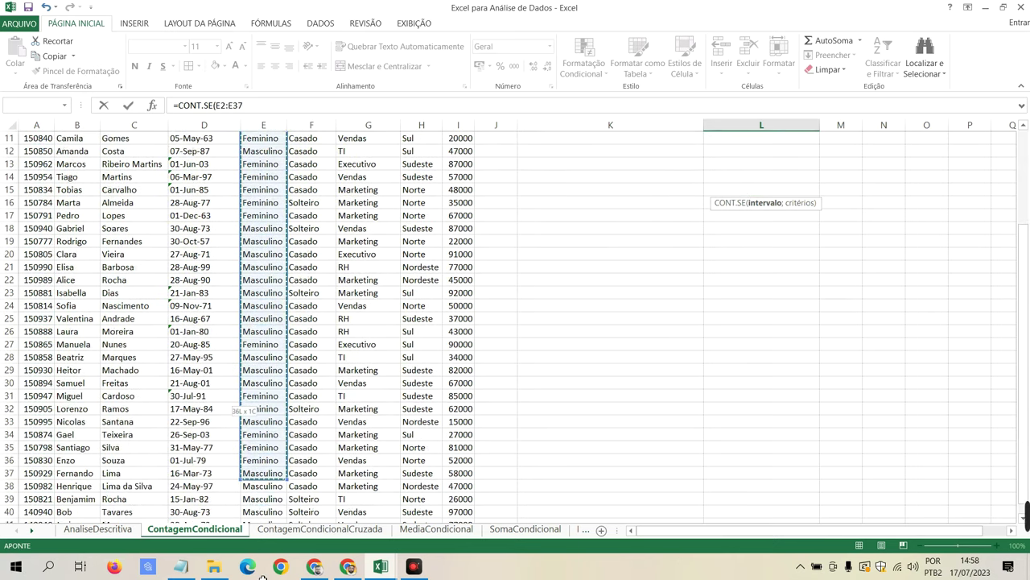
{"action": "left_click_drag", "start_coordinate": [262, 578], "coordinate": [272, 488]}
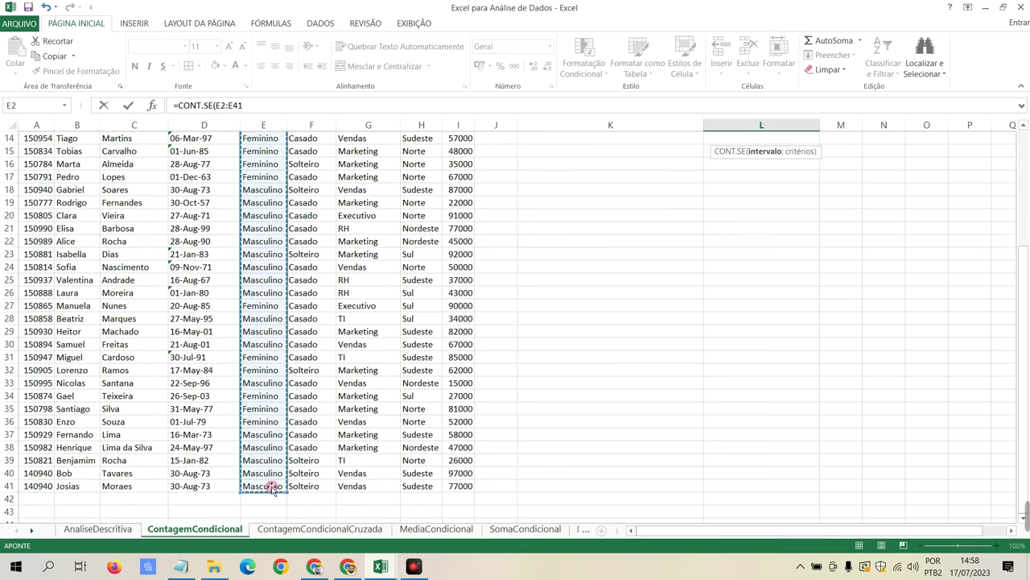
{"action": "scroll", "coordinate": [499, 338], "scroll_direction": "up", "scroll_amount": 5}
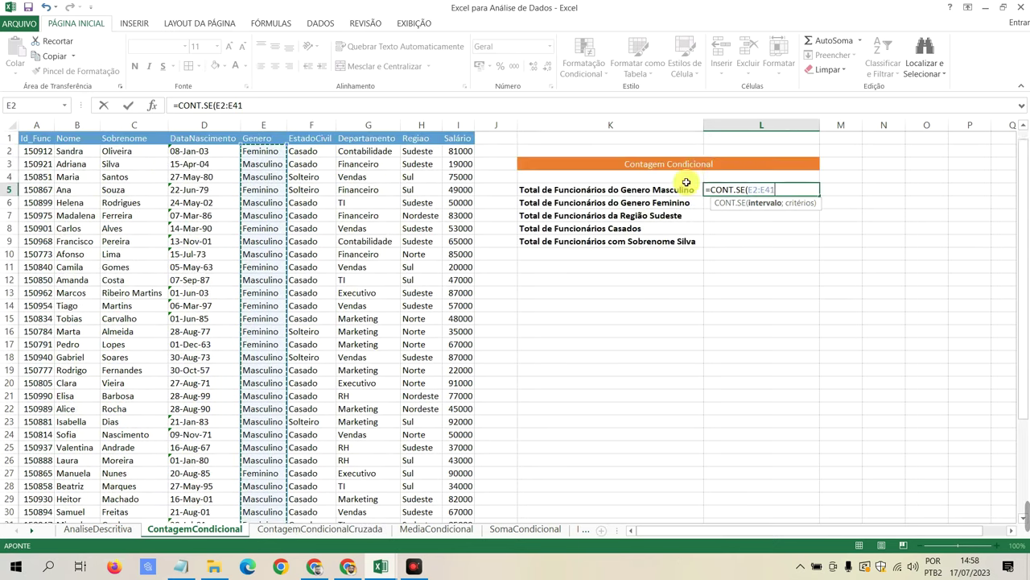
{"action": "left_click", "coordinate": [360, 104]}
{"action": "type", "text": ";"}
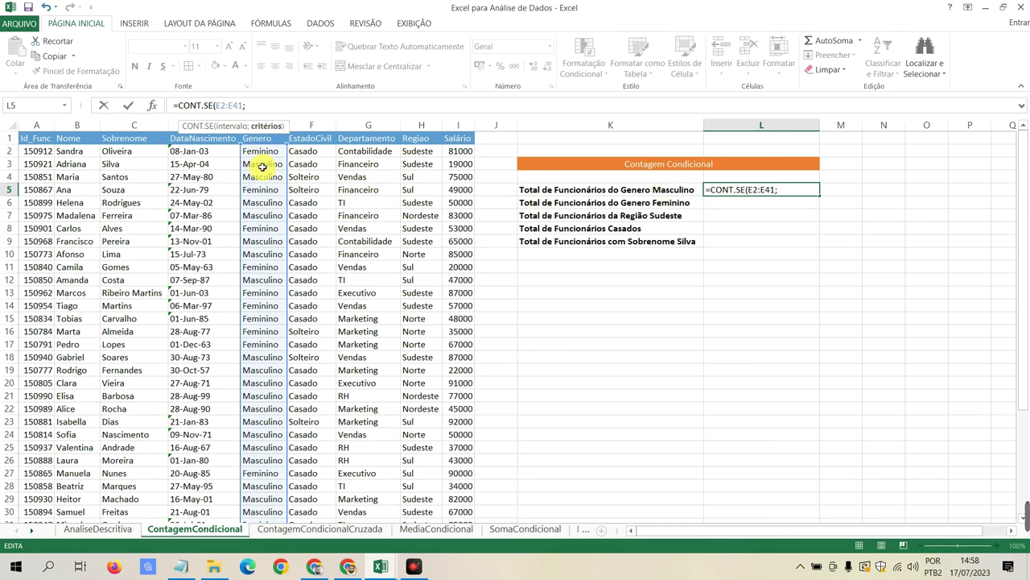
{"action": "left_click", "coordinate": [261, 166]}
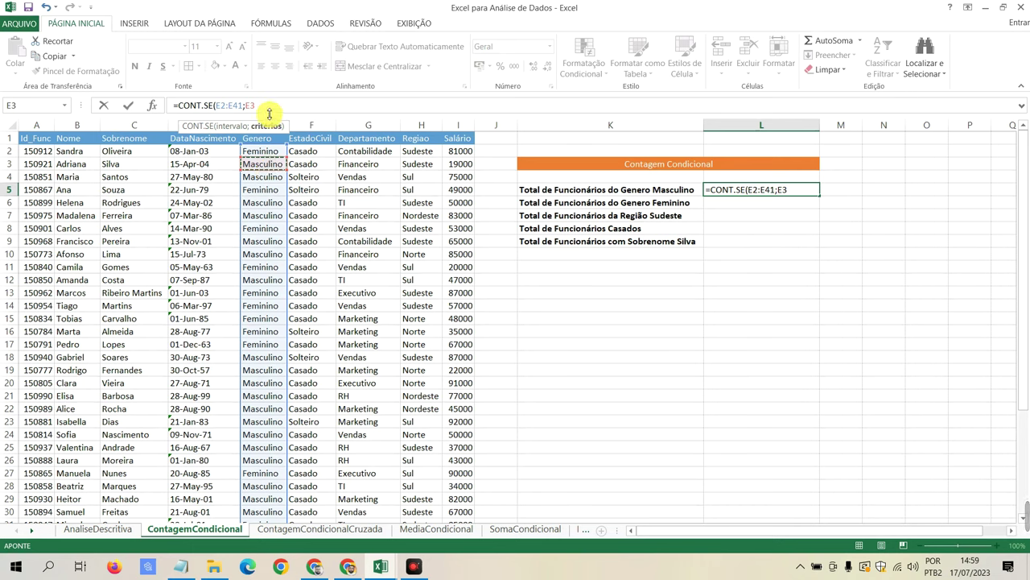
{"action": "key", "text": "Return"}
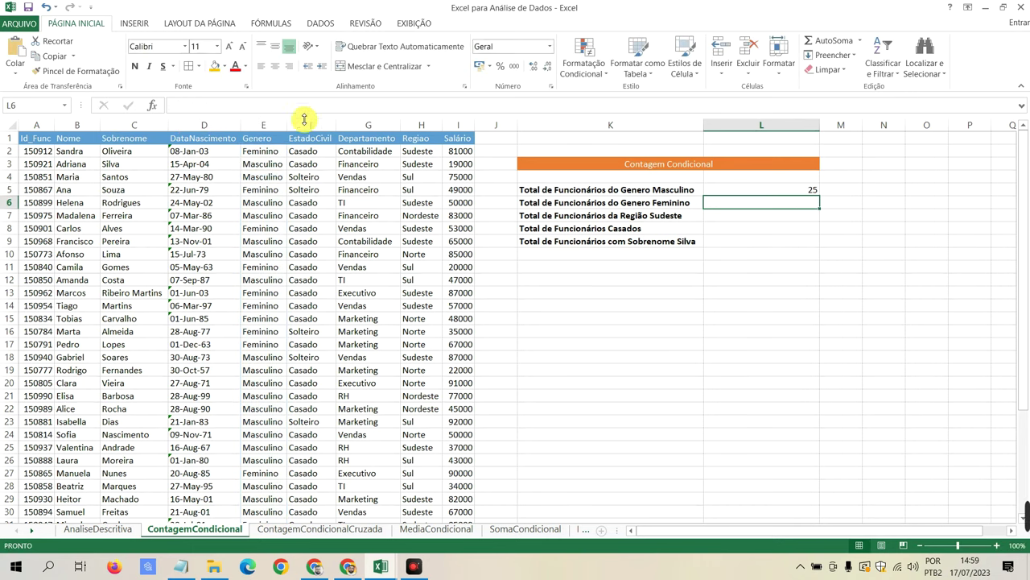
Step: Check the male count formula in L5, then start a CONT.SE formula in L6
{"action": "left_click", "coordinate": [729, 191]}
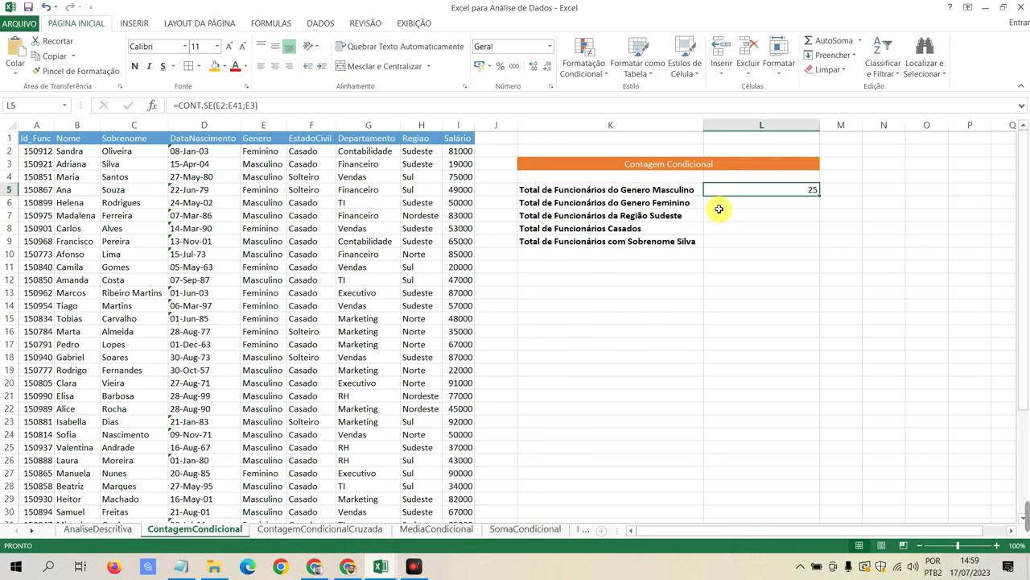
{"action": "left_click", "coordinate": [710, 206]}
{"action": "left_click", "coordinate": [719, 192]}
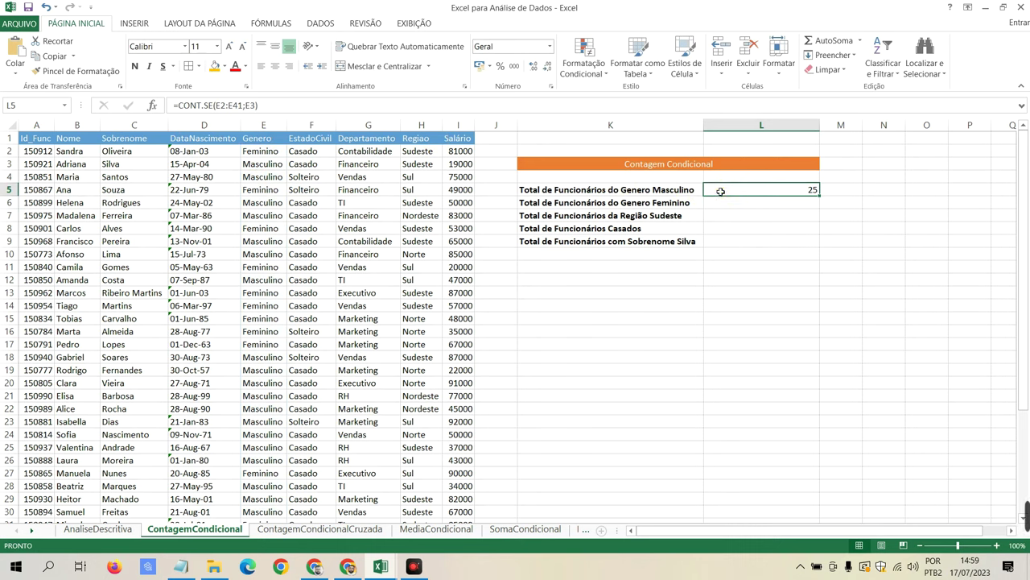
{"action": "left_click", "coordinate": [755, 205]}
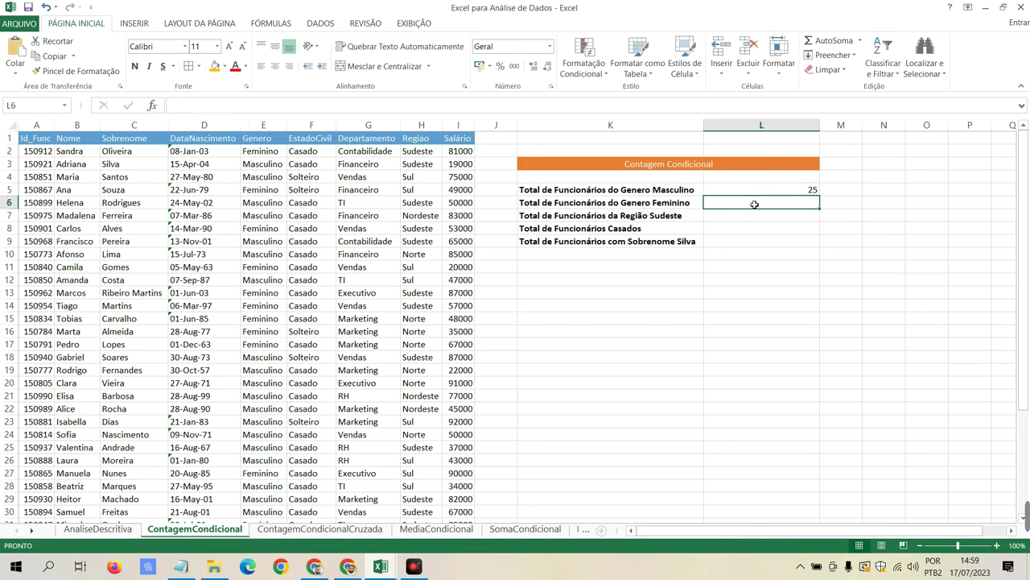
{"action": "type", "text": "=cont"}
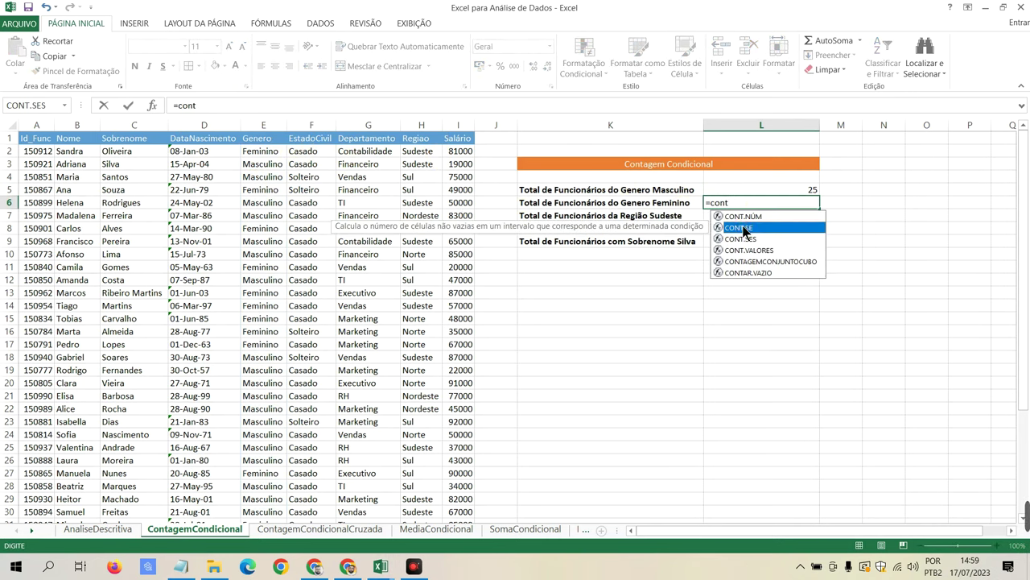
{"action": "double_click", "coordinate": [739, 229]}
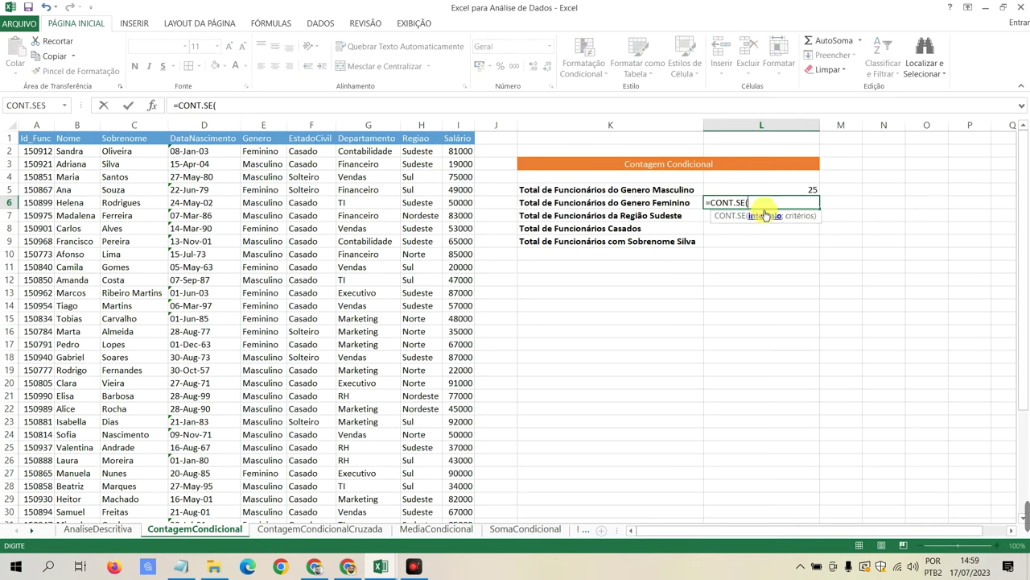
Step: Try a count range starting at F2 and dismiss the too-few-arguments warning
{"action": "left_click", "coordinate": [322, 153]}
{"action": "key", "text": "ctrl+shift+Down"}
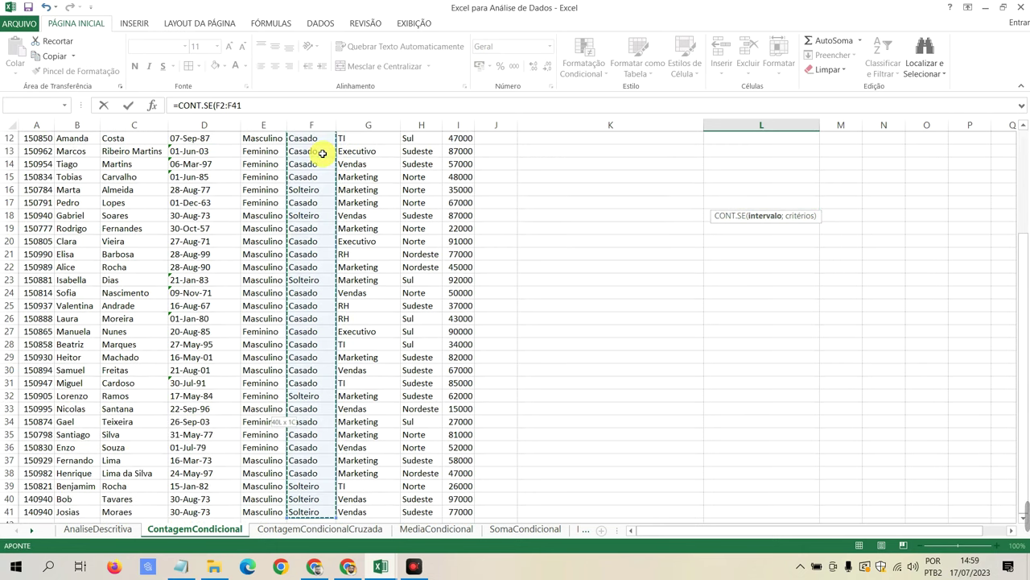
{"action": "scroll", "coordinate": [399, 195], "scroll_direction": "up", "scroll_amount": 4}
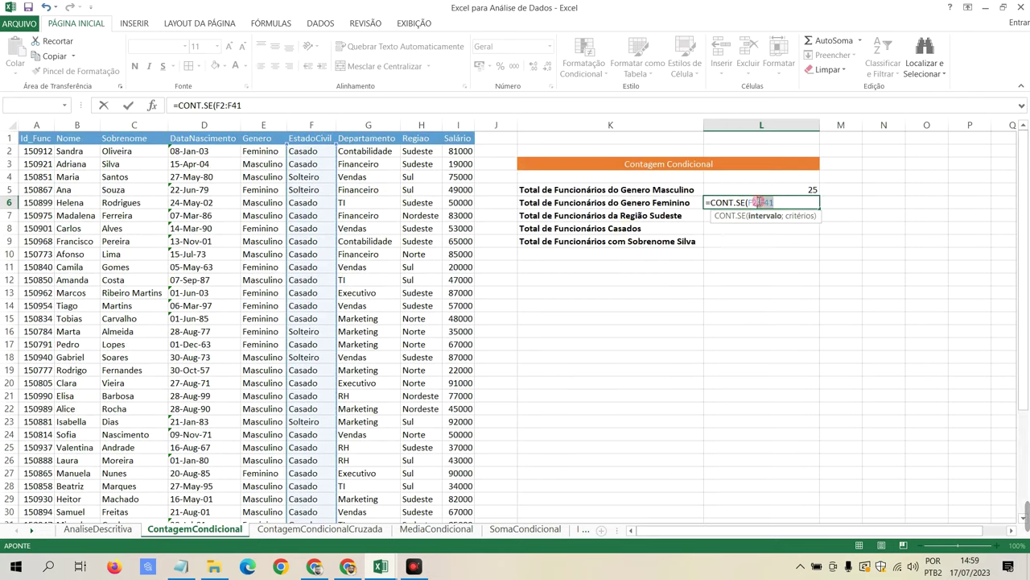
{"action": "key", "text": "F2"}
{"action": "key", "text": "BackSpace"}
{"action": "key", "text": "BackSpace"}
{"action": "key", "text": "BackSpace"}
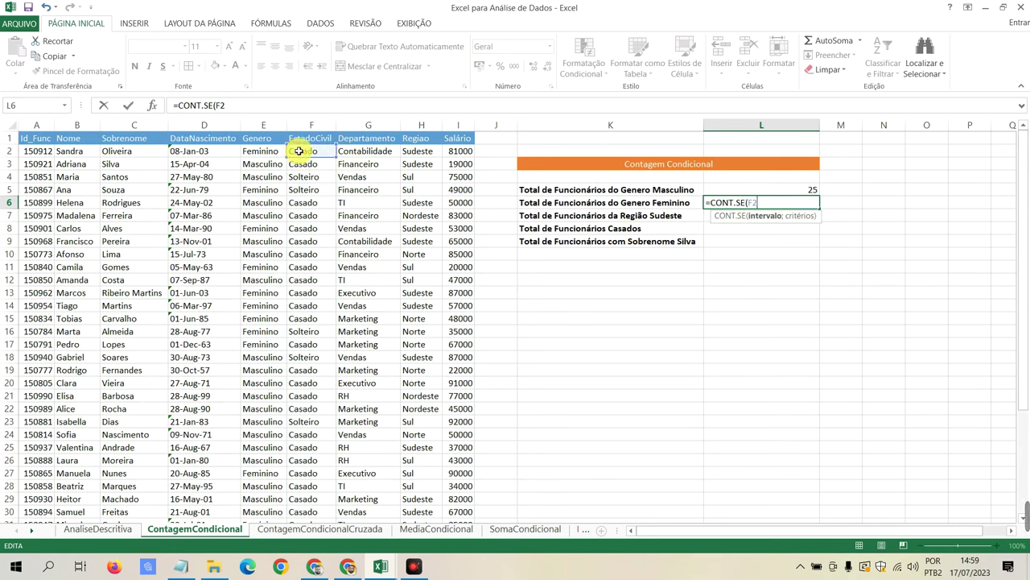
{"action": "left_click", "coordinate": [298, 150]}
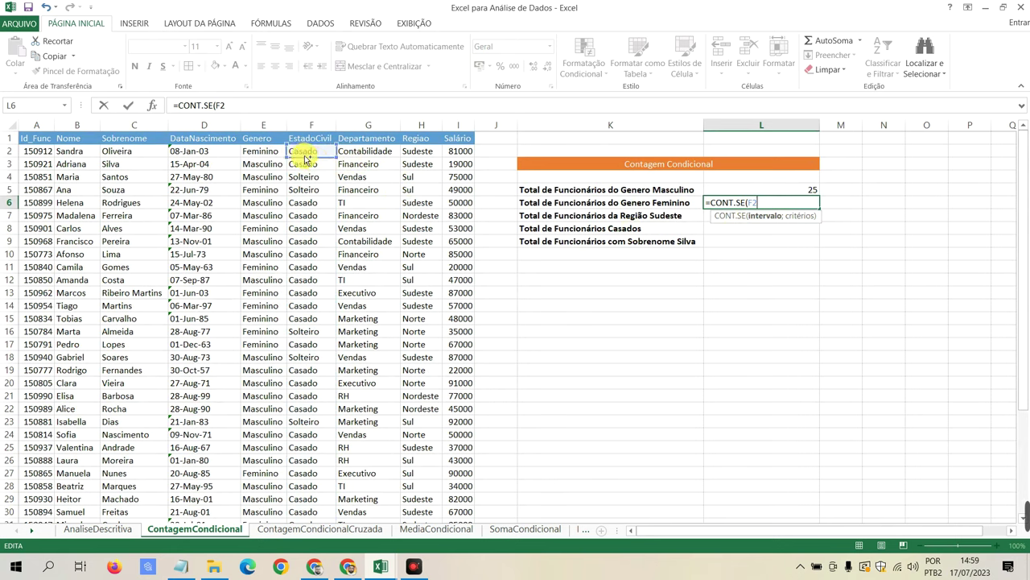
{"action": "key", "text": "Return"}
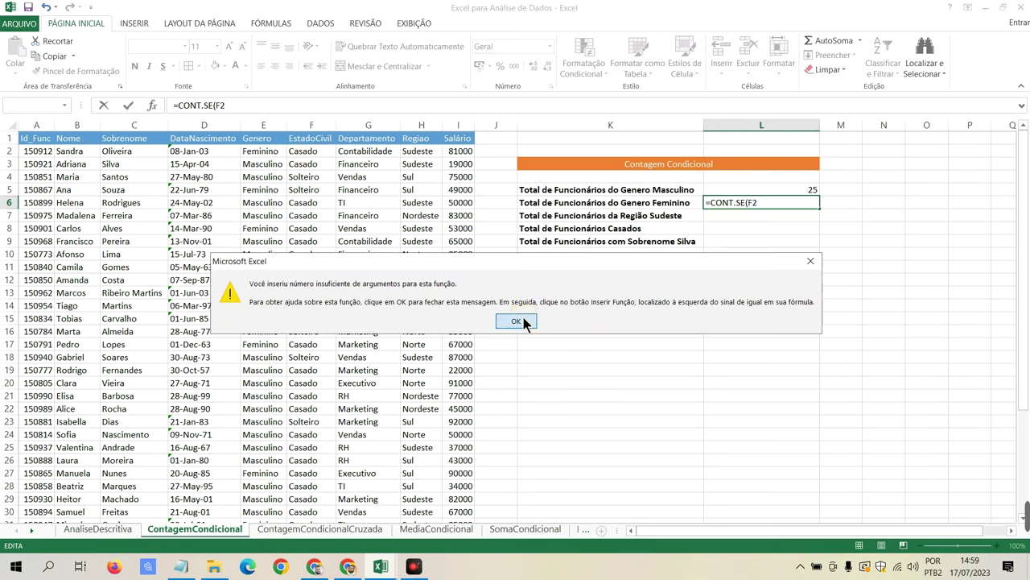
{"action": "left_click", "coordinate": [521, 320]}
Step: Rebuild the arguments as range F2:F41 with E2 (Feminino) as the criterion
{"action": "key", "text": "BackSpace"}
{"action": "key", "text": "BackSpace"}
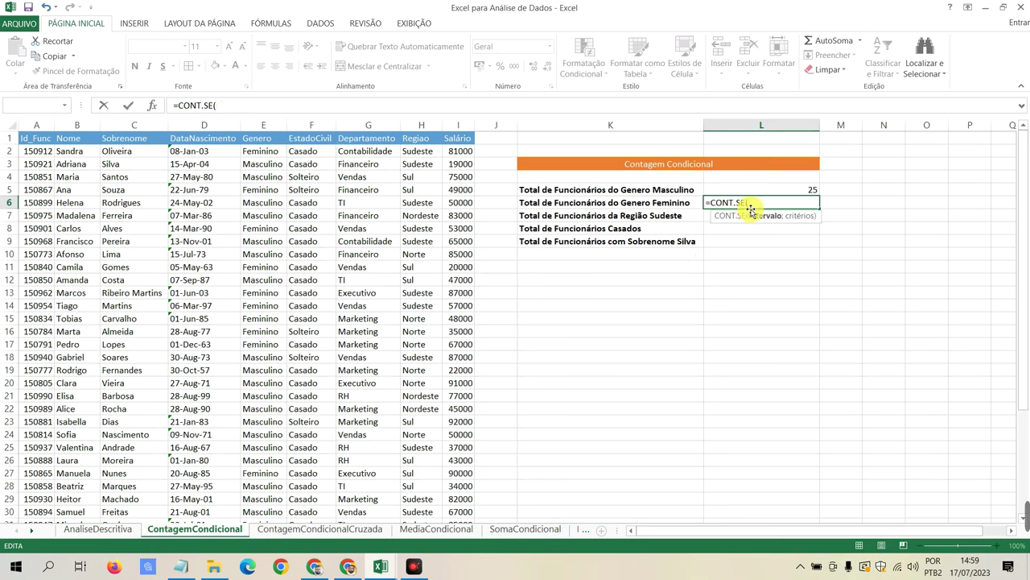
{"action": "left_click", "coordinate": [299, 151]}
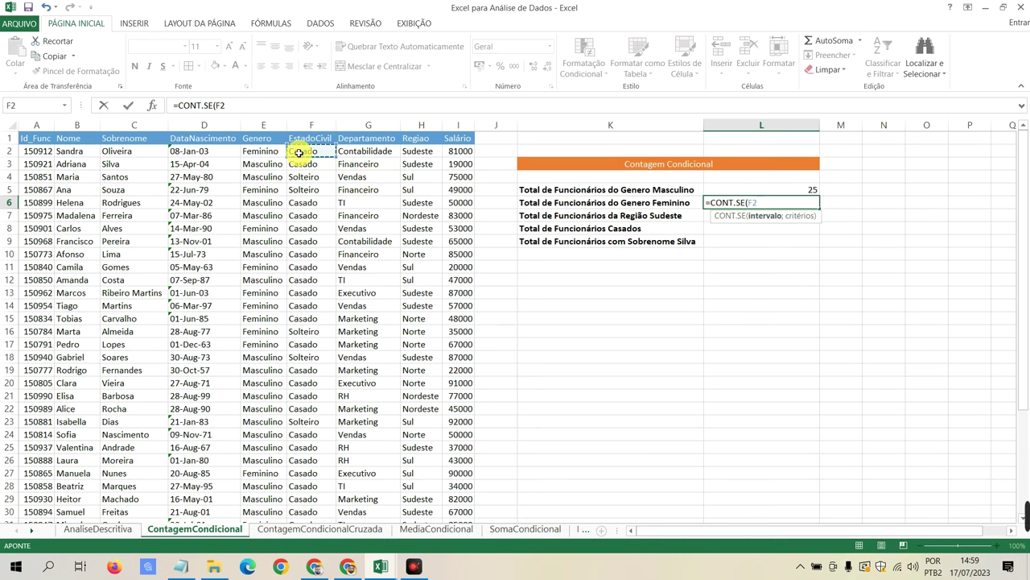
{"action": "key", "text": "ctrl+shift+Down"}
{"action": "scroll", "coordinate": [341, 282], "scroll_direction": "down", "scroll_amount": 3}
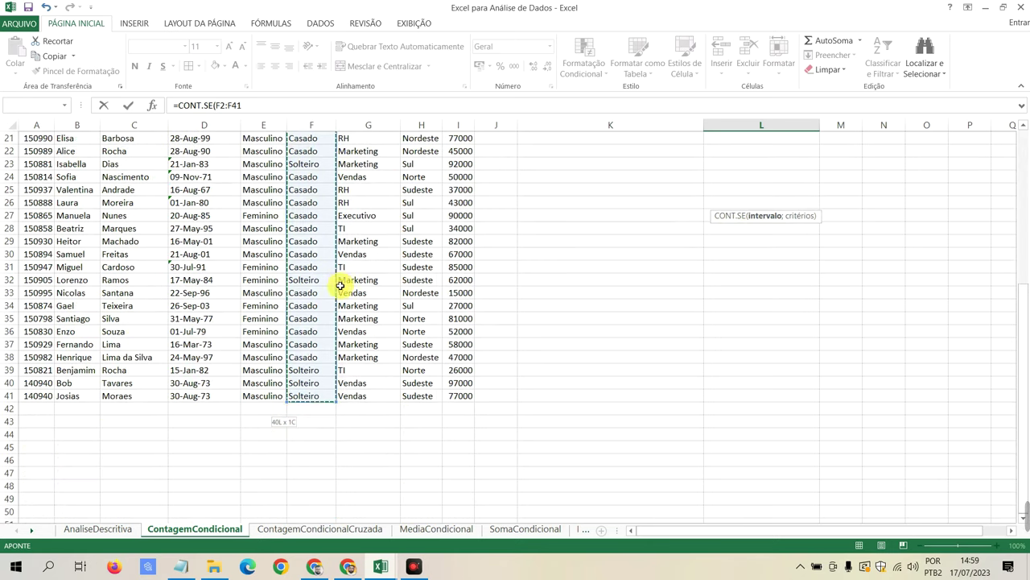
{"action": "scroll", "coordinate": [327, 375], "scroll_direction": "up", "scroll_amount": 7}
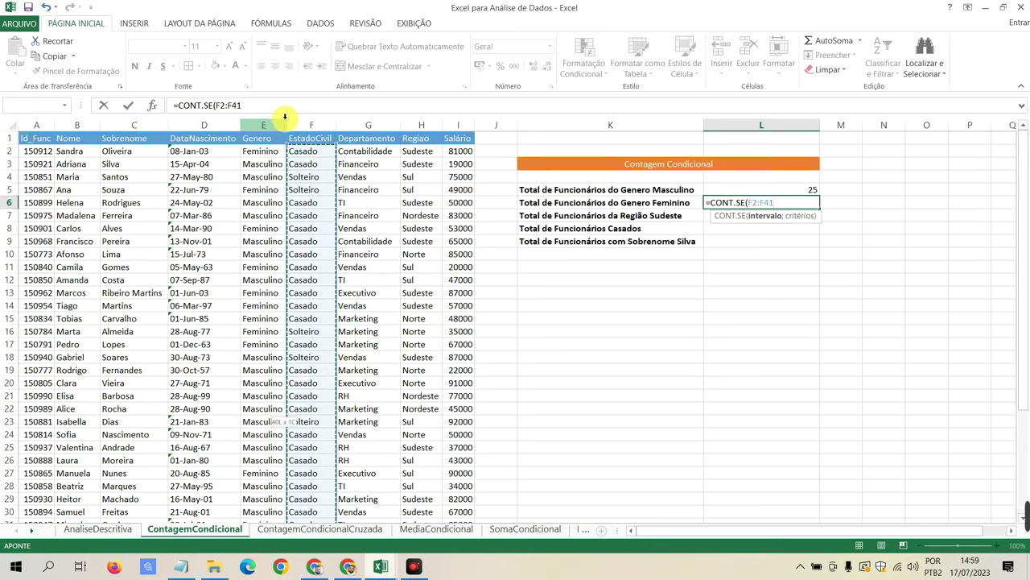
{"action": "type", "text": ";"}
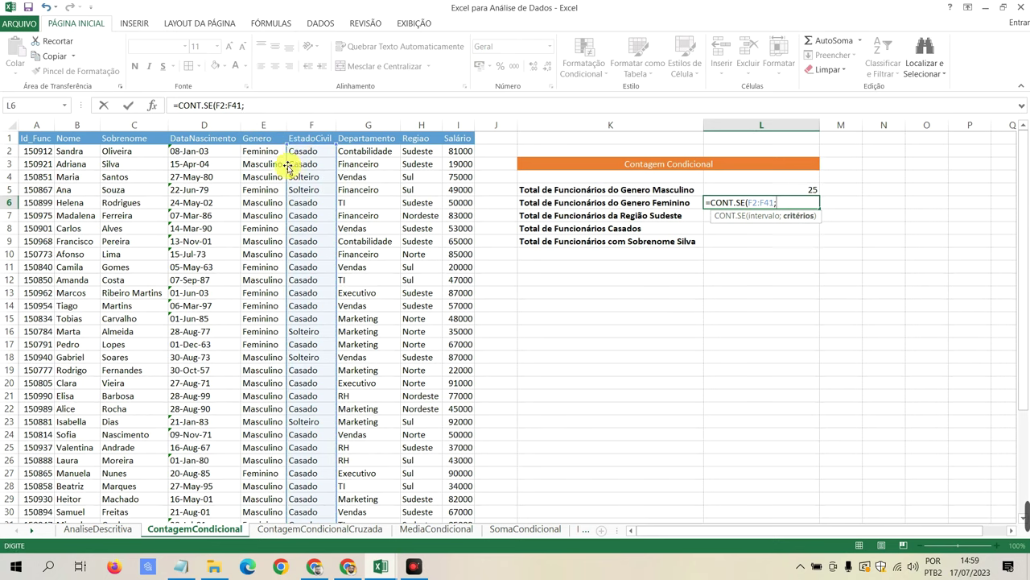
{"action": "left_click", "coordinate": [260, 152]}
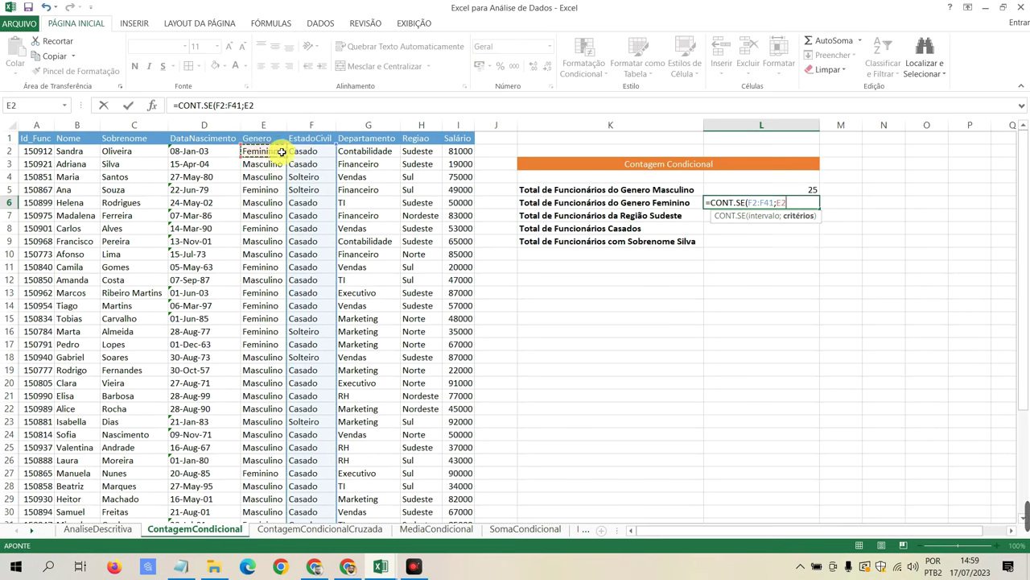
Step: Correct the range to E2:E41 and commit =CONT.SE(E2:E41;E2), giving 15
{"action": "left_click", "coordinate": [219, 106]}
{"action": "key", "text": "BackSpace"}
{"action": "type", "text": "E"}
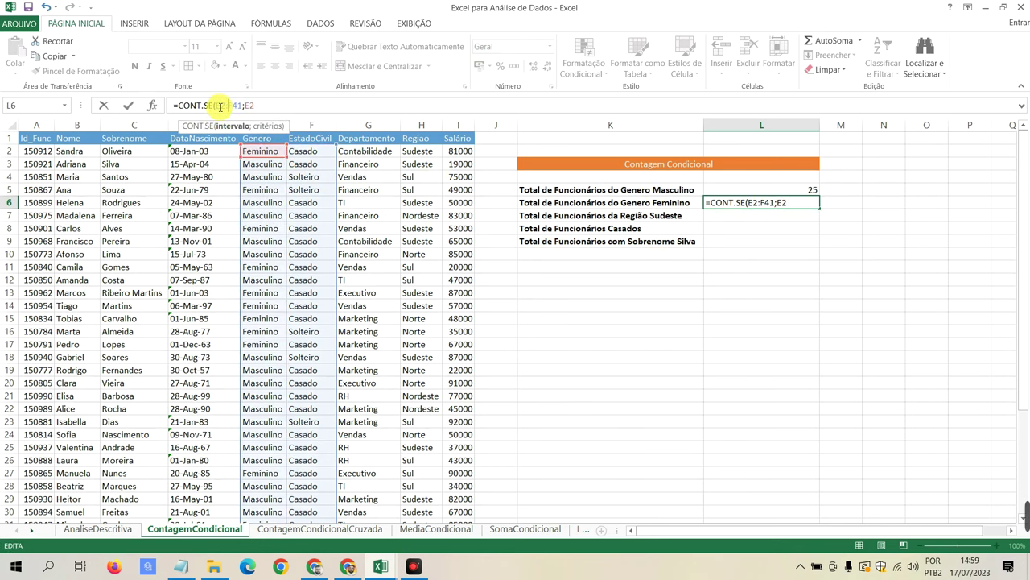
{"action": "key", "text": "Right"}
{"action": "key", "text": "Right"}
{"action": "key", "text": "Right"}
{"action": "key", "text": "BackSpace"}
{"action": "type", "text": "E"}
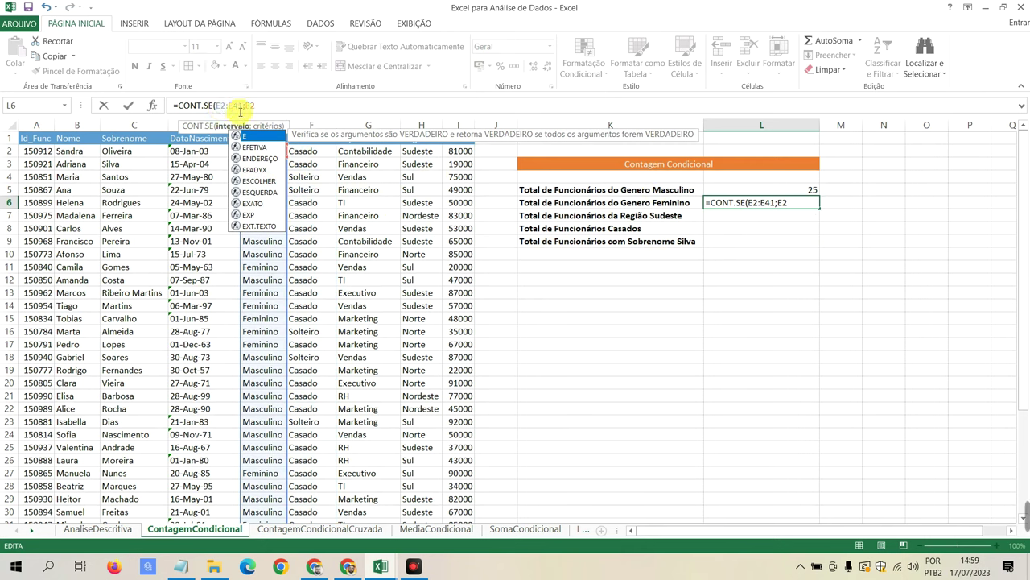
{"action": "left_click", "coordinate": [264, 108]}
{"action": "type", "text": ")"}
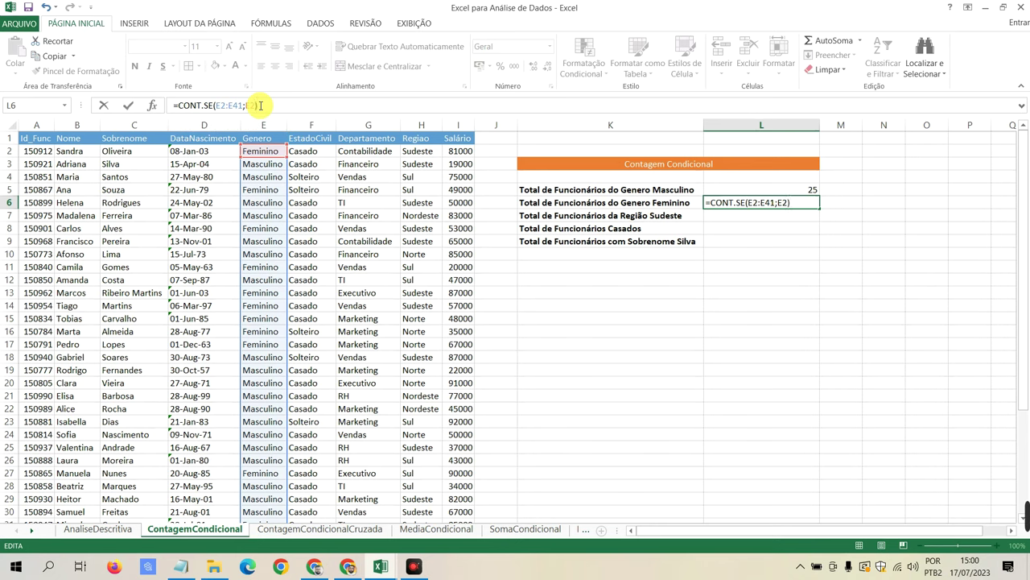
{"action": "key", "text": "Return"}
{"action": "left_click", "coordinate": [754, 204]}
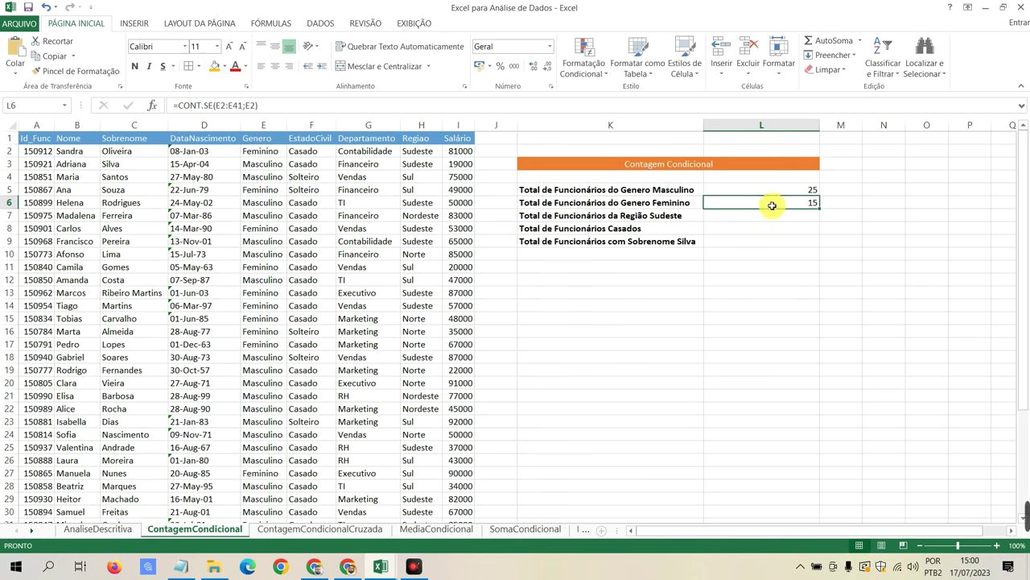
Step: Compare the gender totals 25 and 15 with the 40 employees on AnaliseDescritiva
{"action": "left_click_drag", "start_coordinate": [789, 190], "coordinate": [794, 202]}
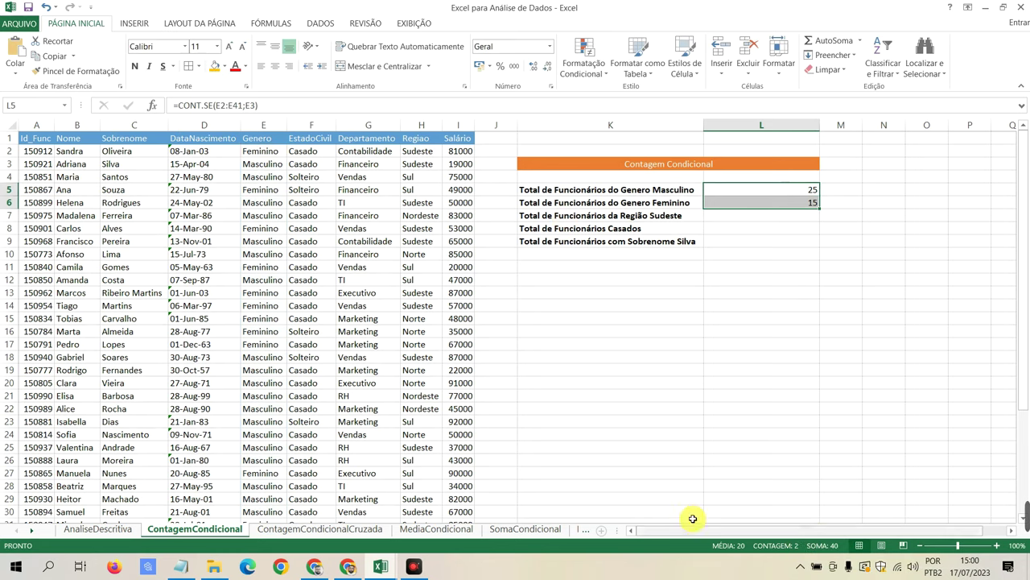
{"action": "left_click", "coordinate": [132, 529]}
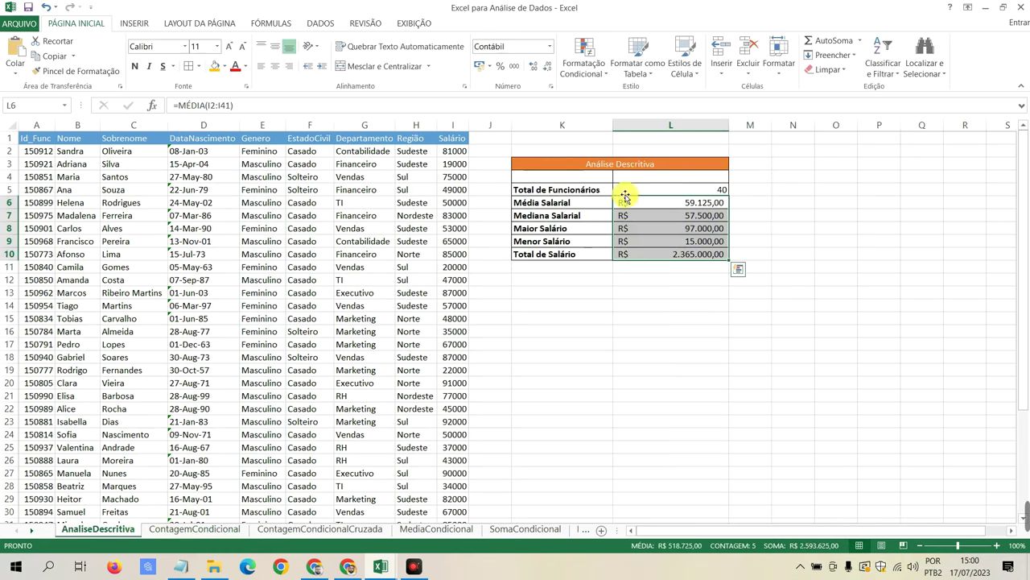
{"action": "left_click", "coordinate": [627, 189]}
{"action": "left_click", "coordinate": [194, 529]}
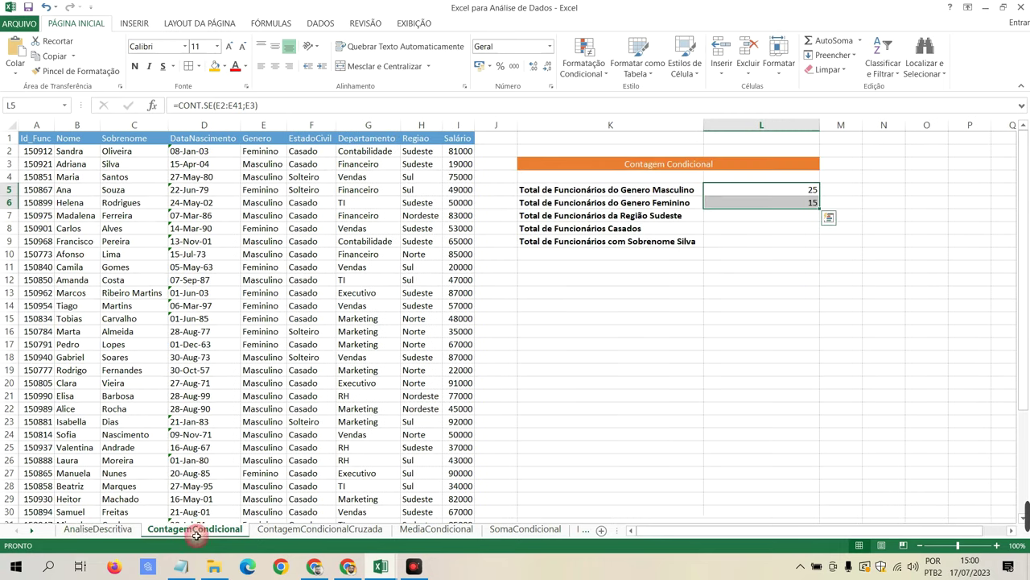
Step: Start a =CONT formula in L7 for the Sudeste region total
{"action": "left_click", "coordinate": [747, 218]}
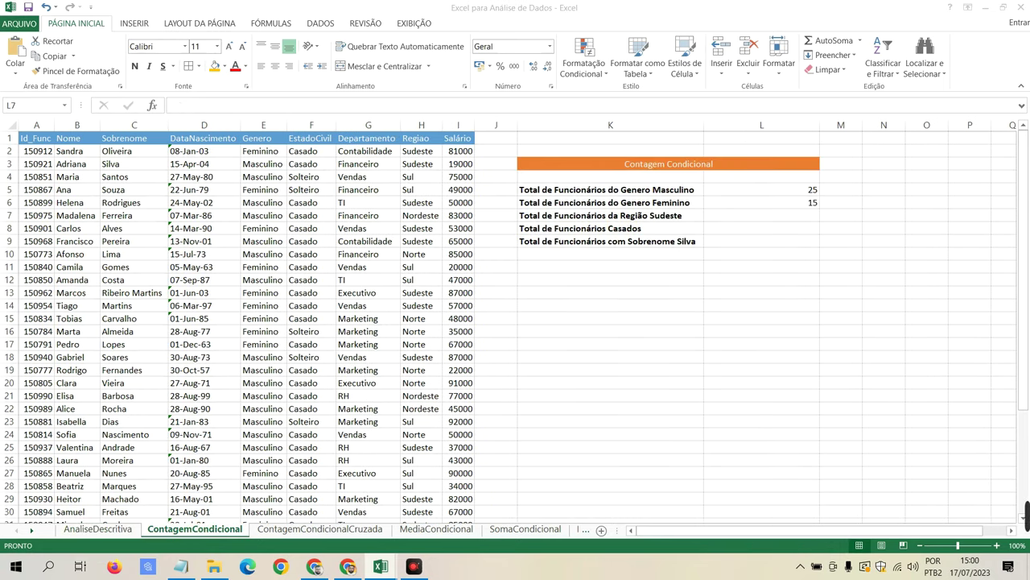
{"action": "left_click", "coordinate": [708, 214]}
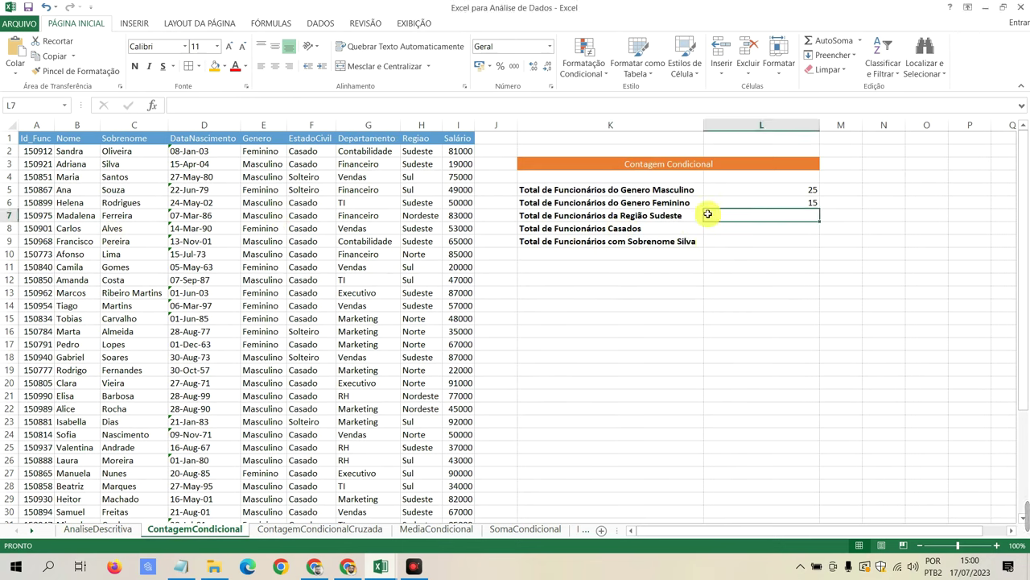
{"action": "type", "text": "=CONT"}
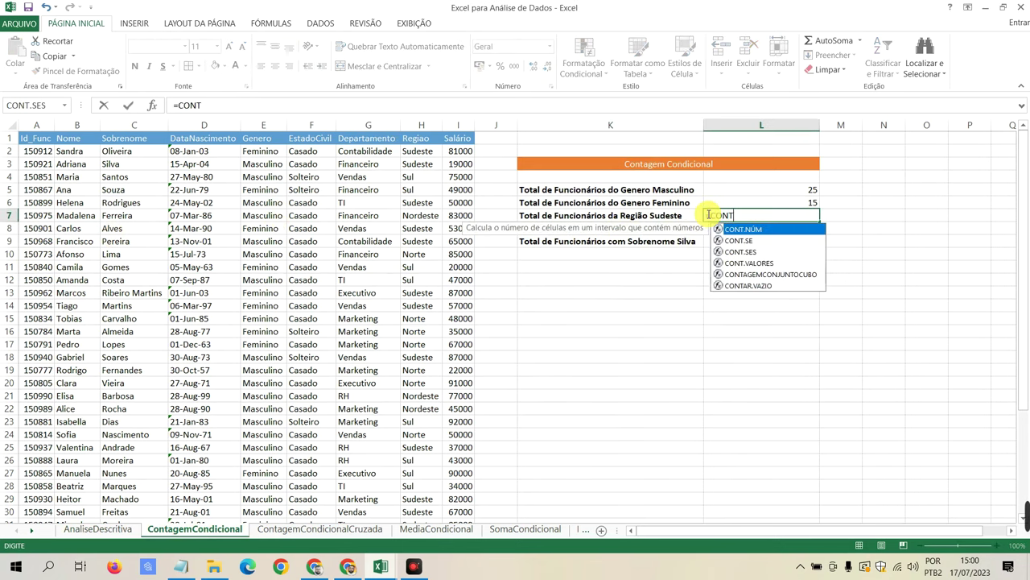
Step: Complete =CONT.SE(H2:H41;H2) in L7, counting 16 Sudeste employees
{"action": "double_click", "coordinate": [741, 240]}
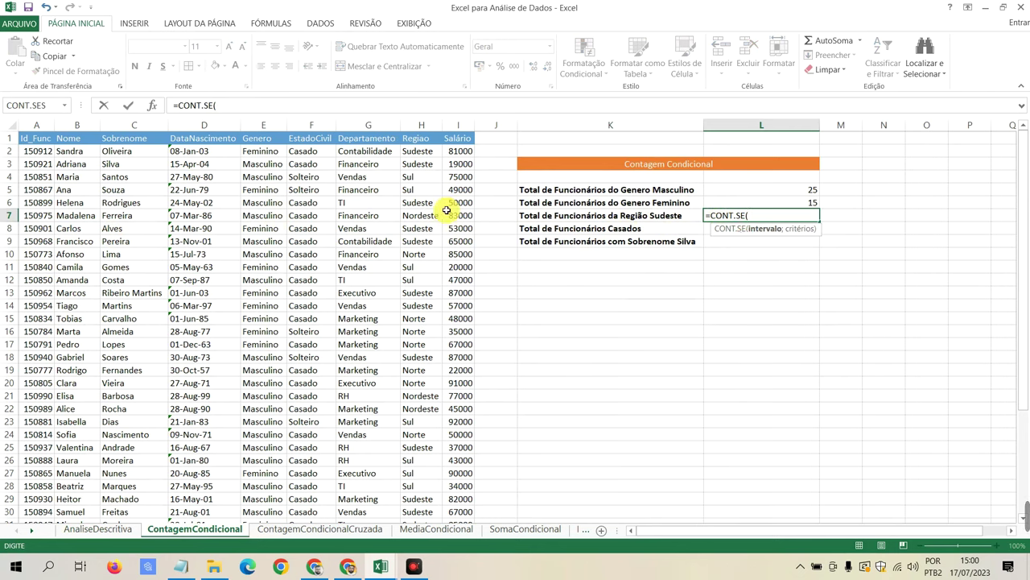
{"action": "mouse_move", "coordinate": [418, 152]}
{"action": "left_mouse_down"}
{"action": "mouse_move", "coordinate": [417, 572]}
{"action": "mouse_move", "coordinate": [420, 492]}
{"action": "left_mouse_up"}
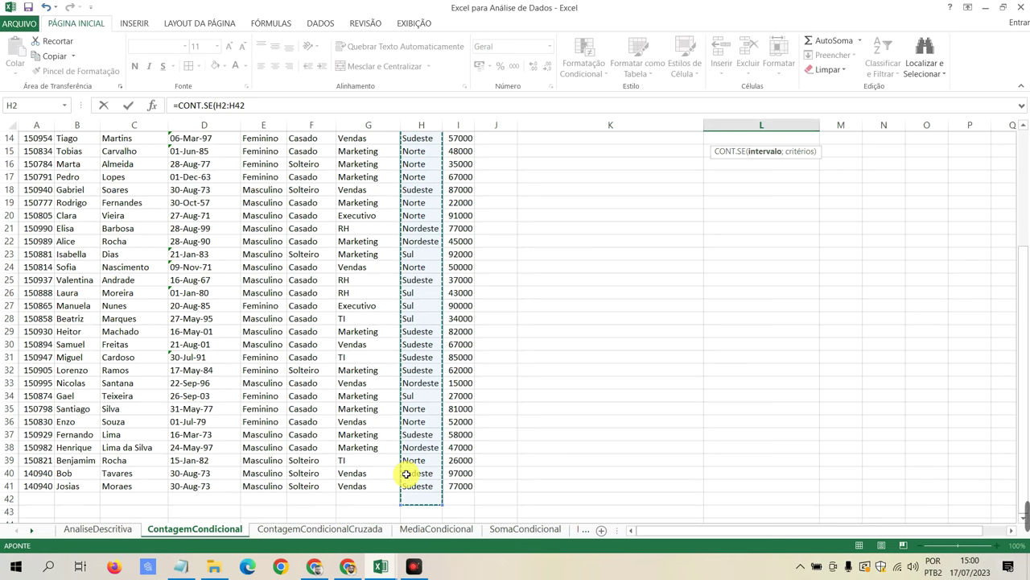
{"action": "left_click_drag", "start_coordinate": [407, 474], "coordinate": [414, 483]}
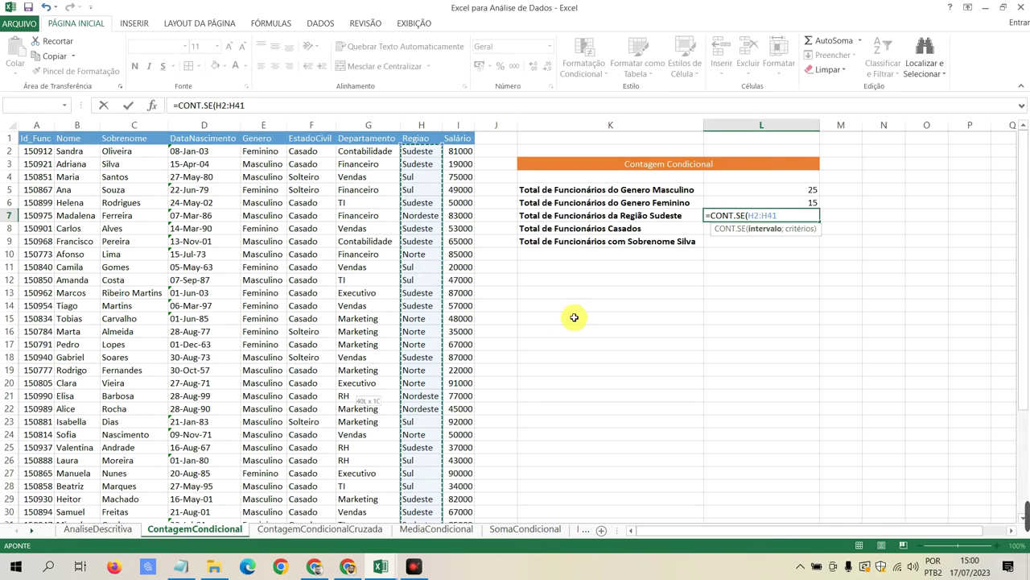
{"action": "type", "text": ";"}
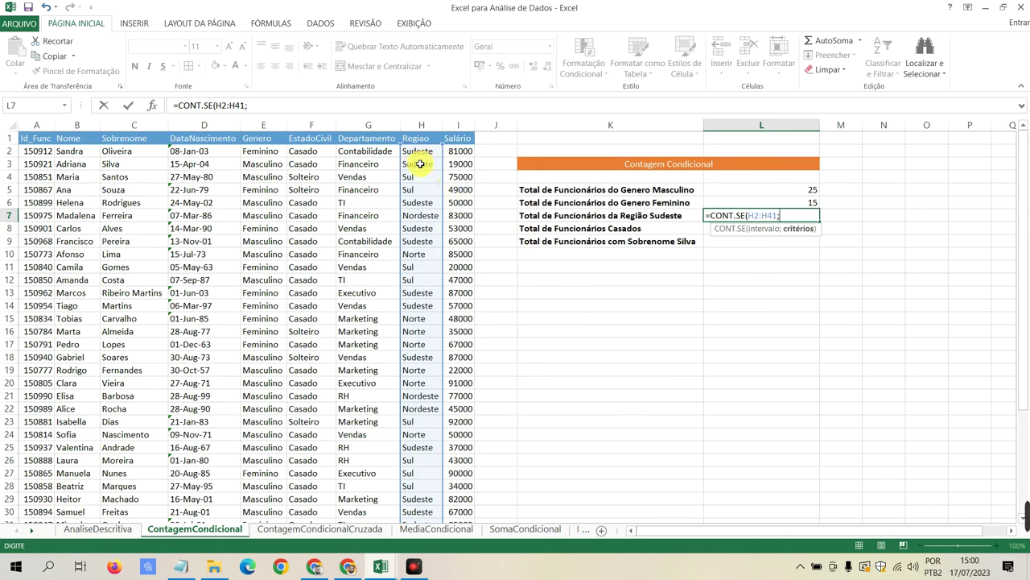
{"action": "left_click", "coordinate": [421, 154]}
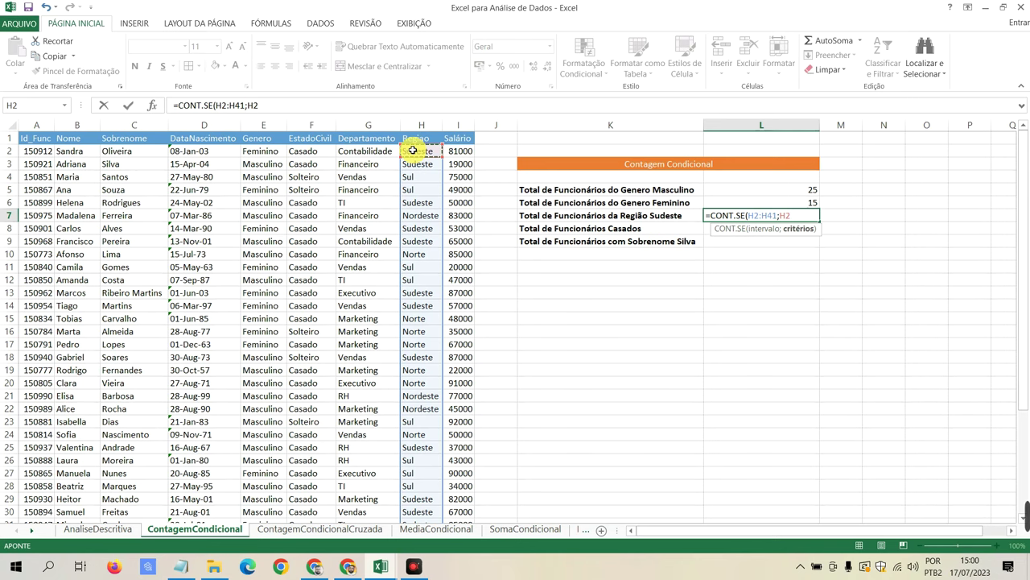
{"action": "left_click", "coordinate": [315, 109]}
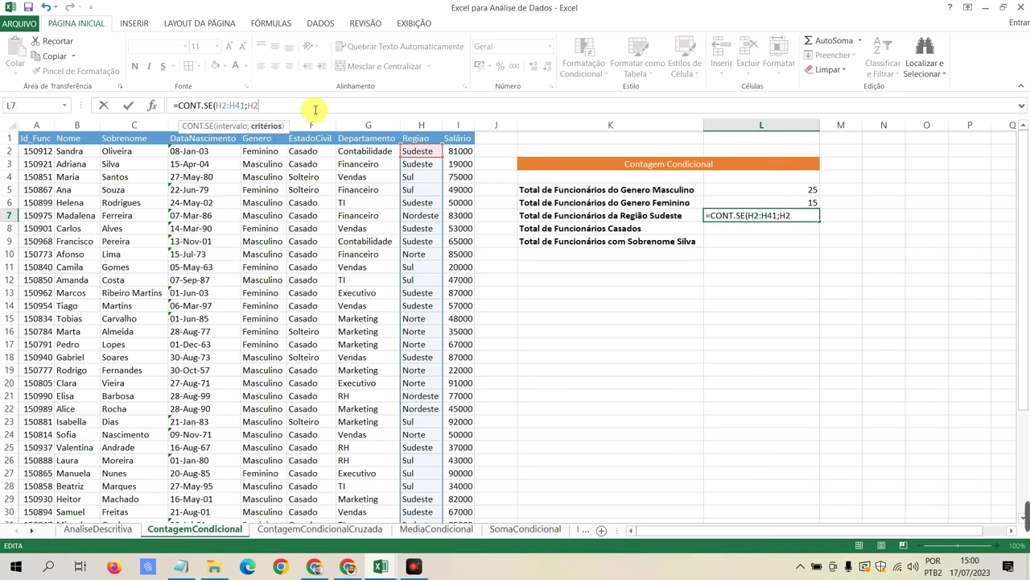
{"action": "type", "text": ")"}
{"action": "key", "text": "Return"}
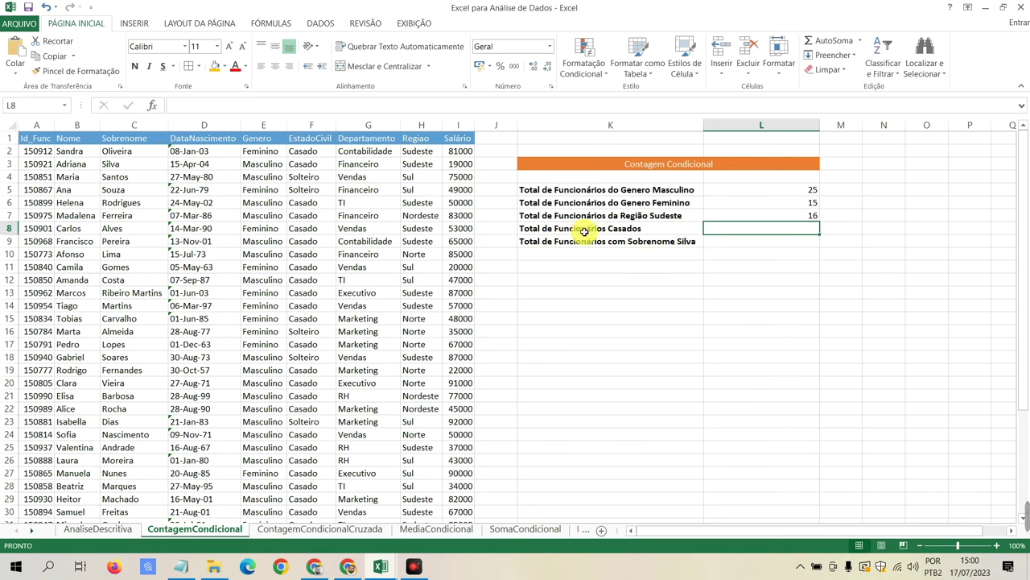
Step: Start =CONT.SE in L8 with F2 as the beginning of the count range
{"action": "type", "text": "="}
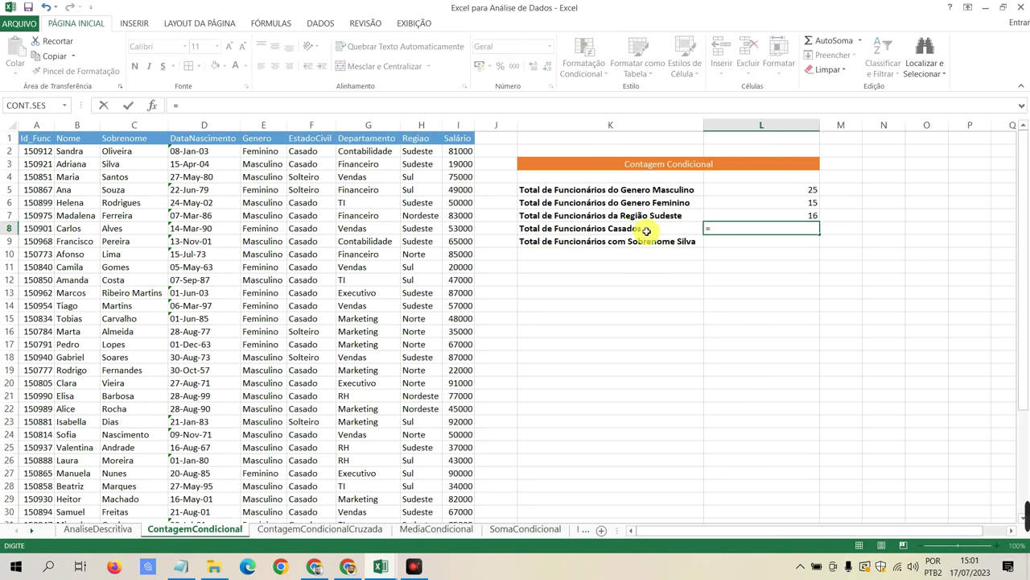
{"action": "type", "text": "cont.se"}
{"action": "key", "text": "Tab"}
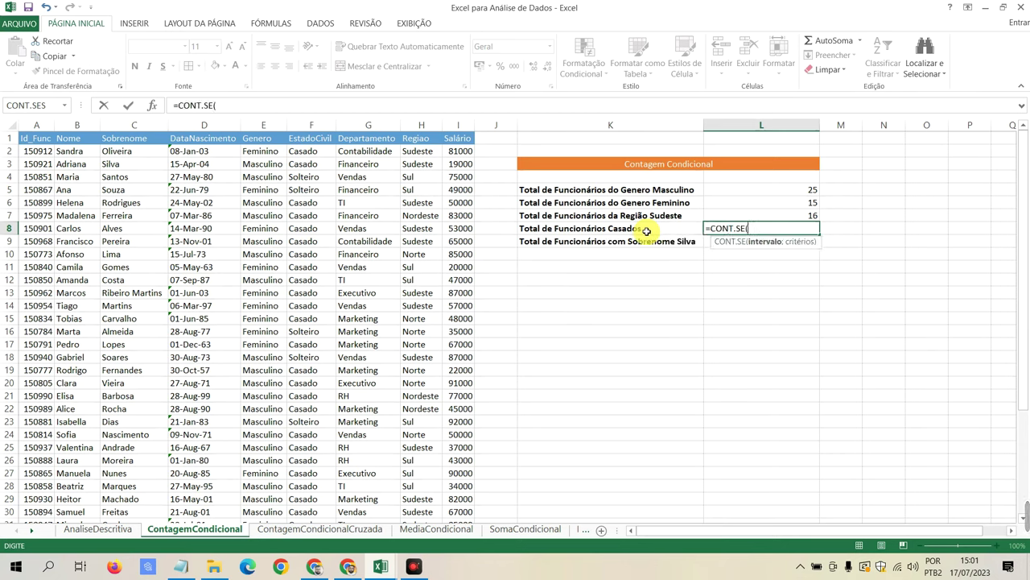
{"action": "left_click", "coordinate": [303, 150]}
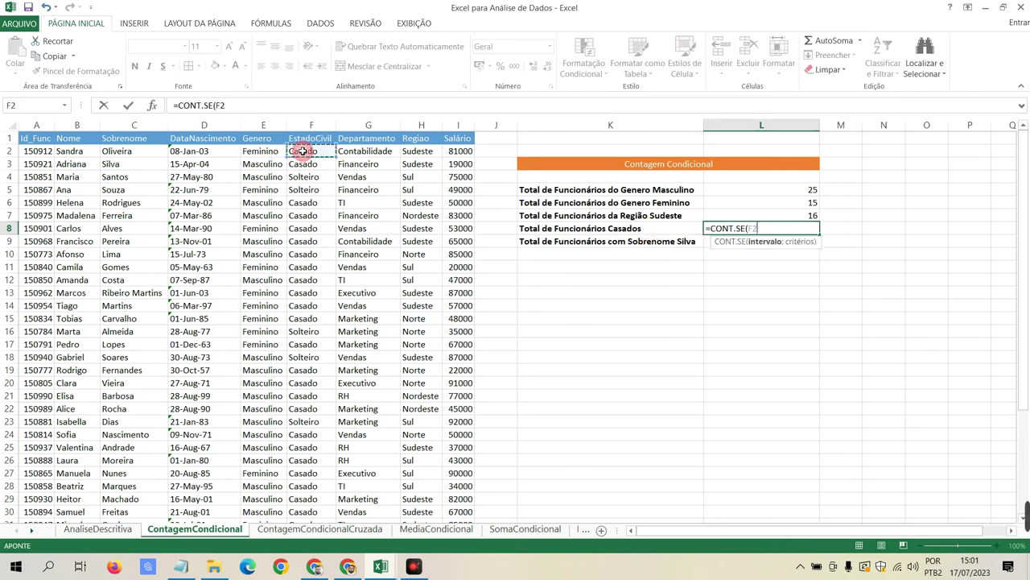
{"action": "left_click", "coordinate": [236, 105]}
{"action": "type", "text": ":"}
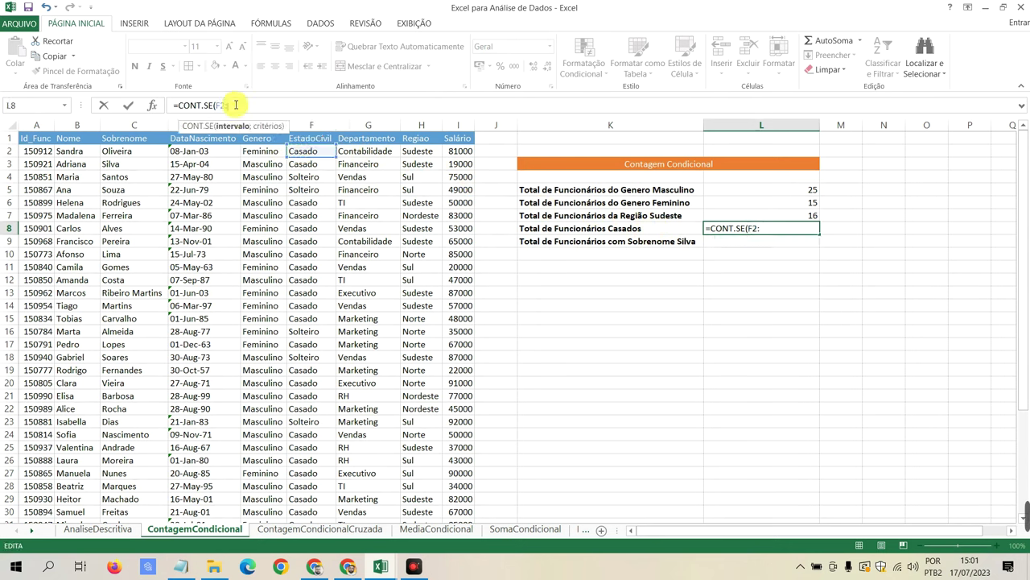
{"action": "type", "text": "F"}
{"action": "key", "text": "BackSpace"}
{"action": "key", "text": "BackSpace"}
Step: Extend the count range from F2 down the EstadoCivil column F
{"action": "left_click", "coordinate": [767, 231]}
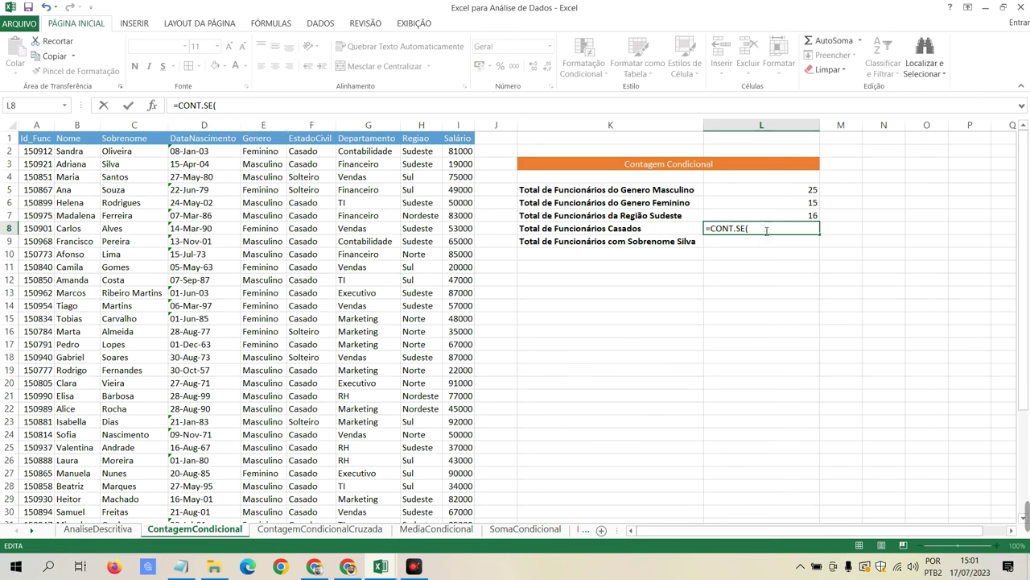
{"action": "left_click", "coordinate": [767, 230]}
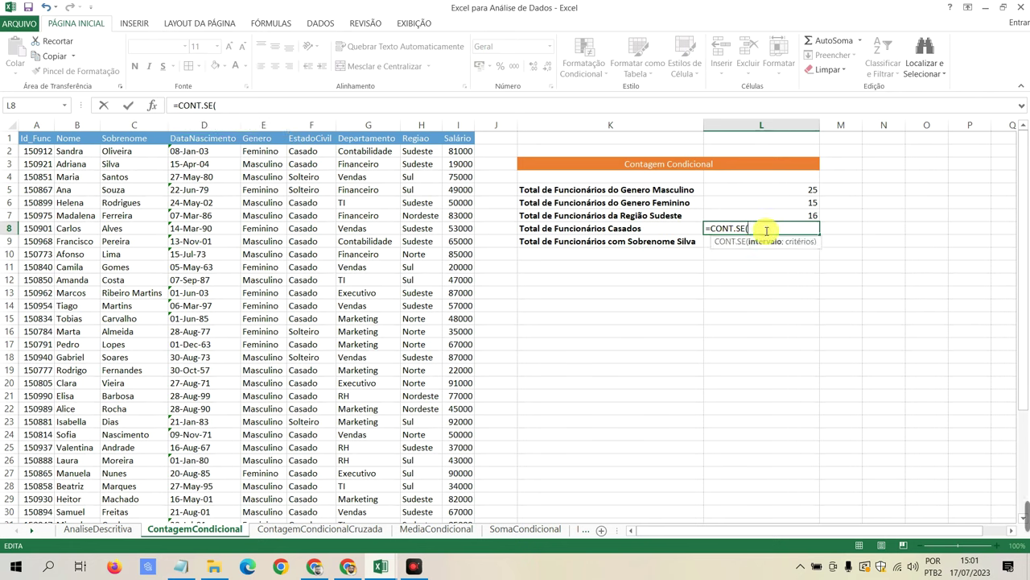
{"action": "left_click", "coordinate": [304, 151]}
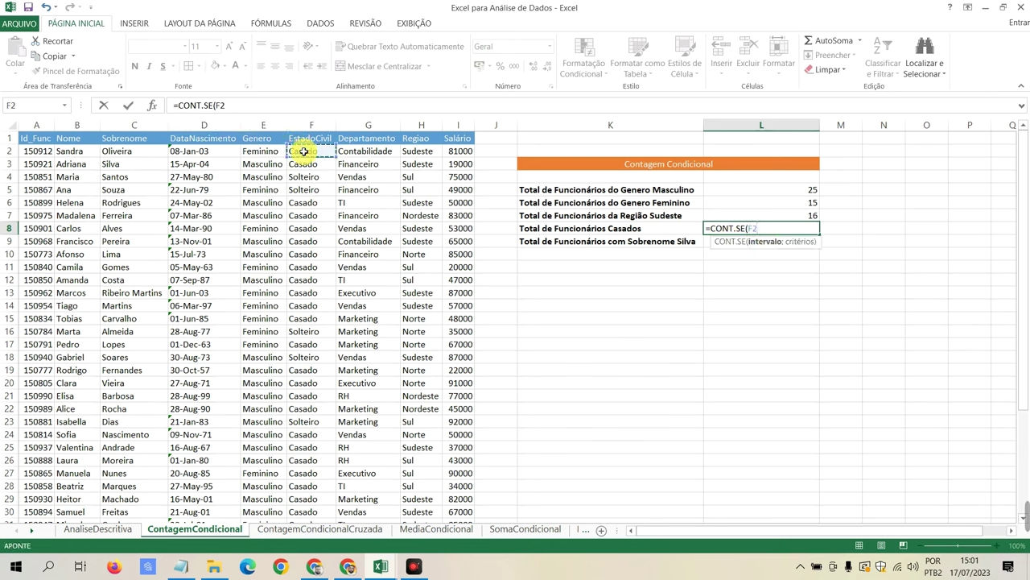
{"action": "key", "text": "F8"}
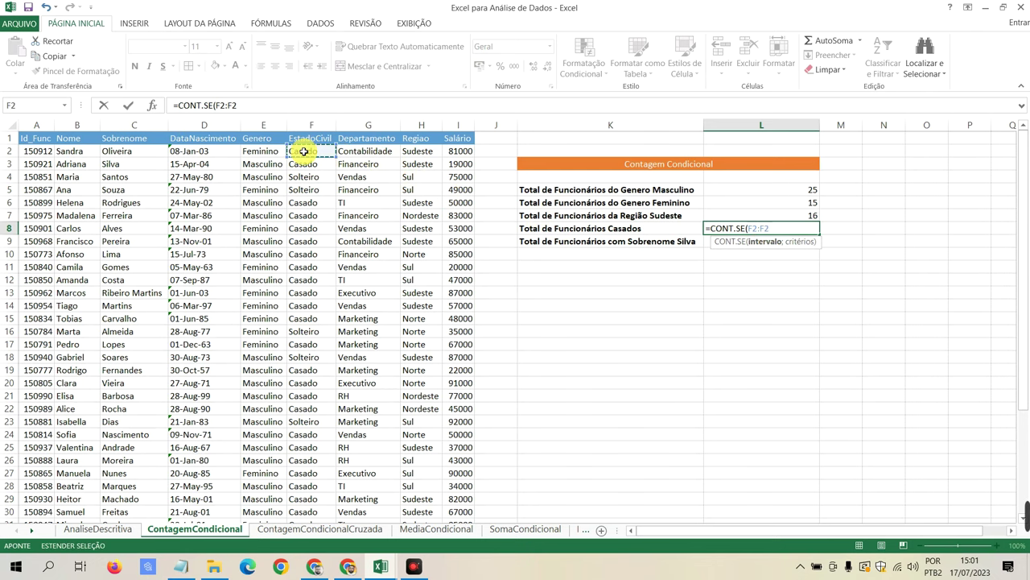
{"action": "key", "text": "ctrl+Down"}
{"action": "key", "text": "ctrl+Down"}
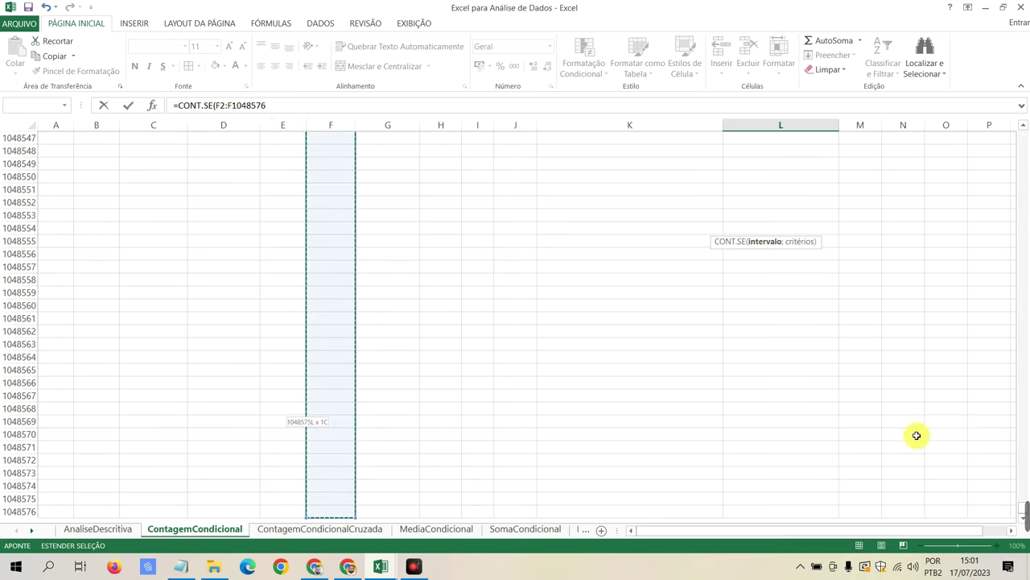
{"action": "mouse_move", "coordinate": [1024, 518]}
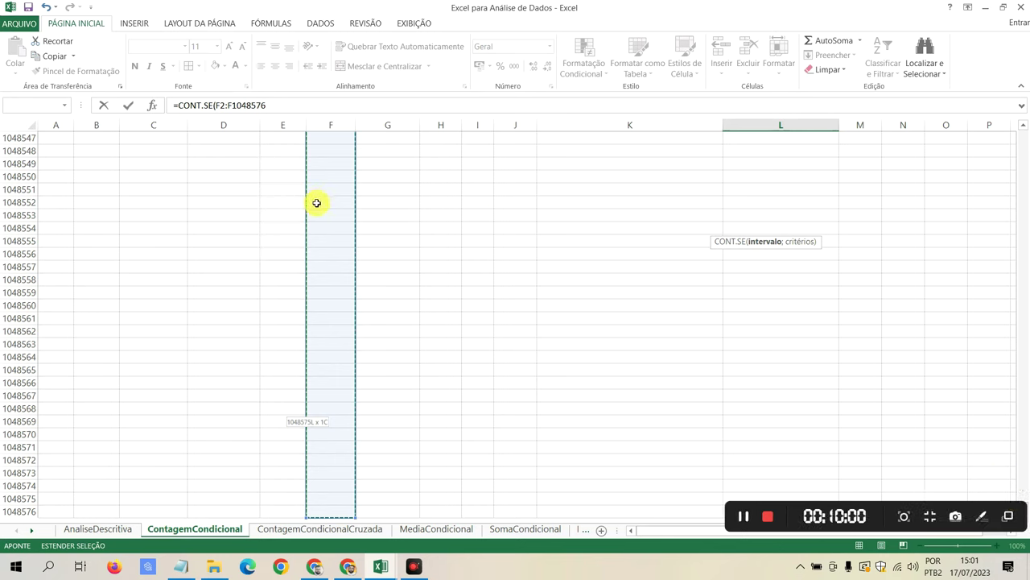
{"action": "scroll", "coordinate": [330, 216], "scroll_direction": "up", "scroll_amount": 12}
{"action": "scroll", "coordinate": [332, 224], "scroll_direction": "up", "scroll_amount": 3}
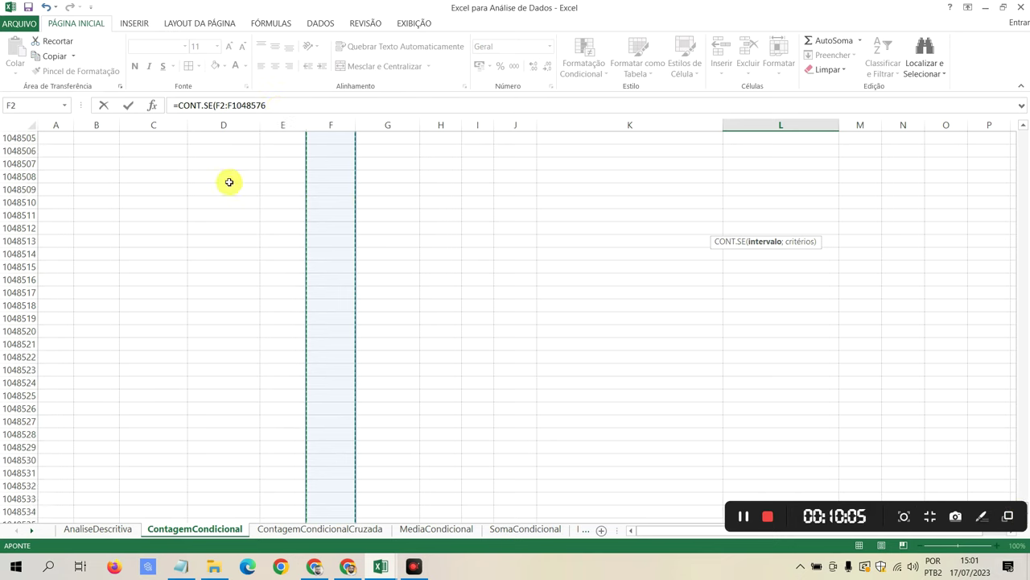
Step: Trim the range to F2:F41, add F2 as criterion and confirm, giving 31
{"action": "left_click_drag", "start_coordinate": [268, 105], "coordinate": [238, 104]}
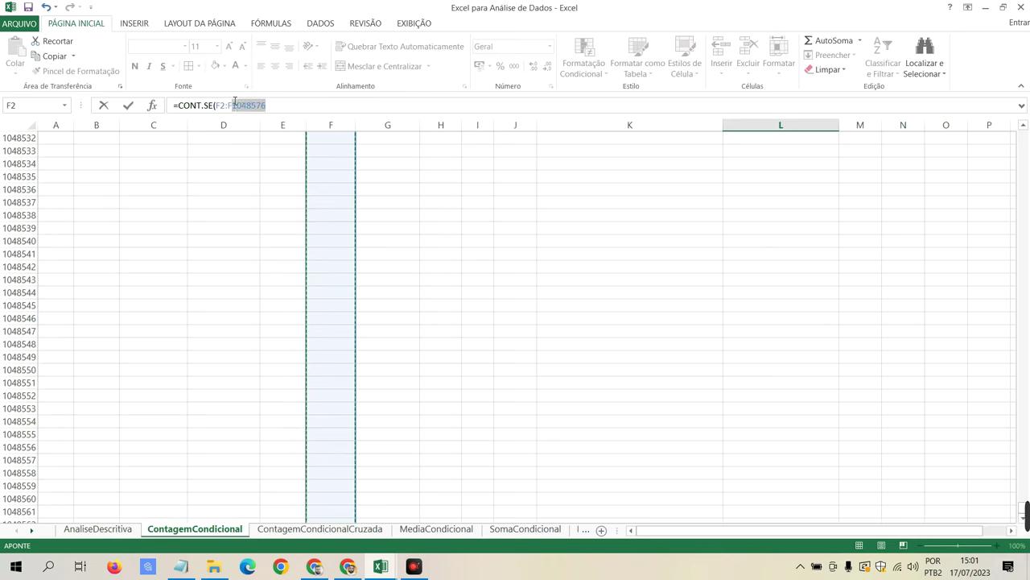
{"action": "left_click", "coordinate": [235, 102]}
{"action": "key", "text": "BackSpace"}
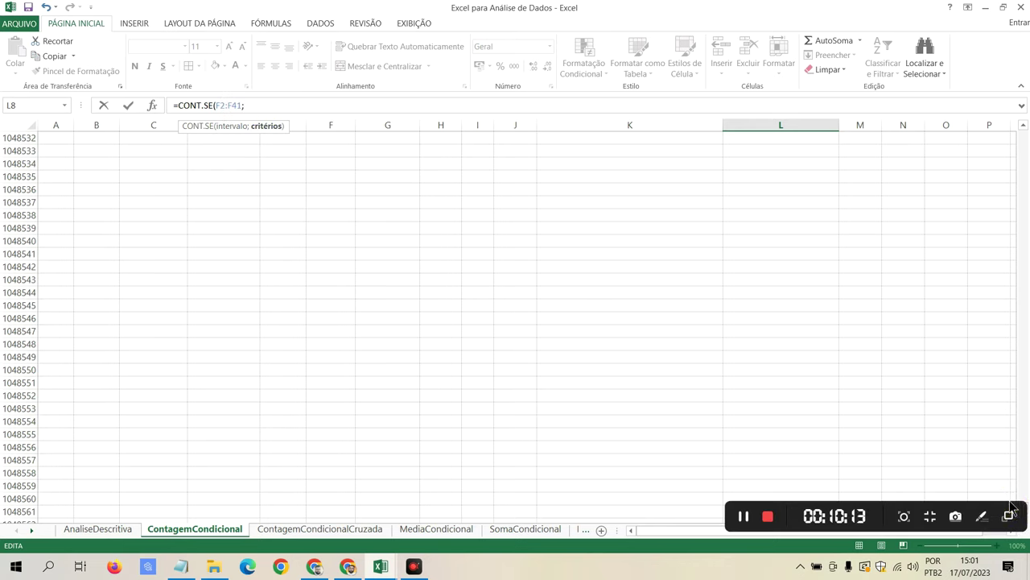
{"action": "left_click", "coordinate": [1018, 511]}
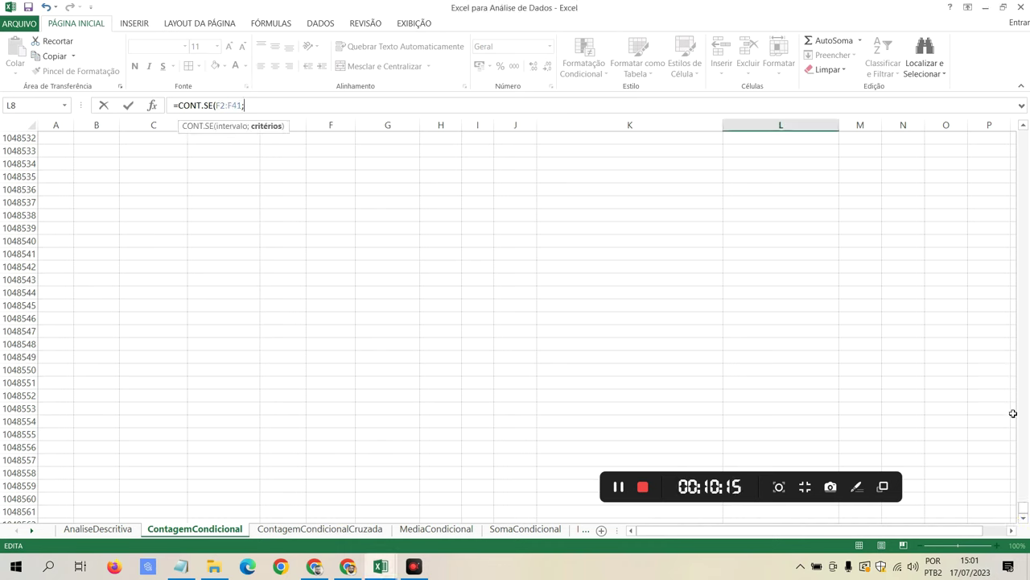
{"action": "left_click", "coordinate": [1019, 136]}
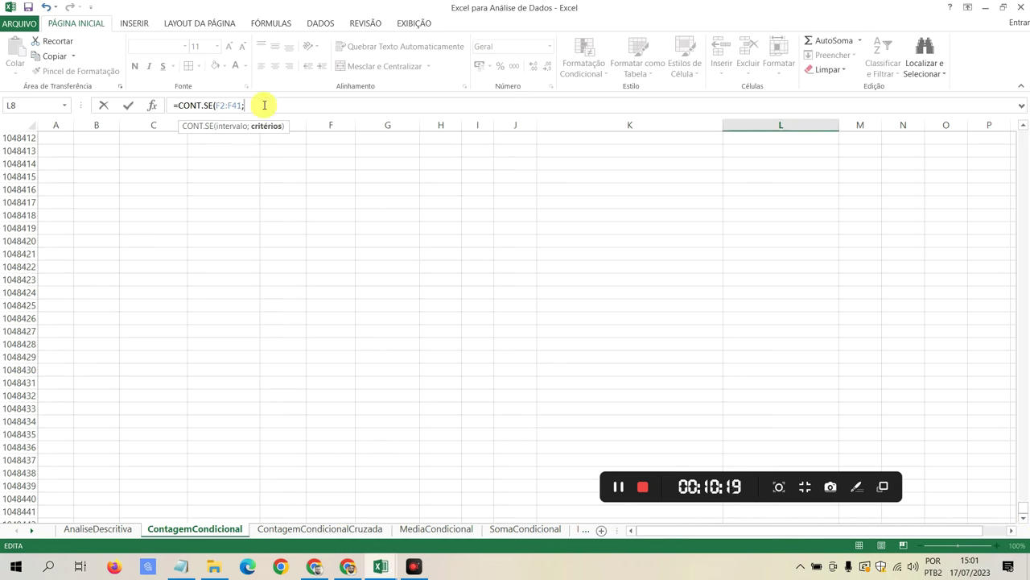
{"action": "type", "text": "F2"}
{"action": "key", "text": "Return"}
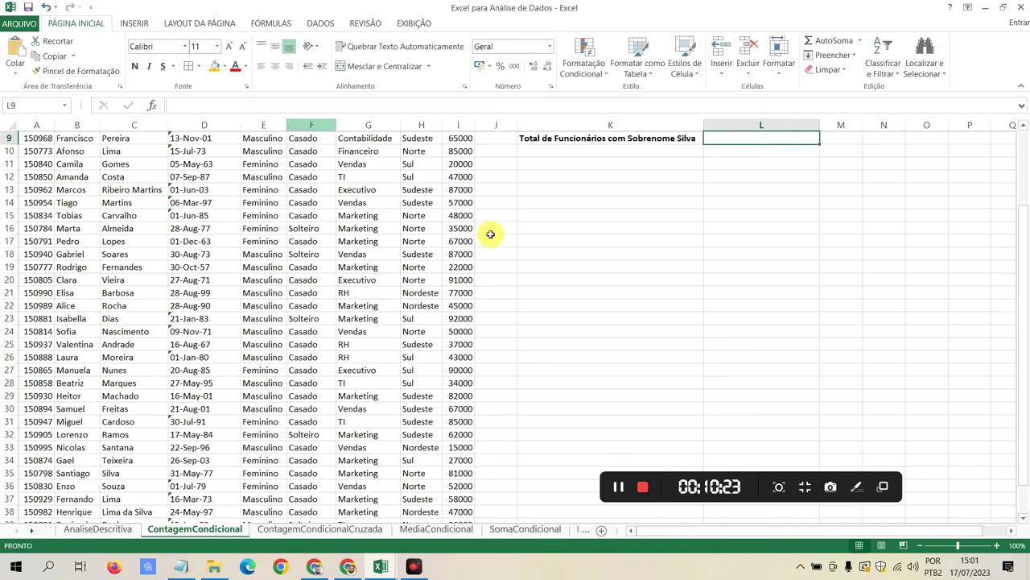
Step: Review the married count formula =CONT.SE(F2:F41;F2) in L8
{"action": "scroll", "coordinate": [531, 250], "scroll_direction": "up", "scroll_amount": 3}
{"action": "left_click_drag", "start_coordinate": [799, 481], "coordinate": [924, 525]}
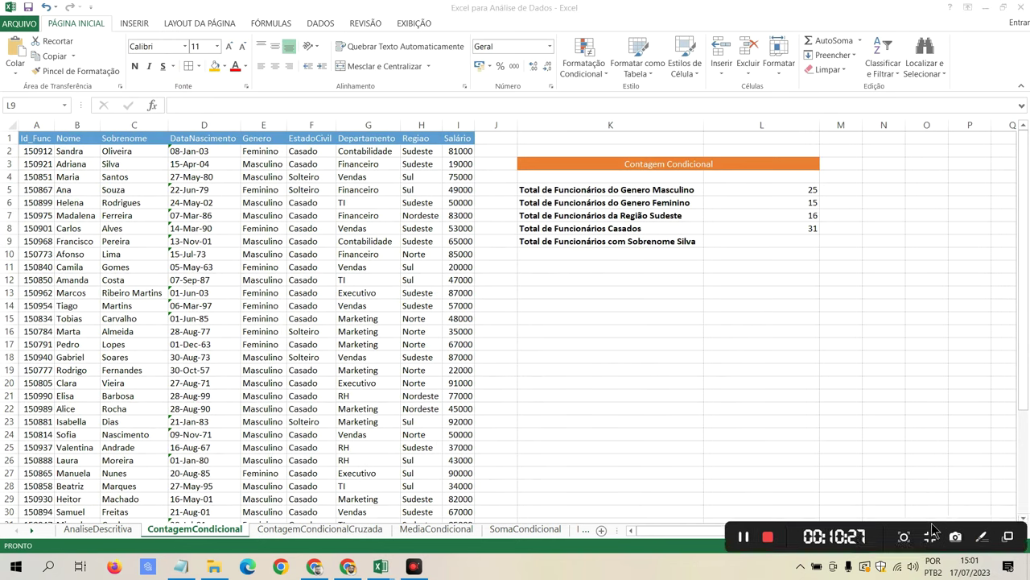
{"action": "left_click", "coordinate": [793, 227]}
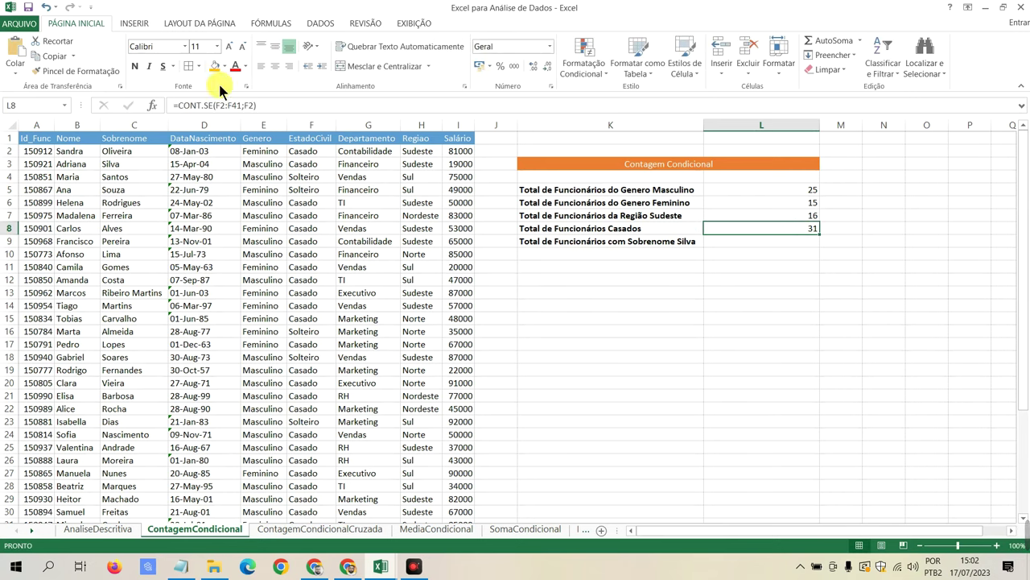
{"action": "left_click", "coordinate": [243, 106]}
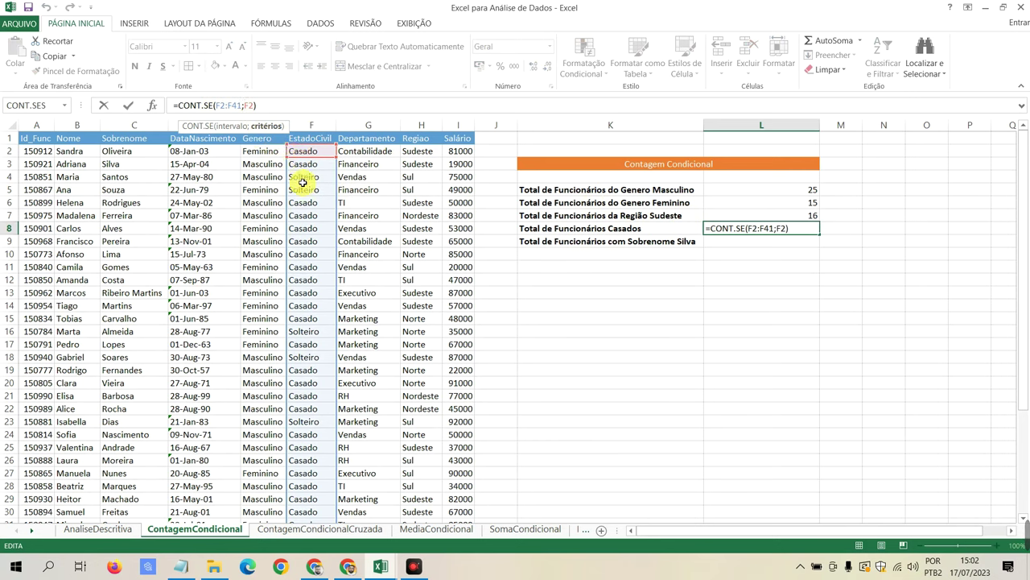
{"action": "key", "text": "Return"}
{"action": "left_click", "coordinate": [806, 229]}
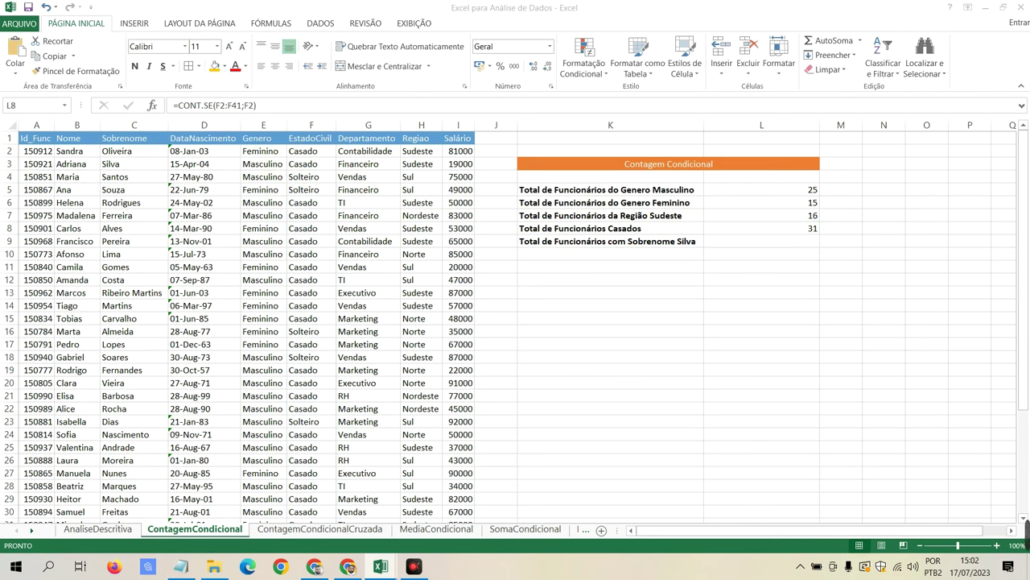
{"action": "left_click", "coordinate": [799, 238]}
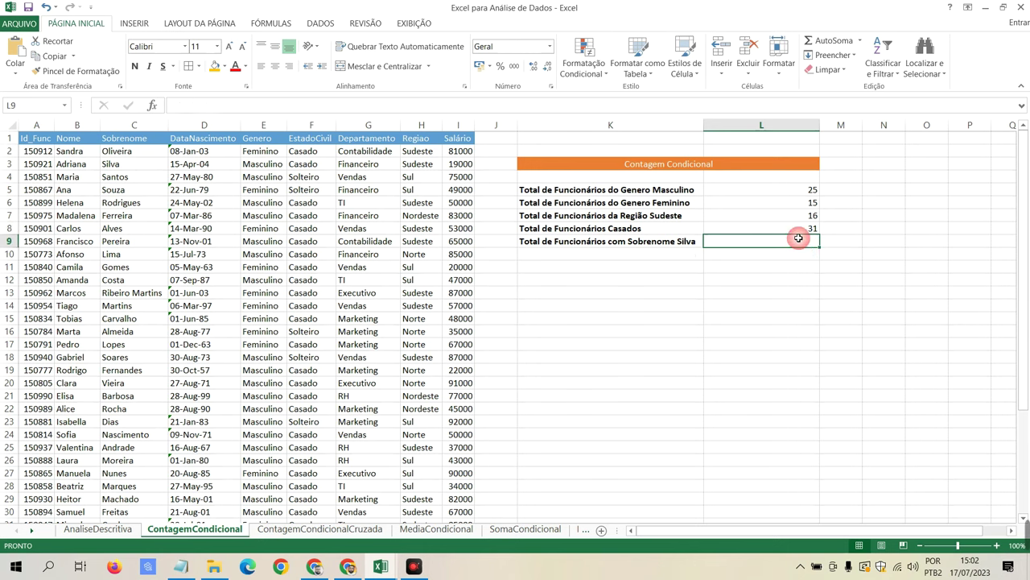
{"action": "left_click", "coordinate": [123, 163]}
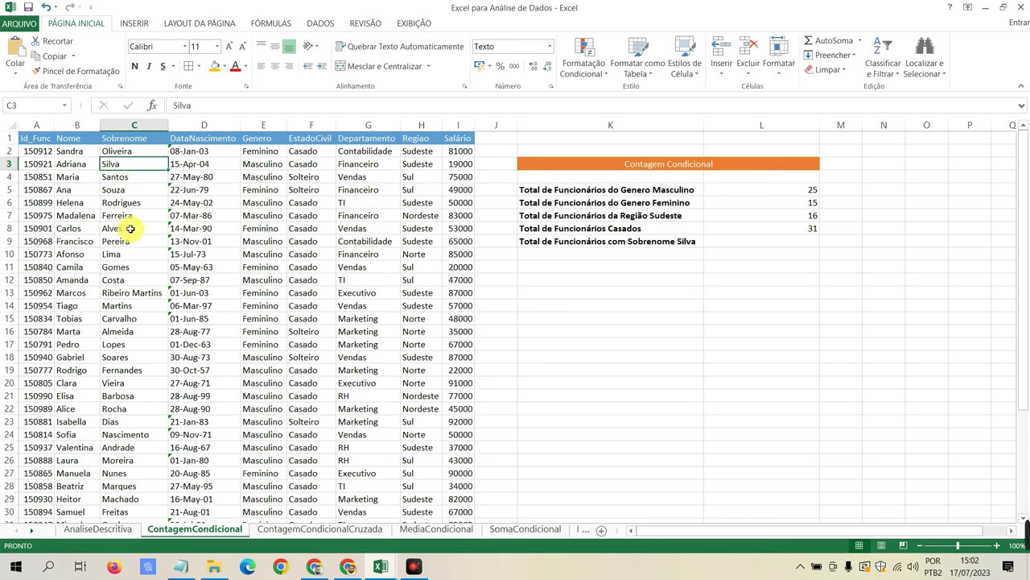
{"action": "scroll", "coordinate": [129, 220], "scroll_direction": "down", "scroll_amount": 3}
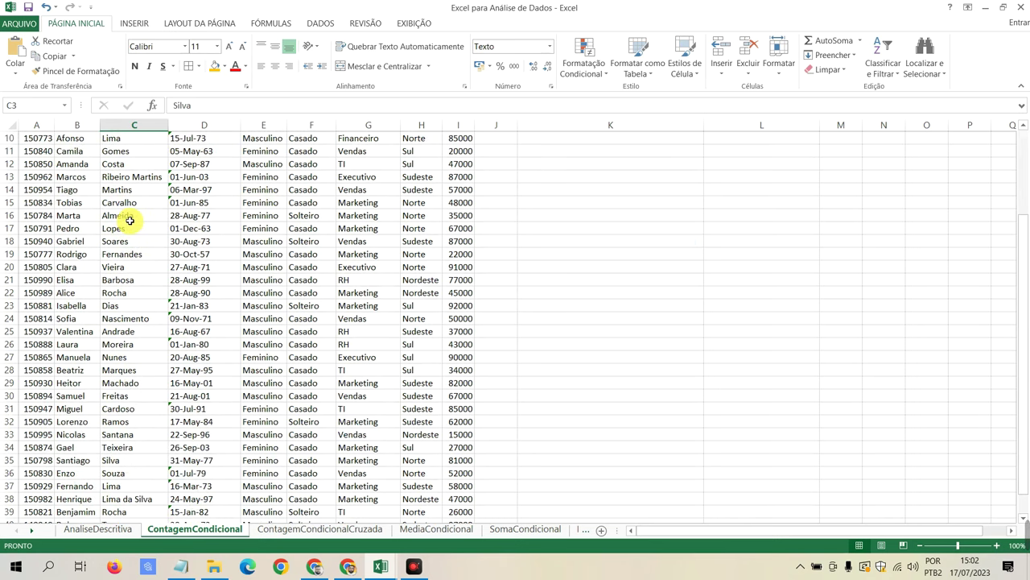
{"action": "scroll", "coordinate": [128, 220], "scroll_direction": "down", "scroll_amount": 1}
{"action": "scroll", "coordinate": [134, 253], "scroll_direction": "up", "scroll_amount": 3}
{"action": "scroll", "coordinate": [134, 252], "scroll_direction": "up", "scroll_amount": 1}
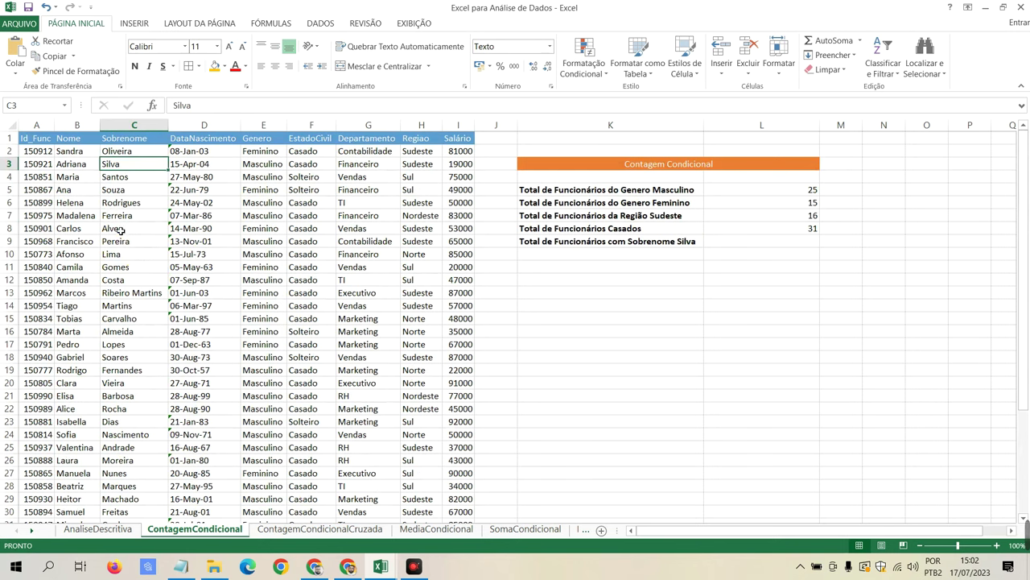
{"action": "left_click", "coordinate": [119, 230]}
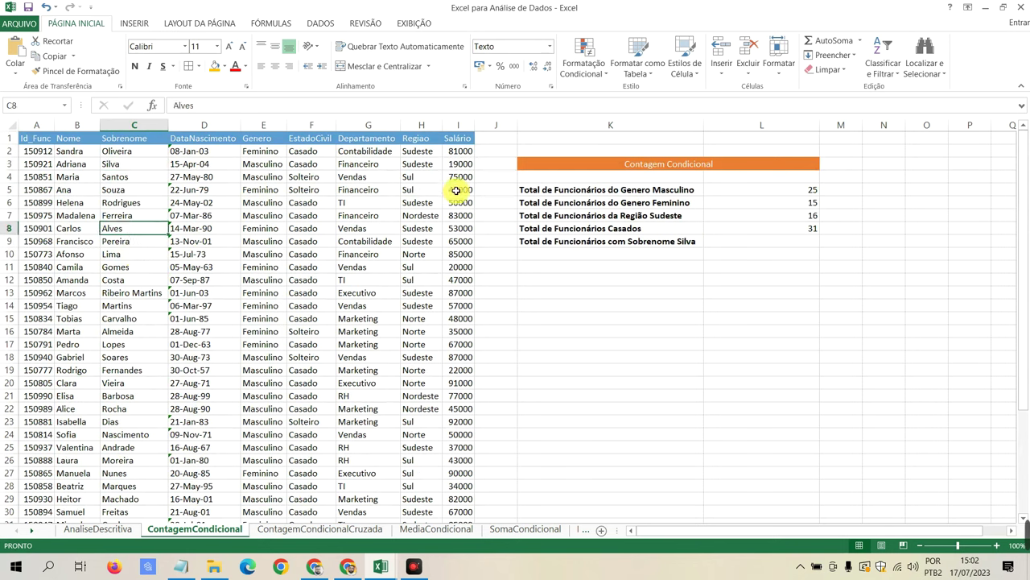
{"action": "left_click", "coordinate": [125, 173]}
{"action": "left_click", "coordinate": [125, 165]}
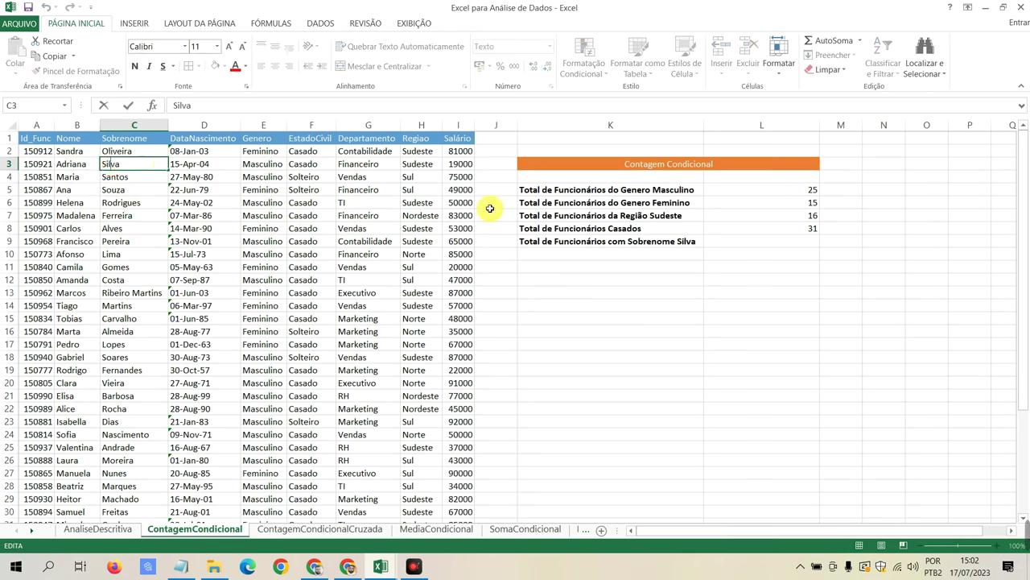
{"action": "left_click", "coordinate": [778, 244]}
{"action": "type", "text": "="}
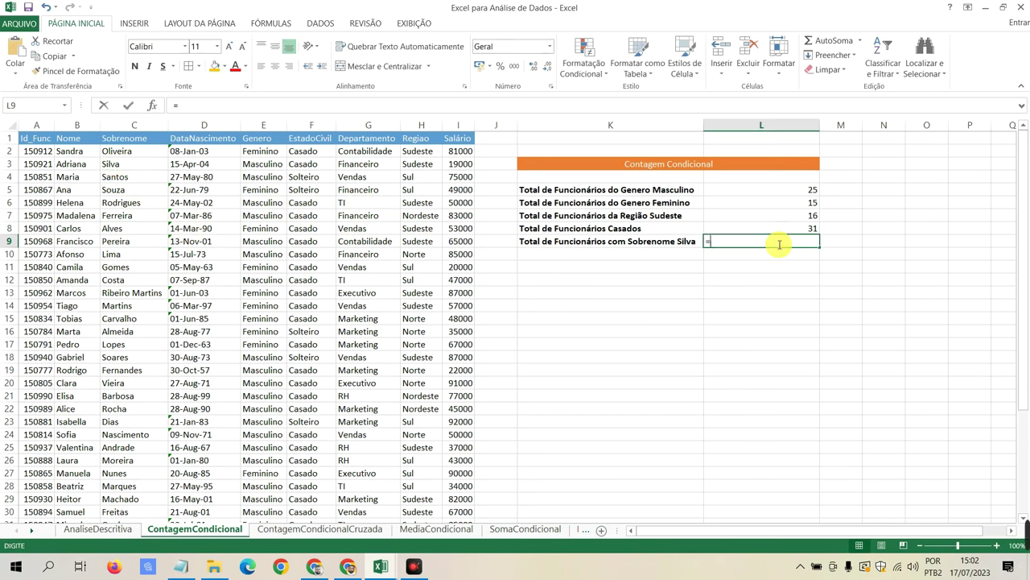
Step: Enter =CONT.SE(C2:C41;"Silva") in L9, counting 2 Silva employees
{"action": "type", "text": "CONT"}
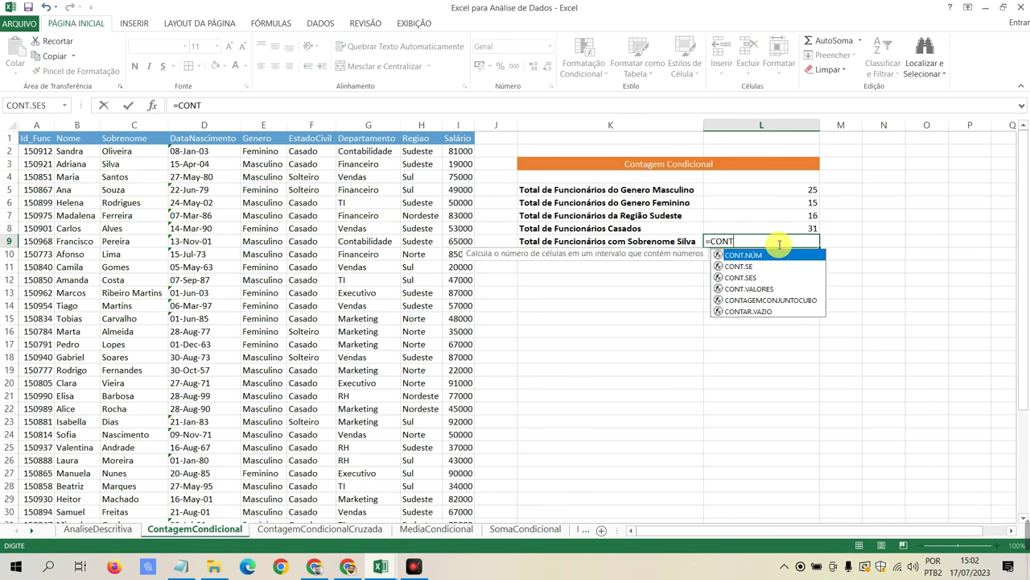
{"action": "type", "text": ".SE("}
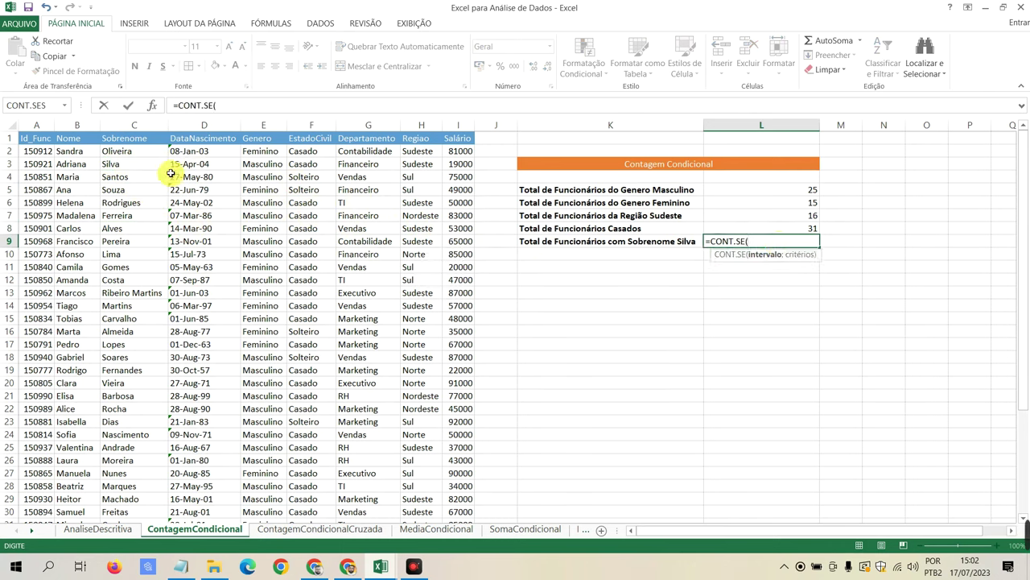
{"action": "left_click", "coordinate": [136, 151]}
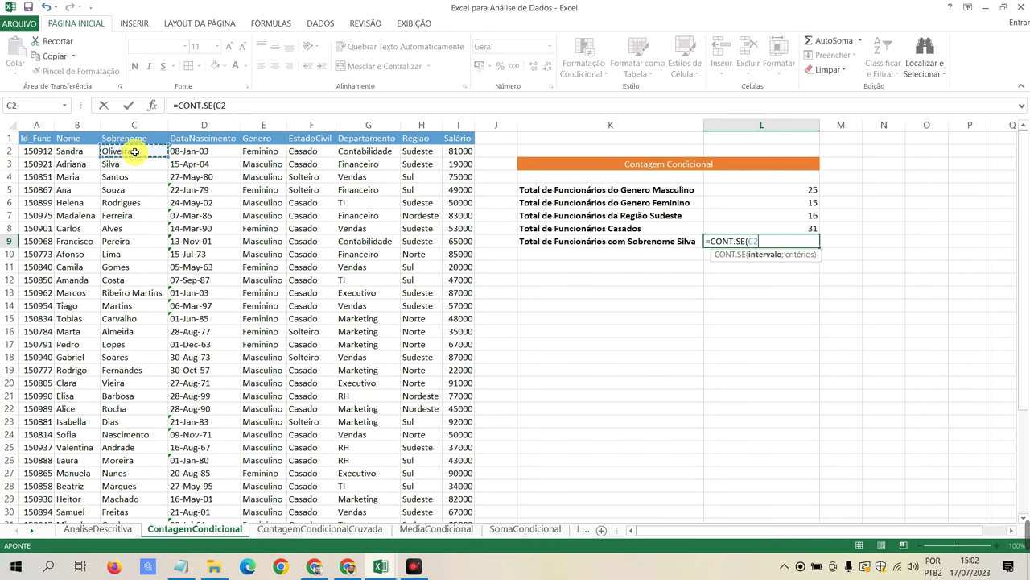
{"action": "key", "text": "F8"}
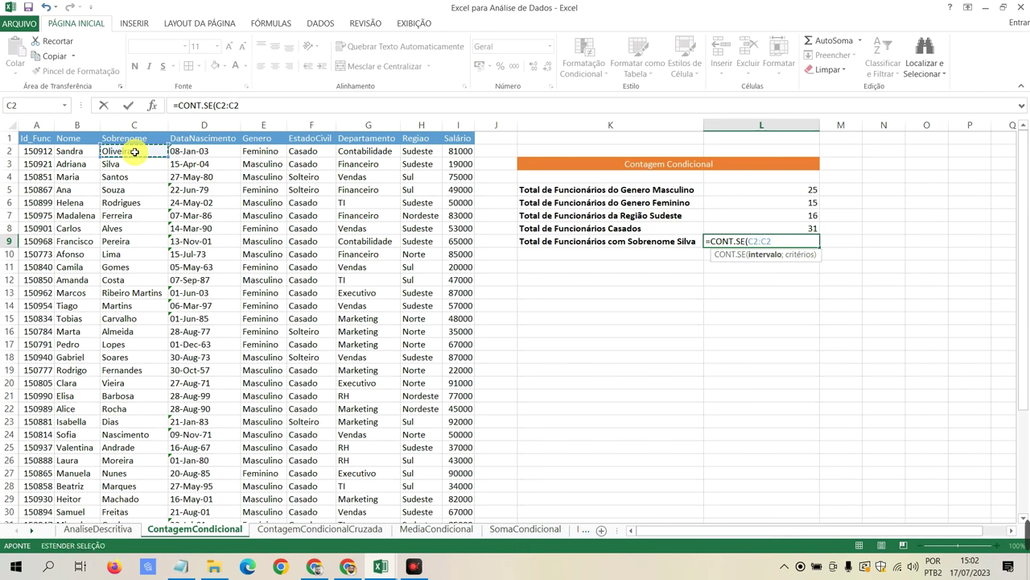
{"action": "type", "text": "C"}
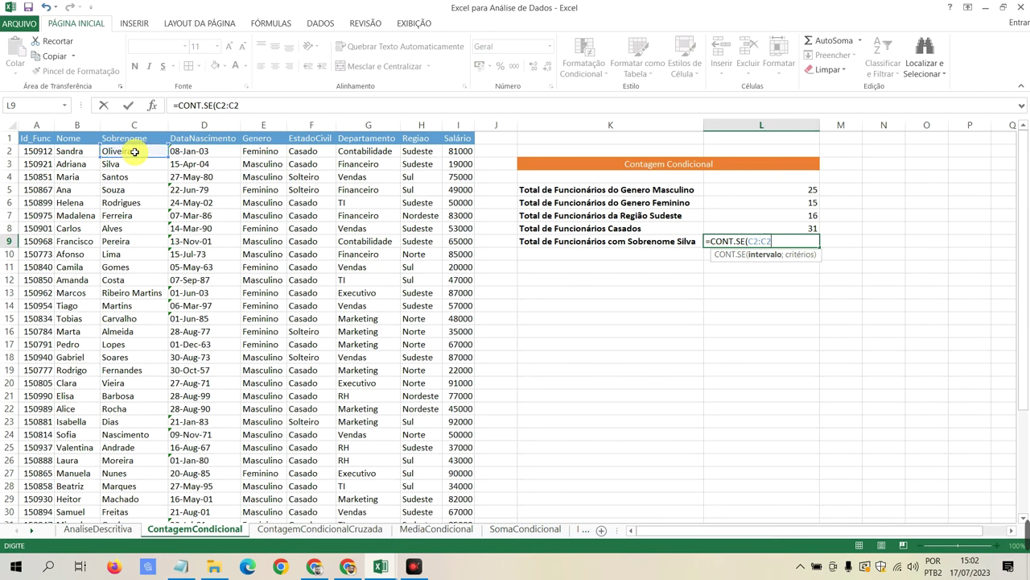
{"action": "key", "text": "BackSpace"}
{"action": "type", "text": "41;\"Silva"}
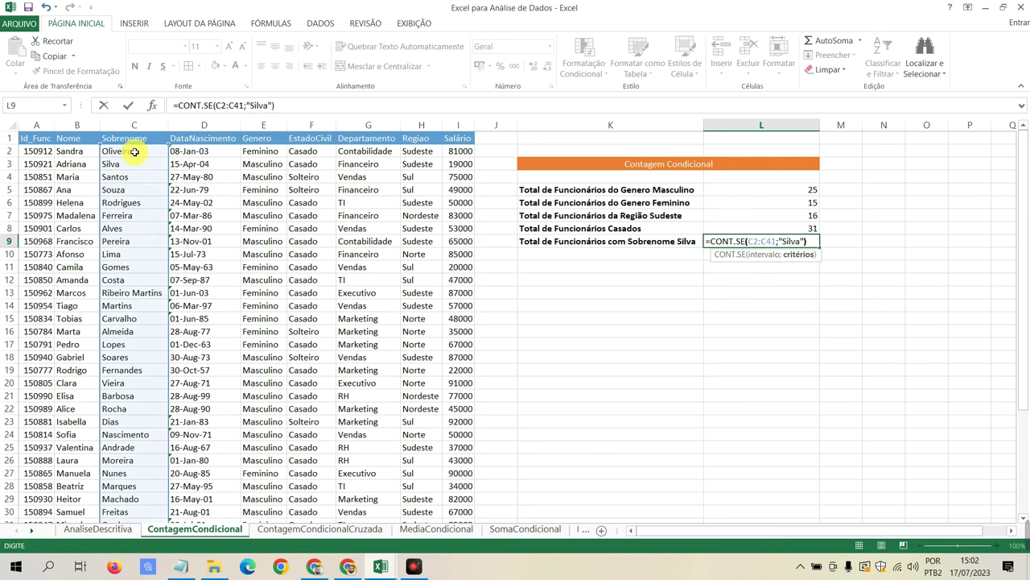
{"action": "key", "text": "Return"}
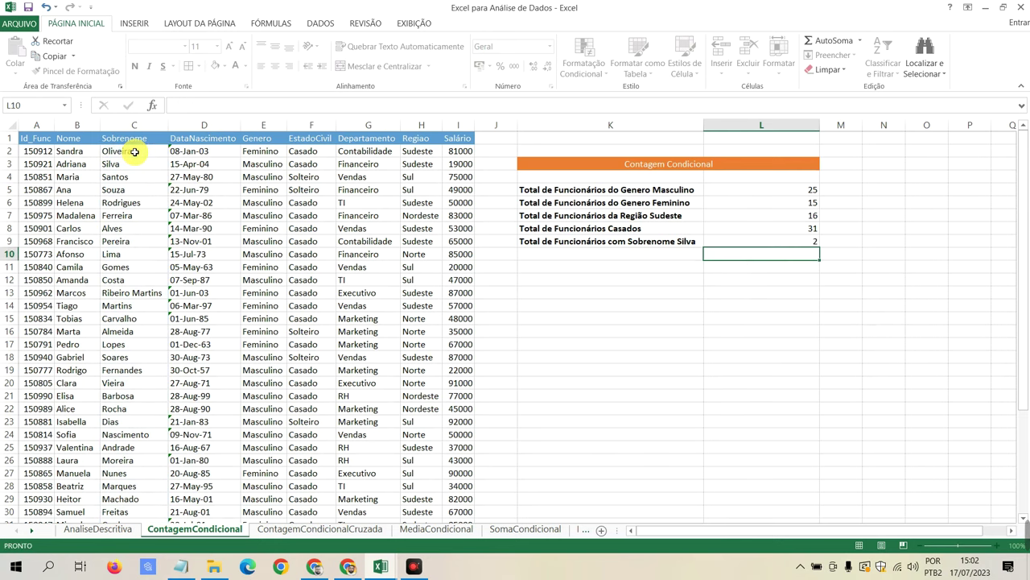
{"action": "left_click", "coordinate": [120, 163]}
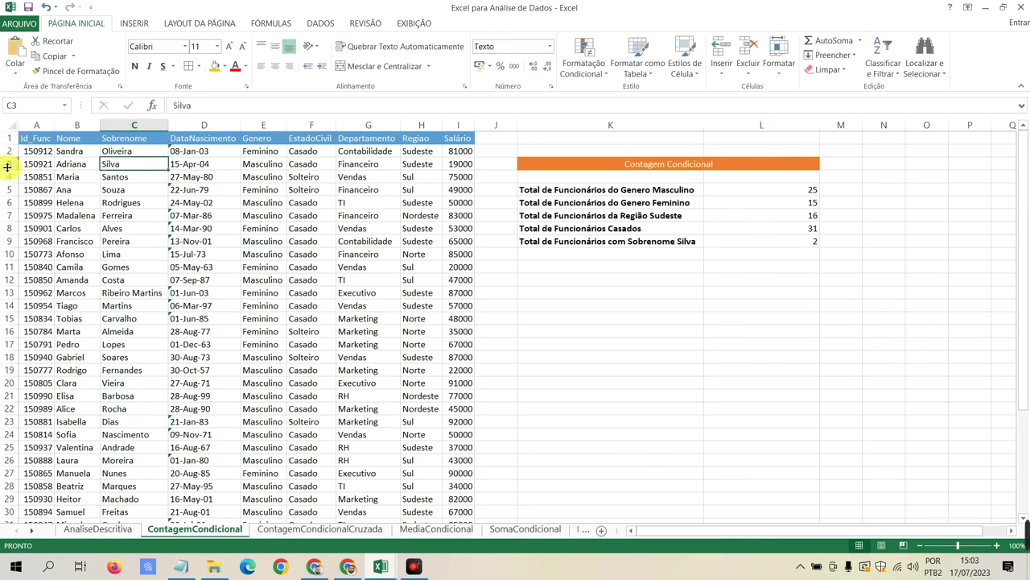
Step: Fill the Silva employee row A3:I3 yellow
{"action": "left_click_drag", "start_coordinate": [24, 165], "coordinate": [452, 167]}
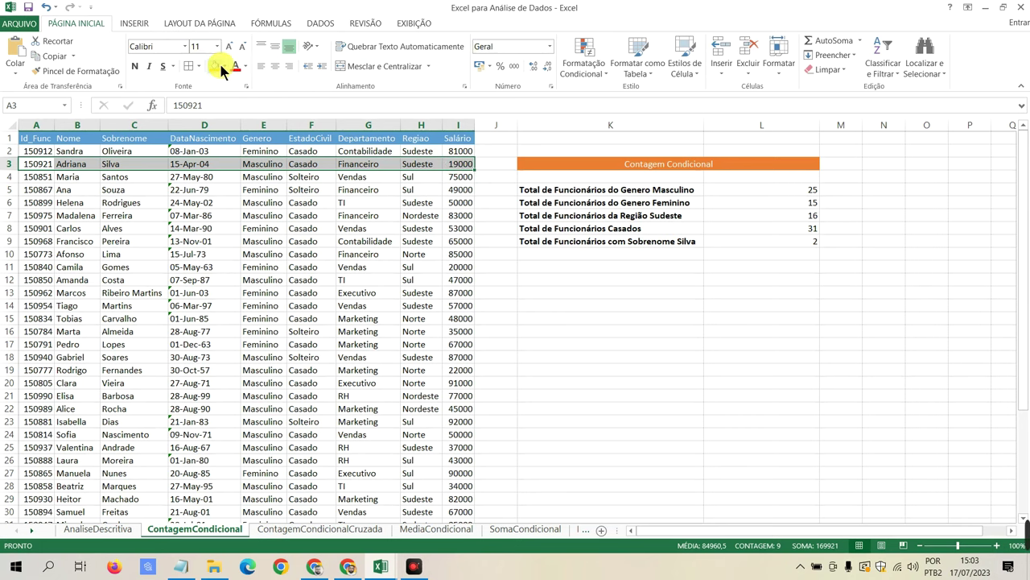
{"action": "left_click", "coordinate": [224, 68]}
{"action": "left_click", "coordinate": [246, 166]}
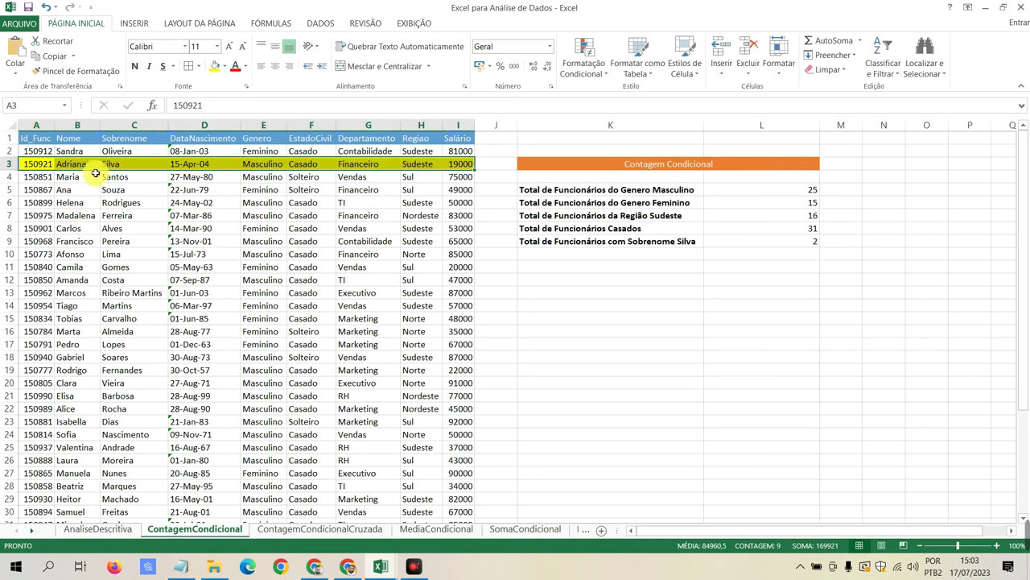
Step: Fill row 35 yellow, undoing a mistaken yellow fill on row 37
{"action": "scroll", "coordinate": [128, 306], "scroll_direction": "down", "scroll_amount": 1}
{"action": "scroll", "coordinate": [128, 305], "scroll_direction": "down", "scroll_amount": 1}
{"action": "scroll", "coordinate": [133, 302], "scroll_direction": "down", "scroll_amount": 1}
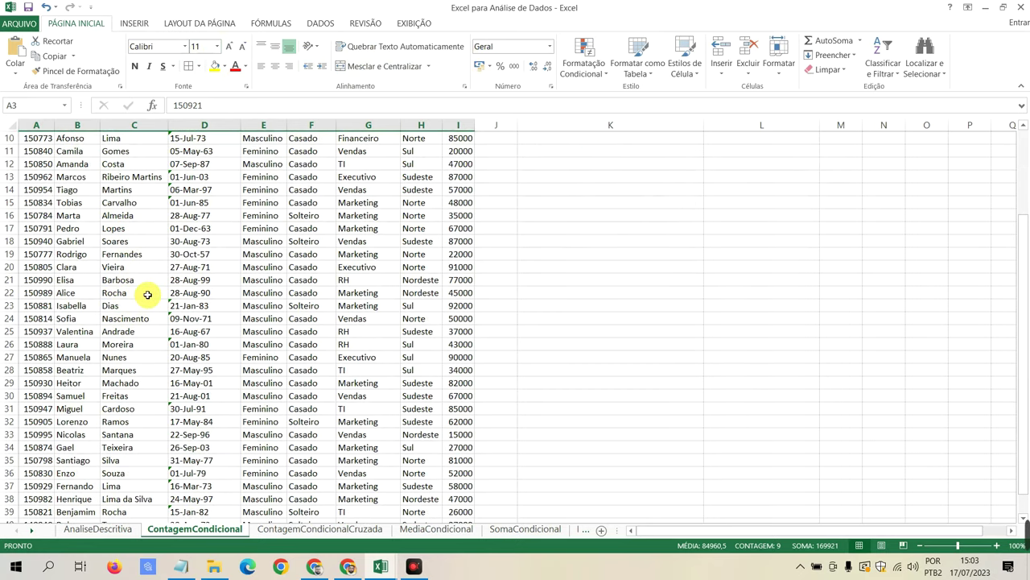
{"action": "scroll", "coordinate": [148, 297], "scroll_direction": "down", "scroll_amount": 2}
{"action": "mouse_move", "coordinate": [11, 408]}
{"action": "left_mouse_down"}
{"action": "mouse_move", "coordinate": [364, 420]}
{"action": "mouse_move", "coordinate": [359, 409]}
{"action": "left_mouse_up"}
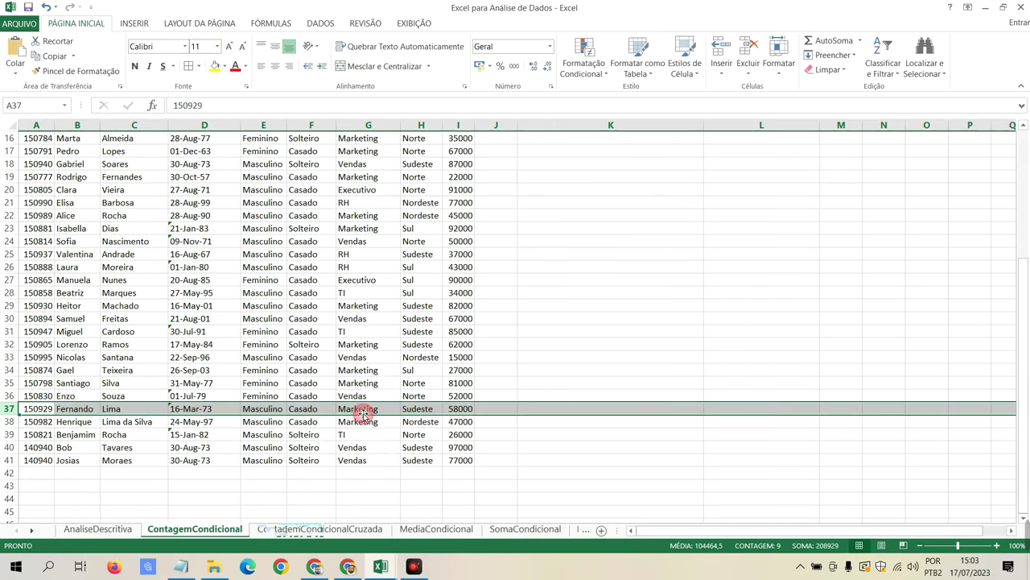
{"action": "left_click", "coordinate": [219, 67]}
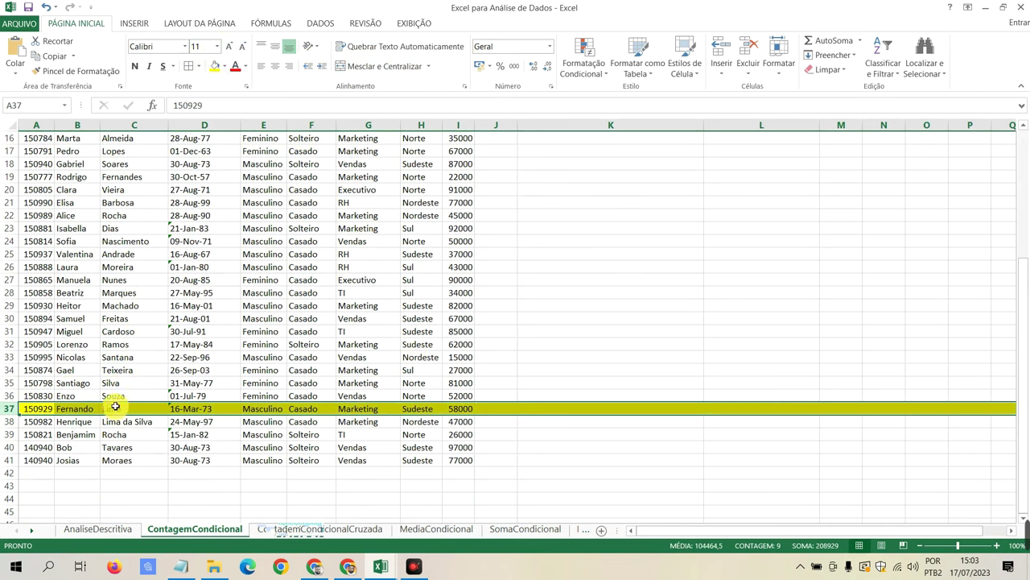
{"action": "key", "text": "ctrl+z"}
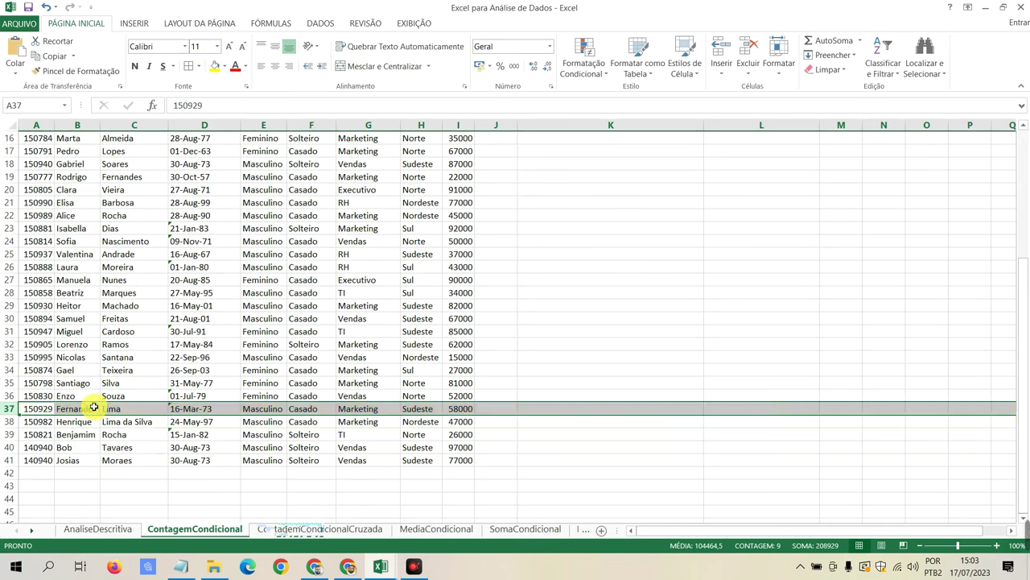
{"action": "left_click", "coordinate": [10, 384]}
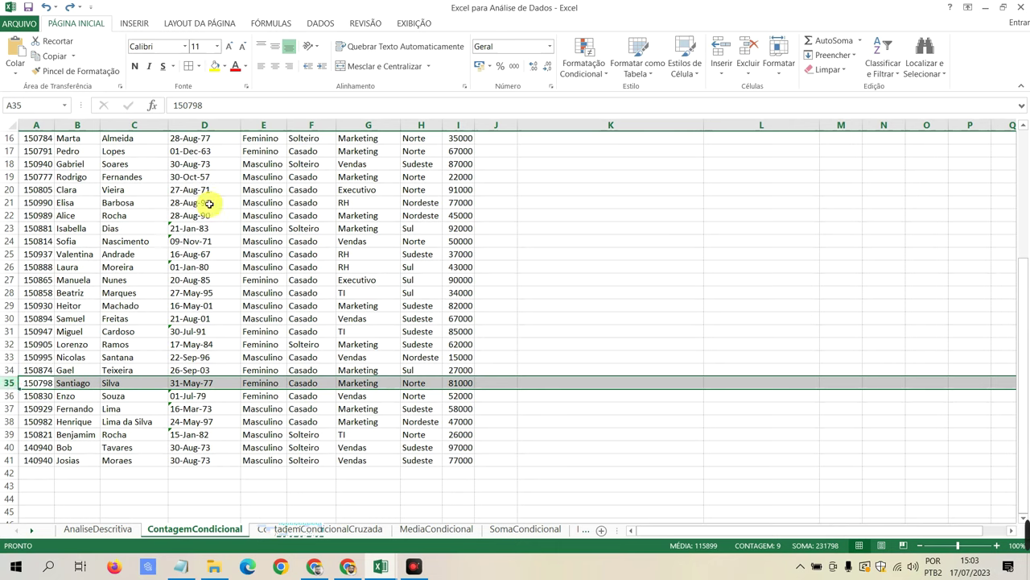
{"action": "left_click", "coordinate": [215, 67]}
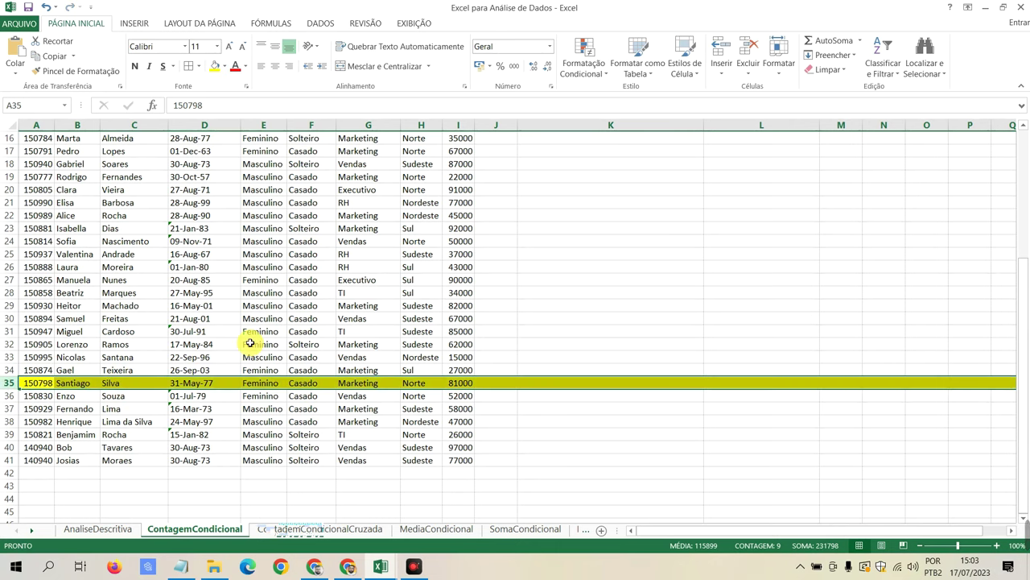
Step: Move to the ContagemCondicionalCruzada sheet
{"action": "scroll", "coordinate": [257, 340], "scroll_direction": "up", "scroll_amount": 5}
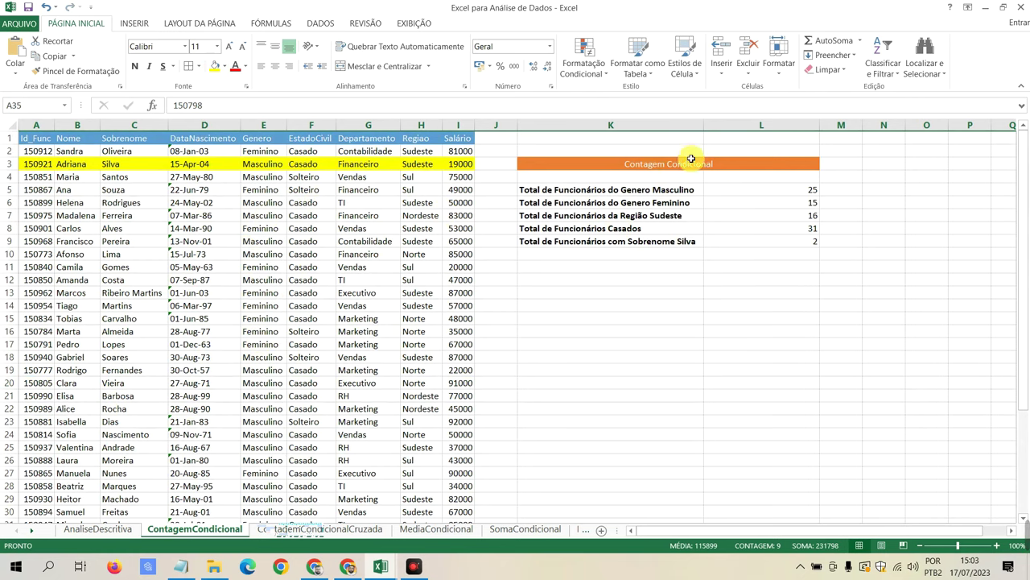
{"action": "mouse_move", "coordinate": [1024, 509]}
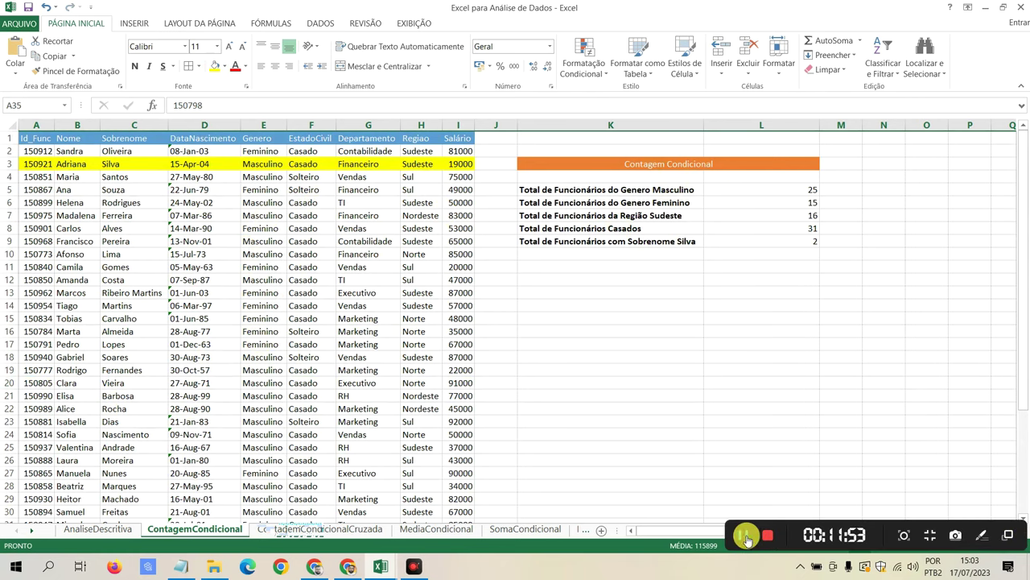
{"action": "key", "text": "ctrl+Page_Down"}
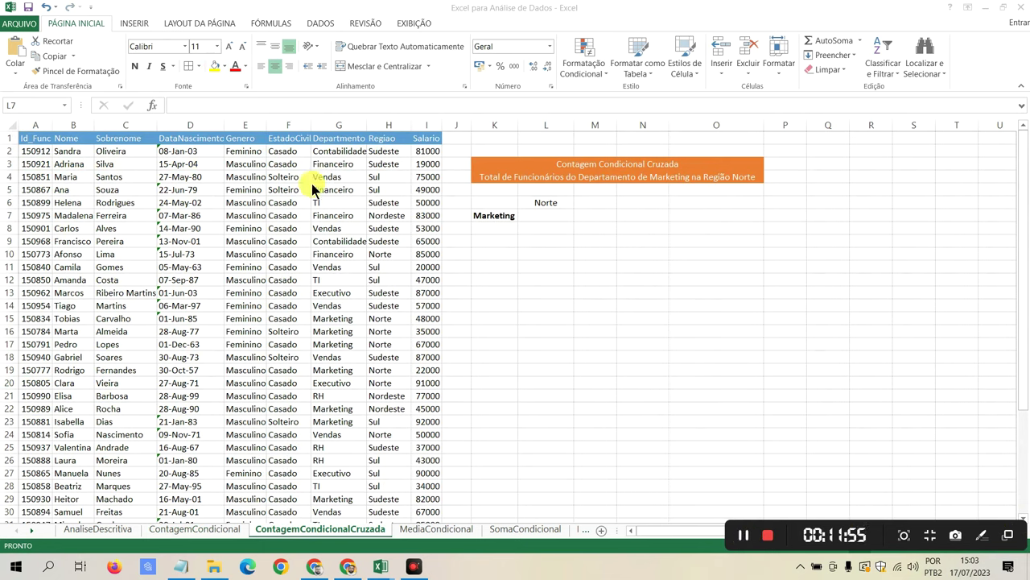
{"action": "left_click", "coordinate": [600, 166]}
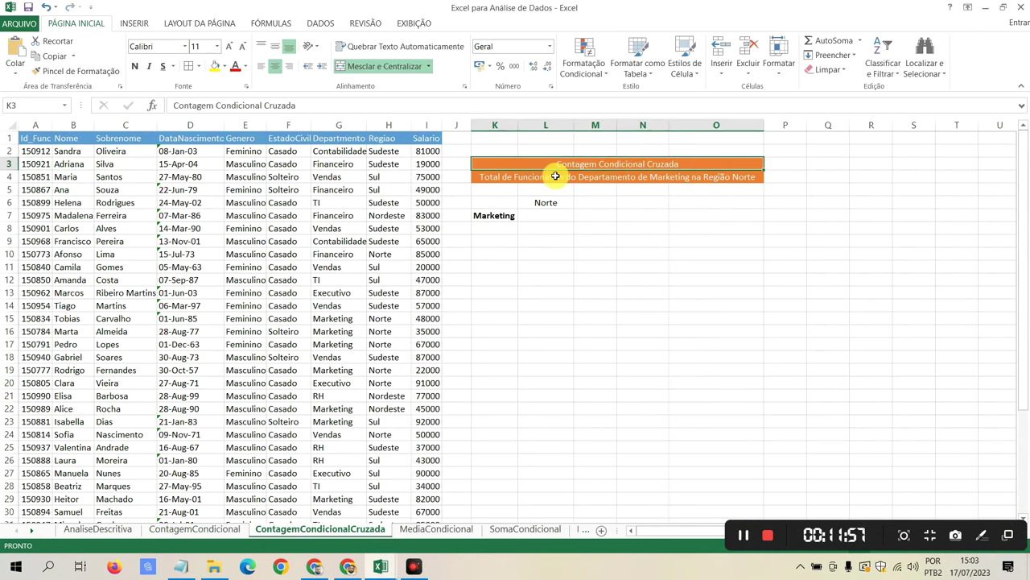
{"action": "left_click", "coordinate": [502, 176]}
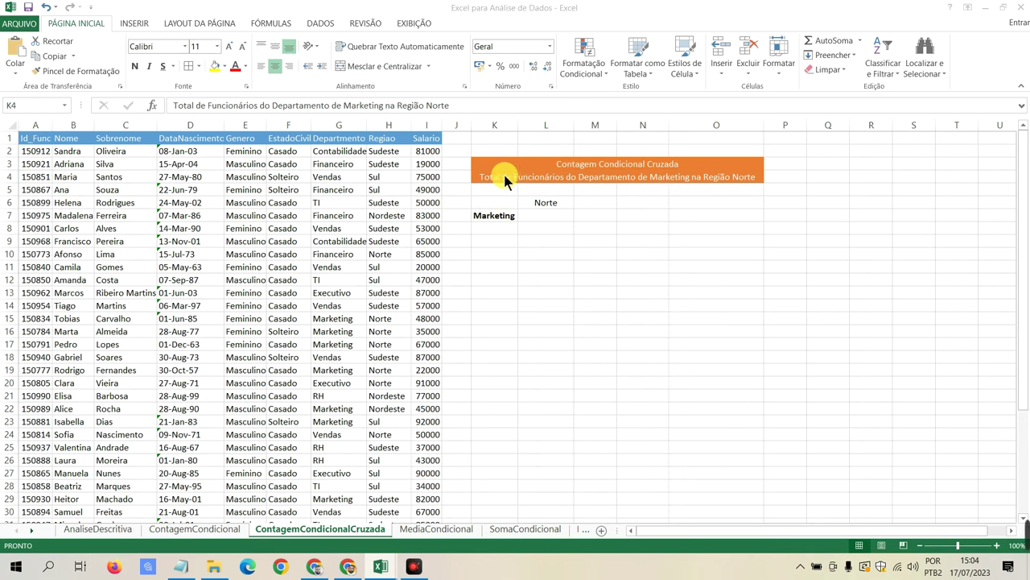
{"action": "left_click", "coordinate": [704, 180]}
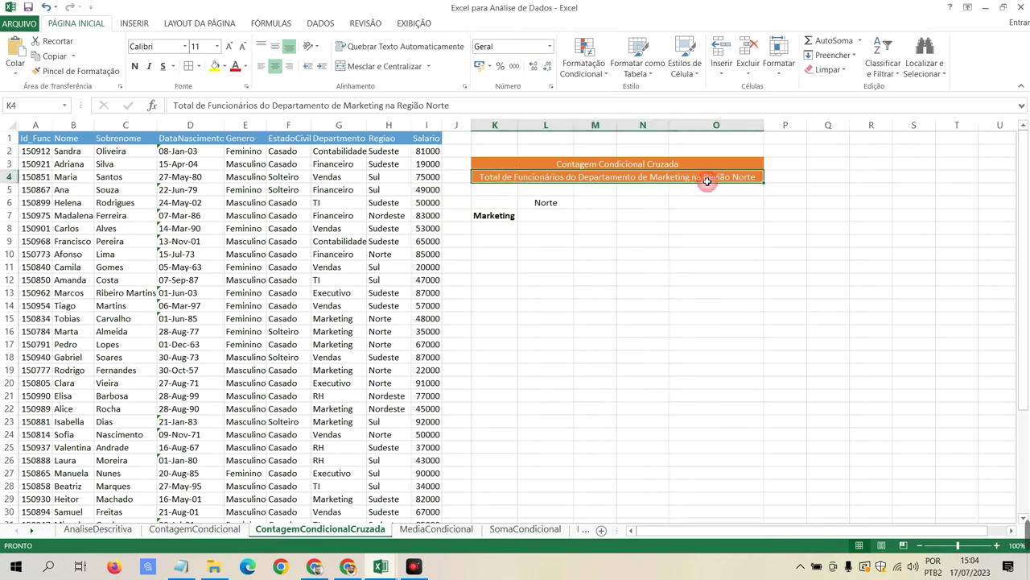
{"action": "left_click", "coordinate": [545, 217]}
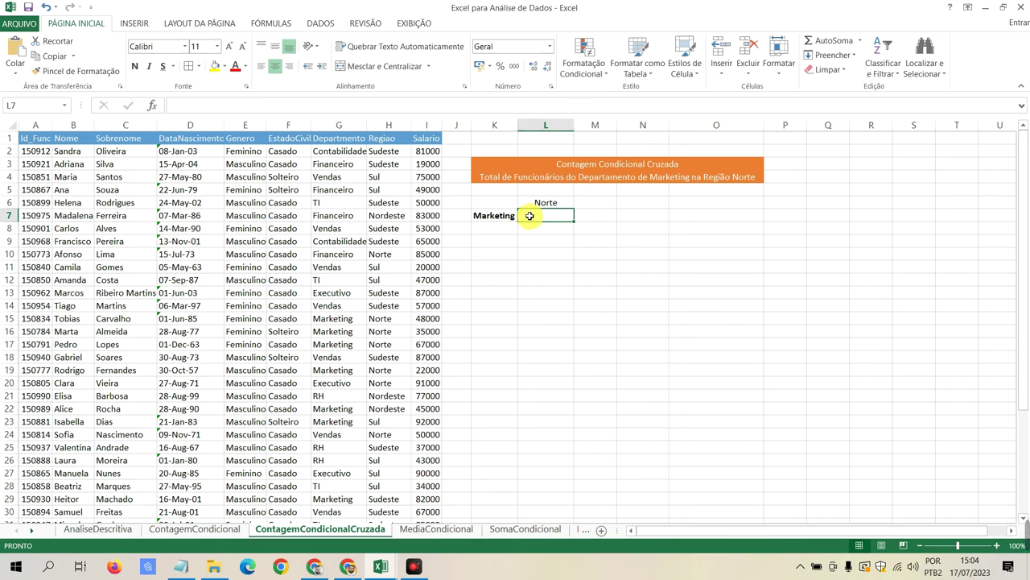
{"action": "mouse_move", "coordinate": [500, 201]}
{"action": "left_mouse_down"}
{"action": "mouse_move", "coordinate": [574, 233]}
{"action": "mouse_move", "coordinate": [564, 217]}
{"action": "mouse_move", "coordinate": [575, 241]}
{"action": "left_mouse_up"}
{"action": "left_click", "coordinate": [532, 215]}
{"action": "left_click", "coordinate": [536, 174]}
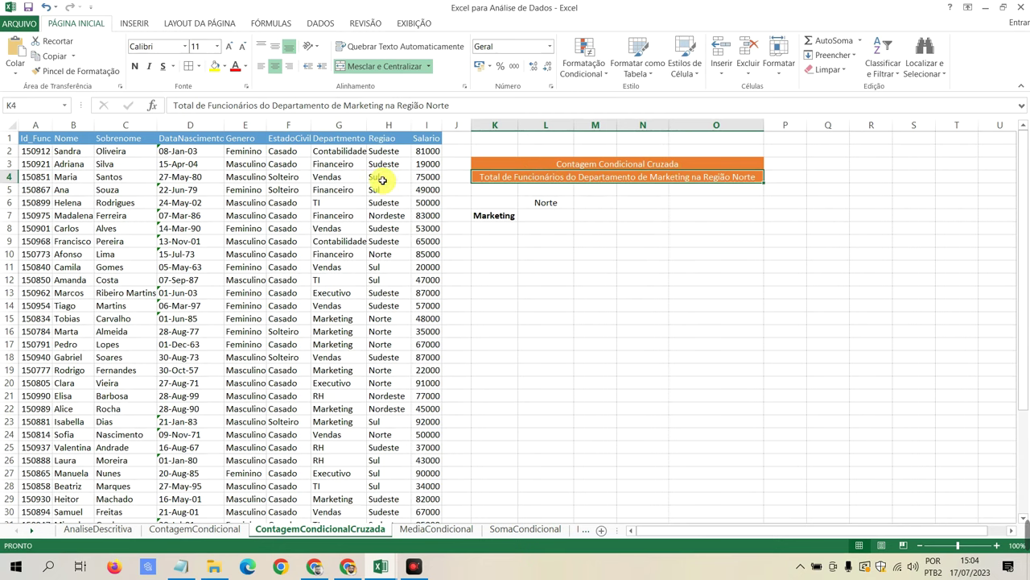
{"action": "scroll", "coordinate": [389, 224], "scroll_direction": "down", "scroll_amount": 4}
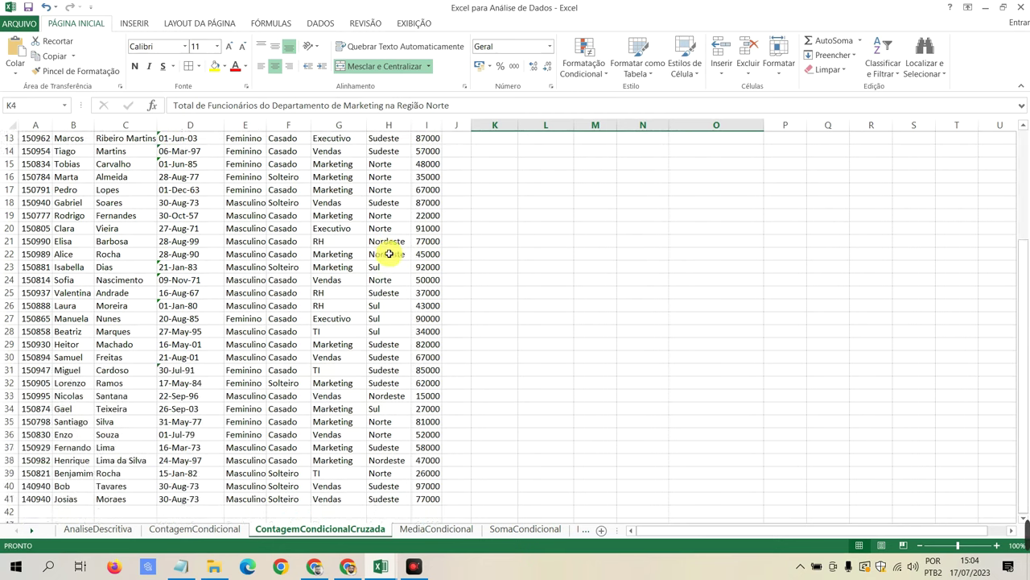
{"action": "scroll", "coordinate": [391, 251], "scroll_direction": "up", "scroll_amount": 4}
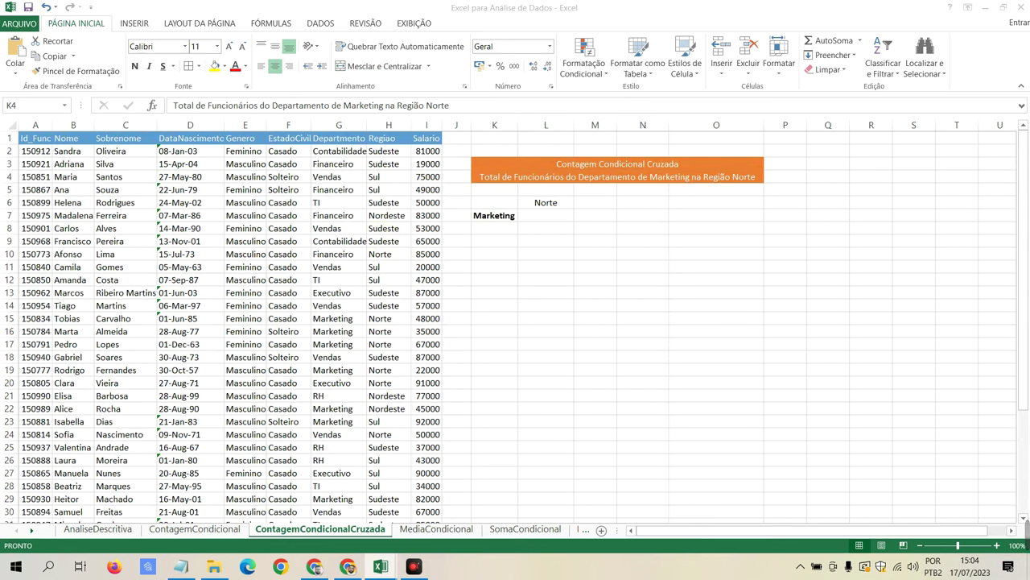
{"action": "left_click", "coordinate": [527, 217]}
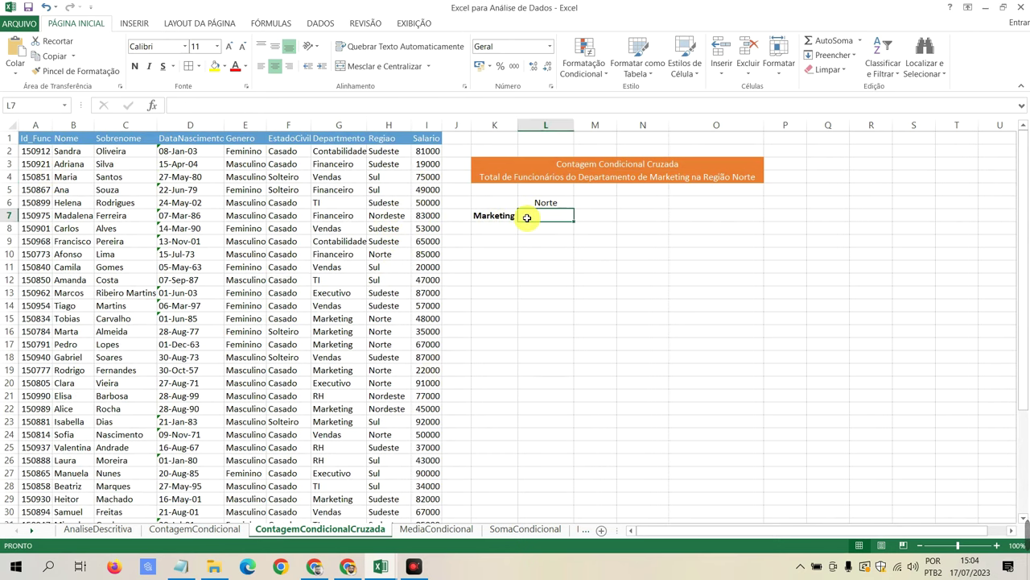
Step: Type =cont in L7 and read the CONT.SES function description
{"action": "type", "text": "=cont"}
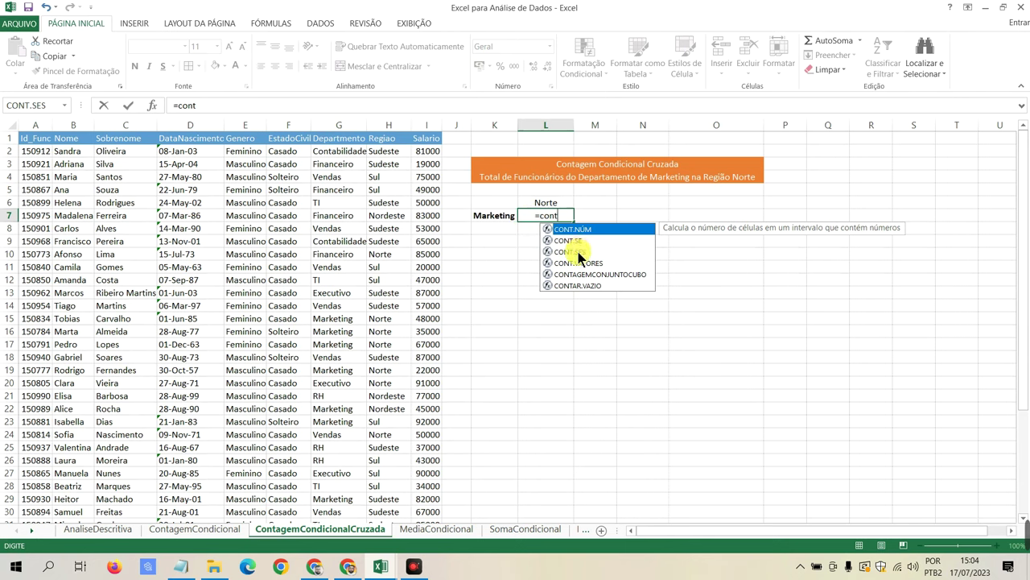
{"action": "left_click", "coordinate": [578, 251]}
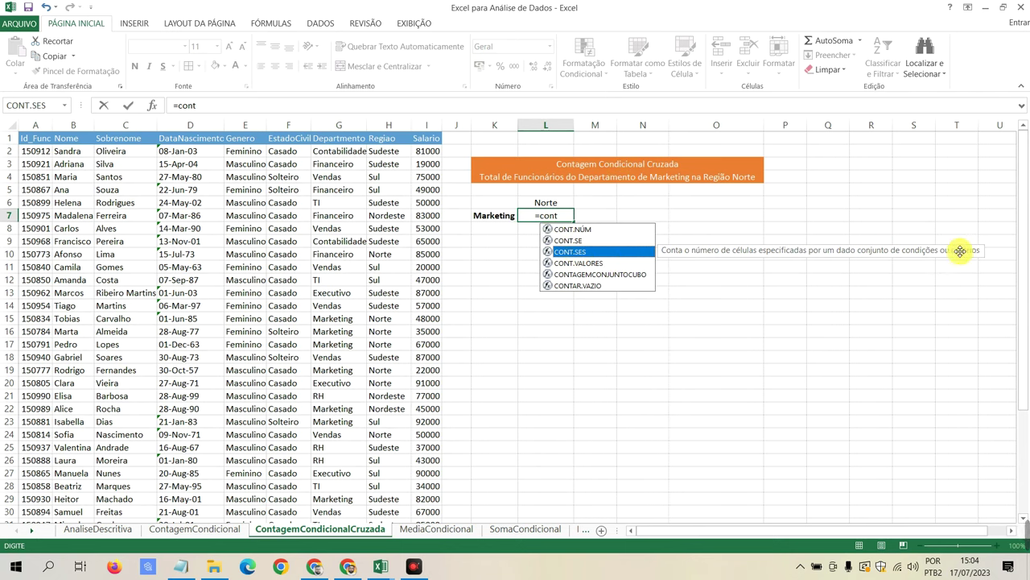
{"action": "left_click", "coordinate": [561, 213]}
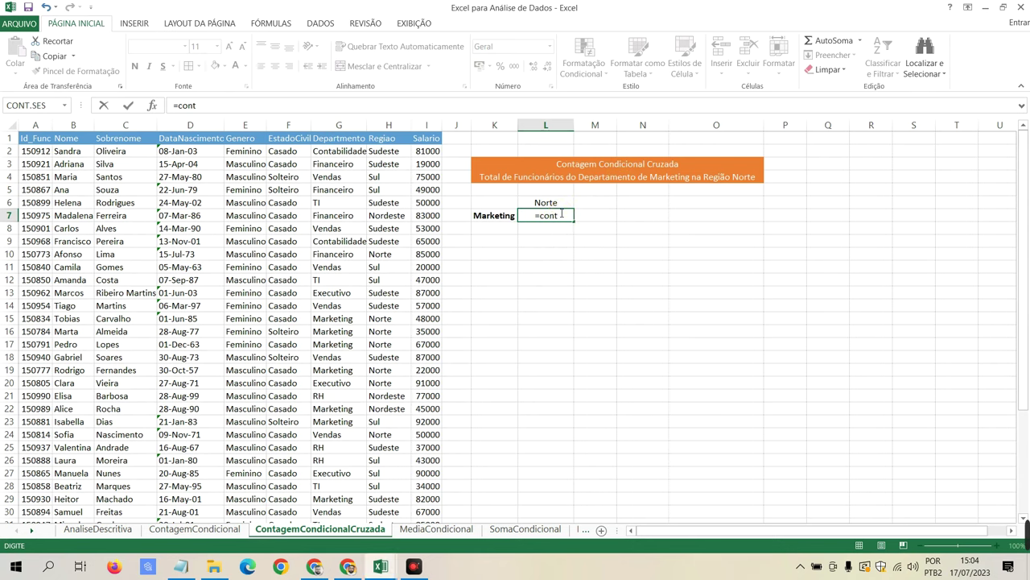
Step: Cancel the unfinished L7 entry and switch to the Fórmulas ribbon
{"action": "key", "text": "BackSpace"}
{"action": "key", "text": "Escape"}
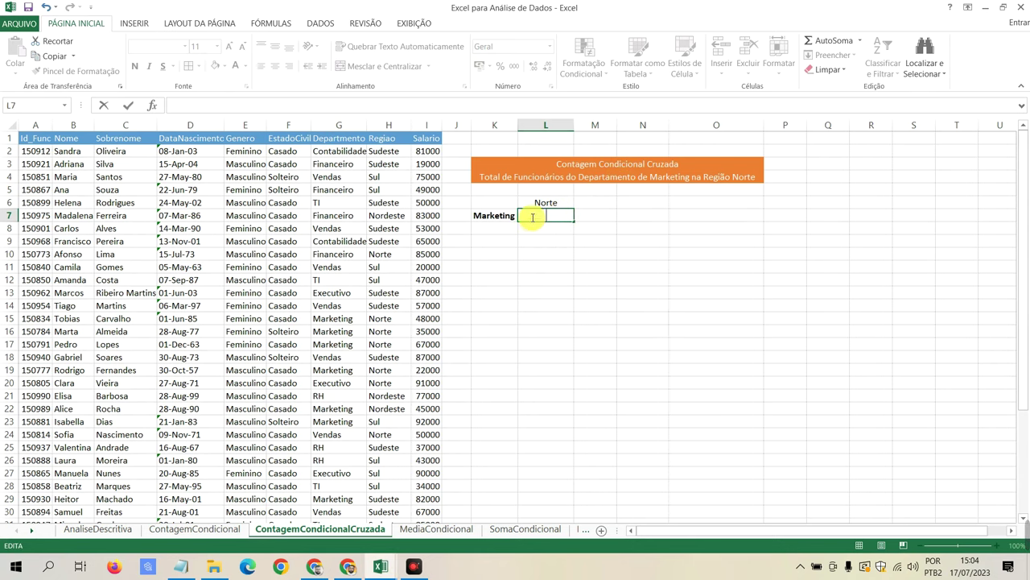
{"action": "key", "text": "Escape"}
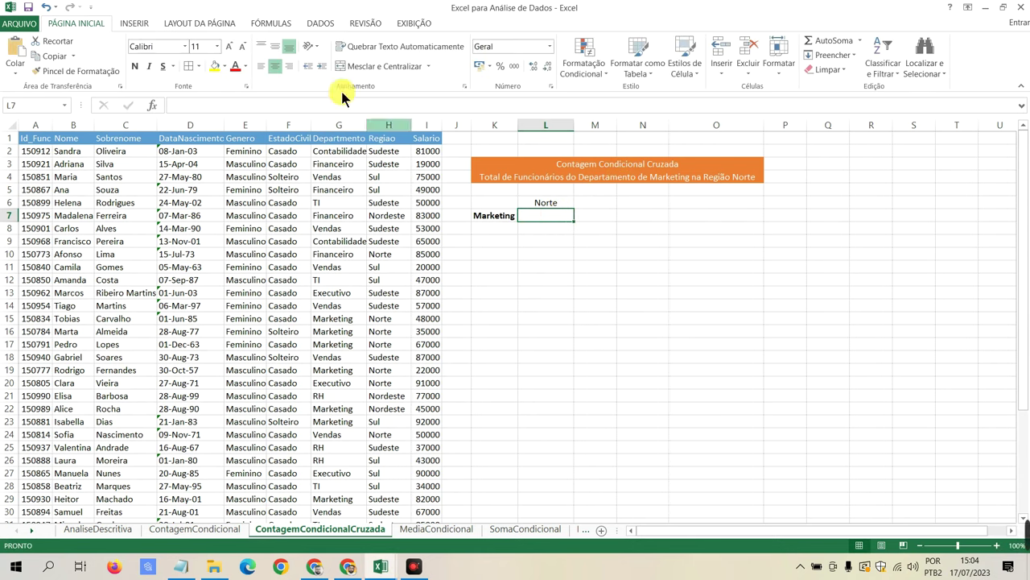
{"action": "left_click", "coordinate": [199, 24]}
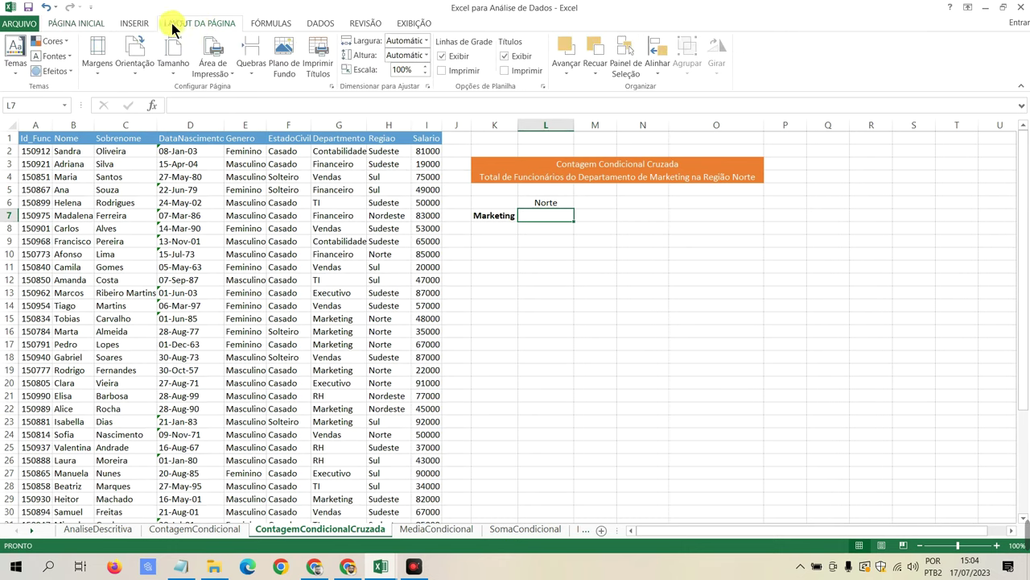
{"action": "left_click", "coordinate": [257, 25]}
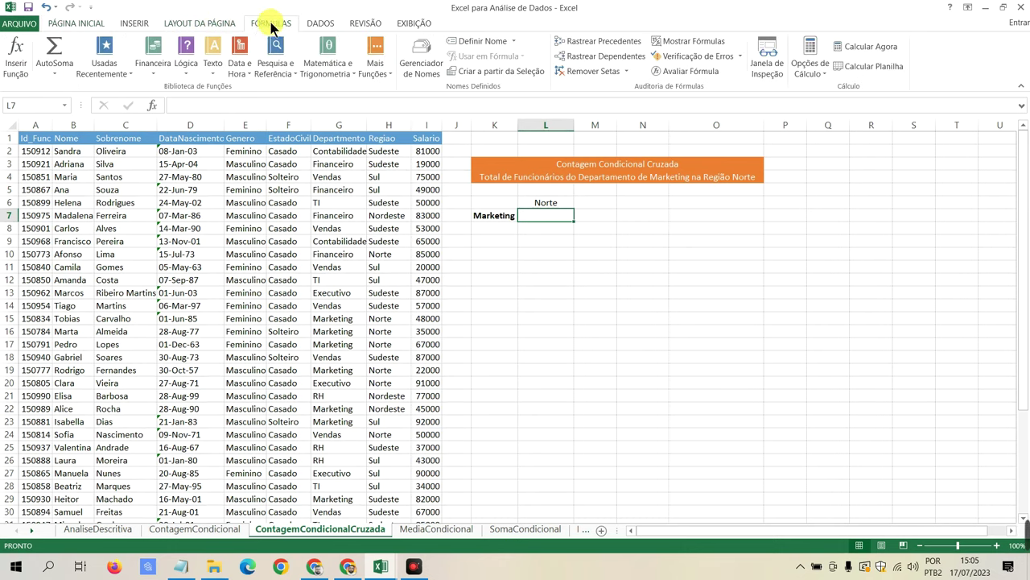
Step: Open Inserir Função for L7 and list functions from category Tudo
{"action": "left_click", "coordinate": [16, 54]}
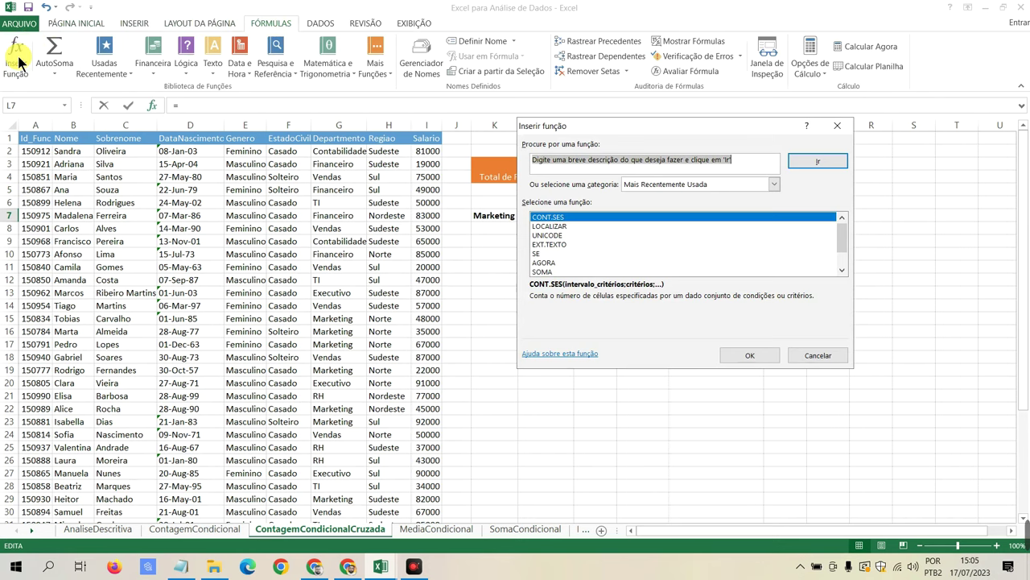
{"action": "mouse_move", "coordinate": [678, 125]}
{"action": "left_mouse_down"}
{"action": "mouse_move", "coordinate": [795, 209]}
{"action": "mouse_move", "coordinate": [776, 194]}
{"action": "left_mouse_up"}
{"action": "left_click", "coordinate": [871, 257]}
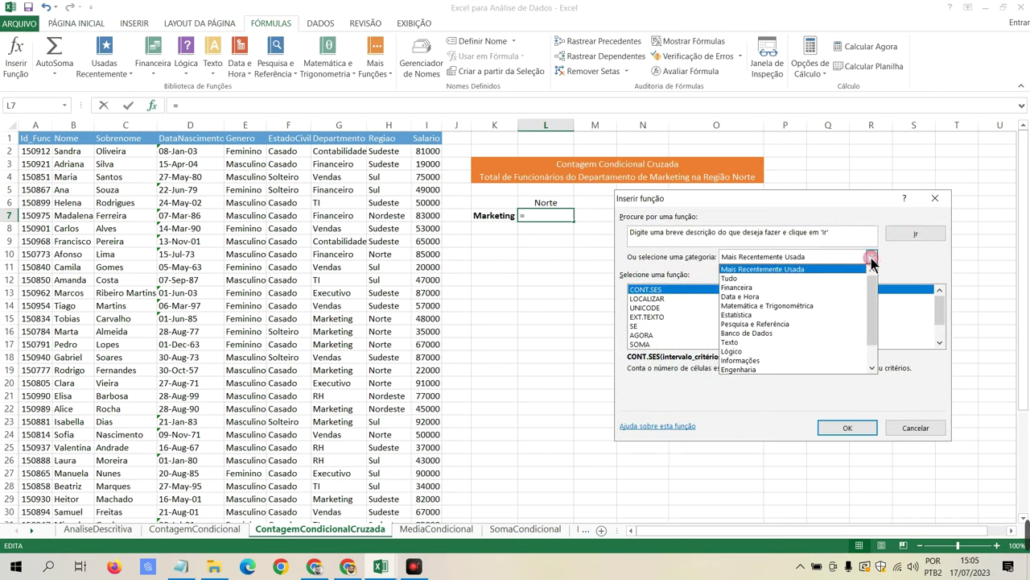
{"action": "left_click", "coordinate": [743, 277]}
{"action": "scroll", "coordinate": [772, 322], "scroll_direction": "down", "scroll_amount": 10}
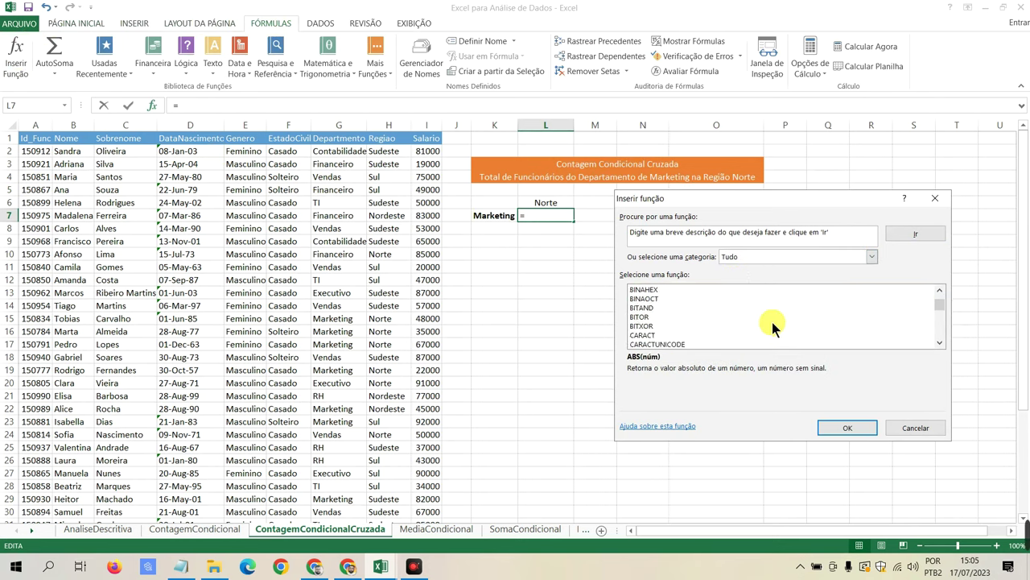
{"action": "scroll", "coordinate": [890, 310], "scroll_direction": "down", "scroll_amount": 15}
{"action": "left_click_drag", "start_coordinate": [940, 310], "coordinate": [938, 330]}
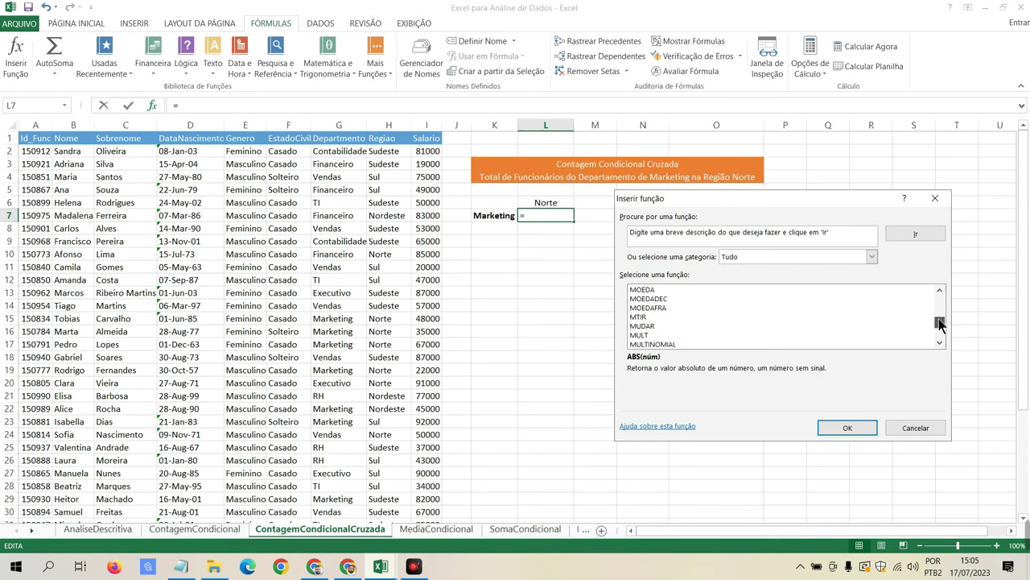
Step: Search for cont.ses and open 'Ajuda sobre esta função' for CONT.SES
{"action": "left_click", "coordinate": [850, 232]}
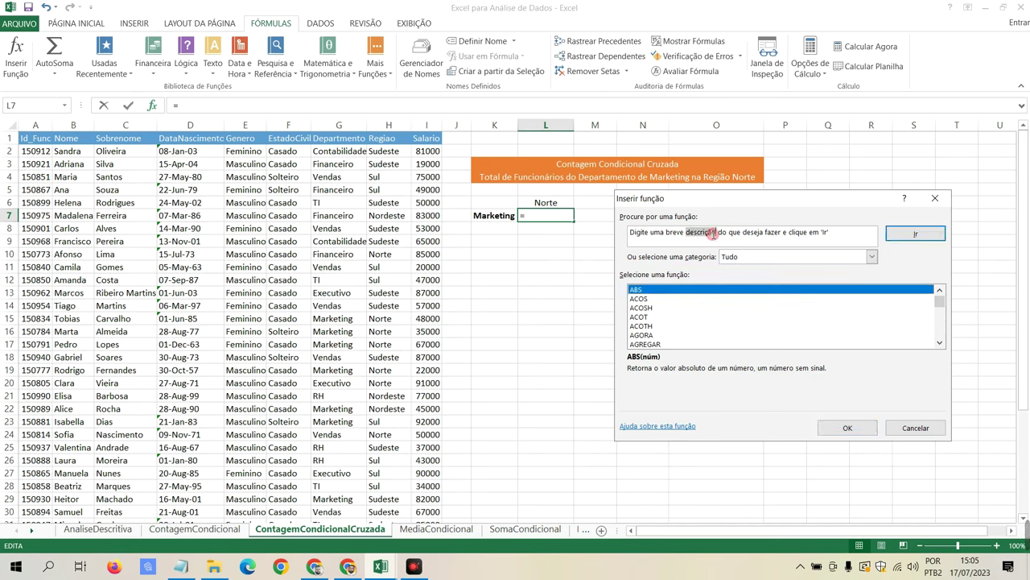
{"action": "key", "text": "BackSpace"}
{"action": "key", "text": "Delete"}
{"action": "key", "text": "Delete"}
{"action": "type", "text": "cont."}
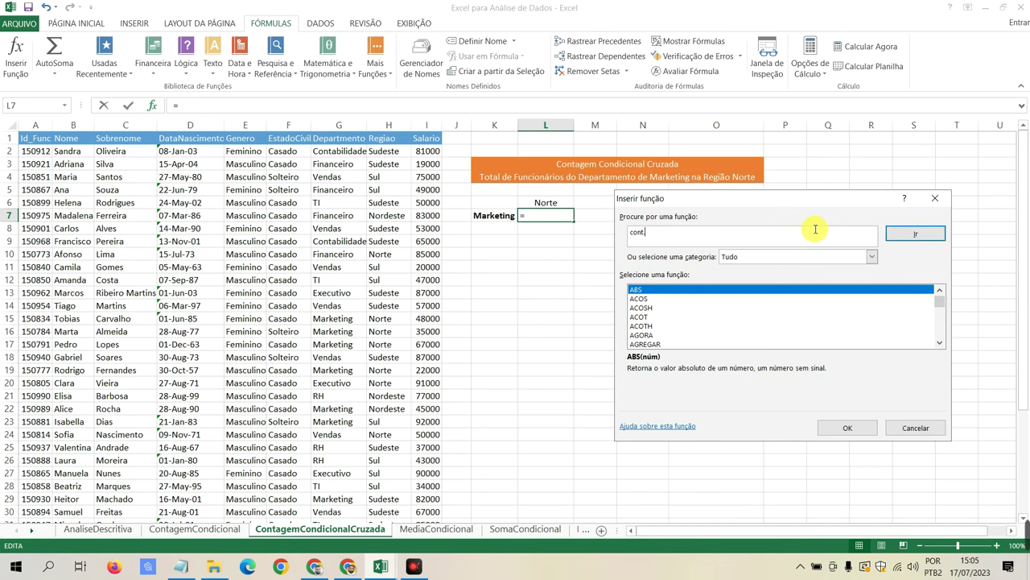
{"action": "type", "text": "se"}
{"action": "key", "text": "Return"}
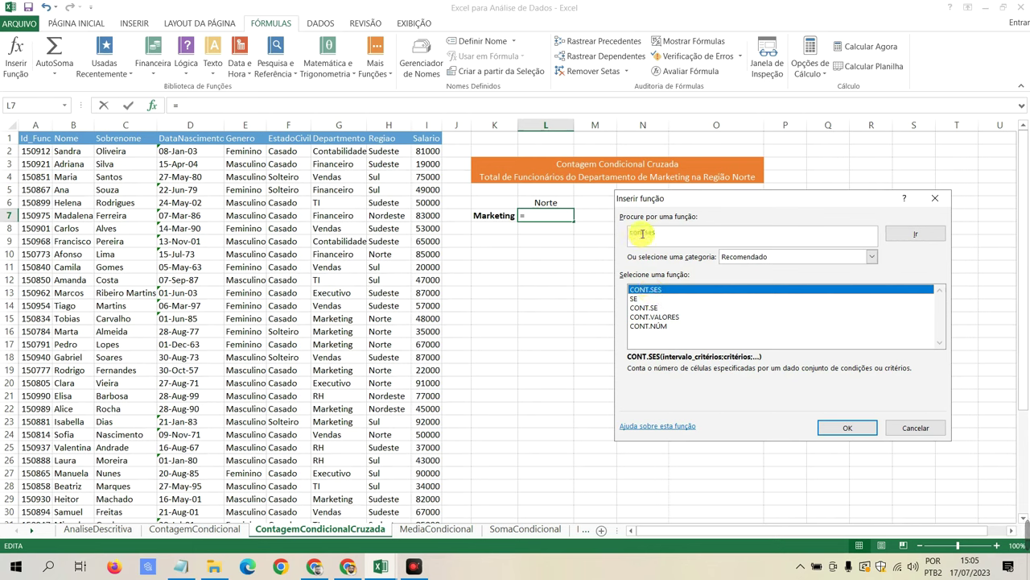
{"action": "left_click", "coordinate": [675, 430]}
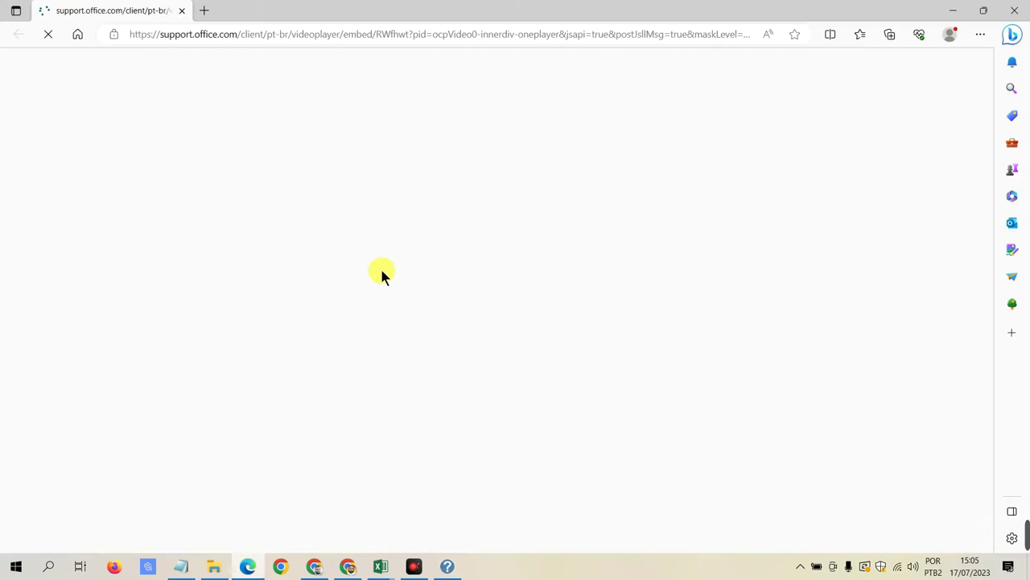
Step: Play the CONT.SES tutorial video in Edge, then close the browser
{"action": "mouse_move", "coordinate": [260, 570]}
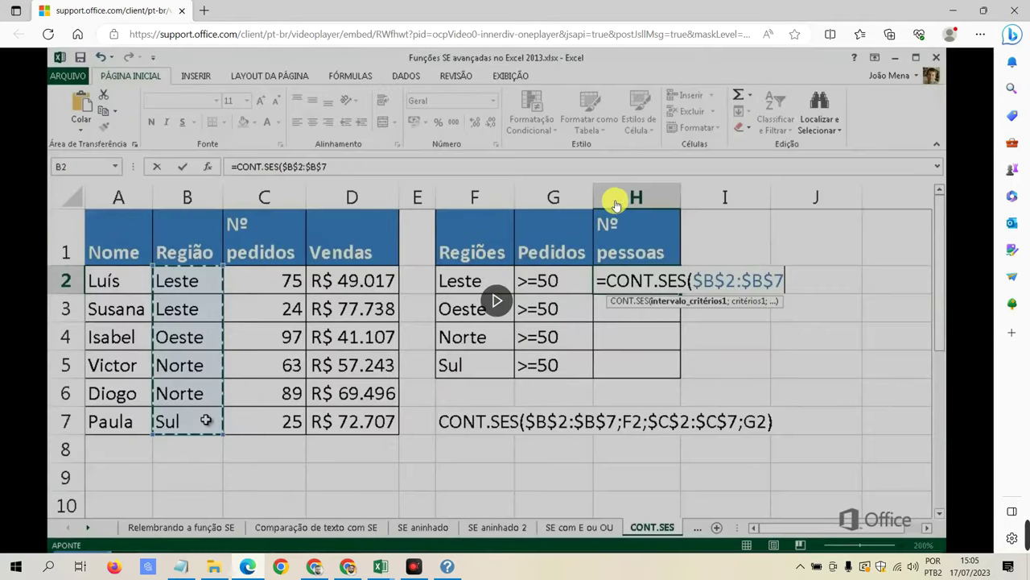
{"action": "left_click", "coordinate": [495, 299]}
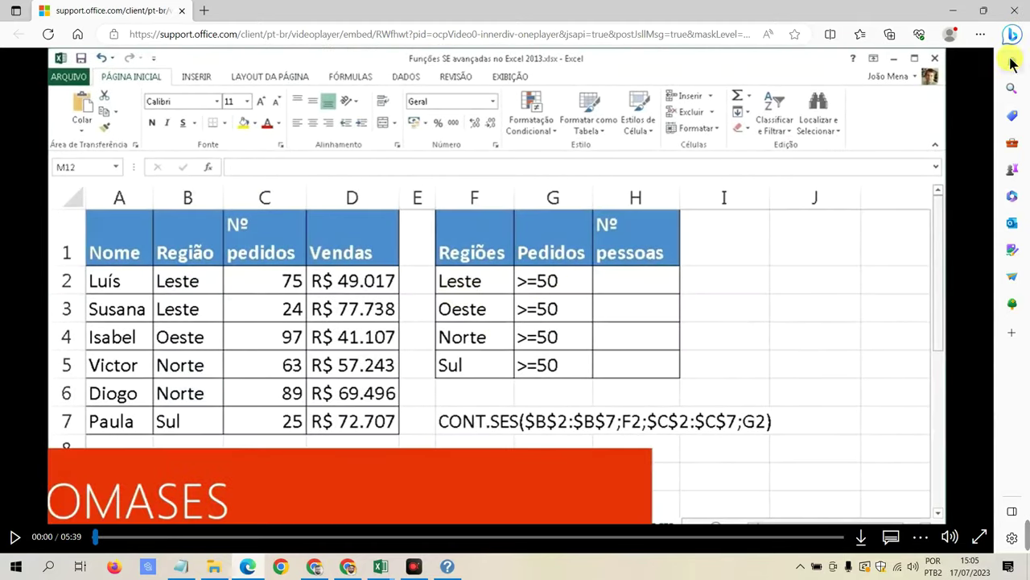
{"action": "left_click", "coordinate": [1018, 18]}
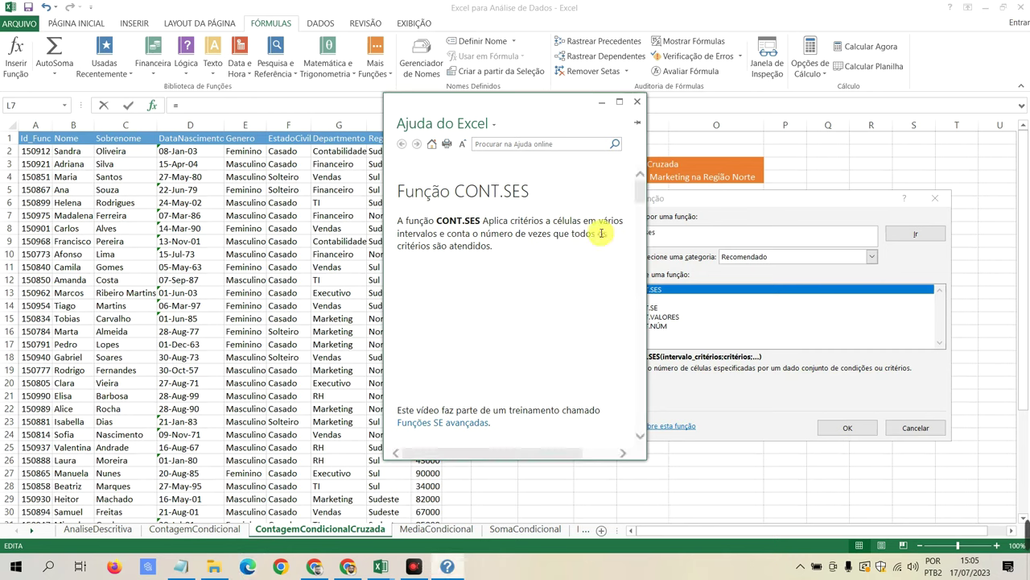
Step: Close the CONT.SES help and Inserir função dialog, then browse the Lógica and Matemática function lists
{"action": "left_click", "coordinate": [636, 102]}
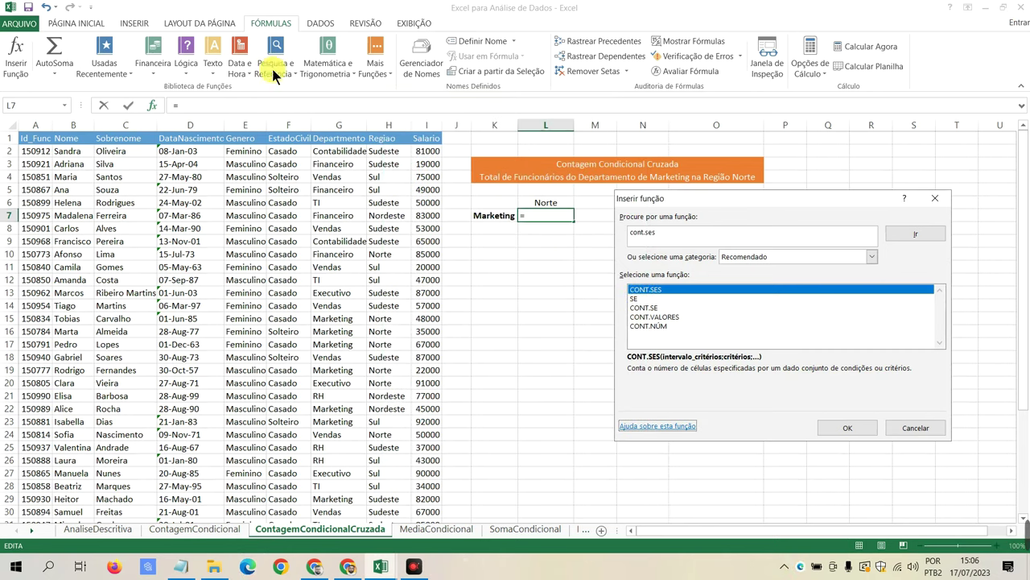
{"action": "left_click", "coordinate": [941, 201]}
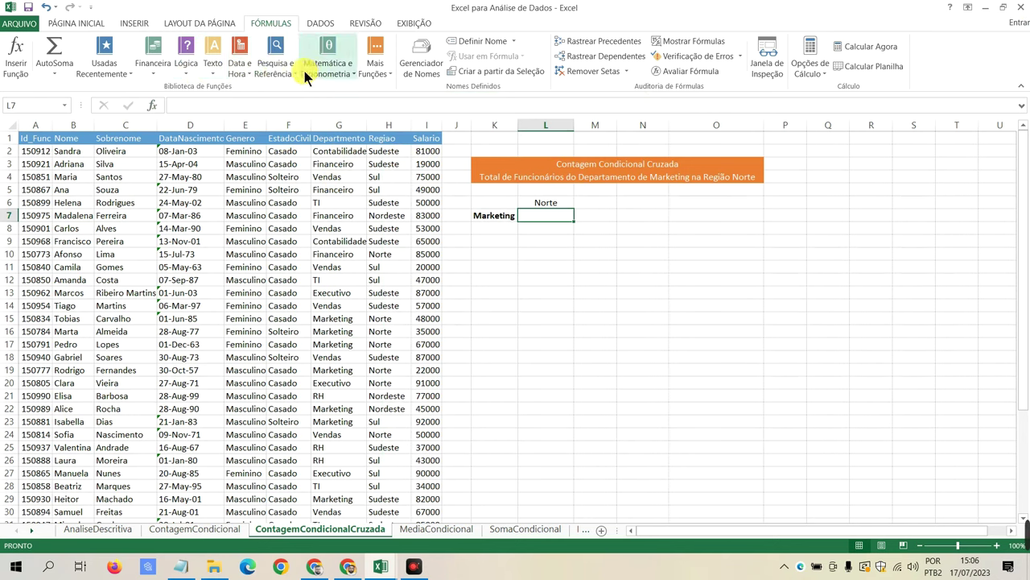
{"action": "left_click", "coordinate": [186, 69]}
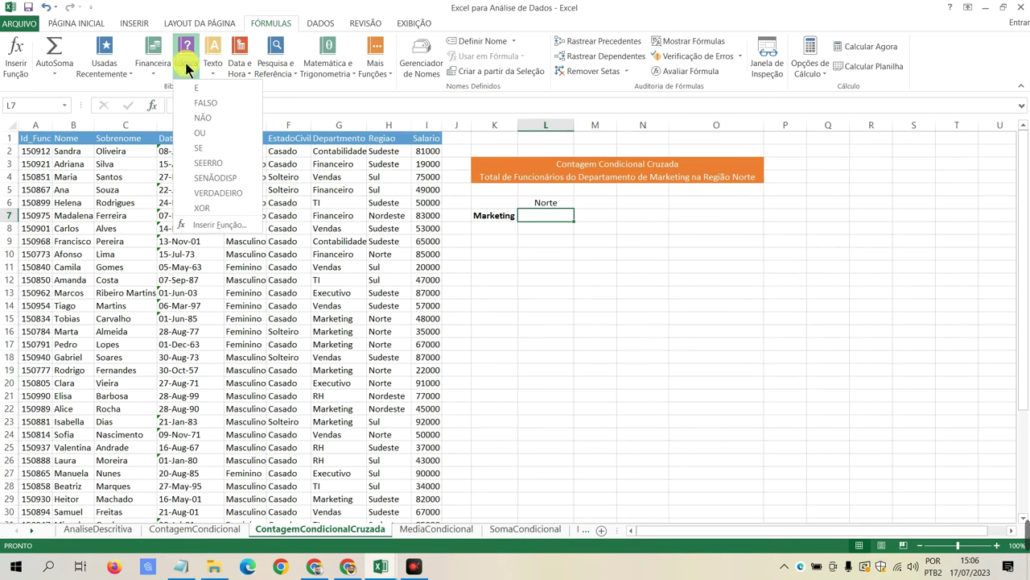
{"action": "left_click", "coordinate": [320, 66]}
{"action": "scroll", "coordinate": [374, 153], "scroll_direction": "down", "scroll_amount": 8}
{"action": "scroll", "coordinate": [379, 177], "scroll_direction": "up", "scroll_amount": 4}
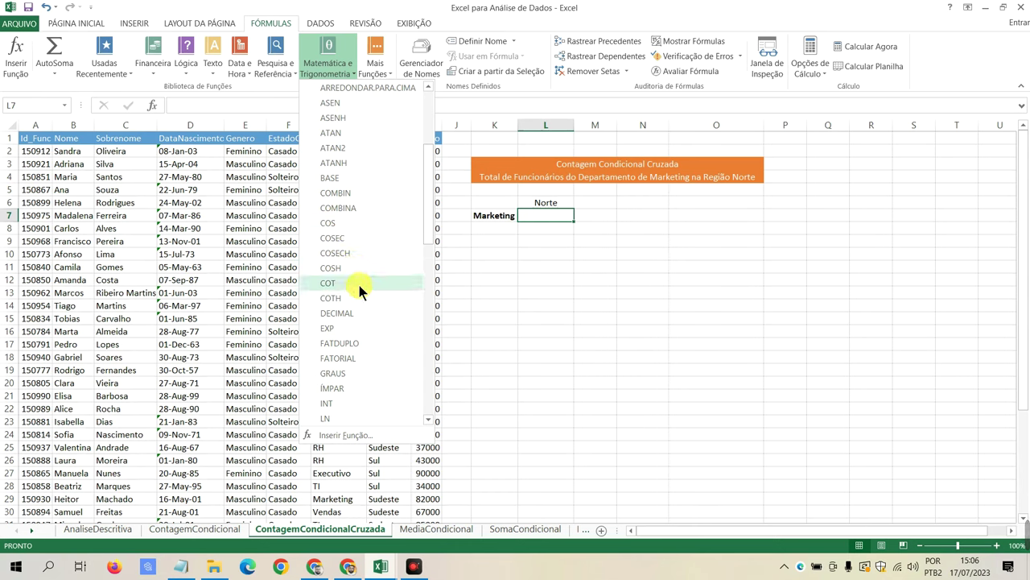
Step: Browse the Pesquisa, Texto and Lógica lists, then reopen Inserir Função for L7 from Usadas Recentemente
{"action": "left_click", "coordinate": [275, 64]}
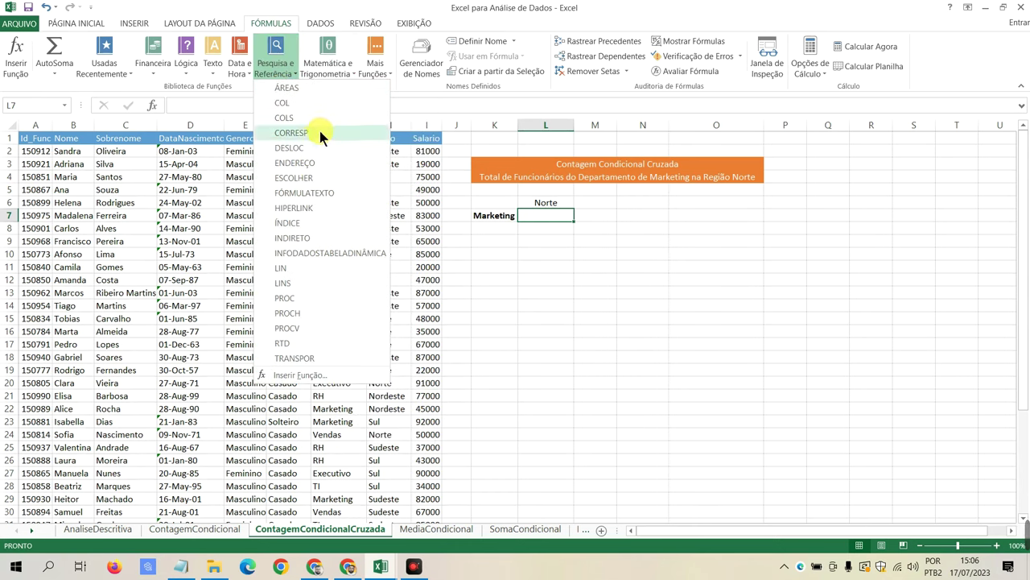
{"action": "left_click", "coordinate": [231, 66]}
{"action": "left_click", "coordinate": [213, 61]}
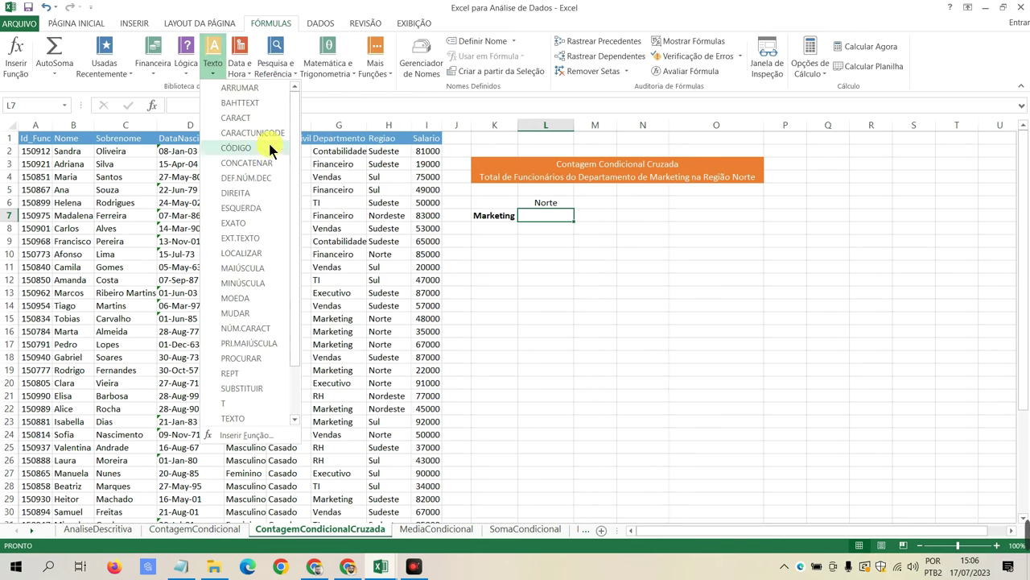
{"action": "left_click", "coordinate": [185, 66]}
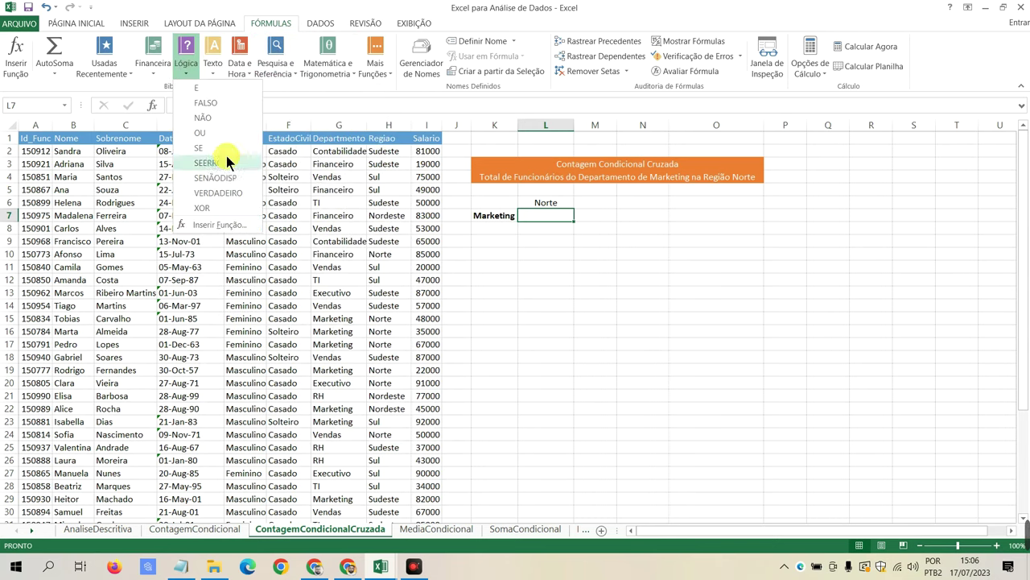
{"action": "mouse_move", "coordinate": [100, 71]}
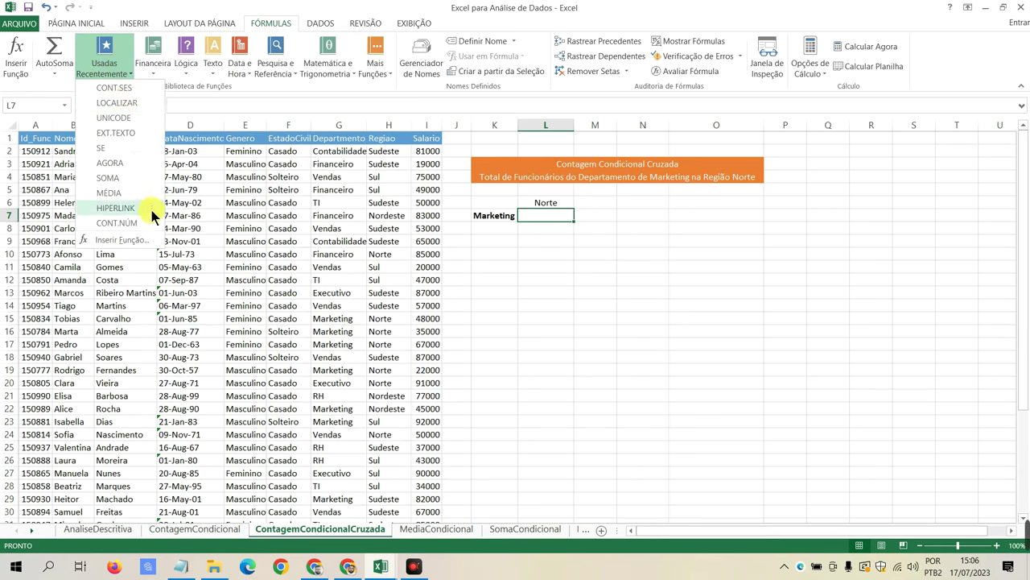
{"action": "left_click", "coordinate": [135, 240]}
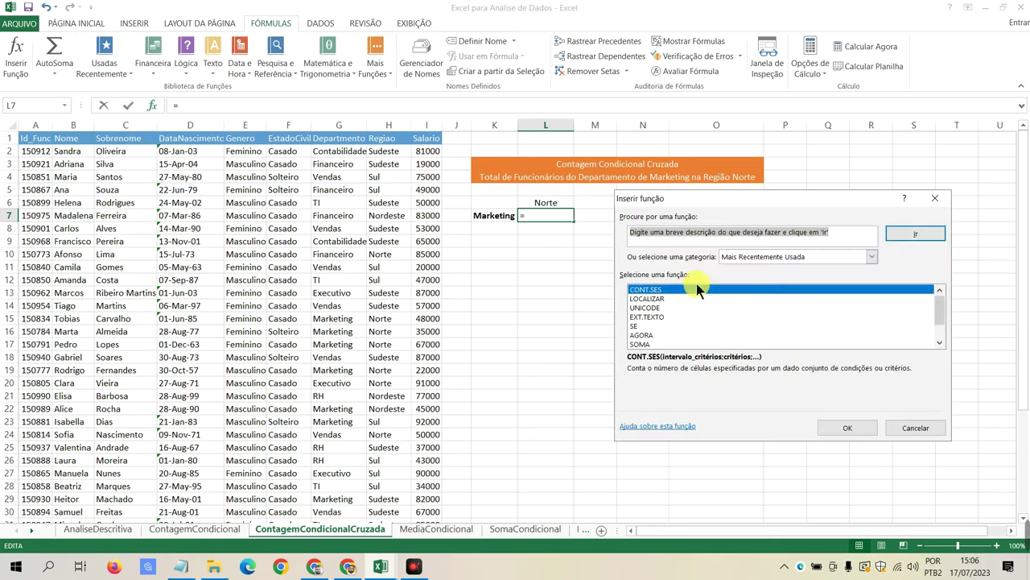
Step: Insert CONT.SES into L7 and clear the accidental L7 reference from Intervalo_critérios1, leaving its arguments empty
{"action": "double_click", "coordinate": [661, 288]}
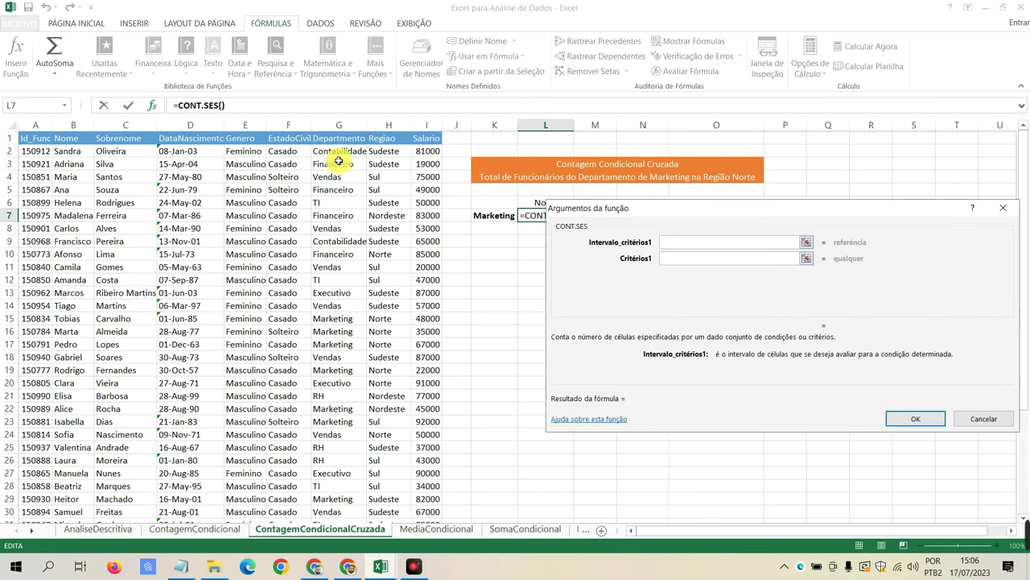
{"action": "left_click_drag", "start_coordinate": [674, 212], "coordinate": [603, 271]}
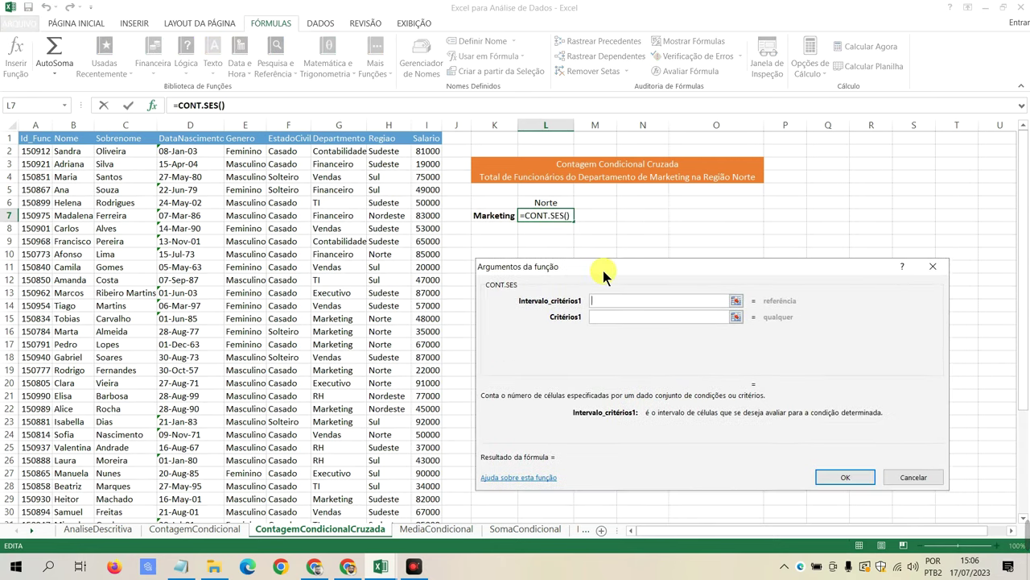
{"action": "left_click_drag", "start_coordinate": [603, 270], "coordinate": [599, 247]}
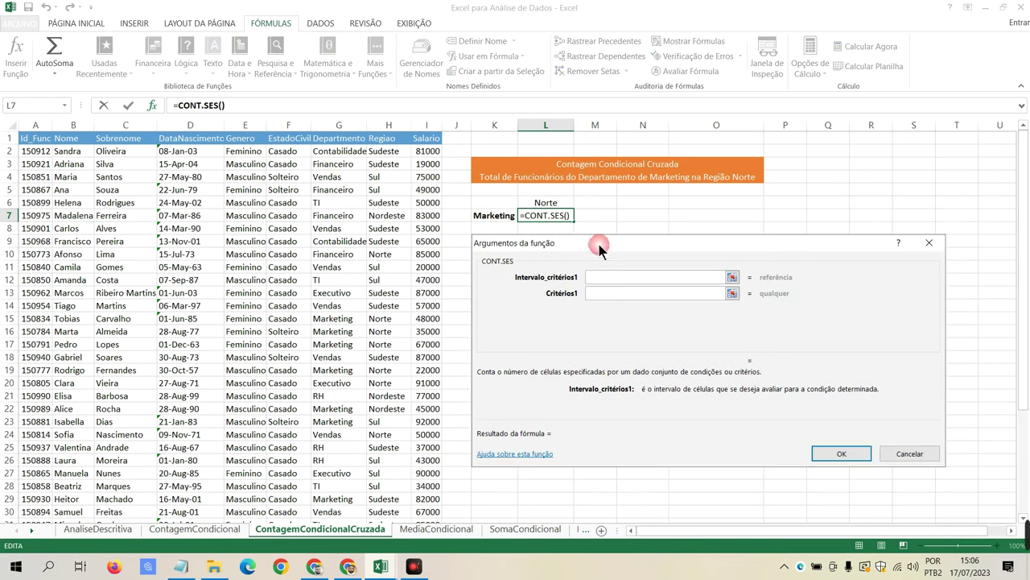
{"action": "left_click", "coordinate": [629, 277]}
{"action": "left_click", "coordinate": [546, 215]}
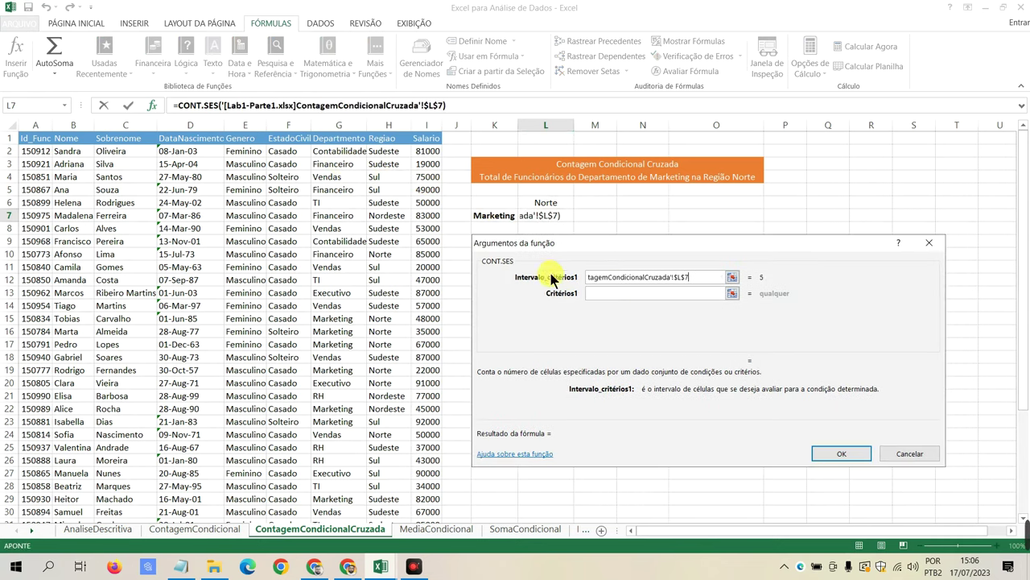
{"action": "left_click_drag", "start_coordinate": [606, 276], "coordinate": [584, 277]}
{"action": "key", "text": "BackSpace"}
{"action": "key", "text": "BackSpace"}
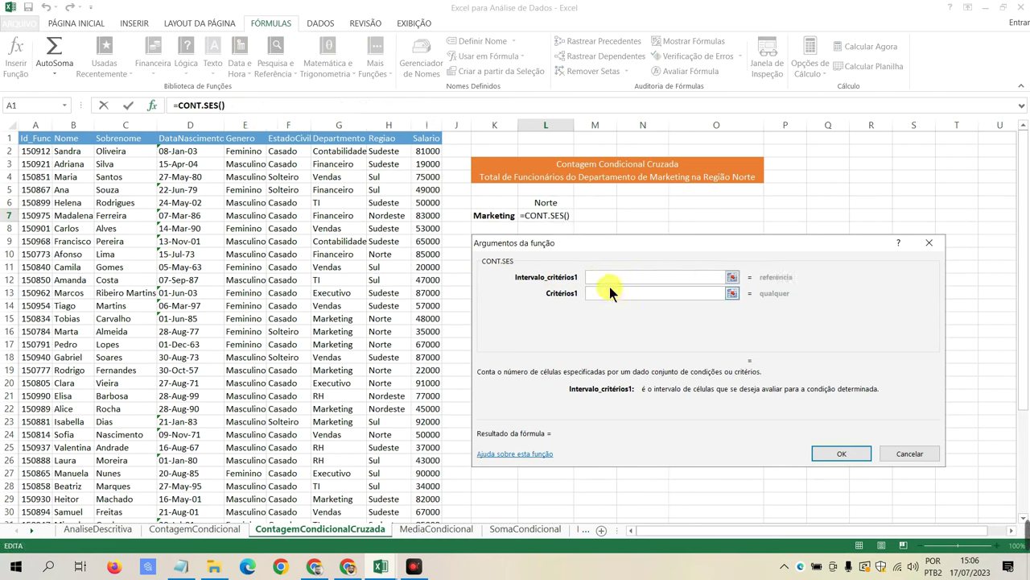
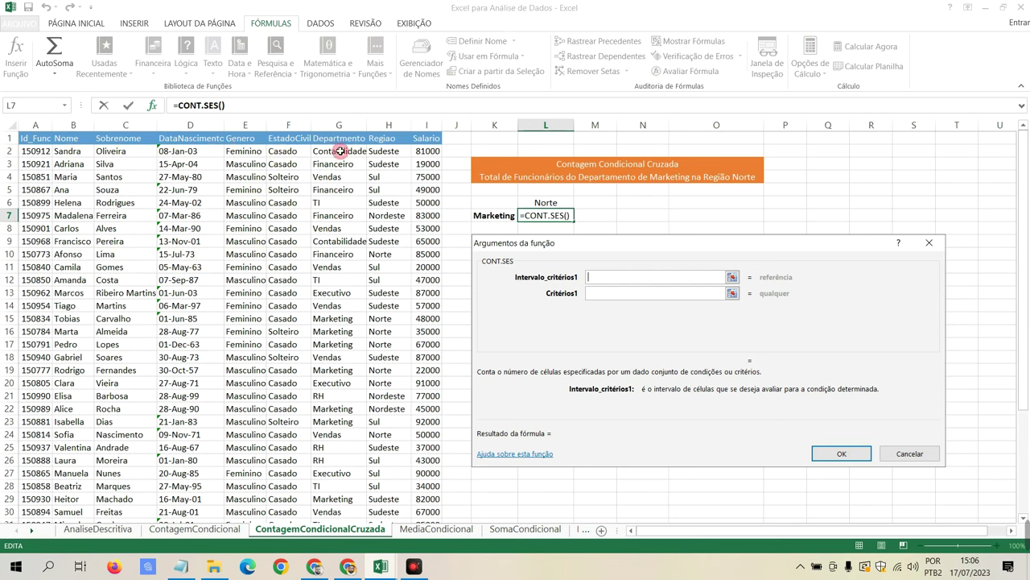
Step: Enter G2:G41 and "Marketing" as the first criteria range and criterion of CONT.SES in L7
{"action": "left_click_drag", "start_coordinate": [340, 153], "coordinate": [343, 550]}
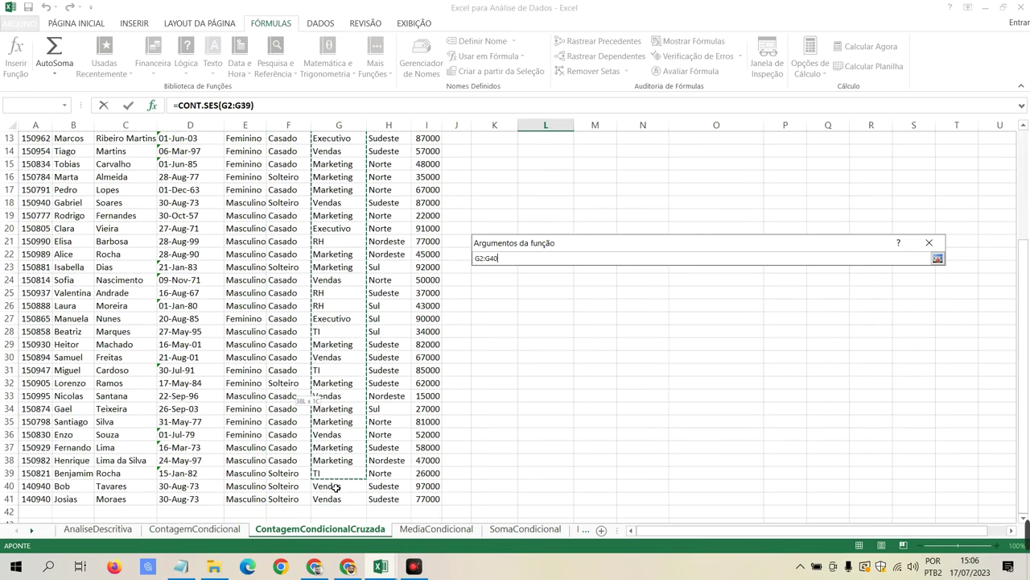
{"action": "left_click_drag", "start_coordinate": [343, 549], "coordinate": [329, 495]}
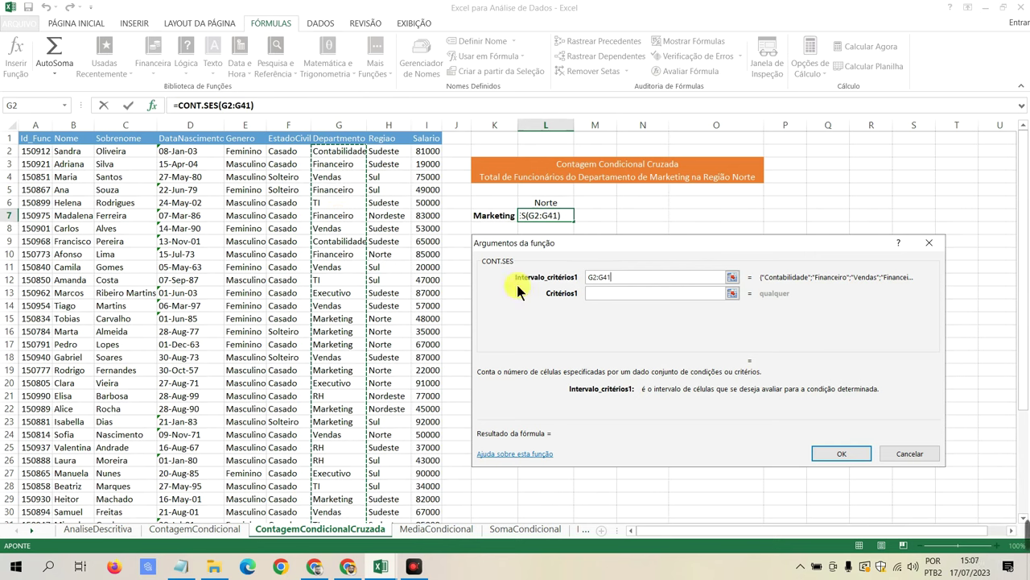
{"action": "left_click", "coordinate": [625, 291]}
{"action": "type", "text": "\"Marketing"}
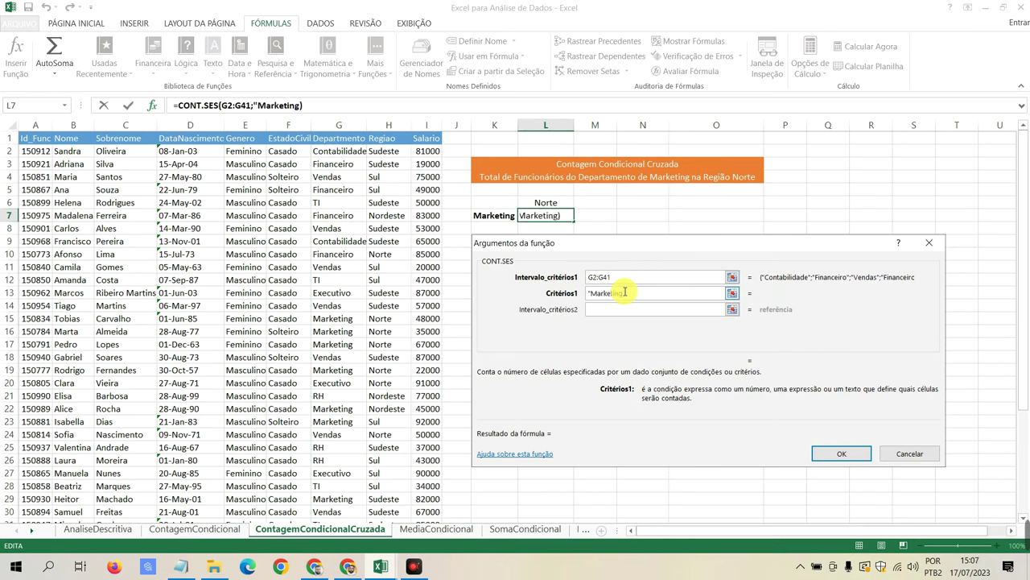
{"action": "type", "text": "\""}
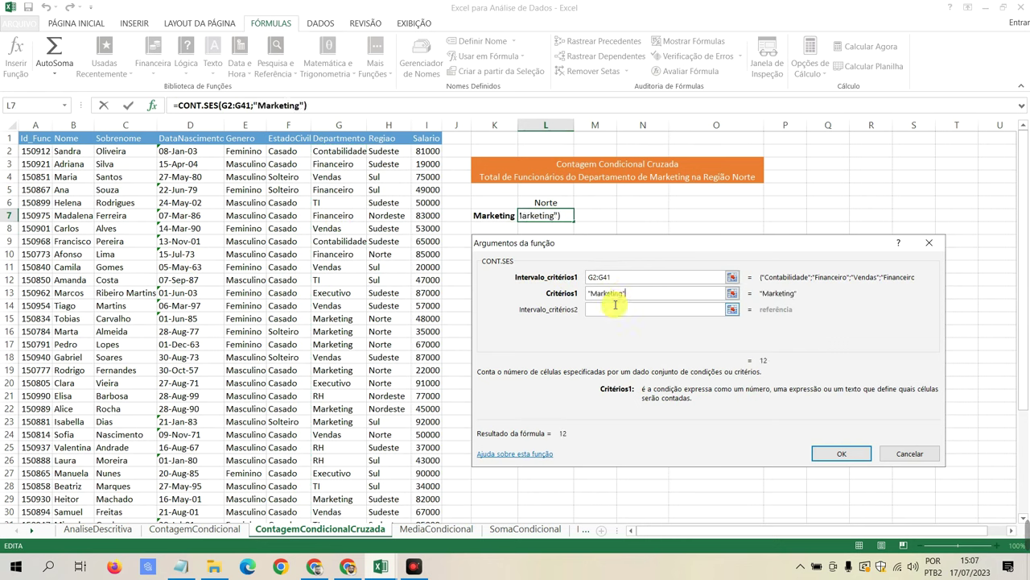
{"action": "left_click", "coordinate": [611, 309]}
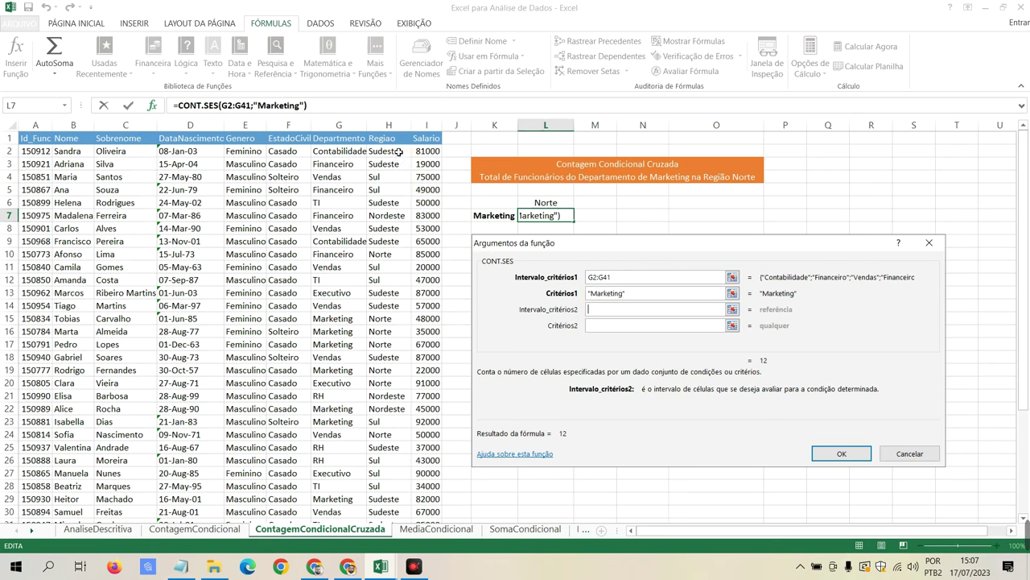
Step: Add H2:H41 as the second criteria range with H10 (Norte) as its criterion, previewing 5
{"action": "mouse_move", "coordinate": [395, 151]}
{"action": "left_mouse_down"}
{"action": "mouse_move", "coordinate": [401, 300]}
{"action": "mouse_move", "coordinate": [386, 551]}
{"action": "left_mouse_up"}
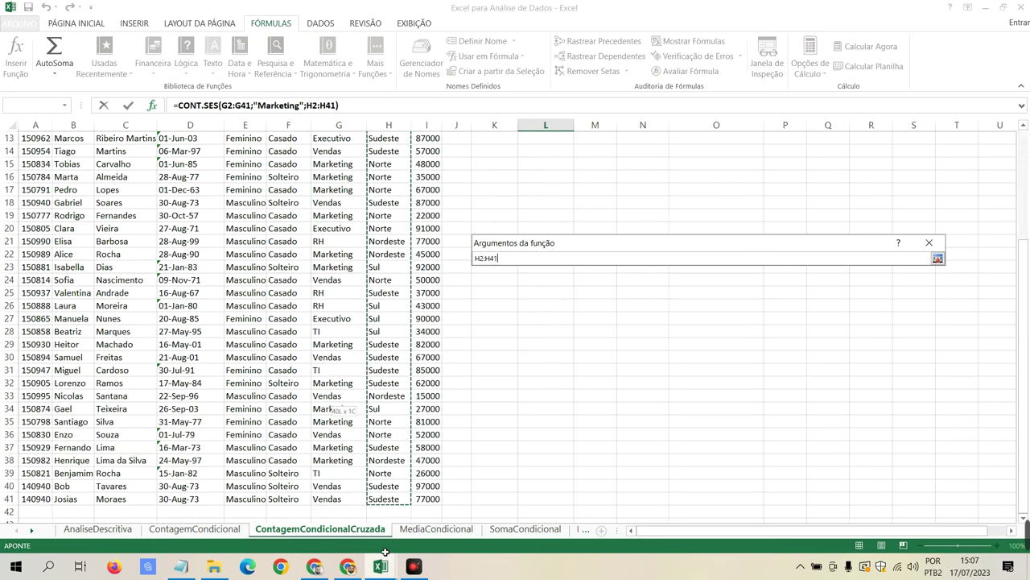
{"action": "left_click_drag", "start_coordinate": [385, 502], "coordinate": [384, 503]}
{"action": "scroll", "coordinate": [620, 209], "scroll_direction": "up", "scroll_amount": 4}
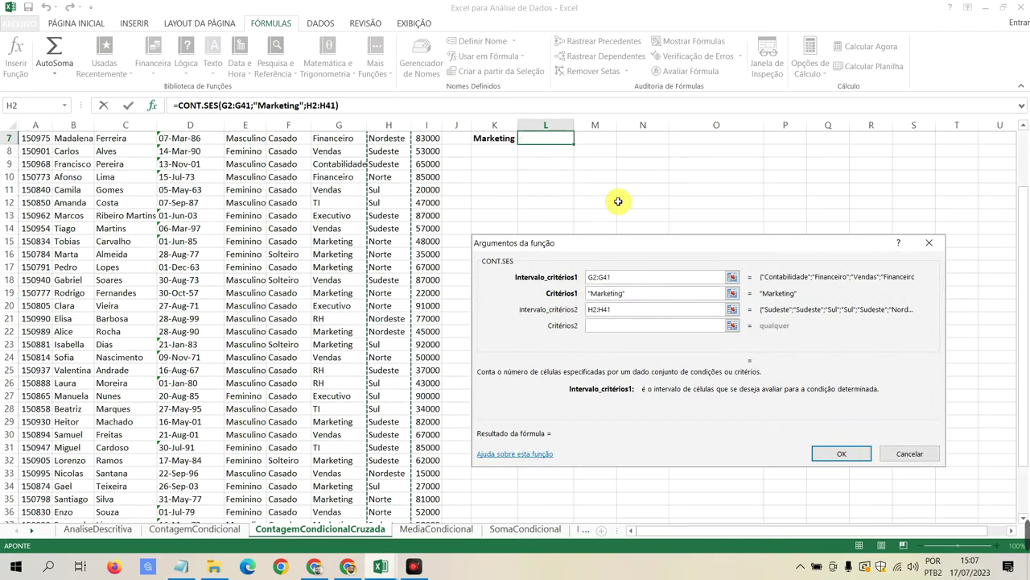
{"action": "left_click", "coordinate": [612, 325]}
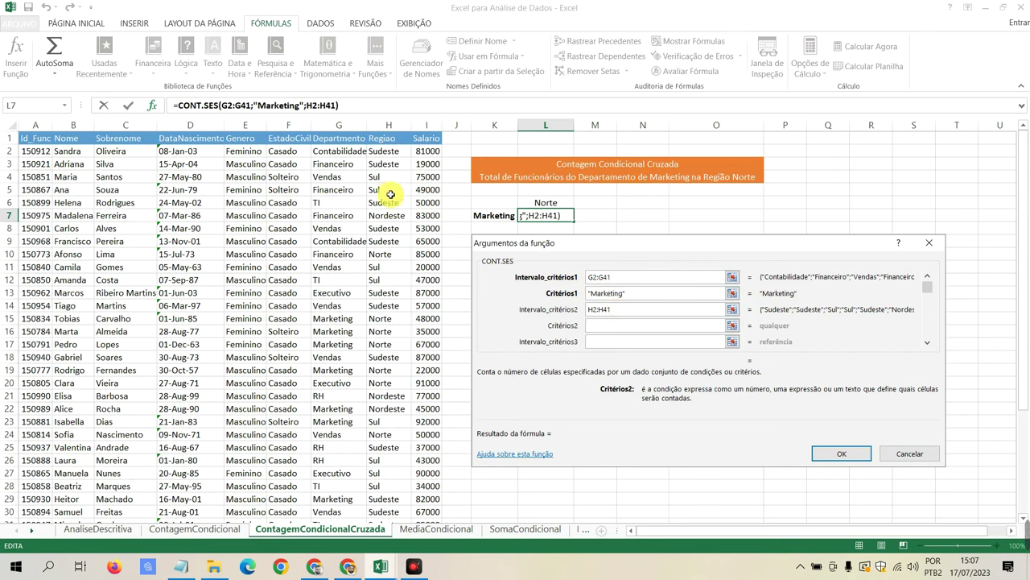
{"action": "left_click", "coordinate": [391, 255]}
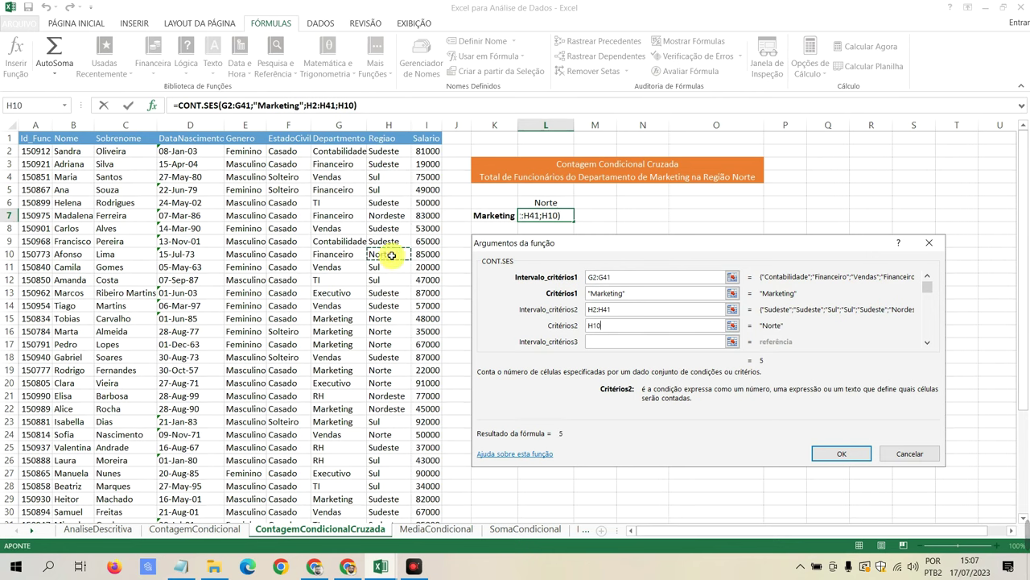
Step: Confirm the L7 count formula, then replace its H10 criterion with "Norte"
{"action": "left_click", "coordinate": [841, 453]}
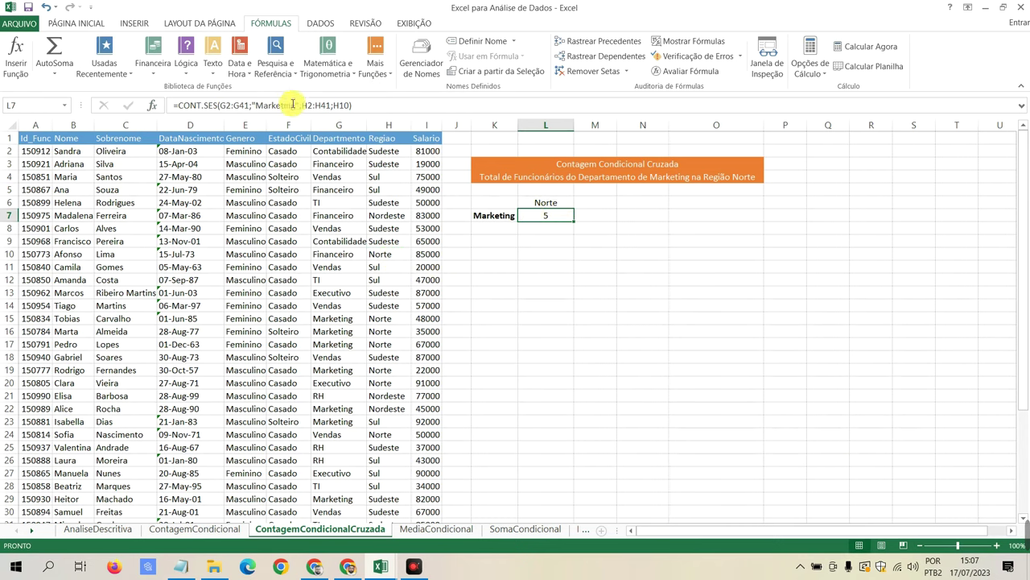
{"action": "left_click", "coordinate": [228, 105]}
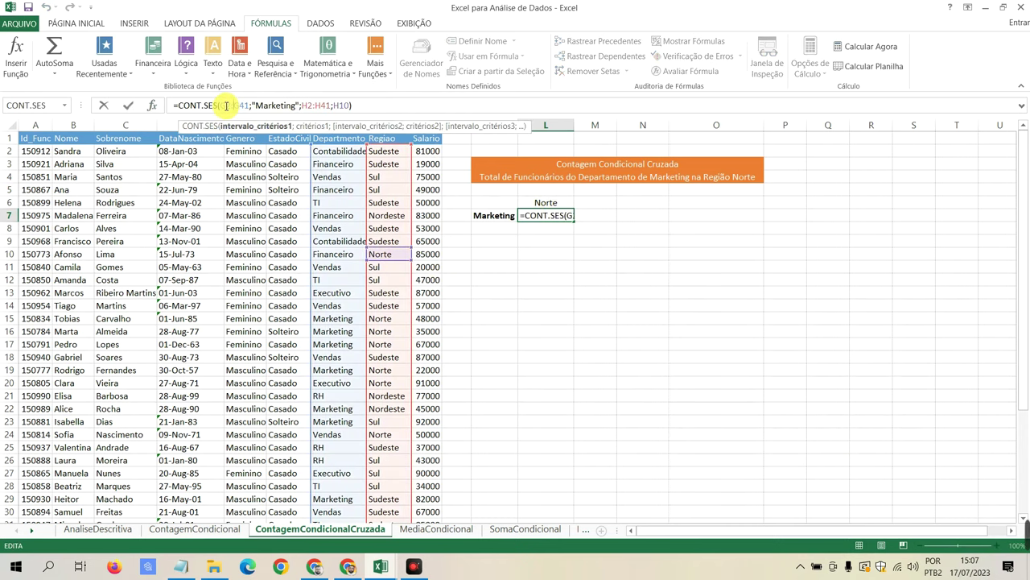
{"action": "left_click_drag", "start_coordinate": [233, 106], "coordinate": [250, 105]}
{"action": "double_click", "coordinate": [224, 106]}
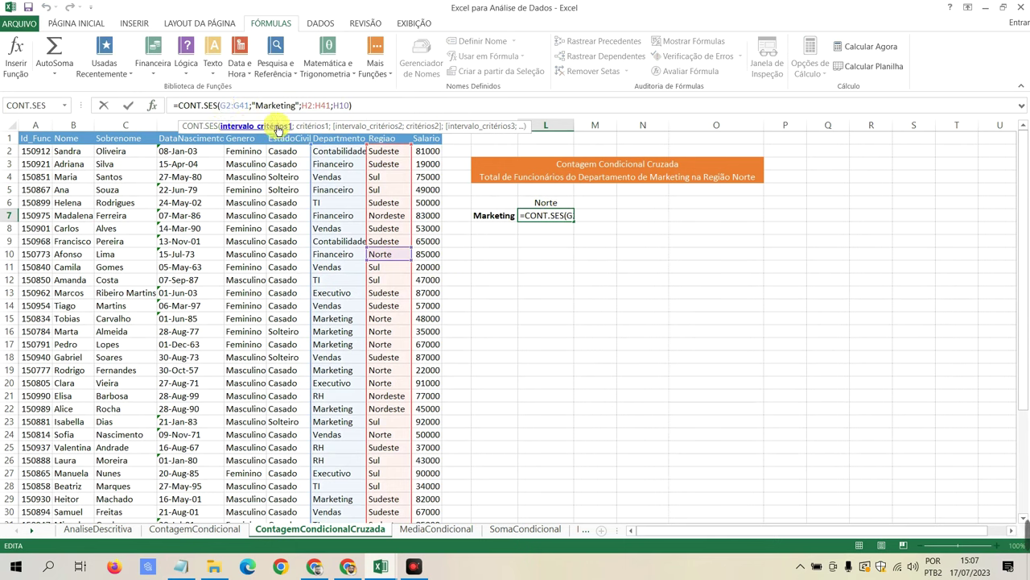
{"action": "left_click", "coordinate": [271, 104]}
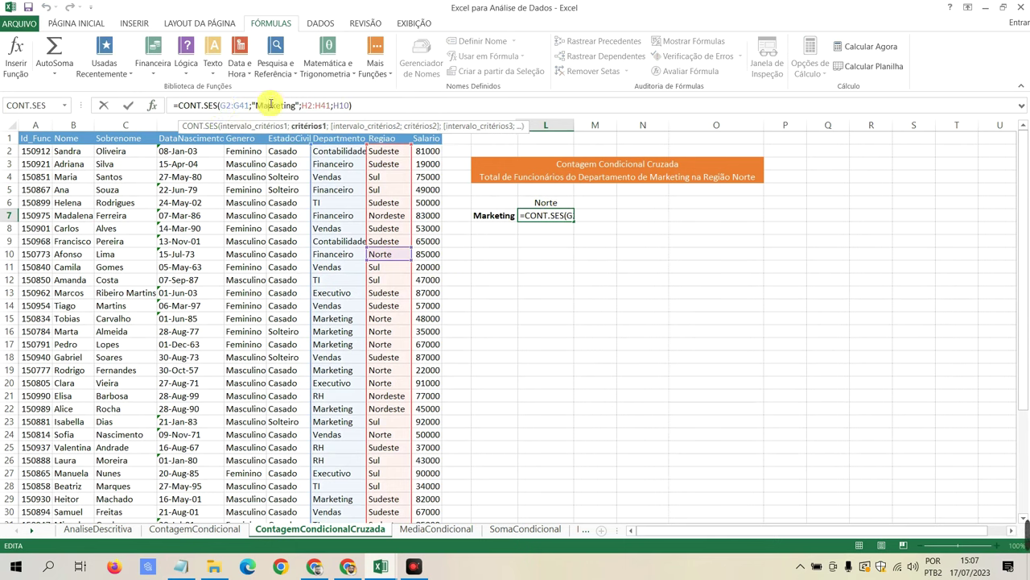
{"action": "left_click", "coordinate": [320, 106]}
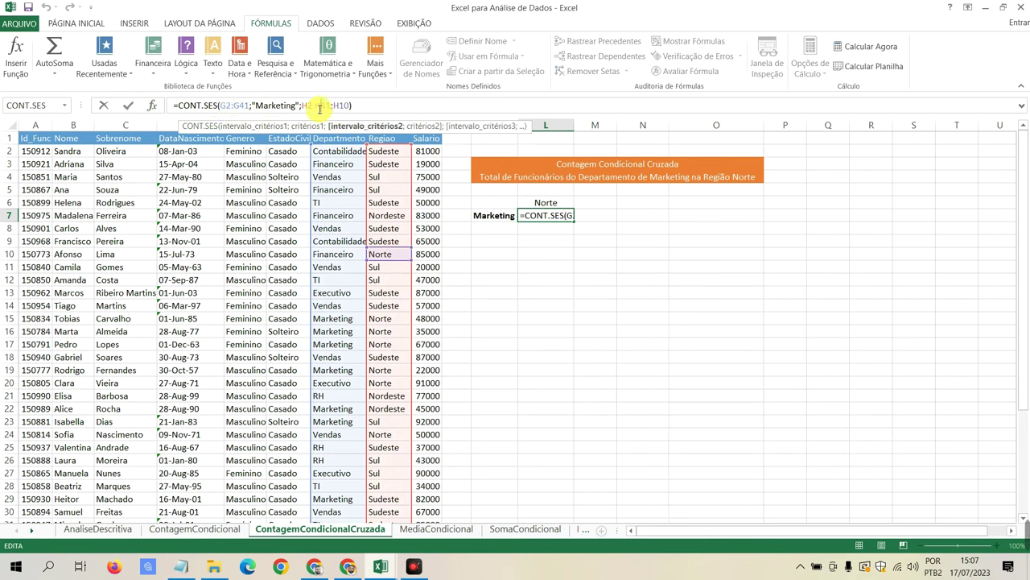
{"action": "left_click", "coordinate": [342, 106]}
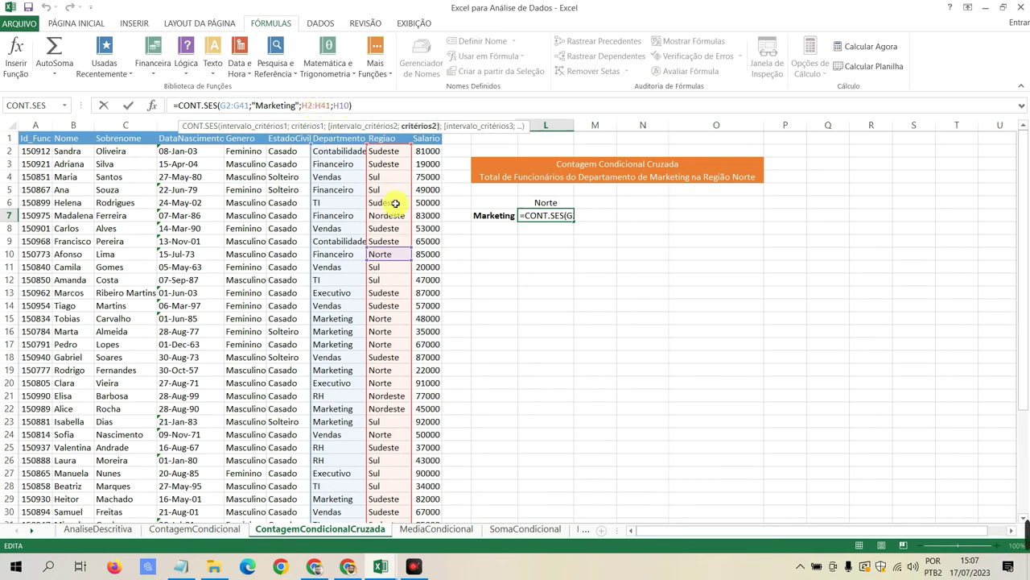
{"action": "double_click", "coordinate": [337, 105]}
{"action": "type", "text": "\"Nort"}
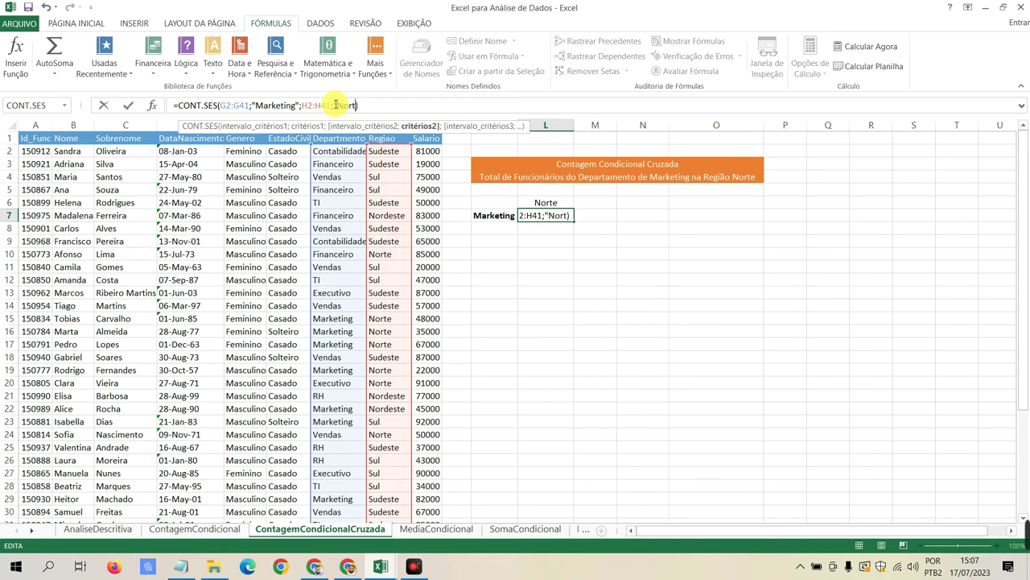
{"action": "type", "text": "e\""}
{"action": "key", "text": "Return"}
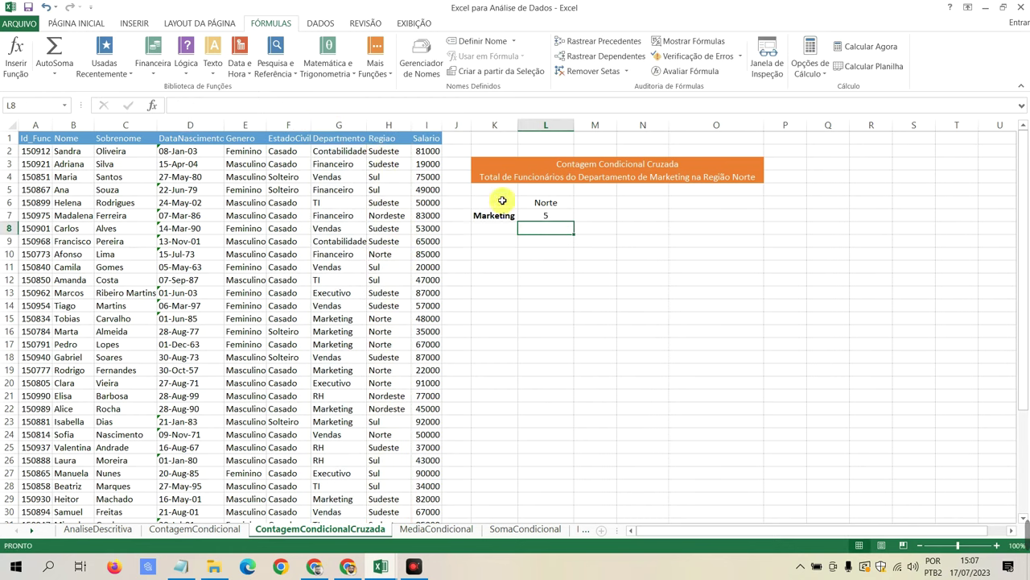
Step: Recheck L7's "Marketing" and "Norte" criteria, leaving the count at 5
{"action": "left_click", "coordinate": [531, 215]}
{"action": "left_click", "coordinate": [340, 105]}
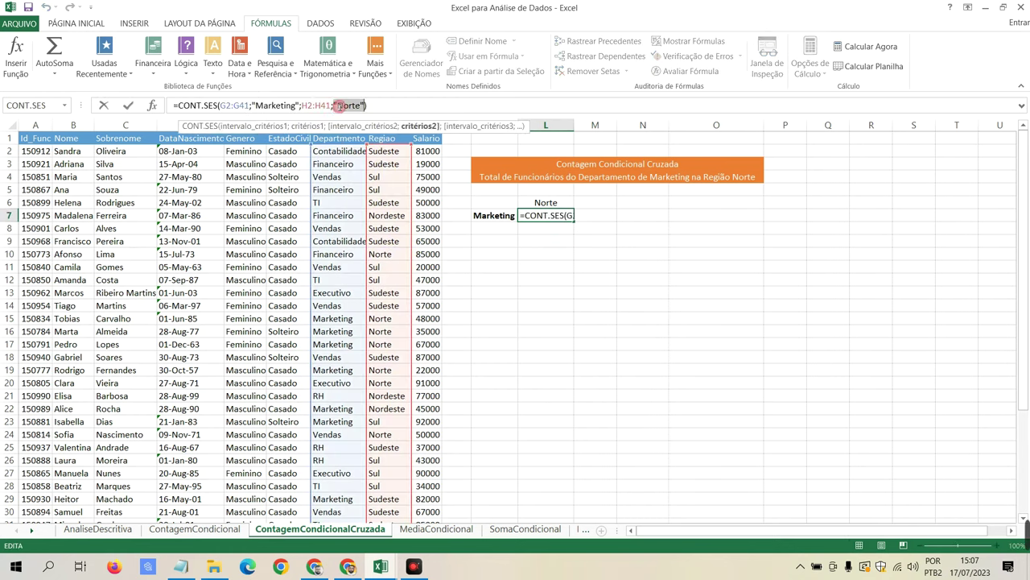
{"action": "double_click", "coordinate": [278, 104]}
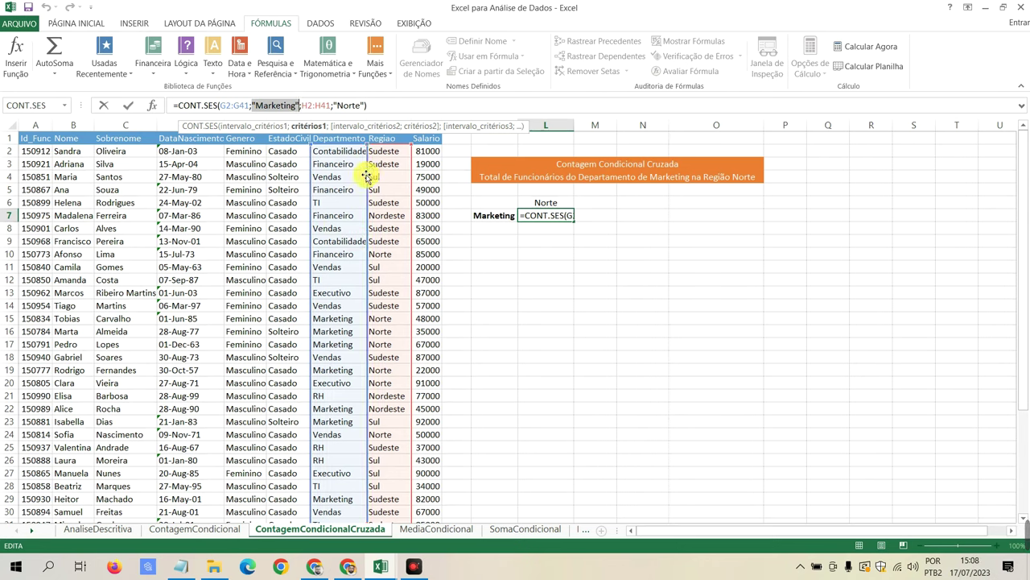
{"action": "double_click", "coordinate": [352, 106]}
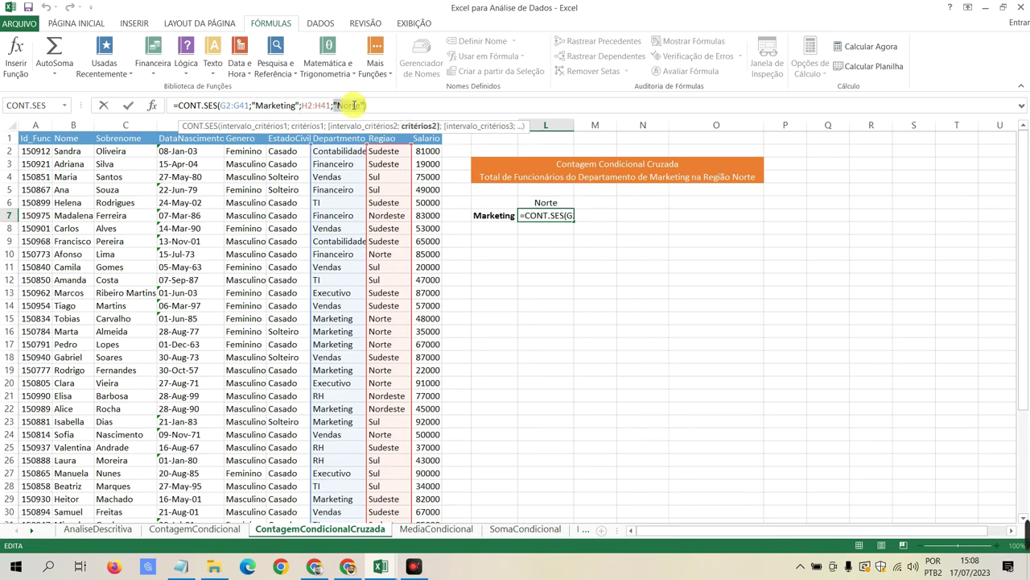
{"action": "double_click", "coordinate": [272, 105]}
{"action": "key", "text": "ctrl+Return"}
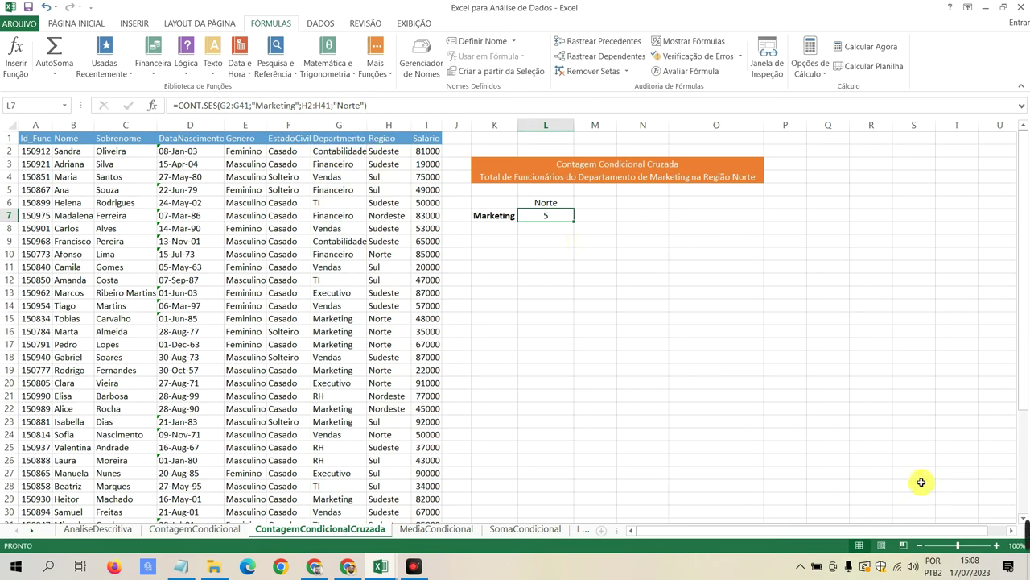
{"action": "left_click", "coordinate": [743, 534]}
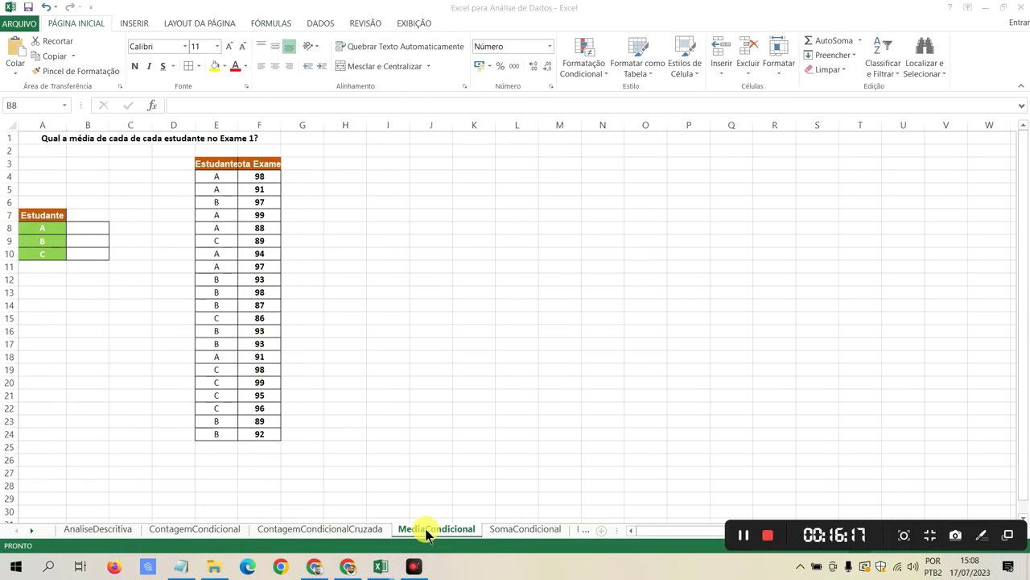
{"action": "left_click", "coordinate": [298, 195]}
{"action": "left_click", "coordinate": [379, 202]}
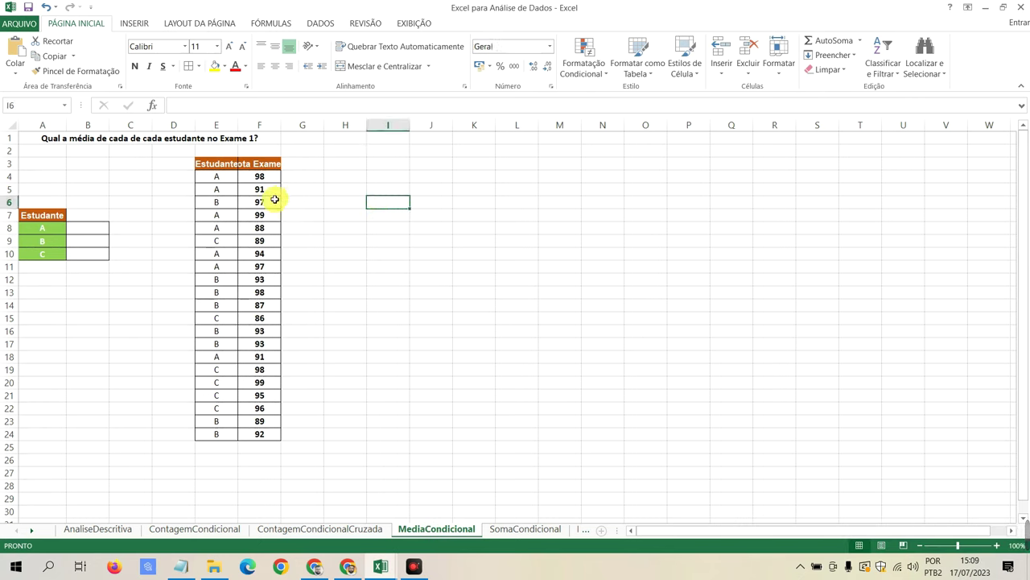
{"action": "left_click", "coordinate": [260, 178]}
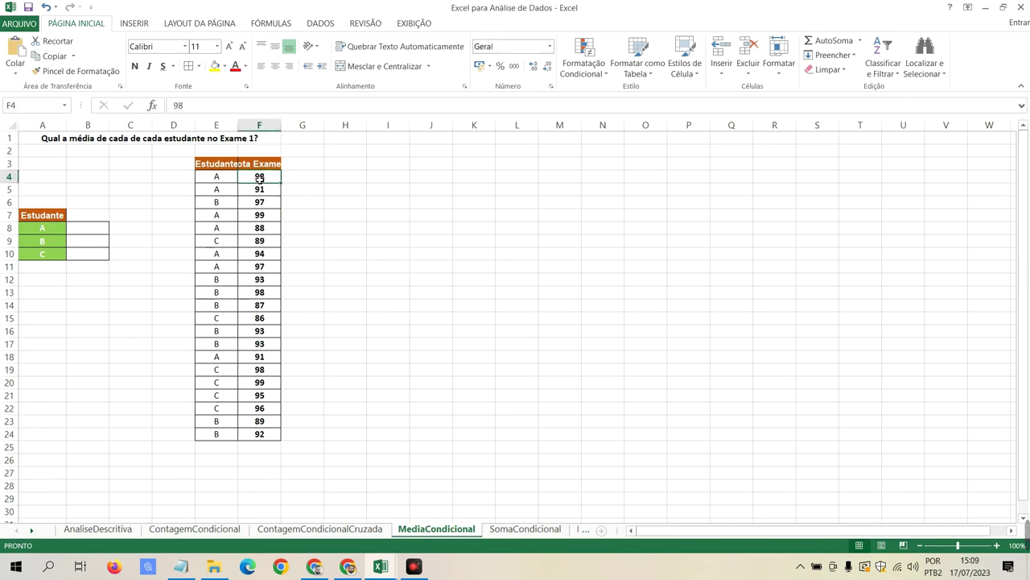
{"action": "left_click", "coordinate": [284, 268]}
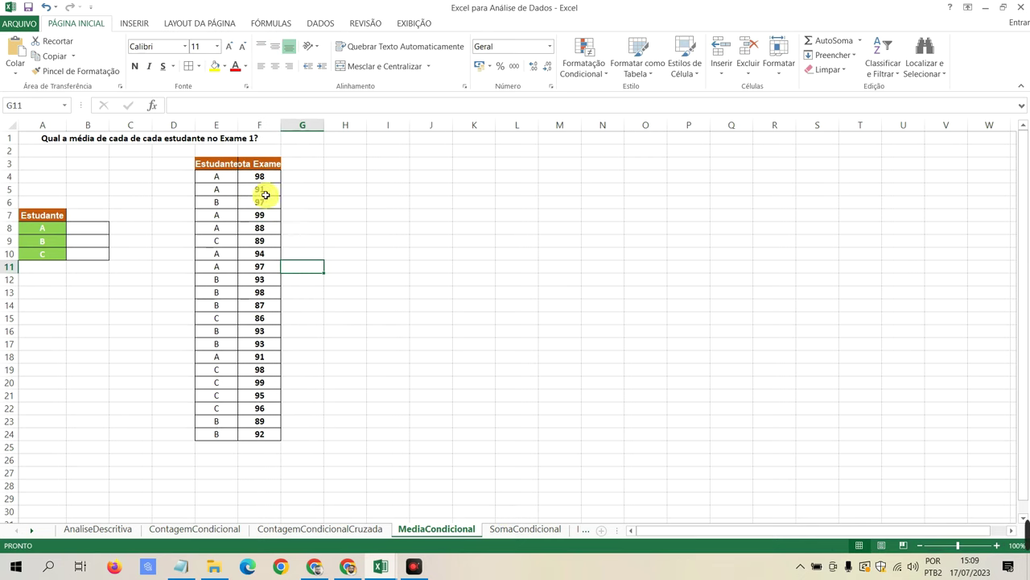
{"action": "double_click", "coordinate": [237, 124]}
{"action": "double_click", "coordinate": [286, 124]}
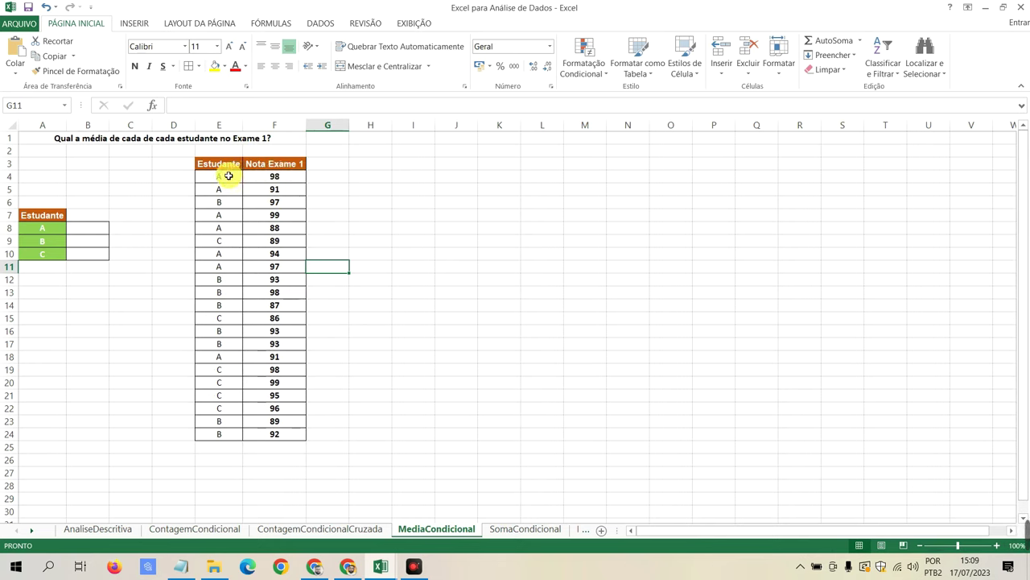
{"action": "mouse_move", "coordinate": [228, 176]}
{"action": "left_mouse_down"}
{"action": "mouse_move", "coordinate": [263, 190]}
{"action": "mouse_move", "coordinate": [274, 228]}
{"action": "left_mouse_up"}
{"action": "left_click", "coordinate": [233, 213]}
{"action": "left_click_drag", "start_coordinate": [230, 253], "coordinate": [284, 269]}
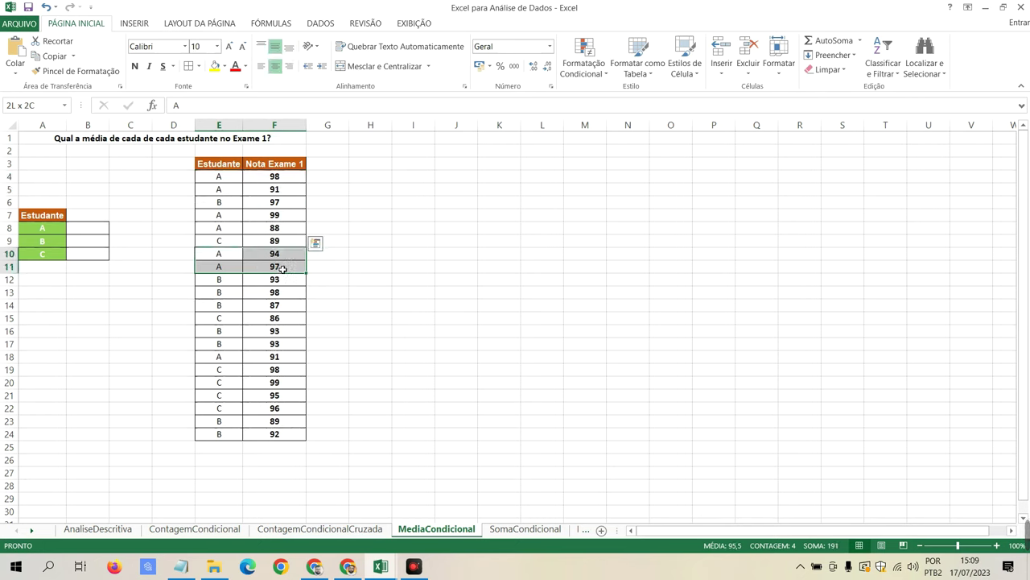
{"action": "left_click", "coordinate": [240, 283]}
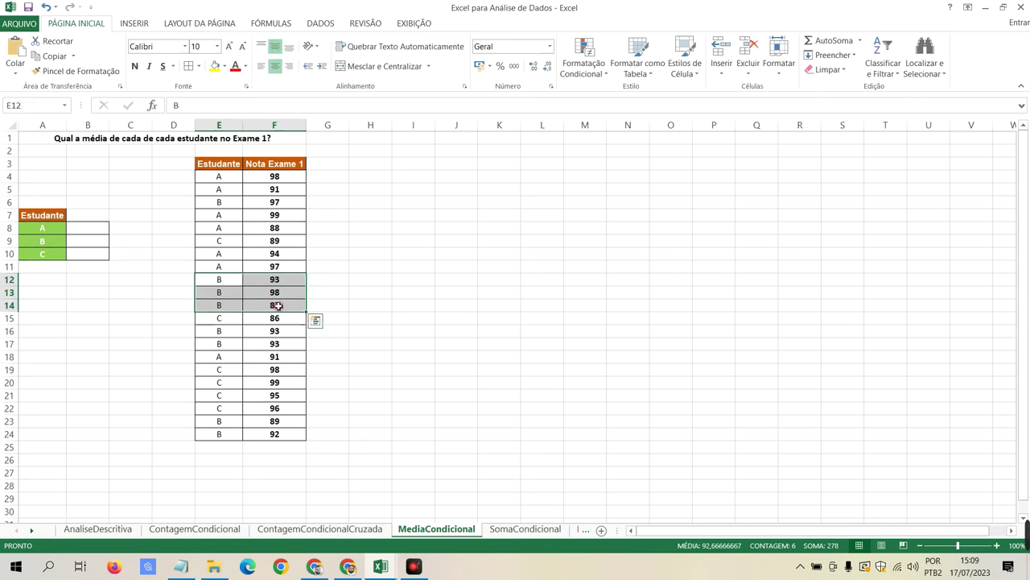
{"action": "left_click_drag", "start_coordinate": [222, 318], "coordinate": [278, 318]}
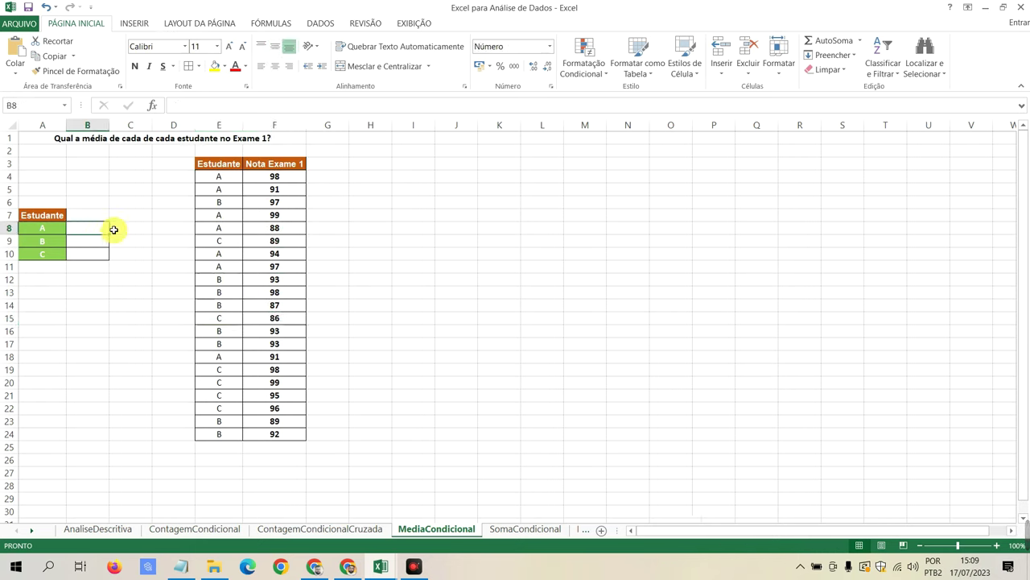
{"action": "left_click_drag", "start_coordinate": [273, 175], "coordinate": [288, 437]}
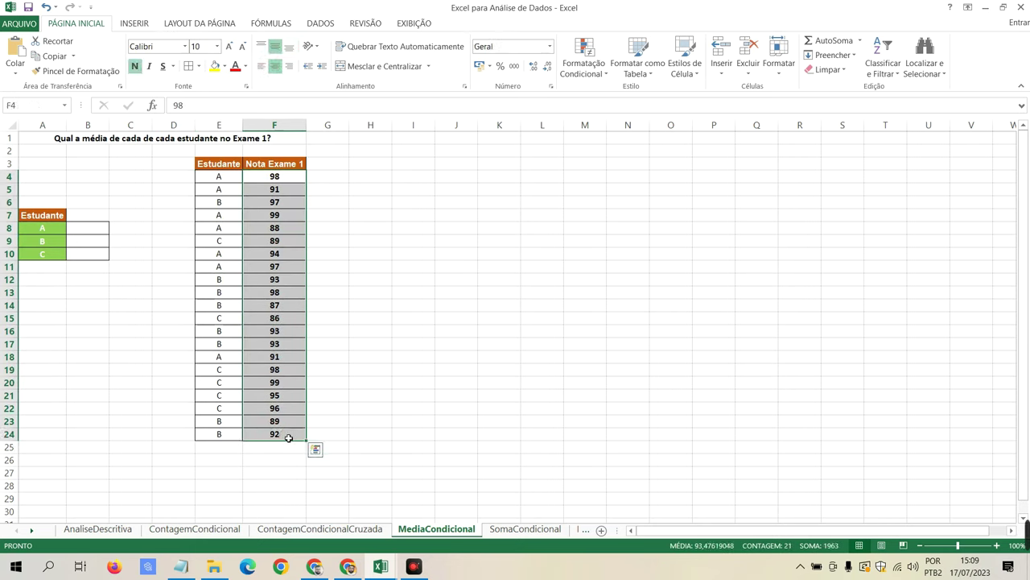
{"action": "left_click", "coordinate": [87, 227]}
{"action": "left_click", "coordinate": [41, 225]}
{"action": "left_click", "coordinate": [86, 241]}
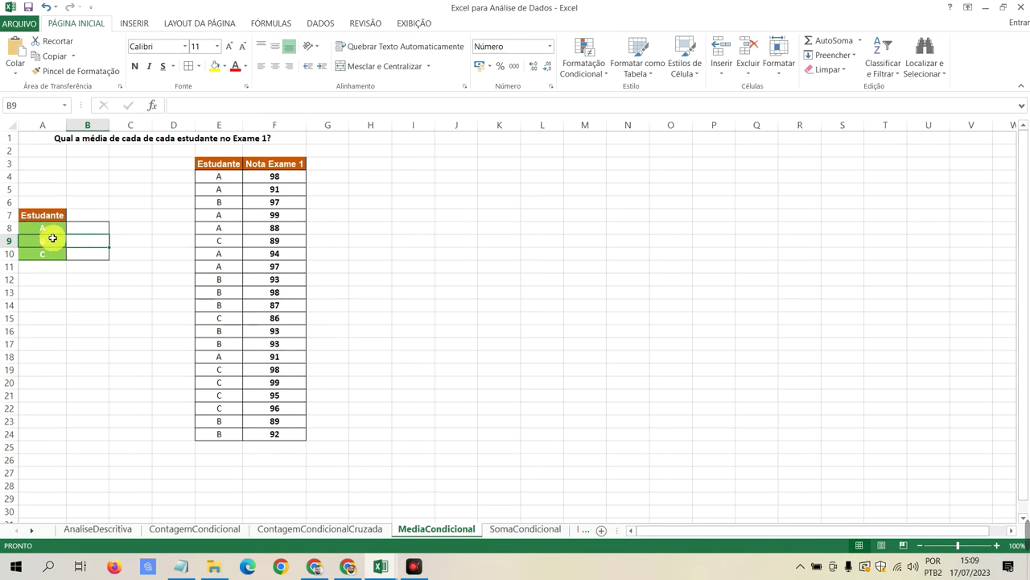
{"action": "left_click", "coordinate": [48, 239]}
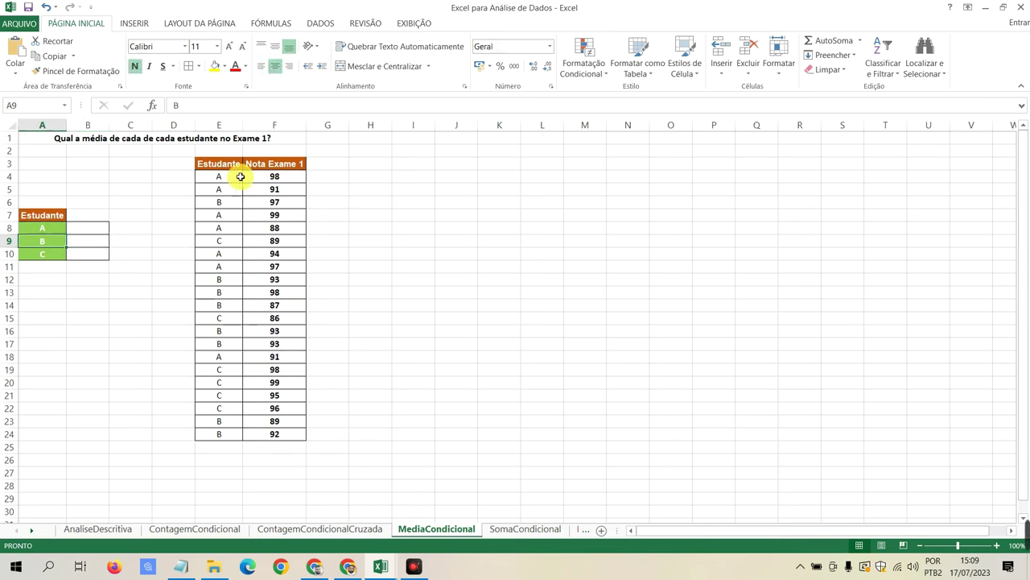
{"action": "left_click_drag", "start_coordinate": [241, 177], "coordinate": [276, 191]}
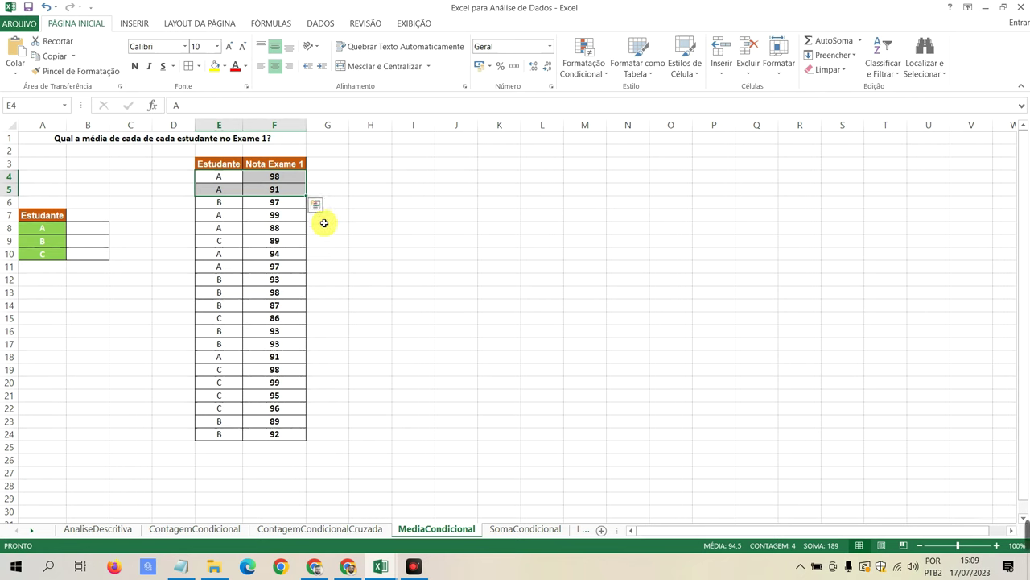
{"action": "left_click_drag", "start_coordinate": [234, 254], "coordinate": [254, 256]}
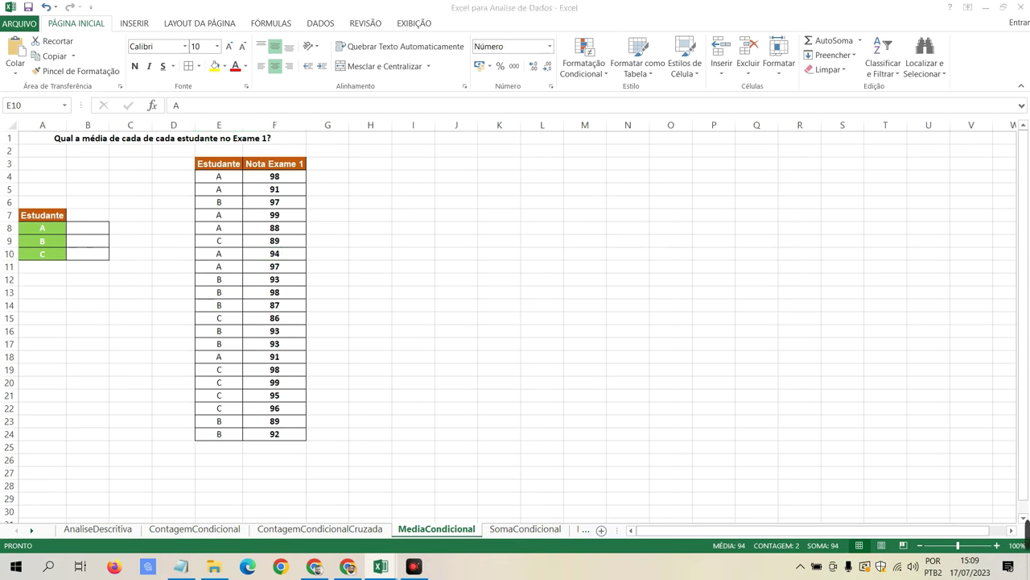
{"action": "left_click", "coordinate": [88, 226]}
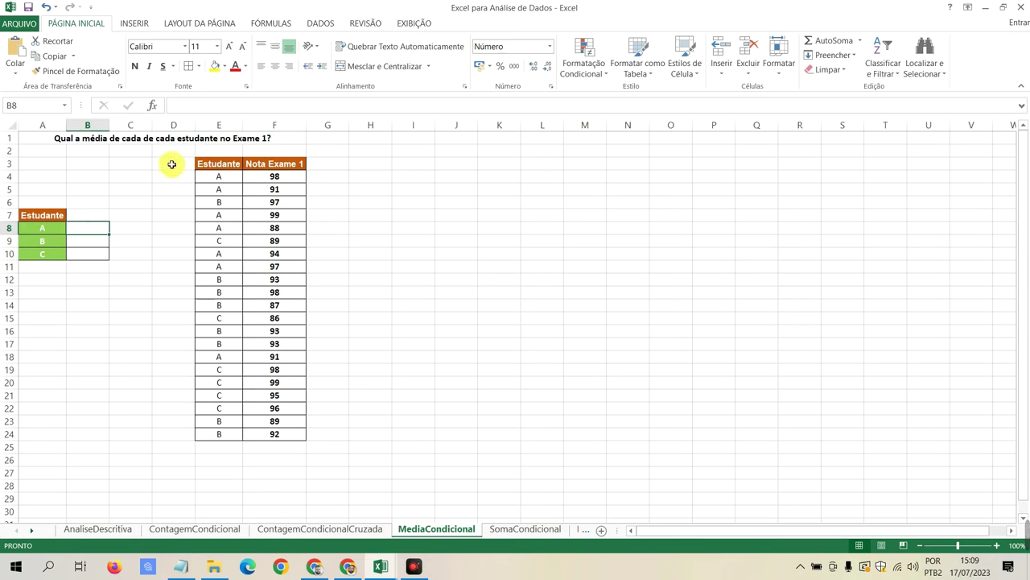
Step: Enter =MÉDIASE(E4:E24;A8;F4:F24) in B8 for student A's Exam 1 average, giving 94,00
{"action": "type", "text": "=me"}
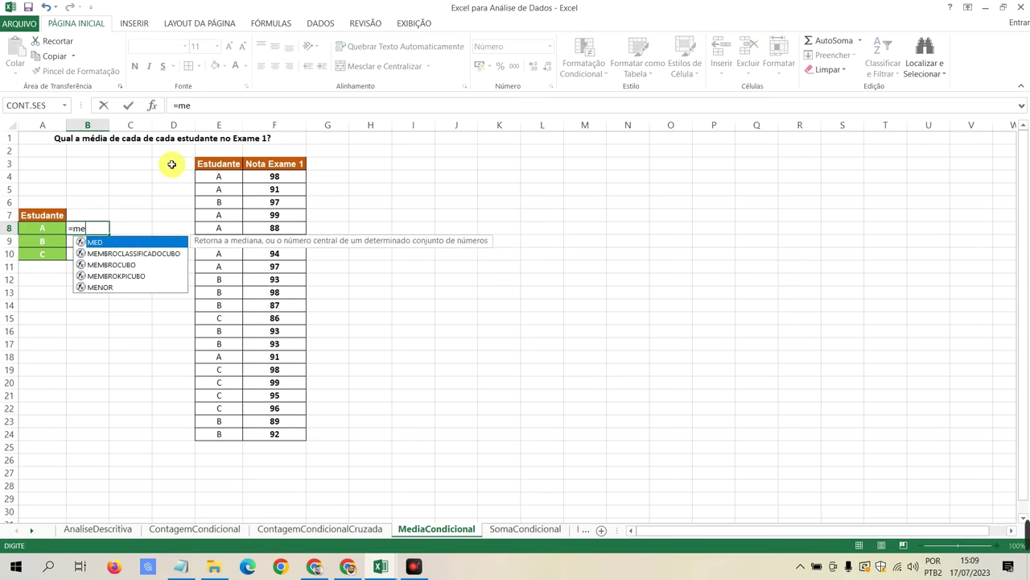
{"action": "key", "text": "BackSpace"}
{"action": "type", "text": "édi"}
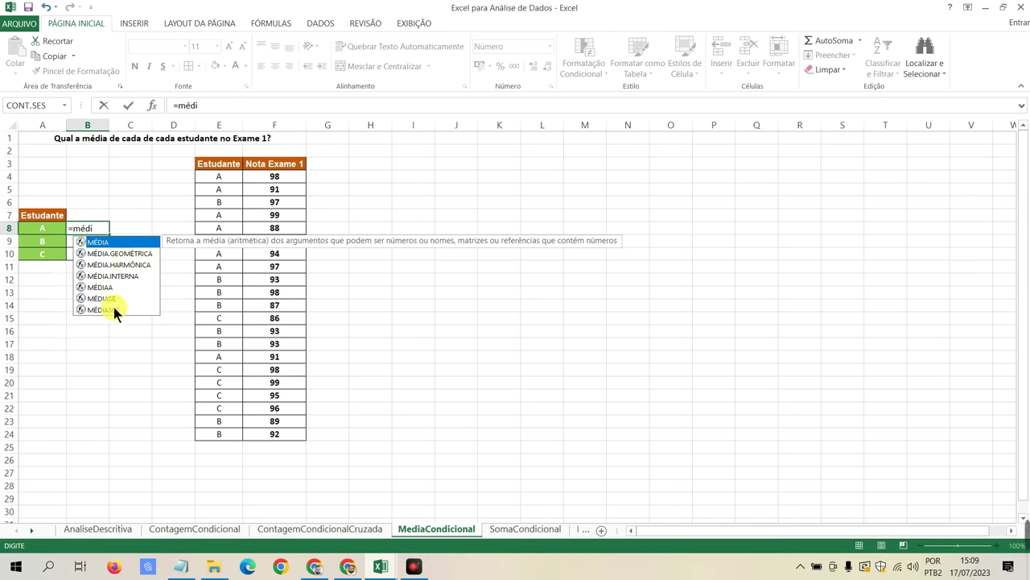
{"action": "left_click", "coordinate": [112, 299]}
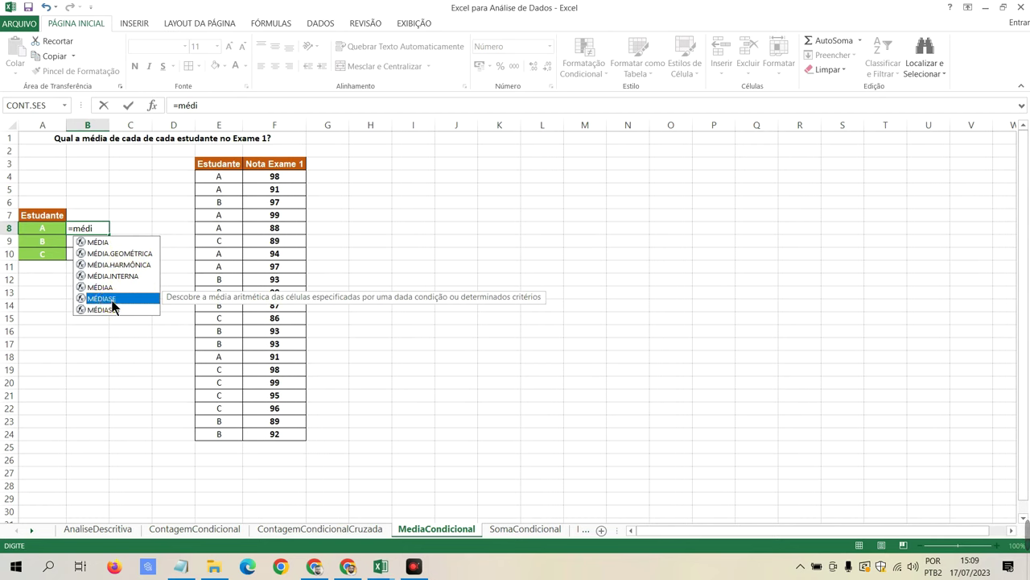
{"action": "double_click", "coordinate": [111, 301]}
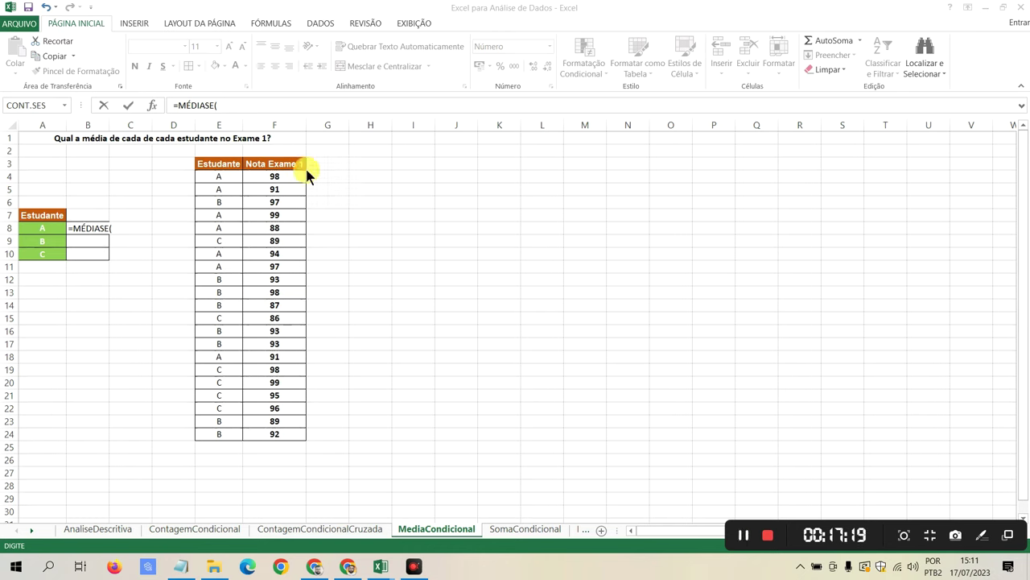
{"action": "left_click", "coordinate": [252, 103]}
{"action": "left_click", "coordinate": [232, 105]}
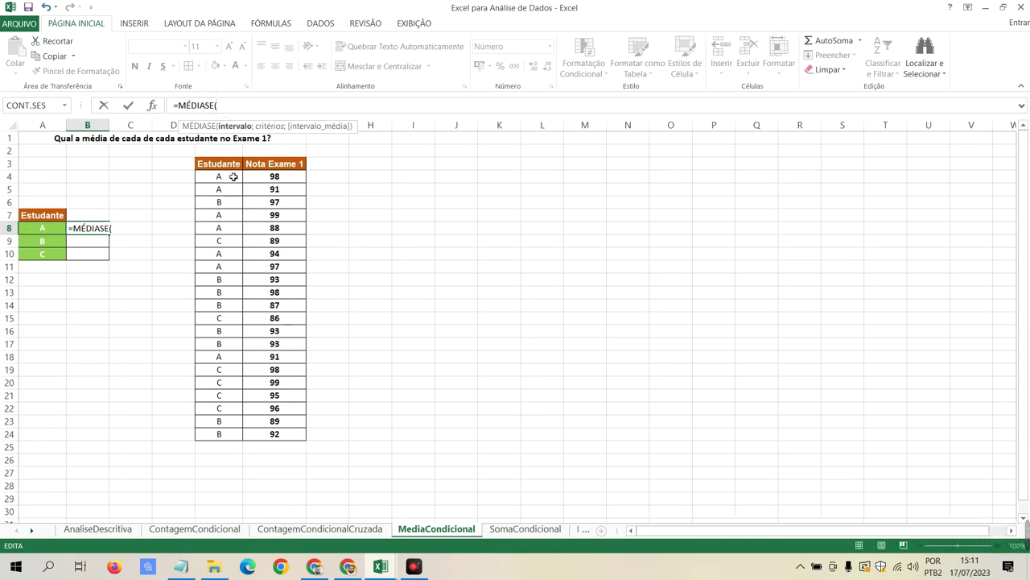
{"action": "left_click_drag", "start_coordinate": [219, 176], "coordinate": [214, 439]}
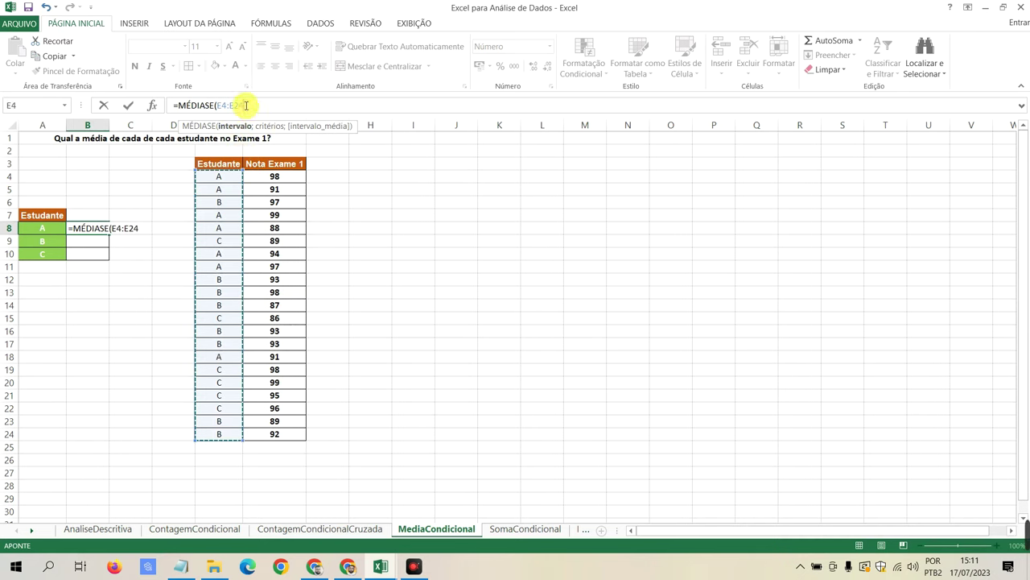
{"action": "type", "text": ";"}
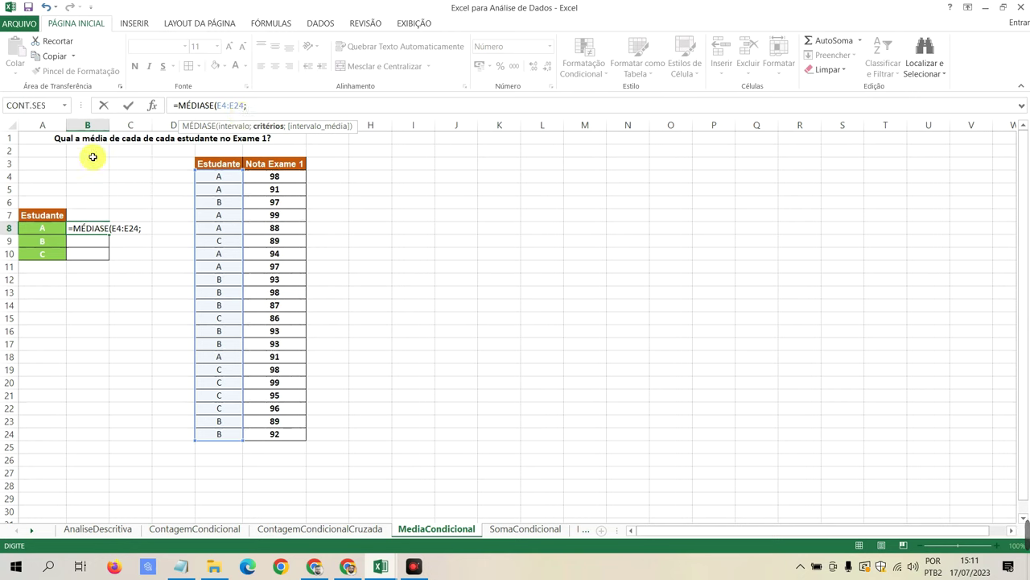
{"action": "left_click", "coordinate": [44, 229]}
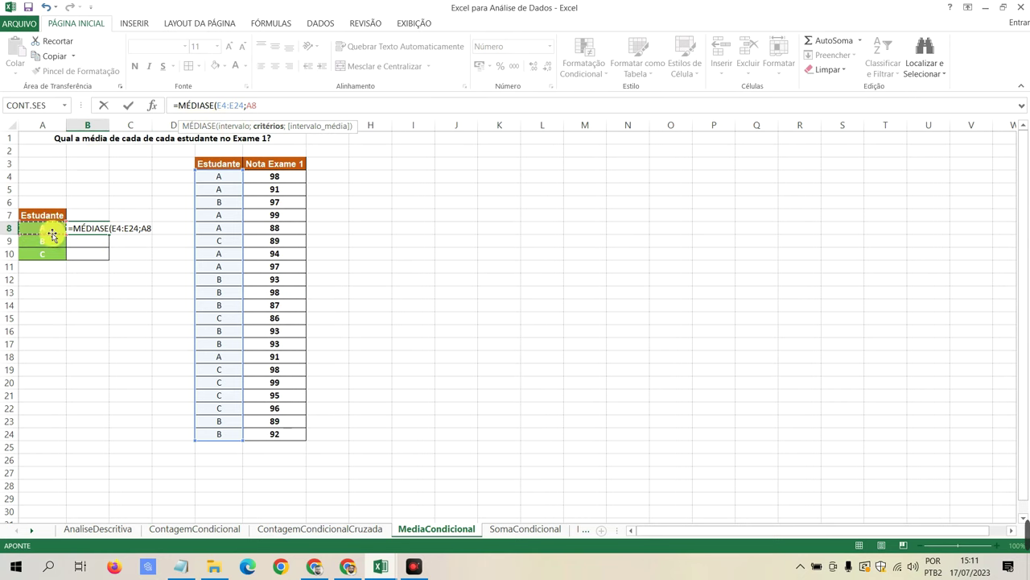
{"action": "type", "text": ";"}
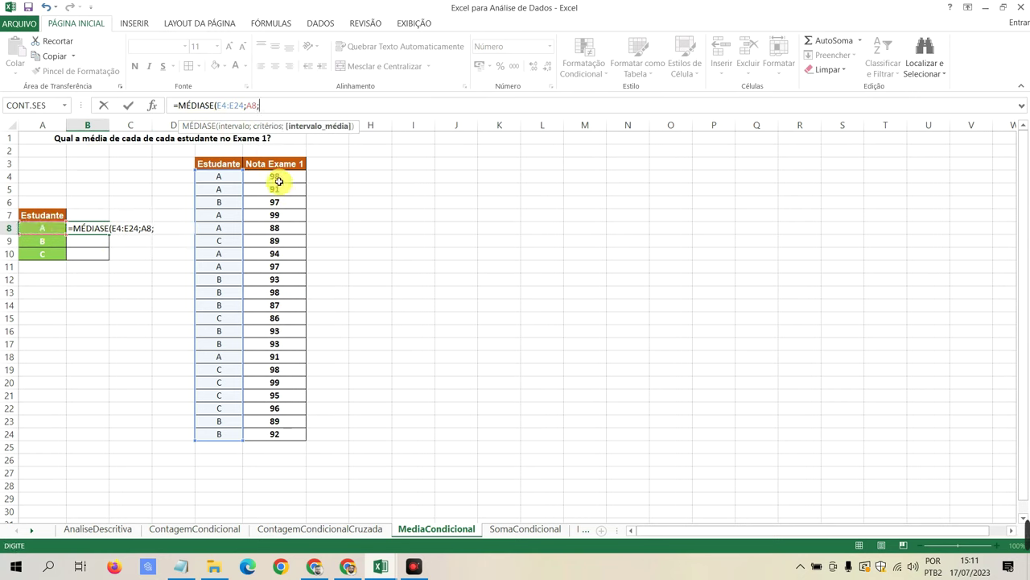
{"action": "mouse_move", "coordinate": [277, 178]}
{"action": "left_mouse_down"}
{"action": "mouse_move", "coordinate": [288, 299]}
{"action": "mouse_move", "coordinate": [279, 435]}
{"action": "left_mouse_up"}
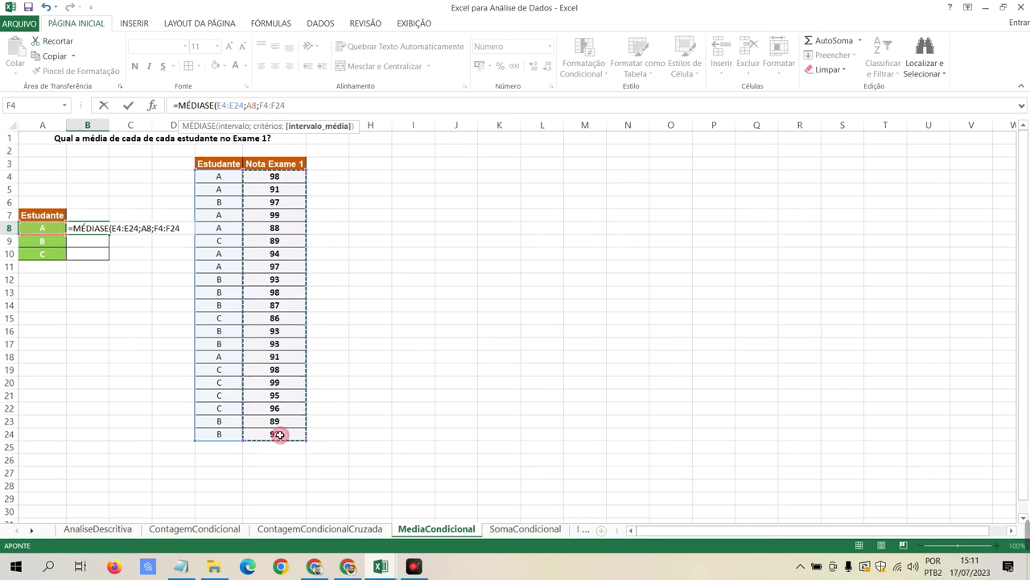
{"action": "left_click", "coordinate": [294, 107]}
{"action": "type", "text": ")"}
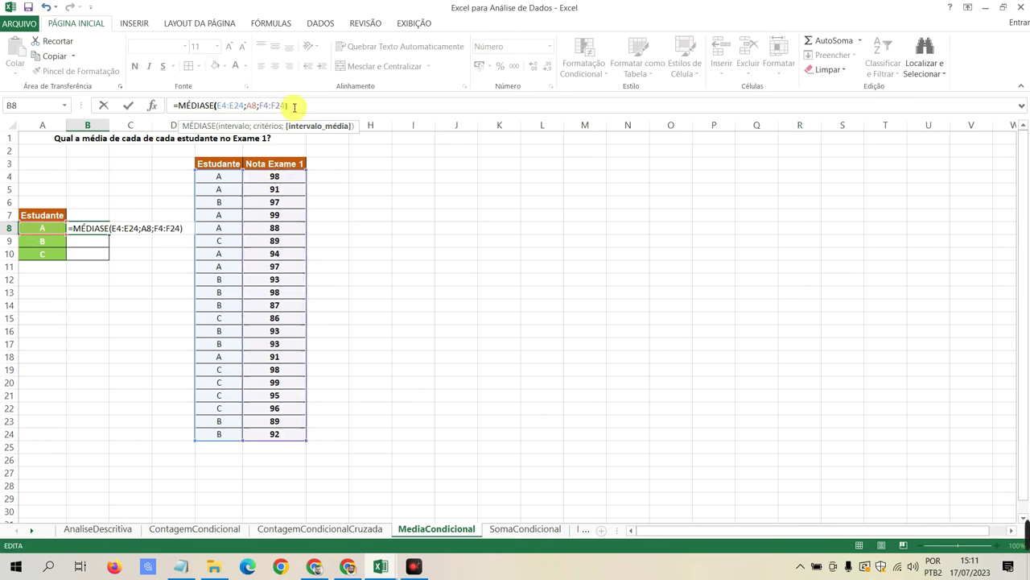
{"action": "key", "text": "Return"}
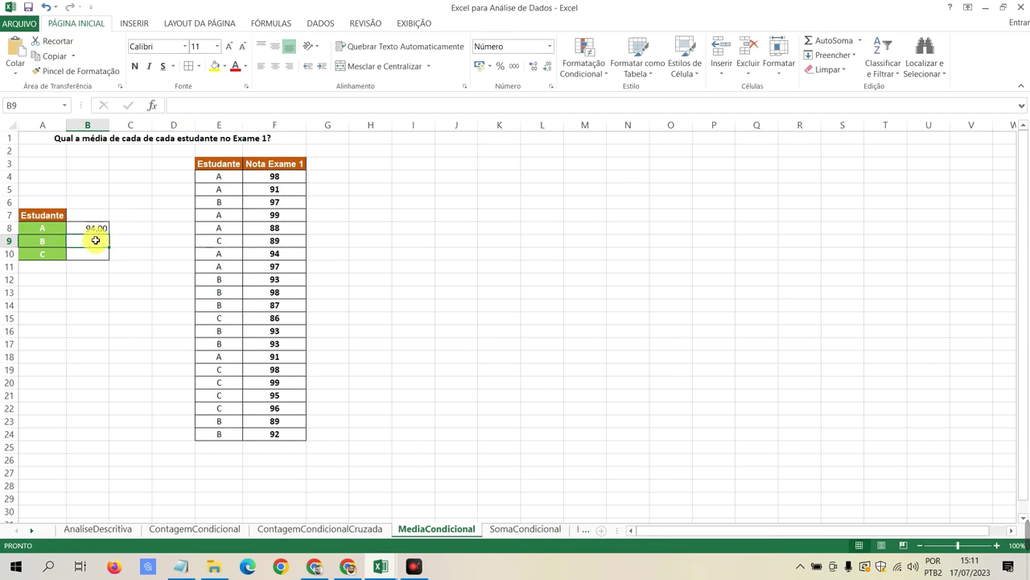
Step: Enter =MÉDIASE(E4:E24;A9;F4:F24) in B9 for student B's average, giving 92,75
{"action": "left_click", "coordinate": [89, 229]}
{"action": "left_click", "coordinate": [87, 241]}
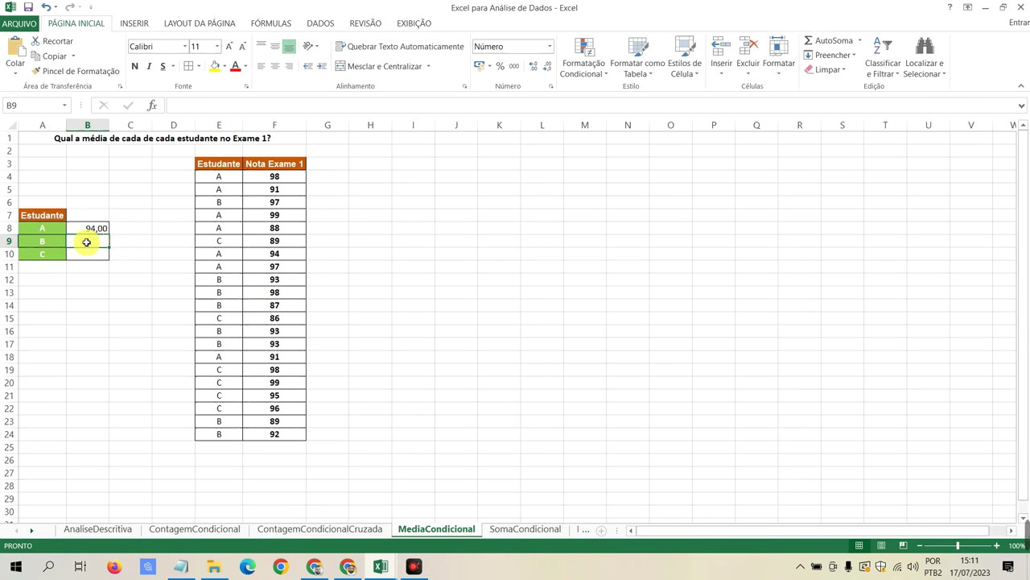
{"action": "type", "text": "="}
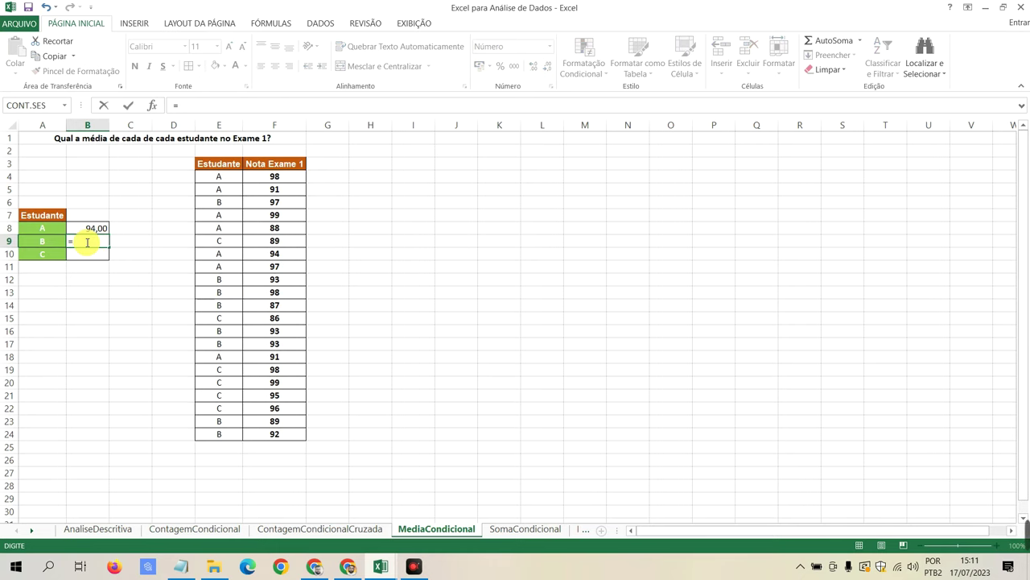
{"action": "type", "text": "m"}
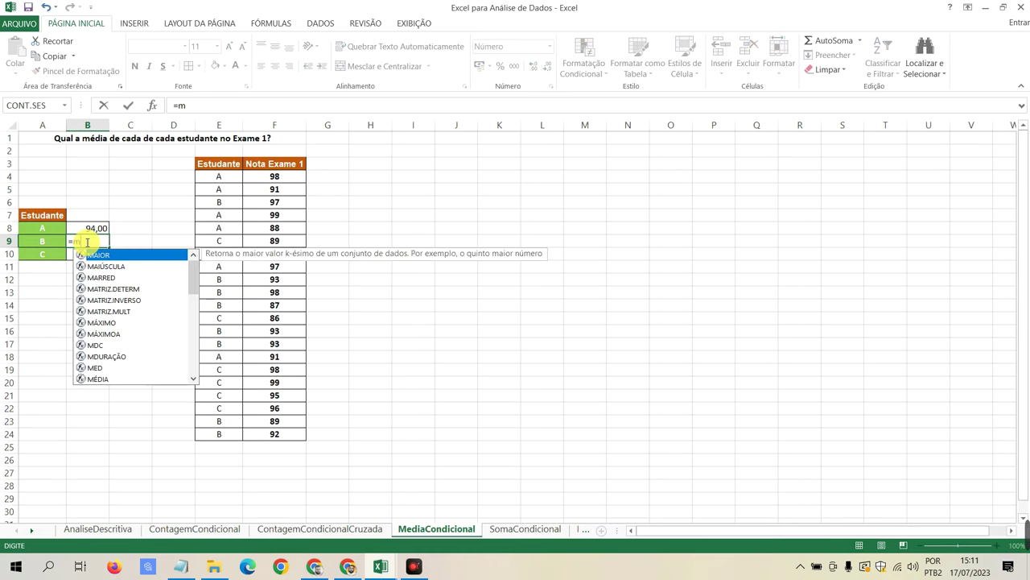
{"action": "type", "text": "édia"}
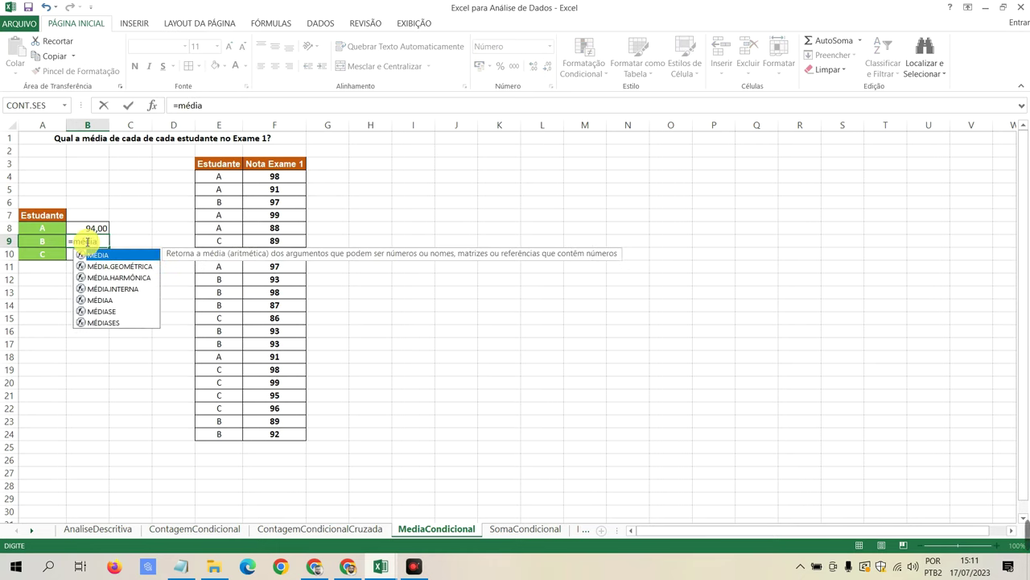
{"action": "double_click", "coordinate": [109, 312]}
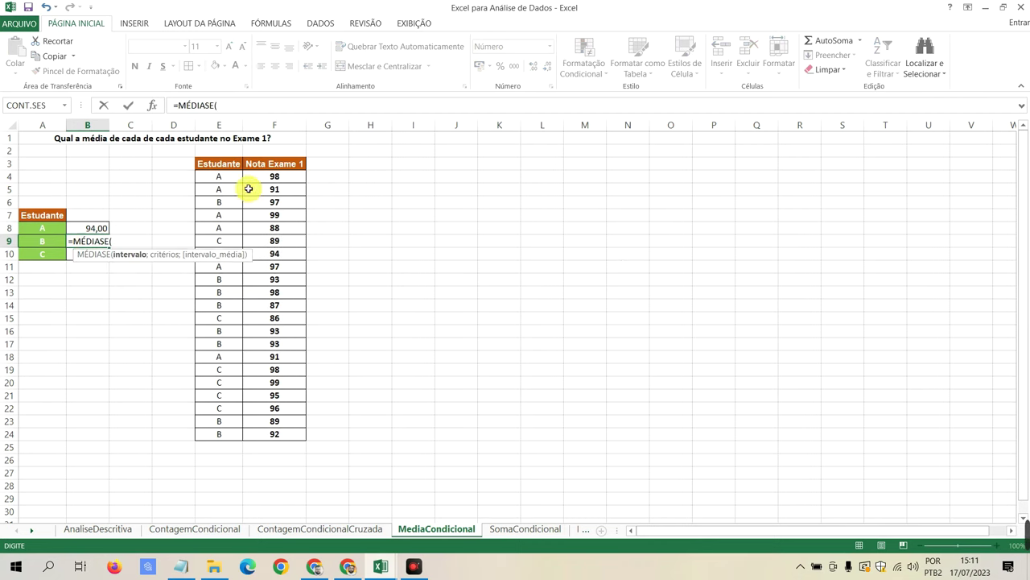
{"action": "left_click_drag", "start_coordinate": [232, 177], "coordinate": [220, 434]}
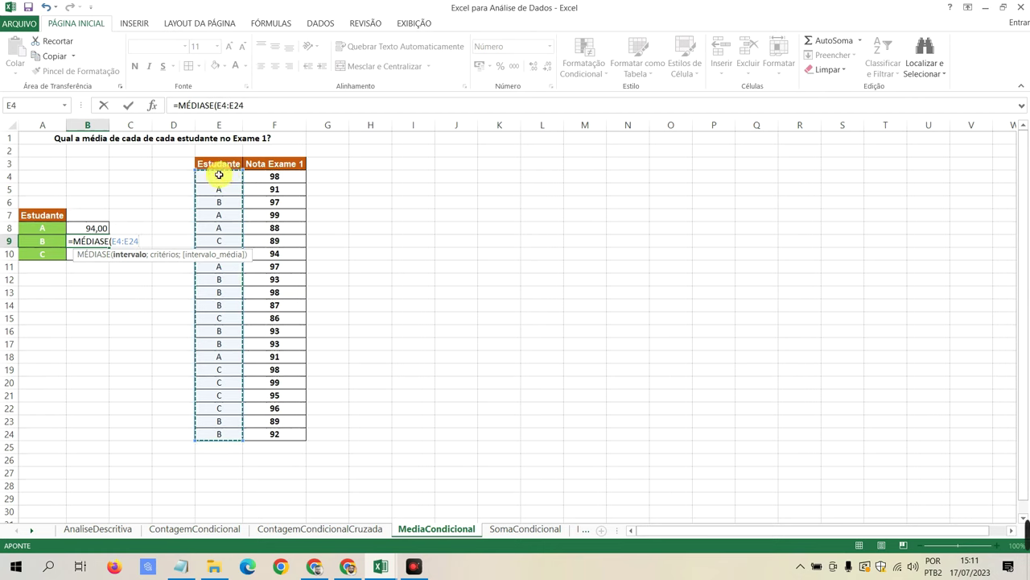
{"action": "left_click", "coordinate": [267, 101]}
{"action": "type", "text": ";"}
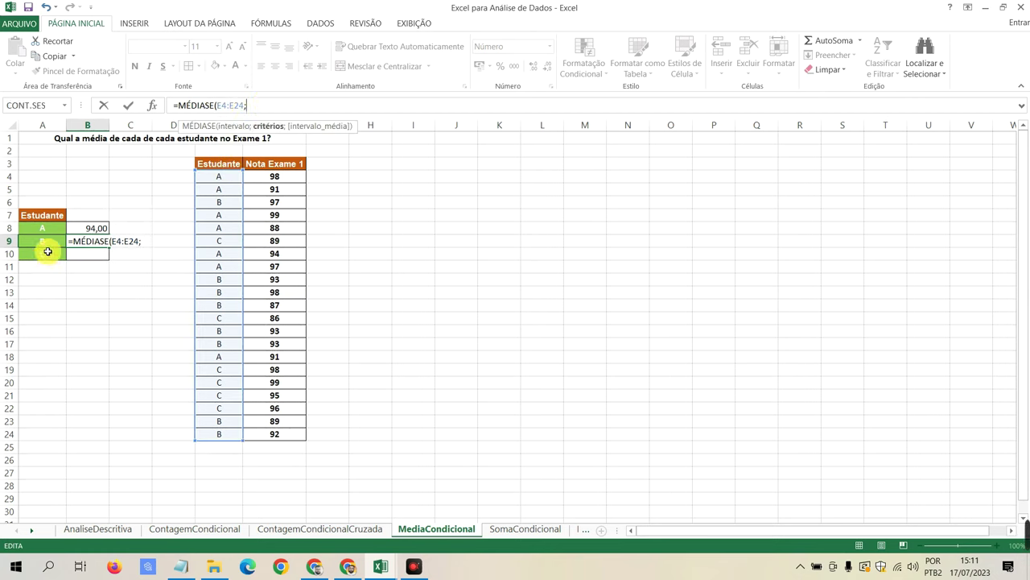
{"action": "left_click", "coordinate": [47, 241]}
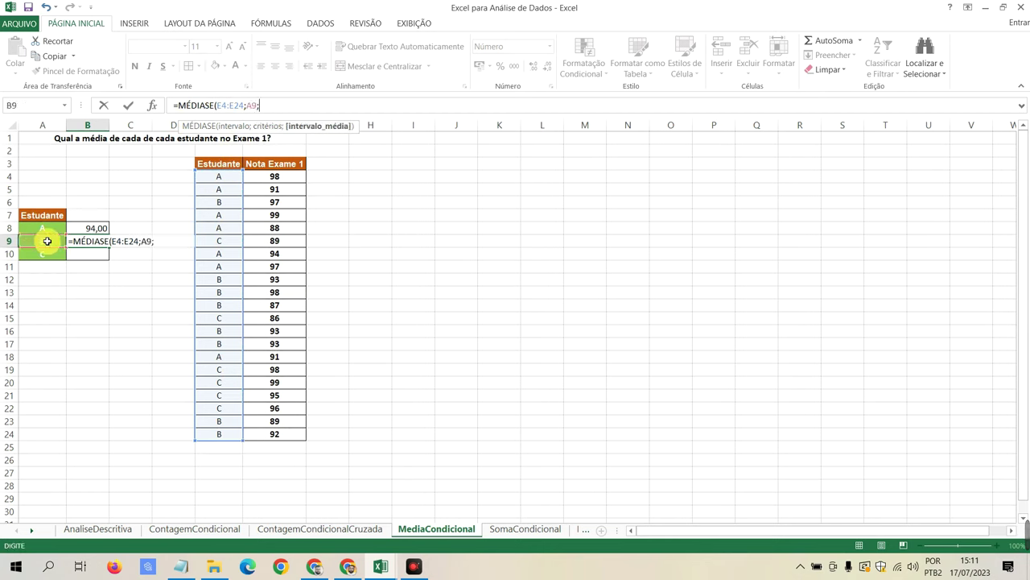
{"action": "type", "text": ";"}
{"action": "left_click_drag", "start_coordinate": [274, 176], "coordinate": [276, 436]}
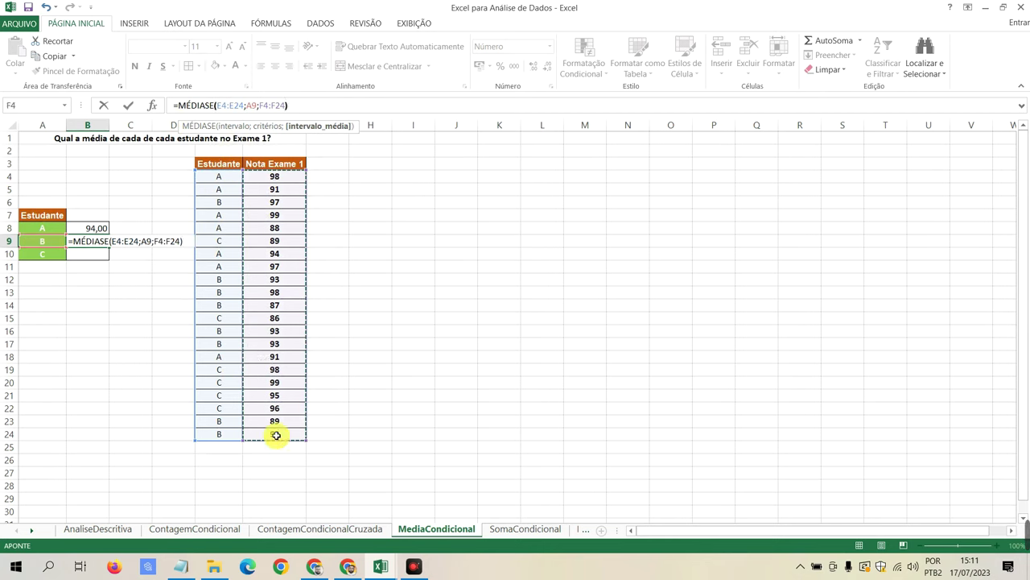
{"action": "key", "text": "Return"}
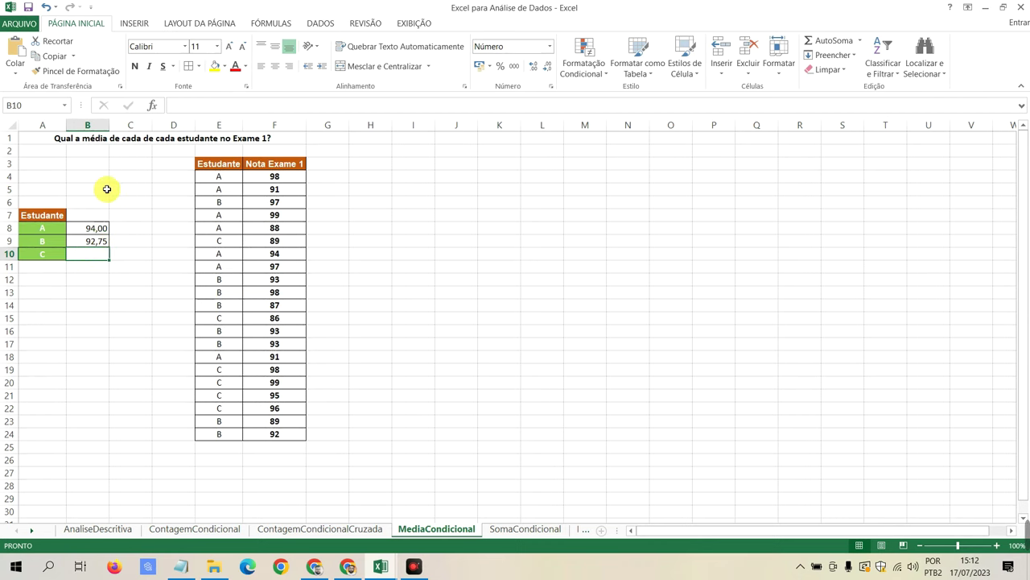
Step: Find MÉDIASE through Insert Function to build student C's average in B10
{"action": "left_click", "coordinate": [224, 25]}
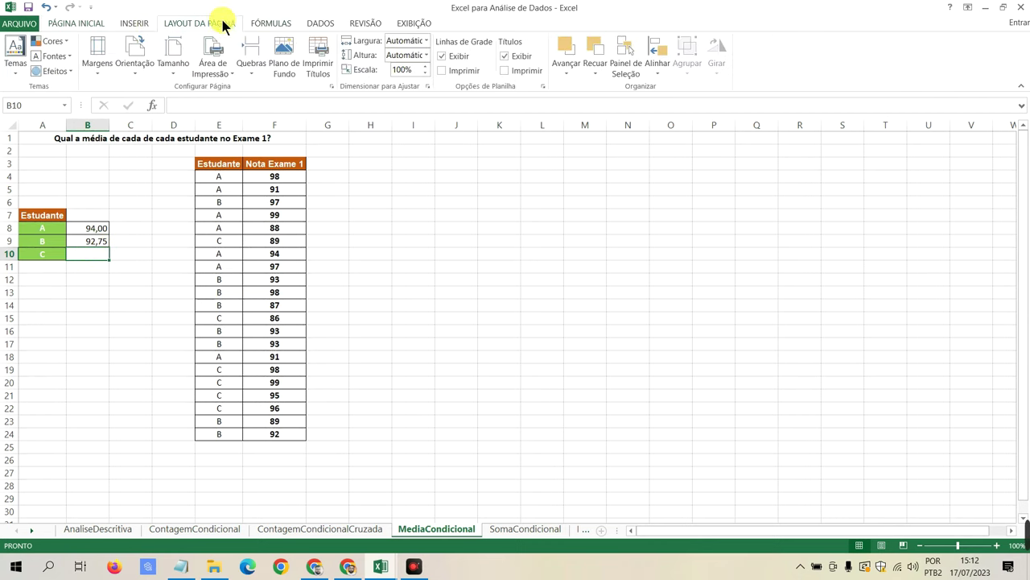
{"action": "left_click", "coordinate": [259, 23]}
{"action": "left_click", "coordinate": [16, 53]}
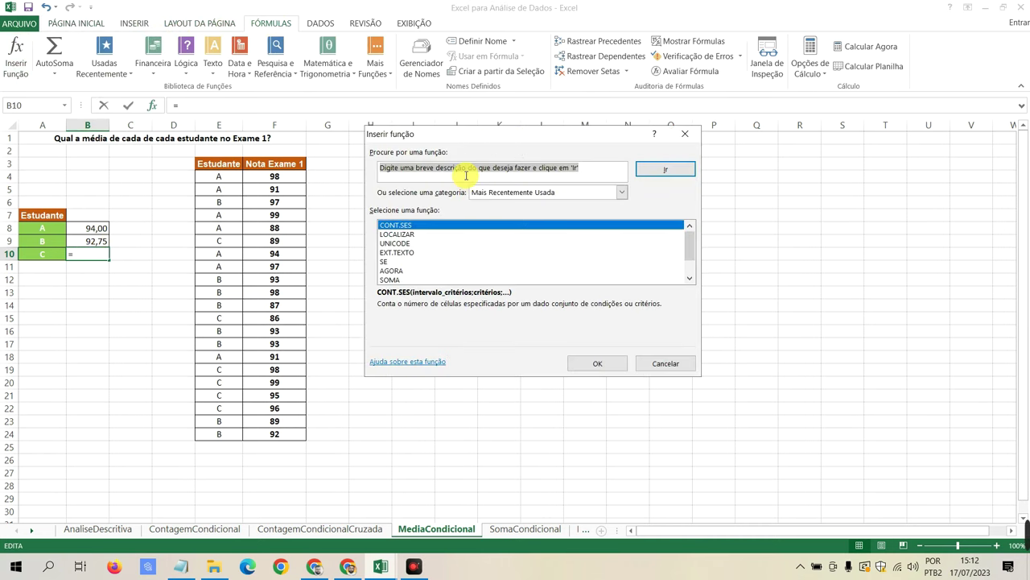
{"action": "type", "text": "m"}
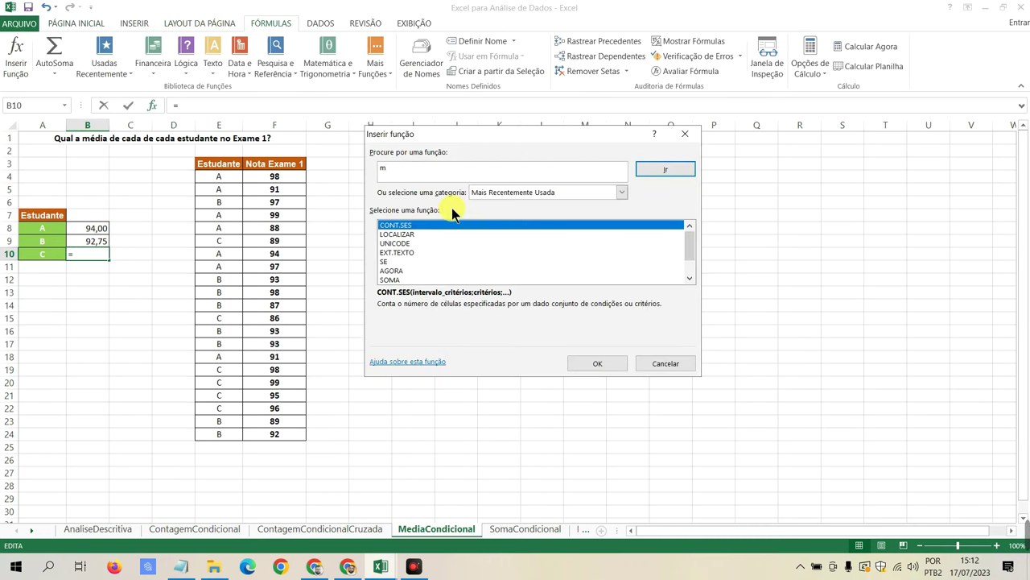
{"action": "type", "text": "édia.se"}
{"action": "key", "text": "Return"}
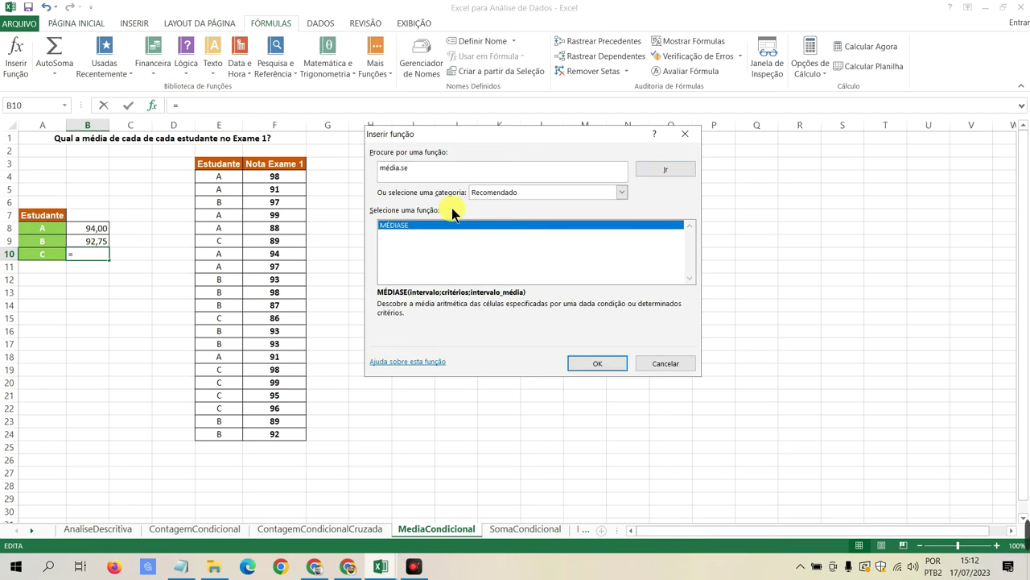
{"action": "double_click", "coordinate": [415, 225]}
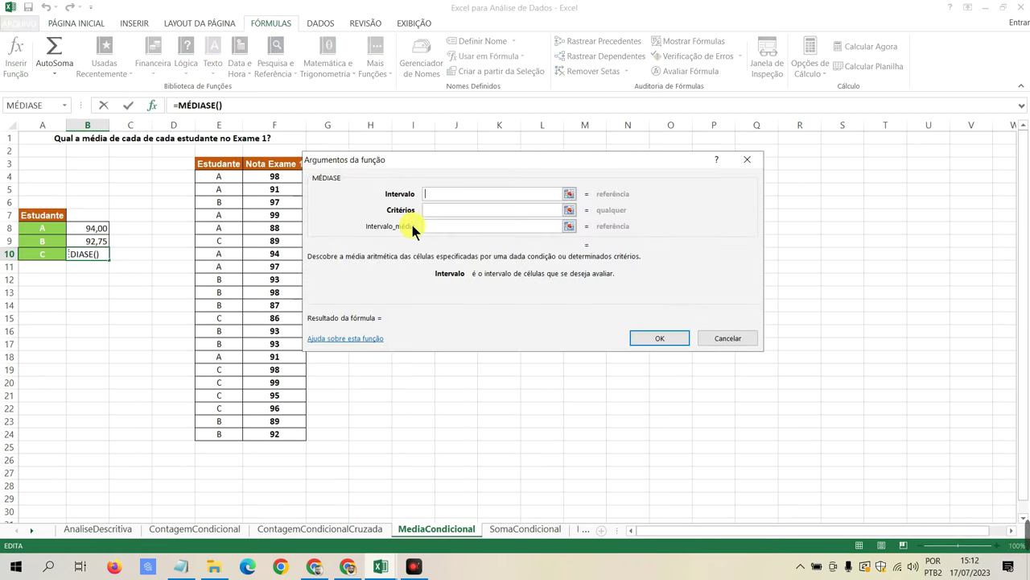
{"action": "left_click_drag", "start_coordinate": [431, 161], "coordinate": [518, 155]}
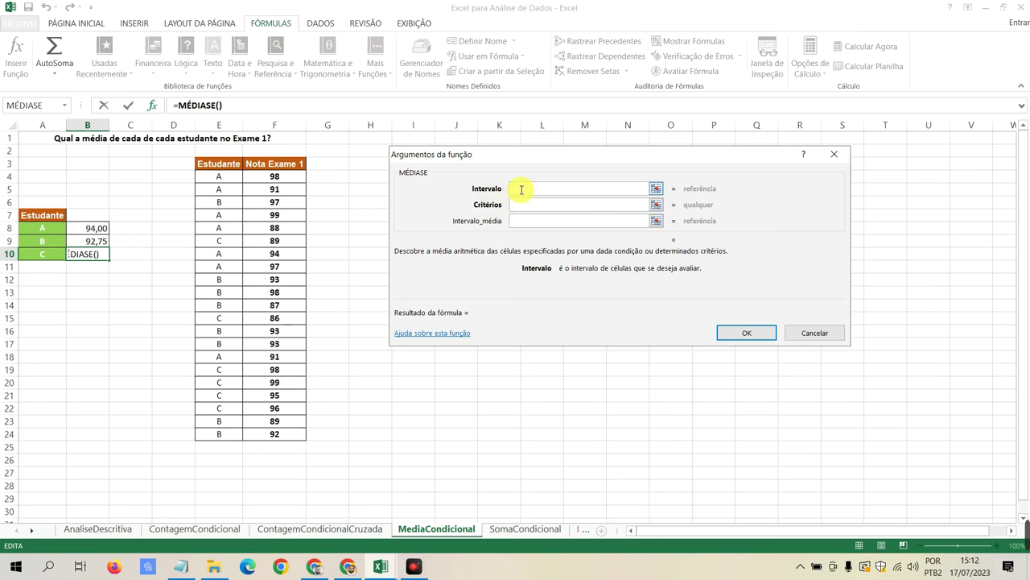
Step: Set the MÉDIASE range argument to E4:E24, clearing stray characters from the field
{"action": "left_click_drag", "start_coordinate": [223, 175], "coordinate": [214, 433]}
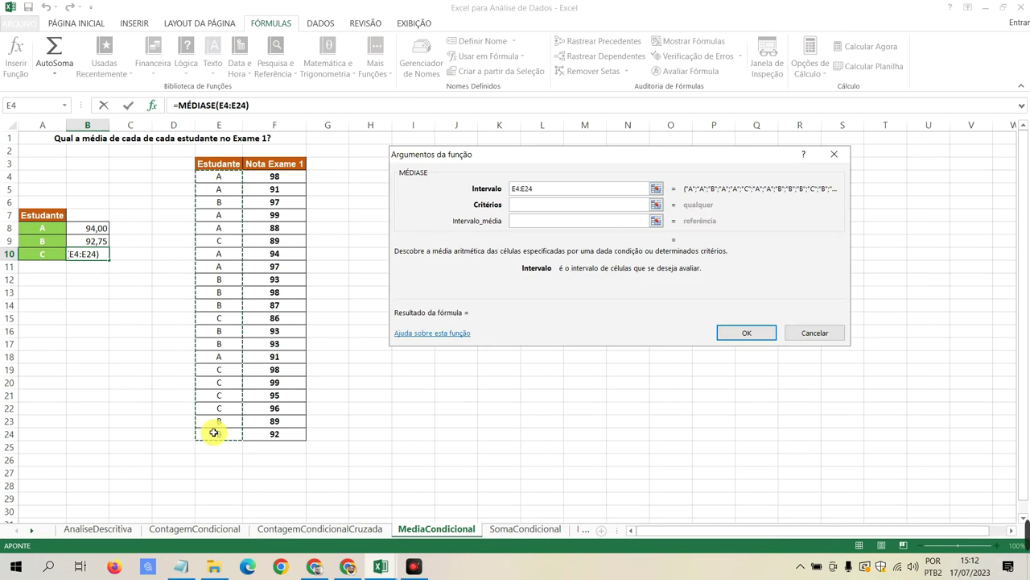
{"action": "type", "text": ";"}
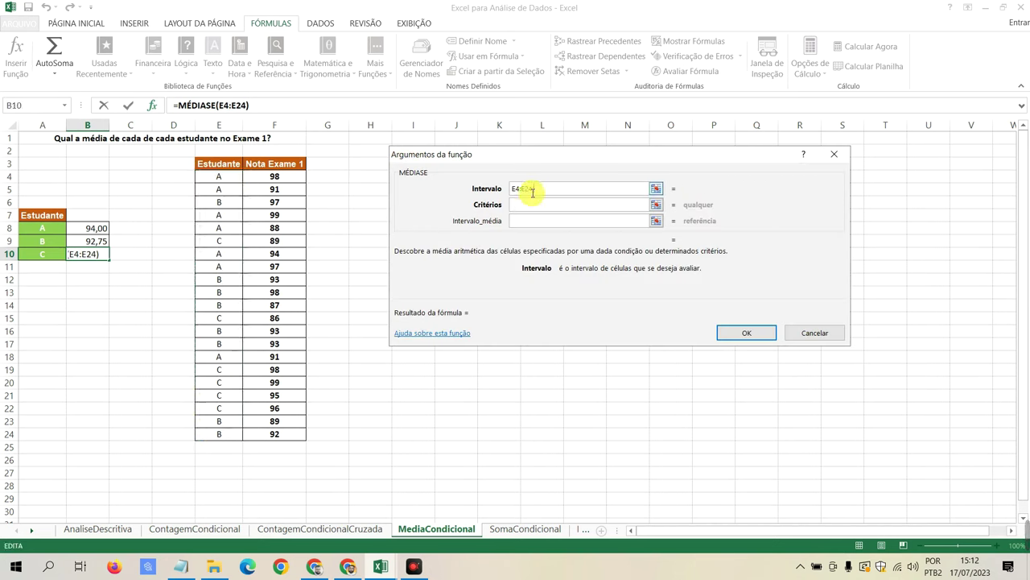
{"action": "left_click", "coordinate": [532, 207]}
{"action": "left_click", "coordinate": [551, 193]}
{"action": "type", "text": "\""}
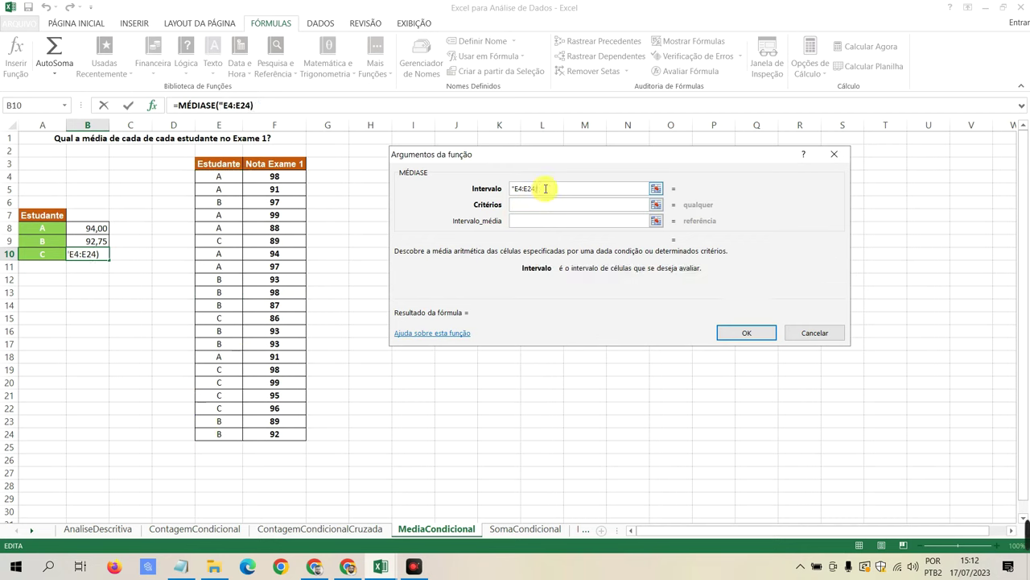
{"action": "left_click", "coordinate": [528, 202]}
{"action": "left_click", "coordinate": [547, 193]}
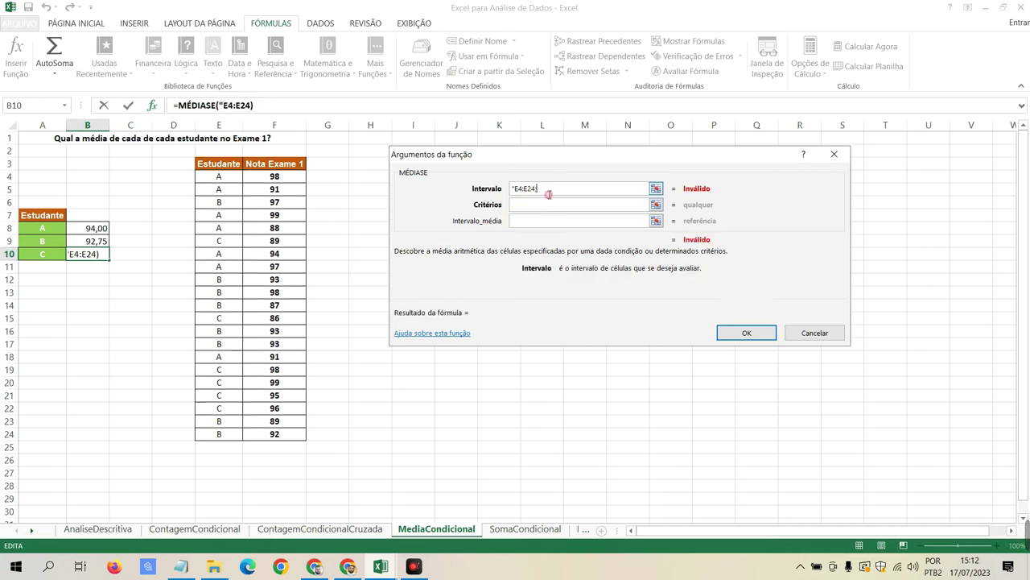
{"action": "left_click", "coordinate": [541, 189]}
{"action": "type", "text": "\""}
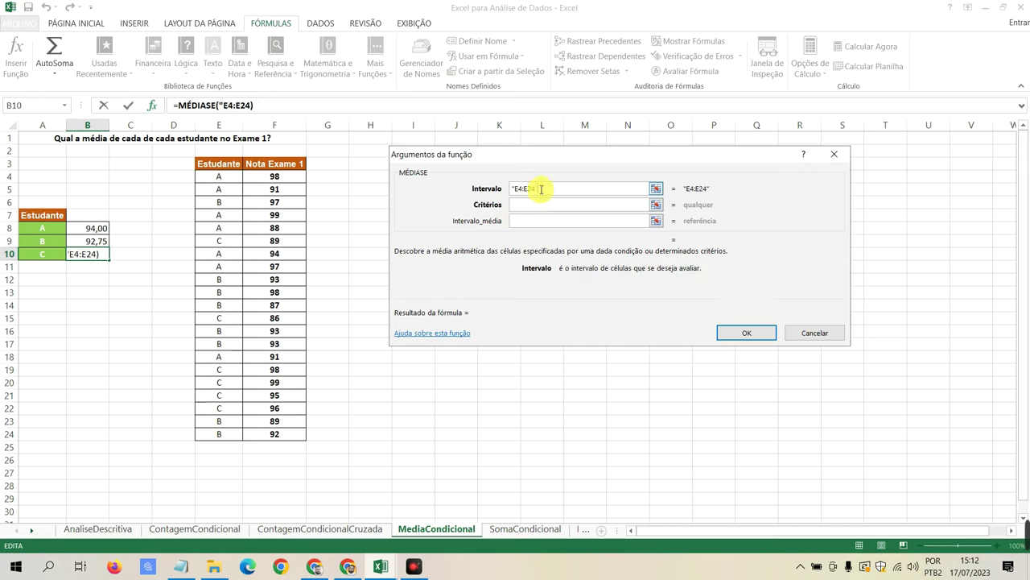
{"action": "left_click", "coordinate": [536, 204]}
{"action": "left_click", "coordinate": [555, 190]}
{"action": "type", "text": "\""}
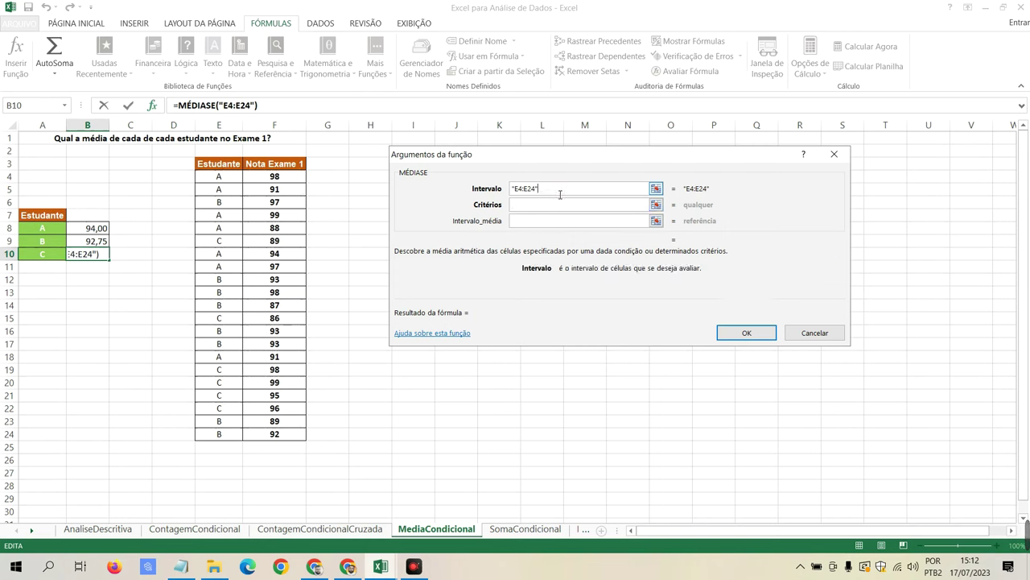
{"action": "key", "text": "BackSpace"}
{"action": "left_click_drag", "start_coordinate": [555, 188], "coordinate": [524, 188]}
{"action": "key", "text": "BackSpace"}
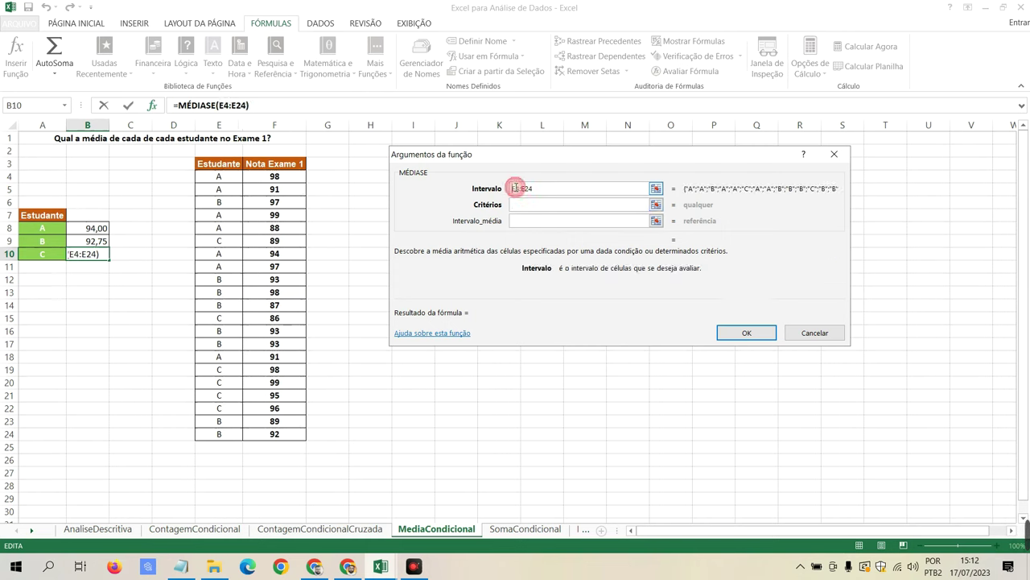
{"action": "left_click", "coordinate": [534, 206]}
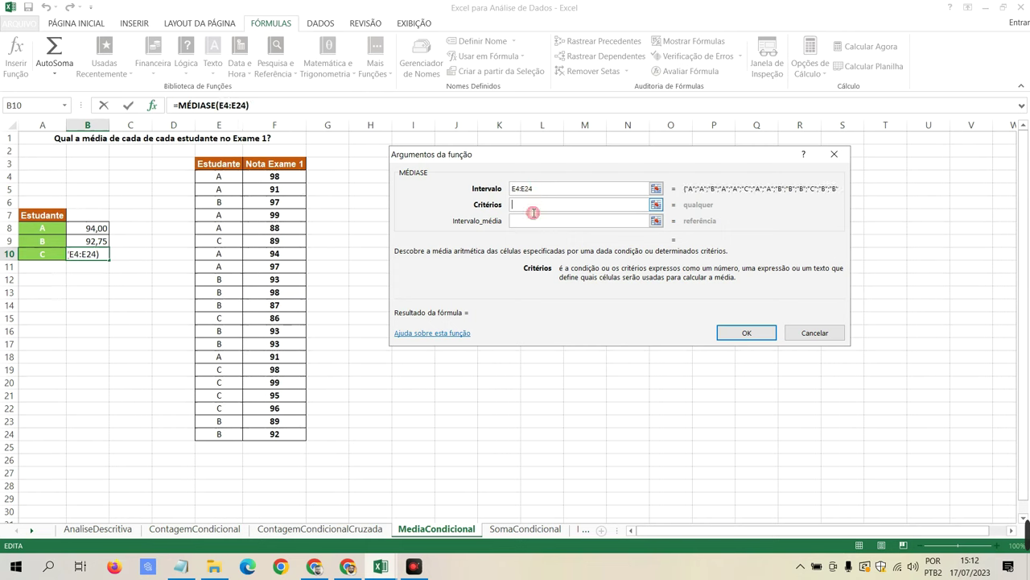
Step: Set criterion A10 and average range F4:F24, confirming B10 as 93,83
{"action": "left_click", "coordinate": [44, 254]}
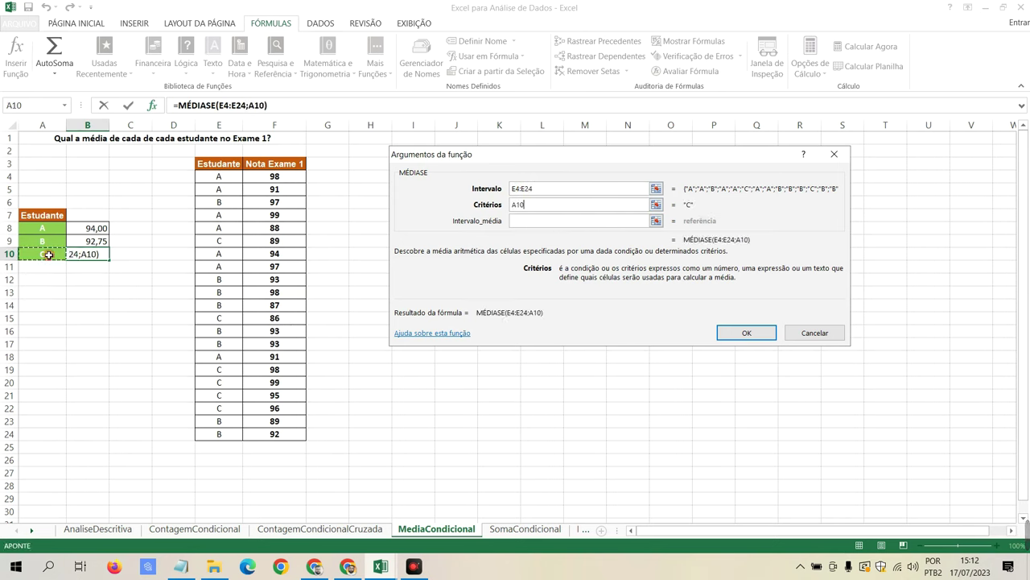
{"action": "left_click", "coordinate": [554, 222]}
{"action": "left_click", "coordinate": [289, 177]}
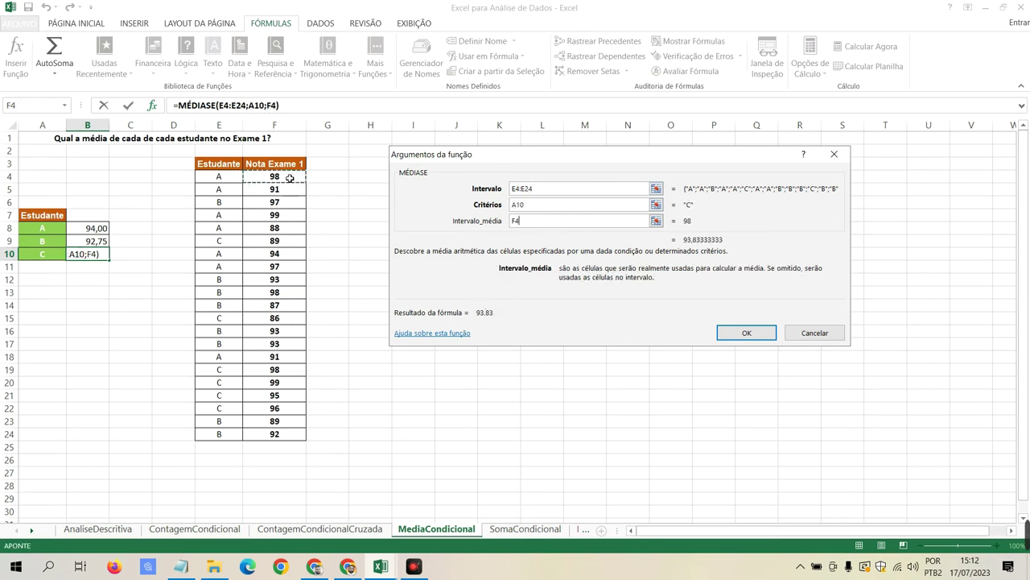
{"action": "left_click_drag", "start_coordinate": [289, 178], "coordinate": [270, 433]}
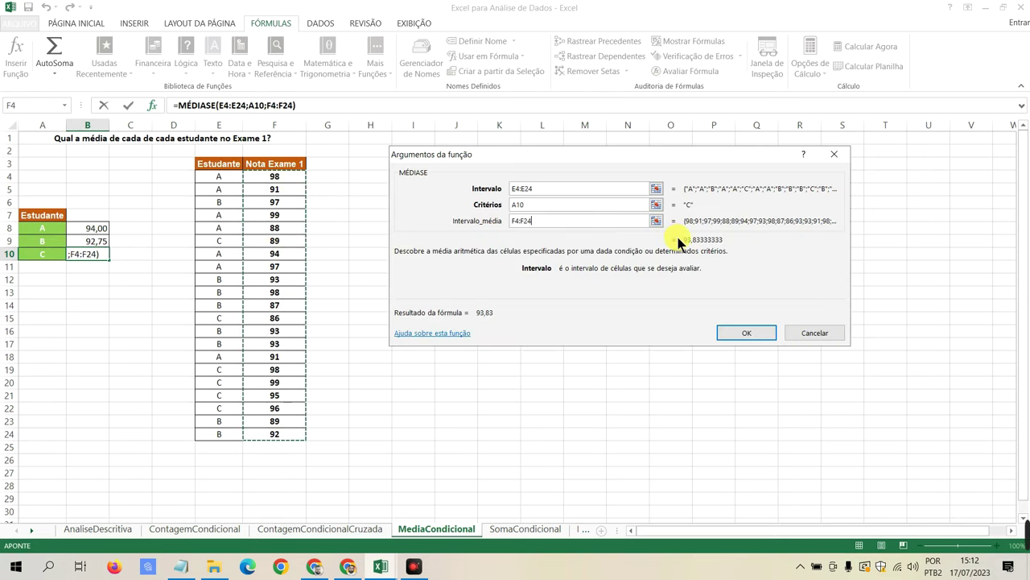
{"action": "left_click_drag", "start_coordinate": [692, 240], "coordinate": [695, 237]}
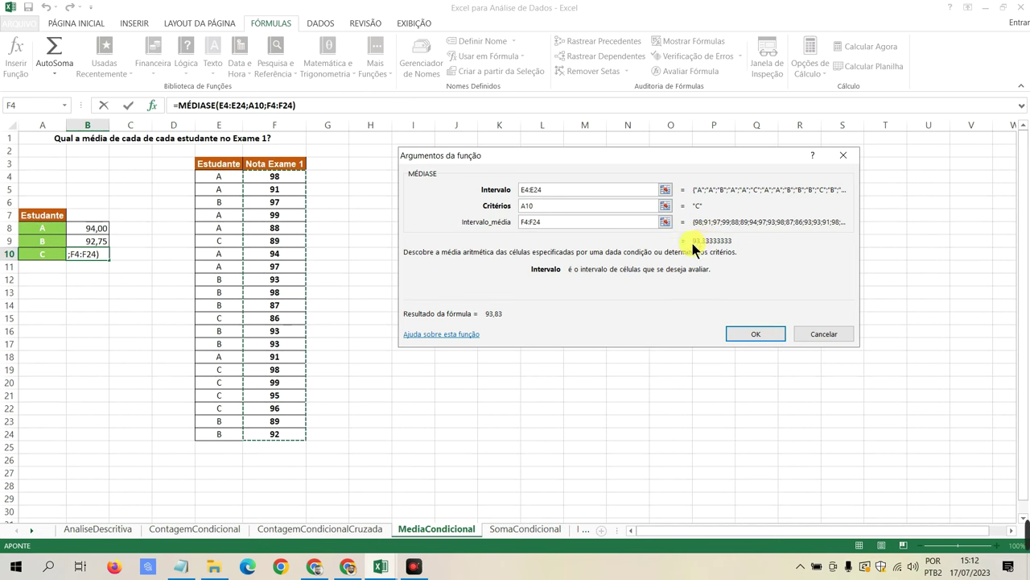
{"action": "left_click", "coordinate": [749, 333]}
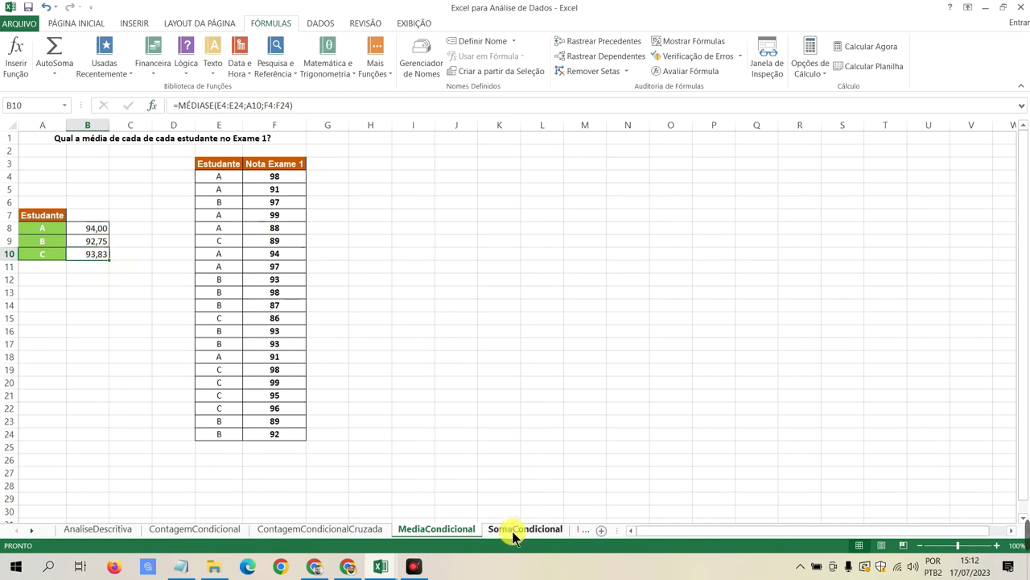
Step: Review the units sold E3:E8 and revenue F3:F8 figures on the SomaCondicional sheet
{"action": "mouse_move", "coordinate": [1024, 538]}
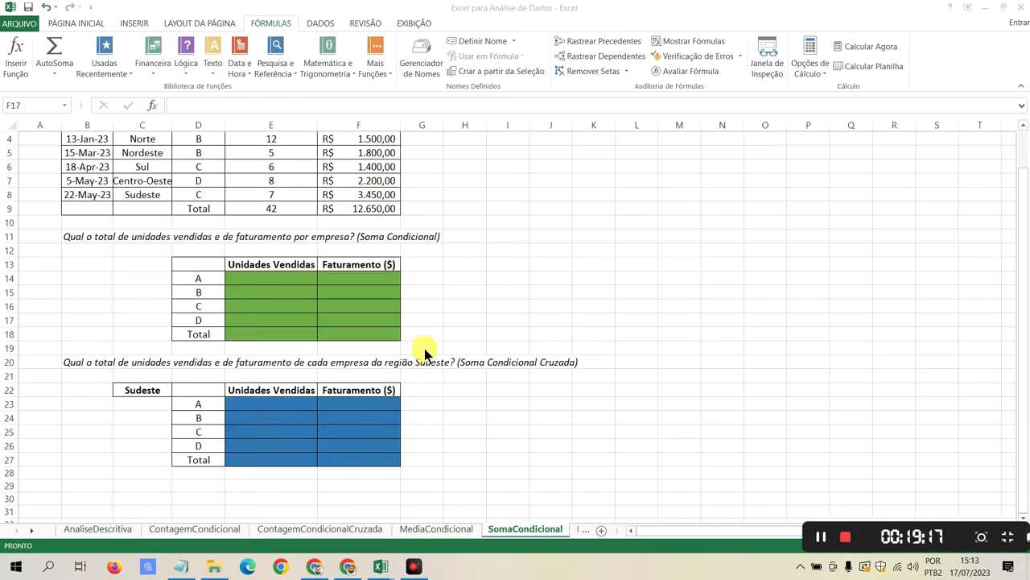
{"action": "scroll", "coordinate": [330, 238], "scroll_direction": "up", "scroll_amount": 1}
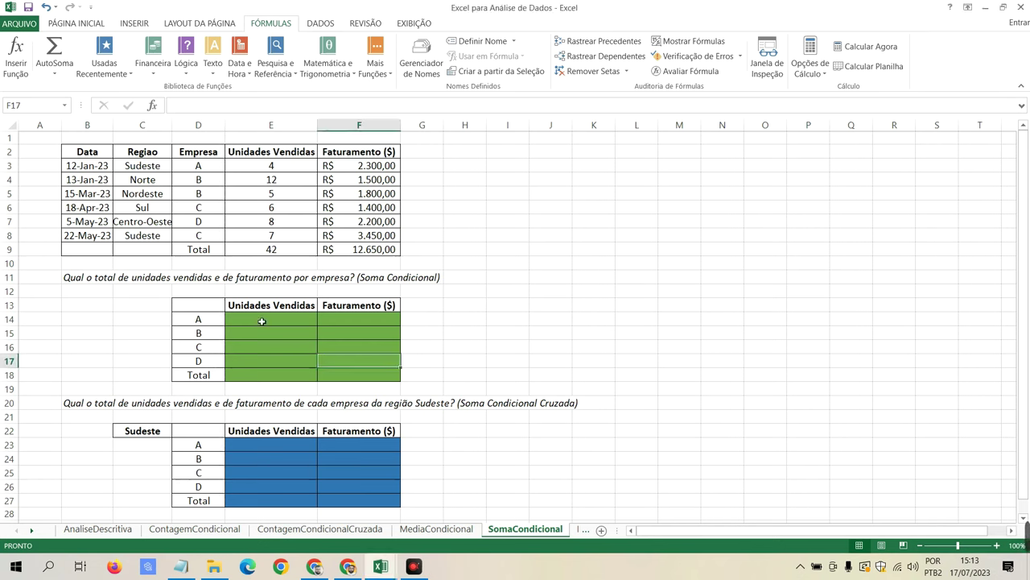
{"action": "left_click", "coordinate": [258, 319]}
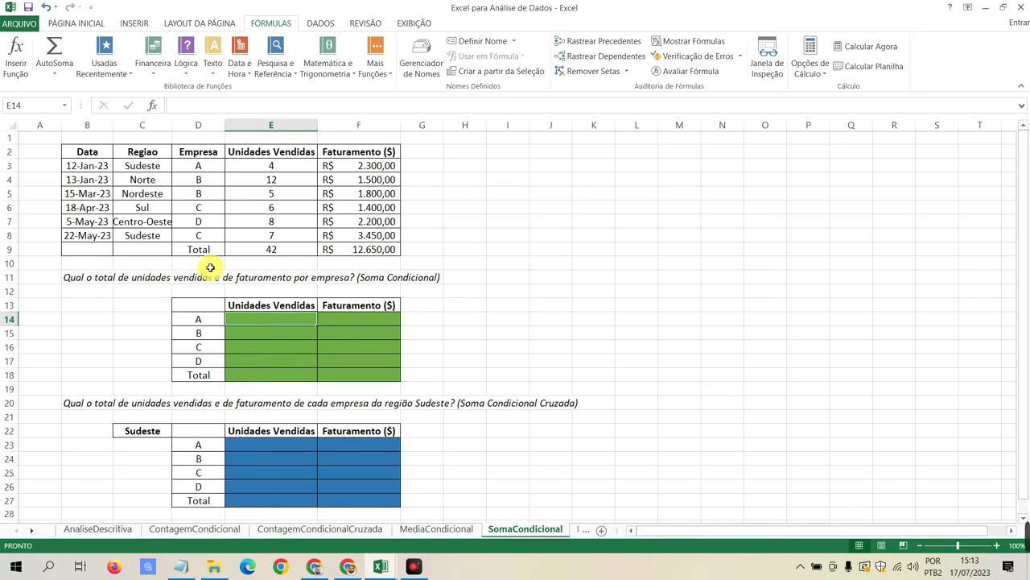
{"action": "left_click", "coordinate": [266, 166]}
{"action": "left_click_drag", "start_coordinate": [265, 193], "coordinate": [271, 235]}
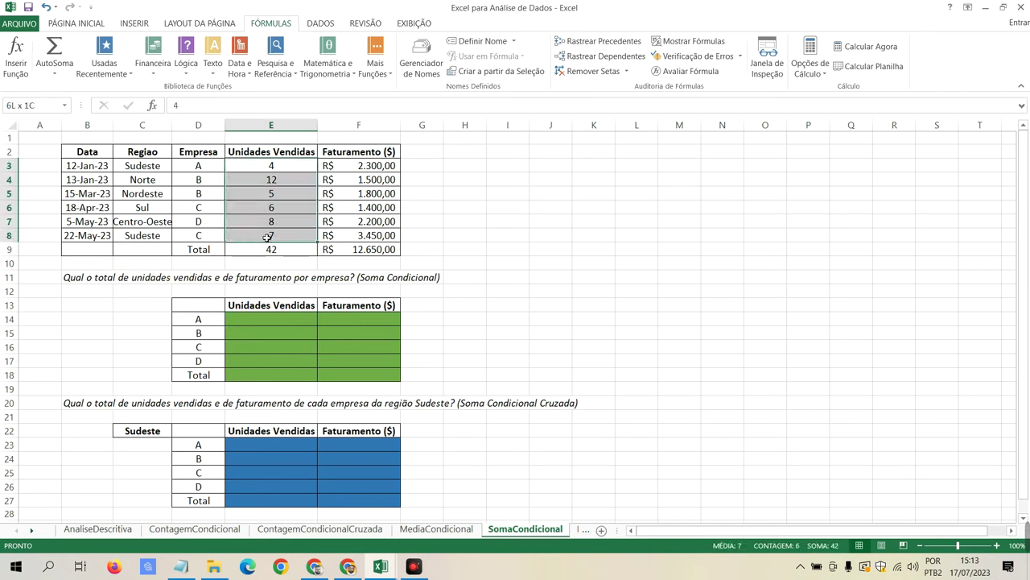
{"action": "left_click_drag", "start_coordinate": [366, 166], "coordinate": [372, 235]}
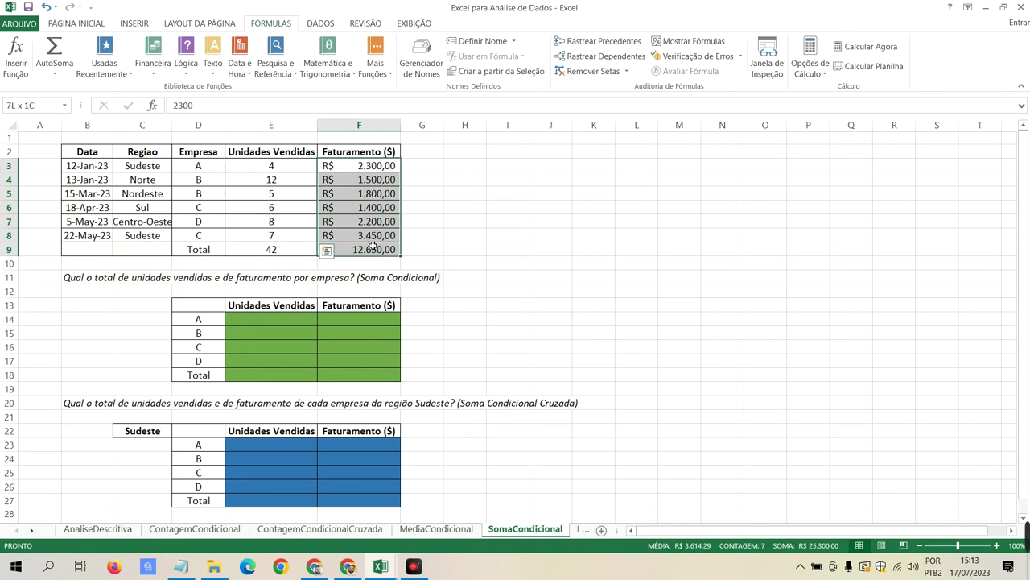
{"action": "left_click", "coordinate": [370, 279]}
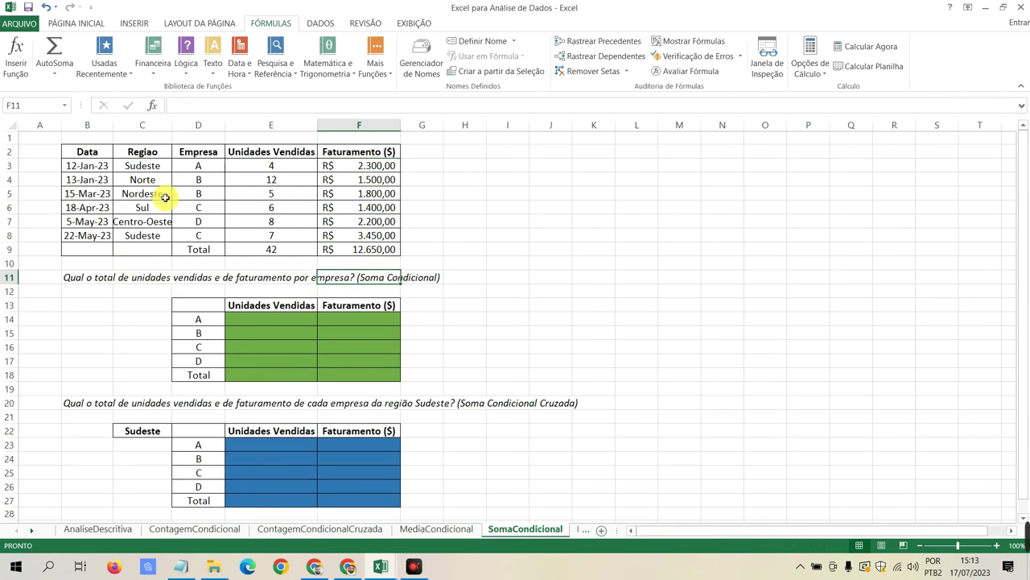
Step: Auto-fit the Data column, then narrow it slightly so the dates still show fully
{"action": "left_click_drag", "start_coordinate": [101, 165], "coordinate": [105, 236]}
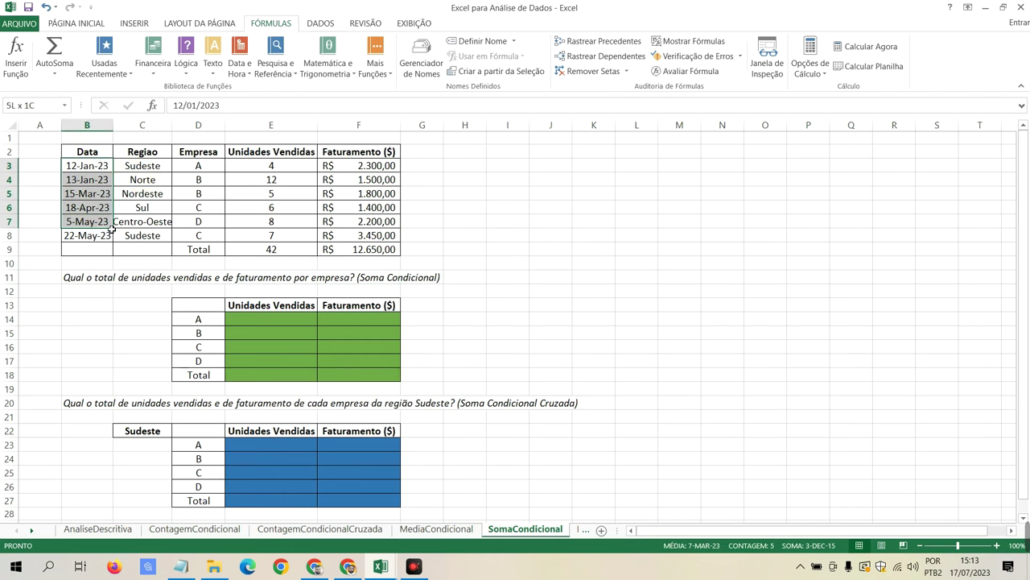
{"action": "double_click", "coordinate": [111, 125]}
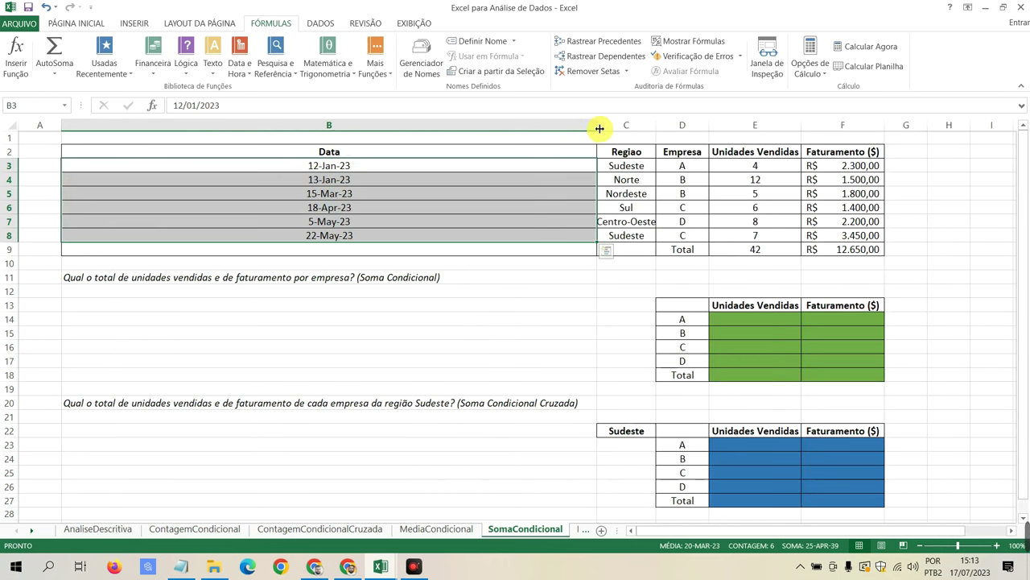
{"action": "left_click_drag", "start_coordinate": [600, 129], "coordinate": [552, 125]}
{"action": "left_click_drag", "start_coordinate": [206, 138], "coordinate": [134, 131]}
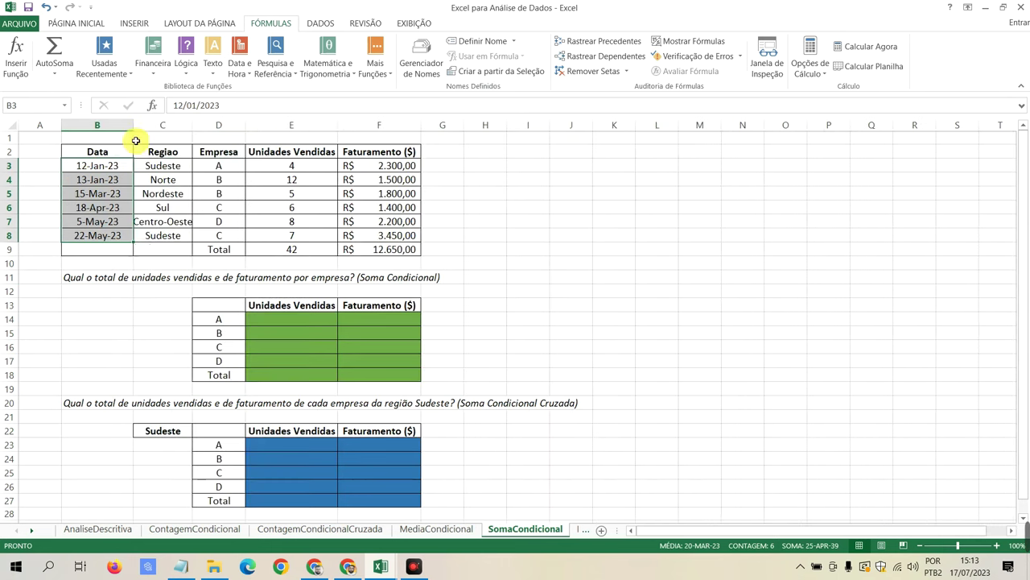
{"action": "left_click", "coordinate": [155, 165]}
{"action": "left_click_drag", "start_coordinate": [221, 166], "coordinate": [224, 185]}
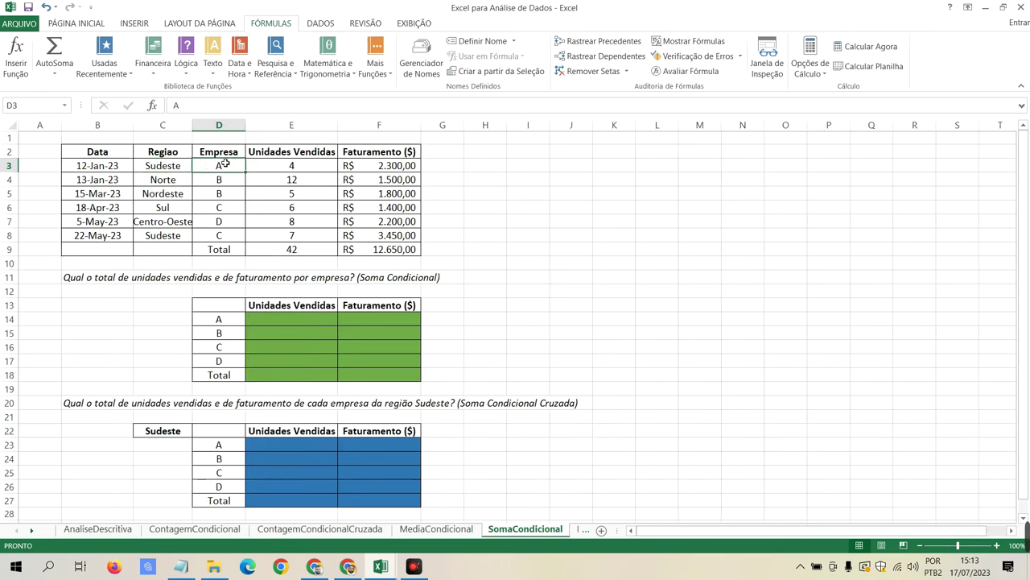
{"action": "left_click", "coordinate": [220, 221]}
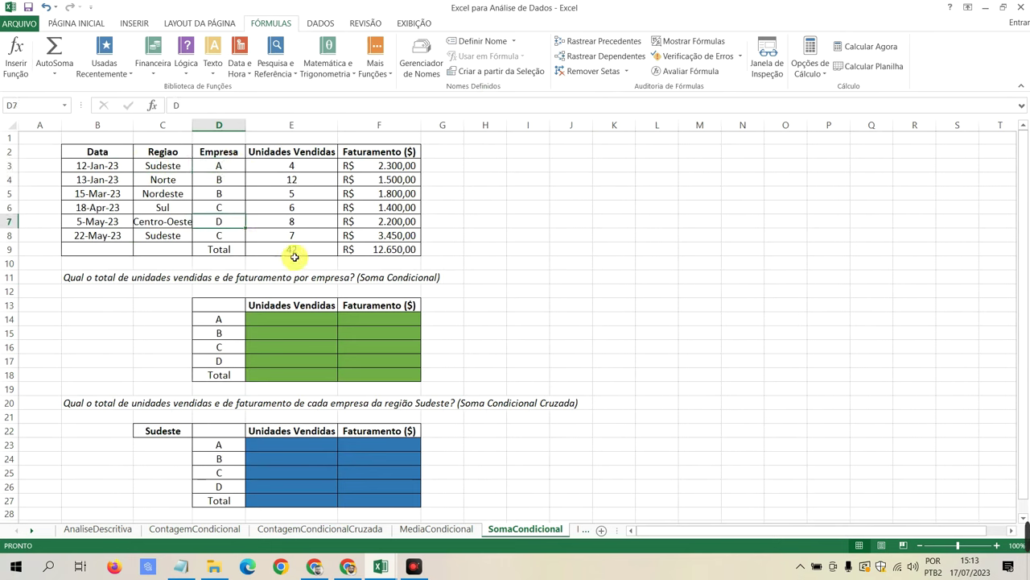
Step: Enter =SOMASE(D3:D8;D14;E3:E8) in E14, giving company A's units as 4
{"action": "left_click", "coordinate": [283, 318]}
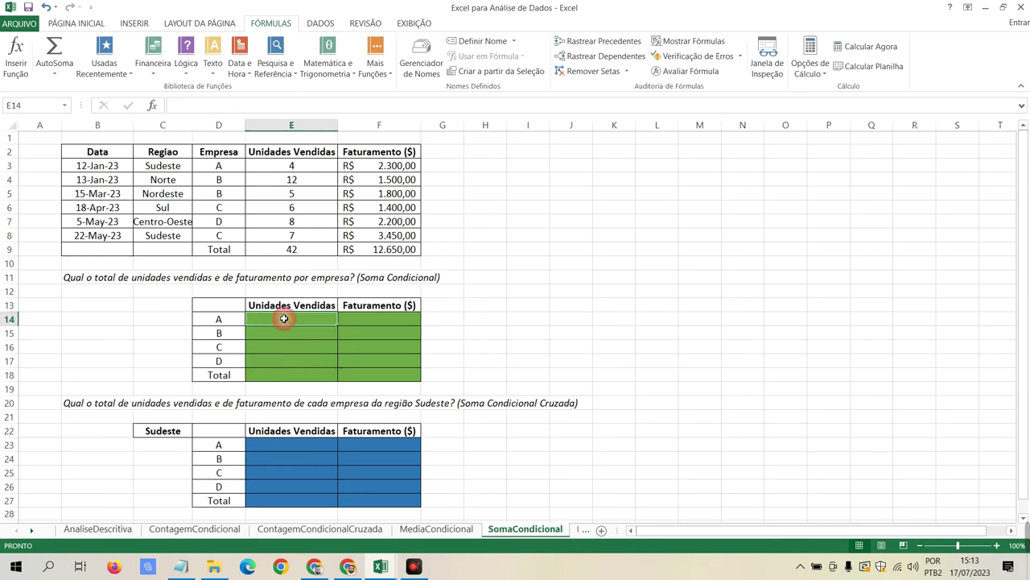
{"action": "type", "text": "="}
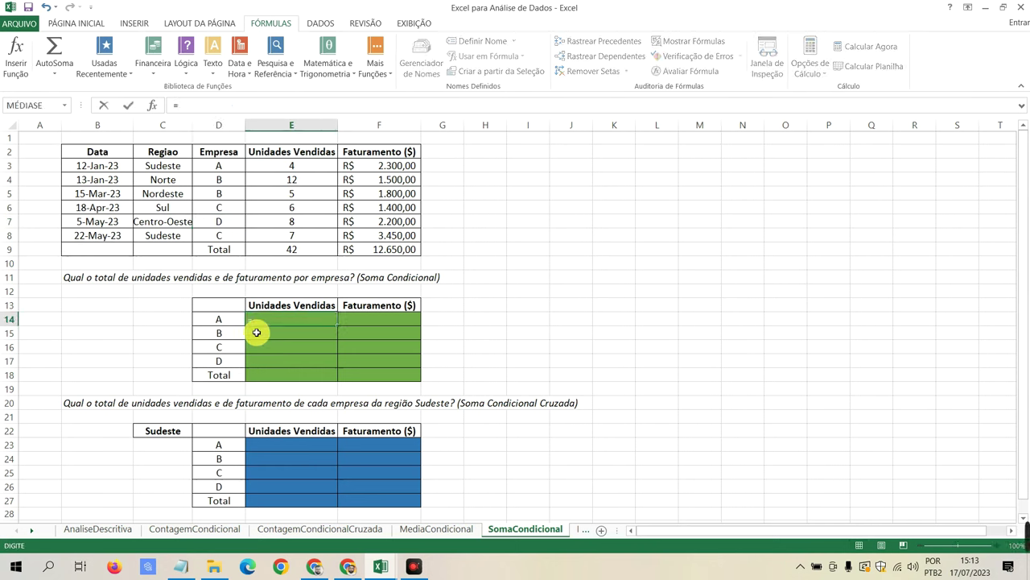
{"action": "type", "text": "SOMASE"}
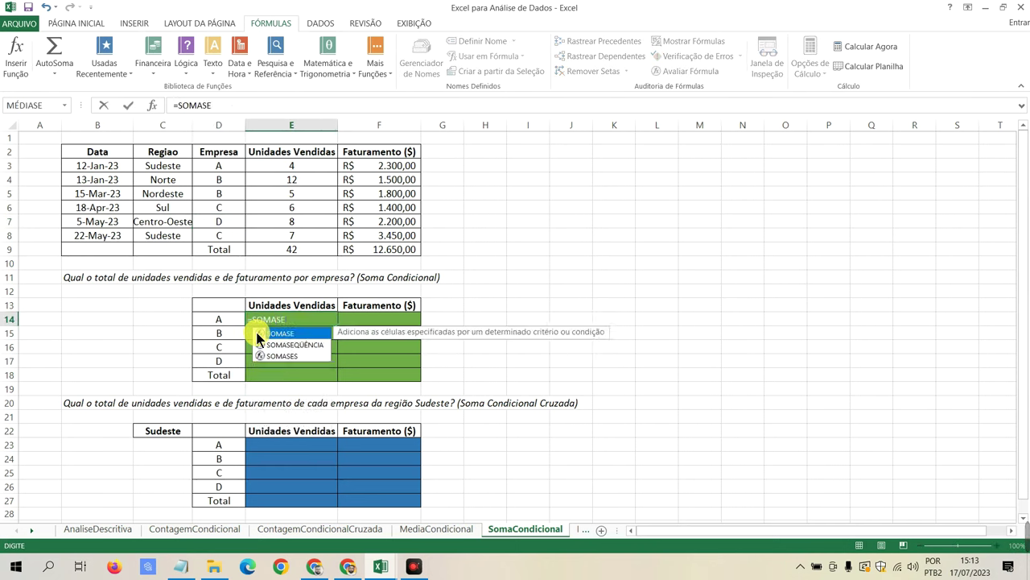
{"action": "double_click", "coordinate": [258, 334]}
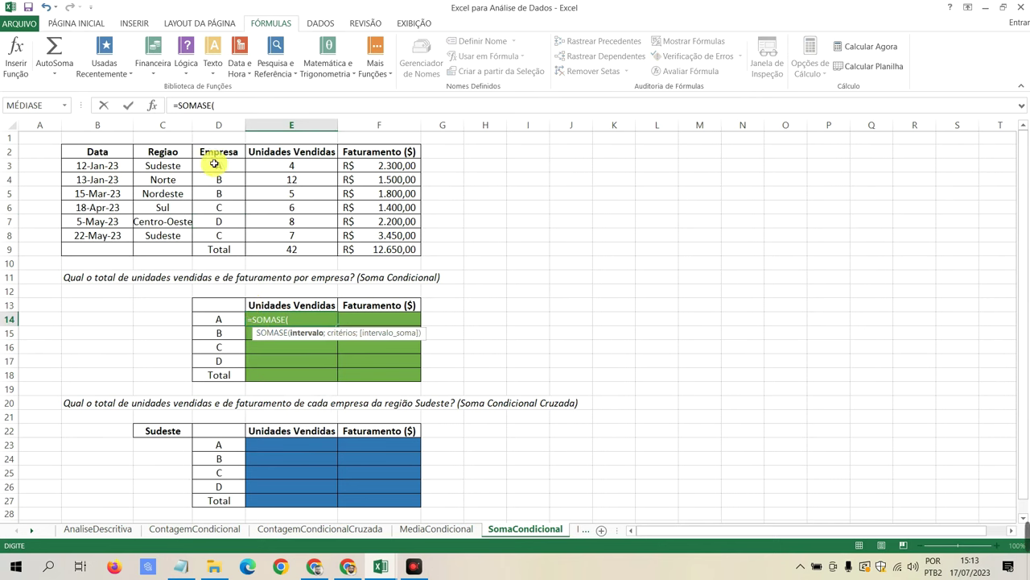
{"action": "left_click_drag", "start_coordinate": [218, 165], "coordinate": [218, 235]}
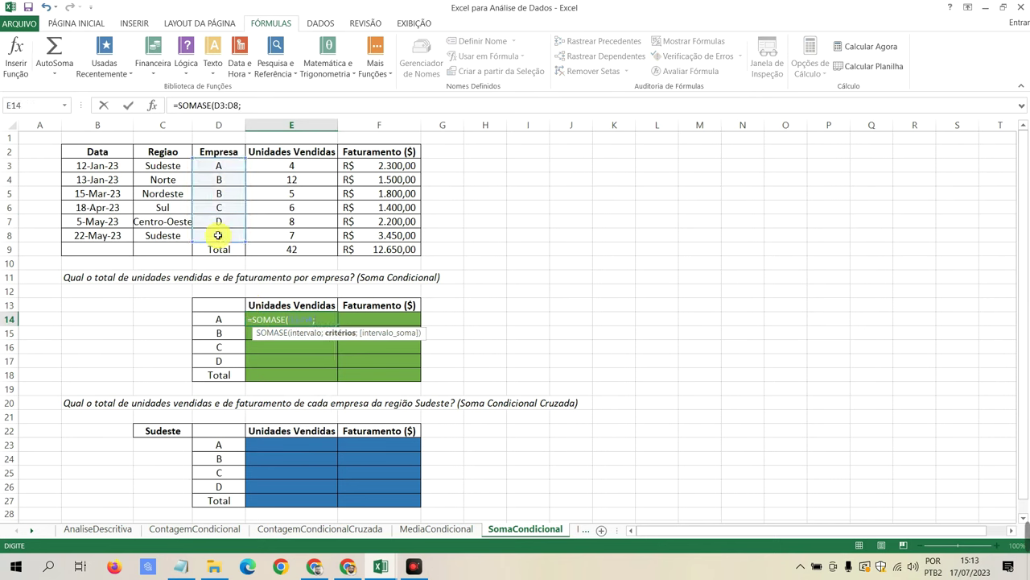
{"action": "left_click", "coordinate": [227, 319]}
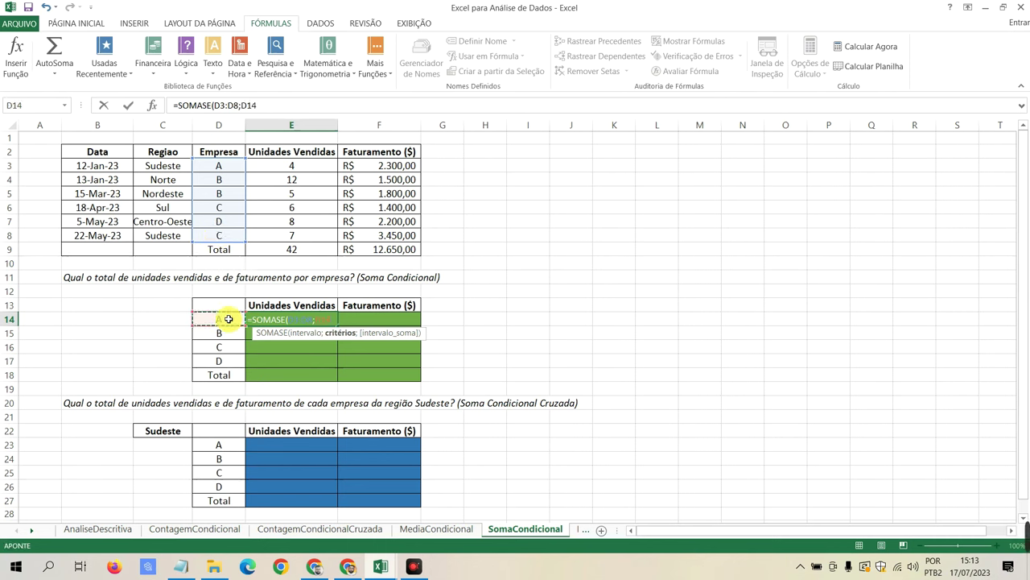
{"action": "type", "text": ";"}
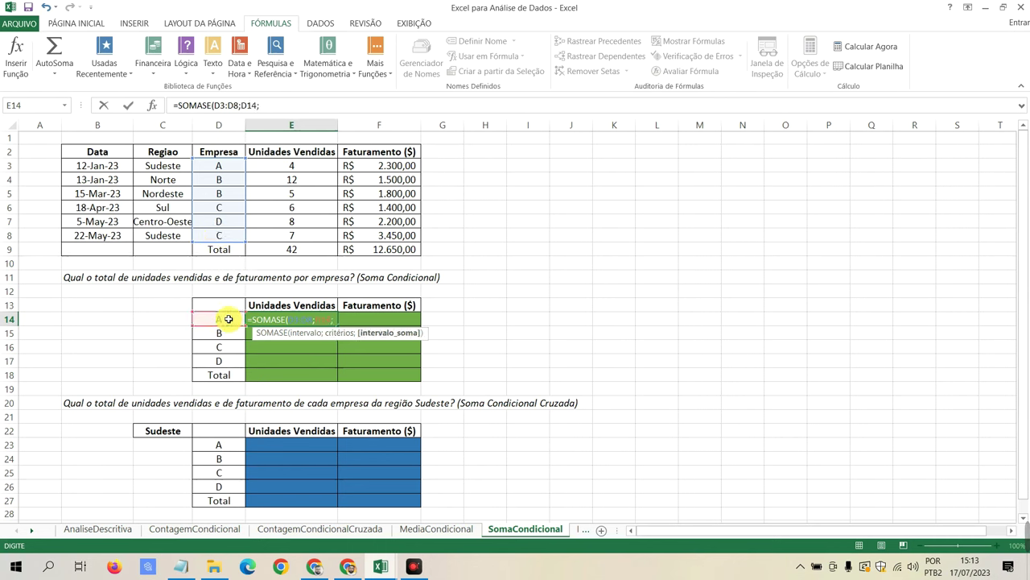
{"action": "left_click_drag", "start_coordinate": [292, 166], "coordinate": [295, 241]}
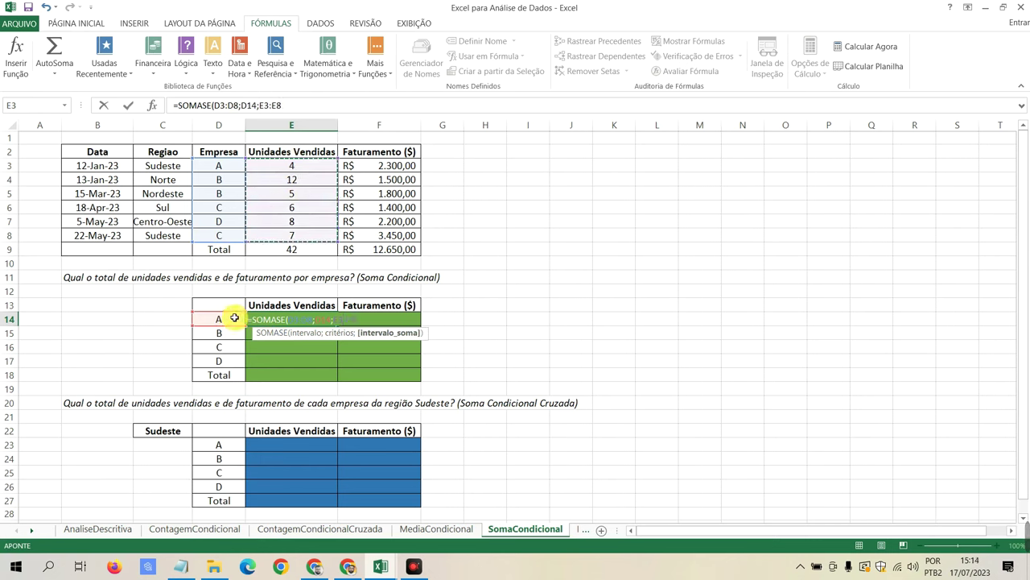
{"action": "key", "text": "Return"}
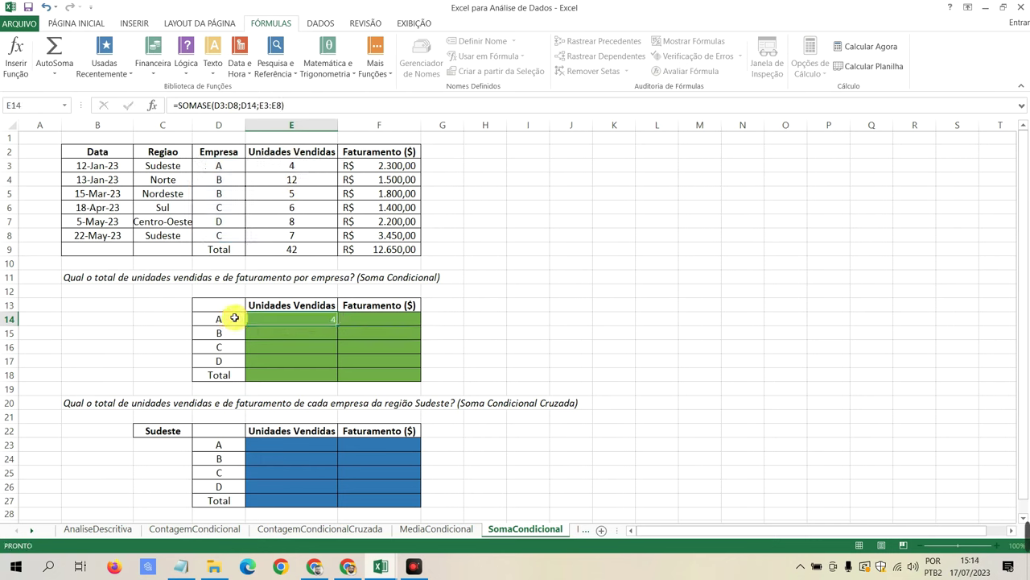
Step: Make the green results block E14:F18 bold
{"action": "left_click", "coordinate": [285, 318]}
{"action": "left_click", "coordinate": [286, 318]}
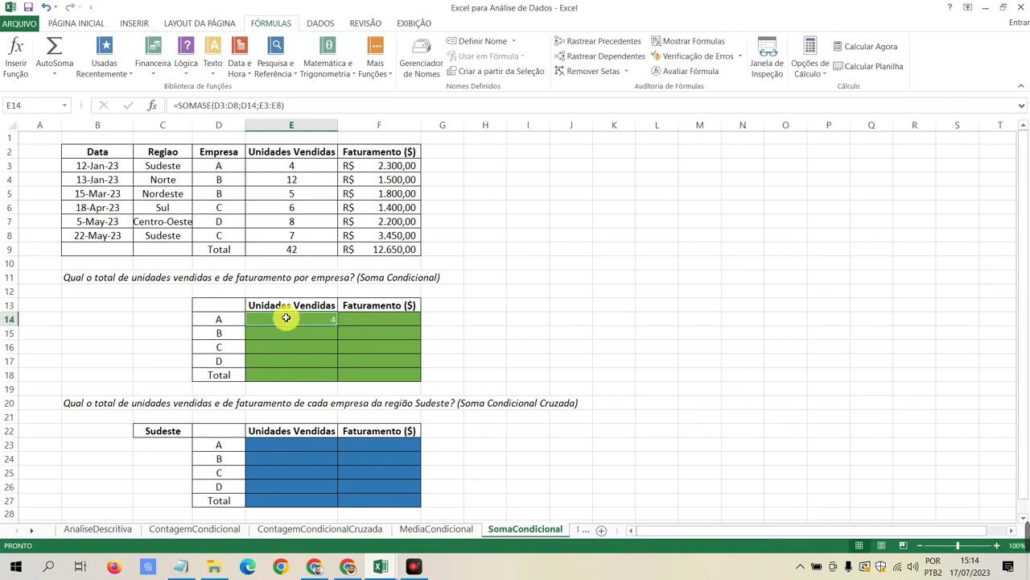
{"action": "left_click_drag", "start_coordinate": [292, 319], "coordinate": [374, 374]}
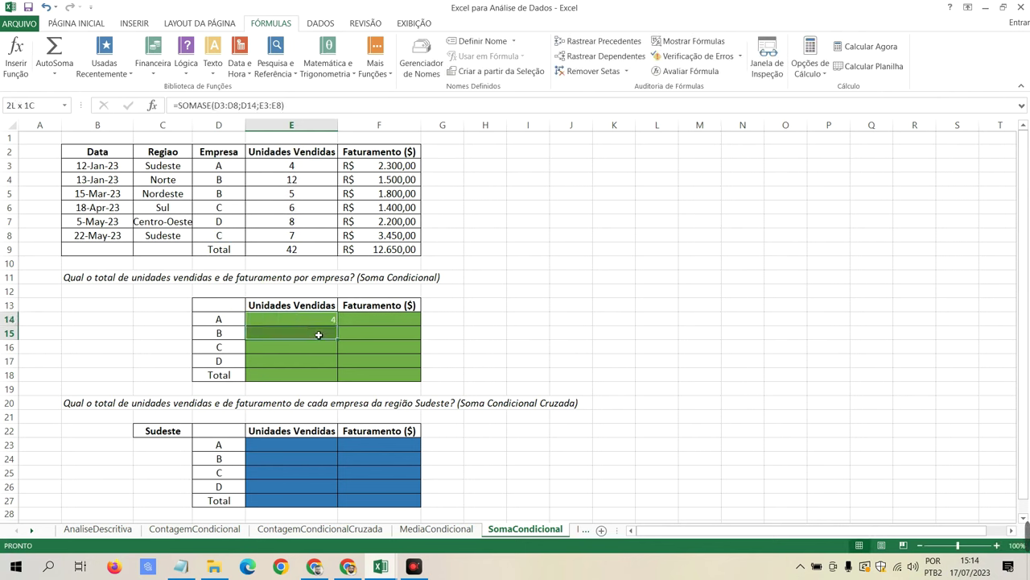
{"action": "left_click", "coordinate": [95, 23]}
{"action": "left_click", "coordinate": [137, 67]}
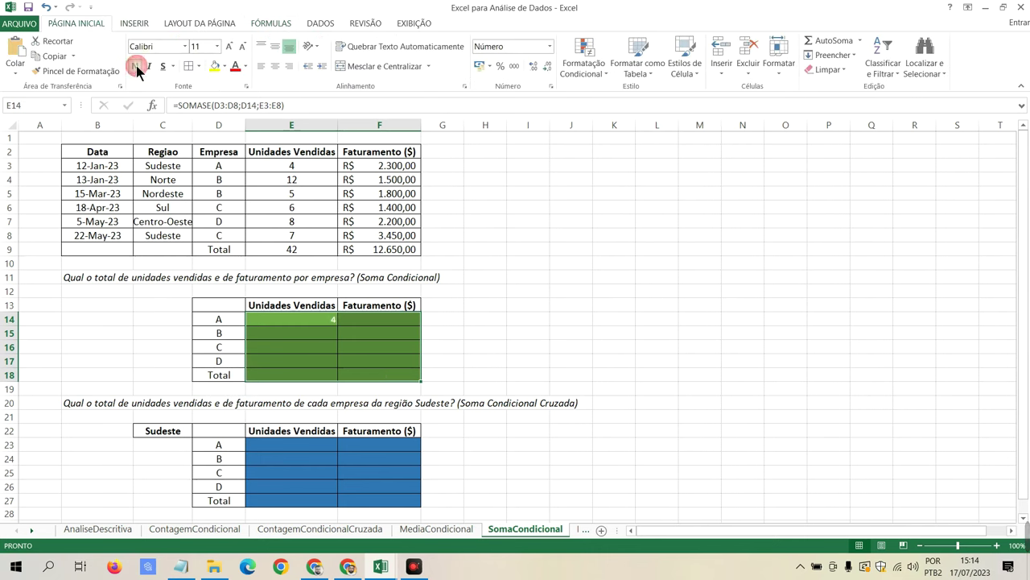
Step: Begin a SOMASE formula in F14 for company A's revenue
{"action": "left_click", "coordinate": [368, 318]}
{"action": "scroll", "coordinate": [384, 327], "scroll_direction": "up", "scroll_amount": 1}
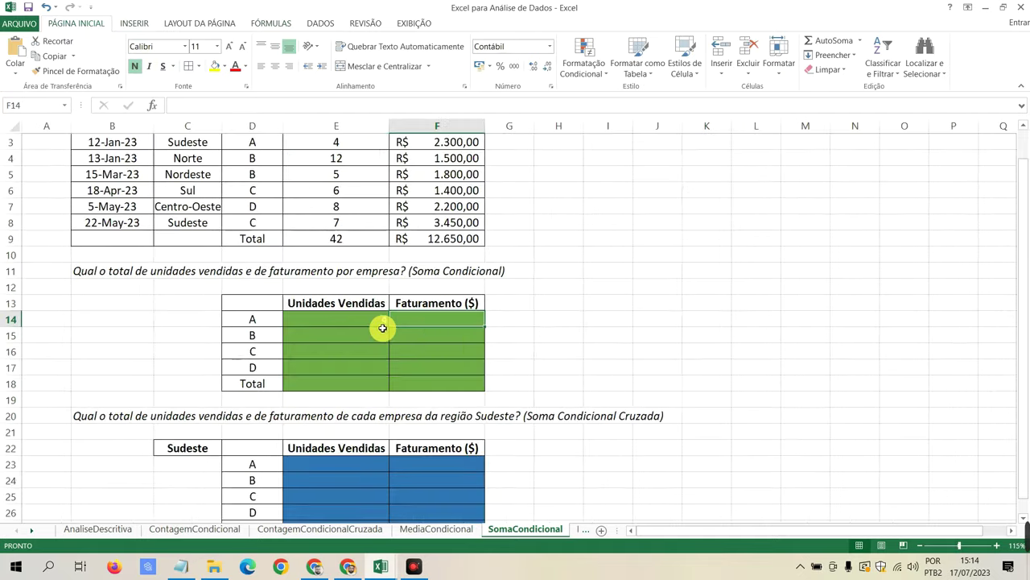
{"action": "scroll", "coordinate": [383, 303], "scroll_direction": "up", "scroll_amount": 1}
{"action": "scroll", "coordinate": [383, 303], "scroll_direction": "up", "scroll_amount": 2}
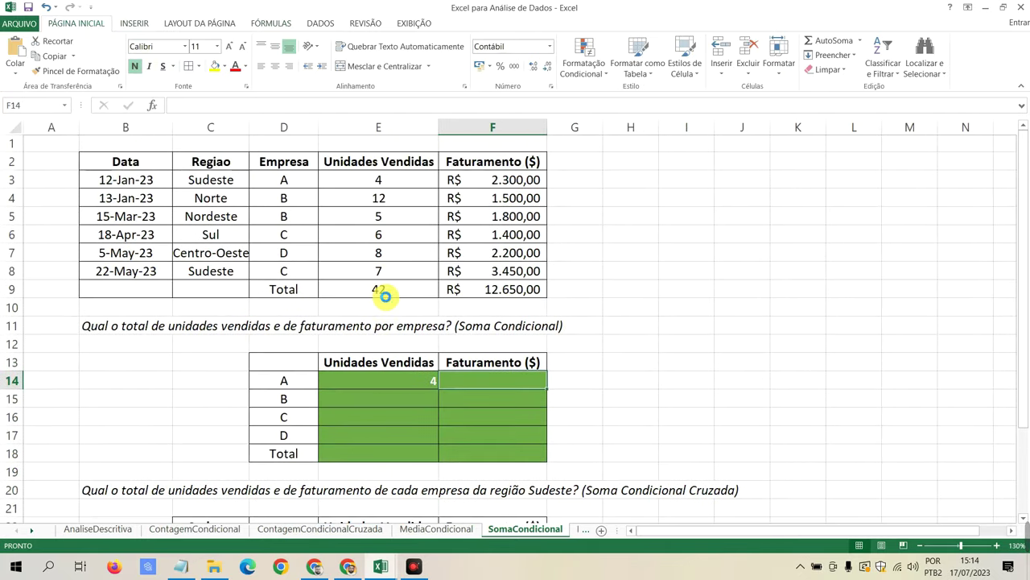
{"action": "scroll", "coordinate": [386, 296], "scroll_direction": "up", "scroll_amount": 1}
{"action": "scroll", "coordinate": [387, 295], "scroll_direction": "up", "scroll_amount": 1}
{"action": "scroll", "coordinate": [508, 270], "scroll_direction": "down", "scroll_amount": 1}
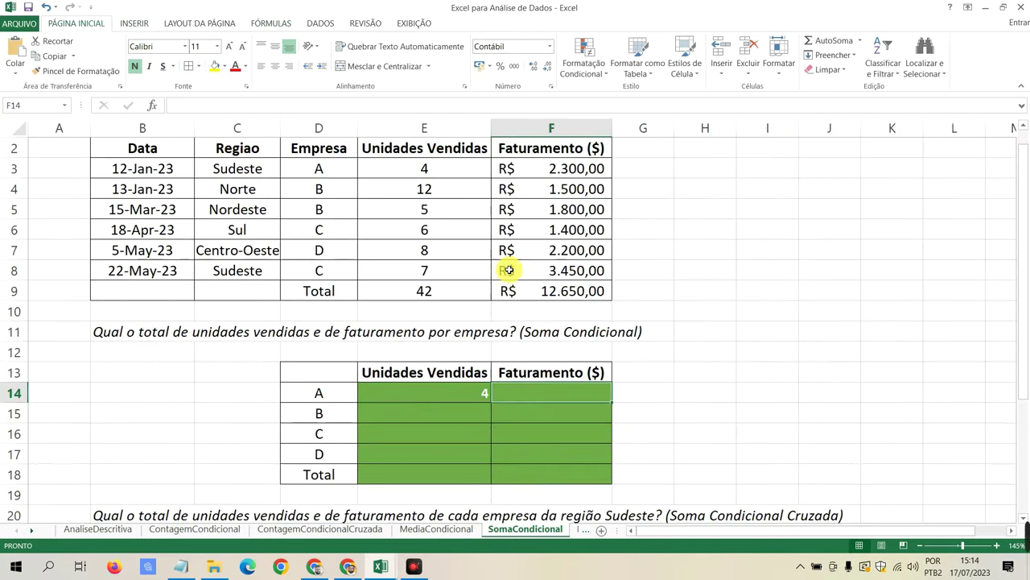
{"action": "scroll", "coordinate": [502, 274], "scroll_direction": "up", "scroll_amount": 1}
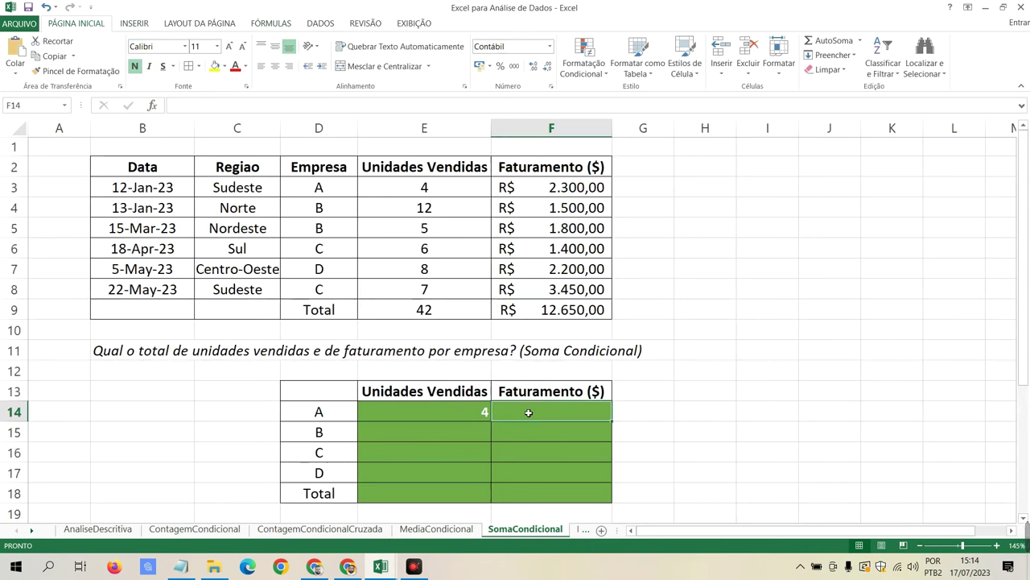
{"action": "type", "text": "=SO"}
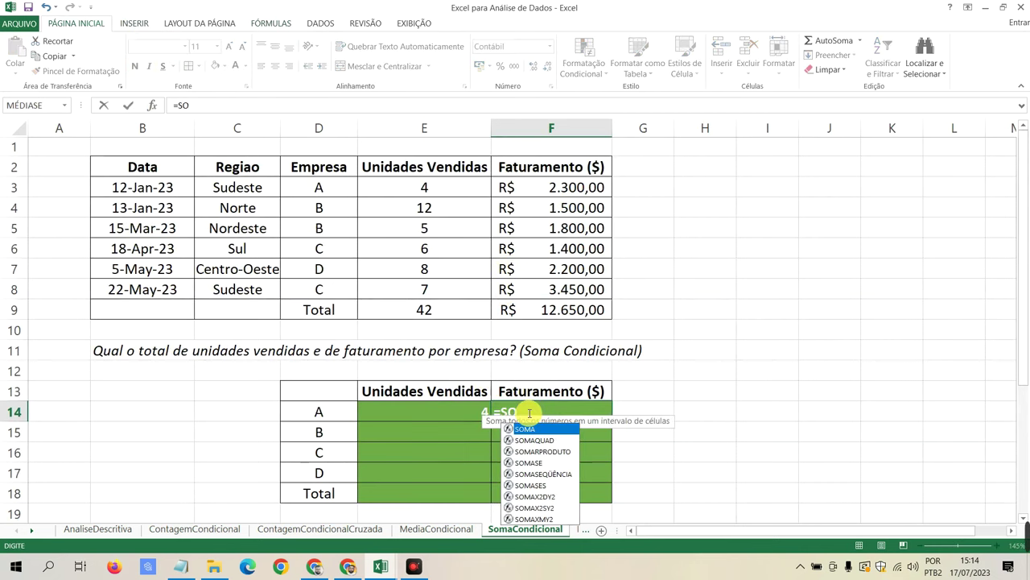
{"action": "type", "text": "MA("}
{"action": "key", "text": "BackSpace"}
{"action": "type", "text": "S"}
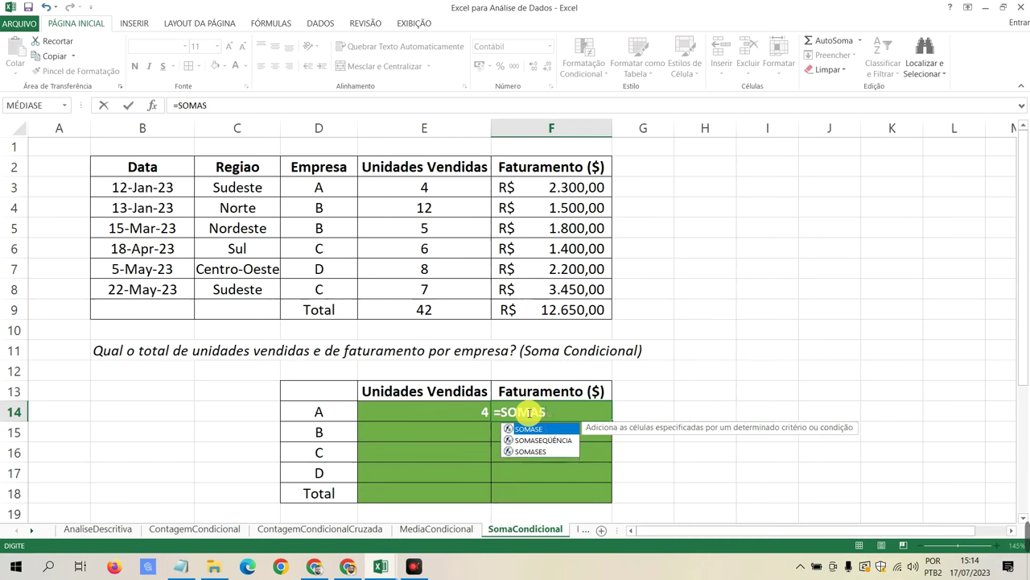
{"action": "type", "text": "E("}
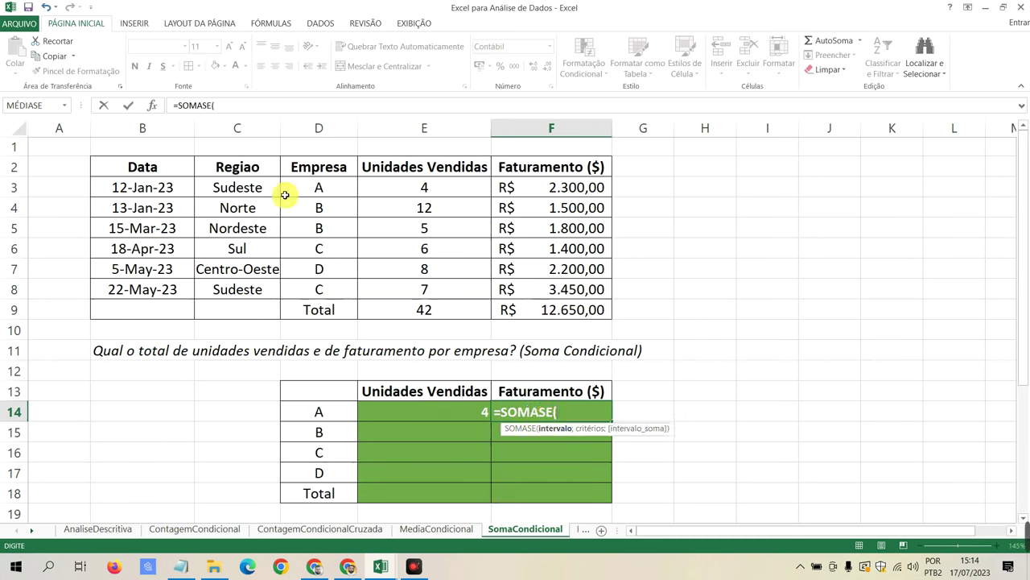
Step: Supply D3:D8, criterion D14 and sum range F3:F8, giving R$ 2.300,00
{"action": "left_click_drag", "start_coordinate": [310, 189], "coordinate": [322, 289]}
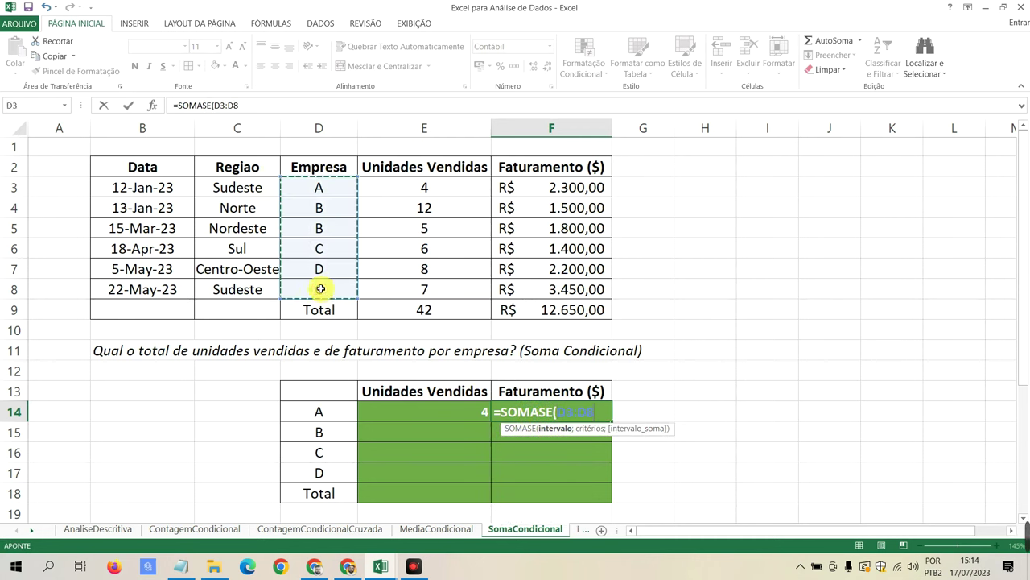
{"action": "type", "text": ";"}
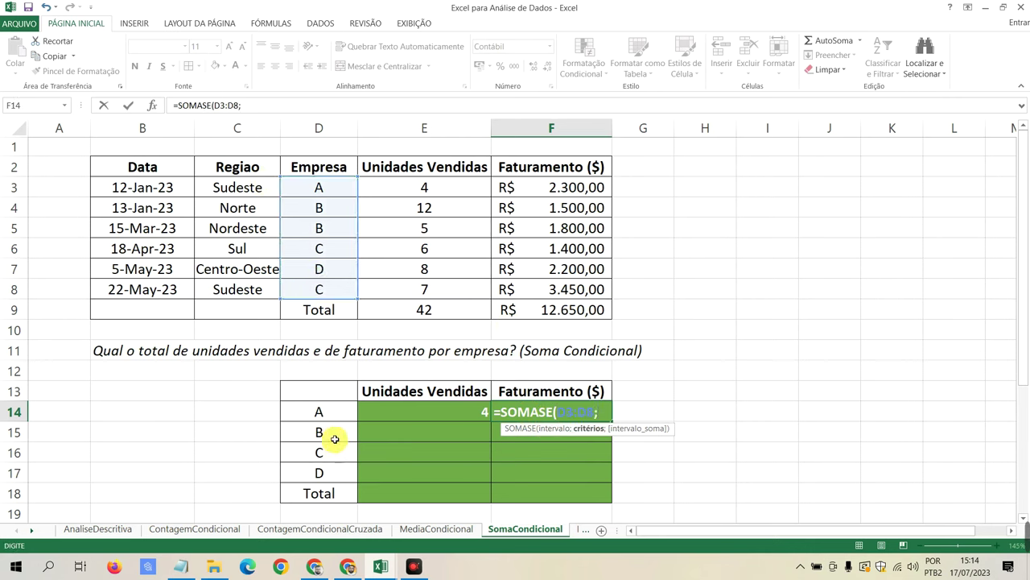
{"action": "left_click", "coordinate": [328, 413]}
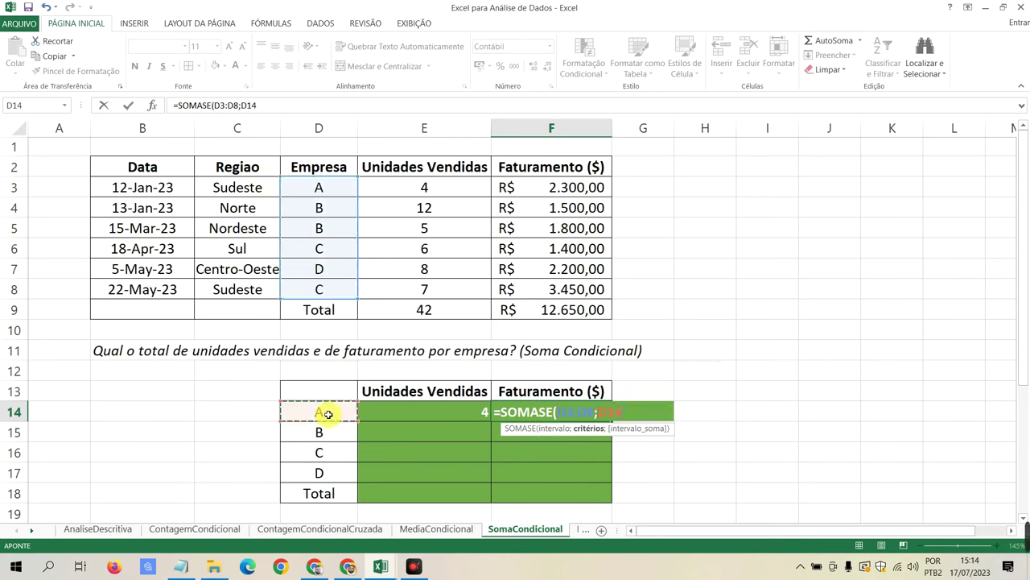
{"action": "type", "text": ";"}
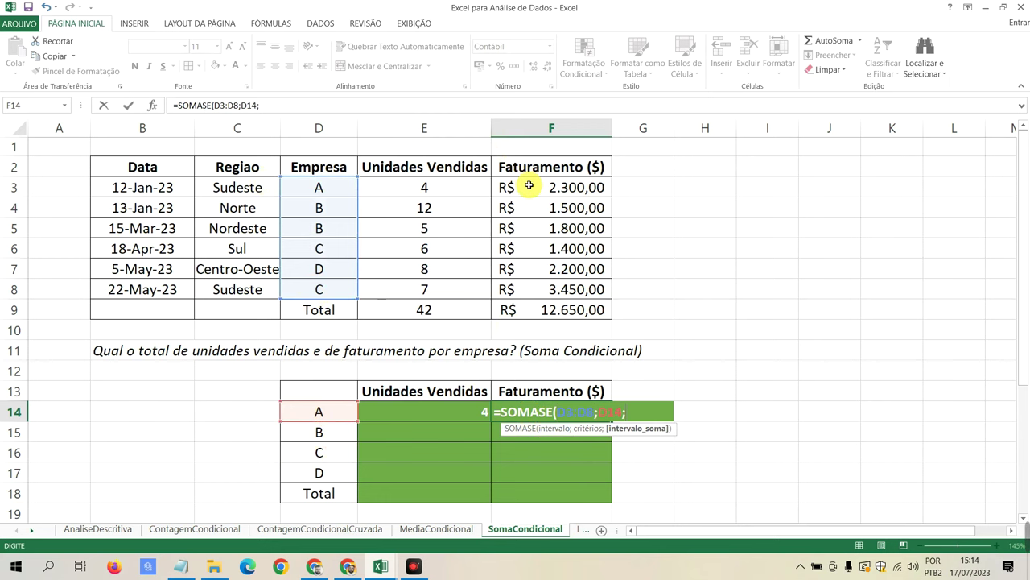
{"action": "left_click_drag", "start_coordinate": [529, 186], "coordinate": [532, 291]}
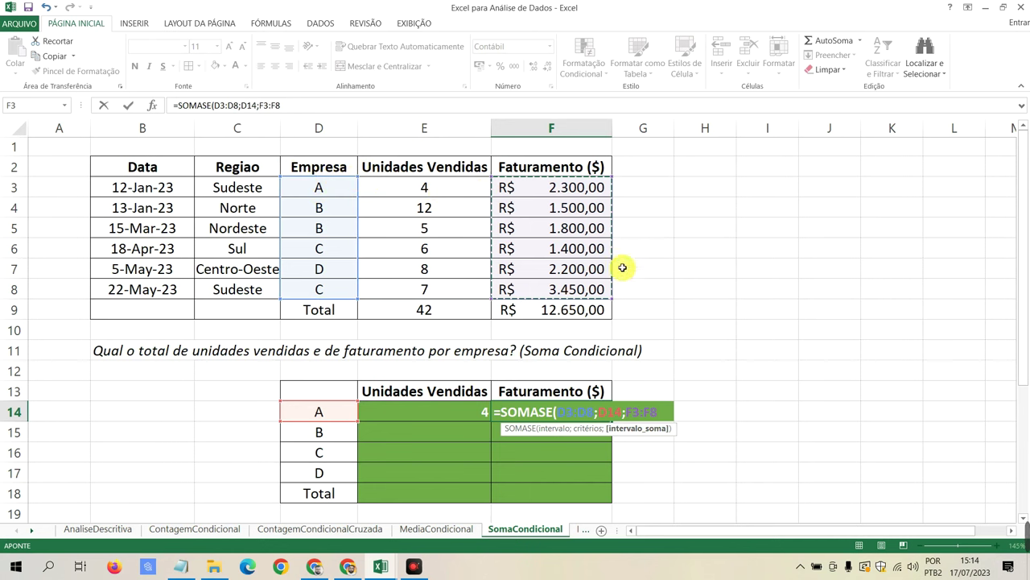
{"action": "type", "text": ")"}
{"action": "key", "text": "Return"}
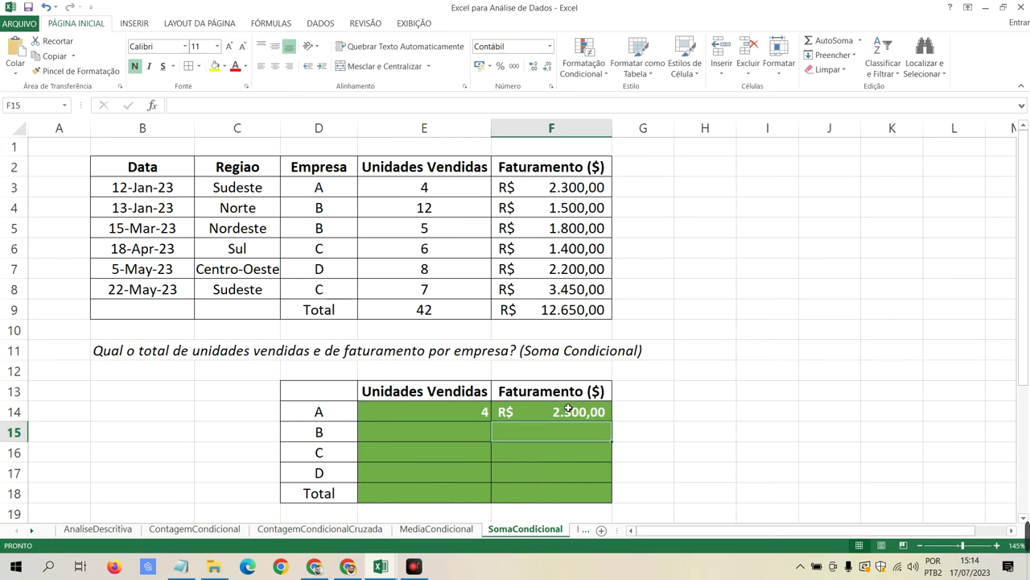
{"action": "left_click", "coordinate": [568, 409]}
{"action": "left_click_drag", "start_coordinate": [324, 210], "coordinate": [325, 227]}
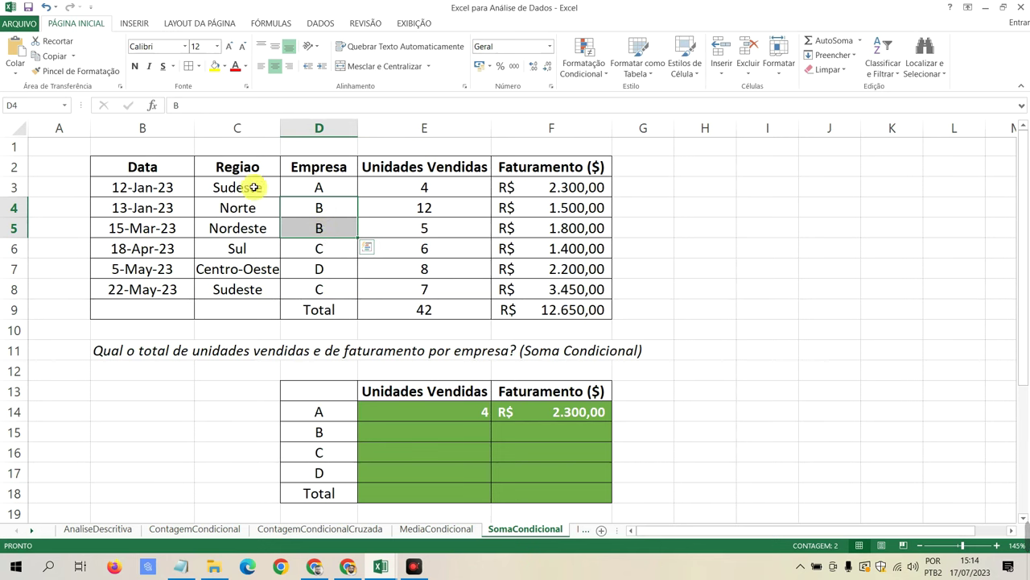
Step: Enter =SOMASE(D3:D8;D15;E3:E8) in E15, giving company B's units as 17
{"action": "left_click", "coordinate": [235, 191]}
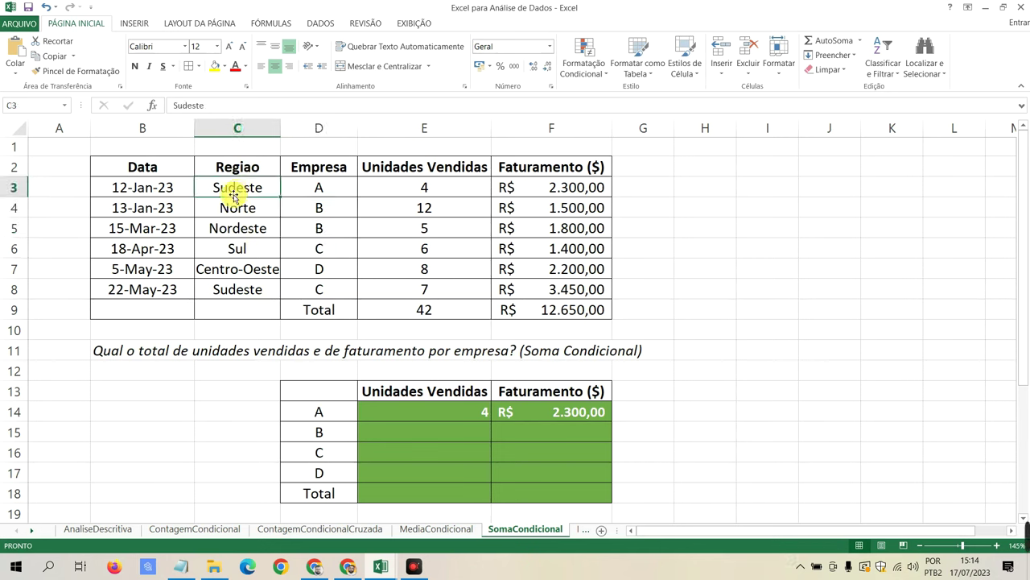
{"action": "left_click", "coordinate": [225, 290]}
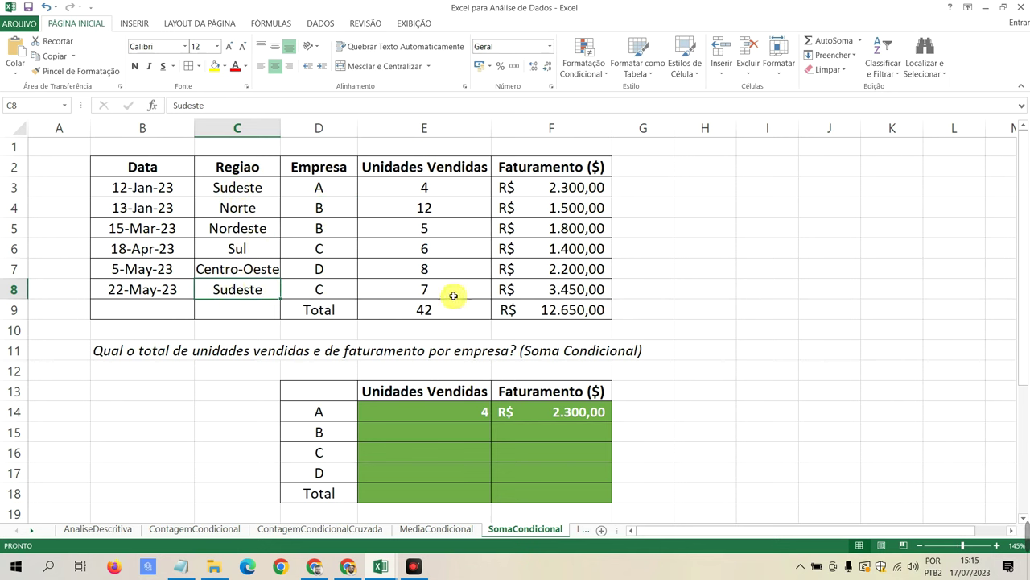
{"action": "left_click", "coordinate": [443, 432]}
{"action": "type", "text": "=S"}
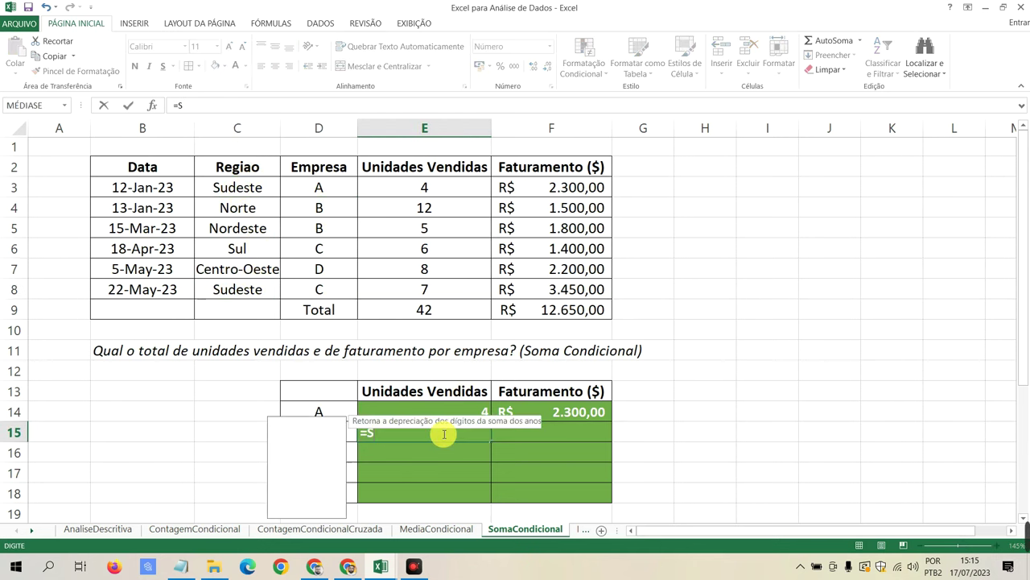
{"action": "type", "text": "OMA("}
{"action": "key", "text": "BackSpace"}
{"action": "type", "text": "S"}
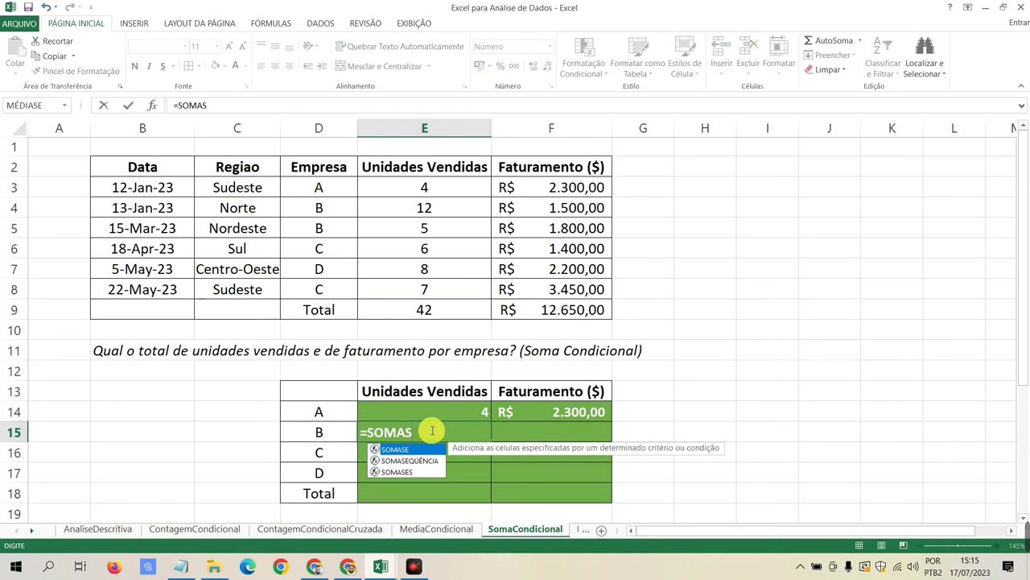
{"action": "type", "text": "E("}
{"action": "left_click_drag", "start_coordinate": [318, 187], "coordinate": [330, 288]}
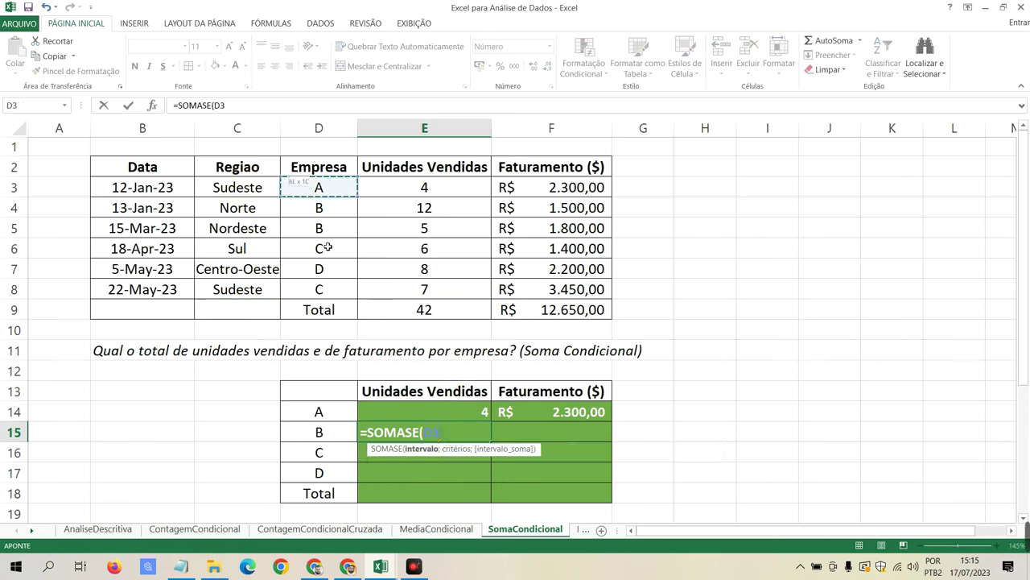
{"action": "type", "text": ":D8;"}
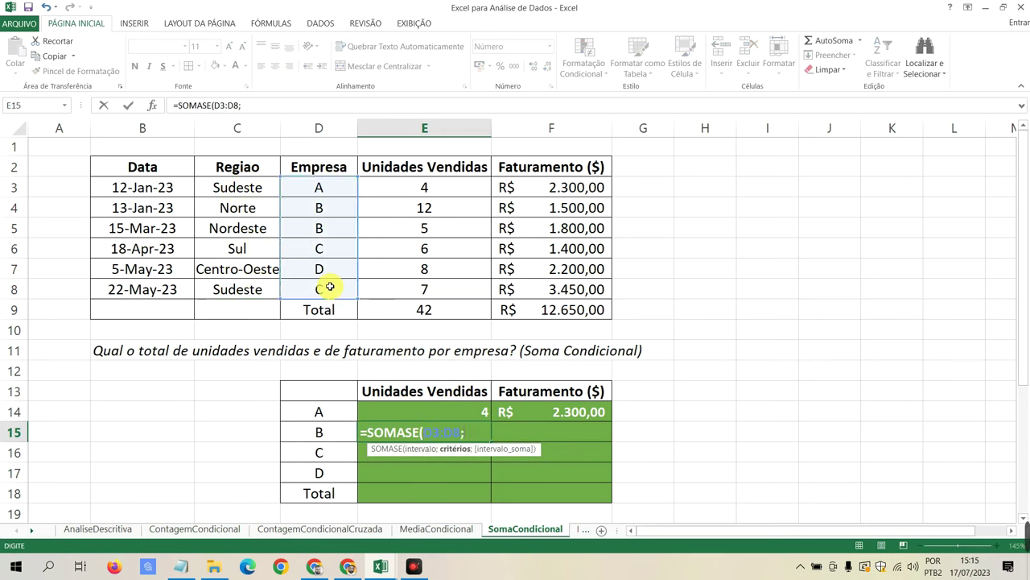
{"action": "left_click", "coordinate": [319, 433]}
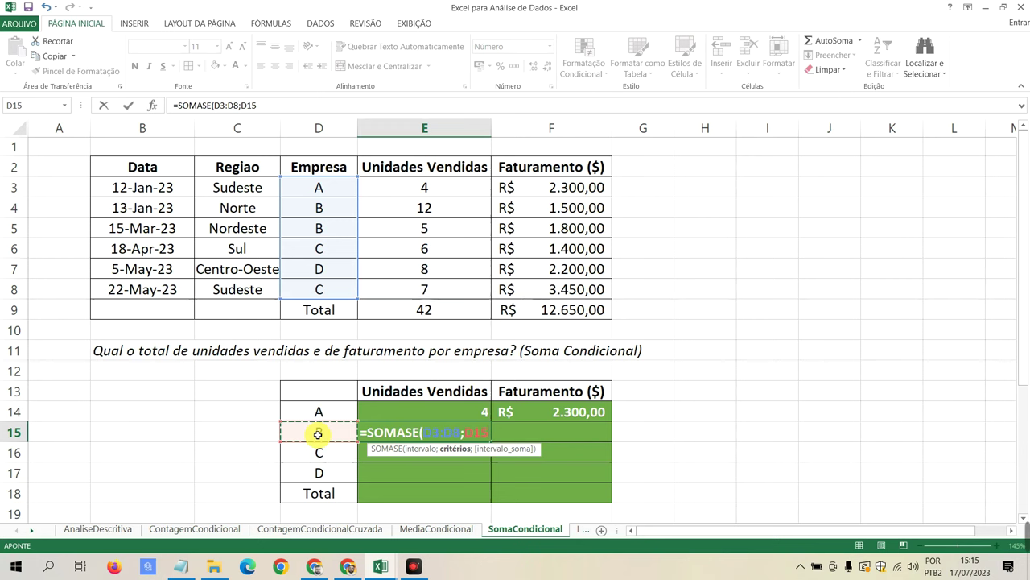
{"action": "type", "text": ";"}
{"action": "mouse_move", "coordinate": [426, 197]}
{"action": "left_mouse_down"}
{"action": "mouse_move", "coordinate": [448, 242]}
{"action": "mouse_move", "coordinate": [451, 292]}
{"action": "left_mouse_up"}
{"action": "key", "text": "Return"}
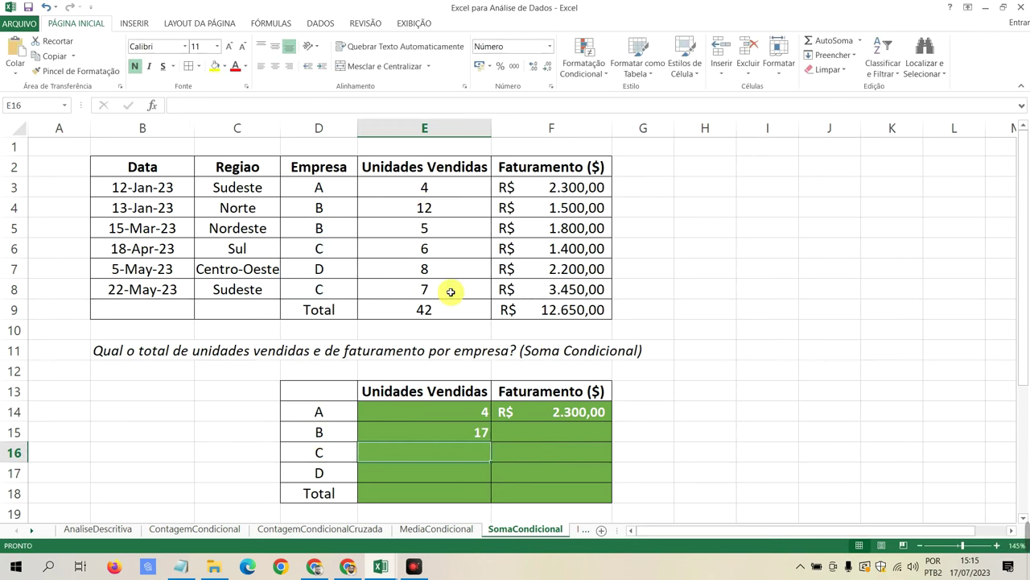
Step: Start a sum formula in E16 for company C's units
{"action": "left_click", "coordinate": [478, 436]}
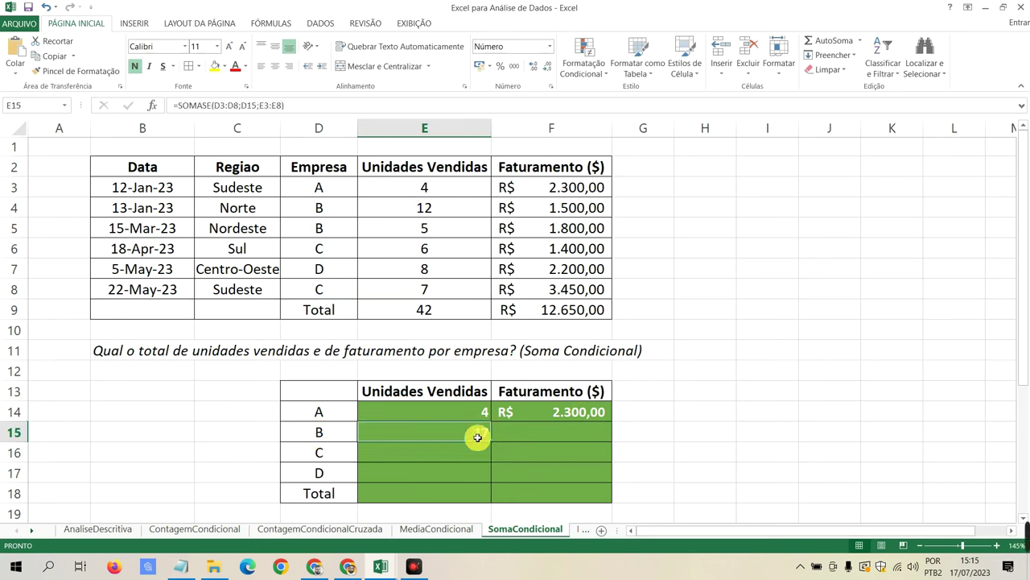
{"action": "left_click", "coordinate": [465, 449]}
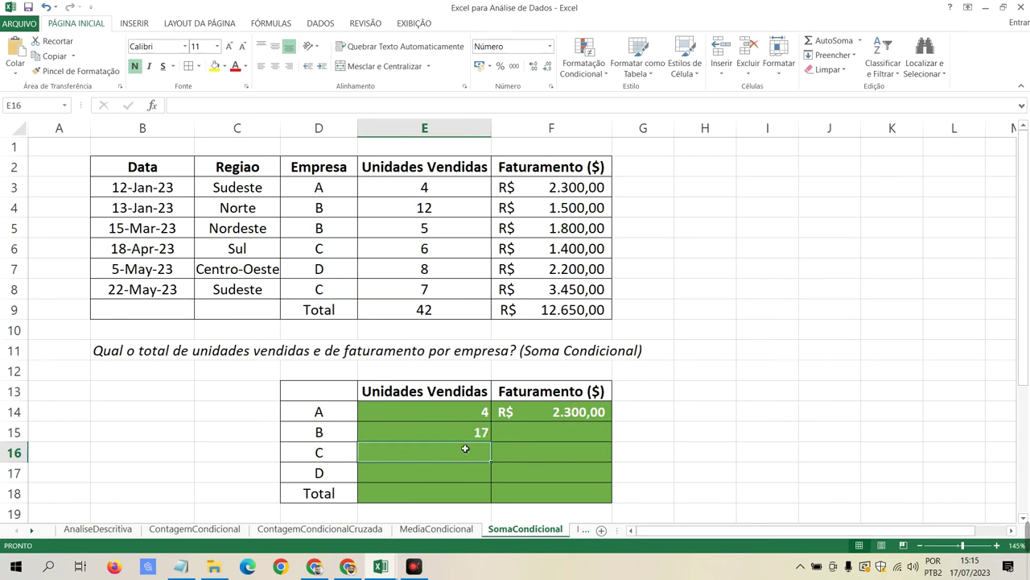
{"action": "type", "text": "=SOMA("}
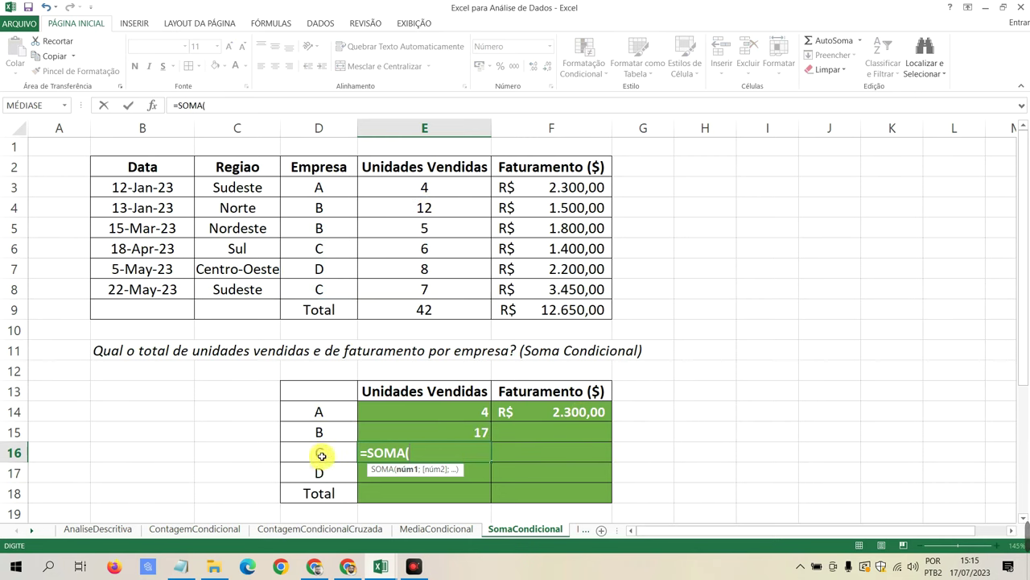
Step: Enter company C's units as =SOMASE(D3:D8;company C;E3:E8), correcting the function name to SOMASE
{"action": "left_click_drag", "start_coordinate": [288, 192], "coordinate": [333, 289]}
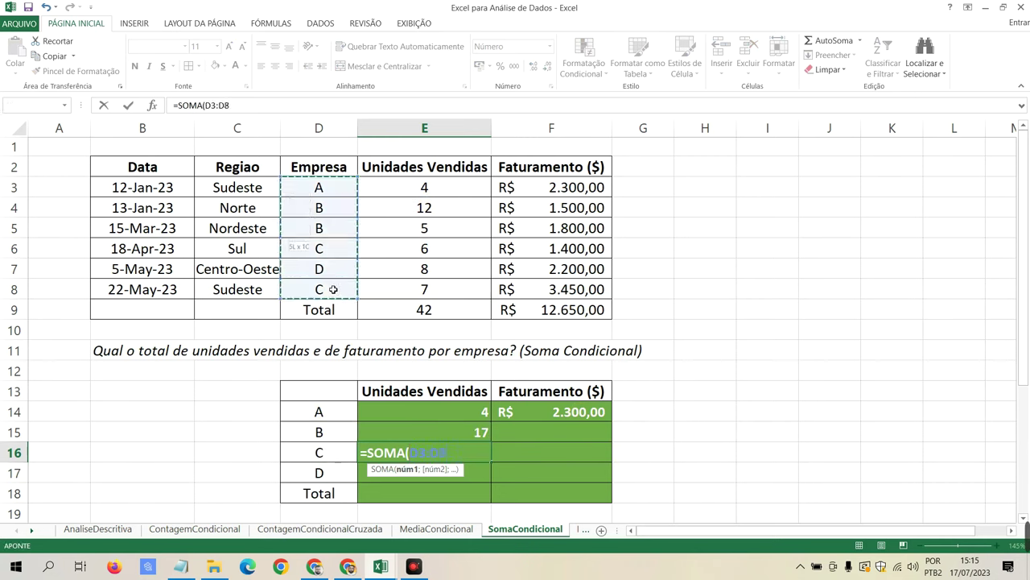
{"action": "type", "text": ";"}
{"action": "left_click", "coordinate": [330, 453]}
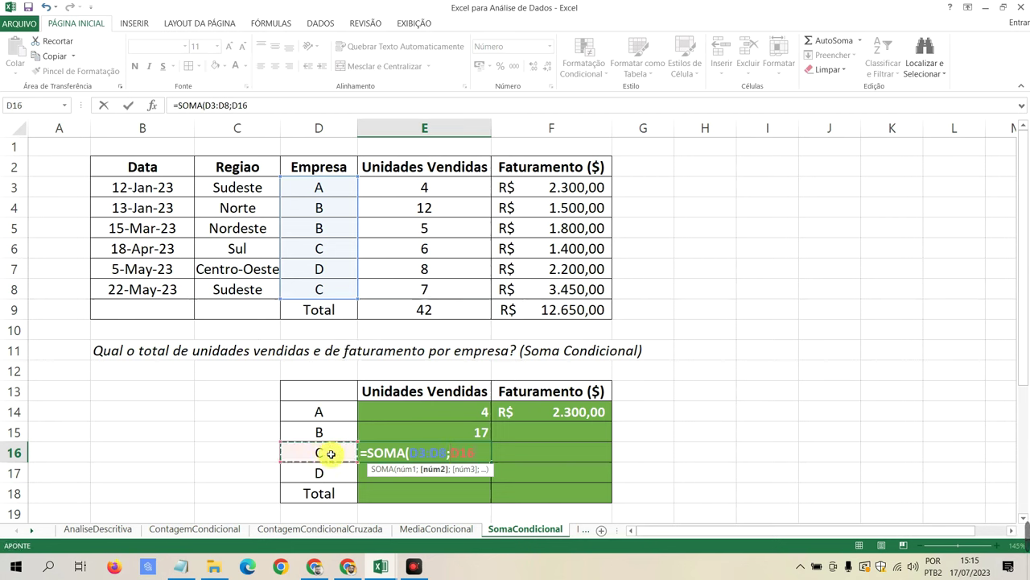
{"action": "left_click", "coordinate": [406, 452]}
{"action": "type", "text": "S"}
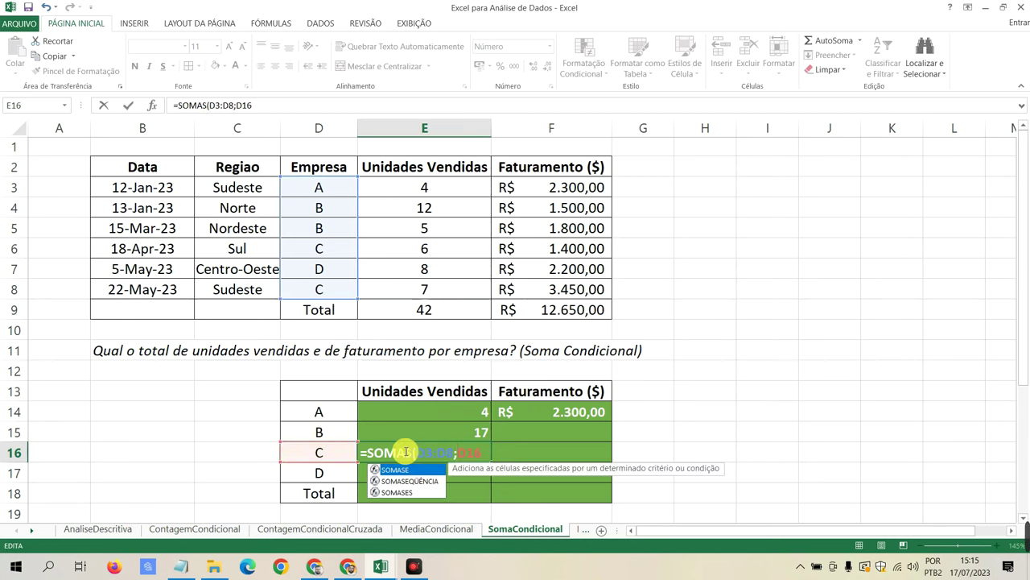
{"action": "type", "text": "E"}
{"action": "left_click", "coordinate": [490, 453]}
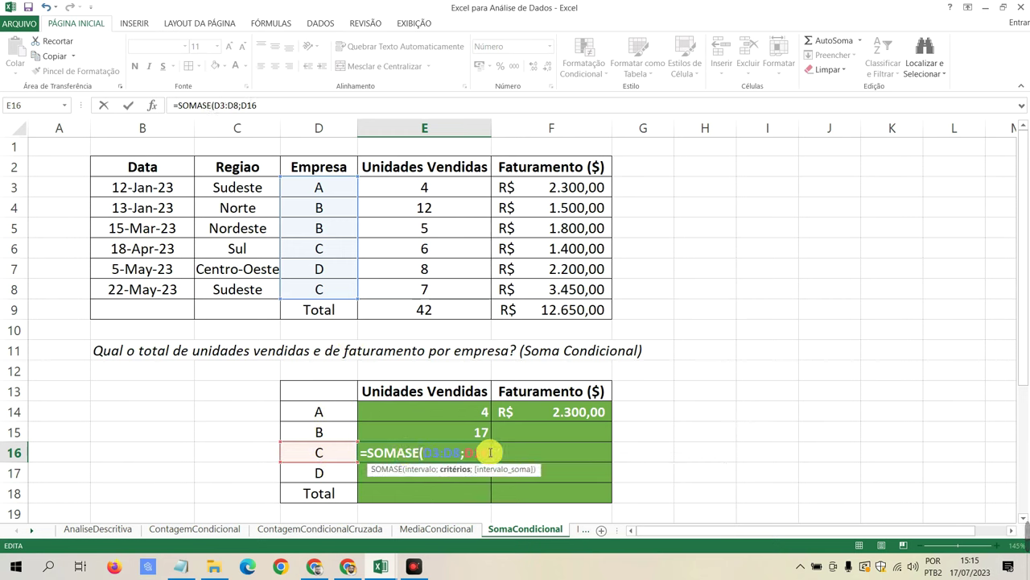
{"action": "type", "text": ";"}
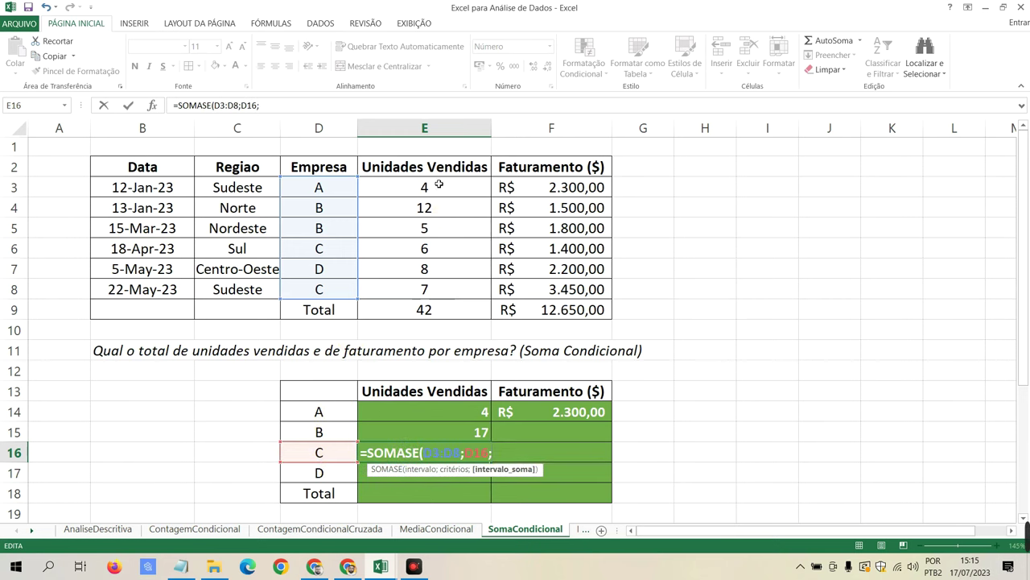
{"action": "left_click_drag", "start_coordinate": [440, 185], "coordinate": [442, 287]}
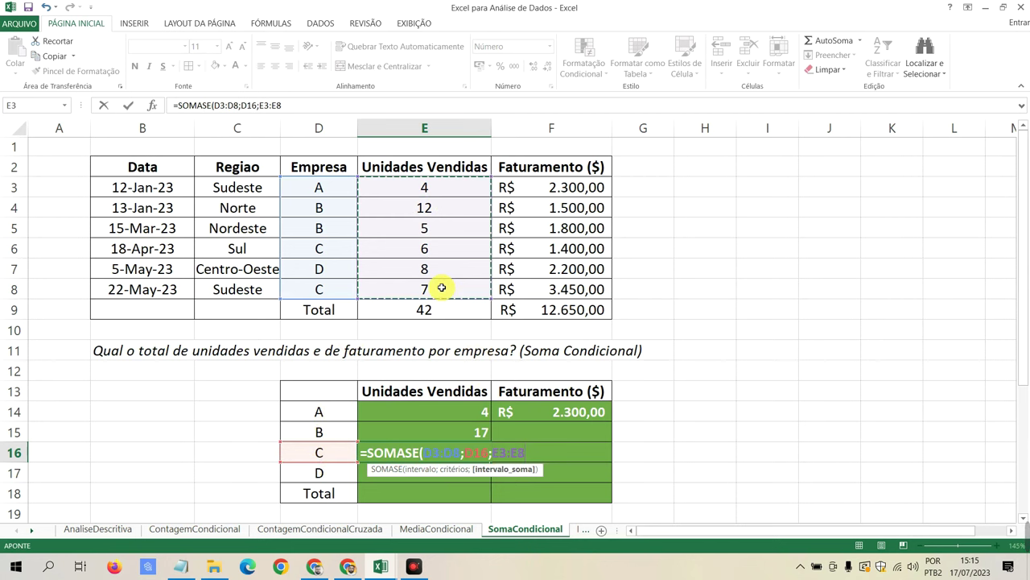
{"action": "key", "text": "Return"}
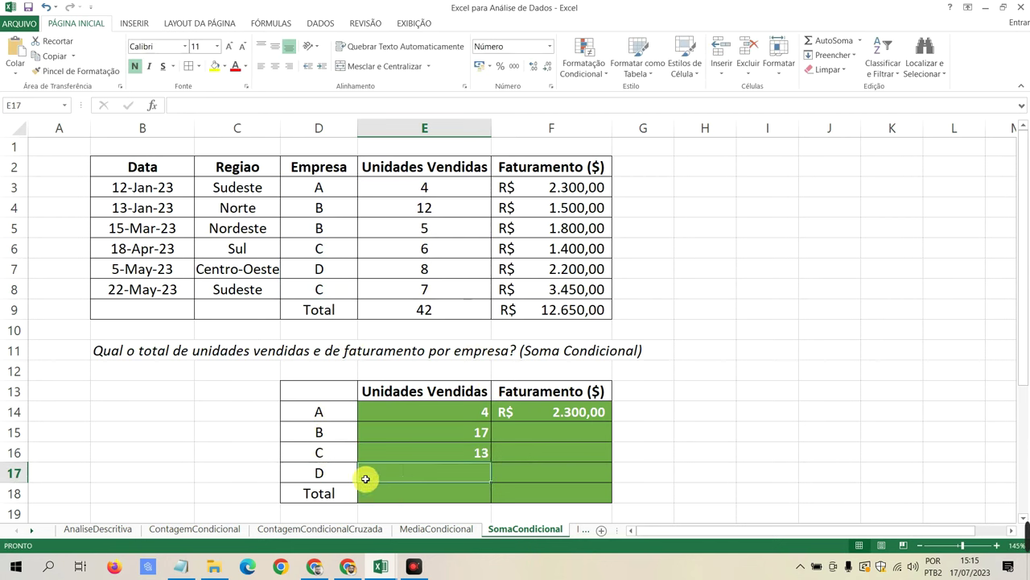
{"action": "scroll", "coordinate": [451, 401], "scroll_direction": "down", "scroll_amount": 2}
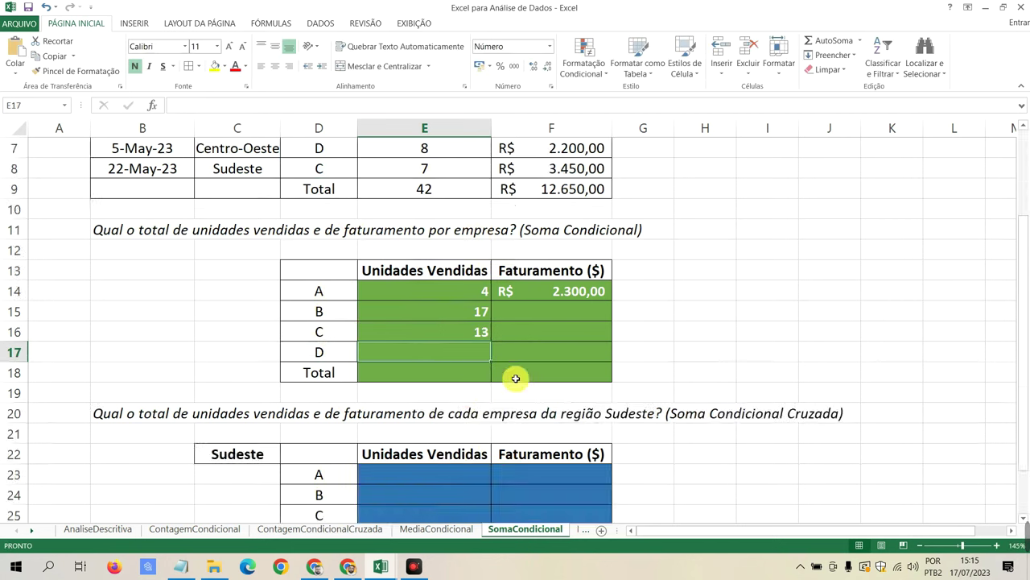
{"action": "scroll", "coordinate": [510, 388], "scroll_direction": "up", "scroll_amount": 2}
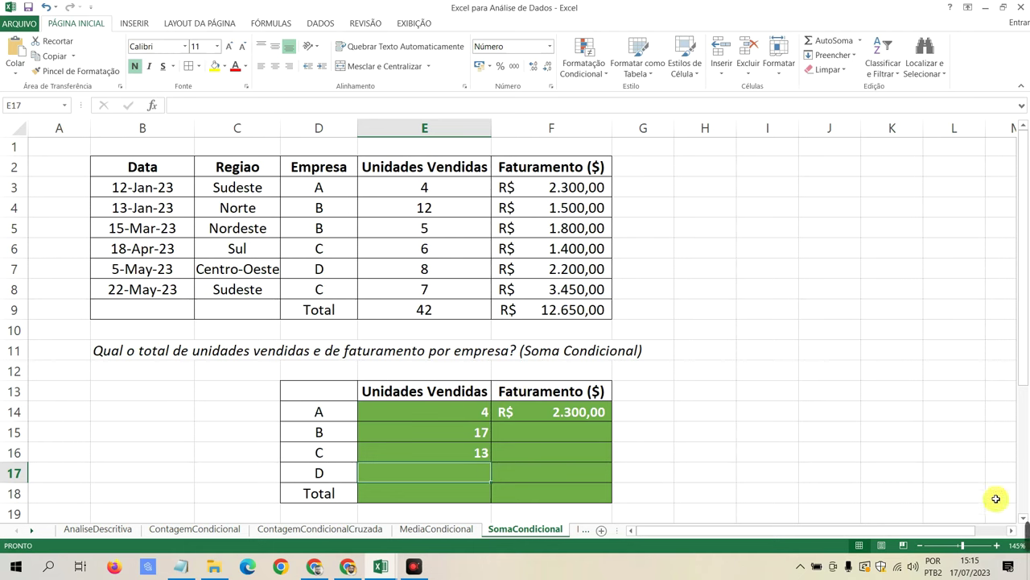
{"action": "mouse_move", "coordinate": [857, 523]}
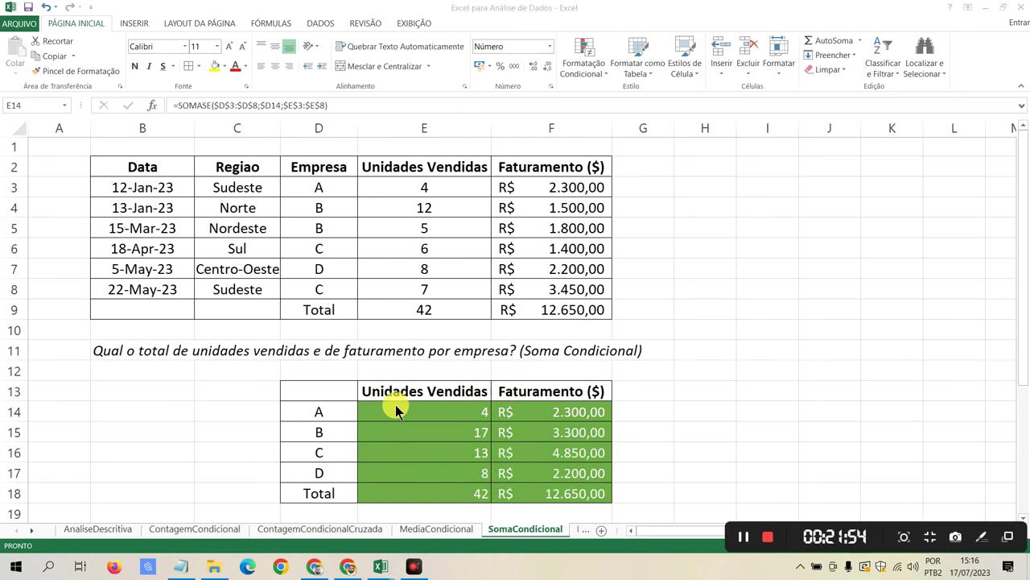
Step: Inspect E14's formula =SOMASE($D$3:$D$8;$D14;$E$3:$E$8) for company A without changing it
{"action": "left_click", "coordinate": [403, 407]}
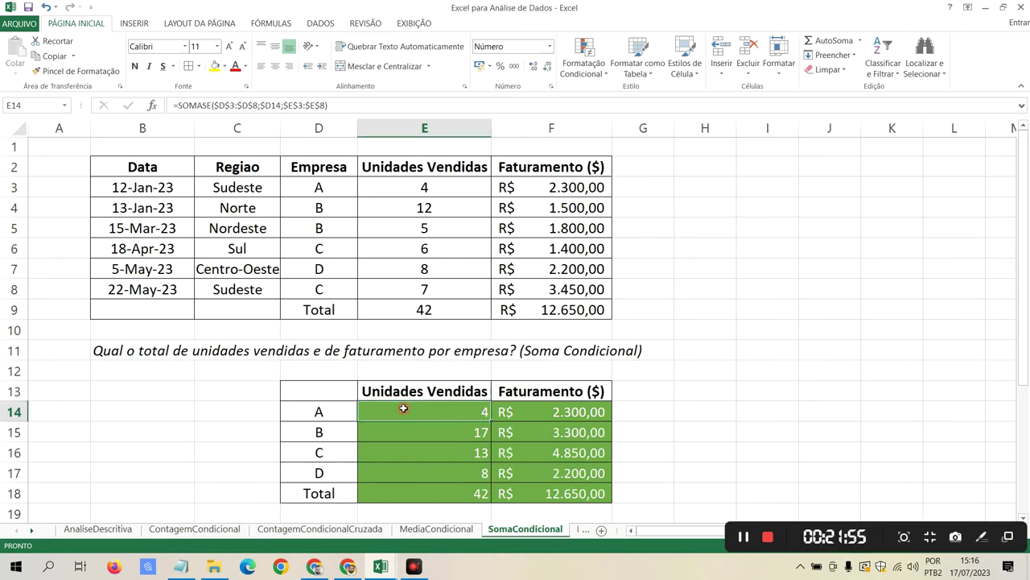
{"action": "left_click", "coordinate": [216, 105]}
{"action": "left_click", "coordinate": [216, 107]}
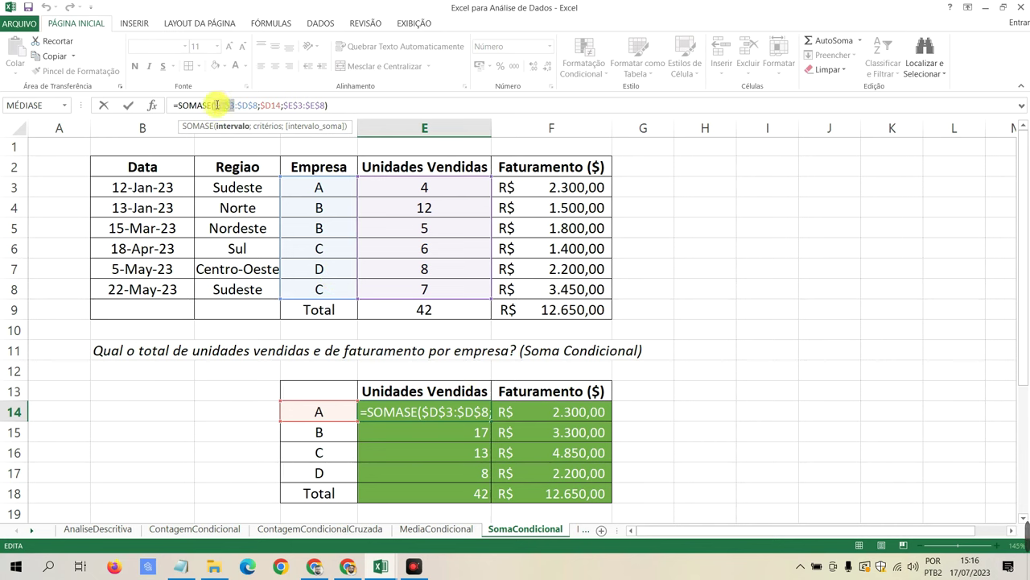
{"action": "left_click_drag", "start_coordinate": [219, 106], "coordinate": [227, 106]}
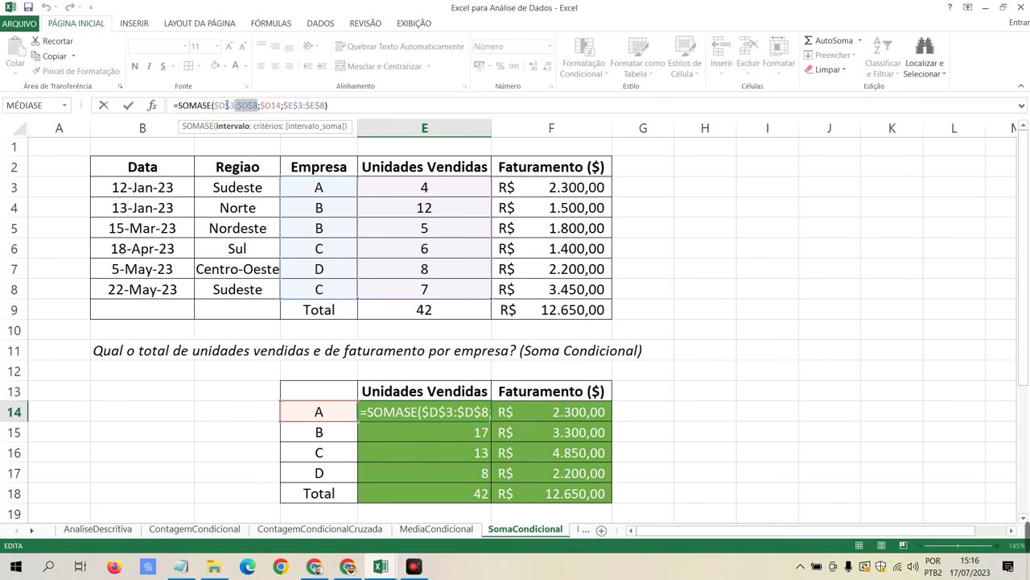
{"action": "left_click", "coordinate": [284, 105]}
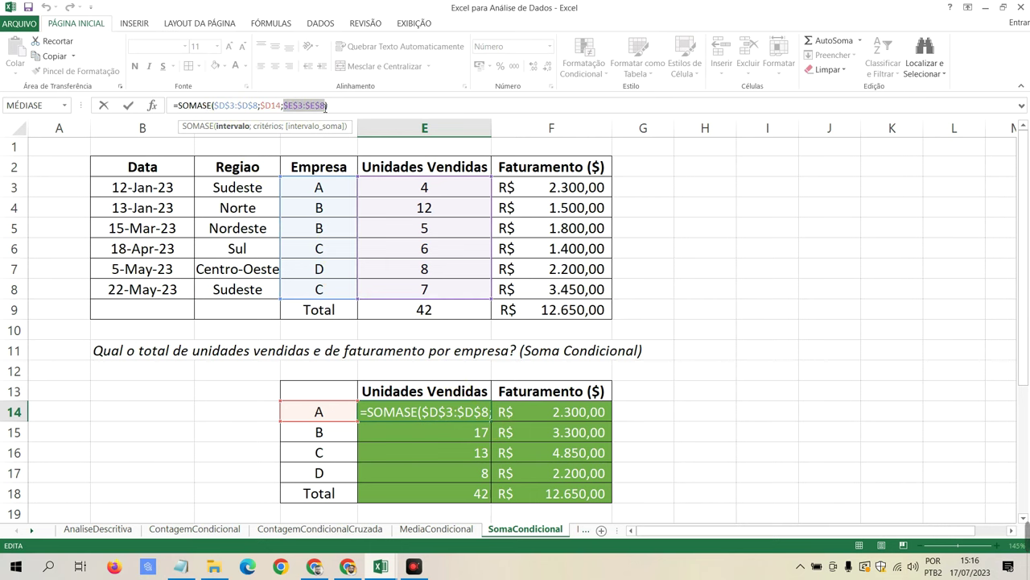
{"action": "double_click", "coordinate": [269, 105]}
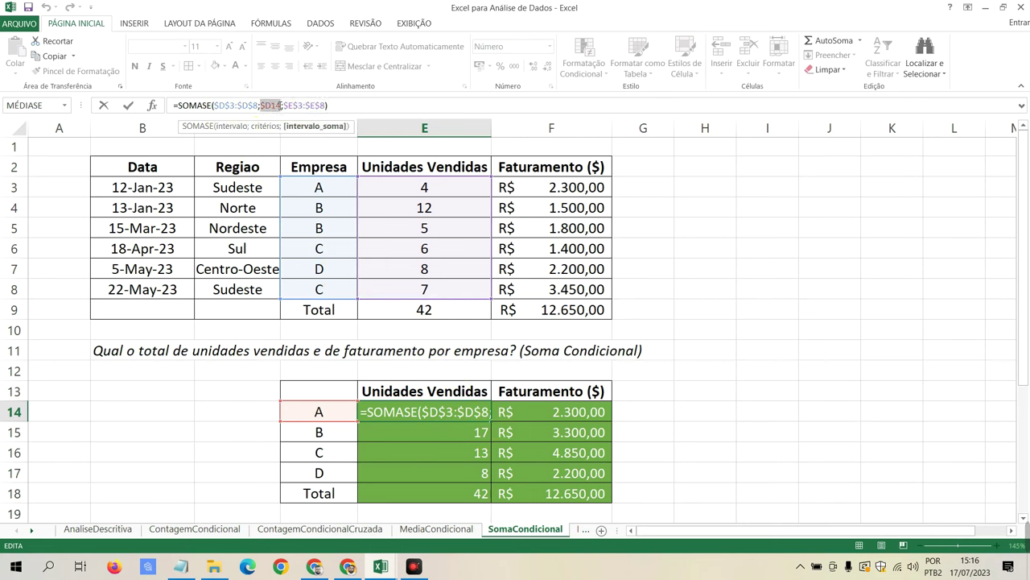
{"action": "left_click", "coordinate": [280, 105]}
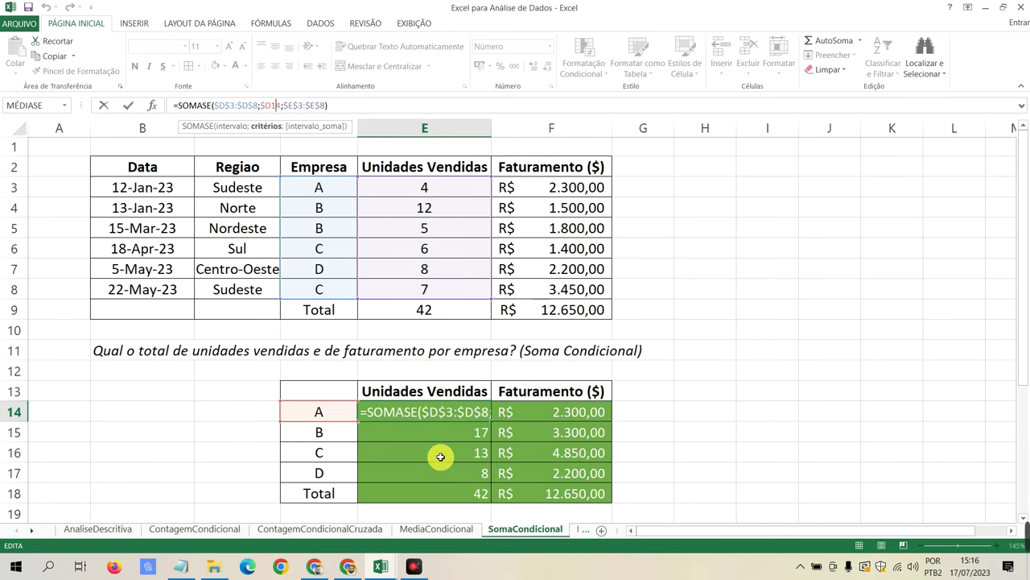
{"action": "key", "text": "Return"}
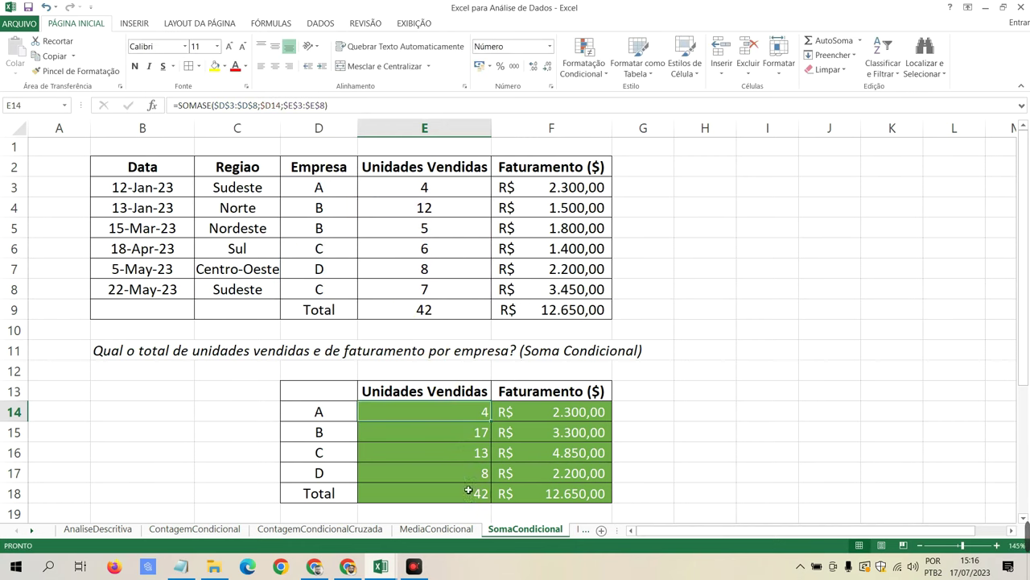
Step: Check the units total =SOMA(E3:E8) in E18, then scroll down to the Sudeste table
{"action": "left_click", "coordinate": [468, 490]}
{"action": "left_click", "coordinate": [219, 105]}
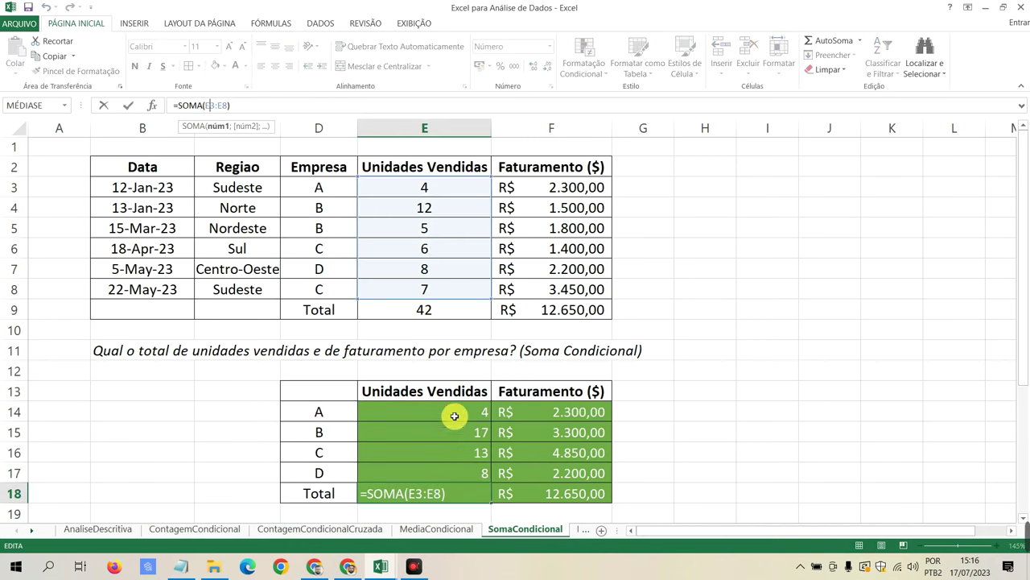
{"action": "key", "text": "Escape"}
{"action": "scroll", "coordinate": [425, 258], "scroll_direction": "down", "scroll_amount": 3}
{"action": "scroll", "coordinate": [437, 281], "scroll_direction": "down", "scroll_amount": 2}
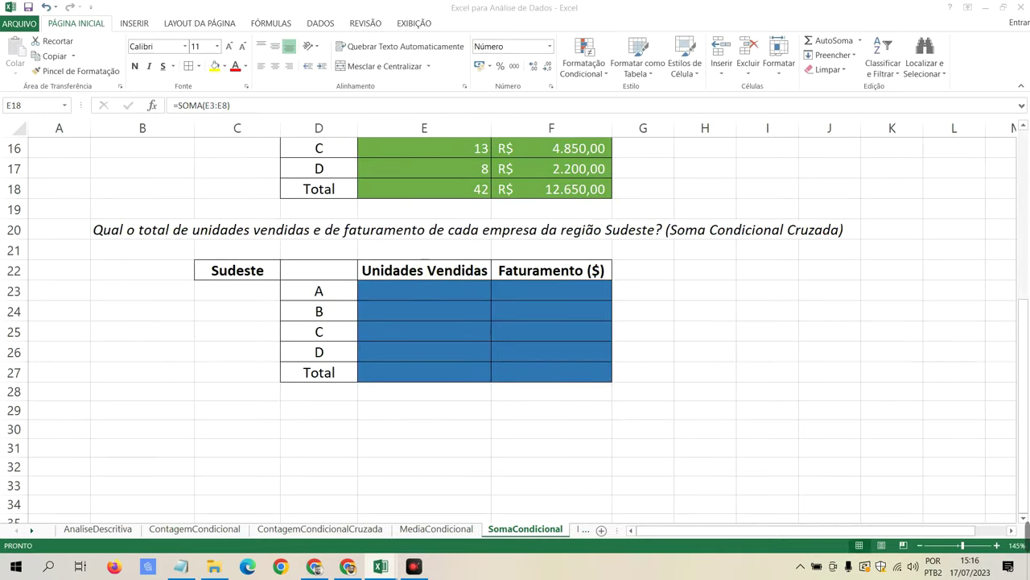
Step: Start the formula =SOMASES( in E23, company A's Sudeste units cell
{"action": "left_click", "coordinate": [411, 293]}
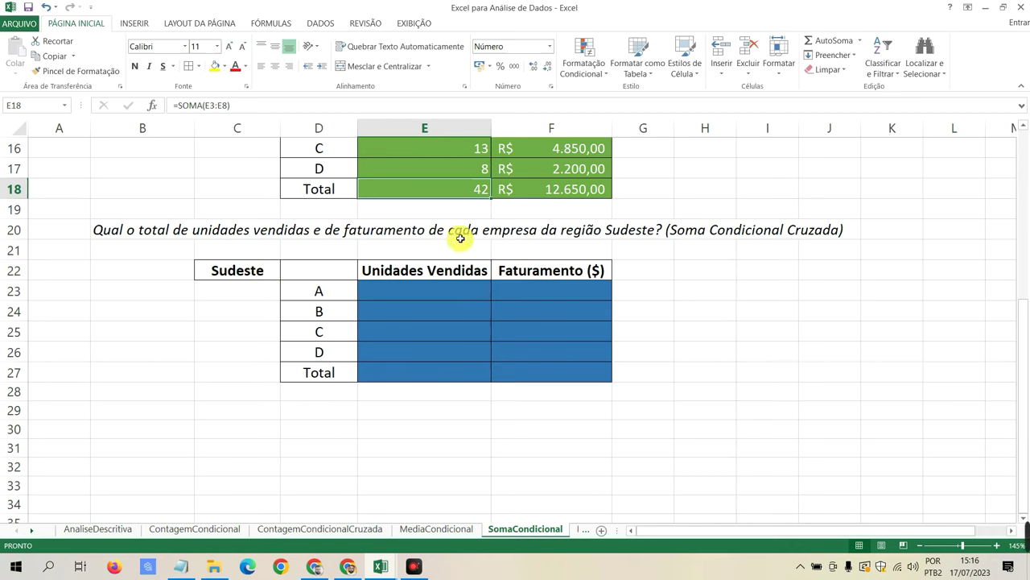
{"action": "scroll", "coordinate": [523, 281], "scroll_direction": "up", "scroll_amount": 1}
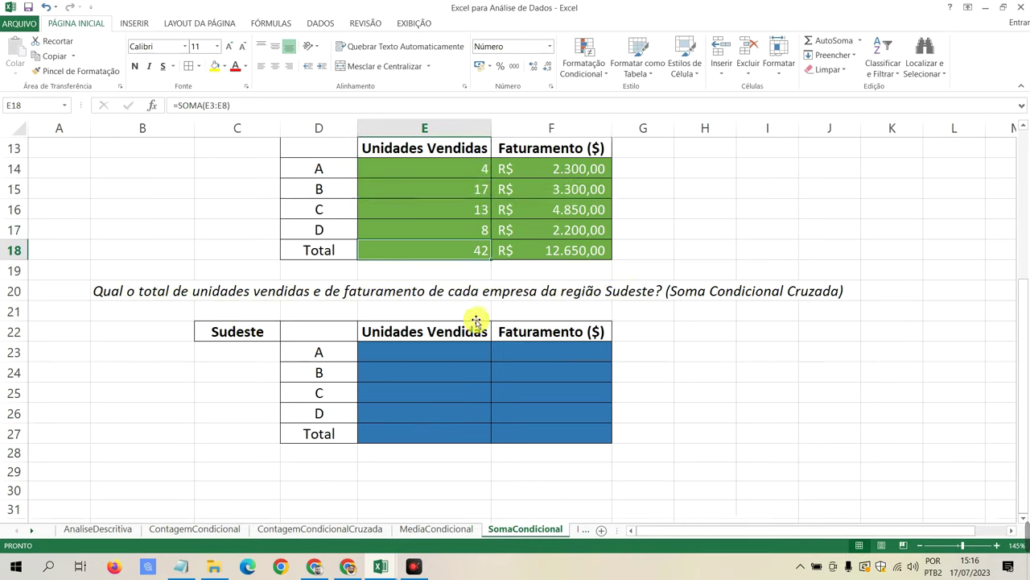
{"action": "scroll", "coordinate": [475, 319], "scroll_direction": "up", "scroll_amount": 1}
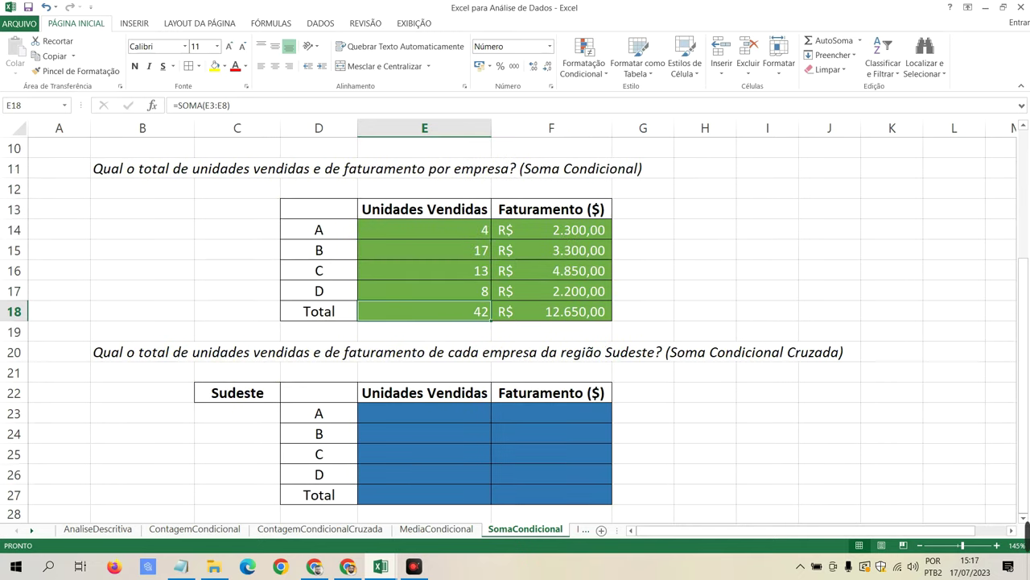
{"action": "left_click", "coordinate": [427, 411]}
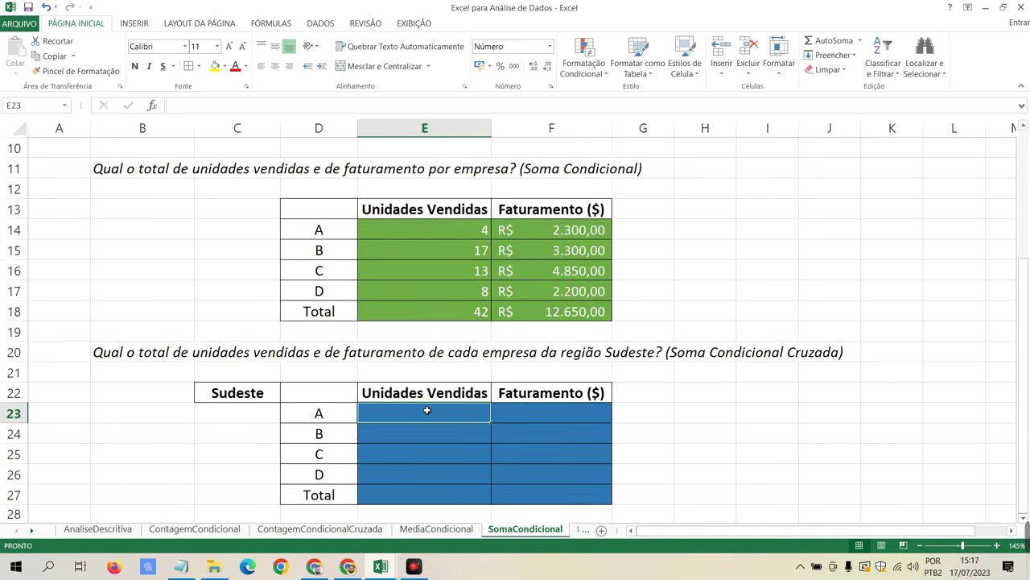
{"action": "type", "text": "=S"}
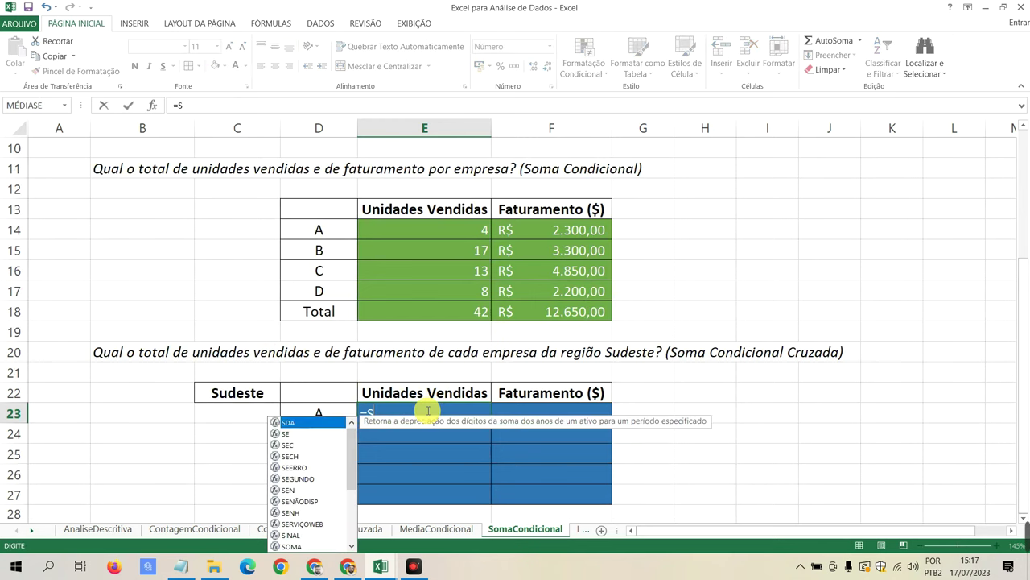
{"action": "type", "text": "OMASES"}
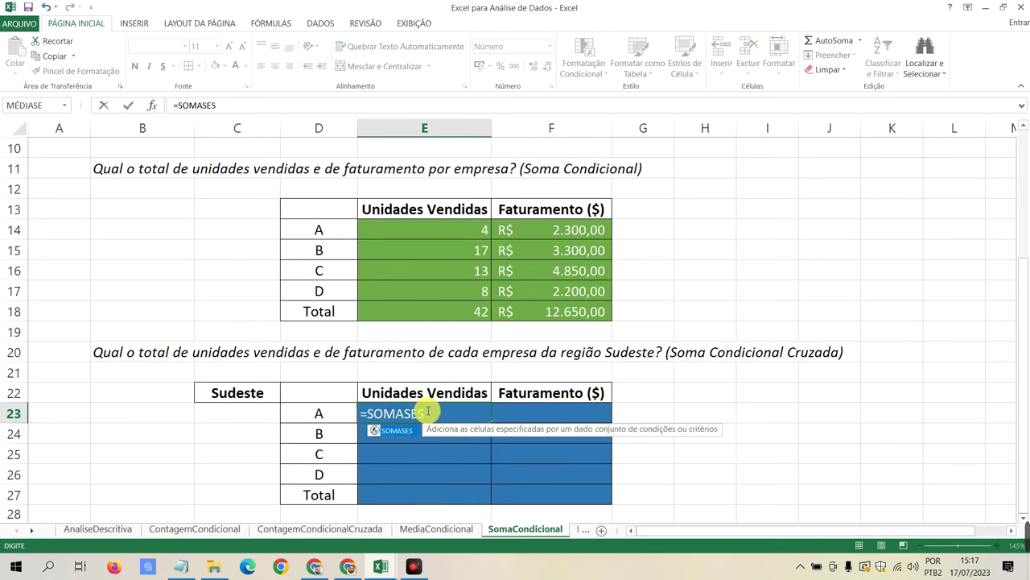
{"action": "type", "text": "("}
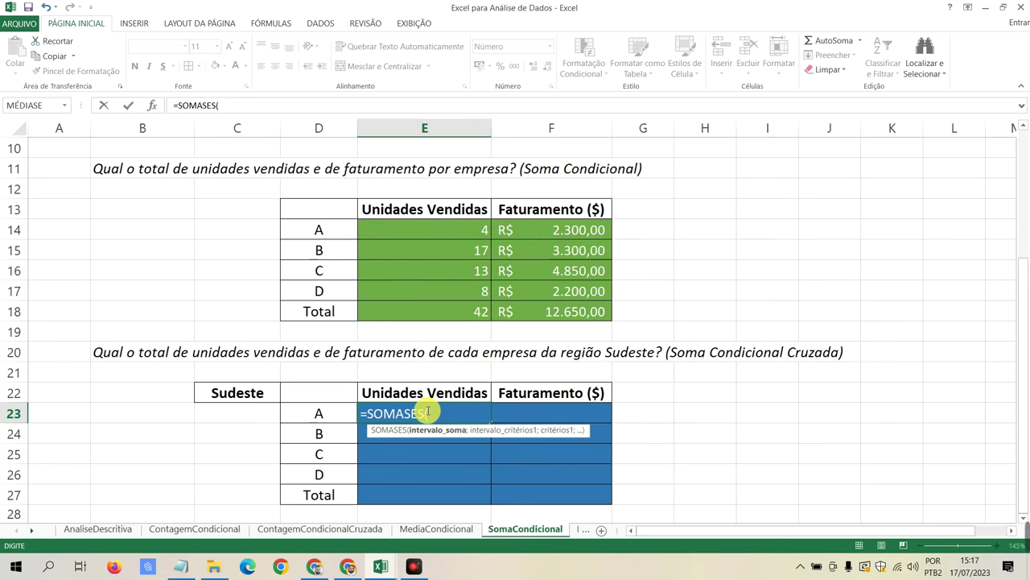
{"action": "scroll", "coordinate": [435, 354], "scroll_direction": "up", "scroll_amount": 1}
{"action": "scroll", "coordinate": [434, 346], "scroll_direction": "up", "scroll_amount": 2}
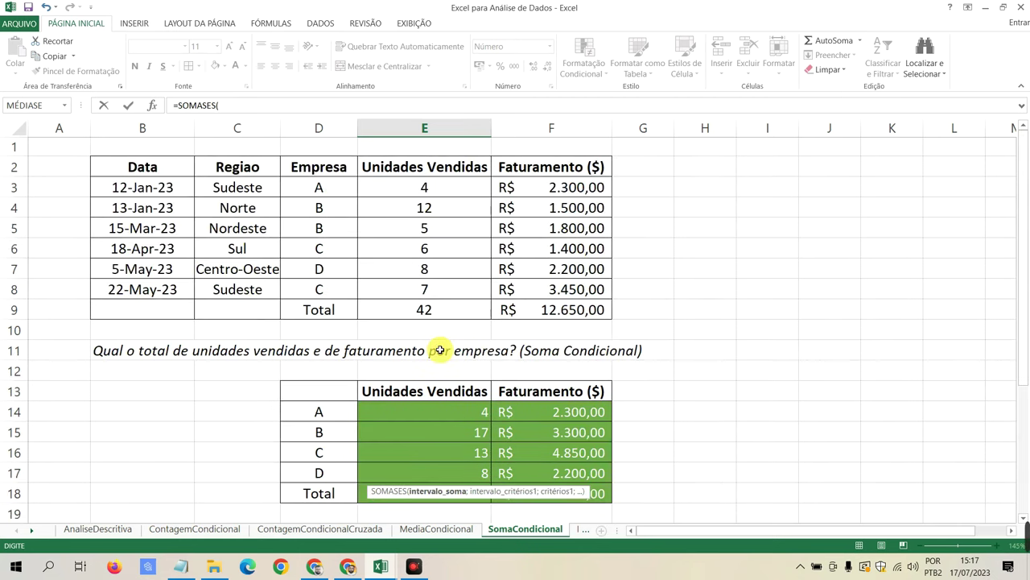
{"action": "scroll", "coordinate": [410, 323], "scroll_direction": "down", "scroll_amount": 2}
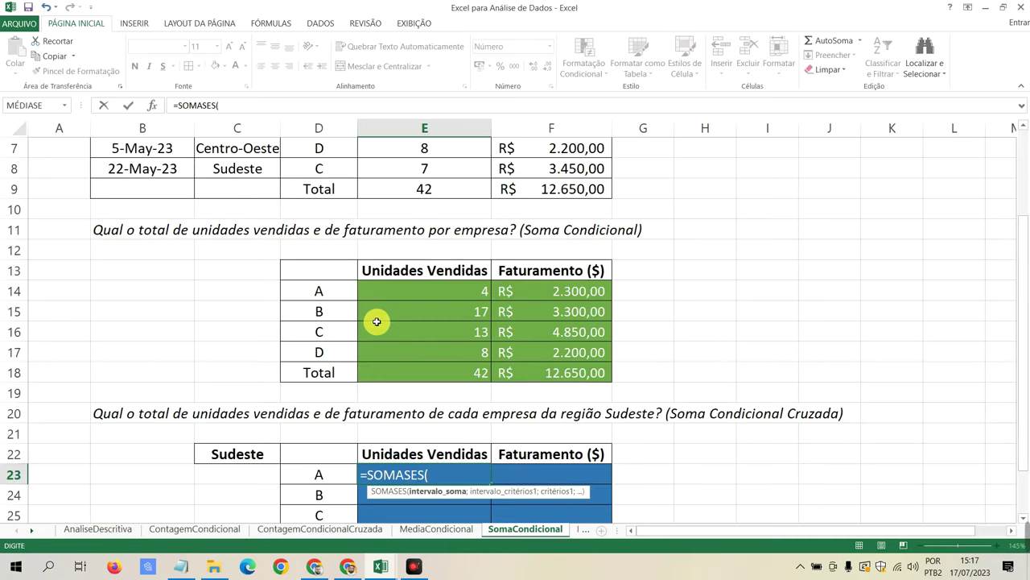
{"action": "type", "text": "$"}
{"action": "scroll", "coordinate": [372, 317], "scroll_direction": "up", "scroll_amount": 2}
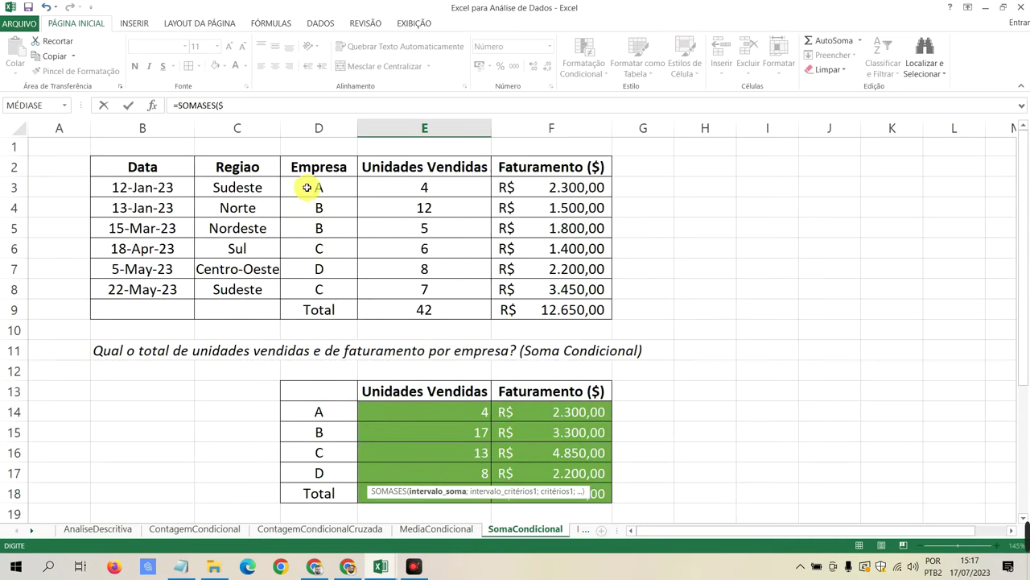
Step: Add the Unidades Vendidas range E3:E8 as the sum range, followed by a semicolon
{"action": "left_click", "coordinate": [397, 189]}
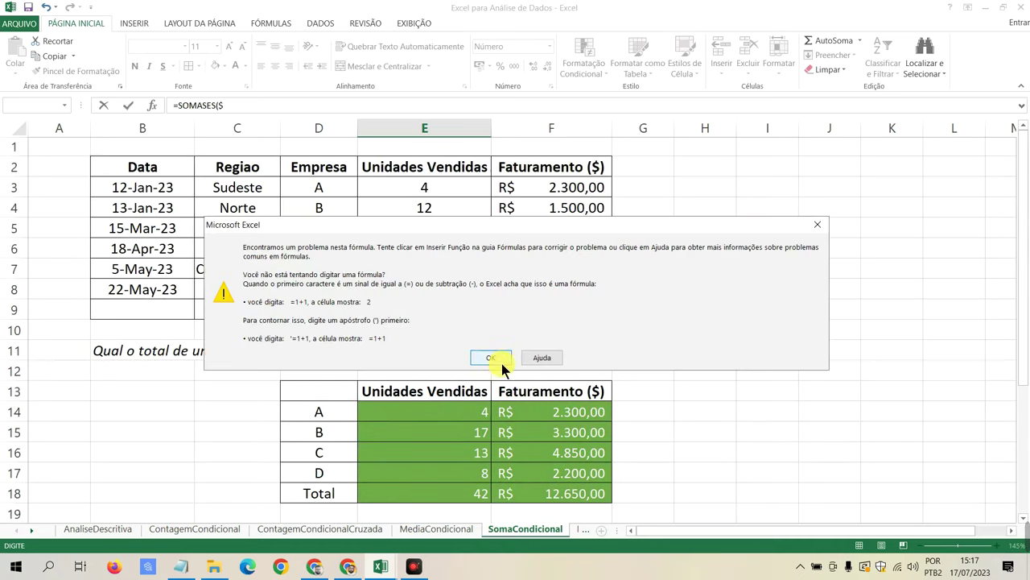
{"action": "left_click", "coordinate": [491, 357]}
{"action": "scroll", "coordinate": [478, 370], "scroll_direction": "down", "scroll_amount": 1}
{"action": "scroll", "coordinate": [475, 386], "scroll_direction": "down", "scroll_amount": 3}
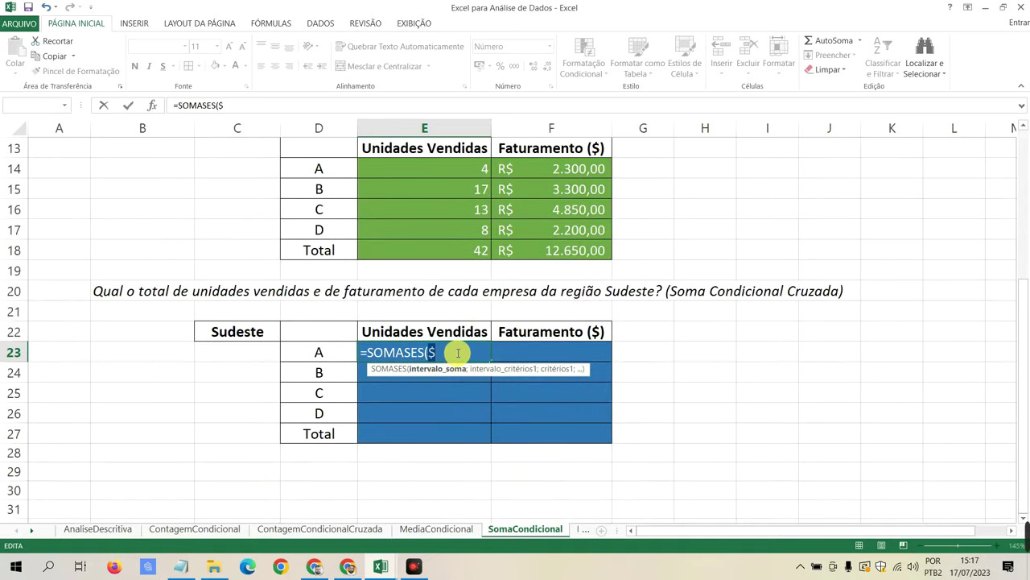
{"action": "scroll", "coordinate": [453, 371], "scroll_direction": "up", "scroll_amount": 1}
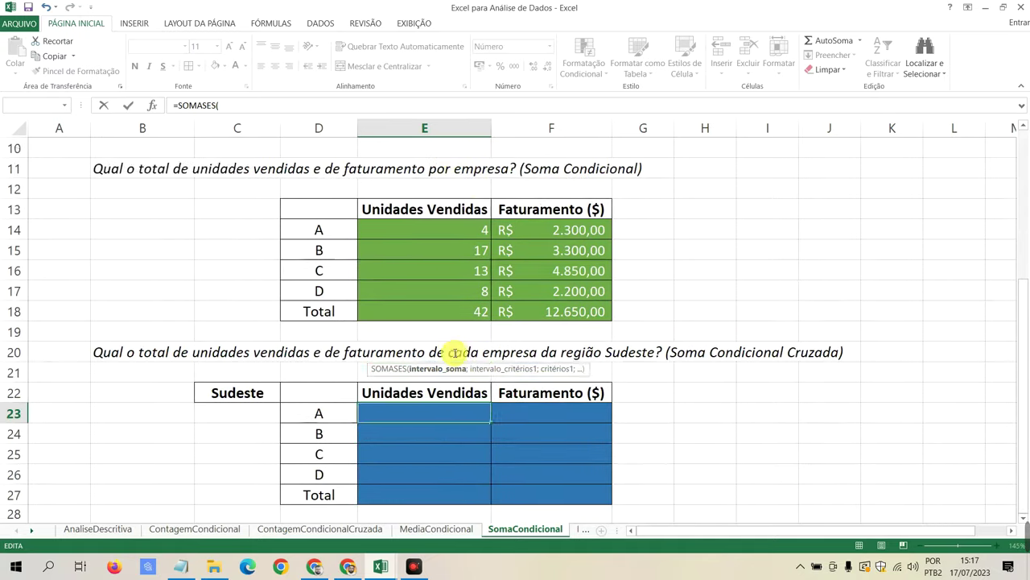
{"action": "scroll", "coordinate": [435, 241], "scroll_direction": "up", "scroll_amount": 3}
{"action": "left_click_drag", "start_coordinate": [423, 188], "coordinate": [431, 286]}
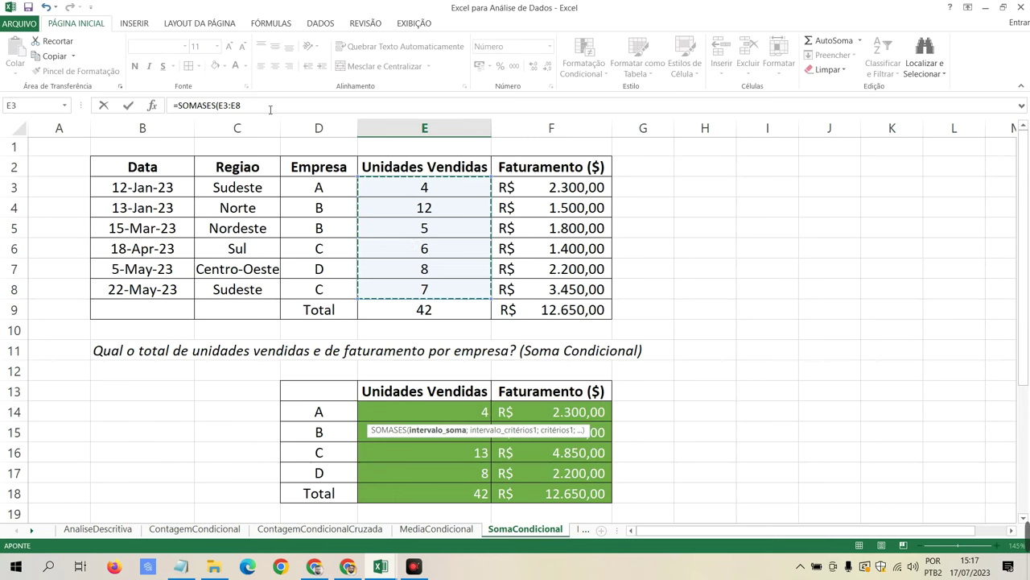
{"action": "left_click", "coordinate": [271, 106]}
{"action": "type", "text": ";"}
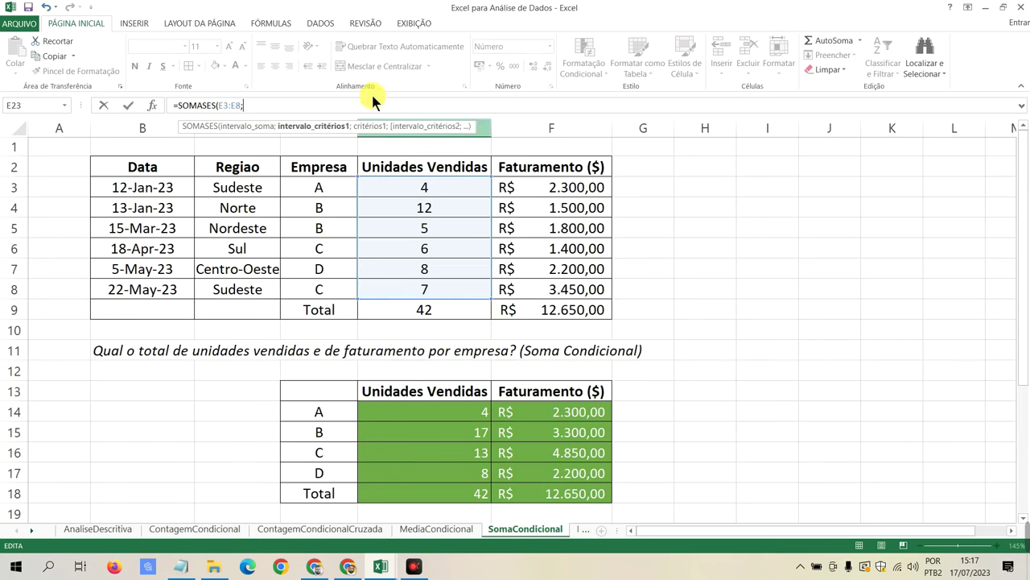
{"action": "scroll", "coordinate": [460, 285], "scroll_direction": "down", "scroll_amount": 3}
{"action": "scroll", "coordinate": [290, 145], "scroll_direction": "up", "scroll_amount": 3}
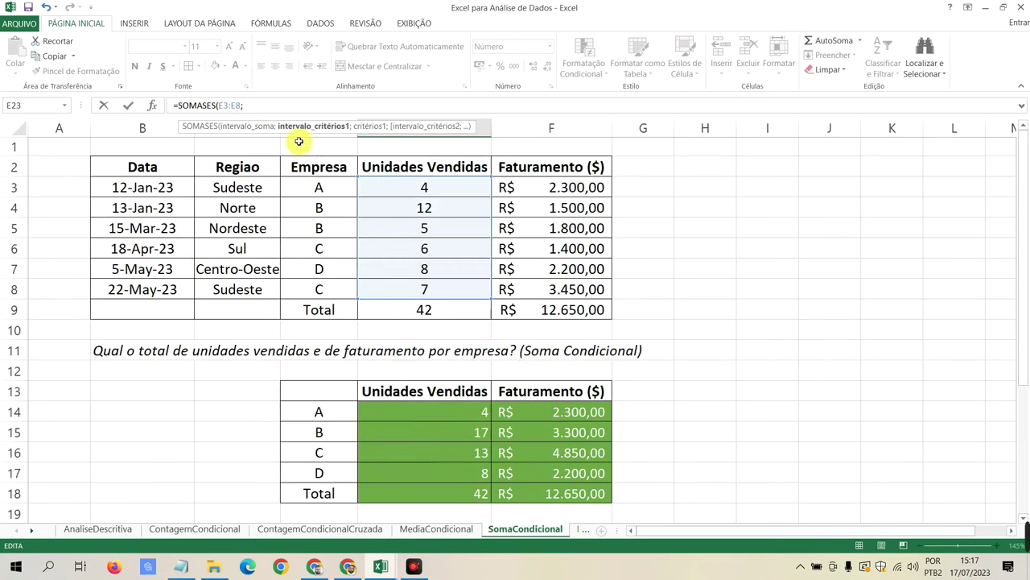
{"action": "scroll", "coordinate": [305, 161], "scroll_direction": "down", "scroll_amount": 2}
{"action": "scroll", "coordinate": [315, 175], "scroll_direction": "down", "scroll_amount": 2}
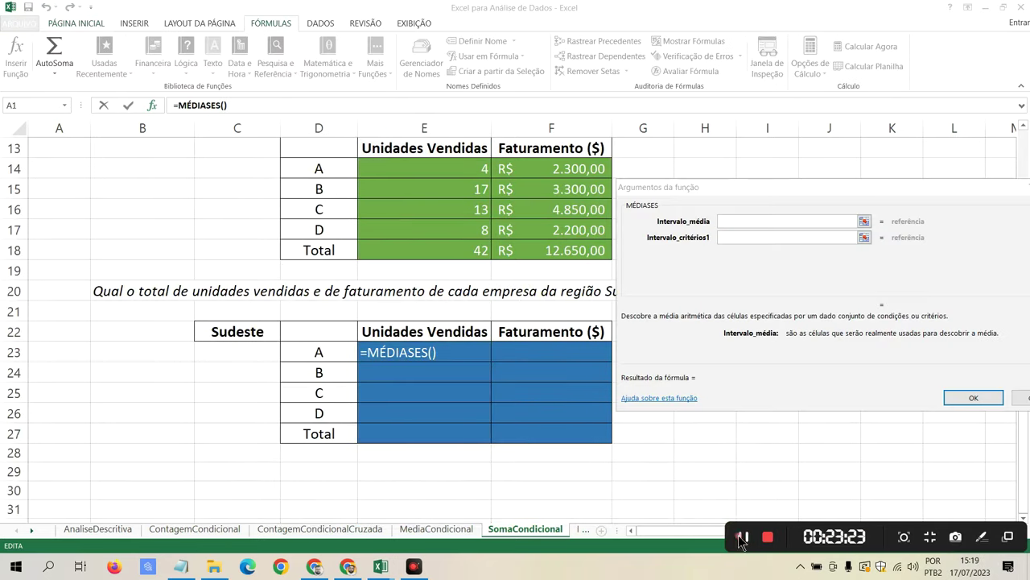
Step: Cancel the unfinished formula and its argument form in E23
{"action": "left_click", "coordinate": [660, 326]}
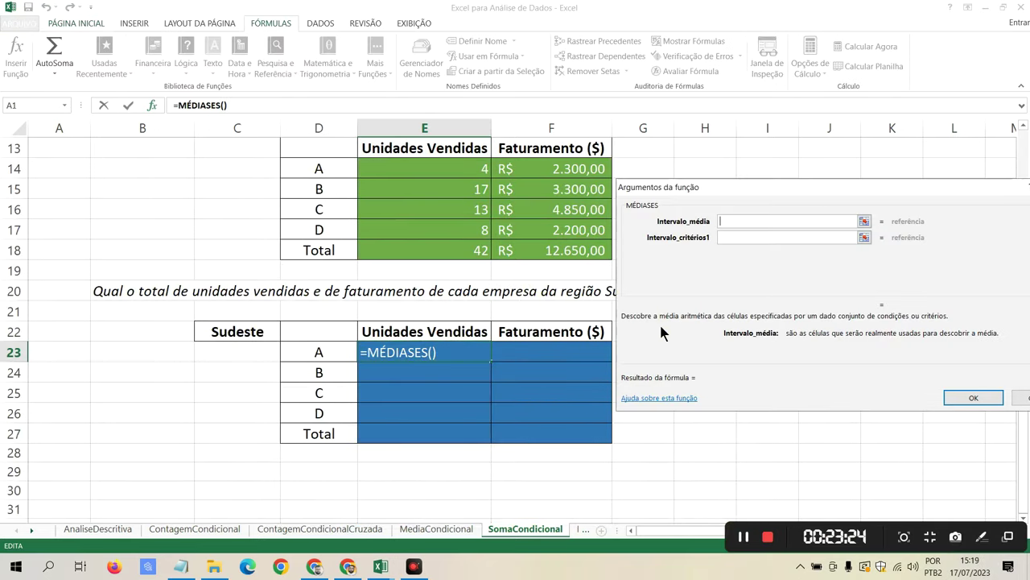
{"action": "left_click_drag", "start_coordinate": [683, 186], "coordinate": [538, 153]}
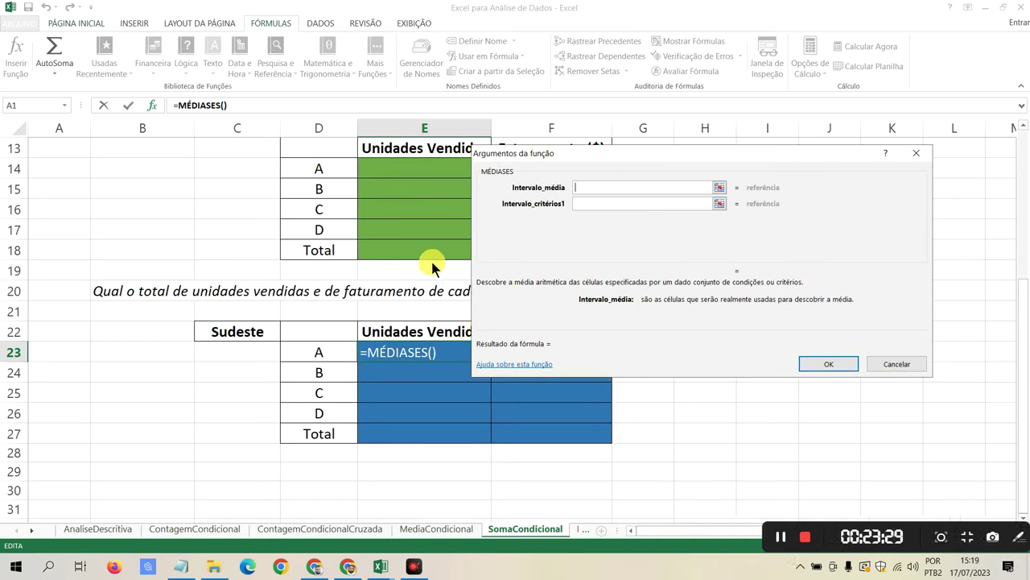
{"action": "key", "text": "Escape"}
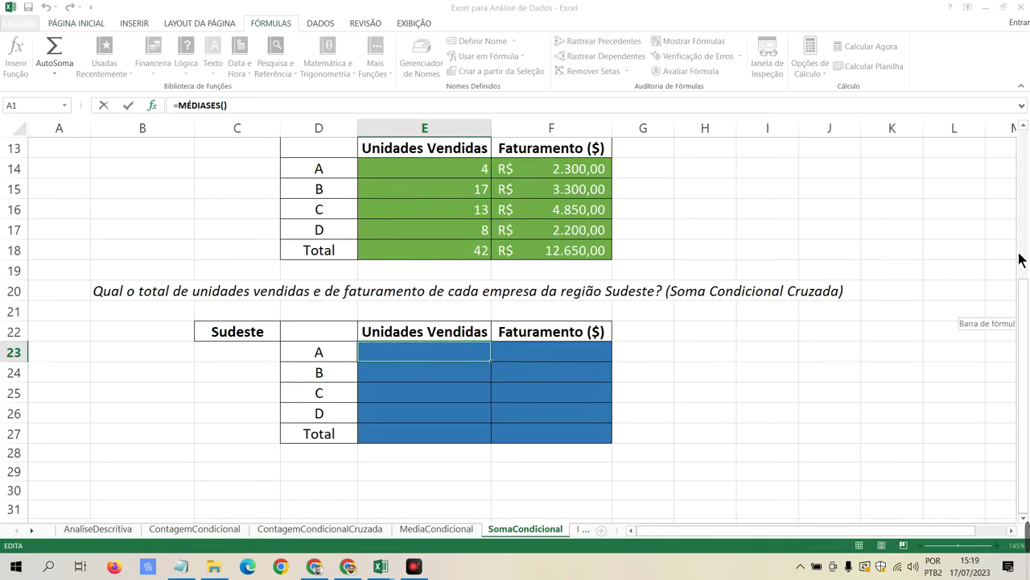
{"action": "scroll", "coordinate": [1026, 211], "scroll_direction": "up", "scroll_amount": 4}
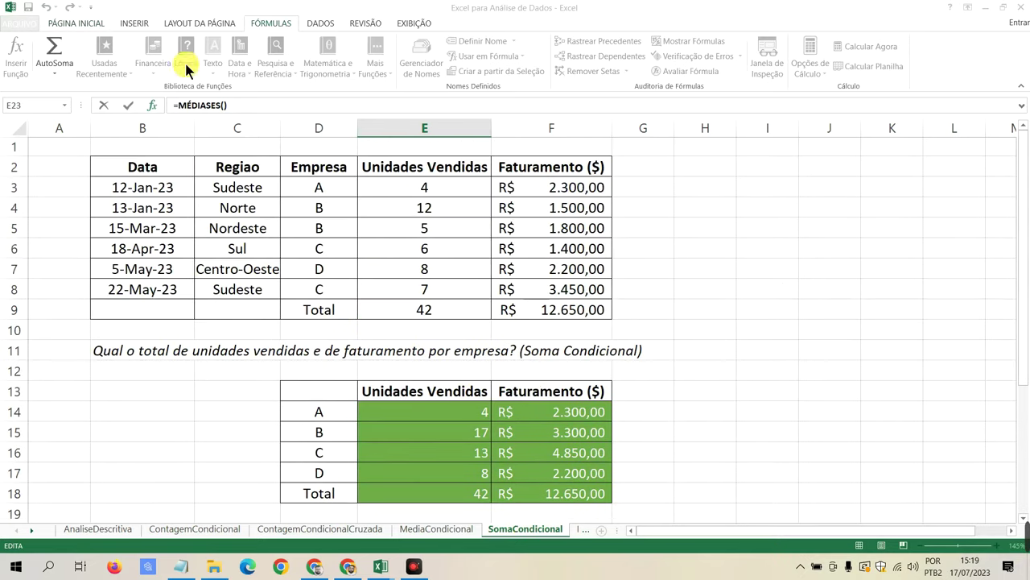
Step: Reopen the argument form, clear the wrong averaging range, and cancel, leaving E23 empty
{"action": "mouse_move", "coordinate": [375, 570]}
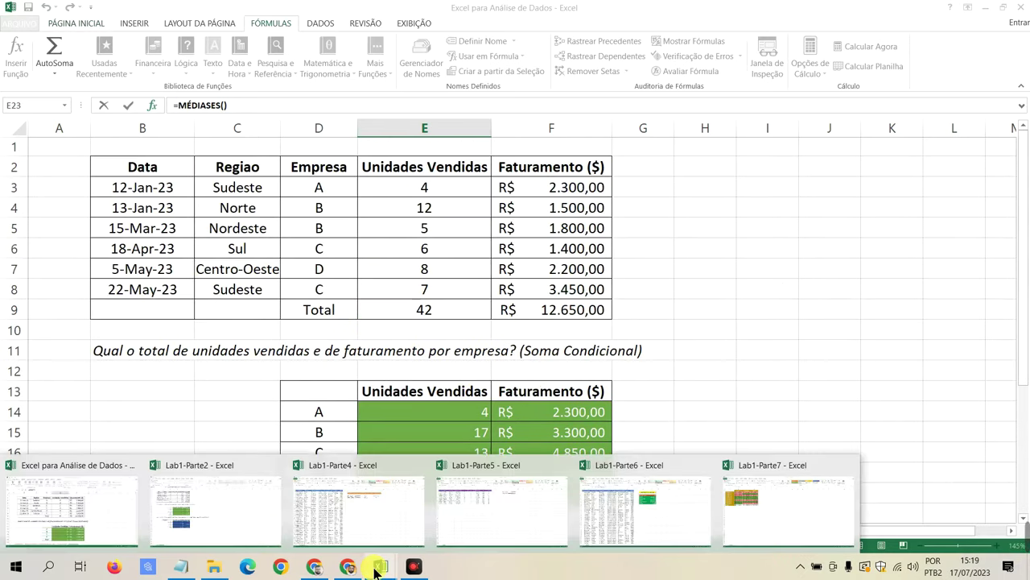
{"action": "left_click", "coordinate": [775, 292]}
{"action": "type", "text": "+"}
{"action": "left_click", "coordinate": [673, 264]}
{"action": "left_click", "coordinate": [249, 107]}
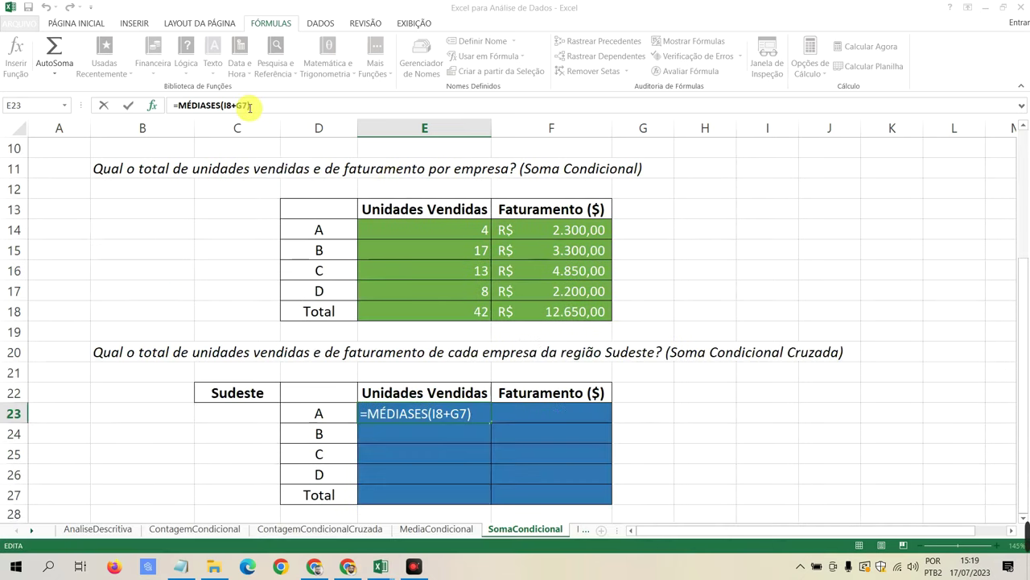
{"action": "key", "text": "shift+F3"}
{"action": "left_click", "coordinate": [667, 234]}
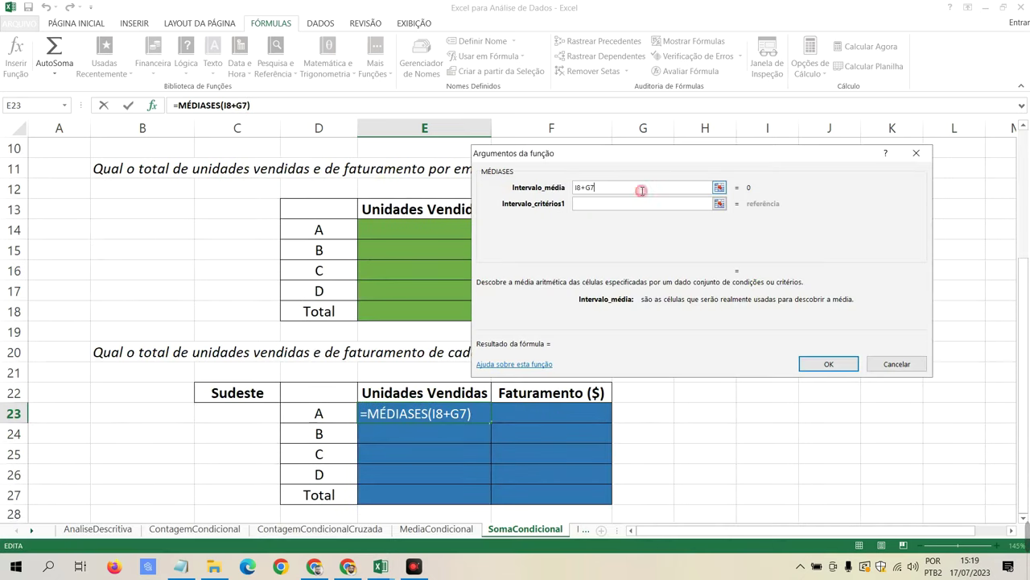
{"action": "key", "text": "BackSpace"}
{"action": "key", "text": "BackSpace"}
{"action": "key", "text": "BackSpace"}
{"action": "key", "text": "BackSpace"}
{"action": "key", "text": "BackSpace"}
{"action": "scroll", "coordinate": [368, 239], "scroll_direction": "up", "scroll_amount": 3}
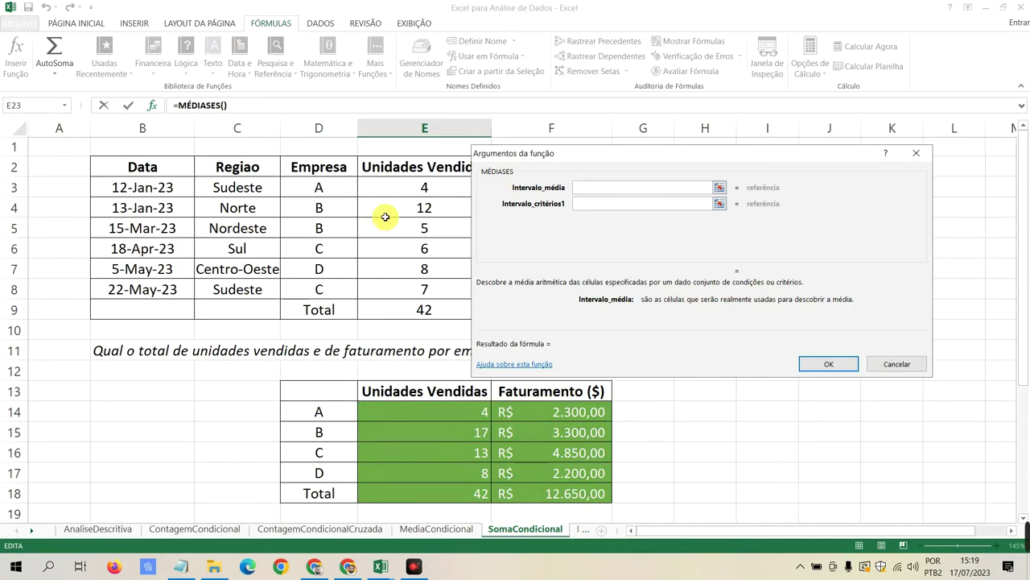
{"action": "left_click_drag", "start_coordinate": [531, 153], "coordinate": [626, 116]}
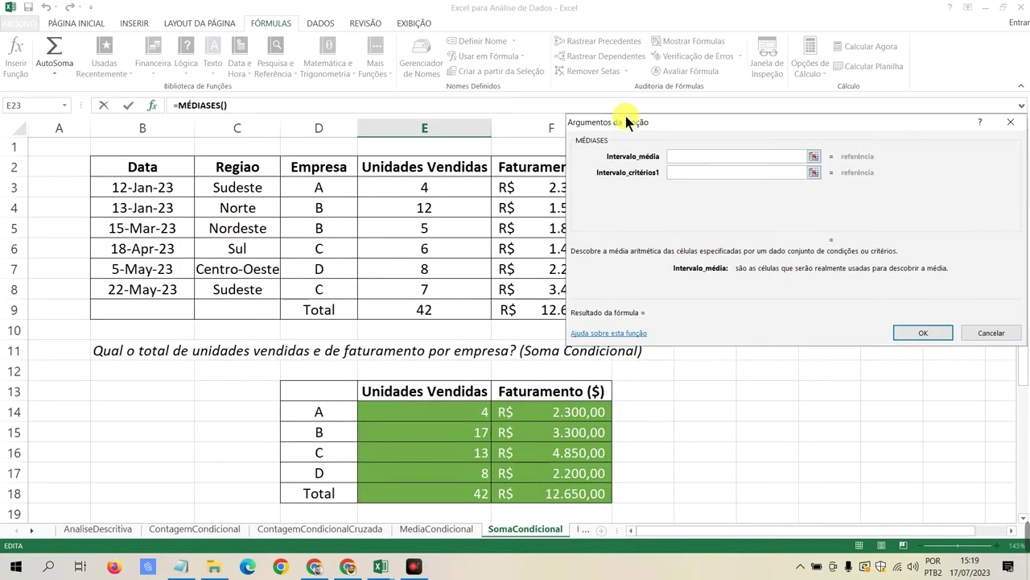
{"action": "scroll", "coordinate": [452, 259], "scroll_direction": "down", "scroll_amount": 1}
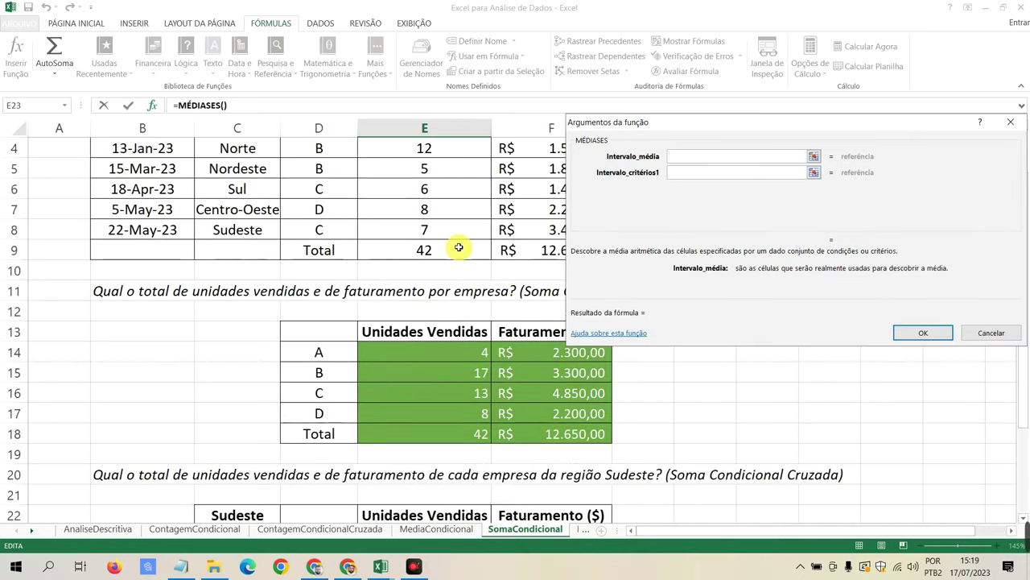
{"action": "left_click", "coordinate": [963, 552]}
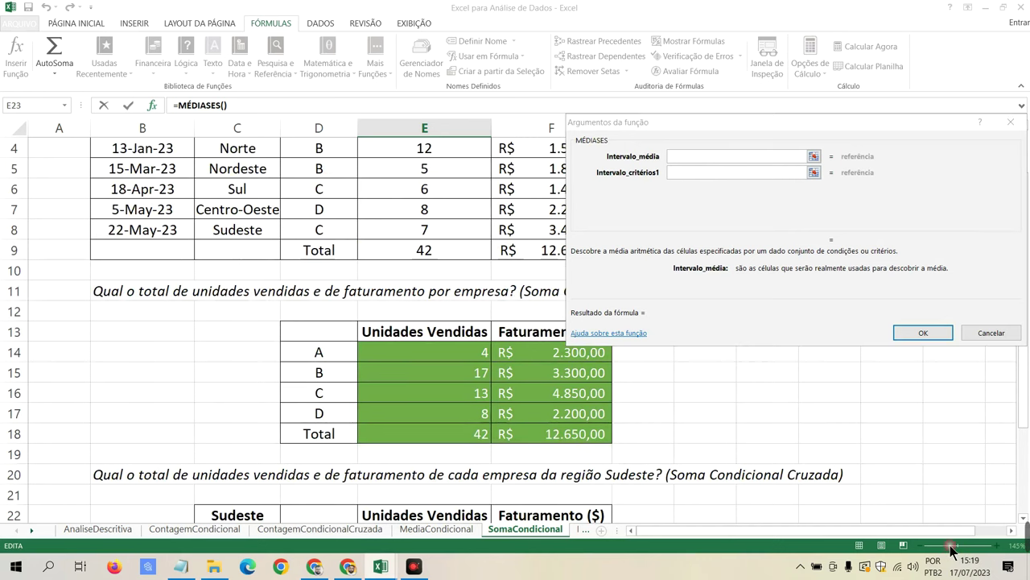
{"action": "left_click", "coordinate": [970, 334]}
{"action": "scroll", "coordinate": [885, 427], "scroll_direction": "down", "scroll_amount": 1}
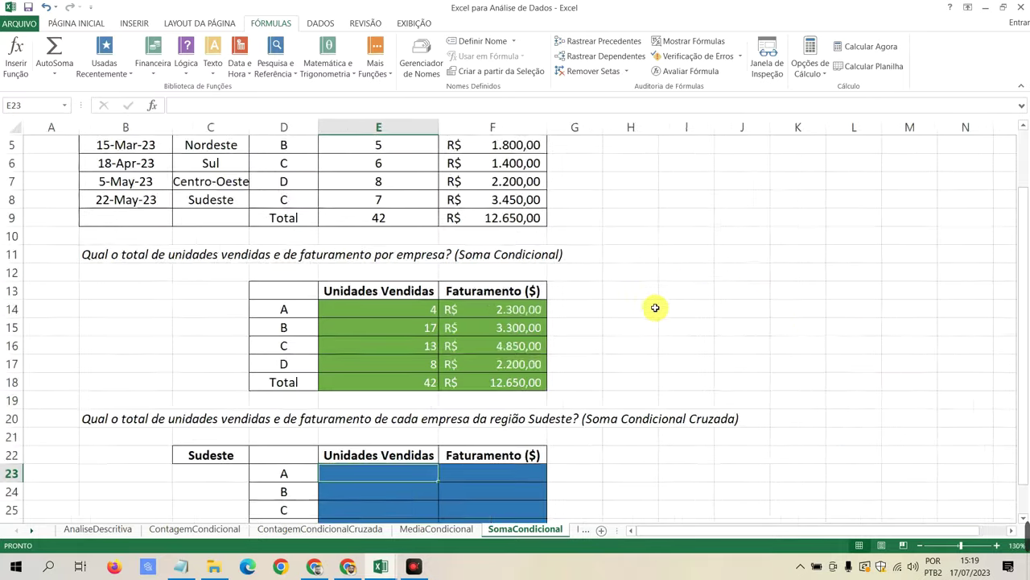
Step: Insert the MÉDIASES function into E23 through Insert Function
{"action": "scroll", "coordinate": [655, 308], "scroll_direction": "up", "scroll_amount": 1}
{"action": "scroll", "coordinate": [616, 299], "scroll_direction": "up", "scroll_amount": 1}
{"action": "scroll", "coordinate": [386, 270], "scroll_direction": "down", "scroll_amount": 1}
{"action": "scroll", "coordinate": [388, 270], "scroll_direction": "down", "scroll_amount": 1}
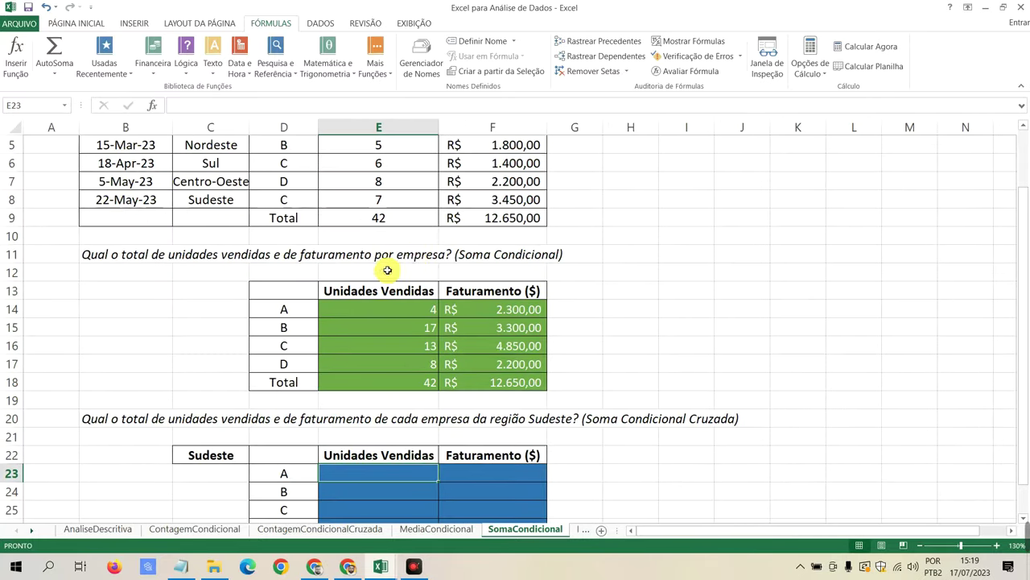
{"action": "scroll", "coordinate": [424, 258], "scroll_direction": "up", "scroll_amount": 1}
{"action": "scroll", "coordinate": [341, 172], "scroll_direction": "down", "scroll_amount": 1}
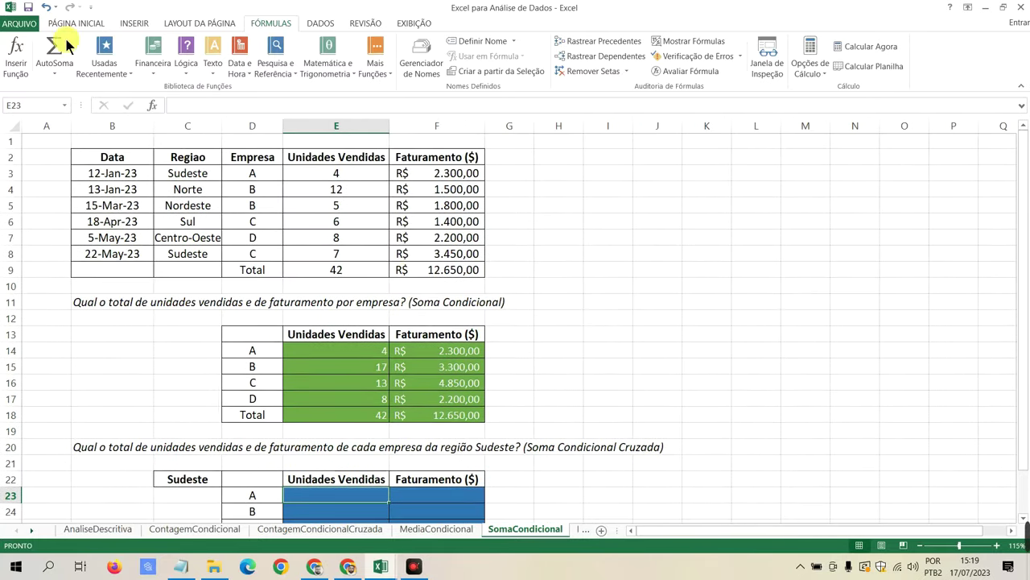
{"action": "left_click", "coordinate": [15, 52]}
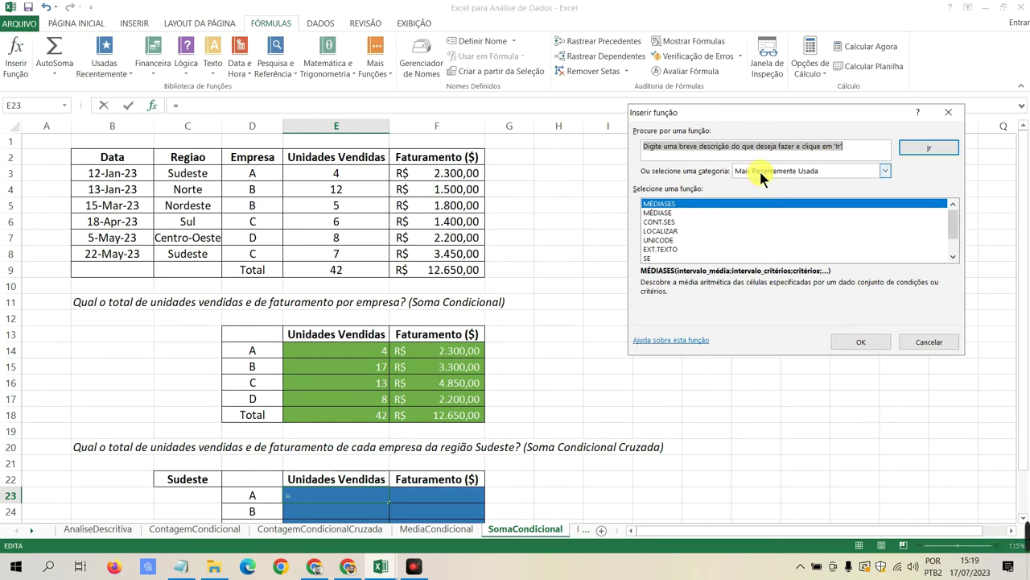
{"action": "double_click", "coordinate": [654, 203]}
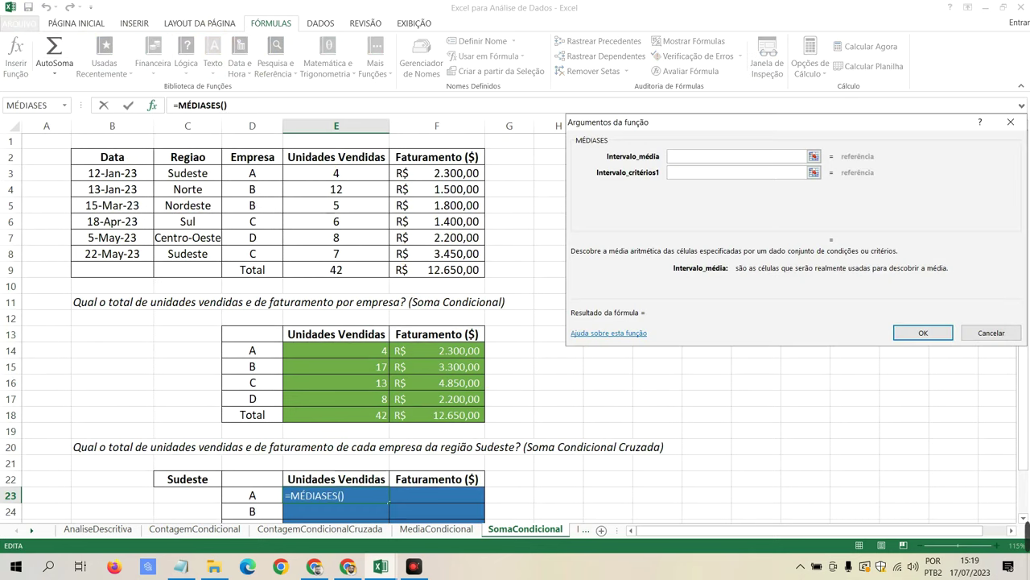
Step: Set E3:E8 as the averaging range and the Regiao column C3:C8 as the first criteria range
{"action": "left_click", "coordinate": [353, 179]}
{"action": "left_click_drag", "start_coordinate": [353, 180], "coordinate": [346, 254]}
{"action": "scroll", "coordinate": [378, 318], "scroll_direction": "down", "scroll_amount": 4}
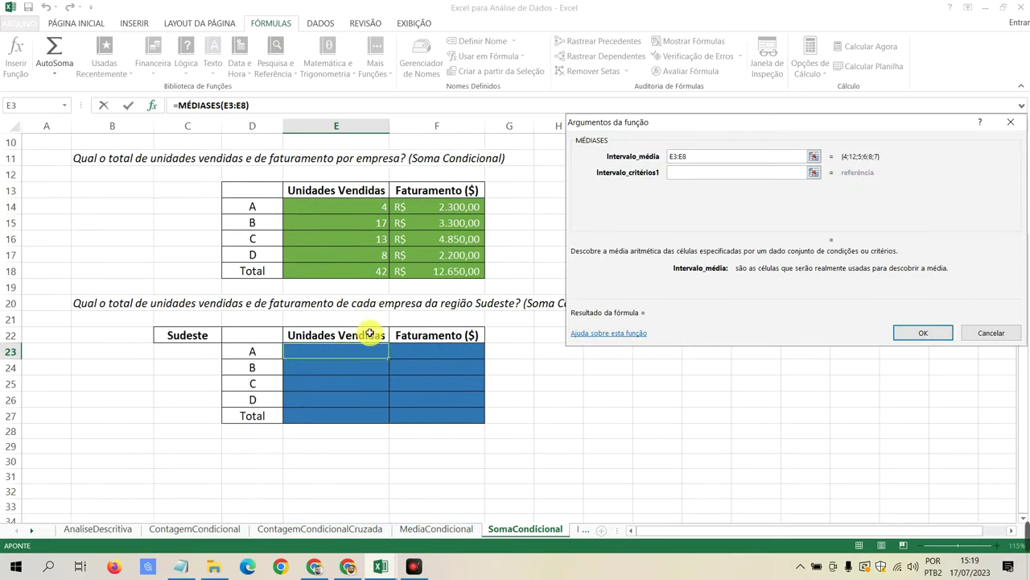
{"action": "left_click", "coordinate": [714, 172]}
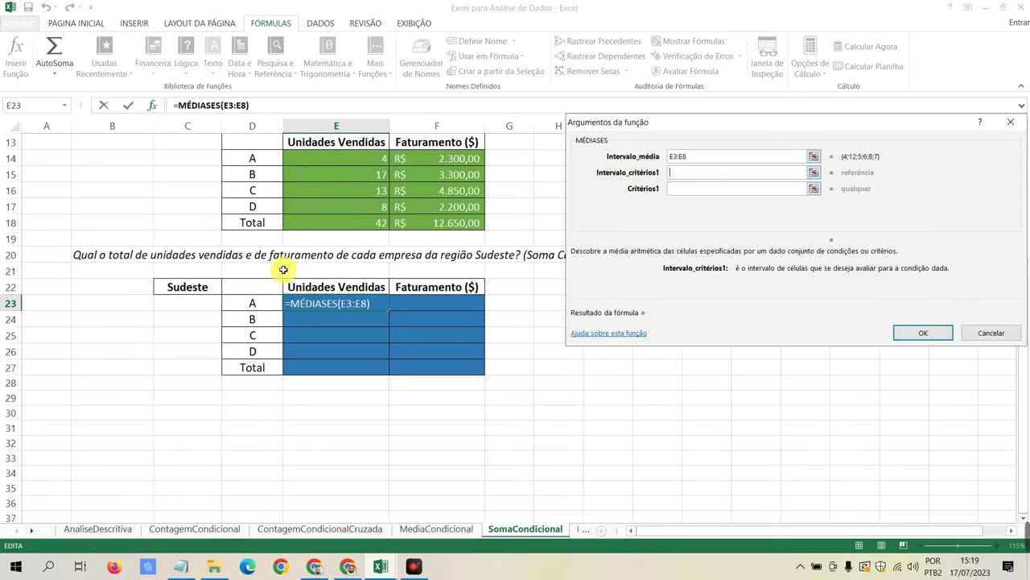
{"action": "scroll", "coordinate": [297, 264], "scroll_direction": "up", "scroll_amount": 2}
{"action": "scroll", "coordinate": [296, 266], "scroll_direction": "up", "scroll_amount": 1}
{"action": "scroll", "coordinate": [296, 267], "scroll_direction": "up", "scroll_amount": 1}
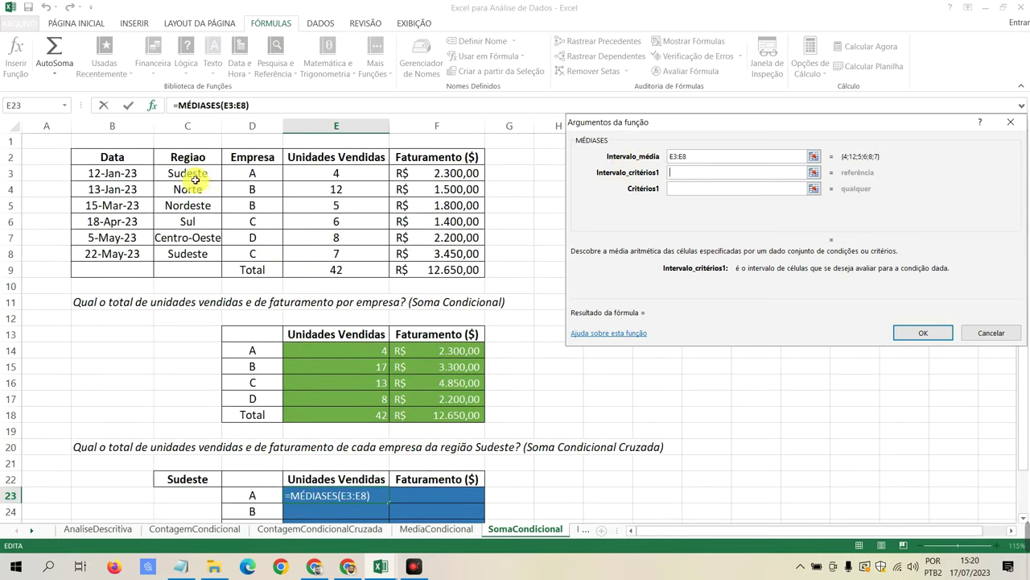
{"action": "left_click_drag", "start_coordinate": [197, 173], "coordinate": [202, 259]}
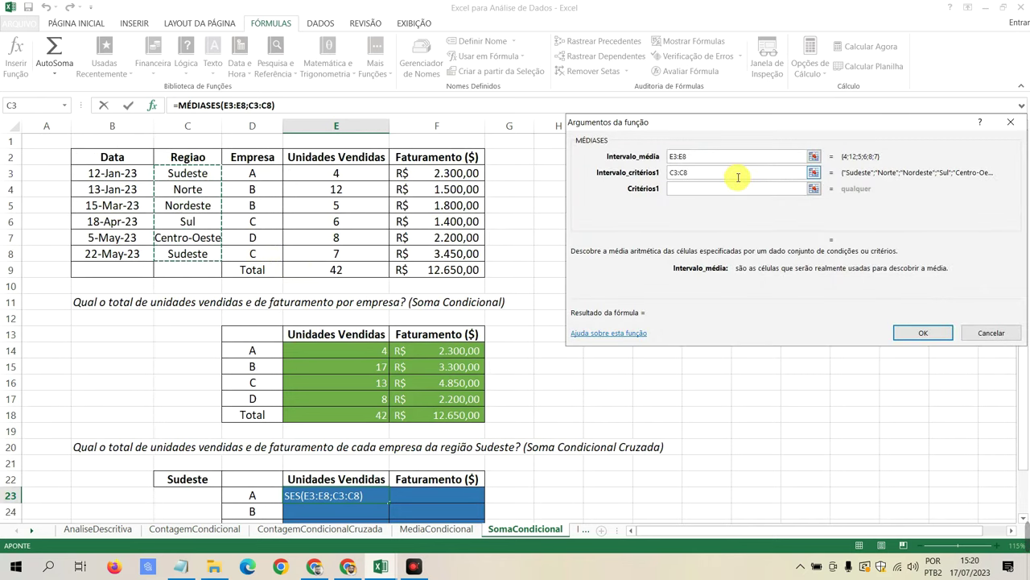
{"action": "scroll", "coordinate": [362, 289], "scroll_direction": "down", "scroll_amount": 1}
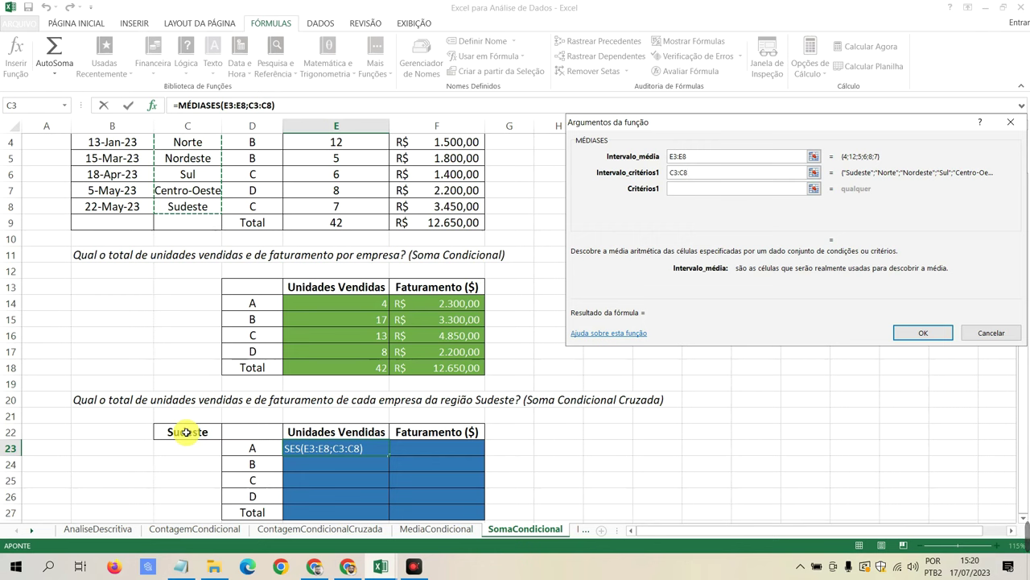
{"action": "left_click", "coordinate": [186, 432]}
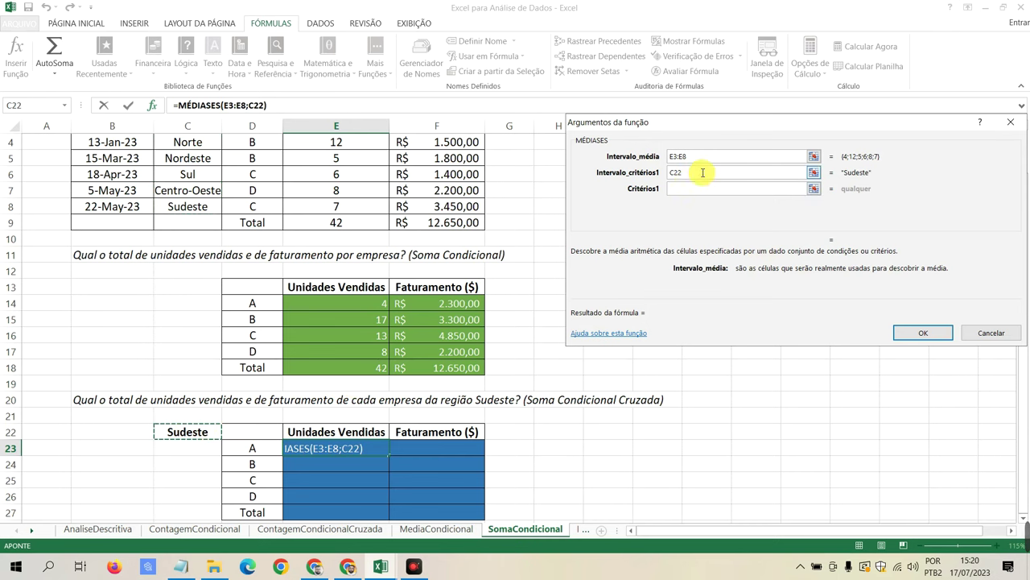
{"action": "left_click_drag", "start_coordinate": [686, 172], "coordinate": [652, 172]}
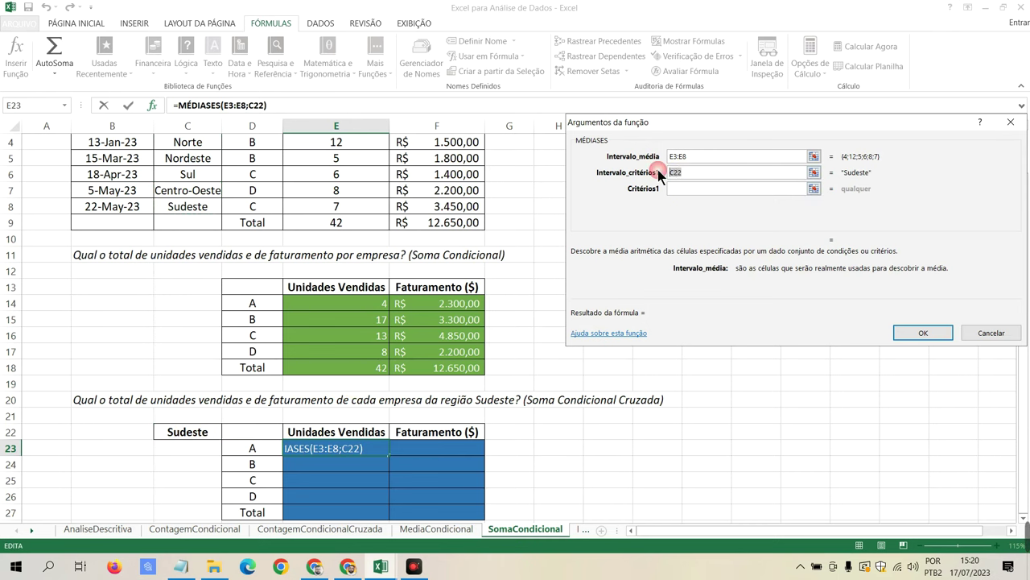
{"action": "key", "text": "BackSpace"}
{"action": "scroll", "coordinate": [384, 240], "scroll_direction": "up", "scroll_amount": 1}
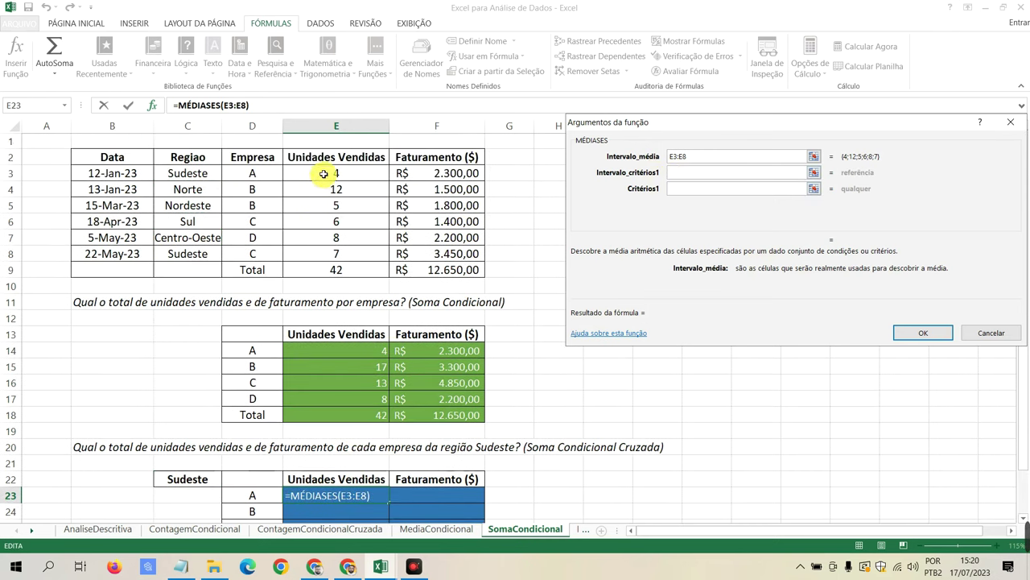
{"action": "left_click_drag", "start_coordinate": [198, 173], "coordinate": [191, 258]}
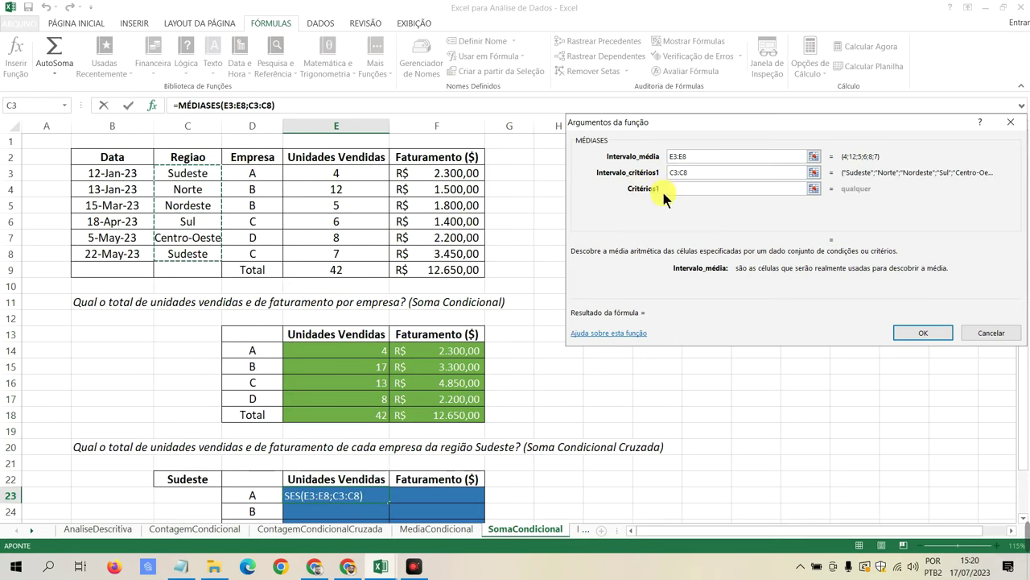
Step: Set Sudeste (C22), the Empresa range D3:D8 and company A (D23) as the remaining criteria
{"action": "left_click", "coordinate": [673, 188]}
{"action": "scroll", "coordinate": [343, 216], "scroll_direction": "down", "scroll_amount": 2}
{"action": "left_click", "coordinate": [190, 381]}
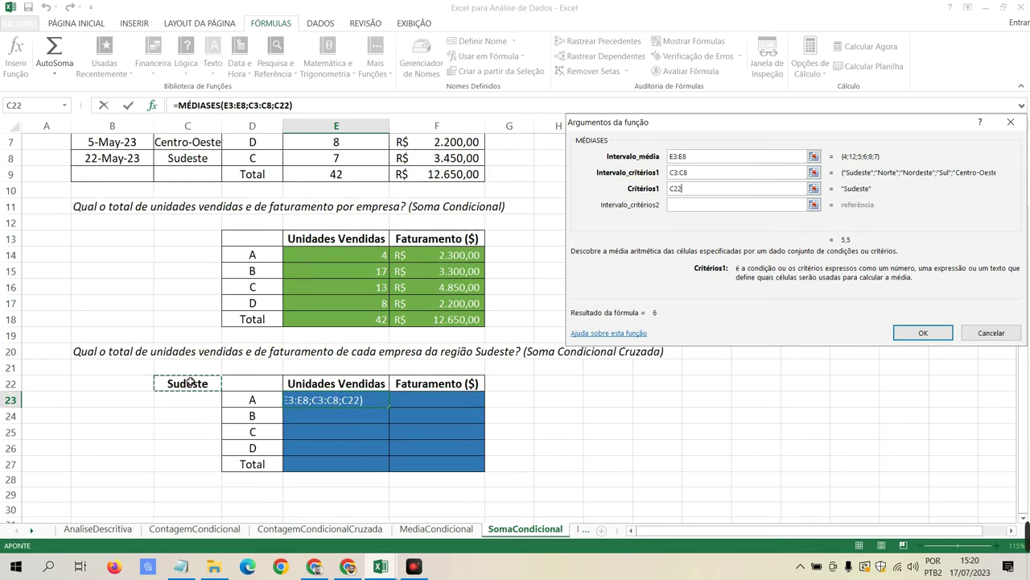
{"action": "left_click", "coordinate": [703, 203]}
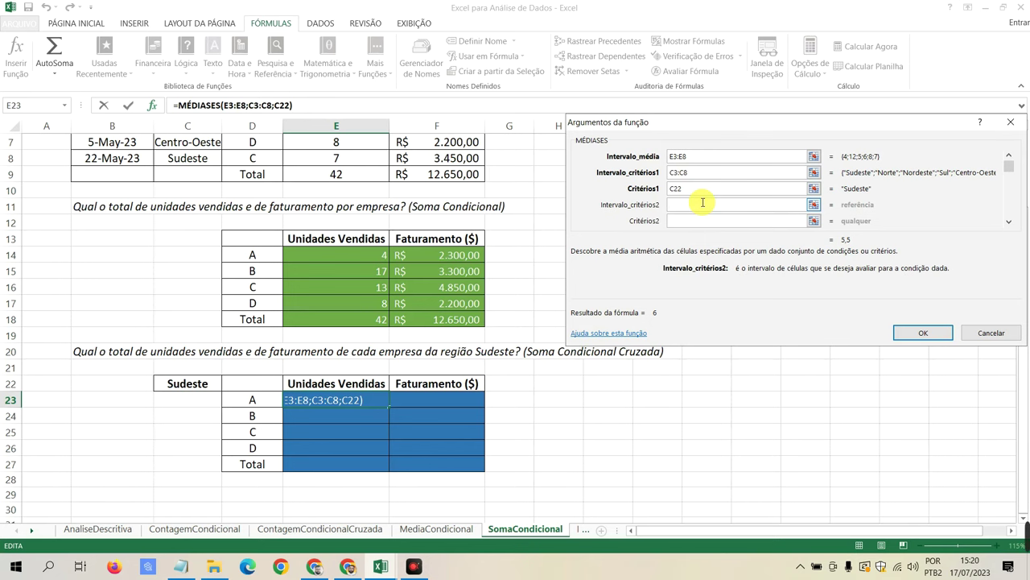
{"action": "scroll", "coordinate": [378, 202], "scroll_direction": "up", "scroll_amount": 2}
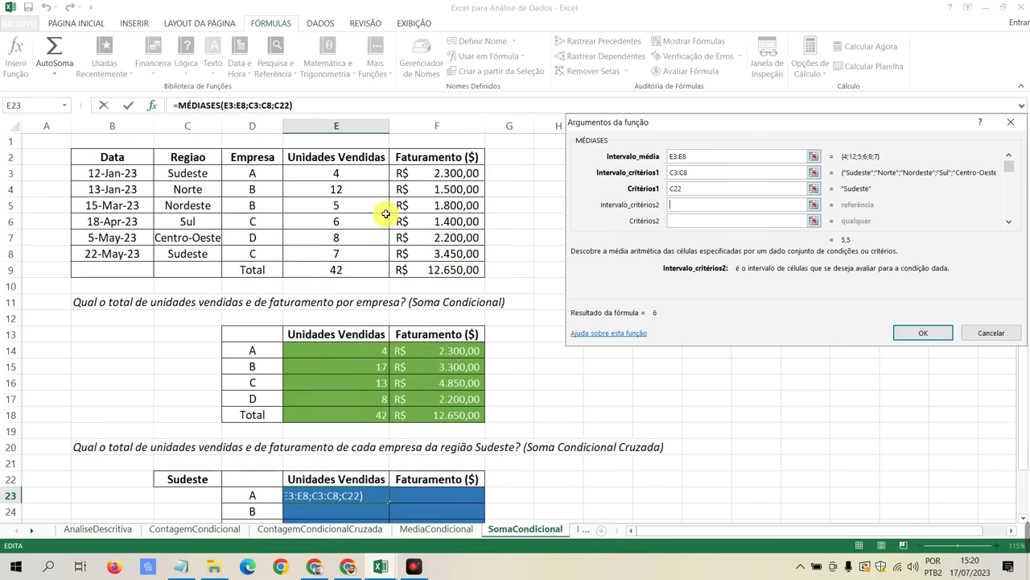
{"action": "left_click_drag", "start_coordinate": [256, 174], "coordinate": [260, 253]}
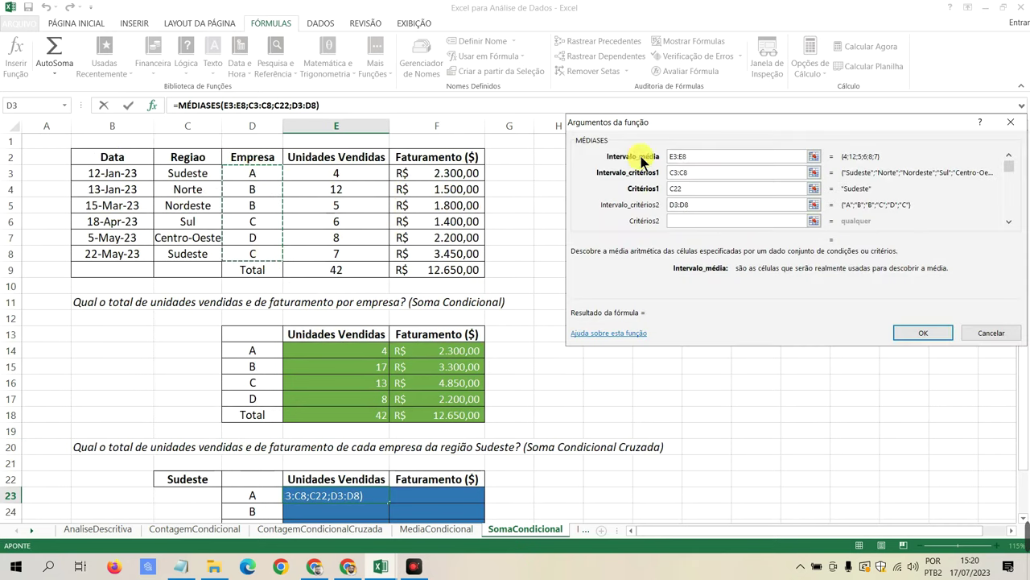
{"action": "left_click", "coordinate": [705, 219]}
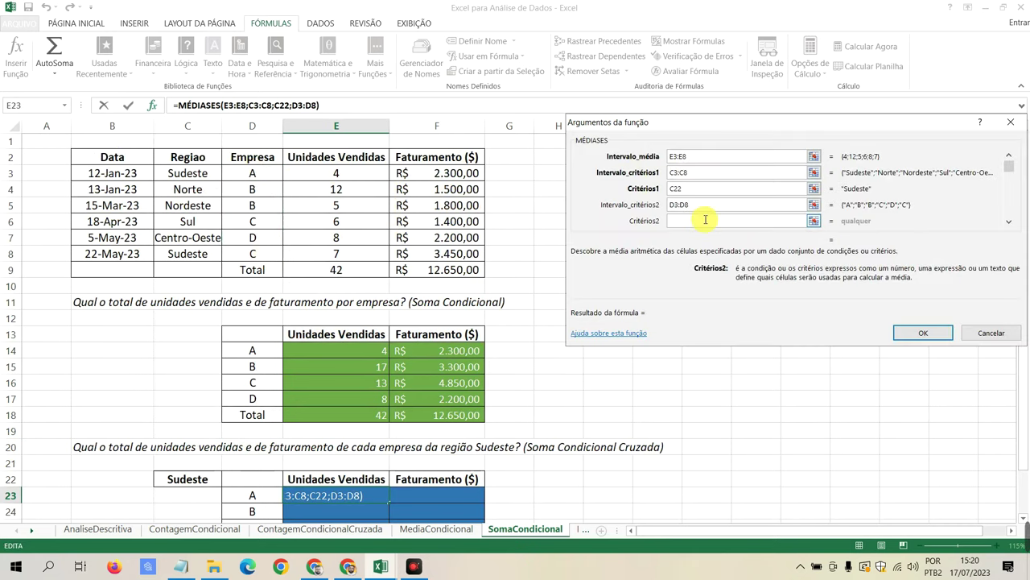
{"action": "scroll", "coordinate": [352, 283], "scroll_direction": "down", "scroll_amount": 1}
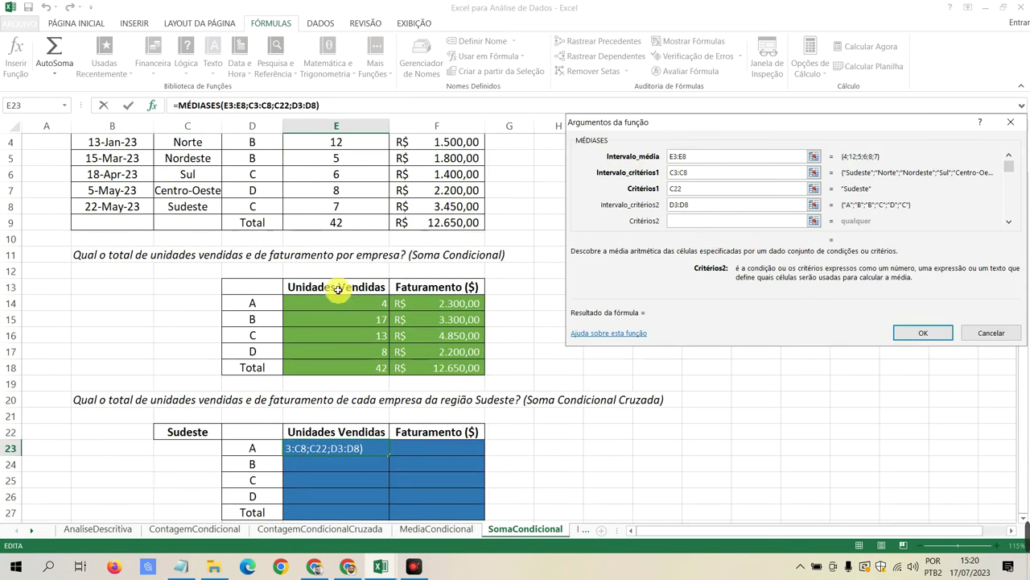
{"action": "left_click", "coordinate": [252, 447]}
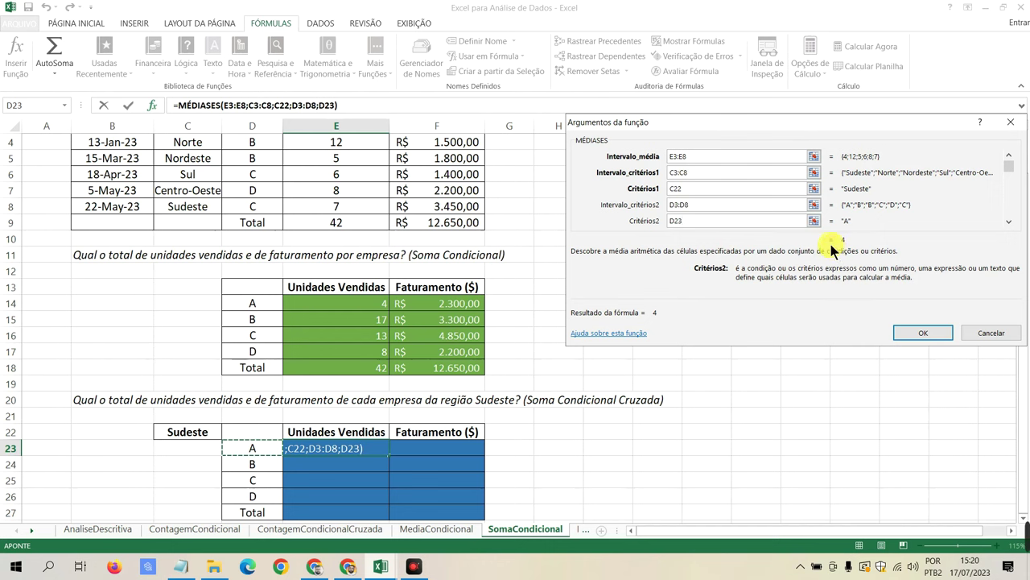
{"action": "left_click", "coordinate": [670, 156]}
Step: Make the averaging range absolute as $E$3:$E$8
{"action": "left_click_drag", "start_coordinate": [669, 155], "coordinate": [686, 160]}
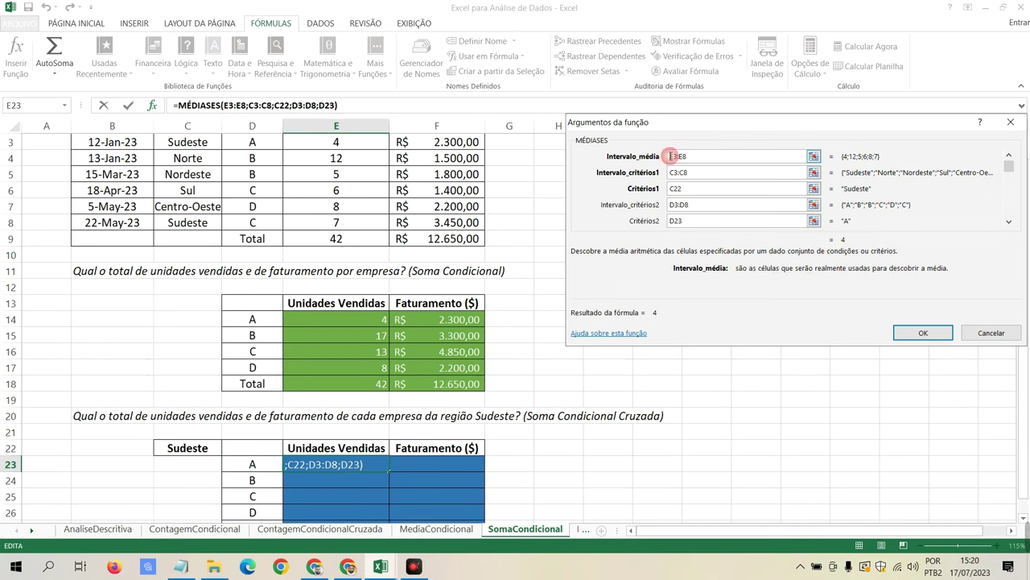
{"action": "key", "text": "Home"}
{"action": "type", "text": "$"}
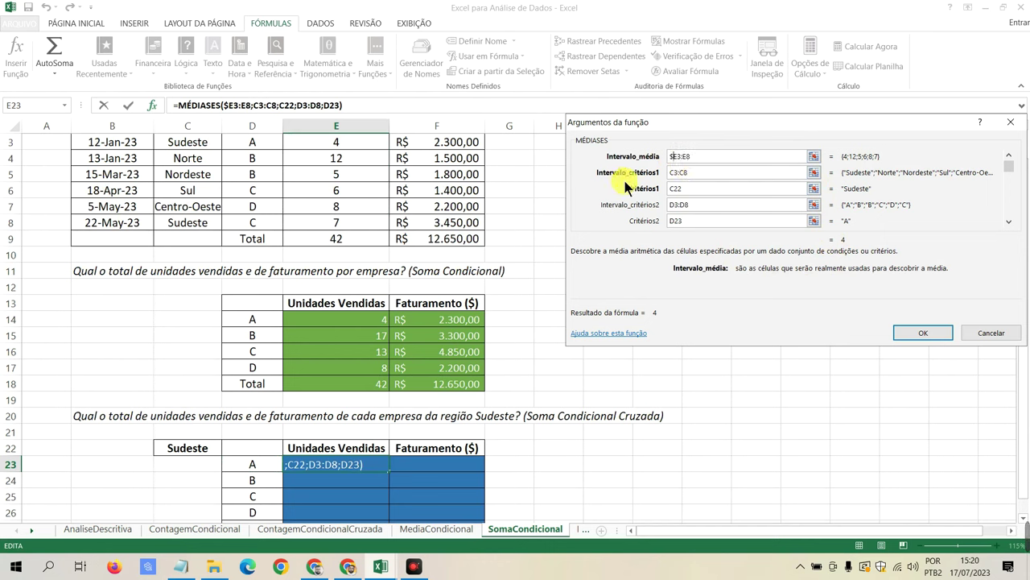
{"action": "left_click", "coordinate": [677, 156]}
{"action": "type", "text": "$"}
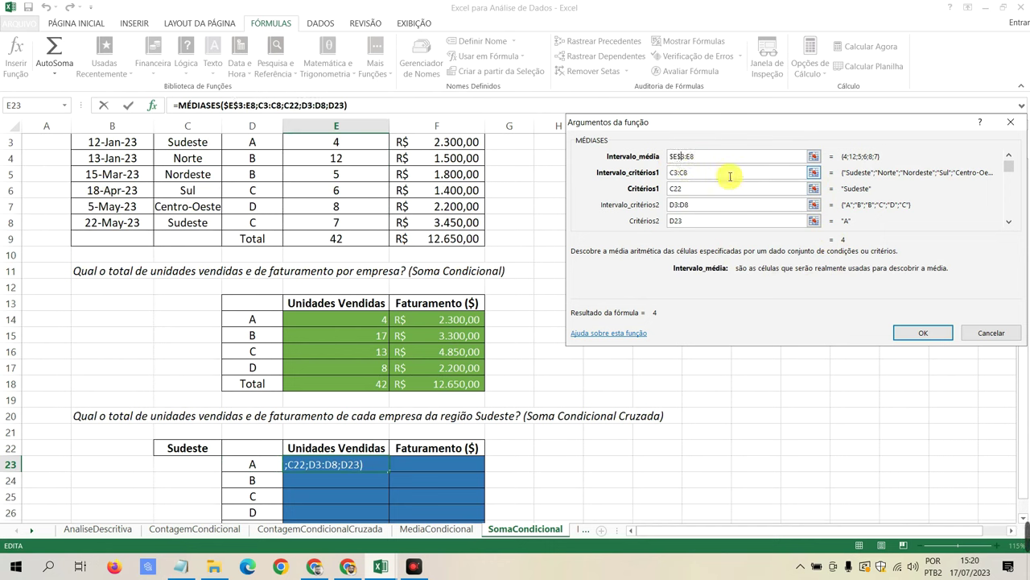
{"action": "left_click", "coordinate": [690, 156]}
{"action": "key", "text": "F4"}
{"action": "left_click", "coordinate": [683, 157]}
{"action": "type", "text": "$E$"}
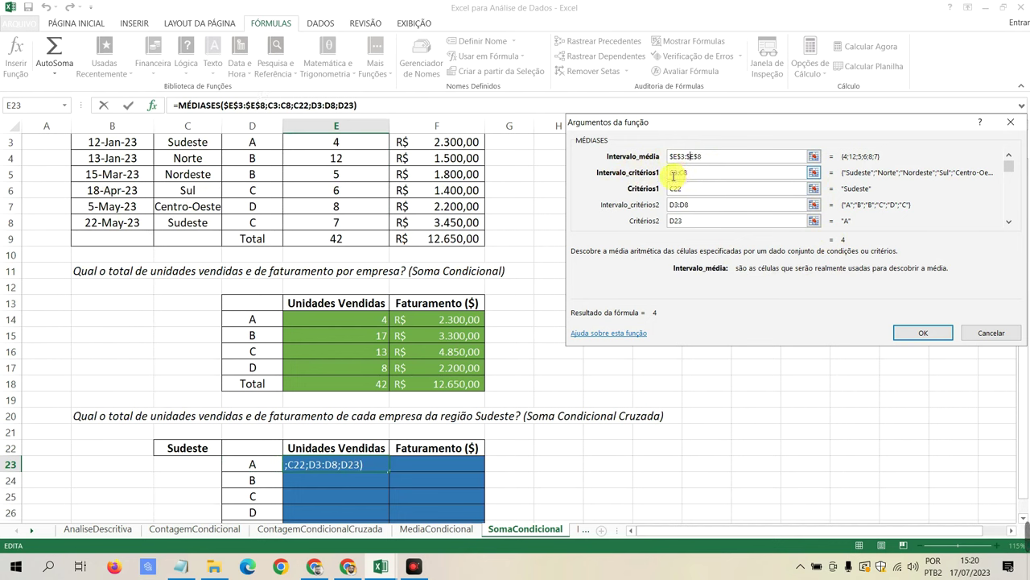
Step: Lock the first criteria range as $C$3:$C$8 and anchor the Sudeste criterion as $C22
{"action": "left_click", "coordinate": [673, 171]}
{"action": "type", "text": "$"}
{"action": "left_click", "coordinate": [682, 172]}
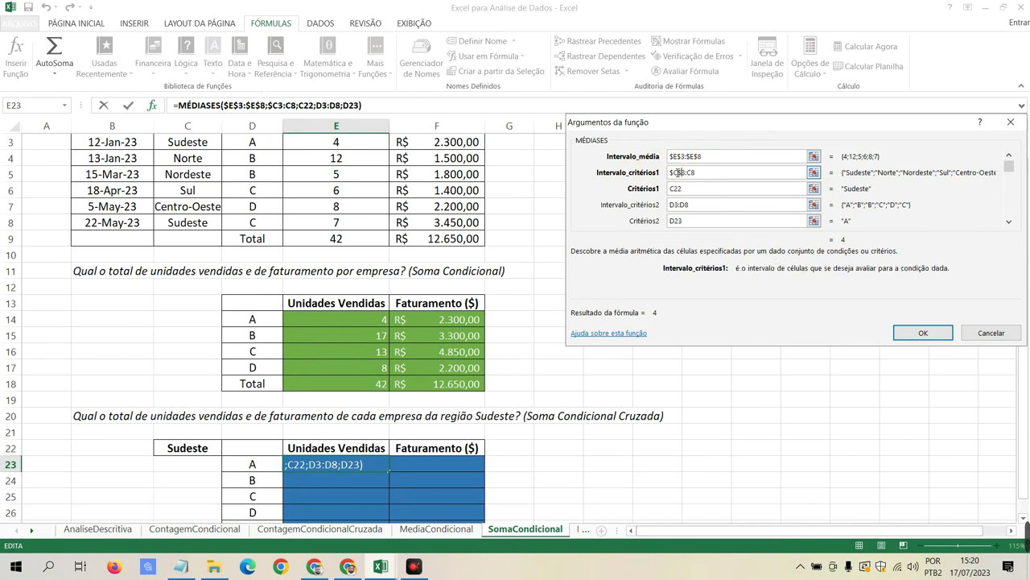
{"action": "type", "text": "$"}
{"action": "left_click", "coordinate": [686, 171]}
{"action": "type", "text": "$"}
{"action": "left_click", "coordinate": [695, 172]}
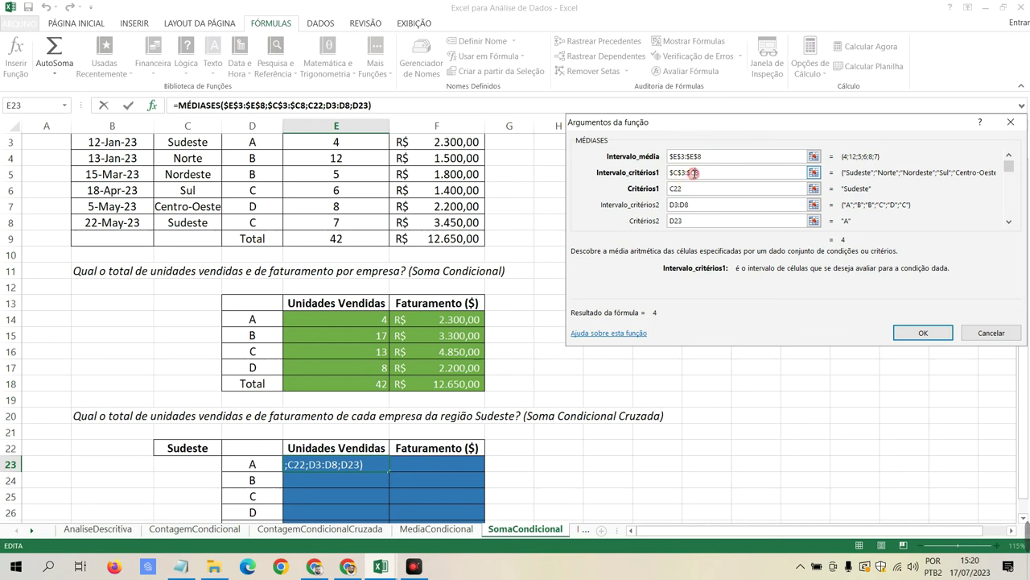
{"action": "type", "text": "$"}
{"action": "left_click", "coordinate": [671, 189]}
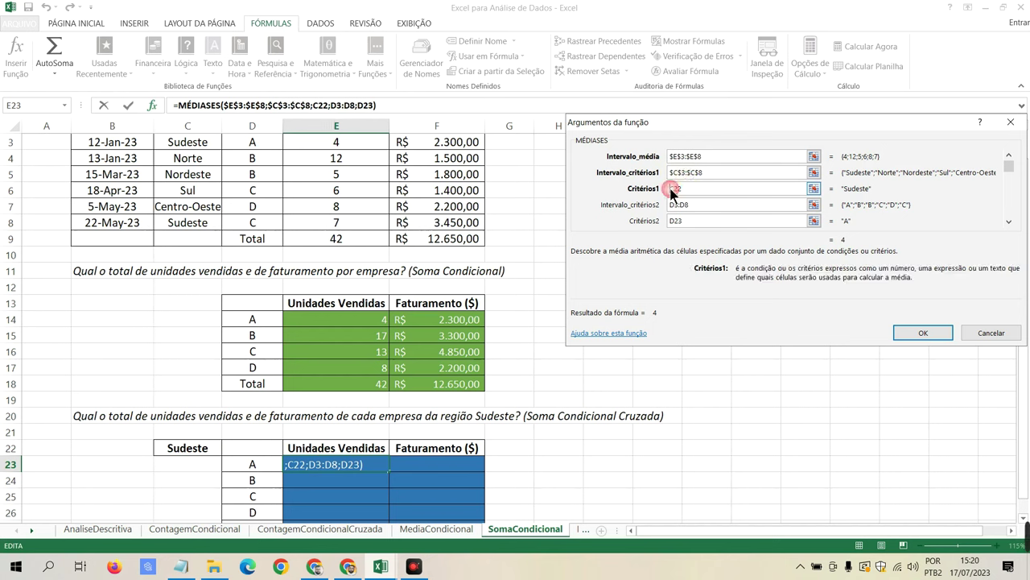
{"action": "type", "text": "$"}
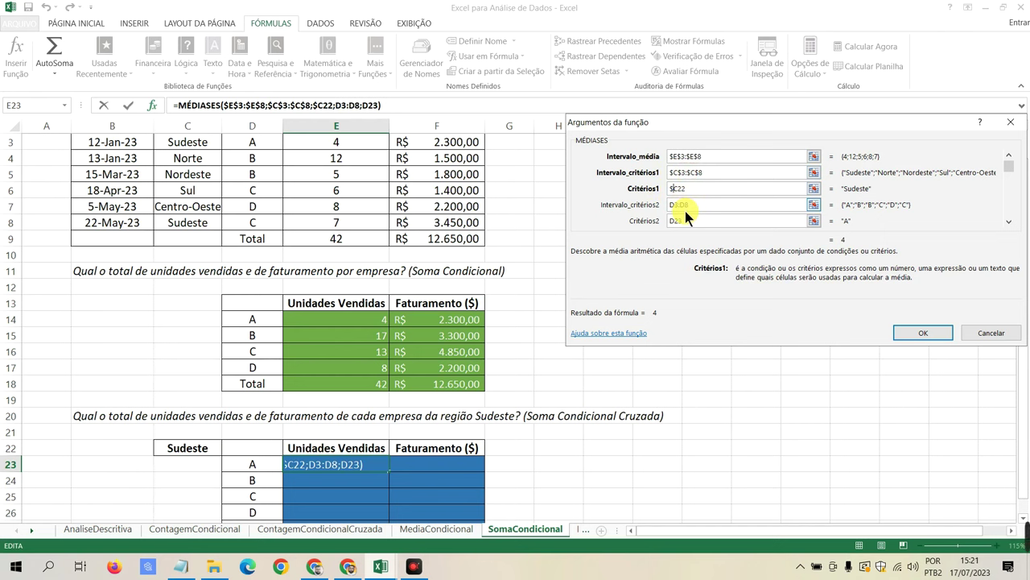
Step: Anchor the company criterion as $D23, lock $D$3:$D$8, and commit the formula showing 4
{"action": "left_click", "coordinate": [670, 221]}
{"action": "type", "text": "$"}
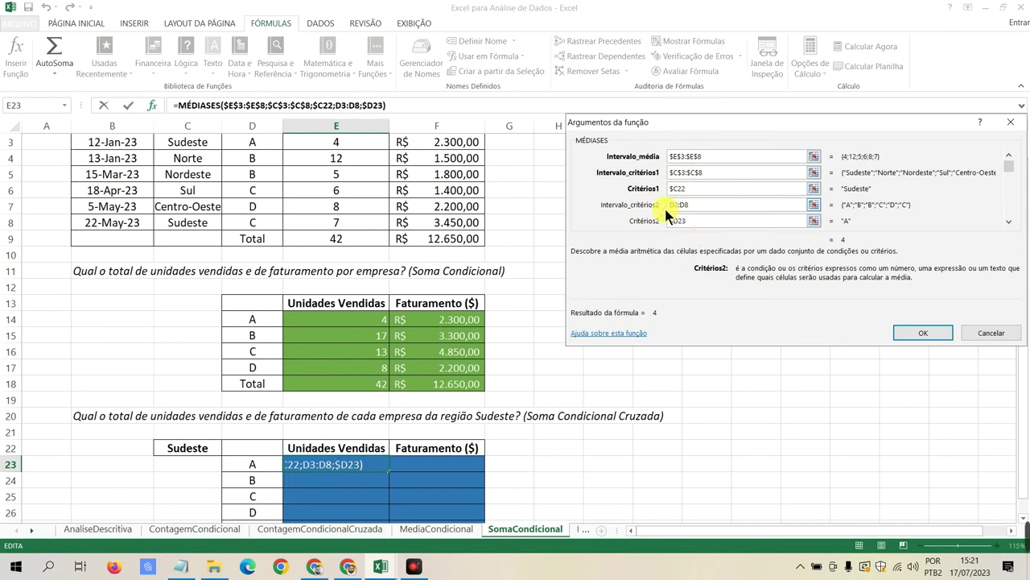
{"action": "left_click", "coordinate": [670, 205]}
{"action": "type", "text": "$"}
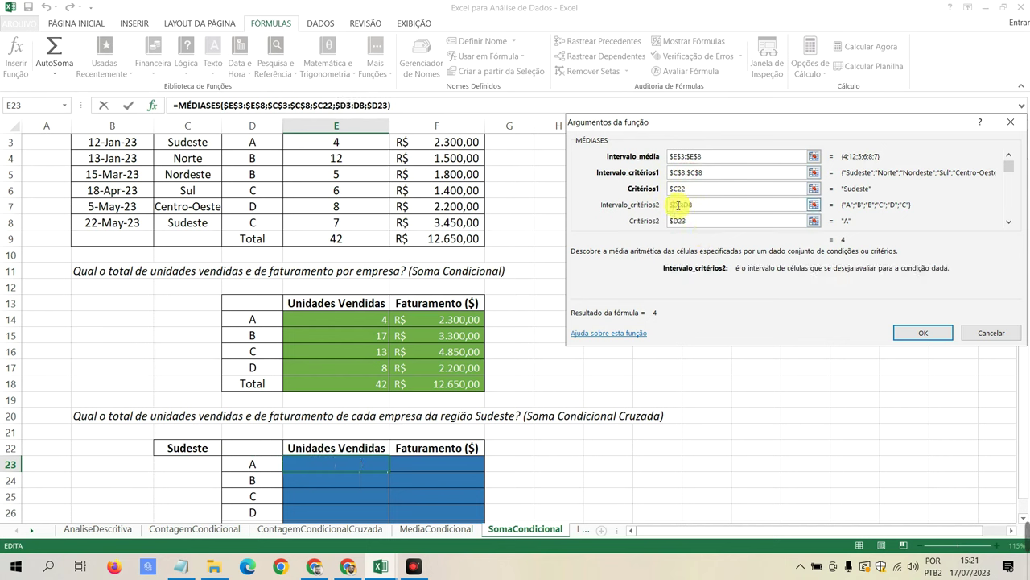
{"action": "left_click", "coordinate": [678, 204]}
{"action": "type", "text": "$"}
{"action": "left_click", "coordinate": [690, 204]}
{"action": "type", "text": "$"}
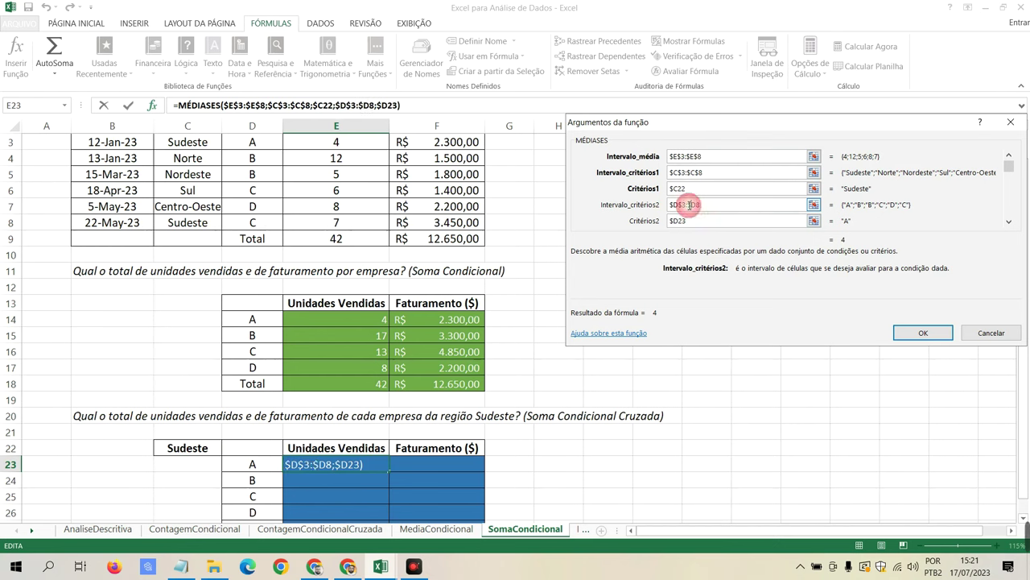
{"action": "left_click", "coordinate": [697, 205]}
{"action": "type", "text": "$"}
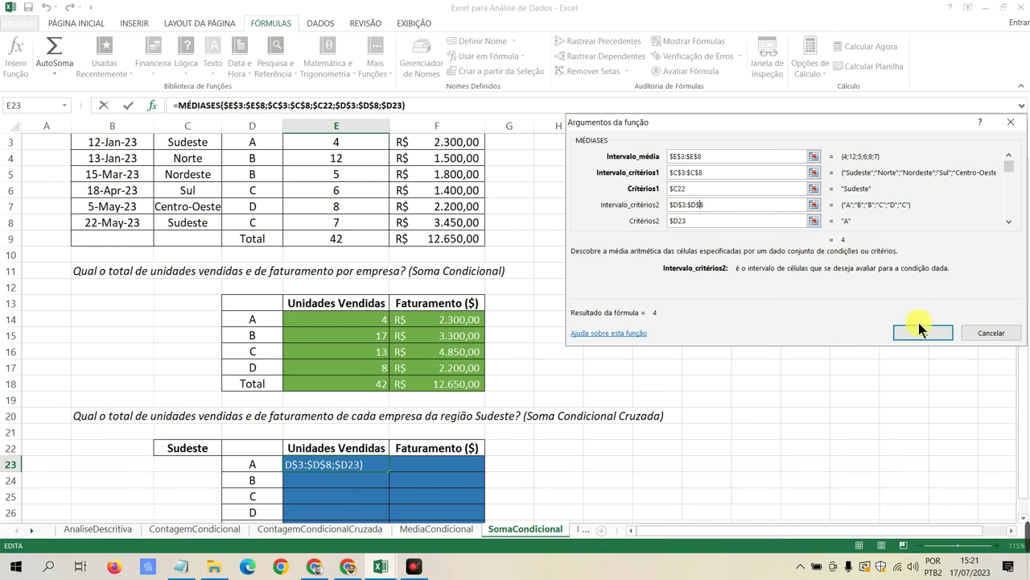
{"action": "left_click", "coordinate": [923, 333]}
Step: Fill E23's average formula down to E27 and inspect E24's copy, which shows #DIV/0!
{"action": "scroll", "coordinate": [406, 367], "scroll_direction": "down", "scroll_amount": 3}
{"action": "scroll", "coordinate": [407, 368], "scroll_direction": "down", "scroll_amount": 3}
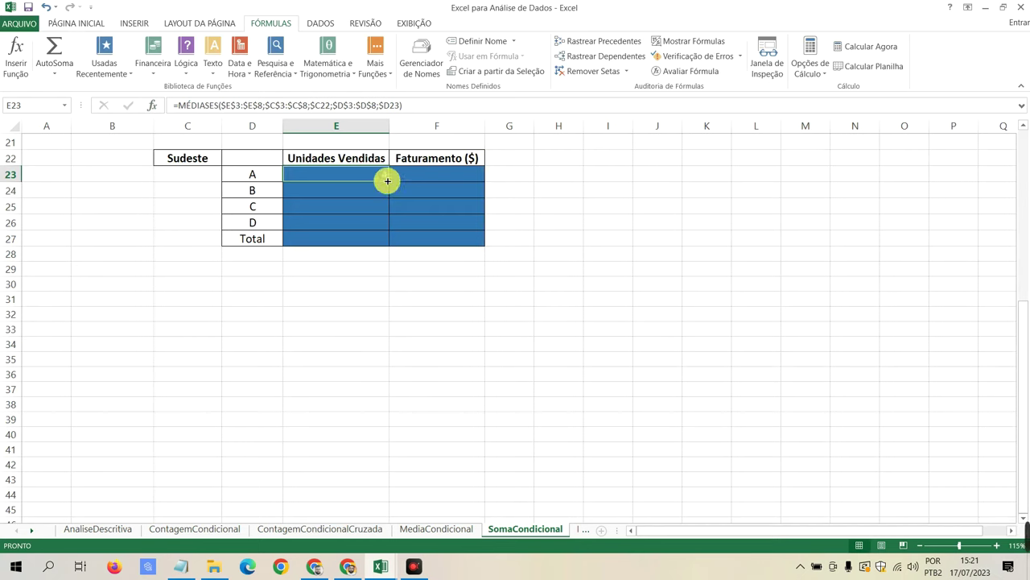
{"action": "left_click_drag", "start_coordinate": [387, 181], "coordinate": [382, 223]}
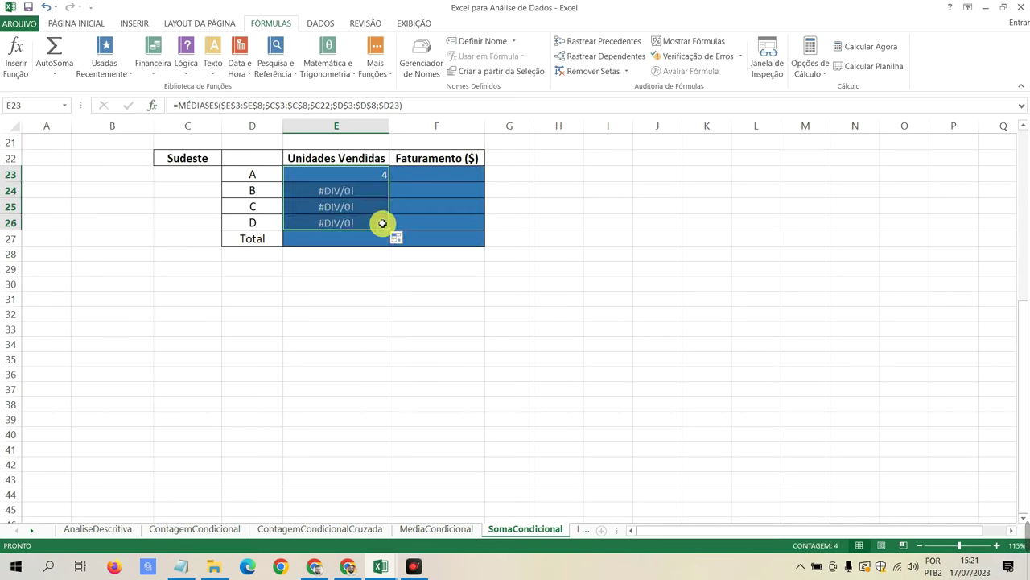
{"action": "left_click", "coordinate": [398, 238]}
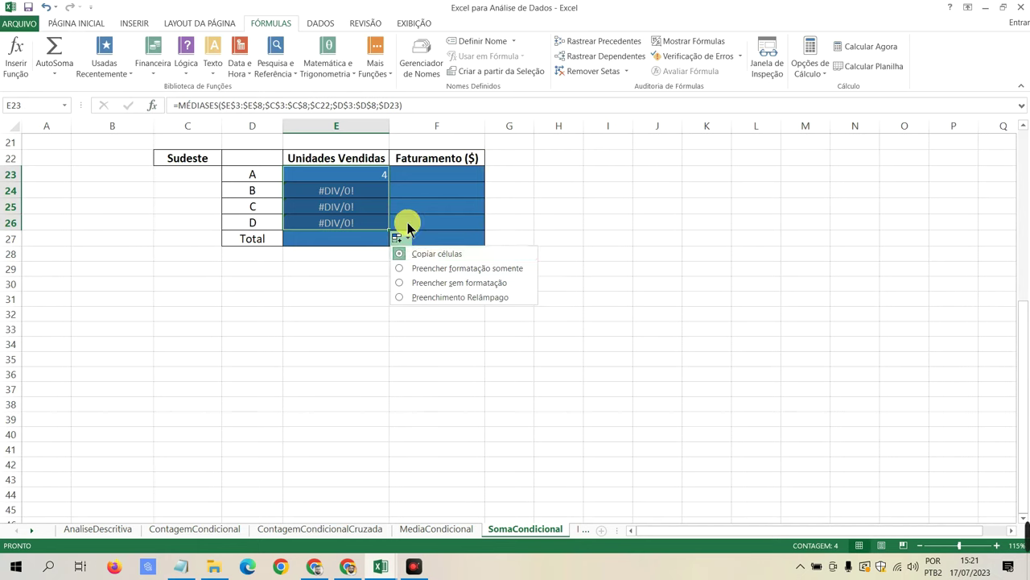
{"action": "left_click_drag", "start_coordinate": [389, 231], "coordinate": [386, 175]}
{"action": "left_click", "coordinate": [375, 190]}
{"action": "left_click", "coordinate": [363, 173]}
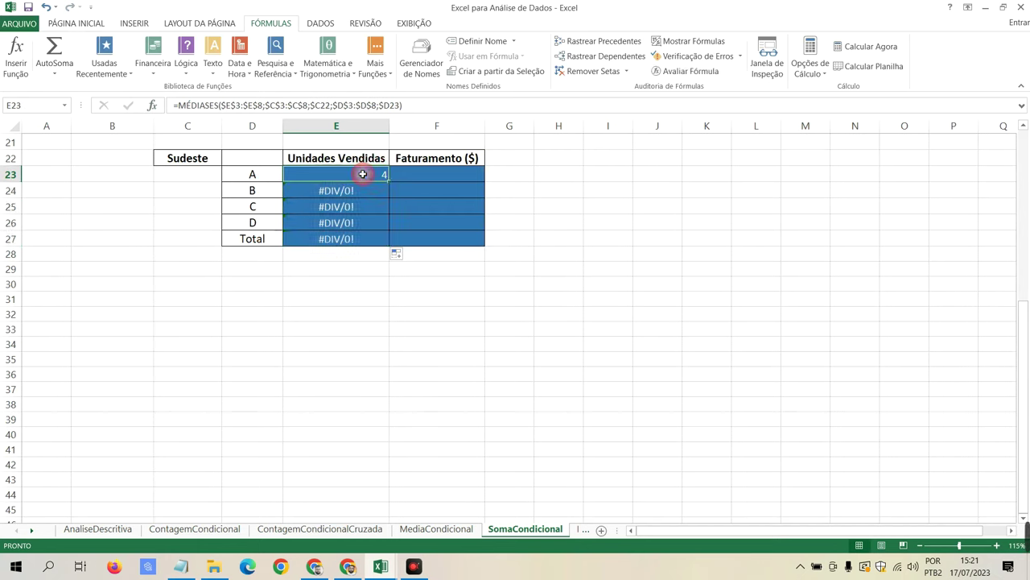
{"action": "left_click", "coordinate": [354, 190]}
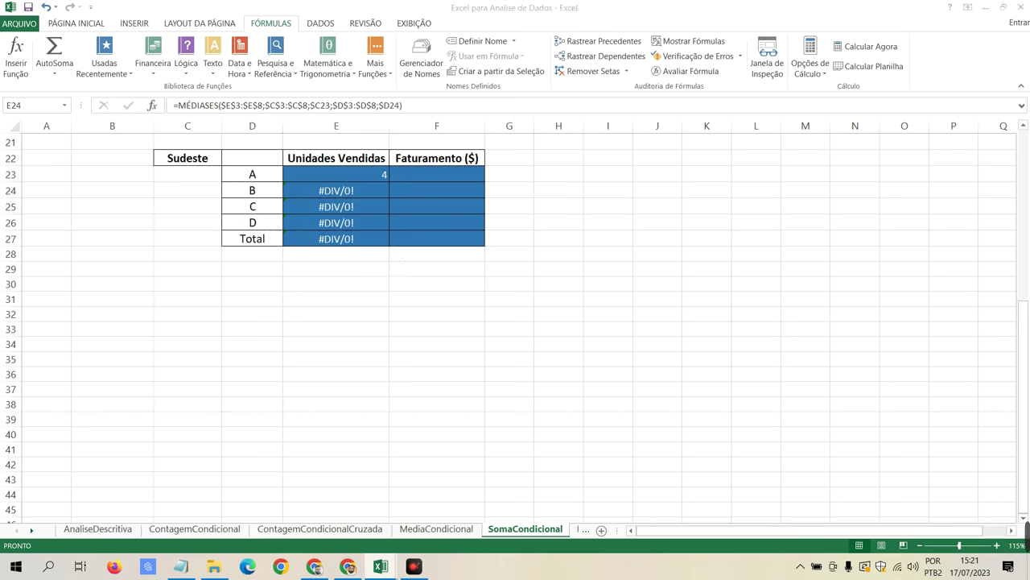
Step: Change E24's MÉDIASES criterion from $C23 to the locked Sudeste header reference $C$22
{"action": "left_click", "coordinate": [234, 105]}
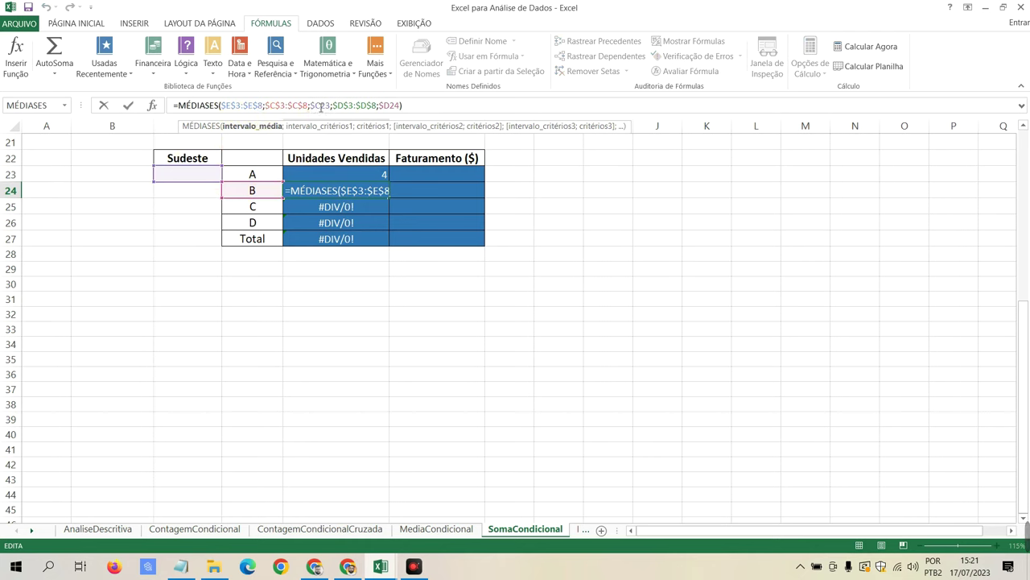
{"action": "double_click", "coordinate": [320, 106]}
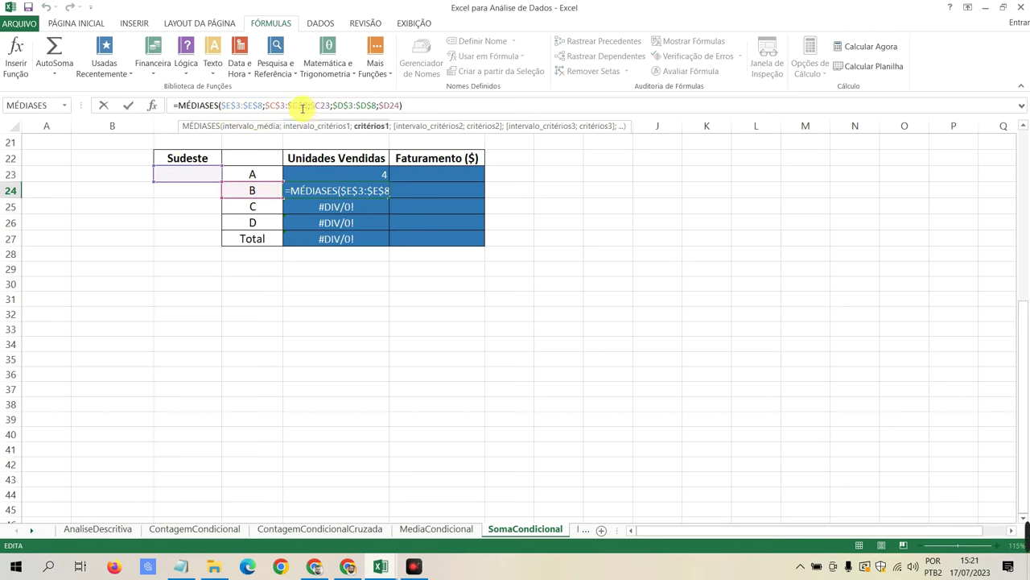
{"action": "left_click", "coordinate": [329, 106]}
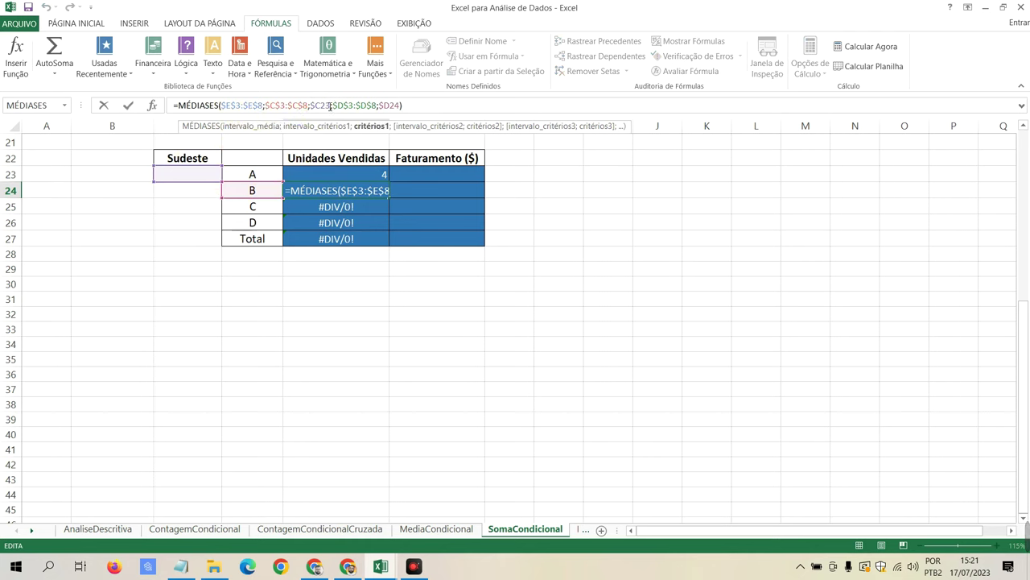
{"action": "key", "text": "Delete"}
{"action": "type", "text": "2"}
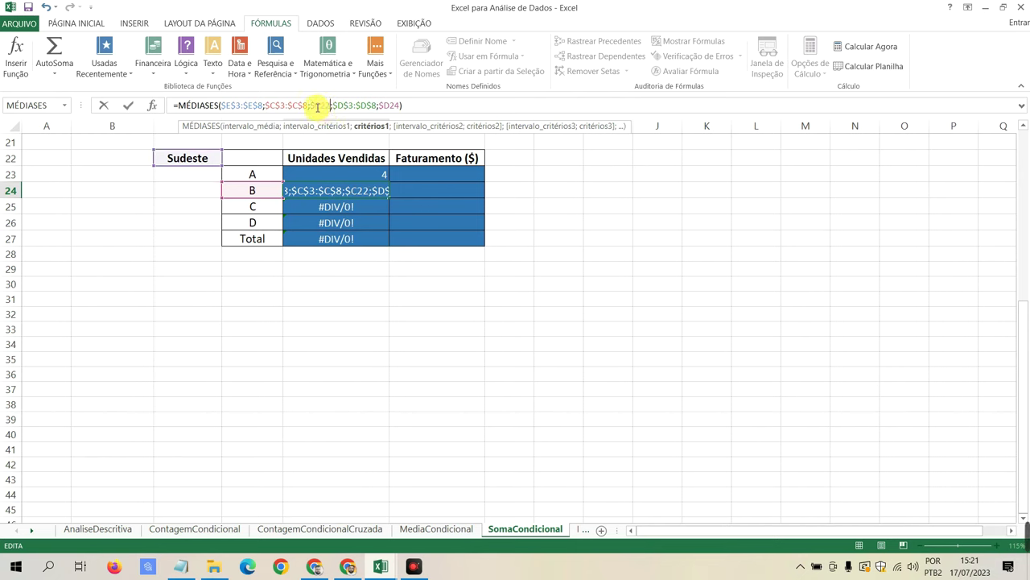
{"action": "left_click", "coordinate": [315, 105]}
{"action": "key", "text": "F4"}
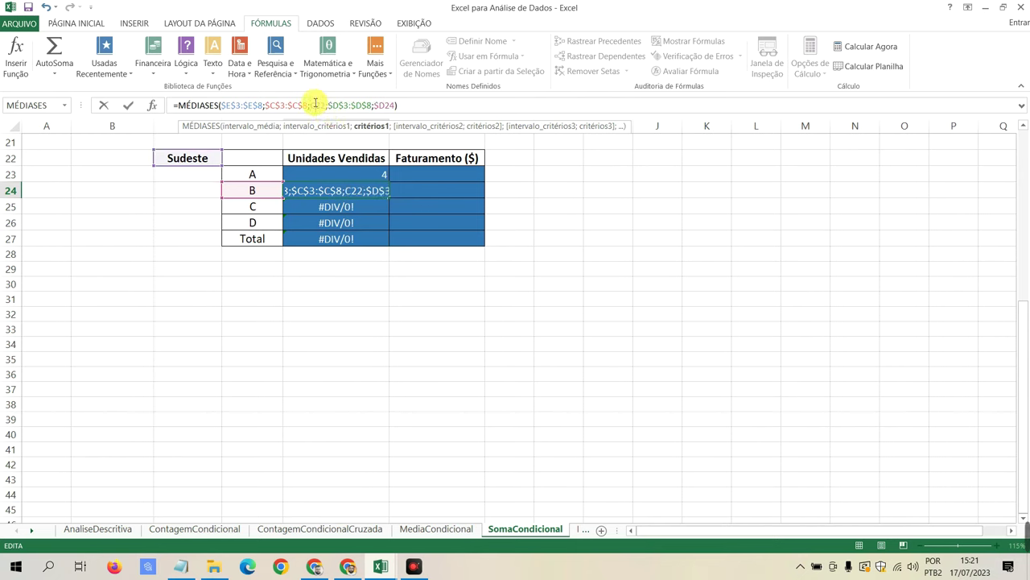
{"action": "key", "text": "F4"}
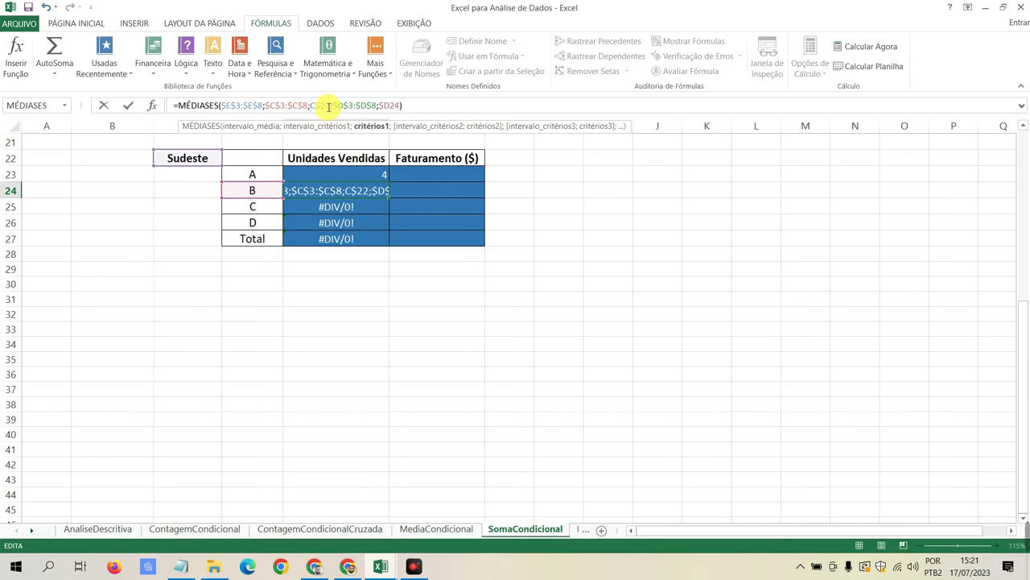
{"action": "type", "text": "$"}
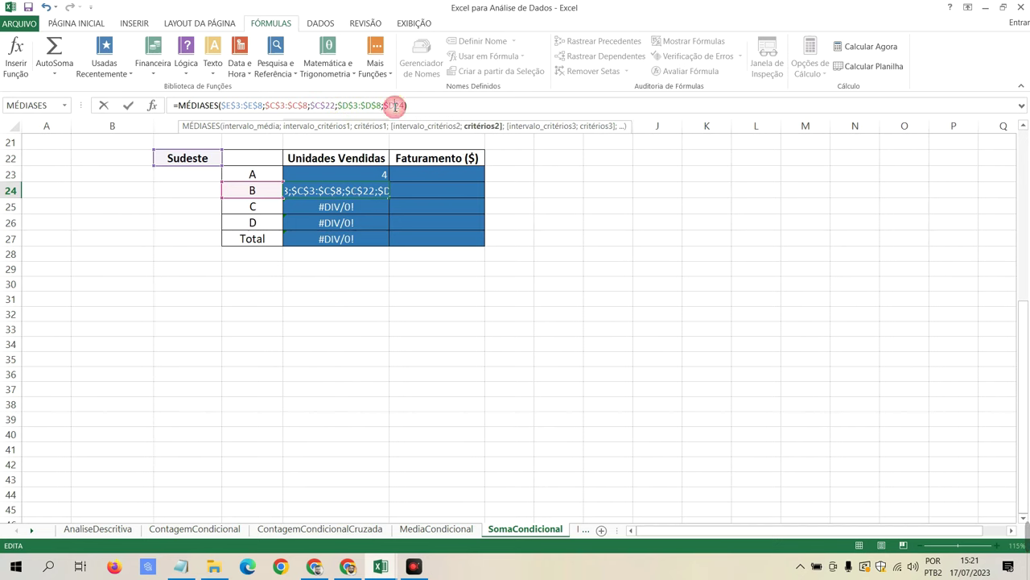
{"action": "scroll", "coordinate": [437, 202], "scroll_direction": "up", "scroll_amount": 1}
{"action": "scroll", "coordinate": [421, 195], "scroll_direction": "up", "scroll_amount": 1}
{"action": "scroll", "coordinate": [420, 161], "scroll_direction": "up", "scroll_amount": 1}
{"action": "key", "text": "Return"}
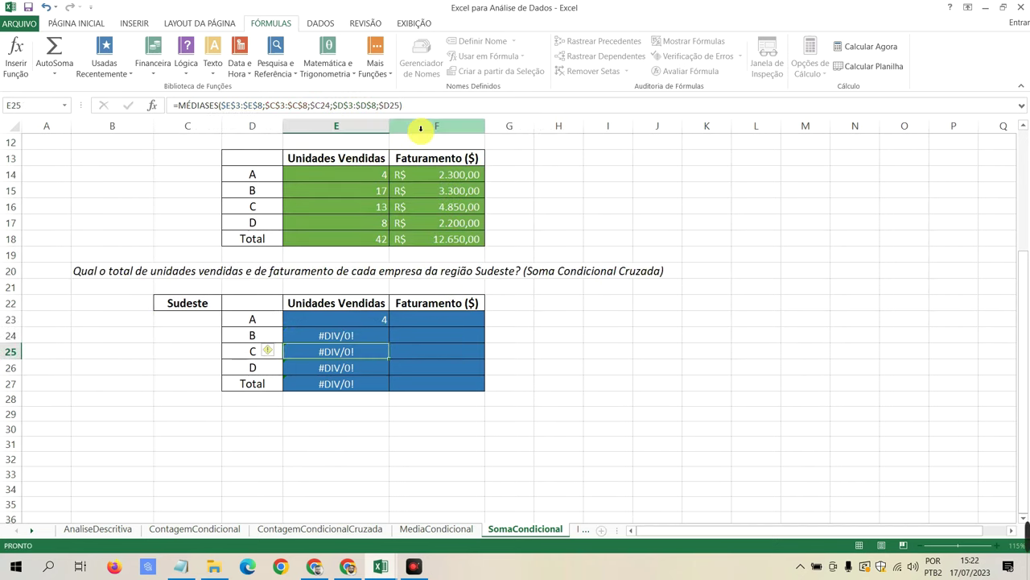
Step: Review E24's formula arguments (E3:E8, D3:D8, $D24) and re-enter it
{"action": "left_click", "coordinate": [367, 335]}
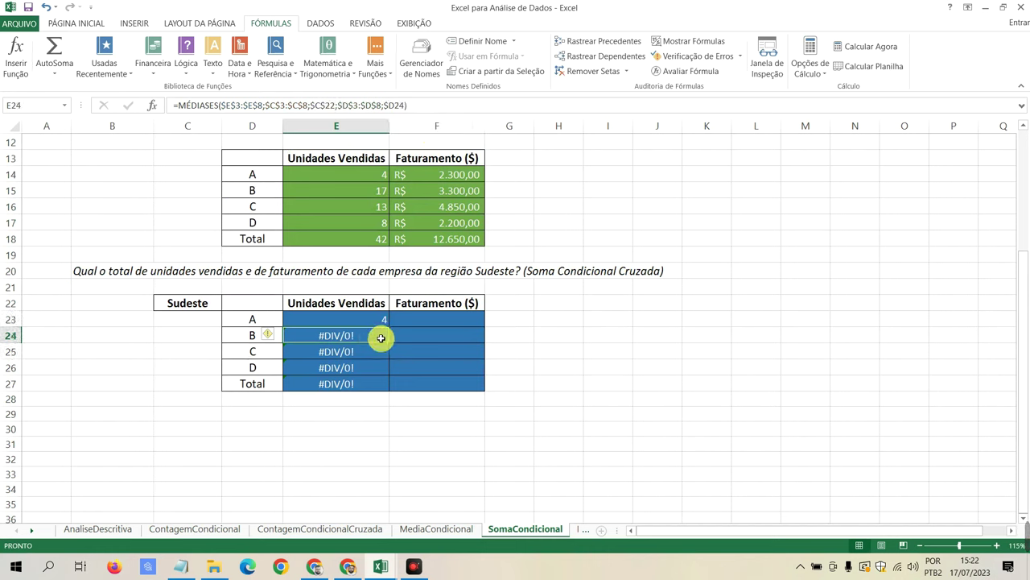
{"action": "left_click", "coordinate": [220, 106]}
{"action": "left_click", "coordinate": [229, 106]}
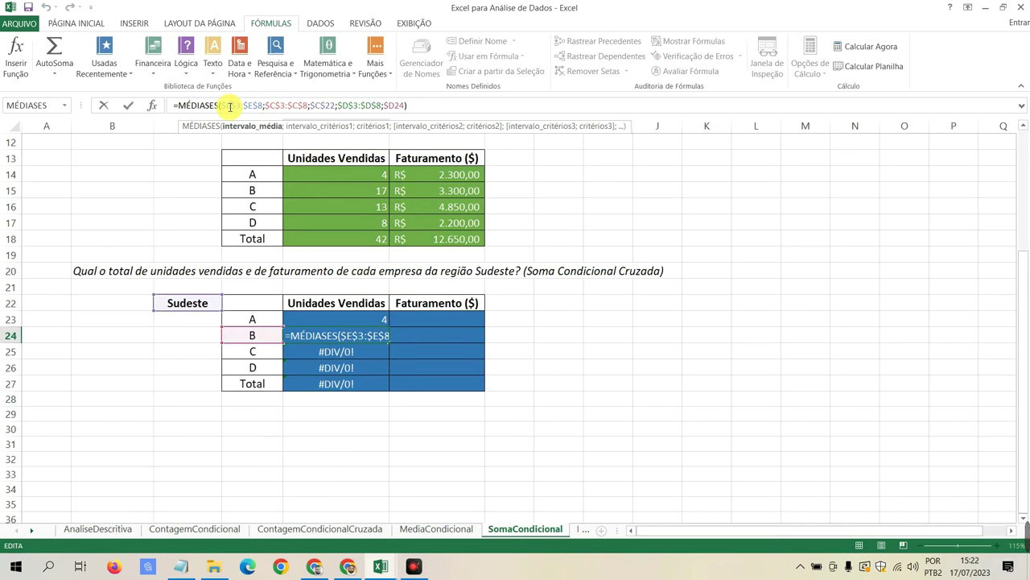
{"action": "left_click_drag", "start_coordinate": [230, 107], "coordinate": [242, 107]}
{"action": "left_click", "coordinate": [267, 106]}
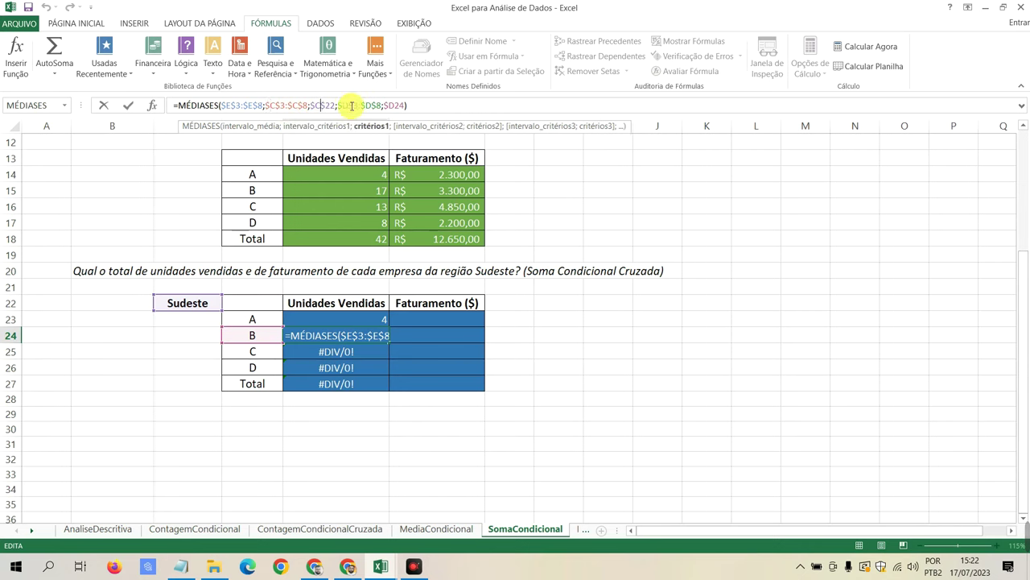
{"action": "left_click", "coordinate": [353, 106]}
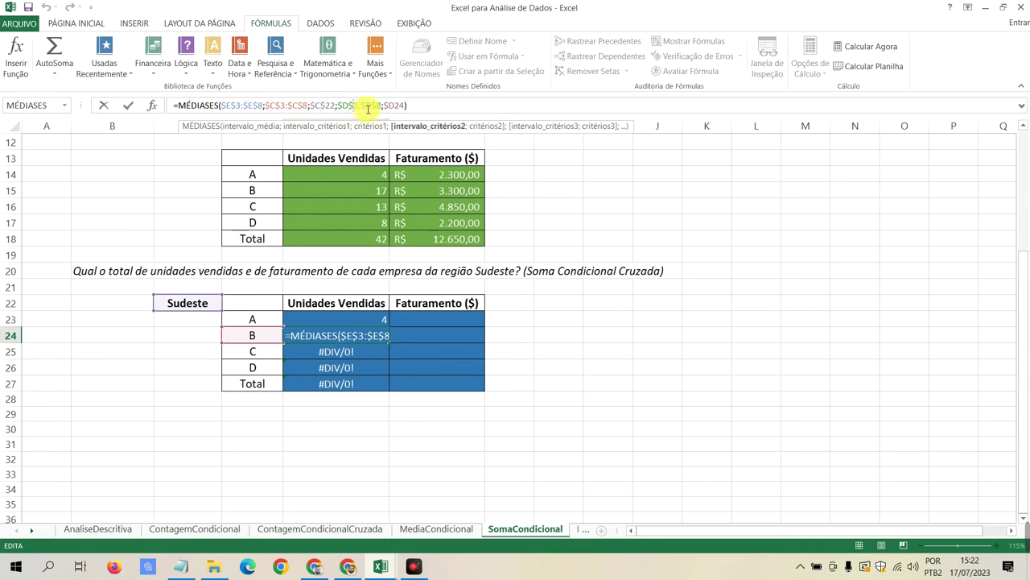
{"action": "left_click", "coordinate": [362, 105]}
{"action": "left_click_drag", "start_coordinate": [378, 105], "coordinate": [388, 107]}
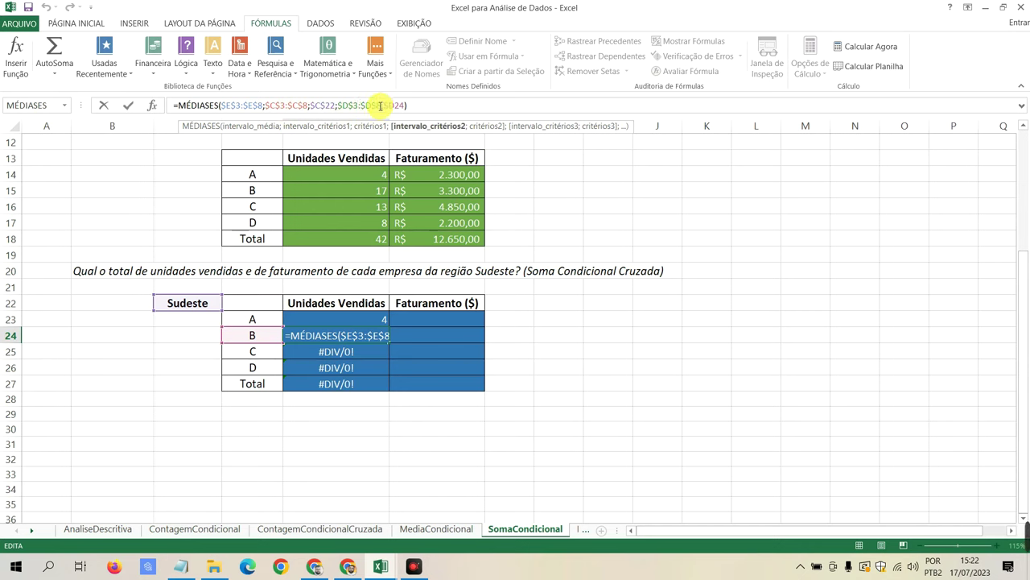
{"action": "left_click", "coordinate": [392, 105]}
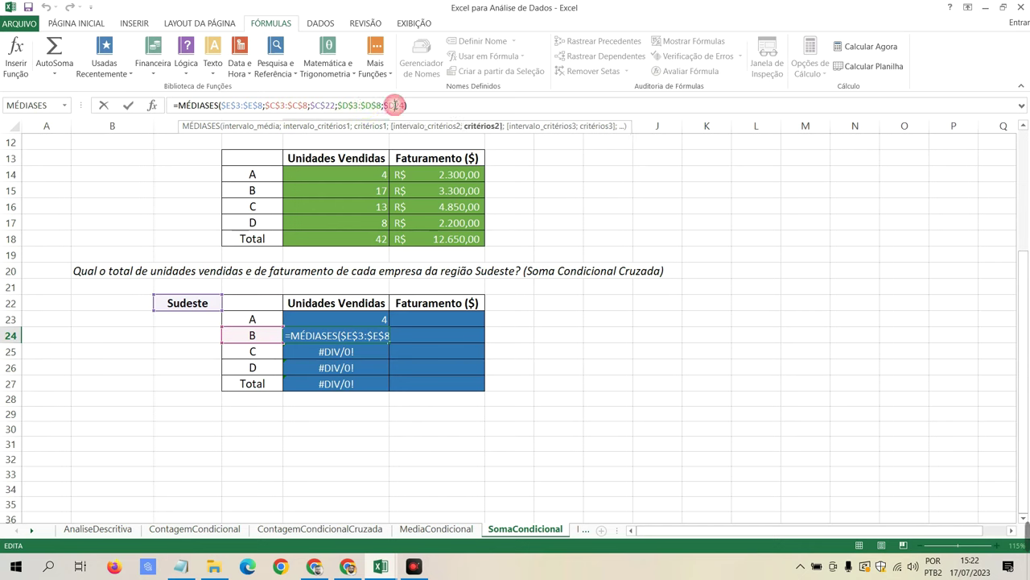
{"action": "key", "text": "Return"}
Step: Inspect E24's #DIV/0! error options, then select the function name in its formula
{"action": "left_click", "coordinate": [355, 339]}
{"action": "left_click", "coordinate": [271, 335]}
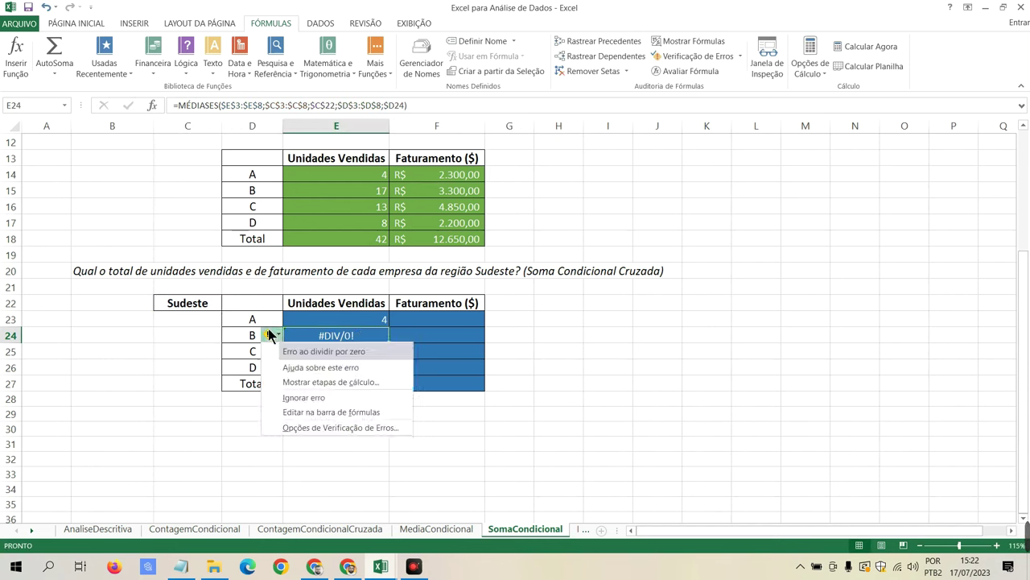
{"action": "left_click", "coordinate": [321, 337]}
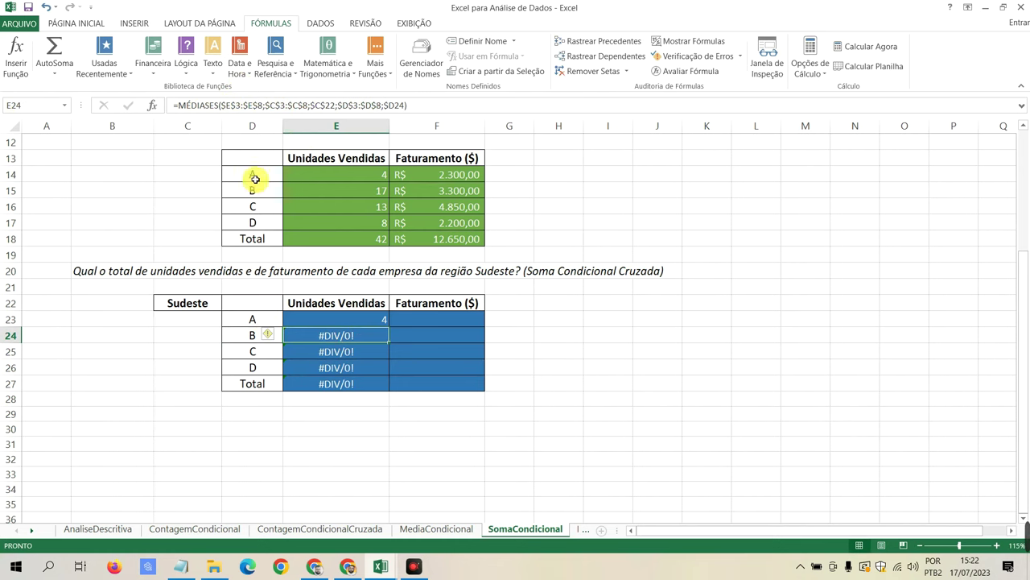
{"action": "left_click", "coordinate": [213, 105]}
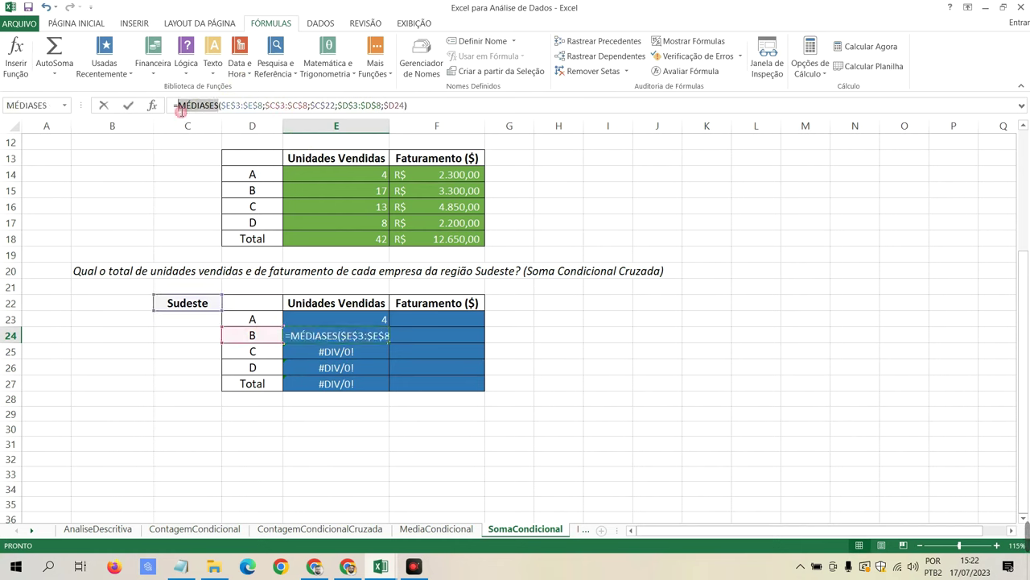
Step: Replace MÉDIASES with SOMASES in E24 and fill it down through E26
{"action": "type", "text": "som"}
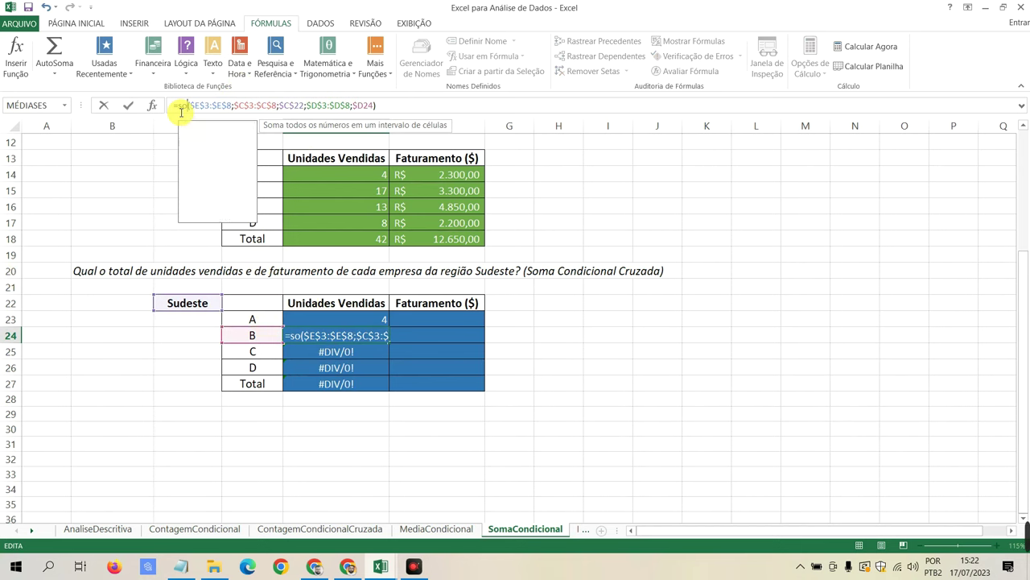
{"action": "key", "text": "BackSpace"}
{"action": "key", "text": "BackSpace"}
{"action": "key", "text": "BackSpace"}
{"action": "type", "text": "SOMASES"}
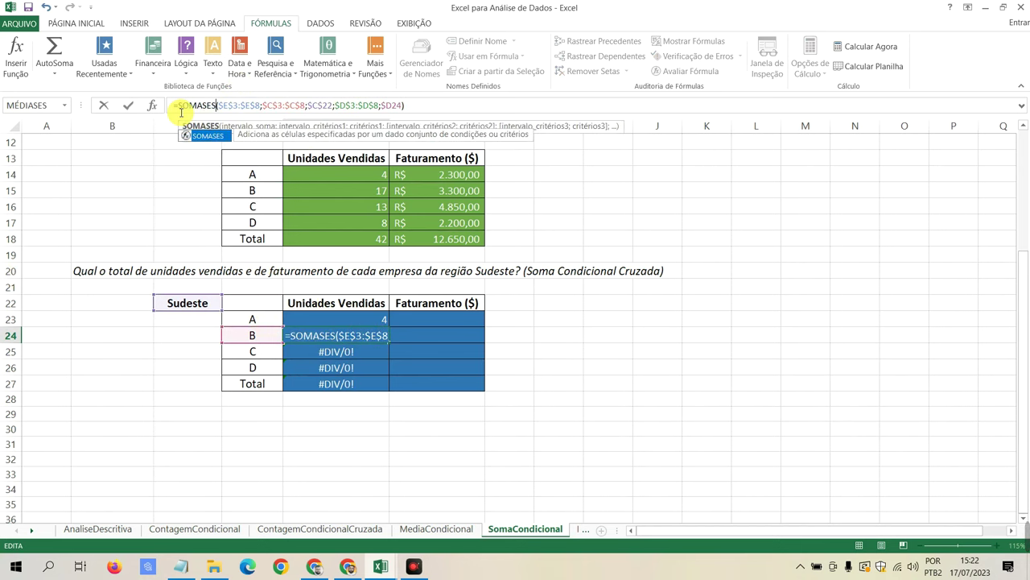
{"action": "key", "text": "Return"}
{"action": "left_click", "coordinate": [383, 336]}
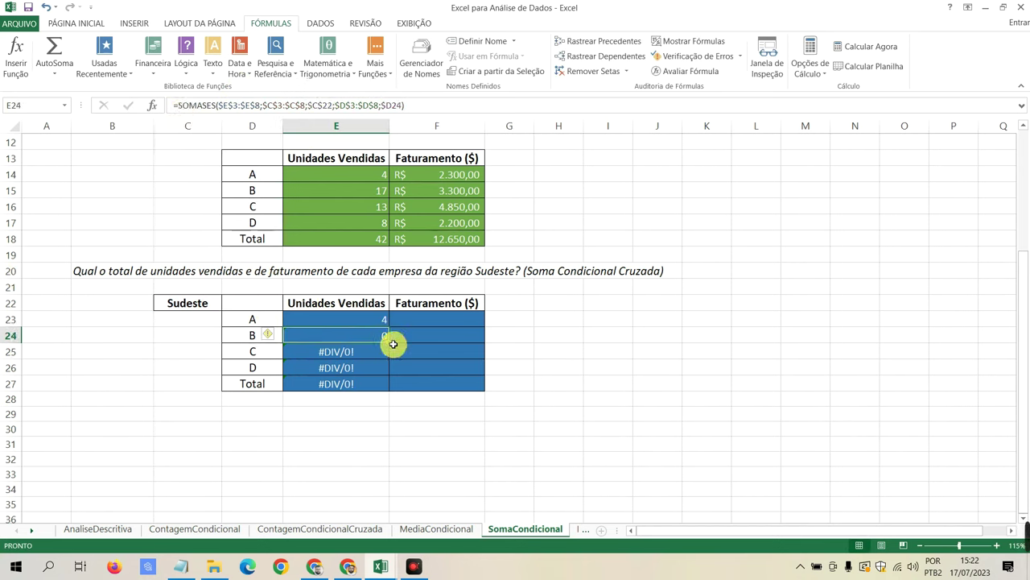
{"action": "left_click_drag", "start_coordinate": [388, 341], "coordinate": [383, 380]}
Step: Total the Sudeste unit counts in E27 with =SOMA(E23:E26), giving 11
{"action": "left_click", "coordinate": [363, 385]}
{"action": "type", "text": "=SO"}
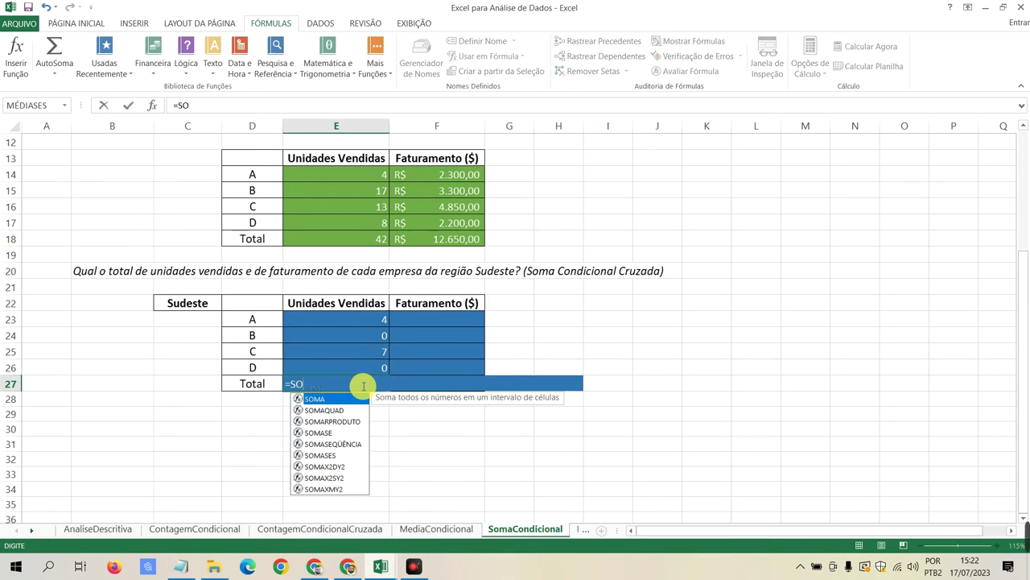
{"action": "type", "text": "MA("}
{"action": "left_click_drag", "start_coordinate": [373, 319], "coordinate": [358, 367]}
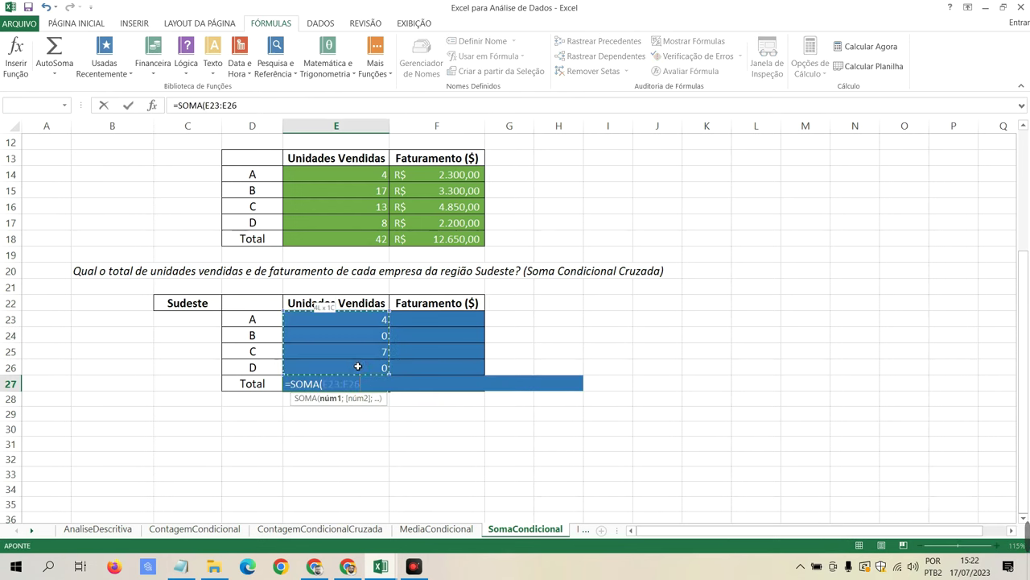
{"action": "type", "text": ")"}
{"action": "key", "text": "Return"}
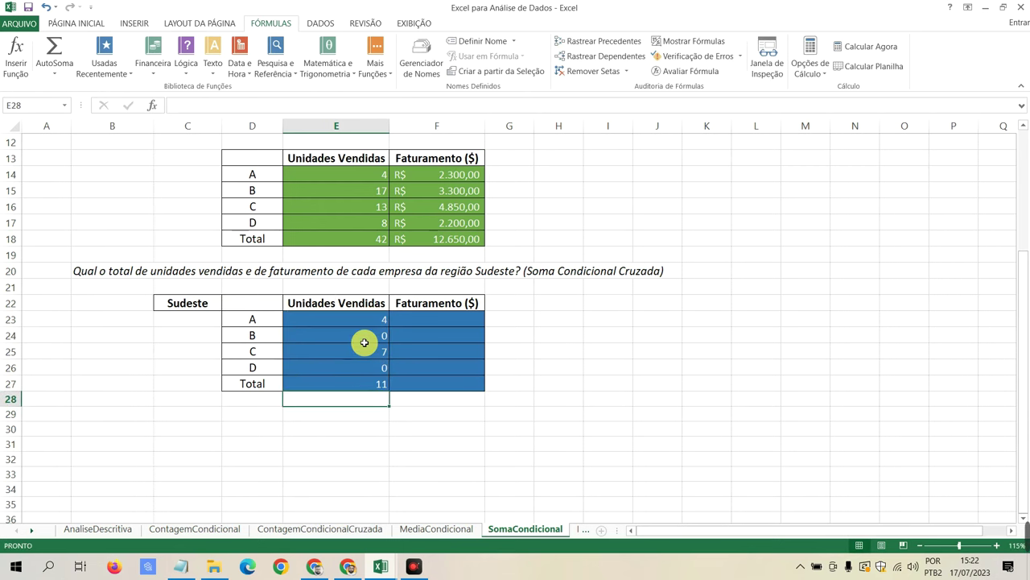
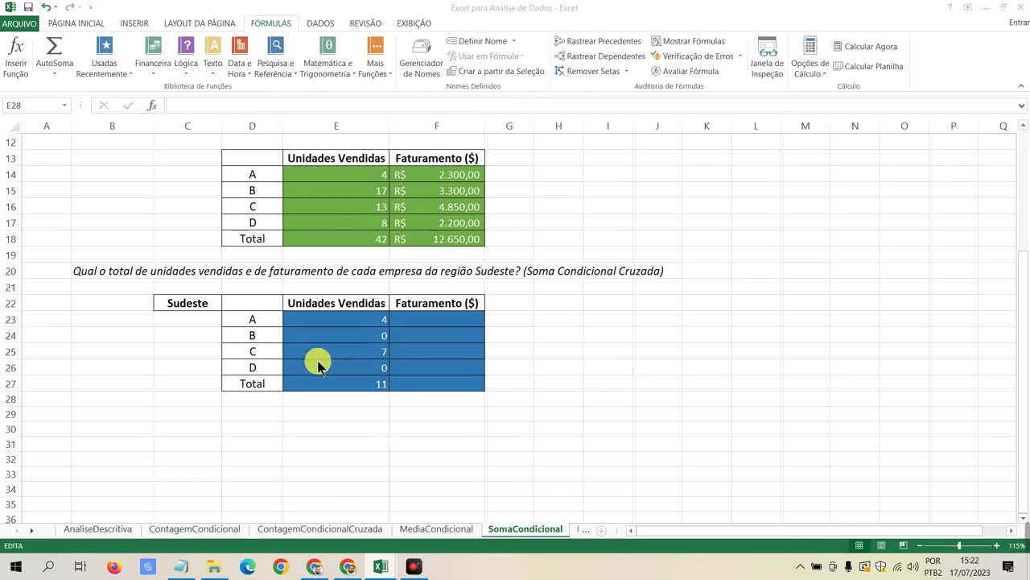
Step: Paste the SOMASES revenue formula into F23 and fill it down to F26
{"action": "left_click", "coordinate": [410, 319]}
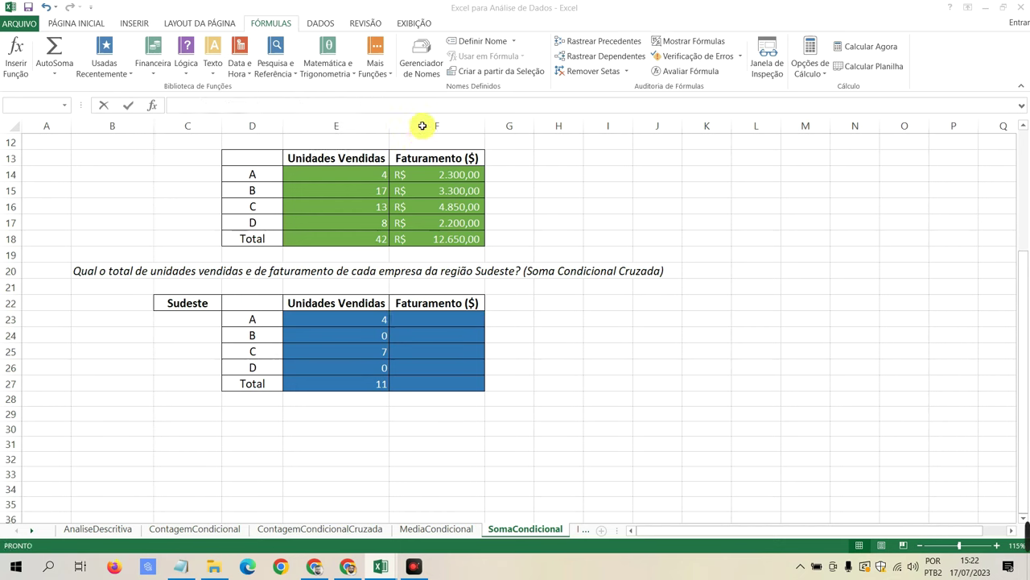
{"action": "key", "text": "Escape"}
{"action": "left_click", "coordinate": [435, 319]}
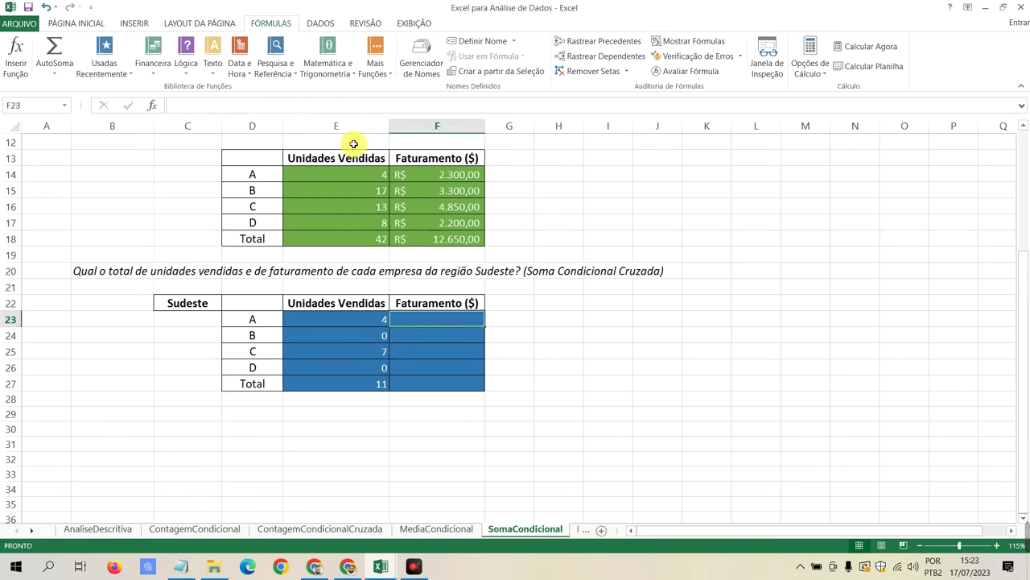
{"action": "left_click", "coordinate": [325, 106]}
{"action": "key", "text": "ctrl+v"}
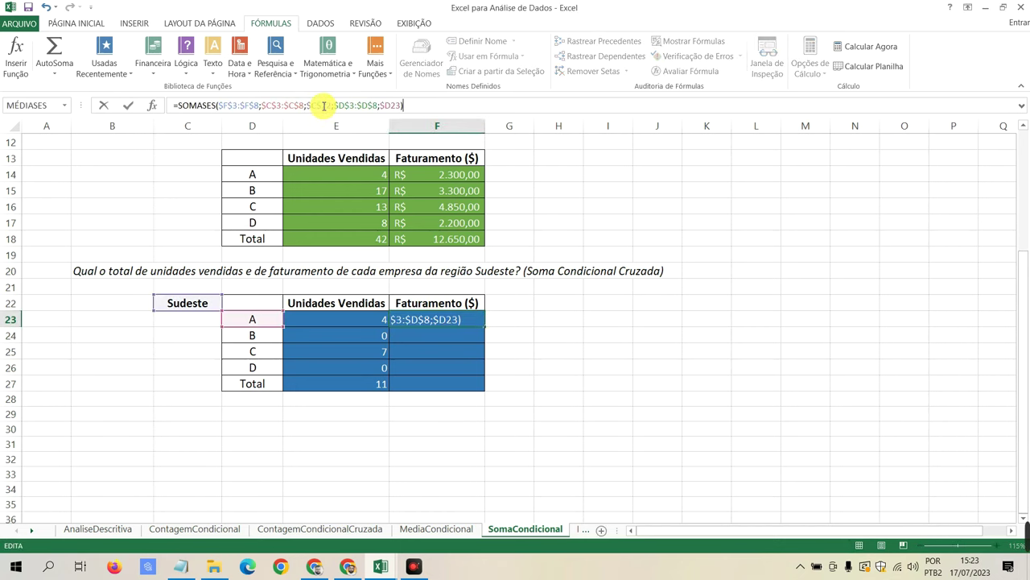
{"action": "key", "text": "Return"}
{"action": "left_click", "coordinate": [466, 320]}
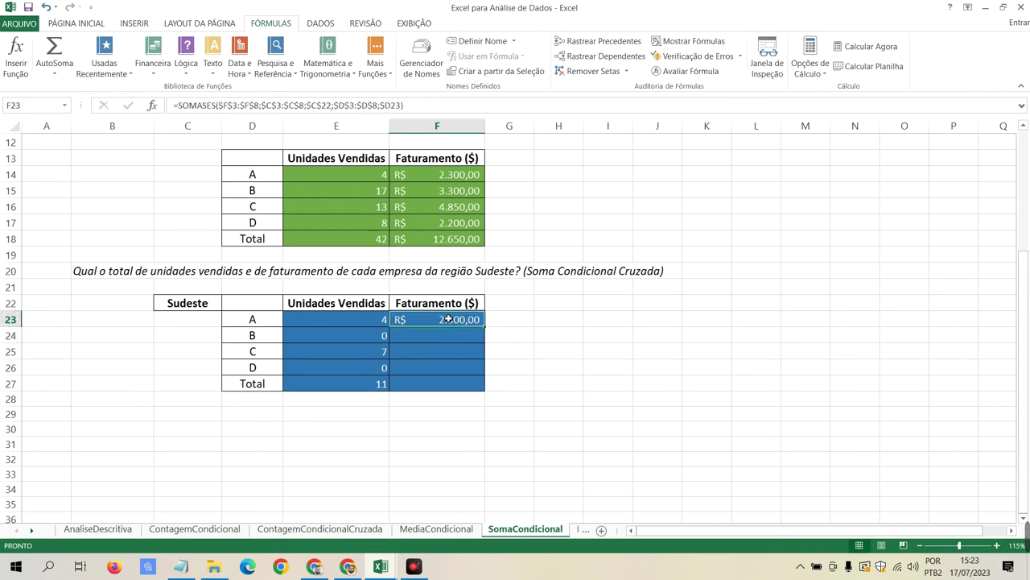
{"action": "left_click_drag", "start_coordinate": [486, 327], "coordinate": [471, 367]}
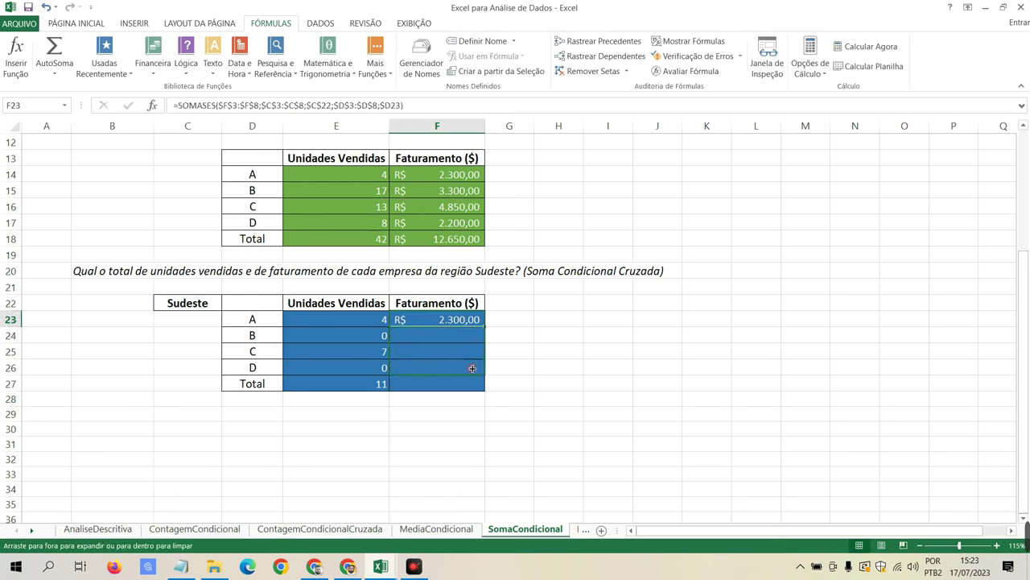
Step: Total the Sudeste revenue in F27 with =SOMA(F23:F26), giving R$ 5.750,00
{"action": "left_click", "coordinate": [449, 385]}
{"action": "left_click", "coordinate": [450, 384]}
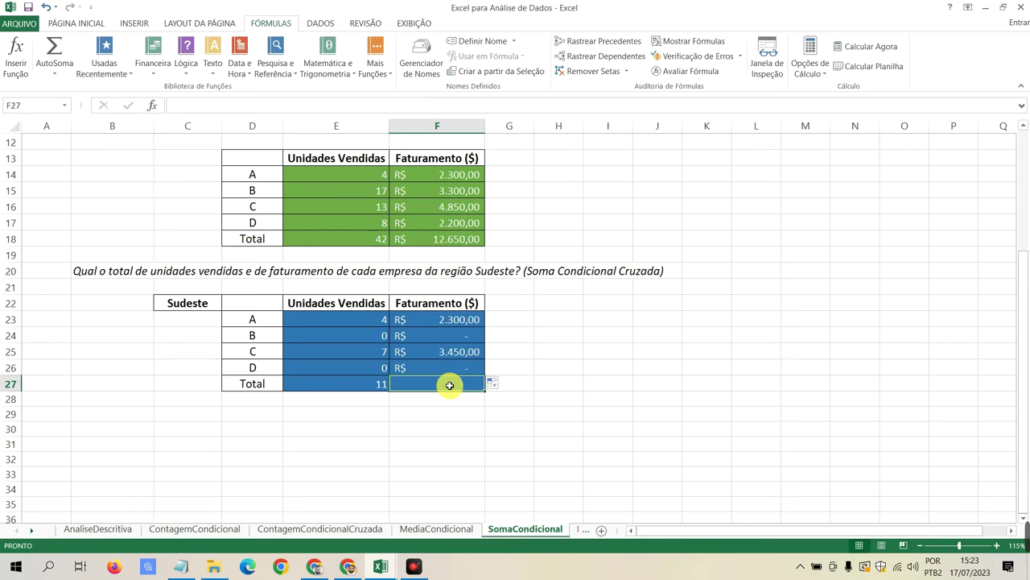
{"action": "double_click", "coordinate": [449, 384]}
{"action": "type", "text": "=T"}
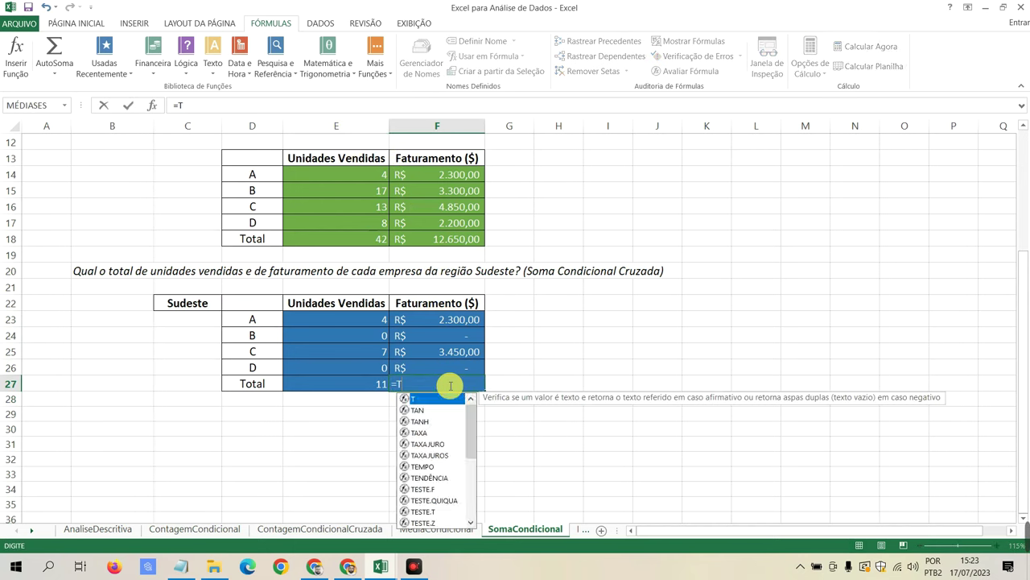
{"action": "type", "text": "OT"}
{"action": "key", "text": "BackSpace"}
{"action": "key", "text": "BackSpace"}
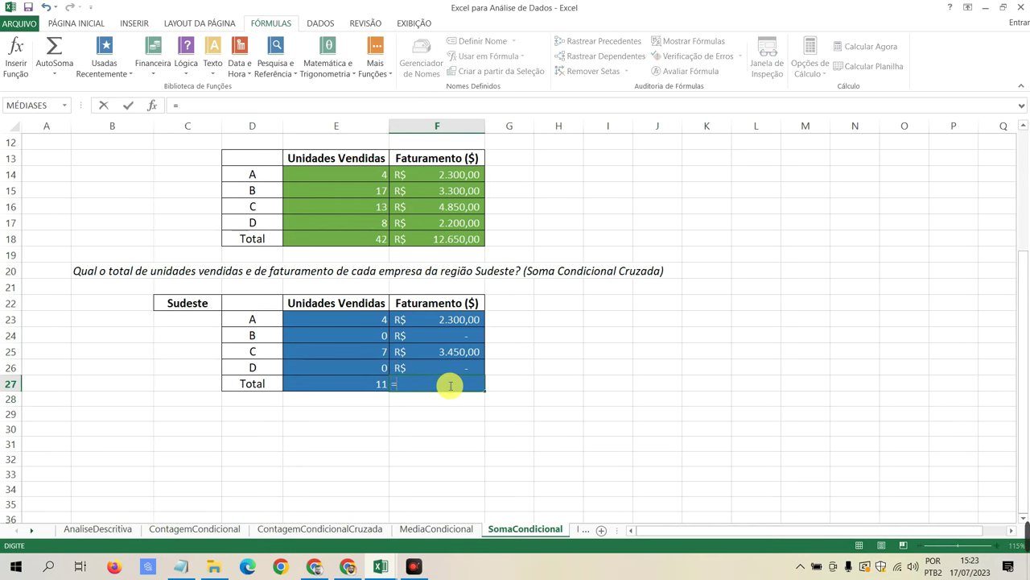
{"action": "type", "text": "S"}
{"action": "key", "text": "BackSpace"}
{"action": "type", "text": "SOMA("}
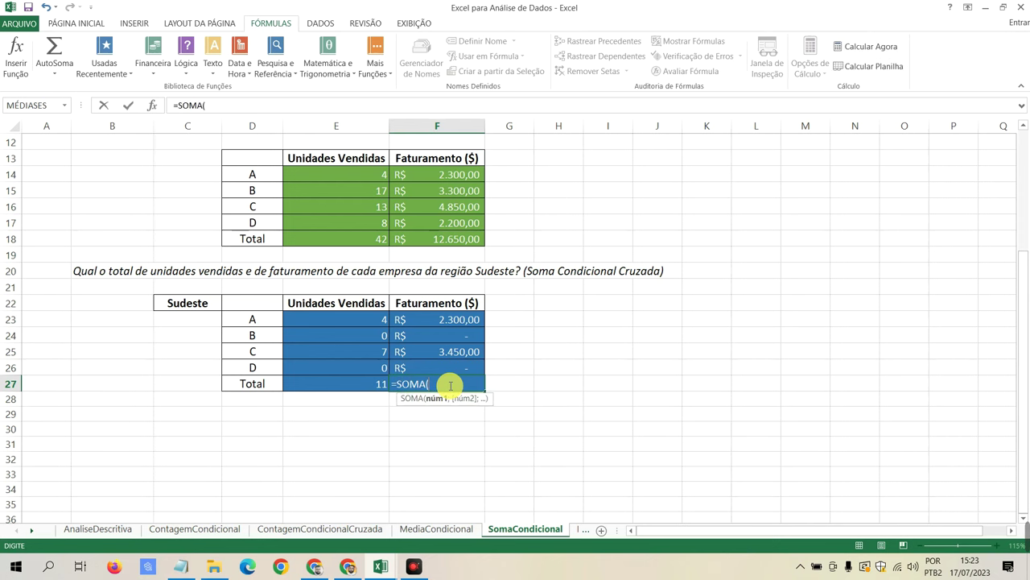
{"action": "left_click_drag", "start_coordinate": [453, 323], "coordinate": [451, 367]}
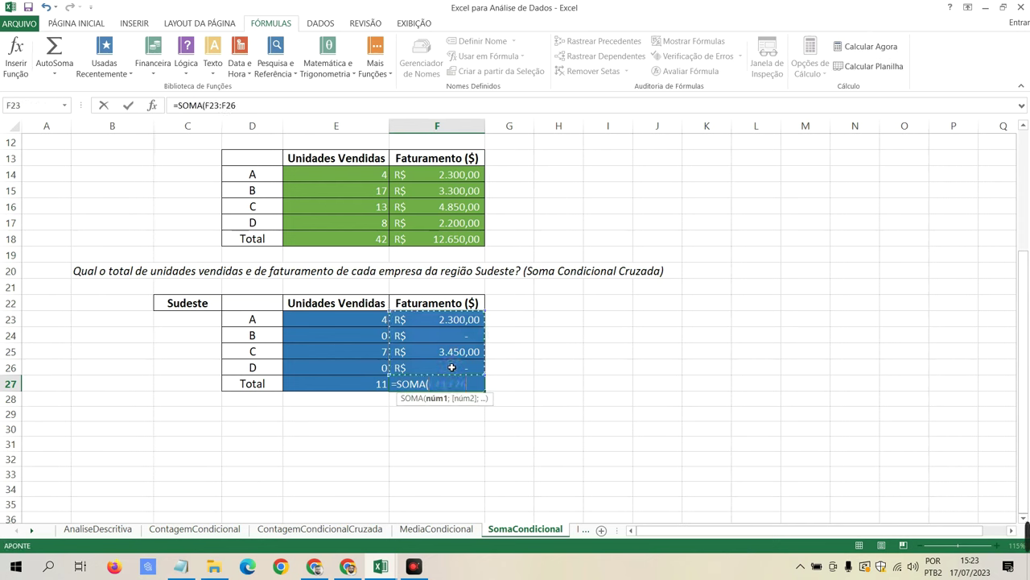
{"action": "key", "text": "Return"}
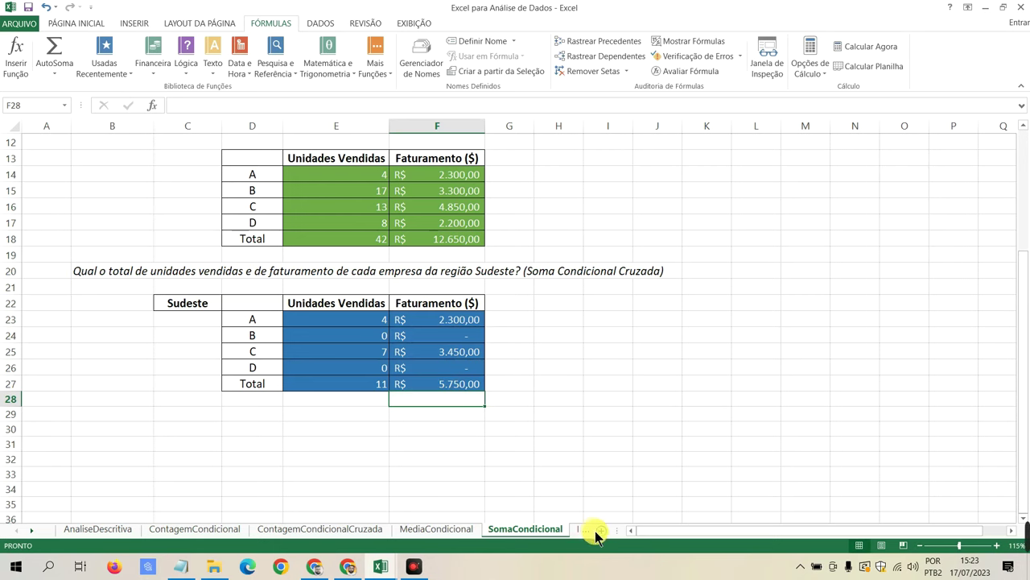
Step: Switch to the IndiceMatch sheet and widen column K to show the full orange question
{"action": "left_click", "coordinate": [31, 530]}
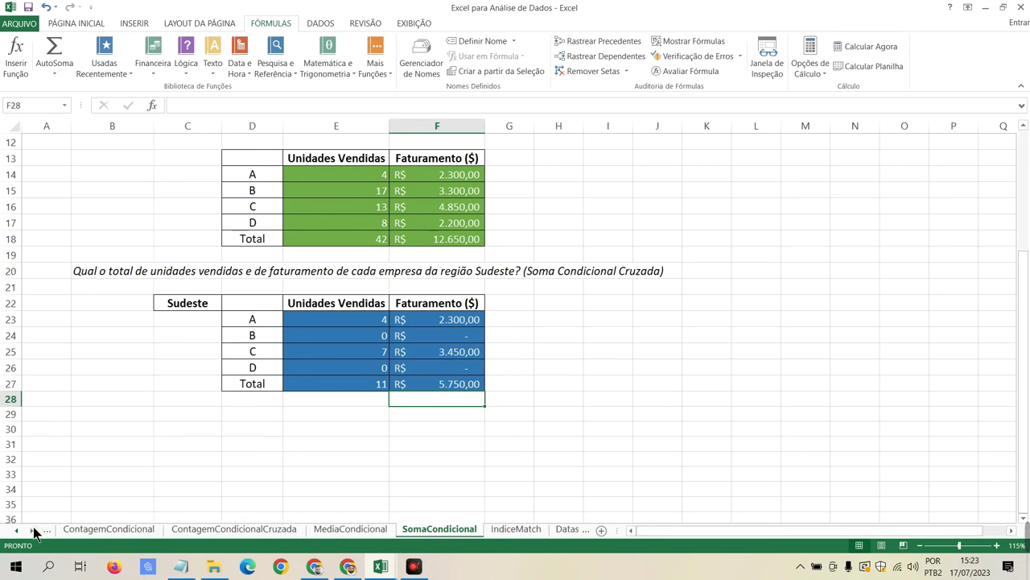
{"action": "scroll", "coordinate": [467, 360], "scroll_direction": "up", "scroll_amount": 4}
{"action": "scroll", "coordinate": [475, 352], "scroll_direction": "down", "scroll_amount": 3}
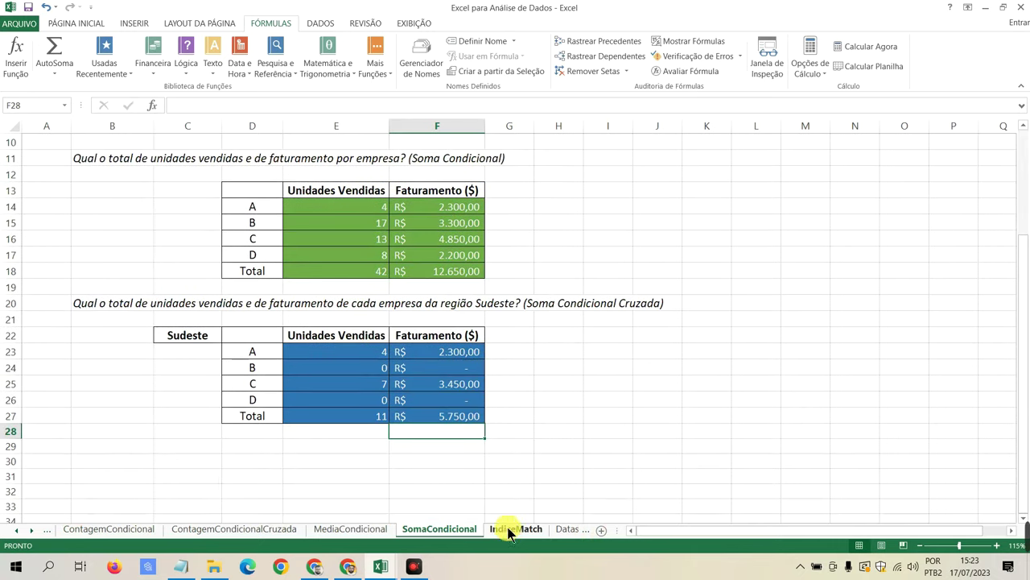
{"action": "mouse_move", "coordinate": [729, 533]}
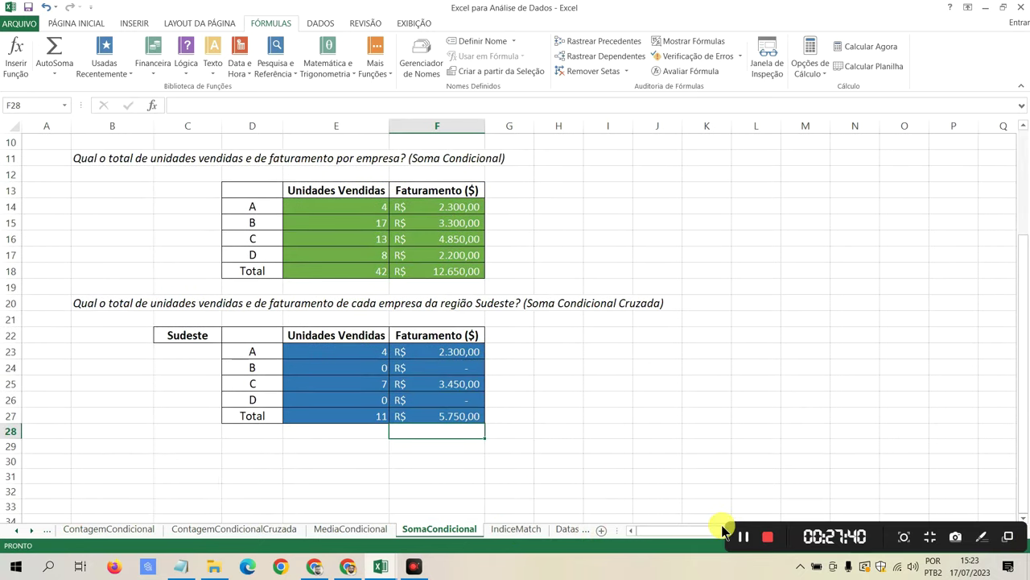
{"action": "key", "text": "ctrl+Page_Down"}
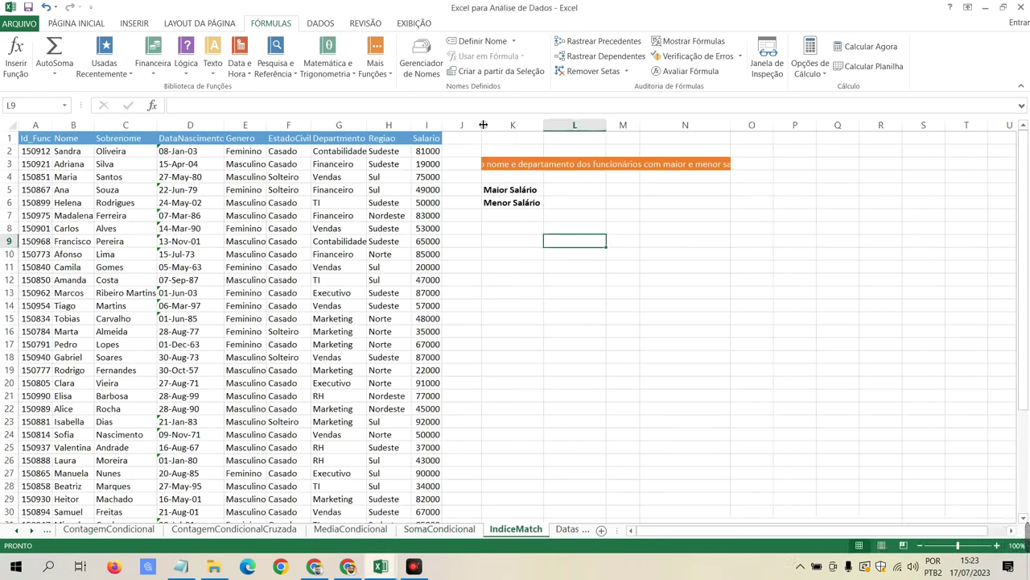
{"action": "left_click_drag", "start_coordinate": [544, 125], "coordinate": [621, 126]}
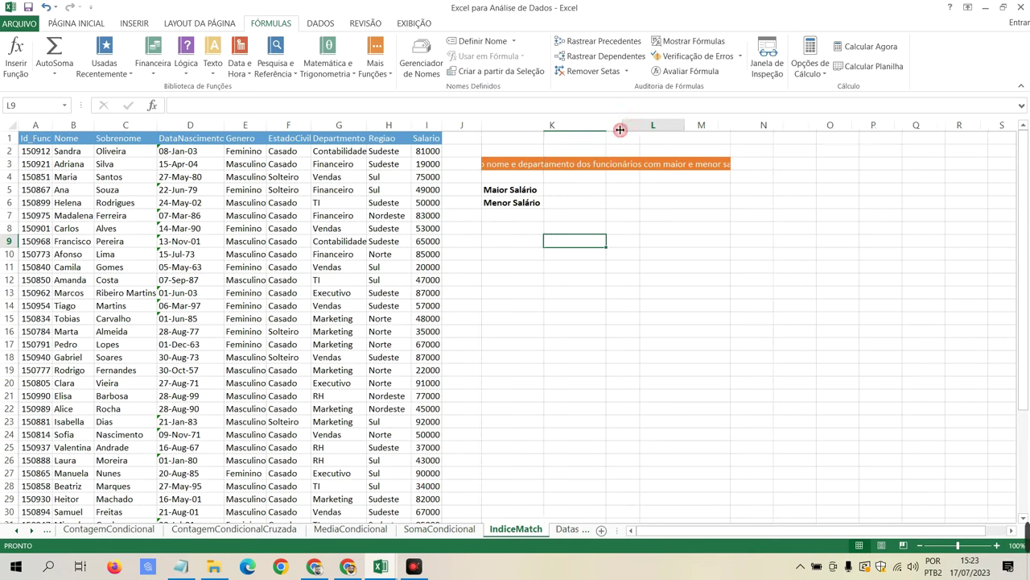
{"action": "left_click", "coordinate": [565, 167]}
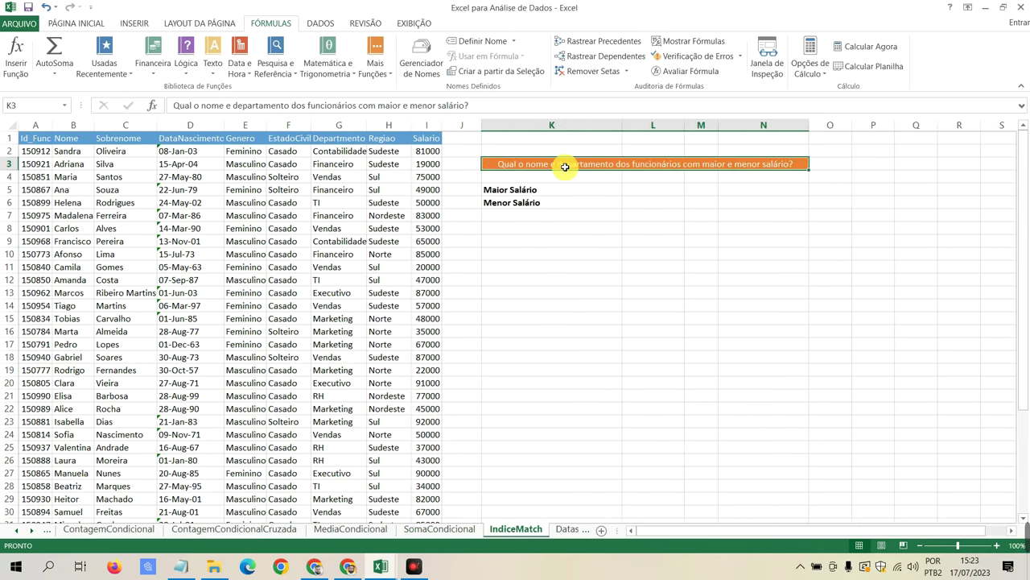
Step: Review the salary statistics formulas on AnaliseDescritiva, then return to IndiceMatch cell L5
{"action": "left_click", "coordinate": [16, 530]}
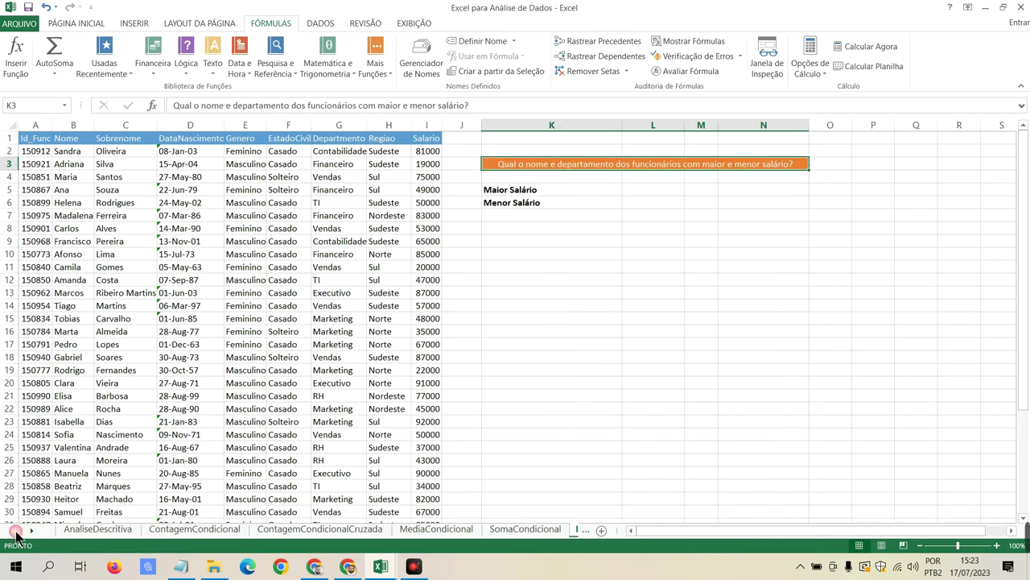
{"action": "left_click", "coordinate": [77, 528]}
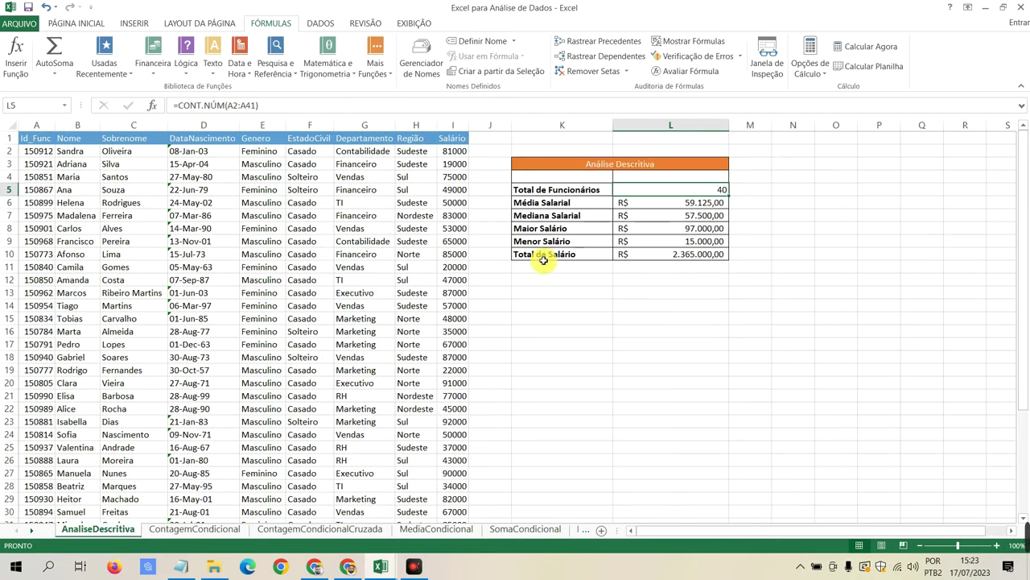
{"action": "left_click", "coordinate": [635, 203]}
{"action": "left_click", "coordinate": [646, 215]}
{"action": "left_click", "coordinate": [655, 229]}
{"action": "left_click", "coordinate": [655, 241]}
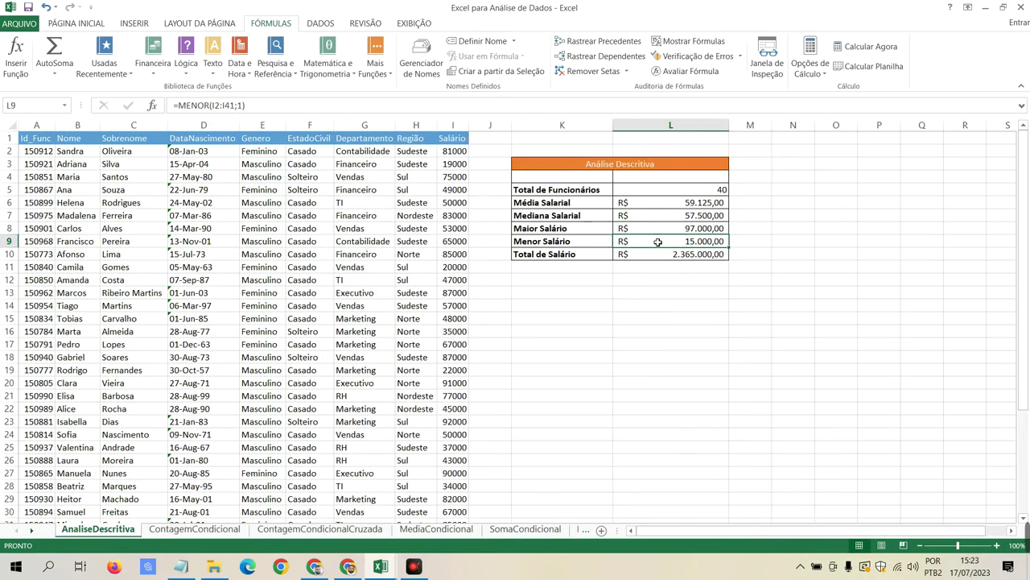
{"action": "left_click", "coordinate": [580, 530]}
{"action": "left_click", "coordinate": [640, 193]}
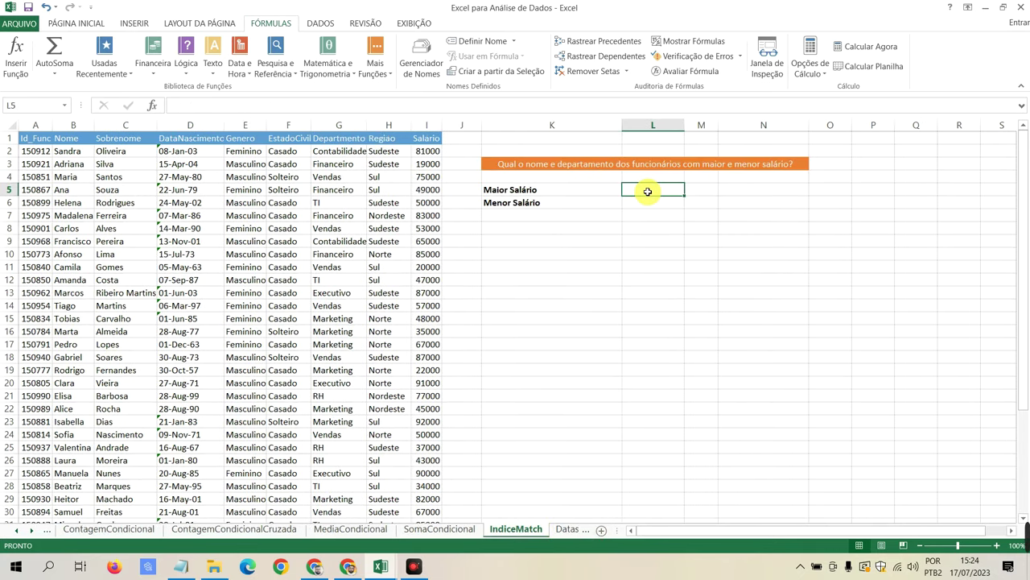
Step: Fill Maior Salário in L5 with =MAIOR(I2:I41;1), showing R$ 97.000,00
{"action": "type", "text": "="}
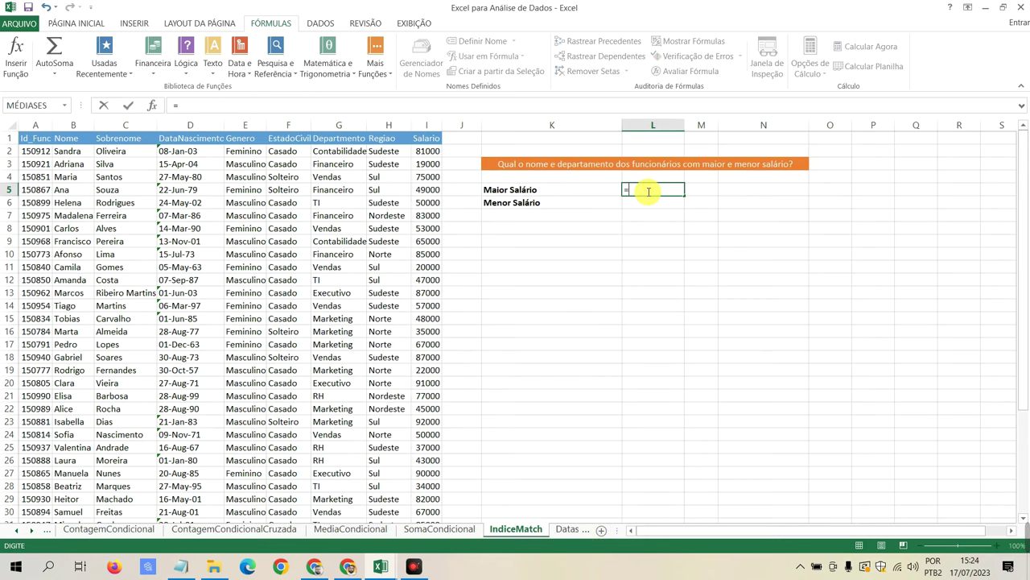
{"action": "type", "text": "maior"}
{"action": "key", "text": "Tab"}
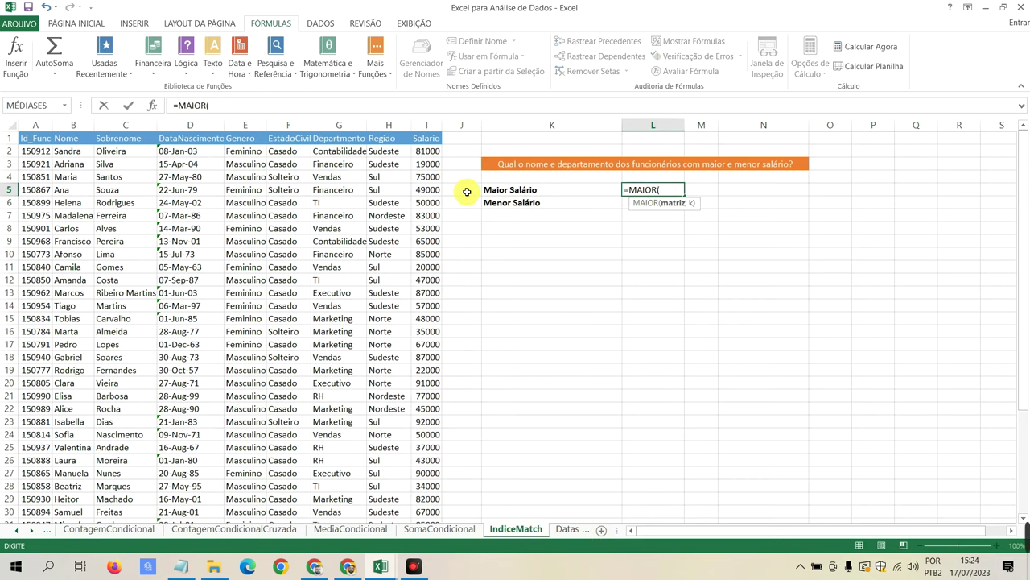
{"action": "mouse_move", "coordinate": [427, 151]}
{"action": "left_mouse_down"}
{"action": "mouse_move", "coordinate": [424, 568]}
{"action": "mouse_move", "coordinate": [427, 498]}
{"action": "left_mouse_up"}
{"action": "scroll", "coordinate": [475, 363], "scroll_direction": "up", "scroll_amount": 4}
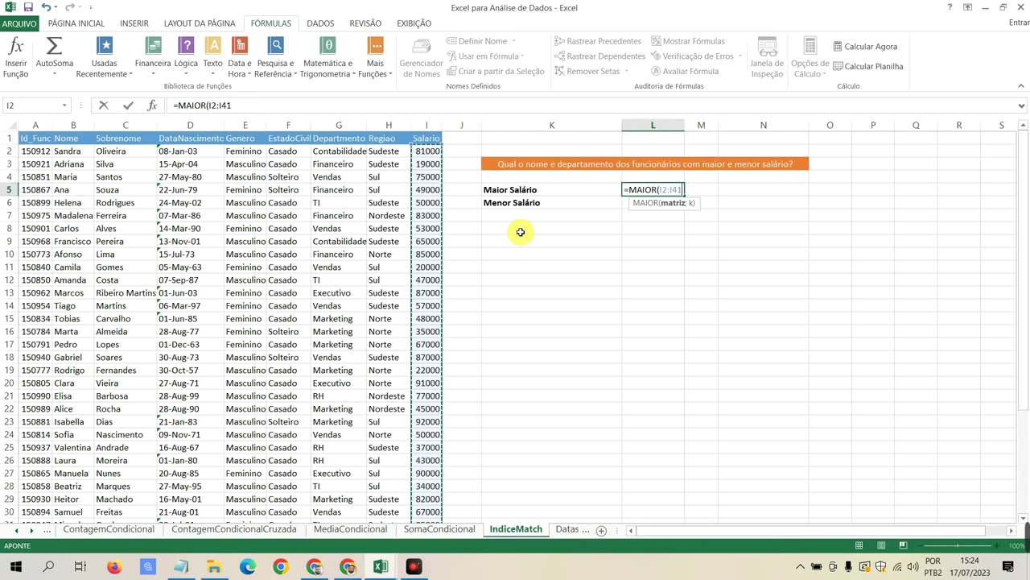
{"action": "type", "text": ";"}
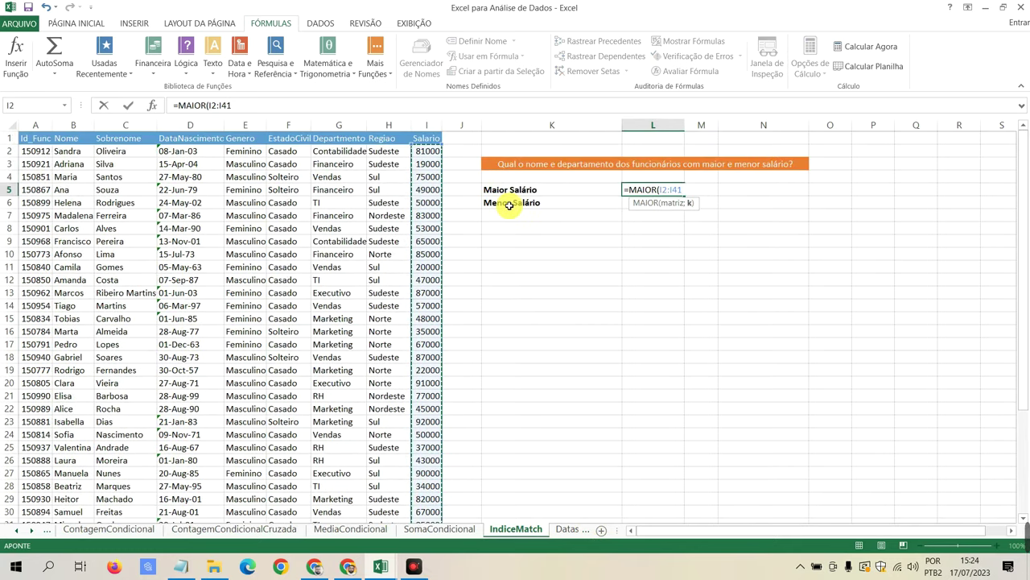
{"action": "type", "text": "1"}
{"action": "key", "text": "Return"}
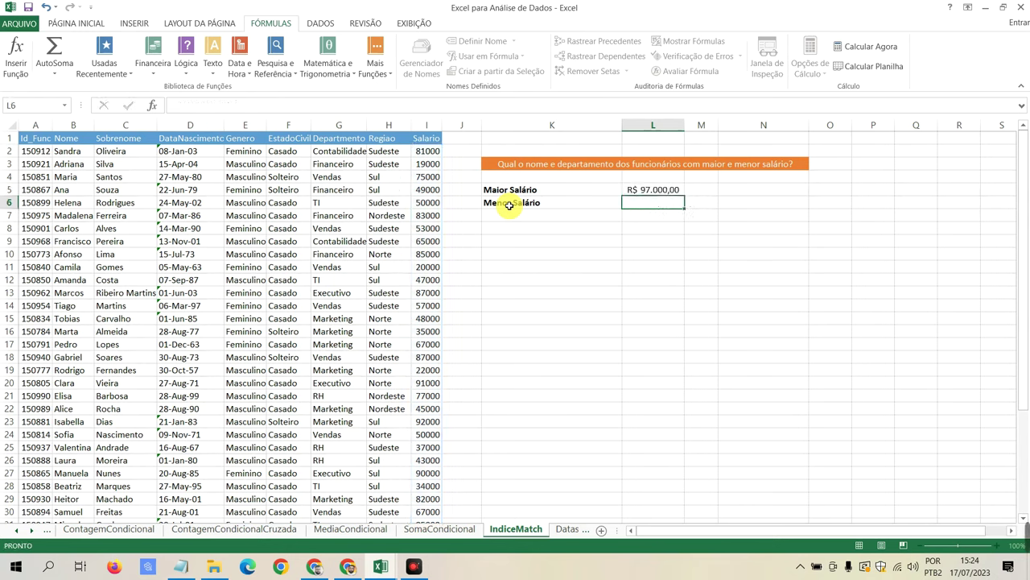
{"action": "left_click", "coordinate": [660, 192]}
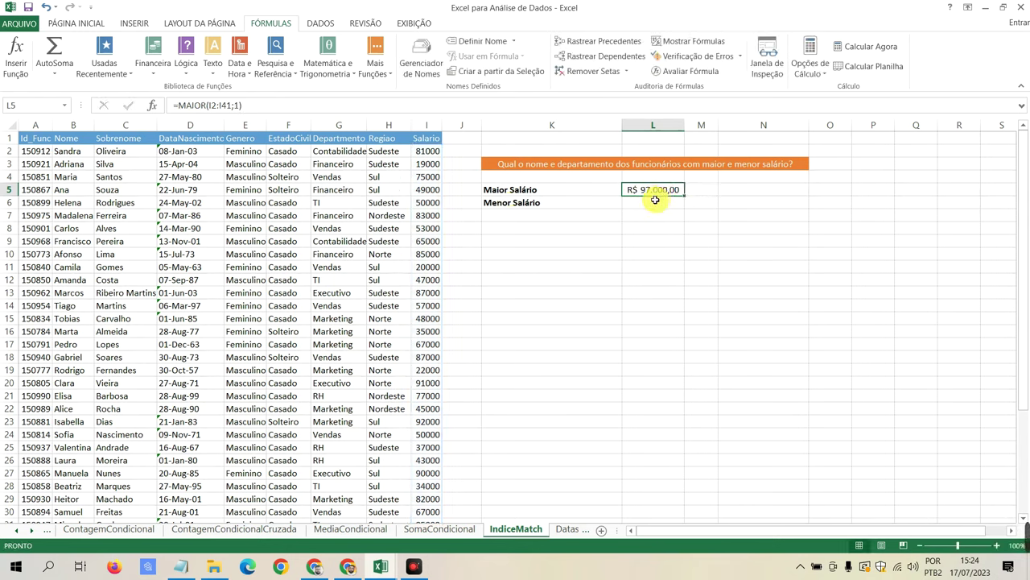
Step: Fill Menor Salário in L6 with =MENOR(I2:I41;1), showing R$ 15.000,00
{"action": "left_click", "coordinate": [652, 203]}
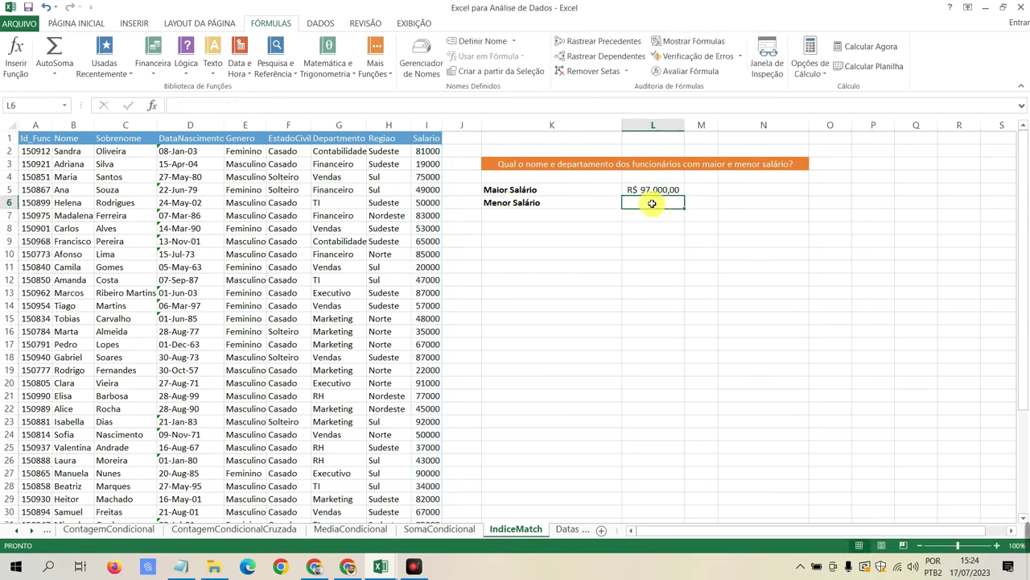
{"action": "type", "text": "="}
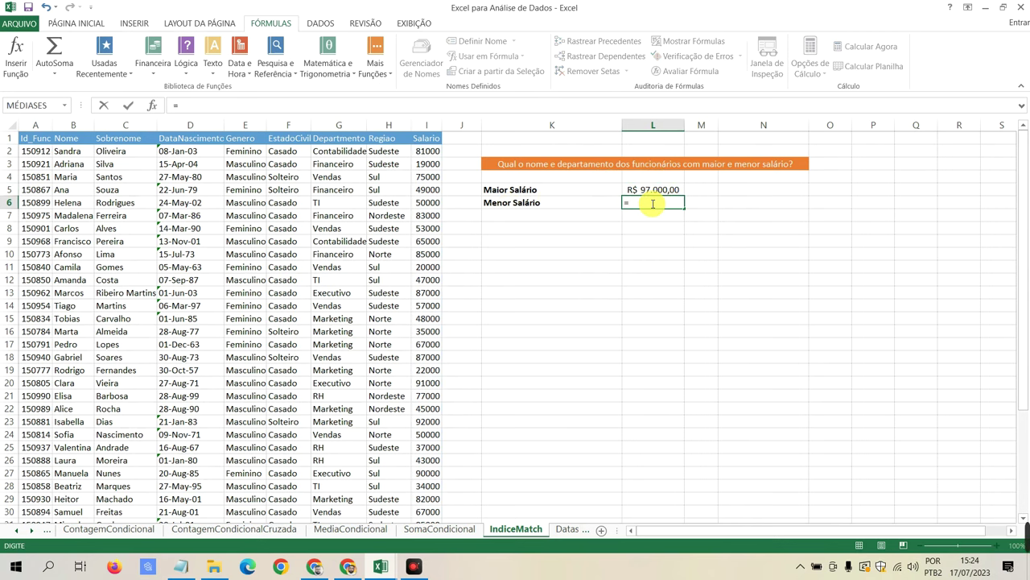
{"action": "type", "text": "menor"}
{"action": "key", "text": "Tab"}
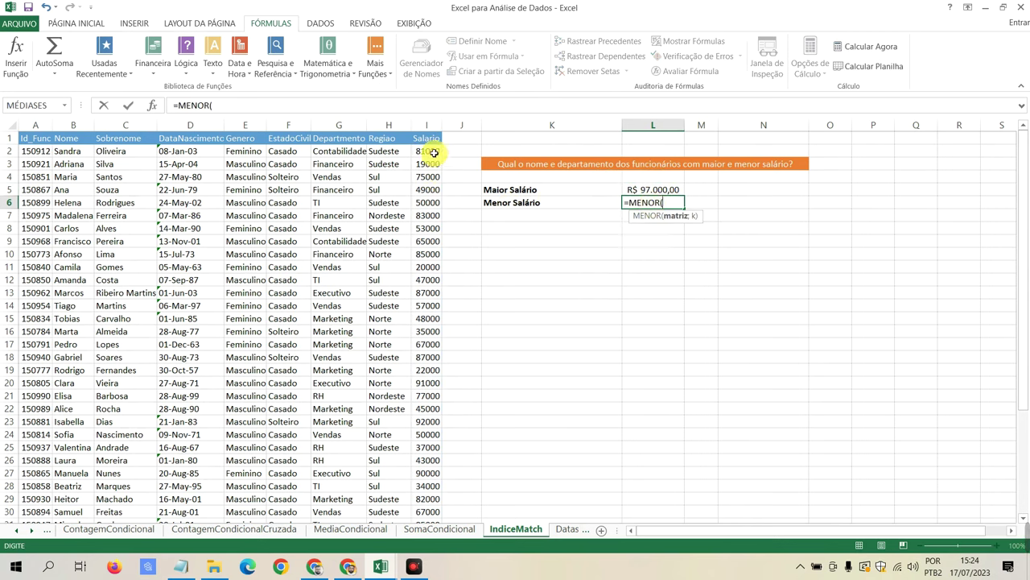
{"action": "mouse_move", "coordinate": [438, 152]}
{"action": "left_mouse_down"}
{"action": "mouse_move", "coordinate": [386, 472]}
{"action": "mouse_move", "coordinate": [426, 499]}
{"action": "left_mouse_up"}
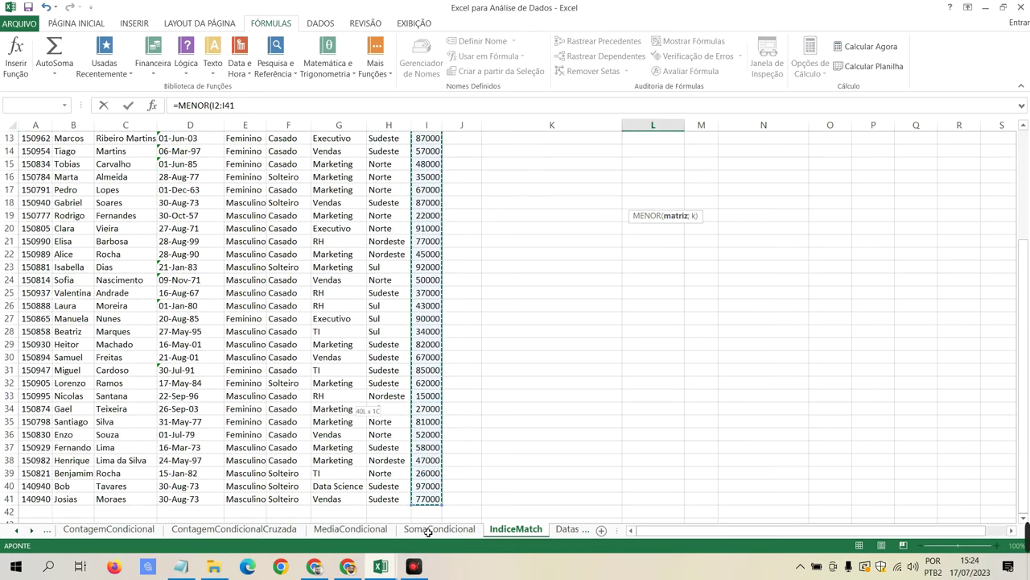
{"action": "scroll", "coordinate": [582, 228], "scroll_direction": "up", "scroll_amount": 3}
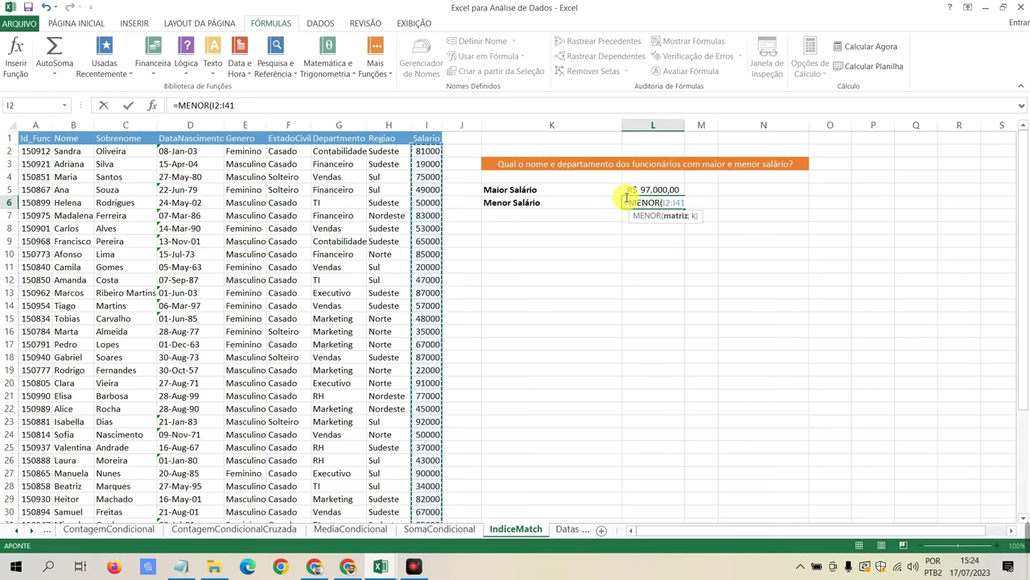
{"action": "type", "text": ";1"}
{"action": "key", "text": "Return"}
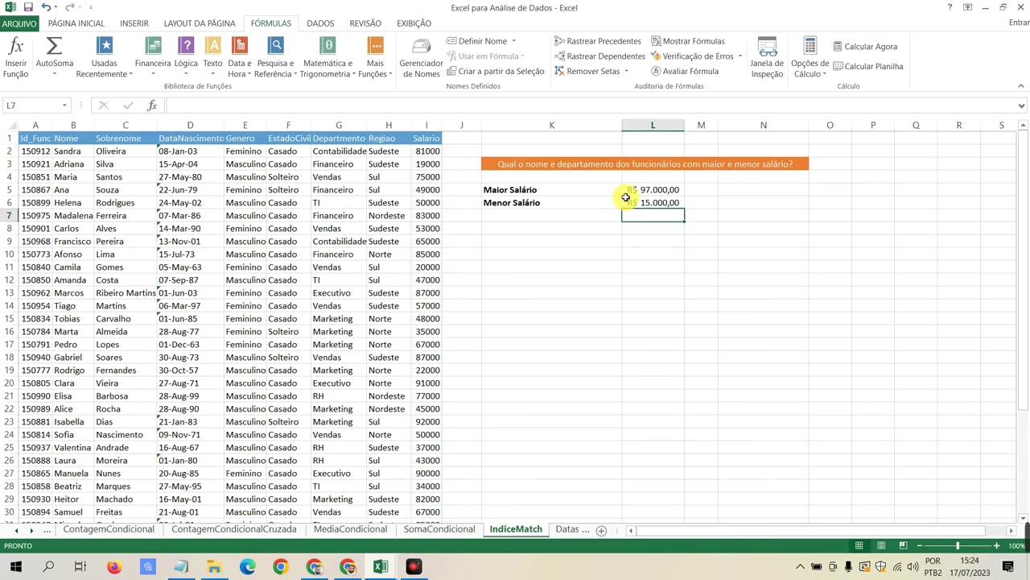
{"action": "left_click", "coordinate": [625, 197]}
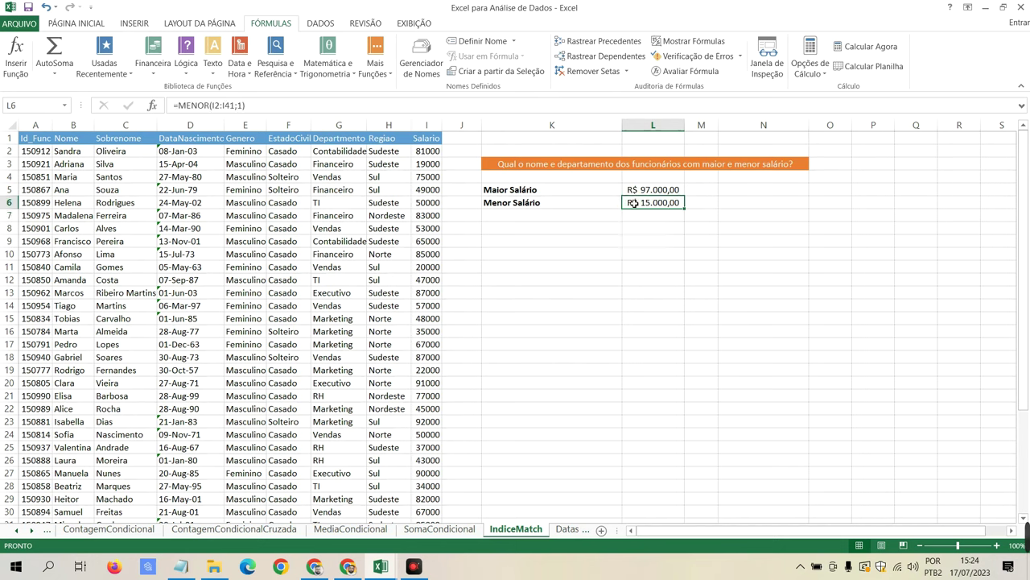
{"action": "left_click", "coordinate": [701, 192]}
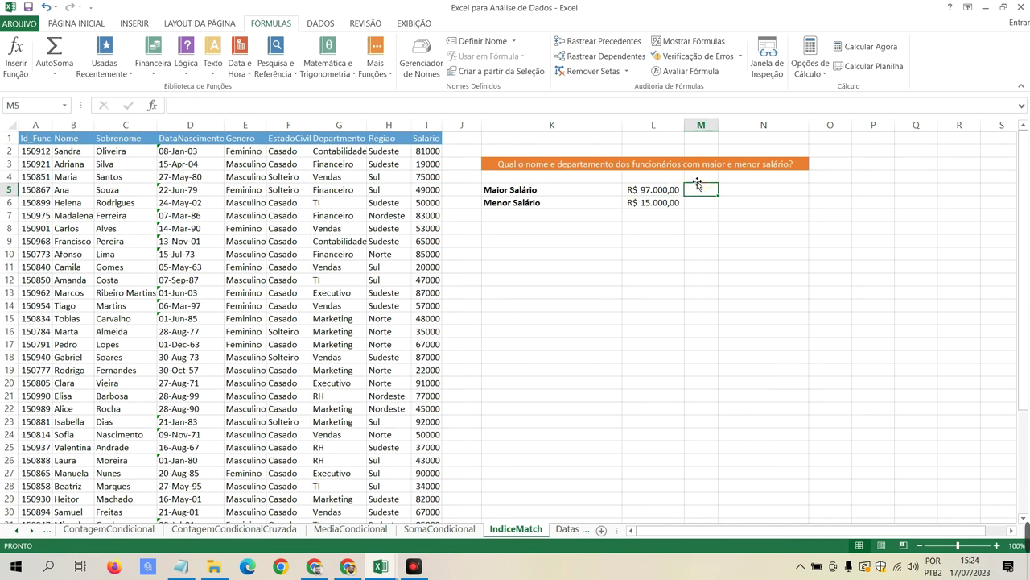
Step: Enter the headers Nome in M4 and Departamento in N4
{"action": "left_click", "coordinate": [697, 176]}
{"action": "type", "text": "Nome"}
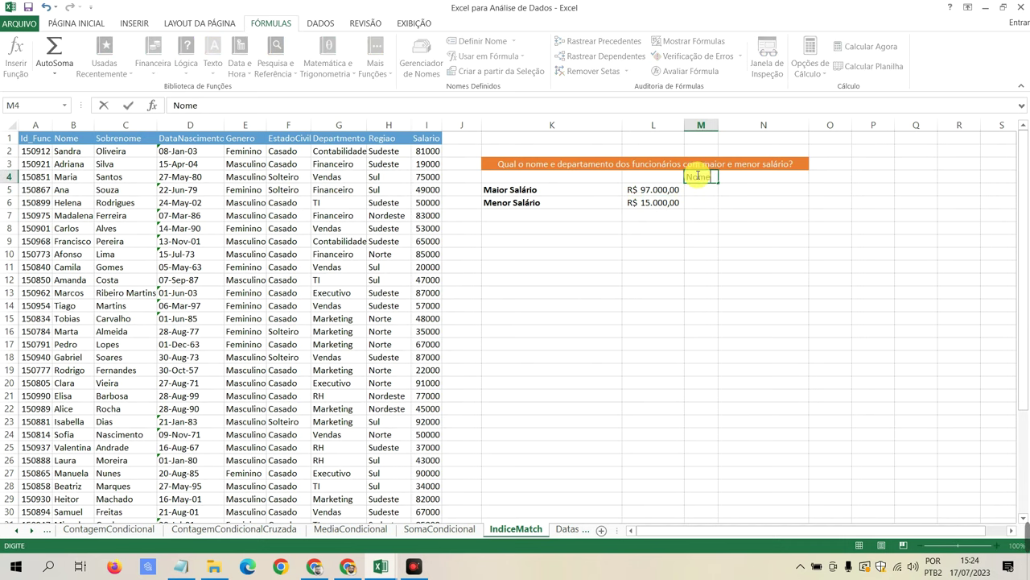
{"action": "key", "text": "Tab"}
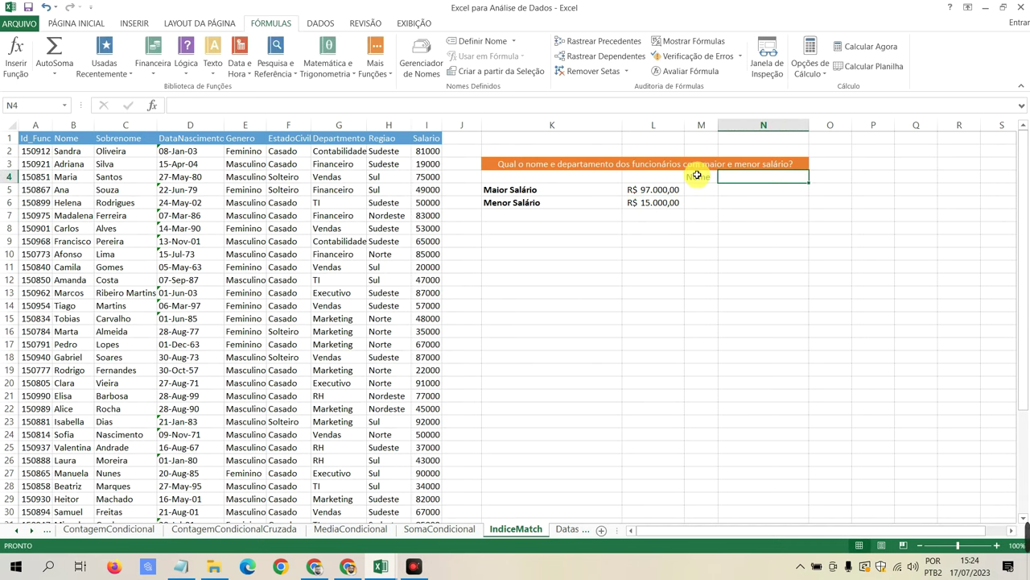
{"action": "type", "text": "Departamento"}
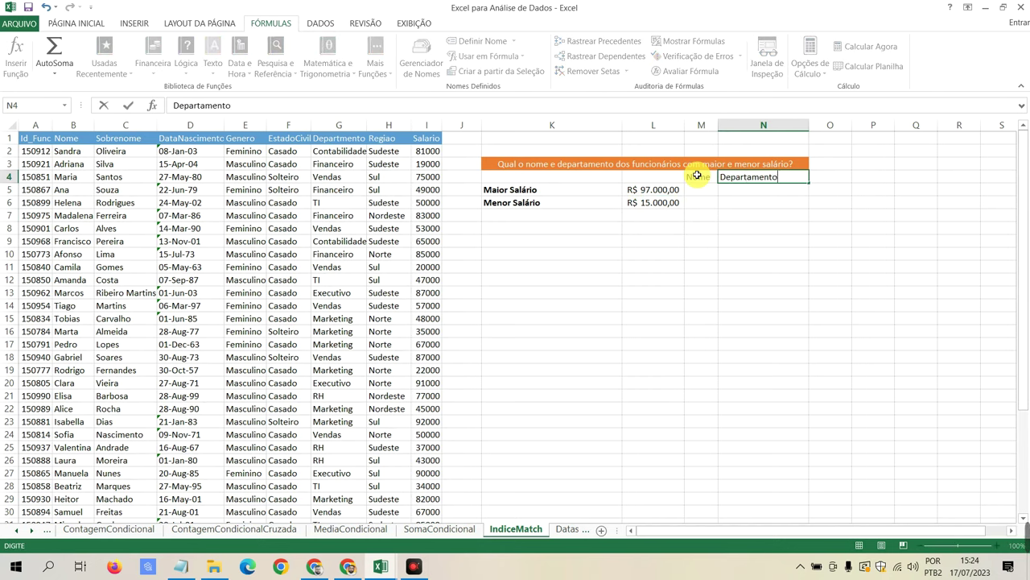
{"action": "key", "text": "Return"}
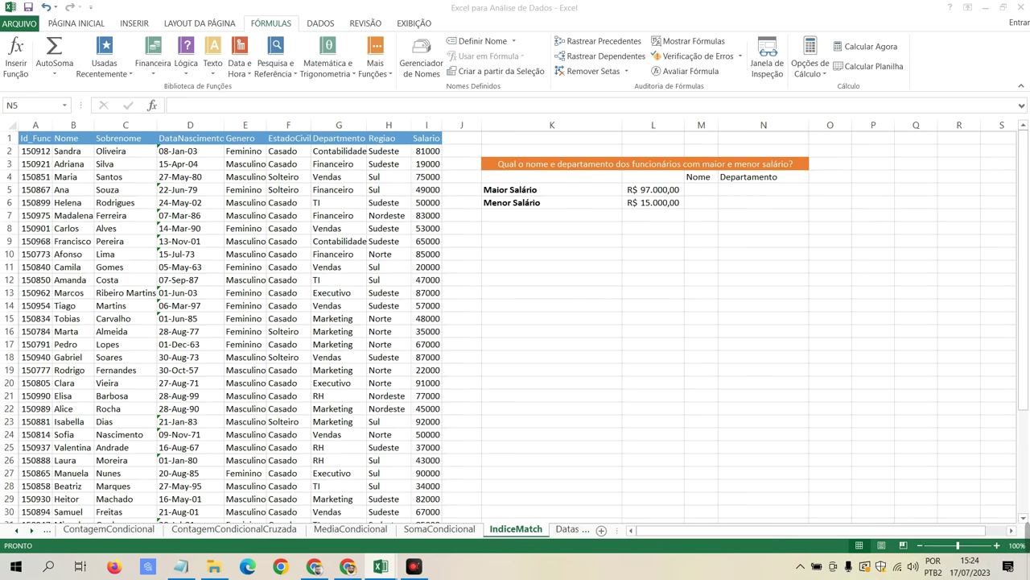
{"action": "left_click", "coordinate": [700, 189]}
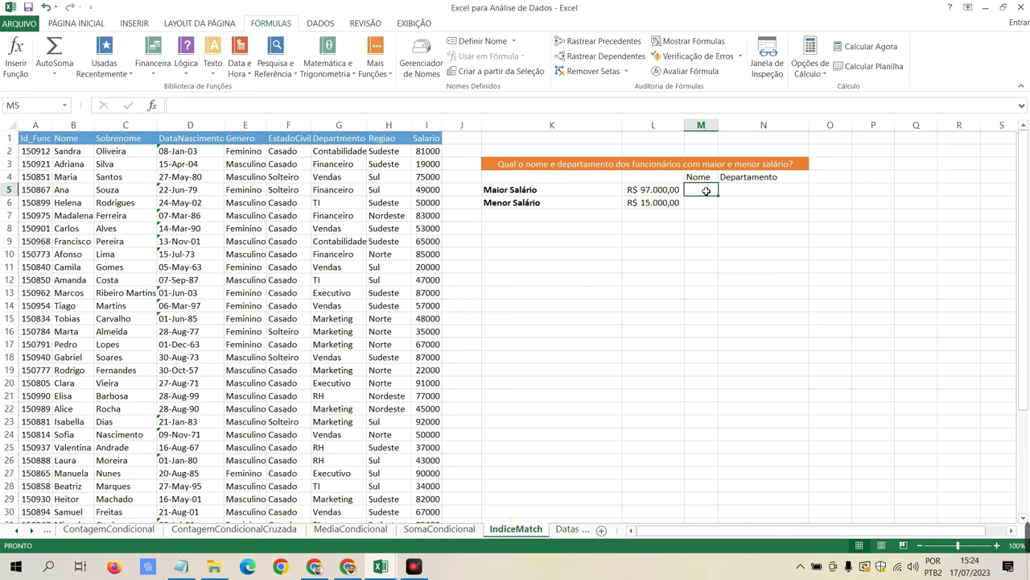
Step: Start M5's lookup with ÍNDICE over the employee table A2:I41
{"action": "type", "text": "="}
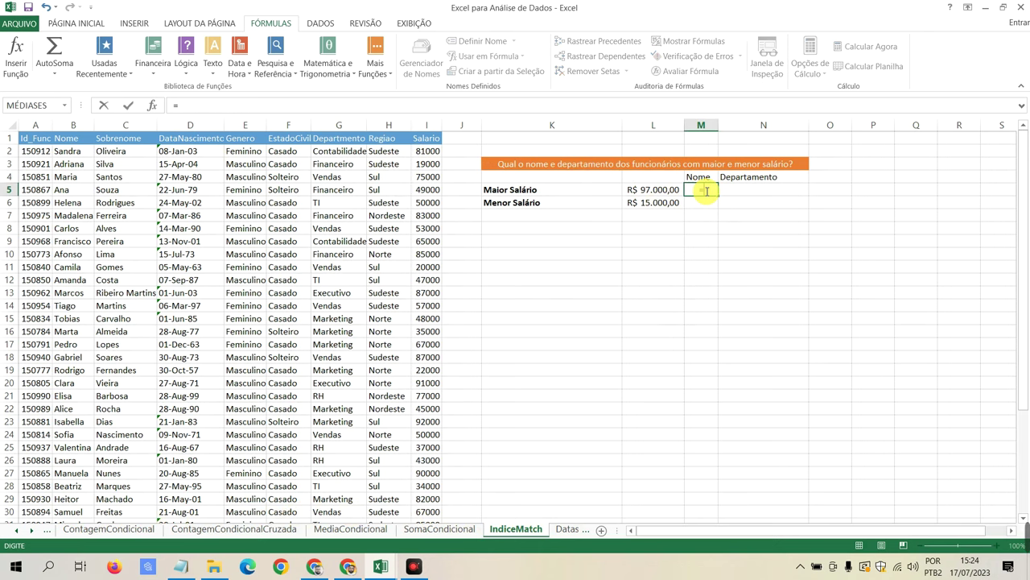
{"action": "type", "text": "in"}
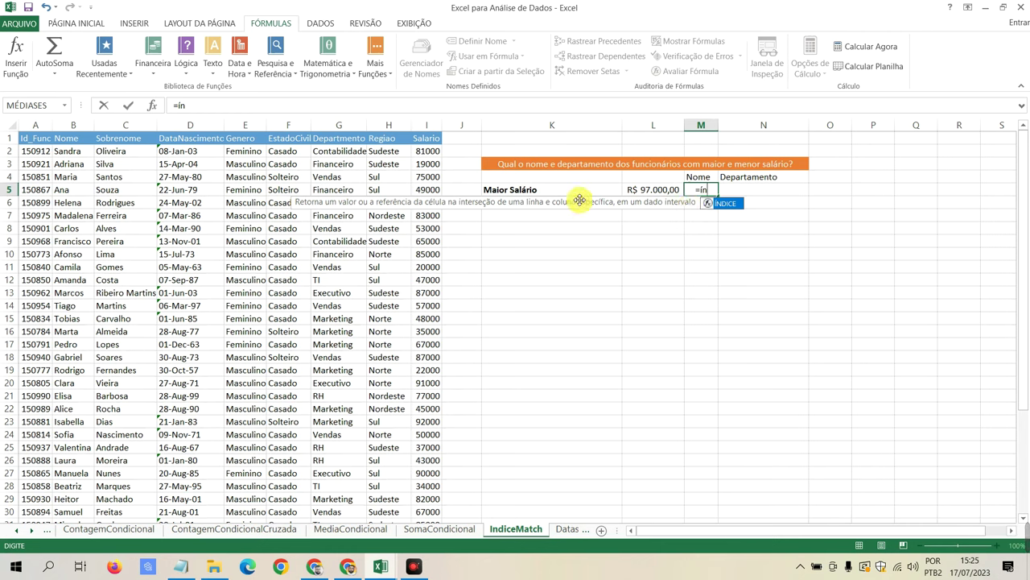
{"action": "double_click", "coordinate": [706, 205]}
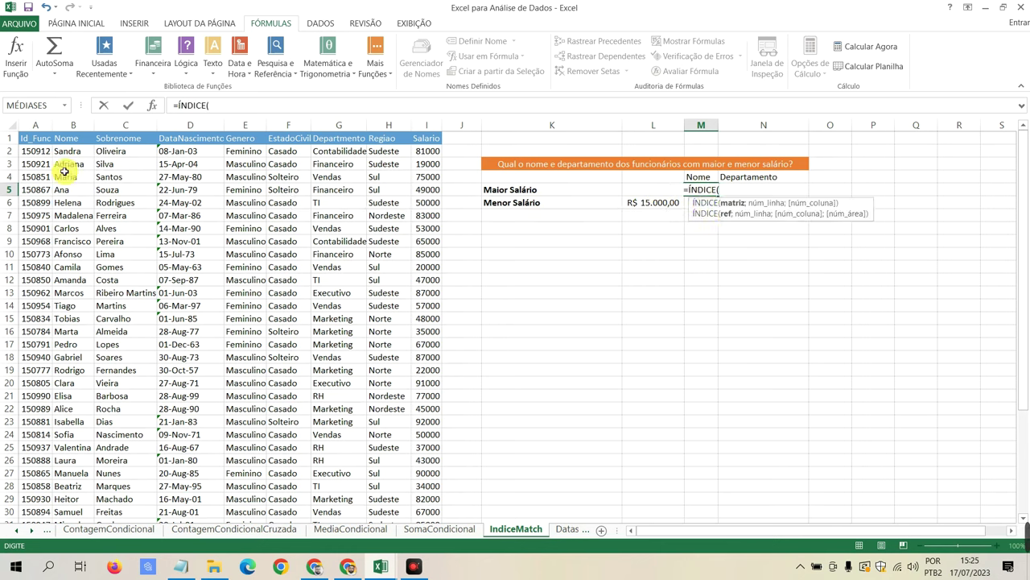
{"action": "mouse_move", "coordinate": [33, 150]}
{"action": "left_mouse_down"}
{"action": "mouse_move", "coordinate": [58, 410]}
{"action": "mouse_move", "coordinate": [378, 482]}
{"action": "mouse_move", "coordinate": [397, 462]}
{"action": "mouse_move", "coordinate": [427, 498]}
{"action": "left_mouse_up"}
{"action": "scroll", "coordinate": [580, 322], "scroll_direction": "up", "scroll_amount": 4}
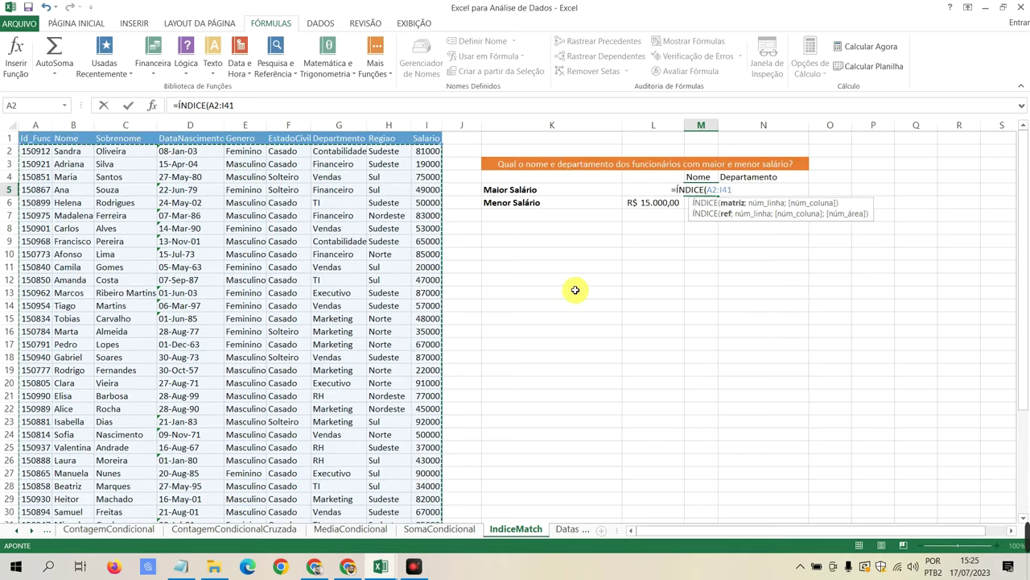
Step: Complete it with CORRESP(L5;A2:A41;0) and column 2, committing the formula in M5
{"action": "type", "text": ";"}
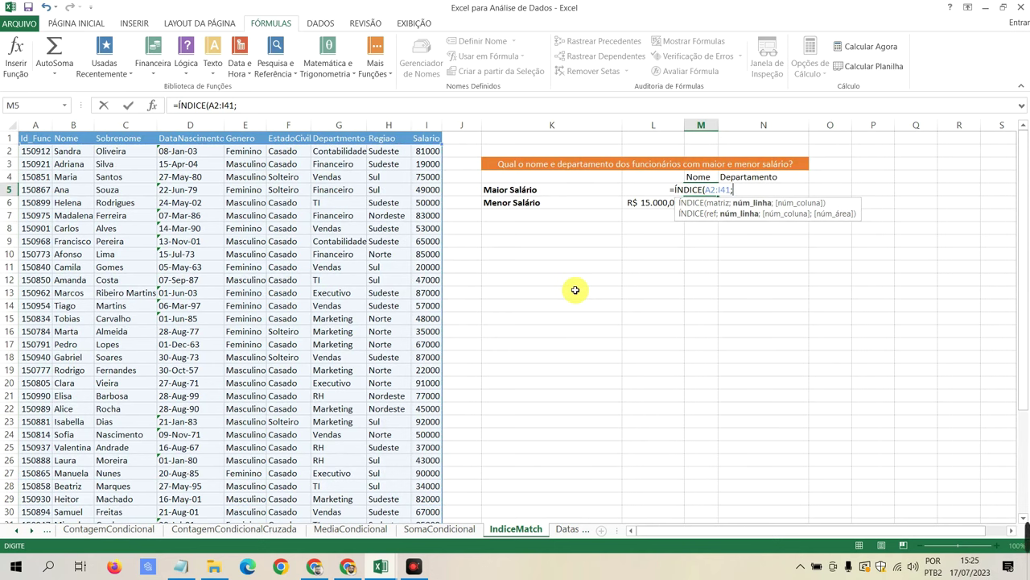
{"action": "type", "text": "c"}
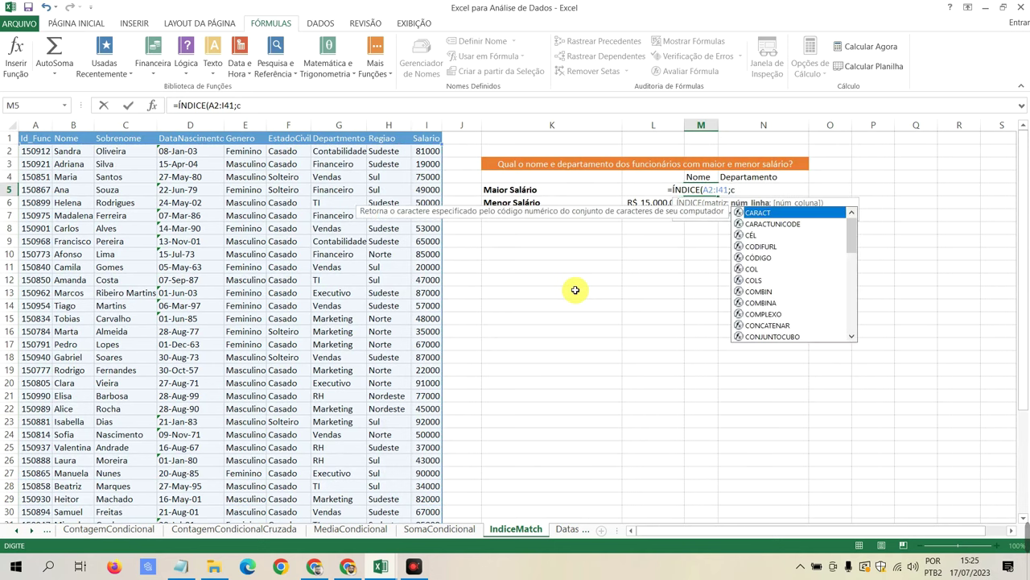
{"action": "type", "text": "orr"}
{"action": "key", "text": "Down"}
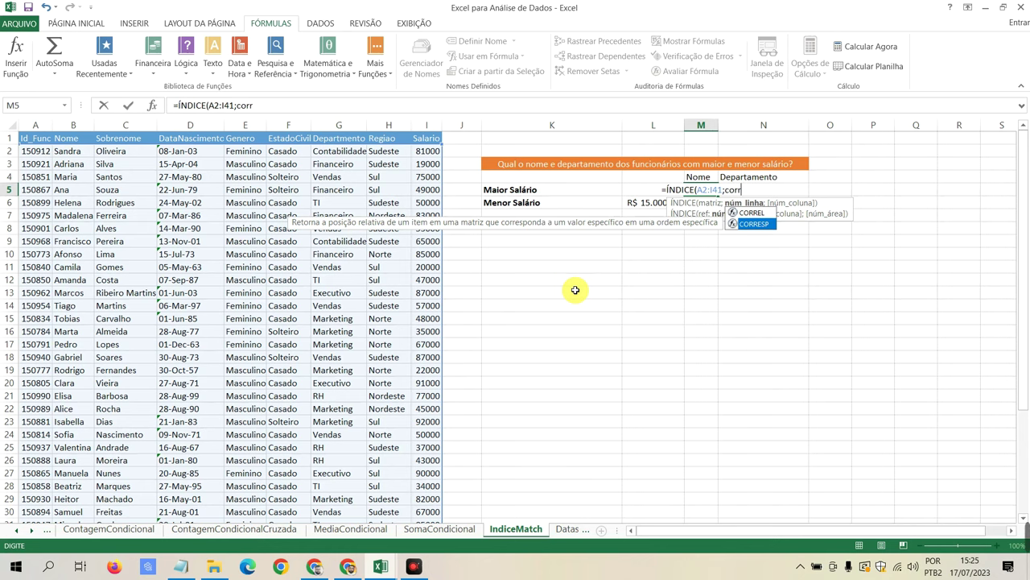
{"action": "key", "text": "Tab"}
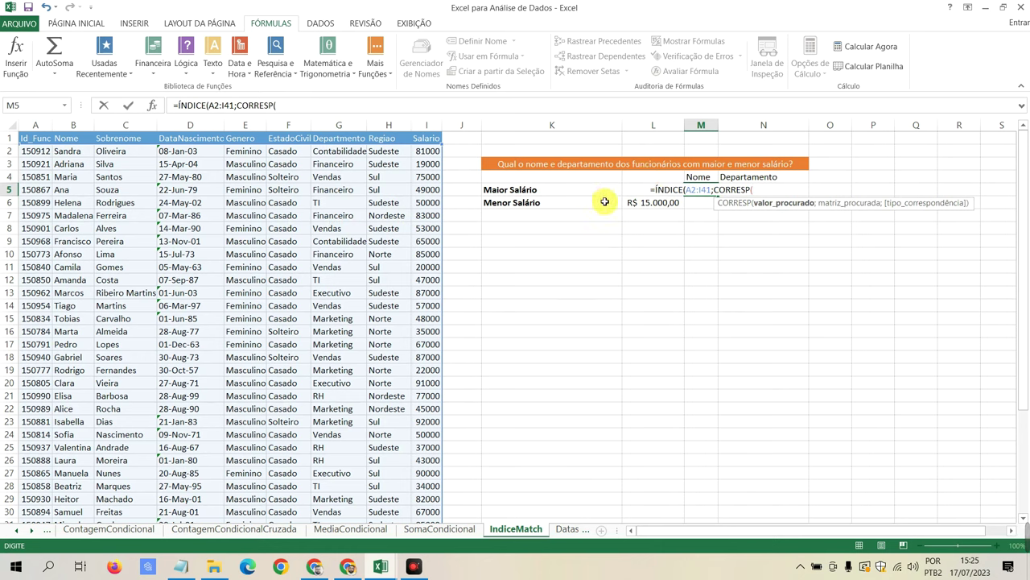
{"action": "left_click", "coordinate": [433, 107]}
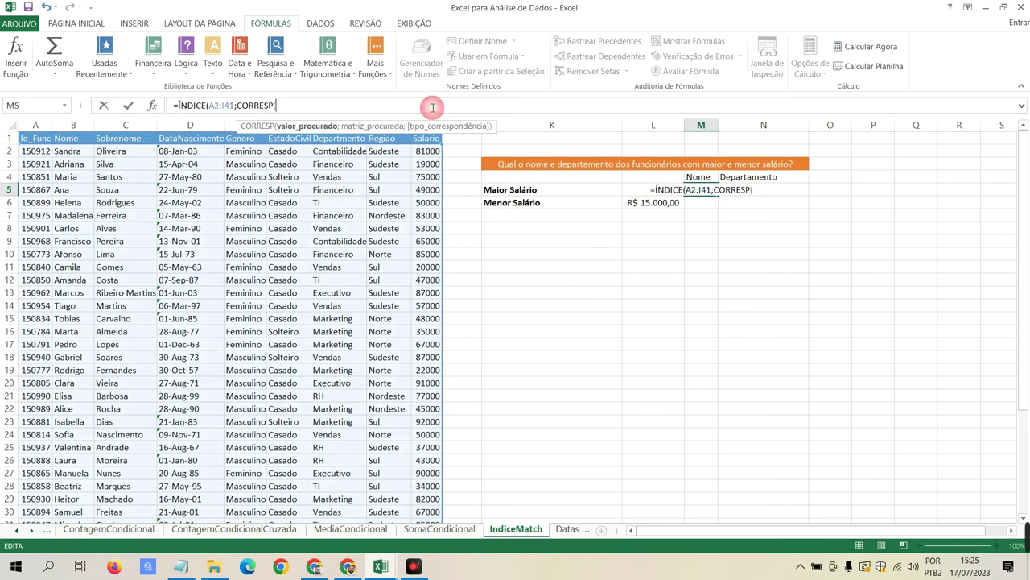
{"action": "type", "text": "L"}
{"action": "key", "text": "BackSpace"}
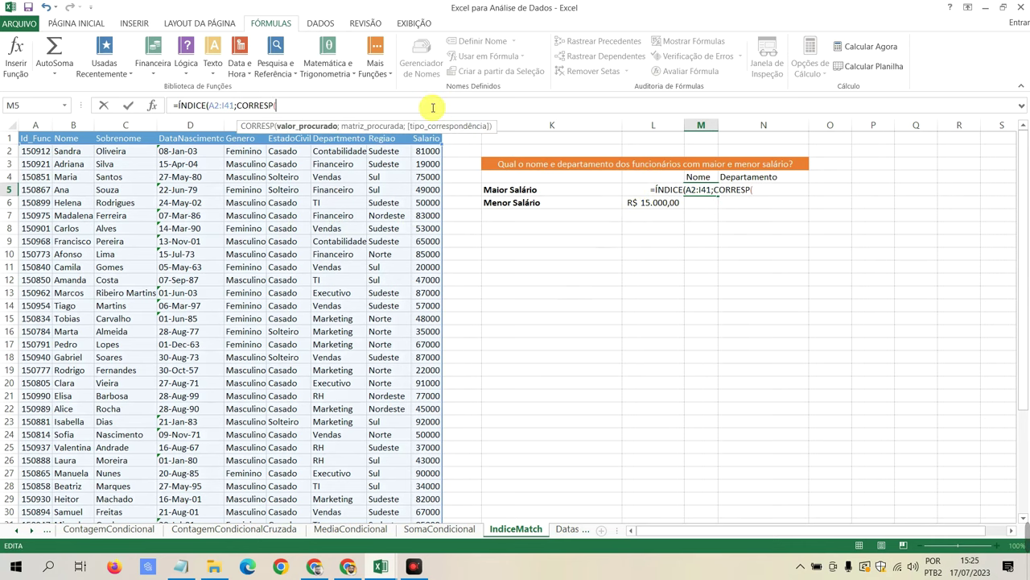
{"action": "type", "text": "L5"}
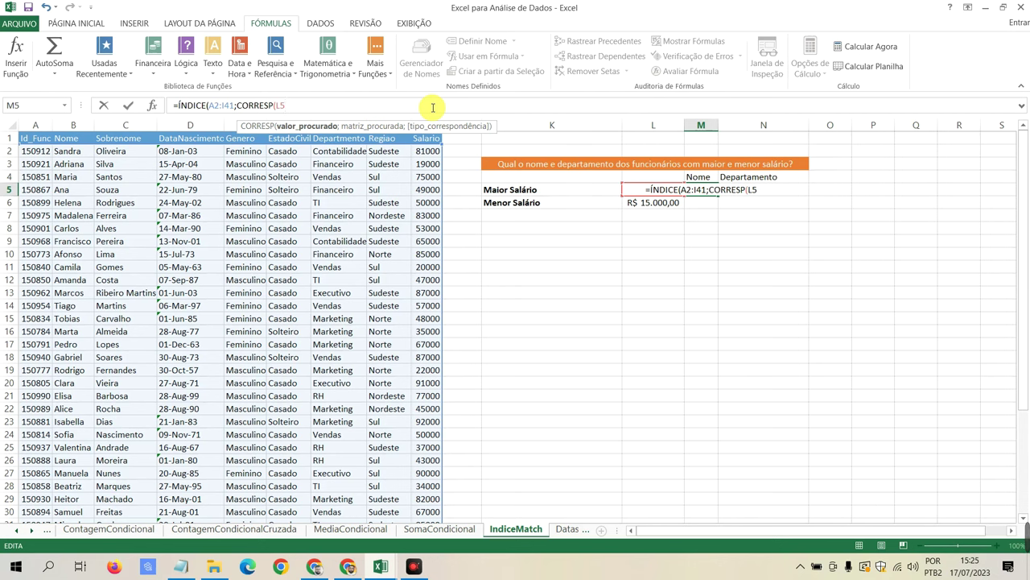
{"action": "type", "text": ";"}
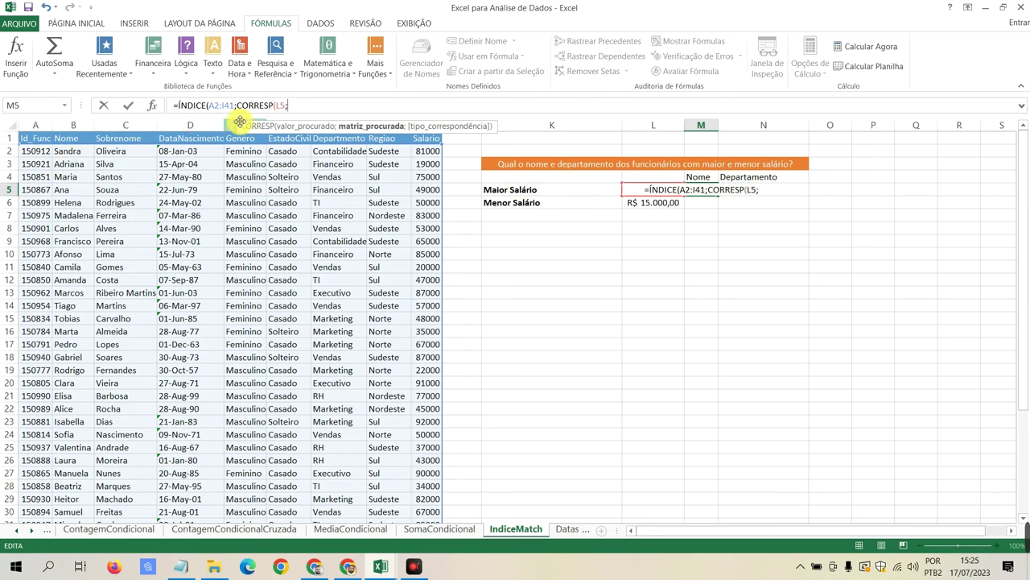
{"action": "type", "text": "A"}
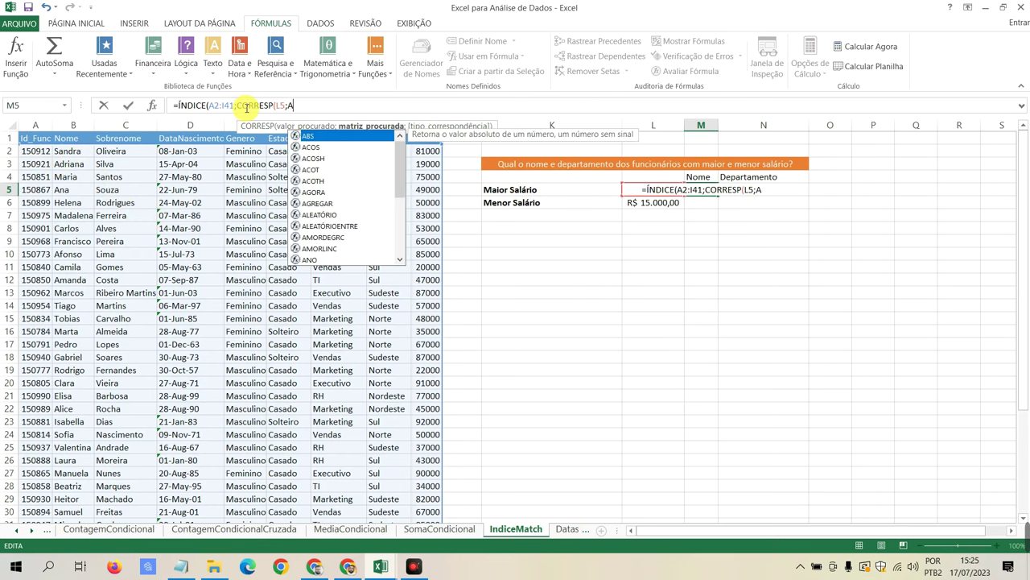
{"action": "type", "text": "2:A4"}
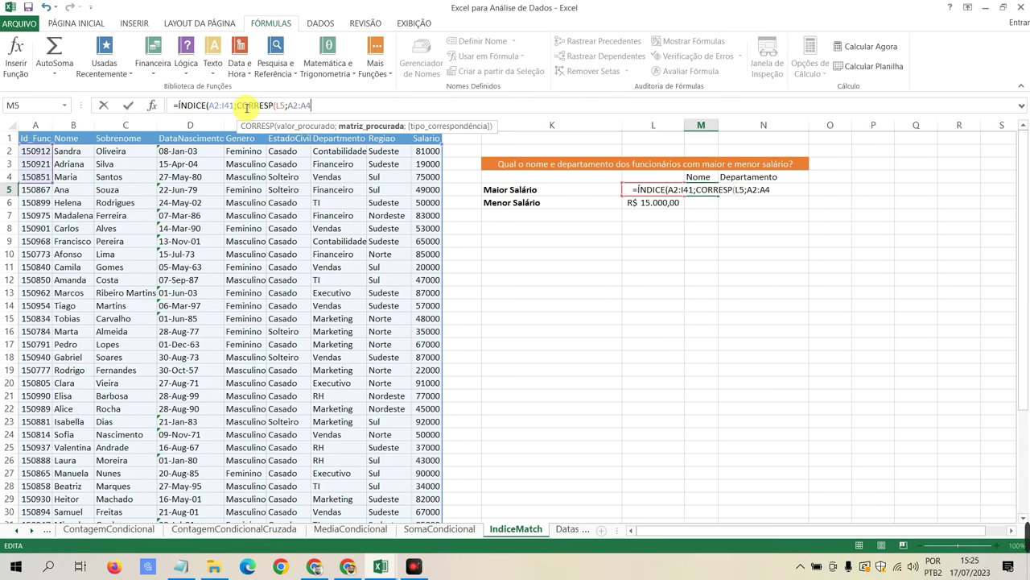
{"action": "type", "text": "1"}
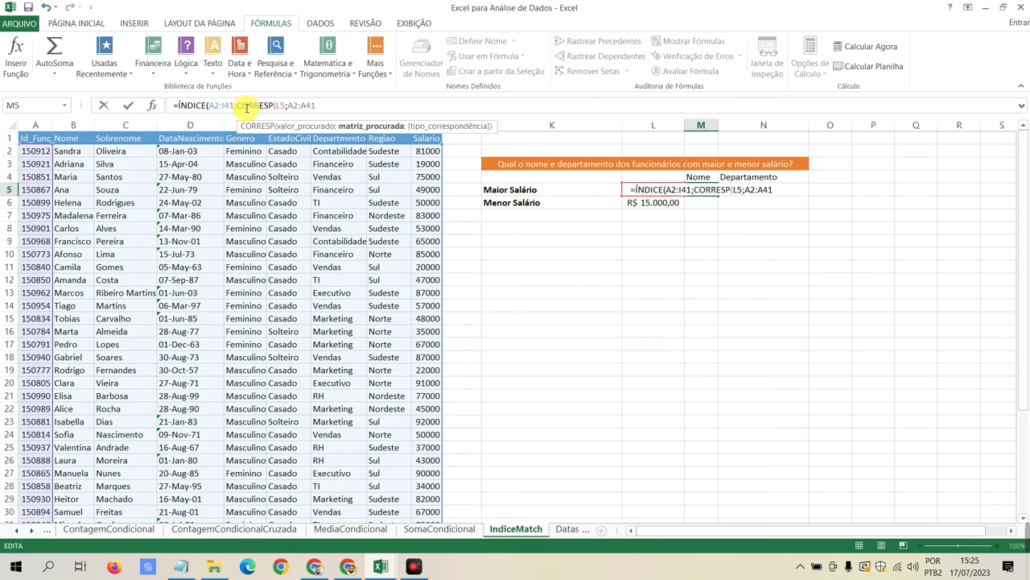
{"action": "type", "text": ";"}
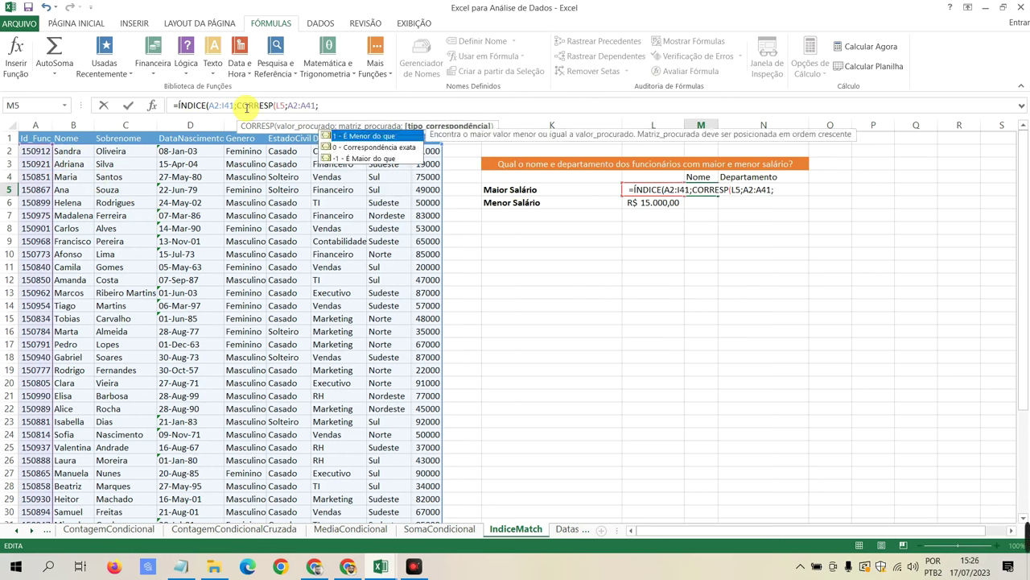
{"action": "type", "text": "0"}
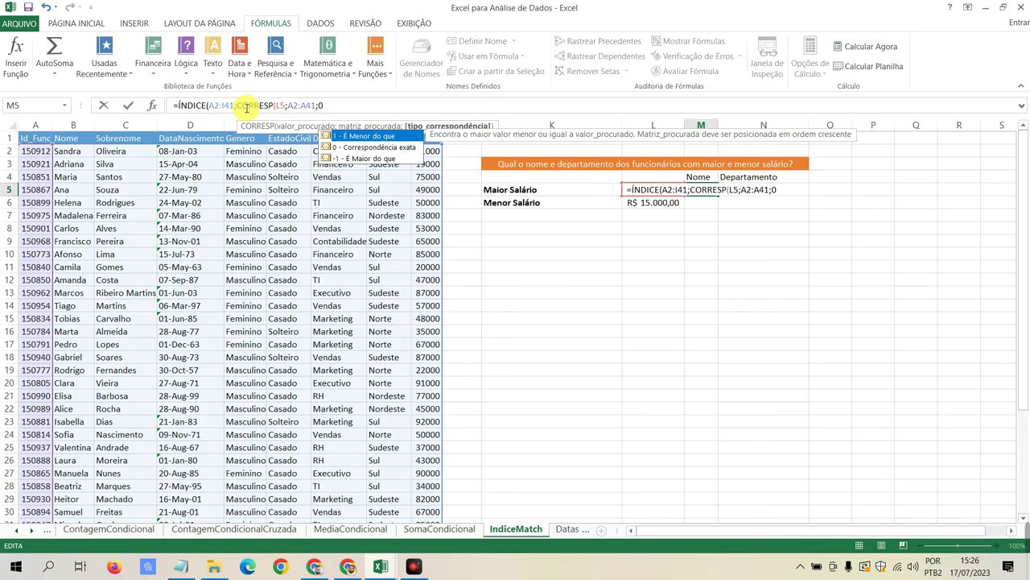
{"action": "type", "text": ")"}
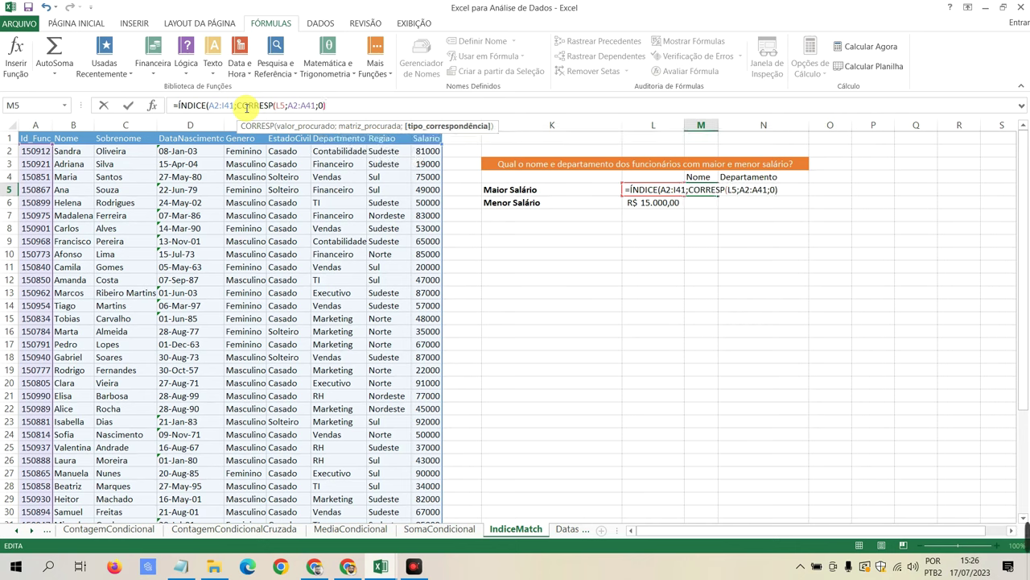
{"action": "type", "text": ";"}
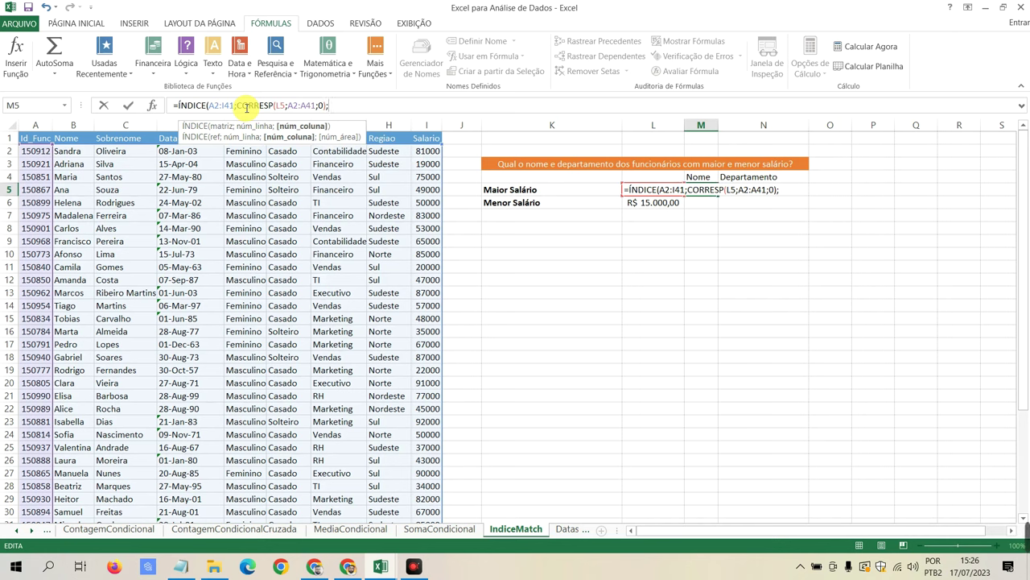
{"action": "type", "text": "2"}
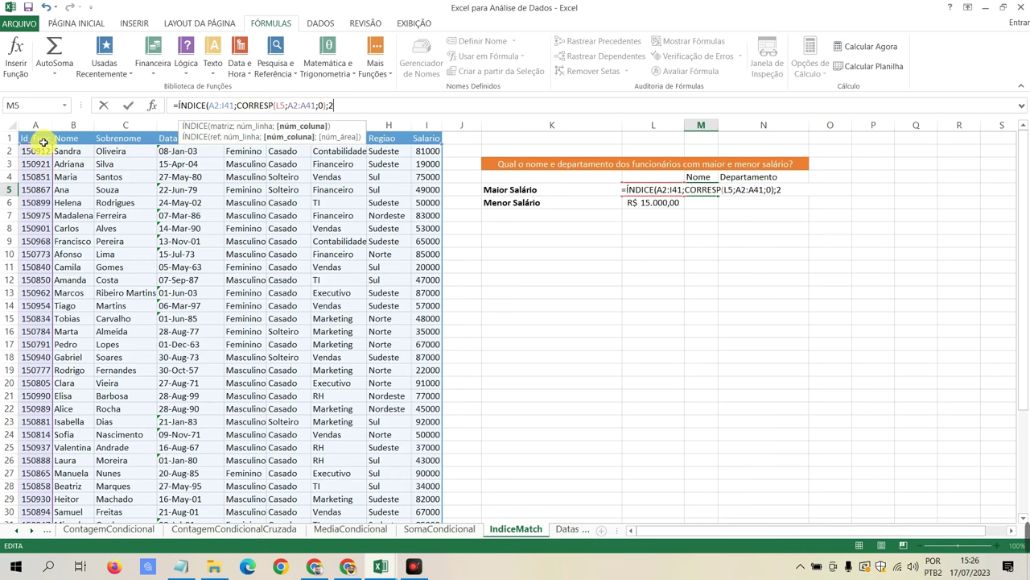
{"action": "type", "text": ")"}
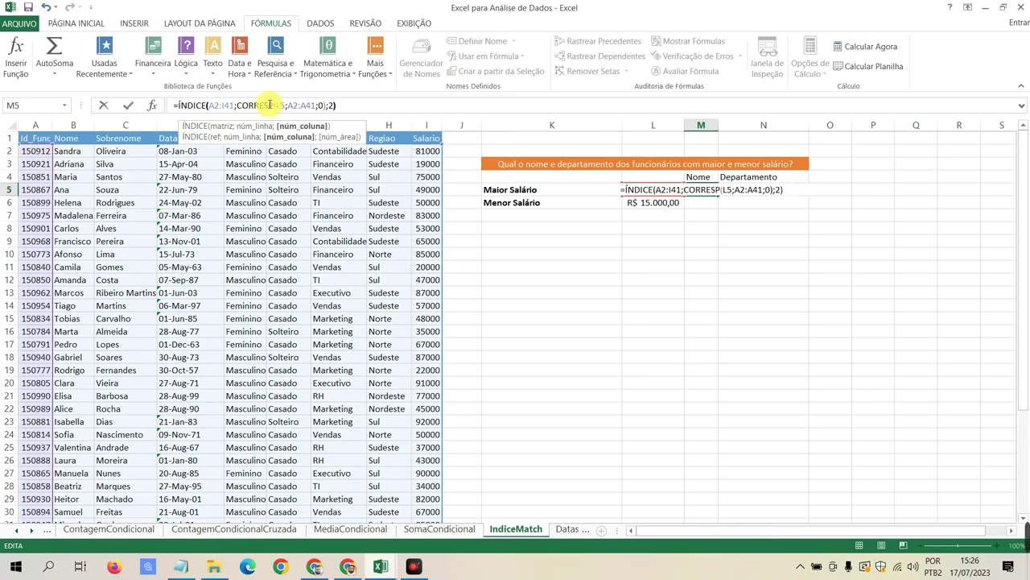
{"action": "key", "text": "Return"}
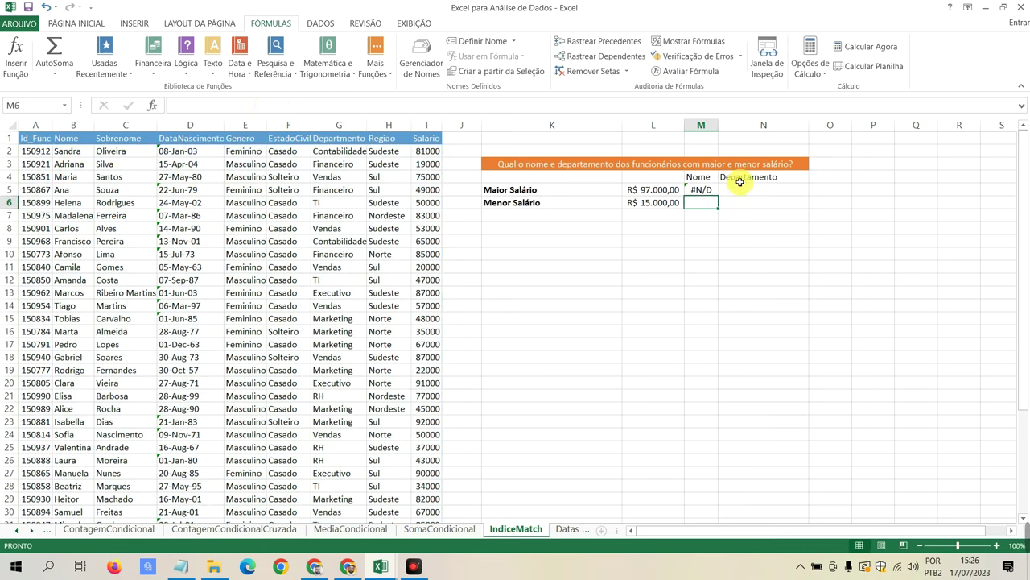
Step: Change CORRESP's lookup range in M5 from A2:A41 to I2:I41, so it returns Ana
{"action": "left_click", "coordinate": [704, 190]}
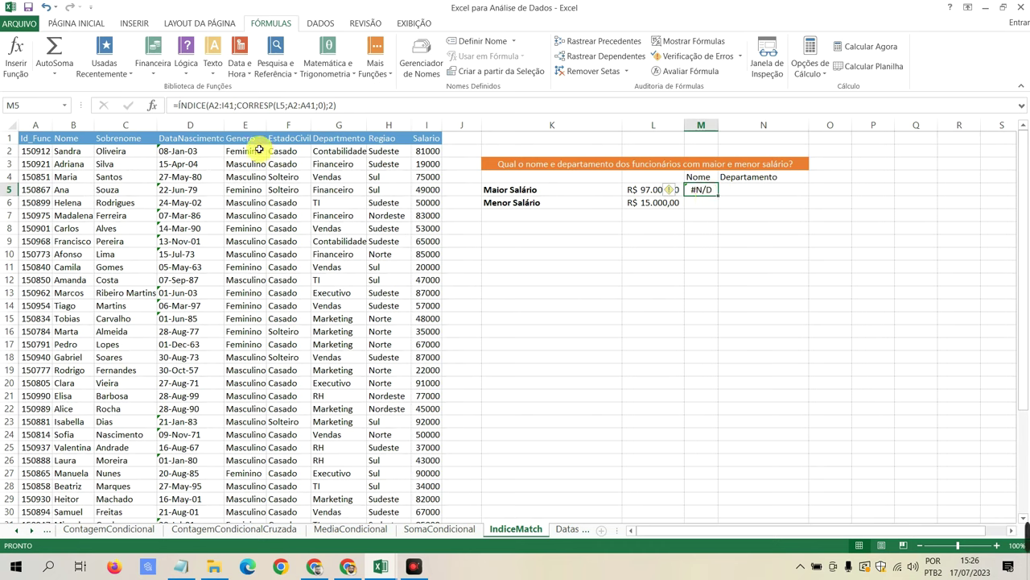
{"action": "left_click", "coordinate": [246, 105]}
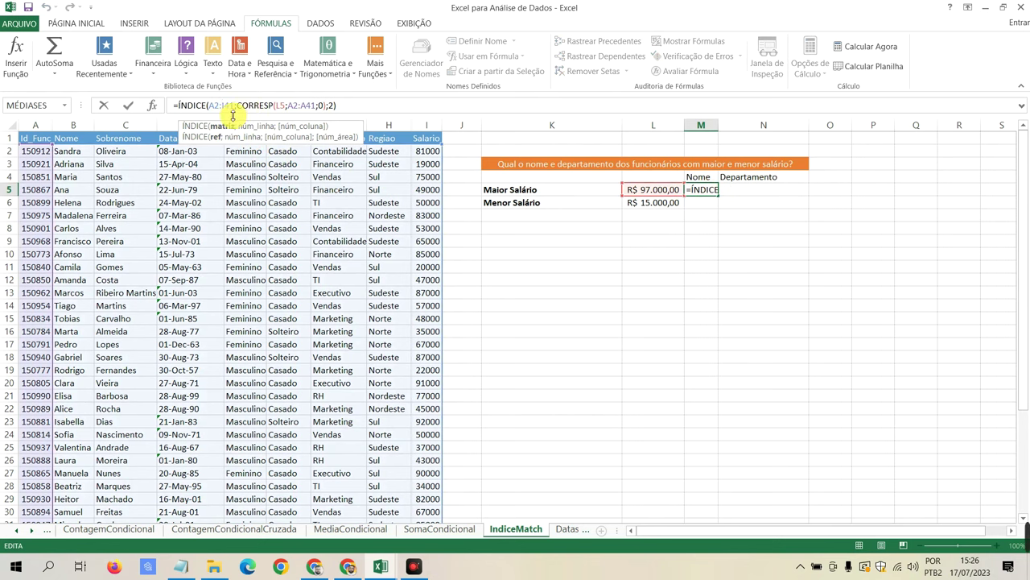
{"action": "left_click", "coordinate": [251, 106]}
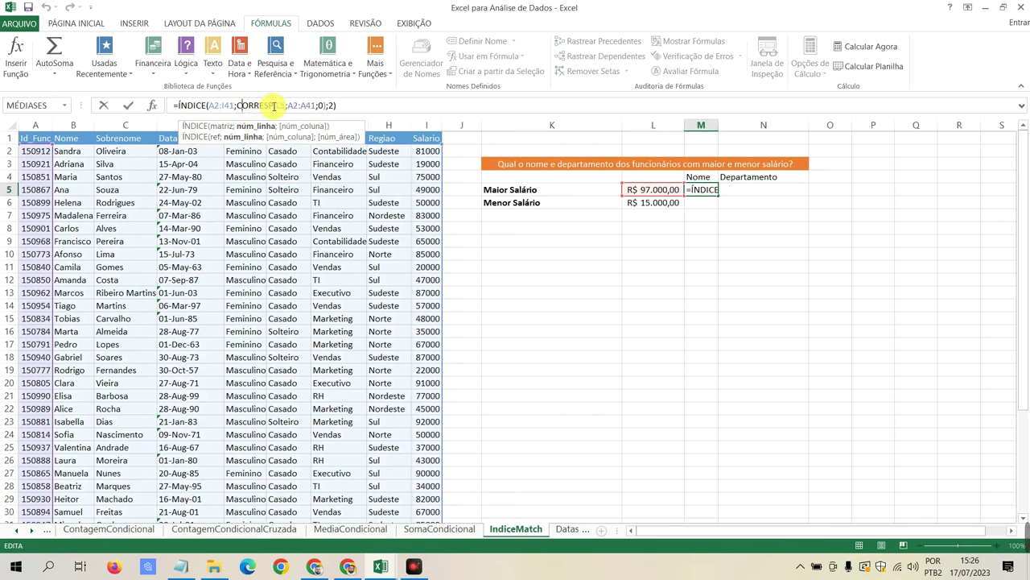
{"action": "left_click", "coordinate": [275, 106]}
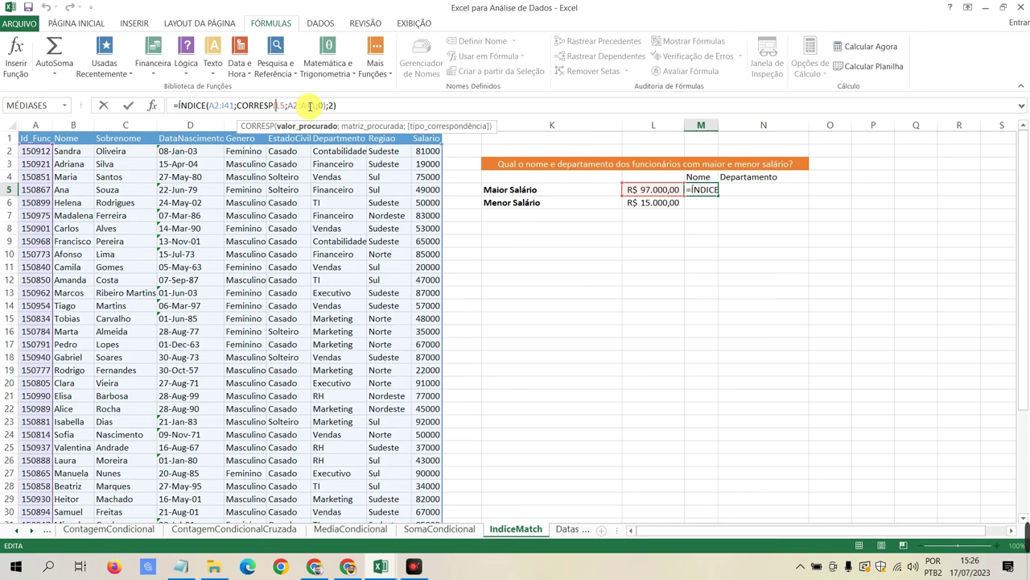
{"action": "left_click", "coordinate": [295, 105]}
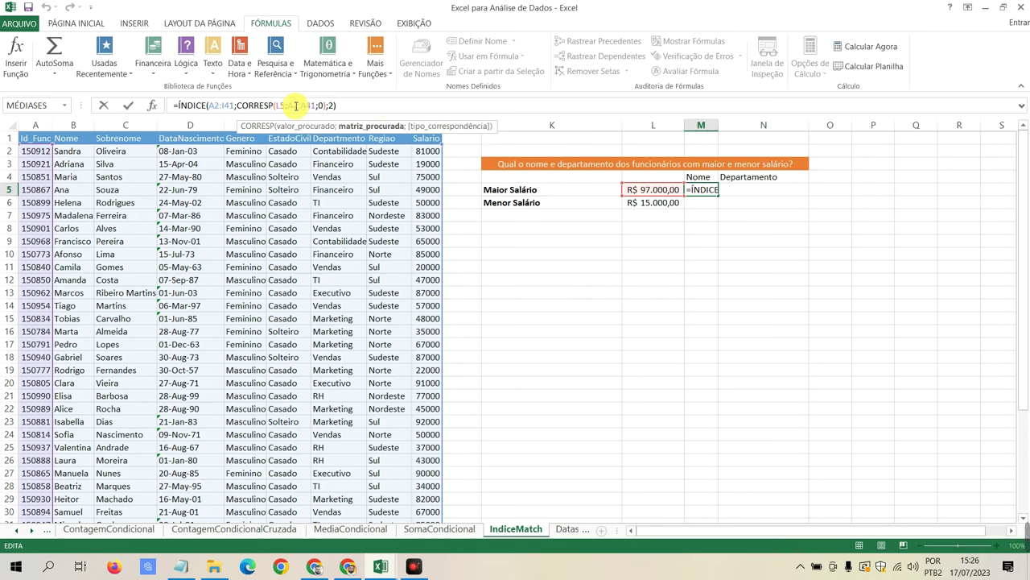
{"action": "key", "text": "BackSpace"}
{"action": "type", "text": "I"}
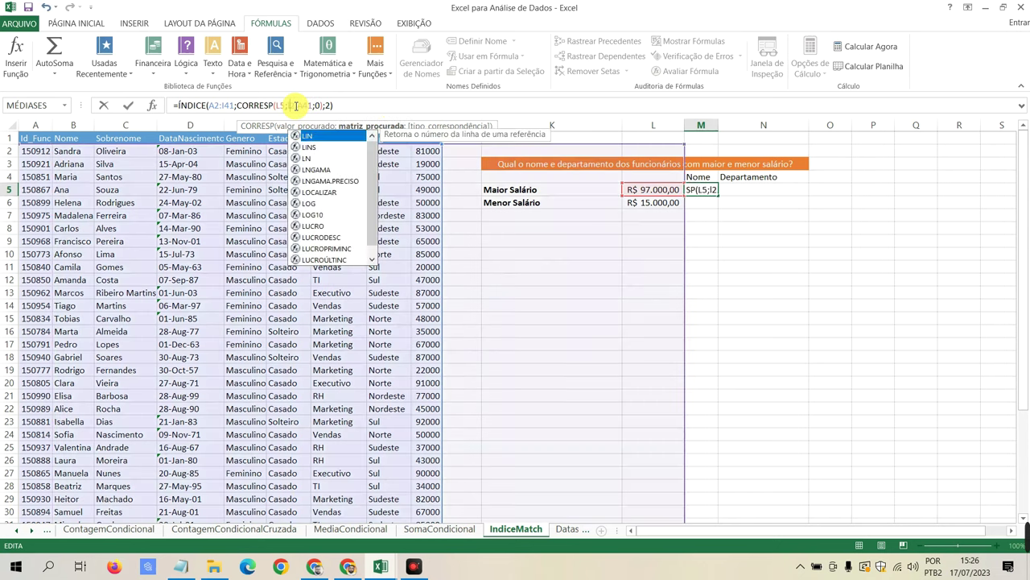
{"action": "key", "text": "BackSpace"}
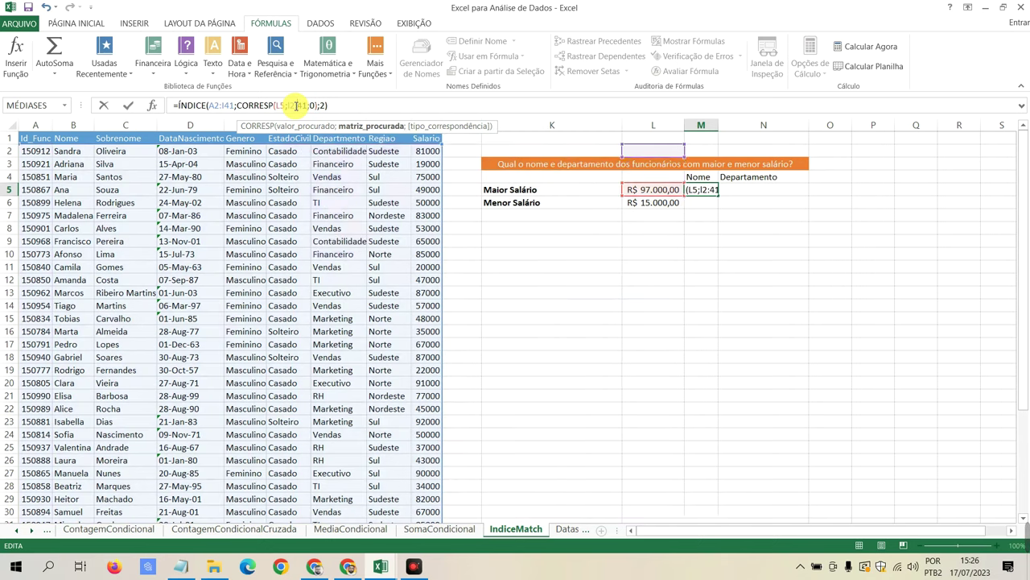
{"action": "type", "text": "I"}
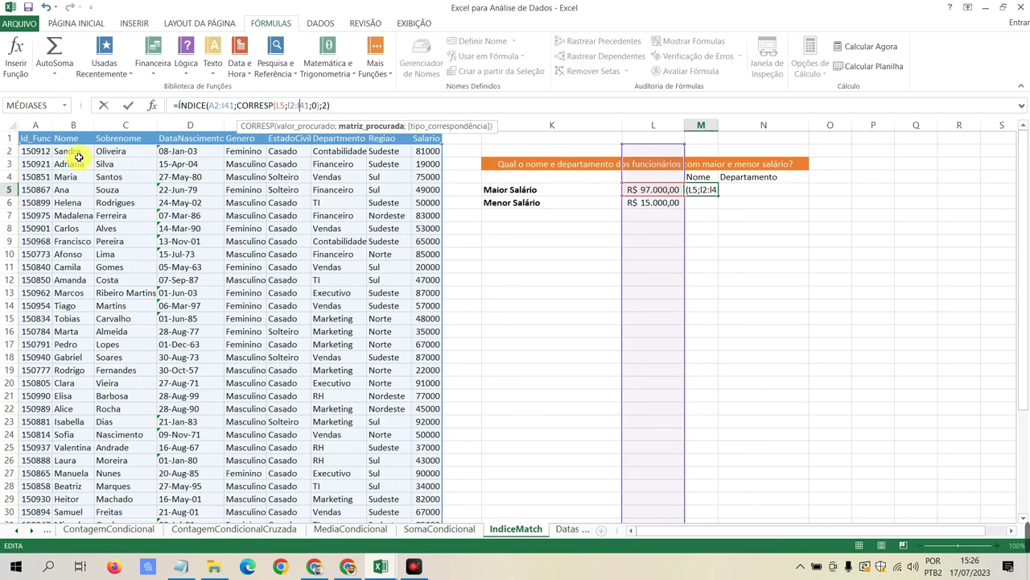
{"action": "left_click", "coordinate": [348, 104]}
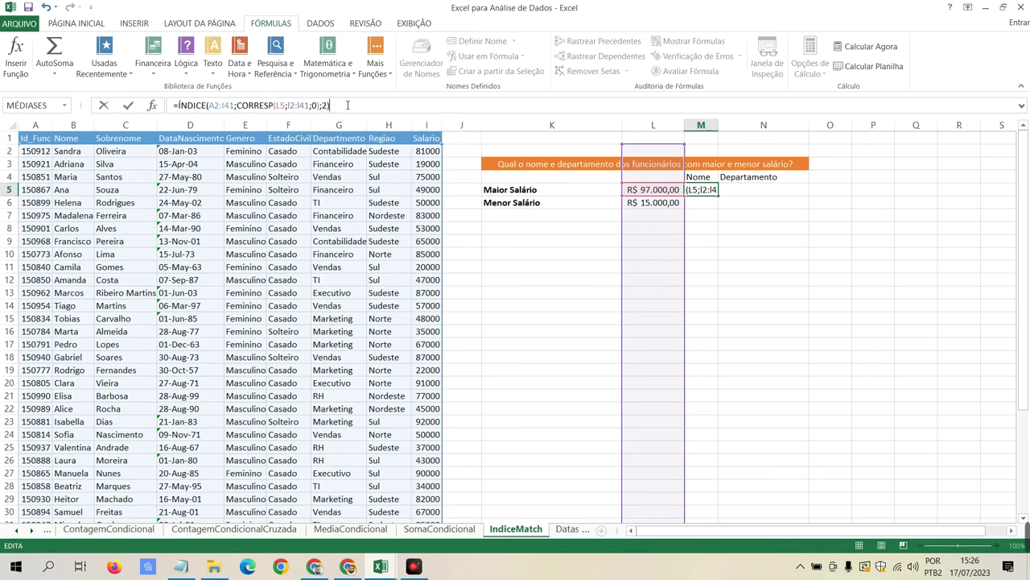
{"action": "key", "text": "Return"}
{"action": "key", "text": "Return"}
{"action": "left_click", "coordinate": [701, 191]}
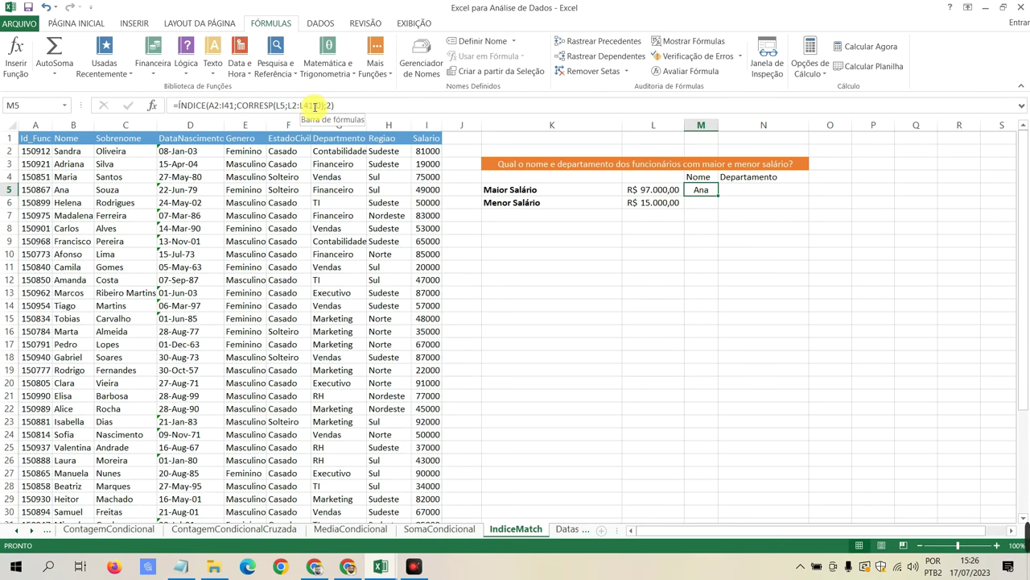
Step: Confirm Ana's salary is 49000 rather than 97000, and reopen M5's formula
{"action": "scroll", "coordinate": [395, 258], "scroll_direction": "down", "scroll_amount": 1}
{"action": "scroll", "coordinate": [371, 286], "scroll_direction": "down", "scroll_amount": 3}
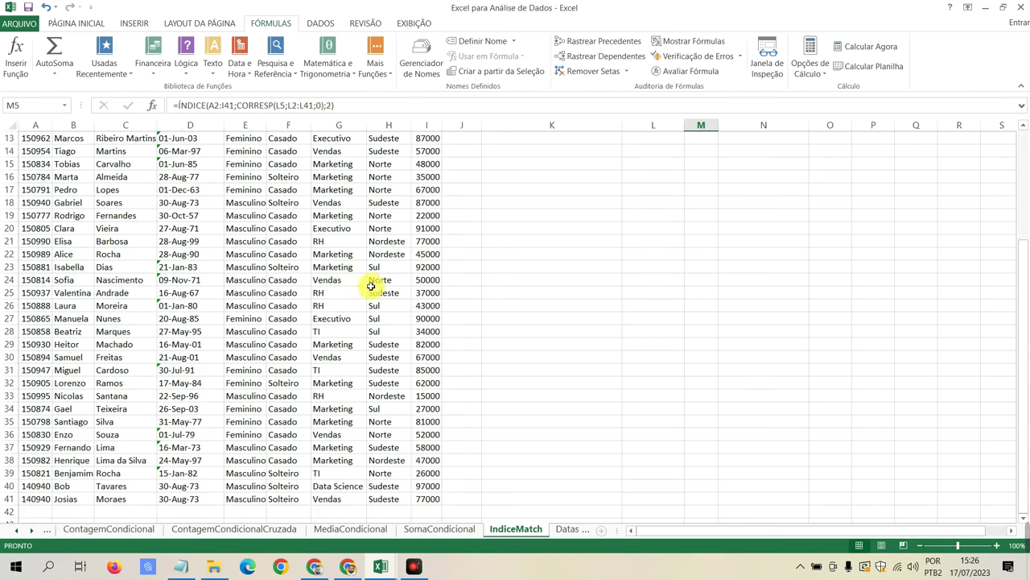
{"action": "scroll", "coordinate": [137, 352], "scroll_direction": "down", "scroll_amount": 2}
{"action": "scroll", "coordinate": [138, 351], "scroll_direction": "up", "scroll_amount": 6}
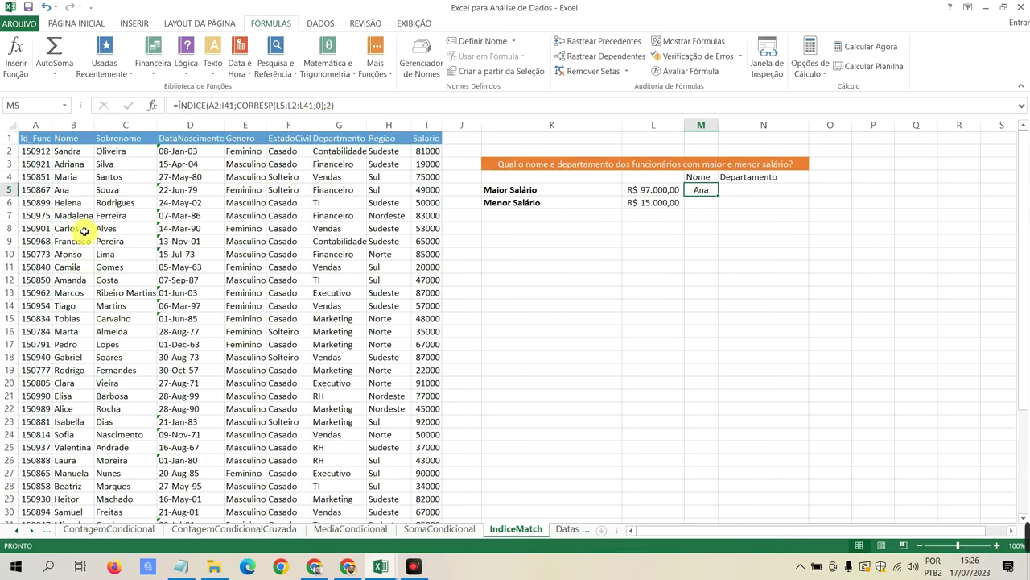
{"action": "left_click", "coordinate": [68, 190]}
{"action": "left_click", "coordinate": [422, 191]}
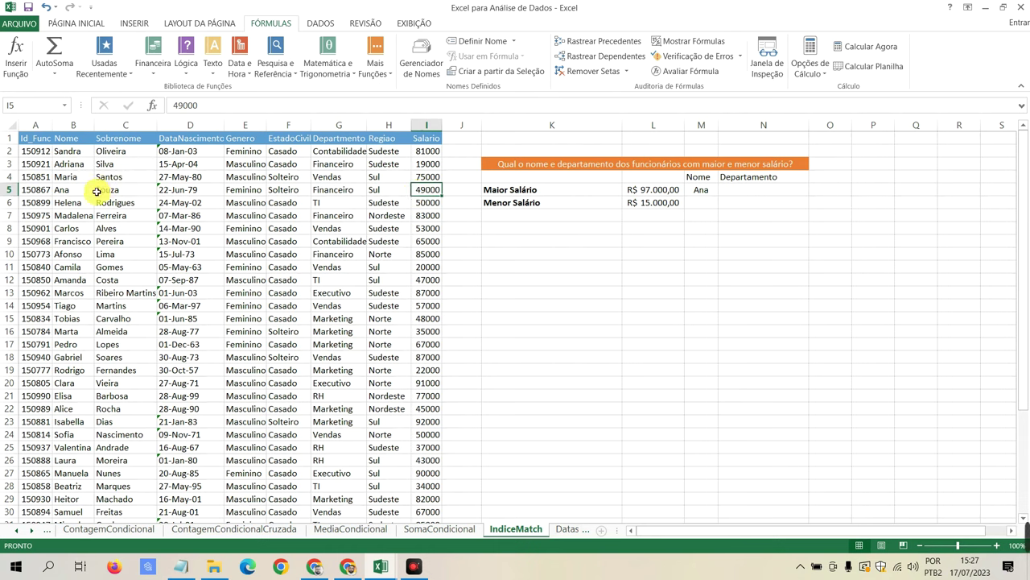
{"action": "left_click", "coordinate": [701, 190]}
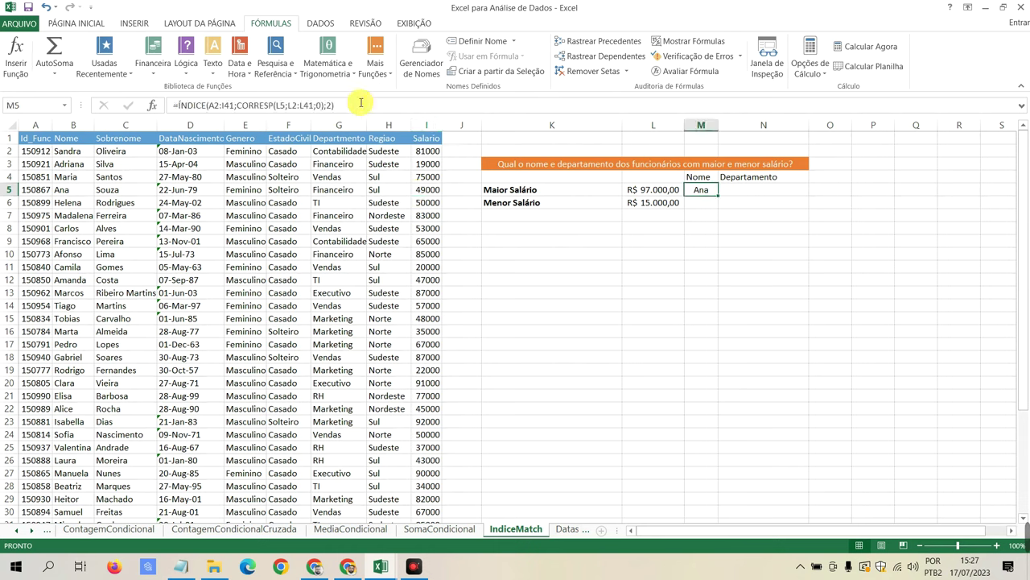
{"action": "left_click", "coordinate": [286, 106]}
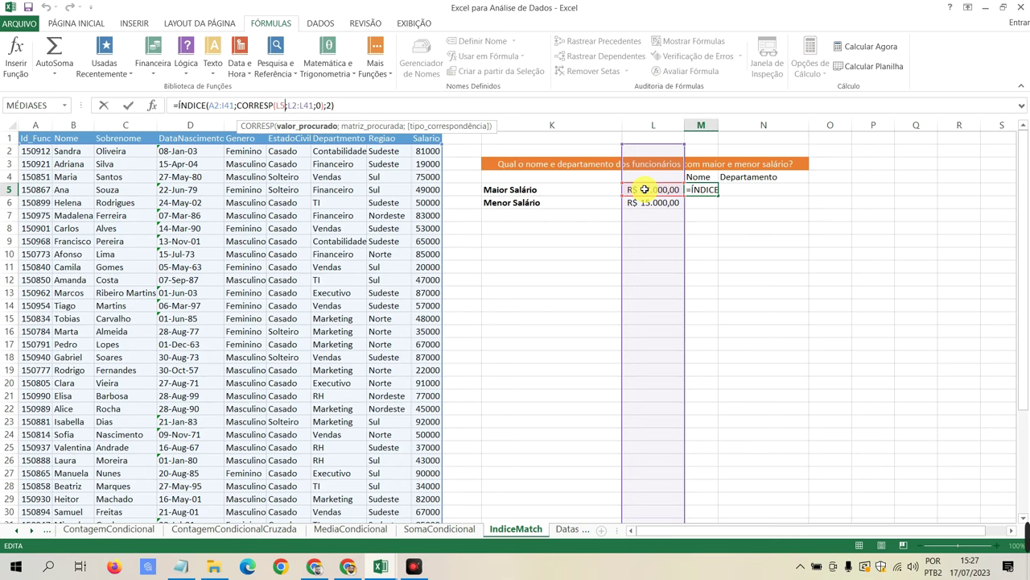
Step: Rework M5's CORRESP arguments, pointing the lookup value at L5, and recommit the formula
{"action": "left_click", "coordinate": [282, 105]}
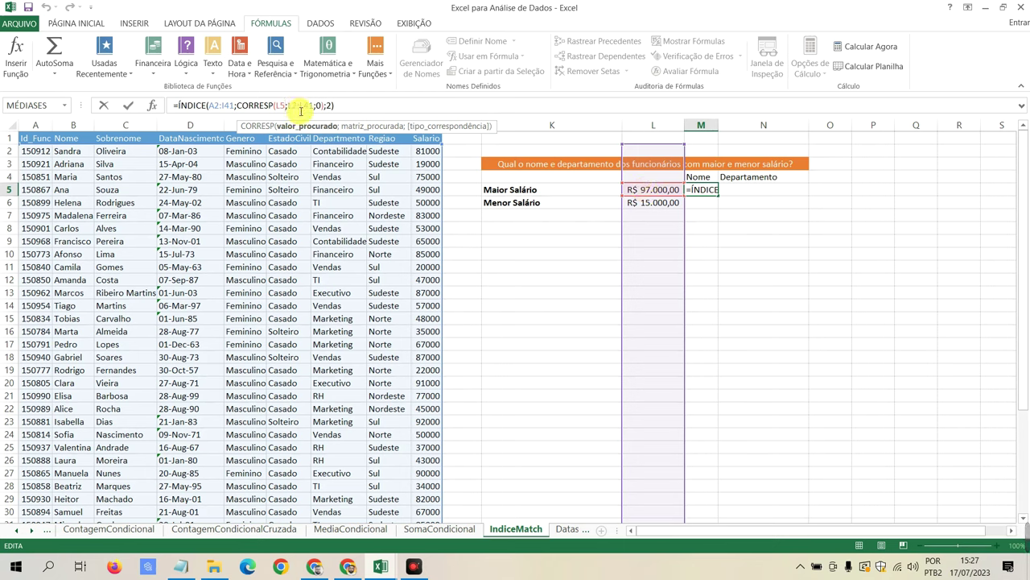
{"action": "key", "text": "BackSpace"}
{"action": "key", "text": "BackSpace"}
{"action": "left_click", "coordinate": [653, 190]}
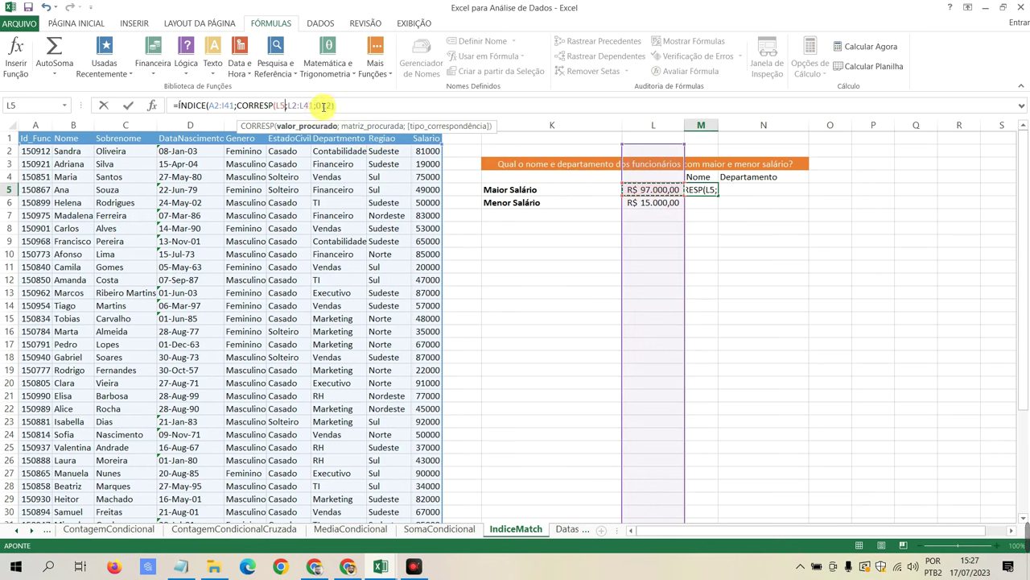
{"action": "left_click", "coordinate": [305, 106]}
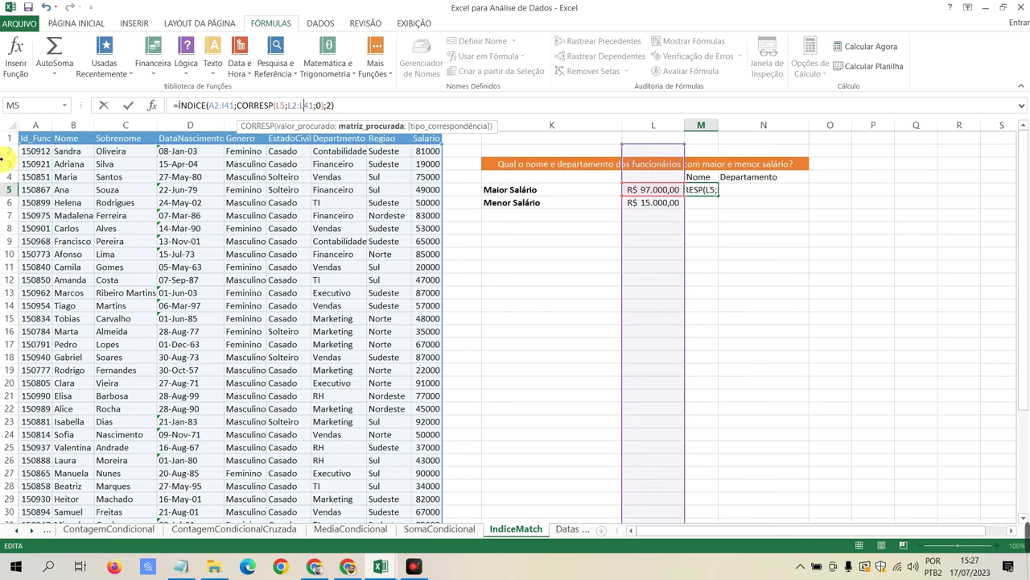
{"action": "left_click", "coordinate": [326, 106]}
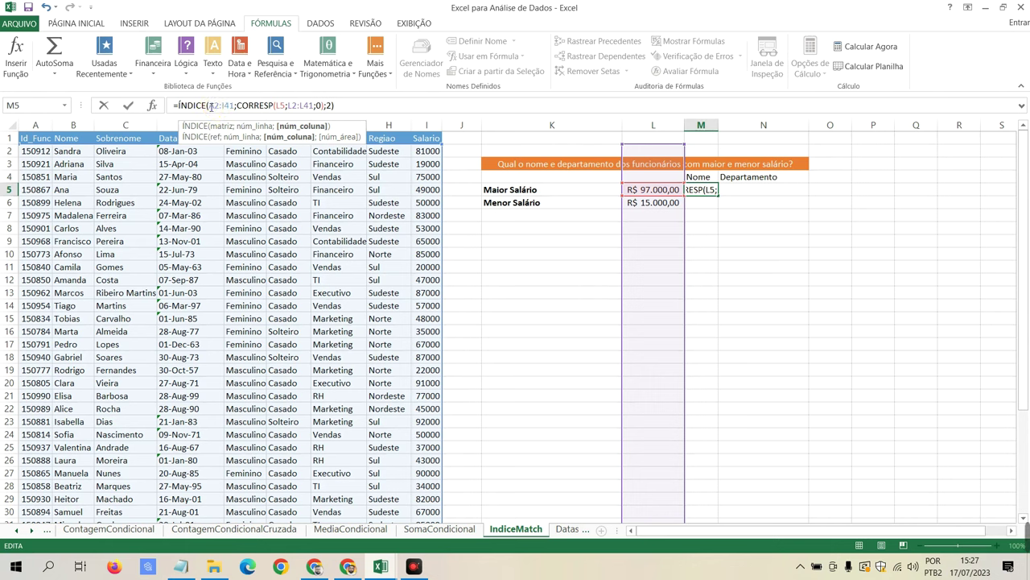
{"action": "left_click_drag", "start_coordinate": [211, 105], "coordinate": [291, 105]}
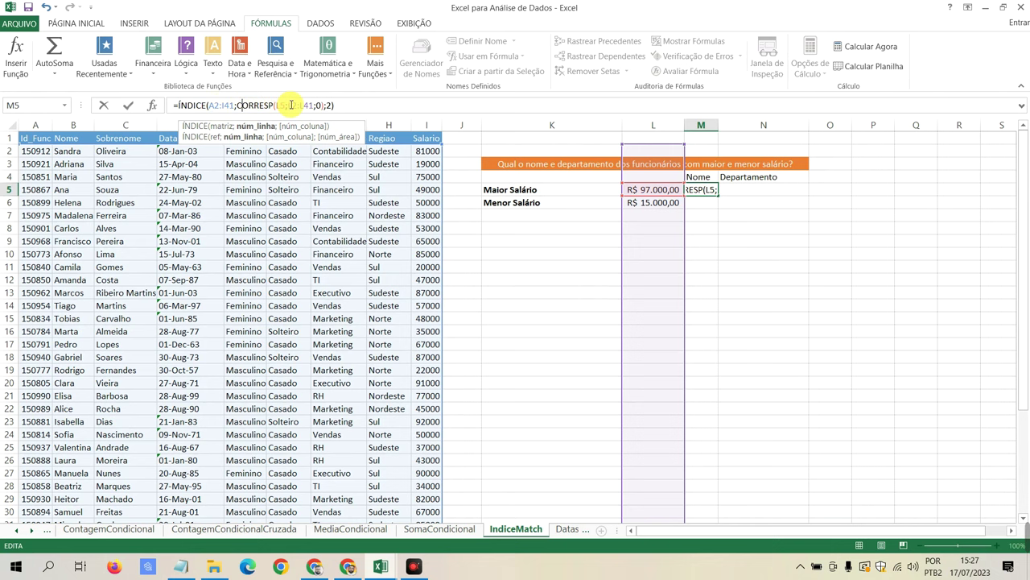
{"action": "left_click", "coordinate": [292, 105]}
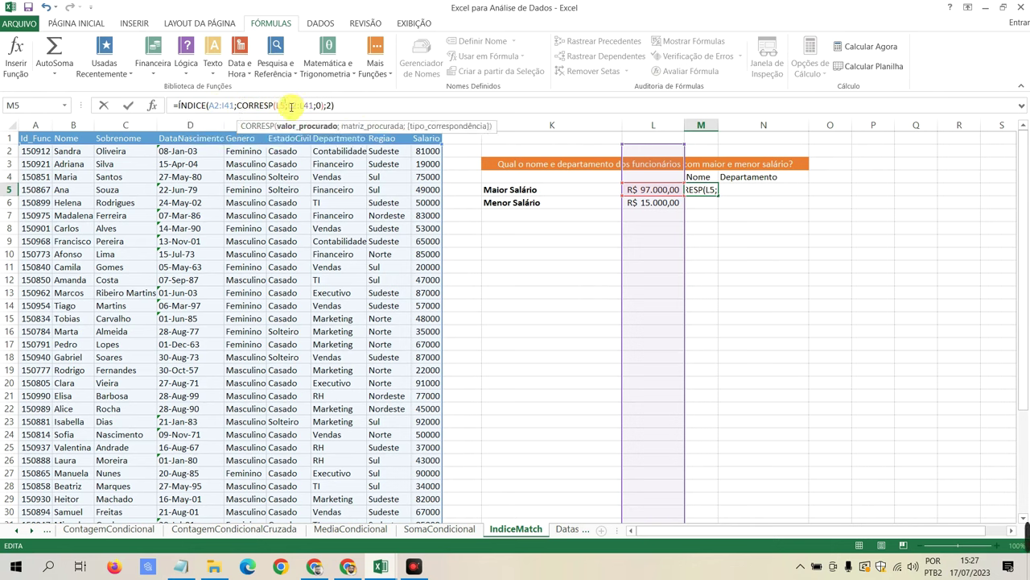
{"action": "left_click", "coordinate": [292, 106]}
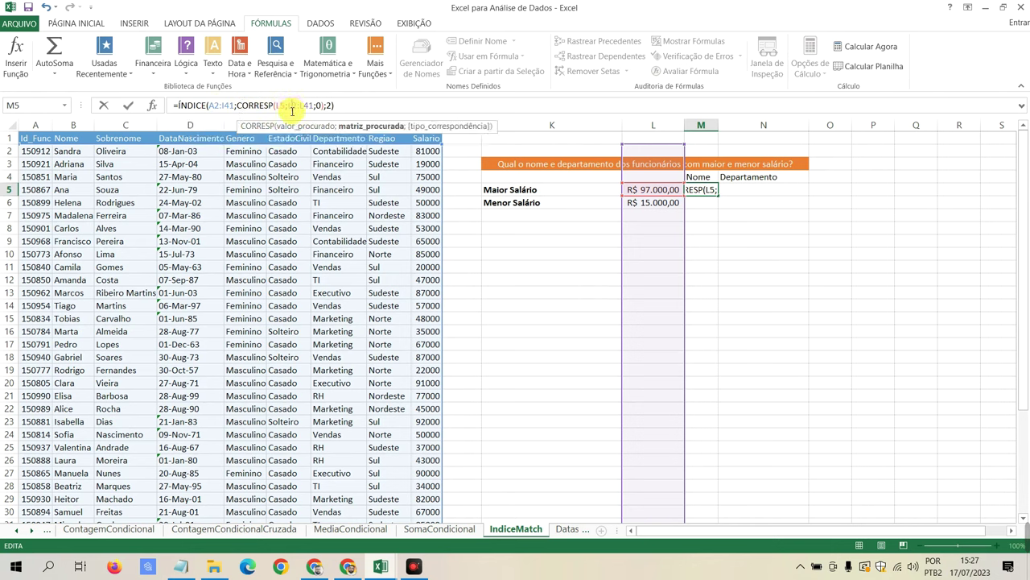
{"action": "type", "text": "L2:L"}
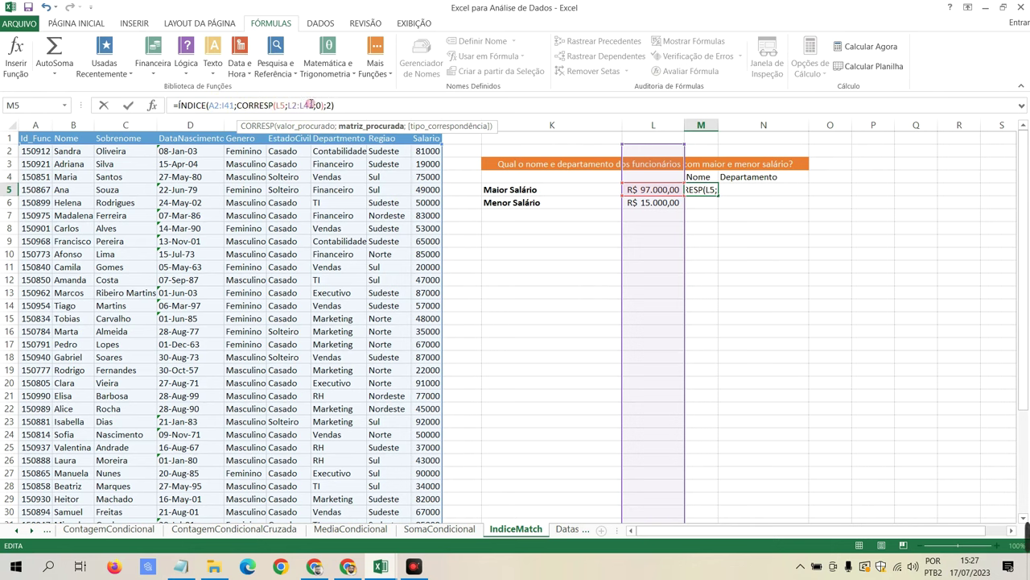
{"action": "double_click", "coordinate": [310, 106]}
{"action": "double_click", "coordinate": [319, 106]}
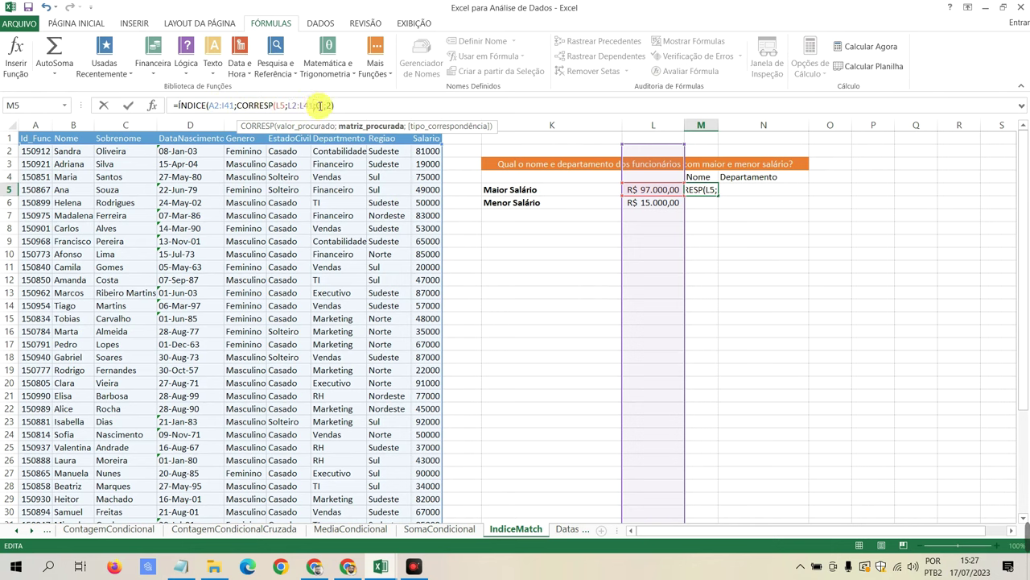
{"action": "type", "text": "0;"}
{"action": "left_click", "coordinate": [324, 105]}
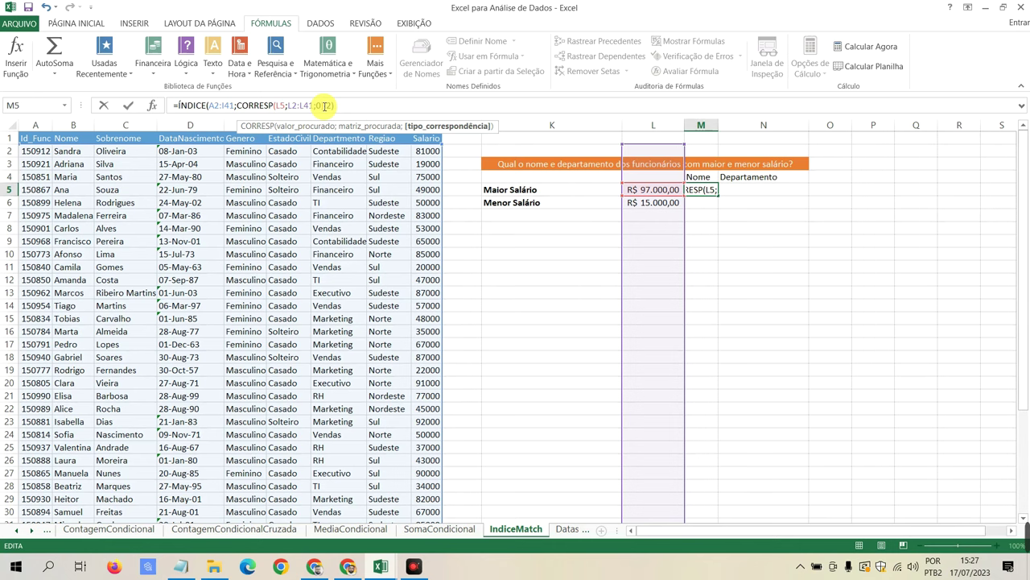
{"action": "left_click", "coordinate": [323, 106]}
{"action": "type", "text": ")"}
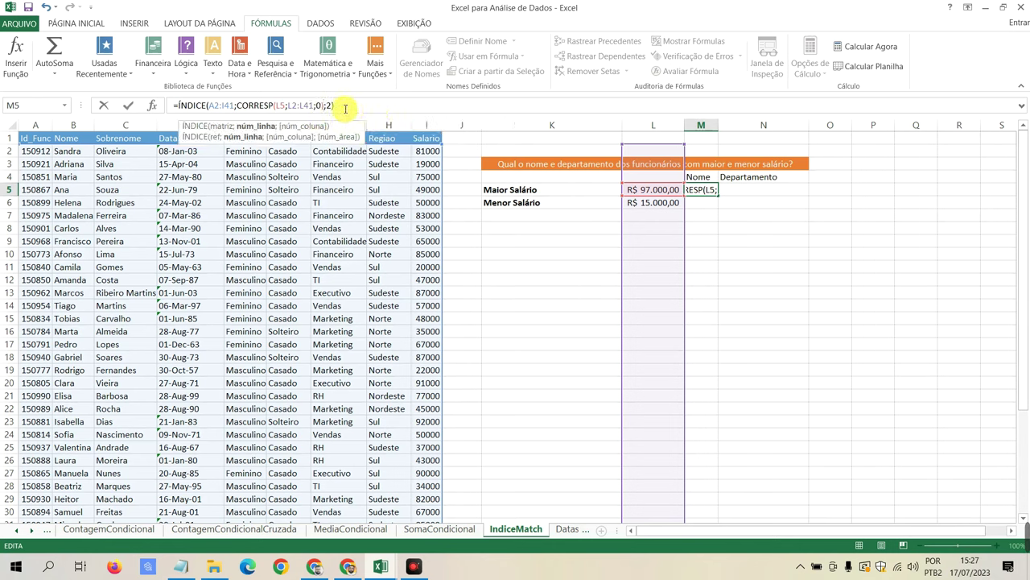
{"action": "key", "text": "Return"}
{"action": "left_click", "coordinate": [701, 190]}
Step: Rebuild CORRESP to match L5 against I2:I41 and close the formula with column 2
{"action": "mouse_move", "coordinate": [800, 565]}
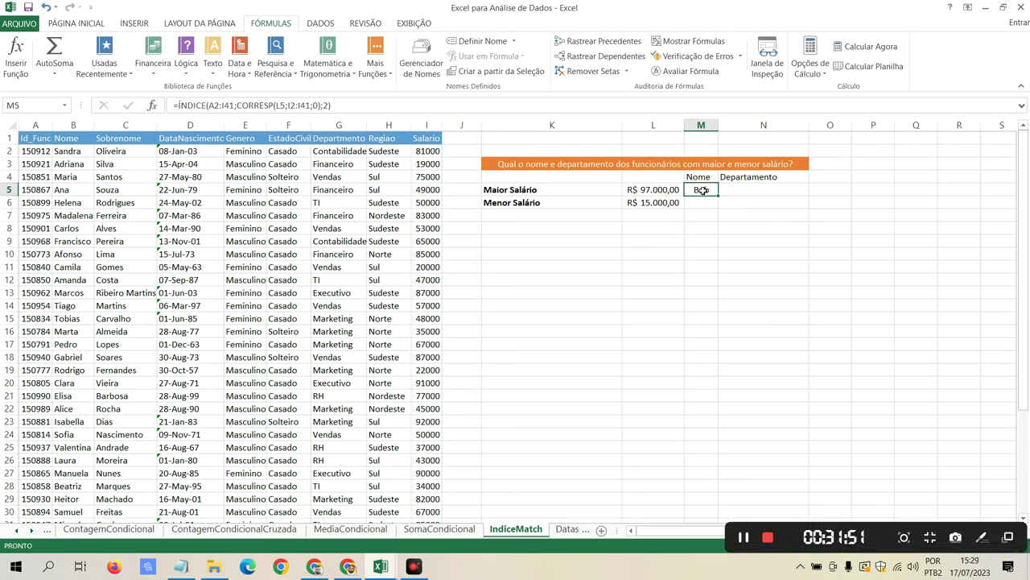
{"action": "left_click", "coordinate": [214, 105]}
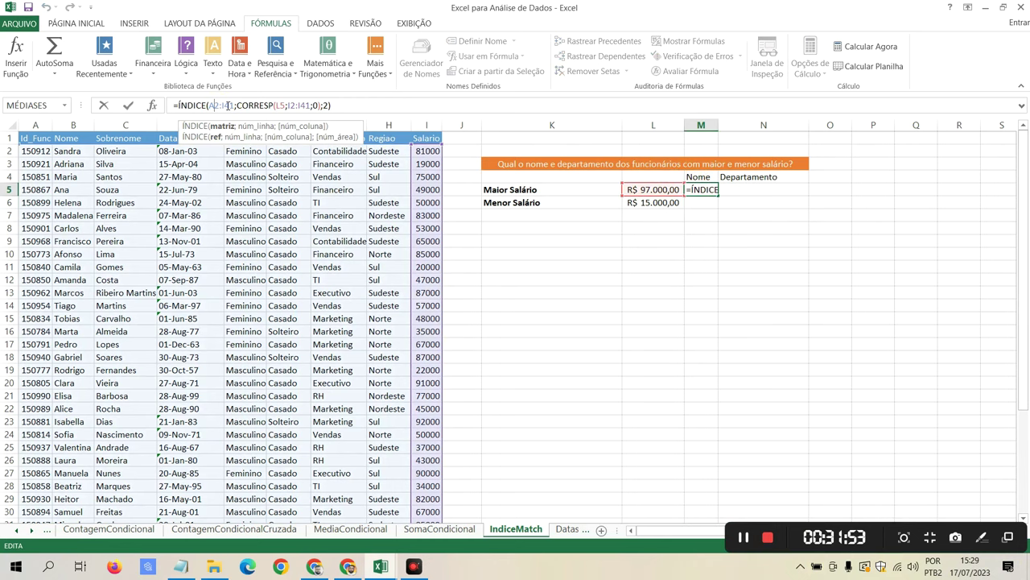
{"action": "left_click_drag", "start_coordinate": [208, 105], "coordinate": [235, 106]}
{"action": "scroll", "coordinate": [442, 386], "scroll_direction": "down", "scroll_amount": 1}
{"action": "scroll", "coordinate": [441, 386], "scroll_direction": "down", "scroll_amount": 5}
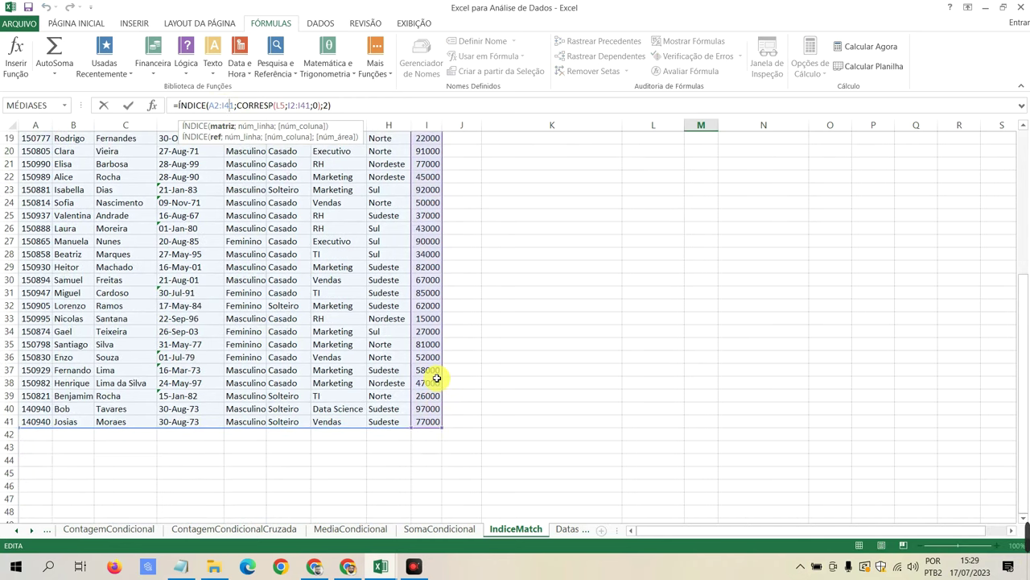
{"action": "scroll", "coordinate": [437, 379], "scroll_direction": "up", "scroll_amount": 6}
{"action": "left_click", "coordinate": [242, 105]}
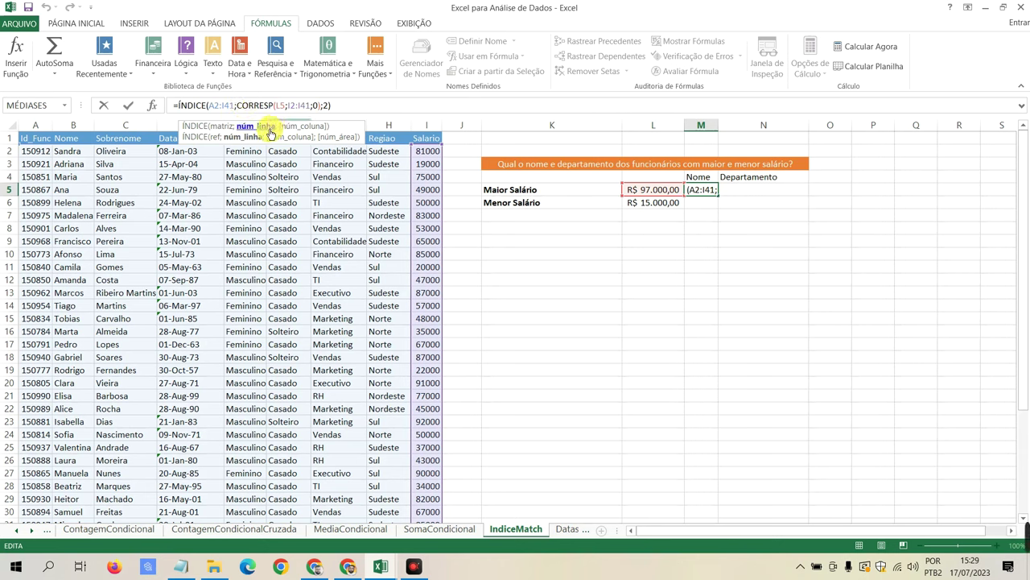
{"action": "left_click", "coordinate": [279, 105]}
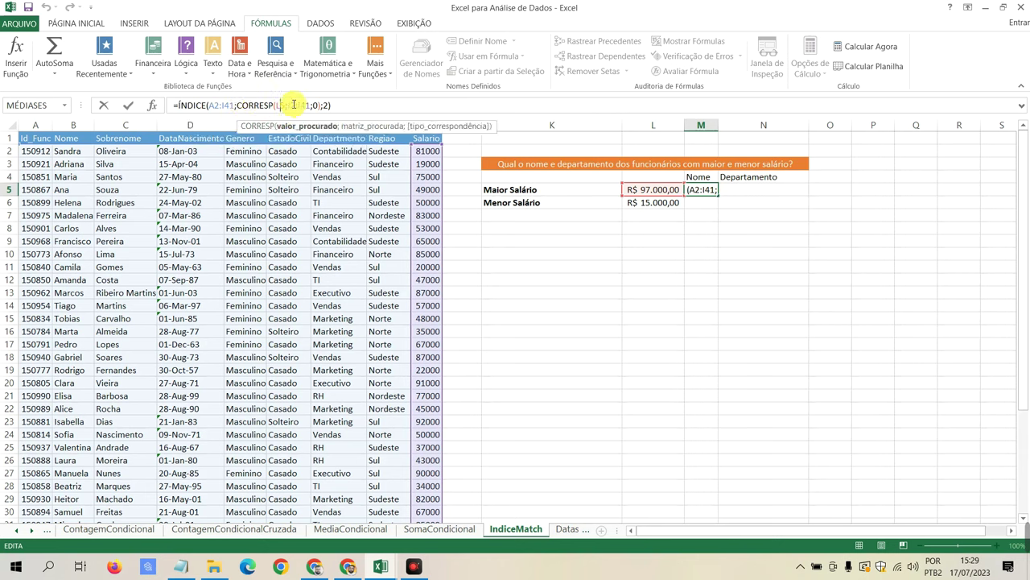
{"action": "left_click", "coordinate": [639, 190]}
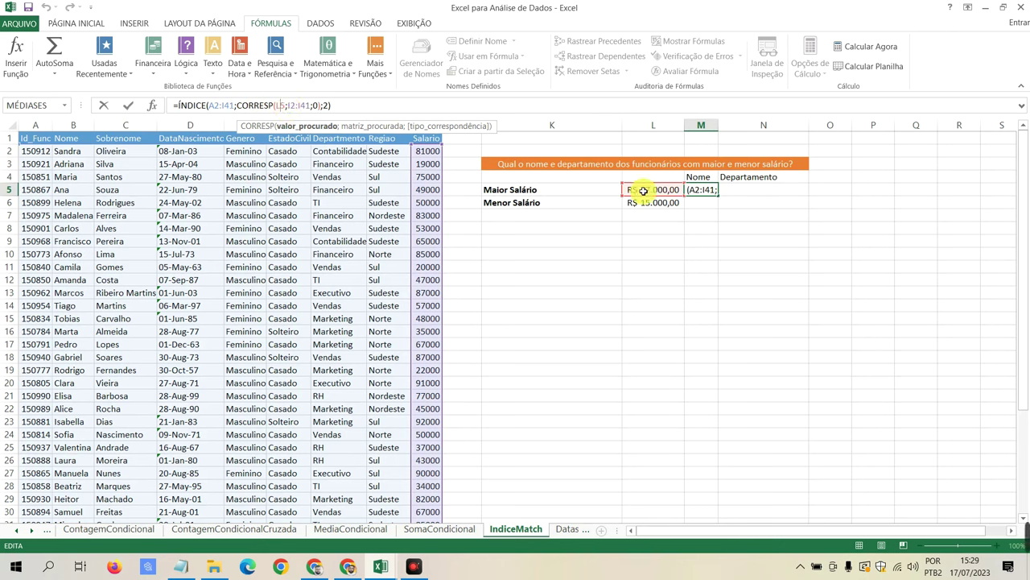
{"action": "left_click", "coordinate": [295, 106]}
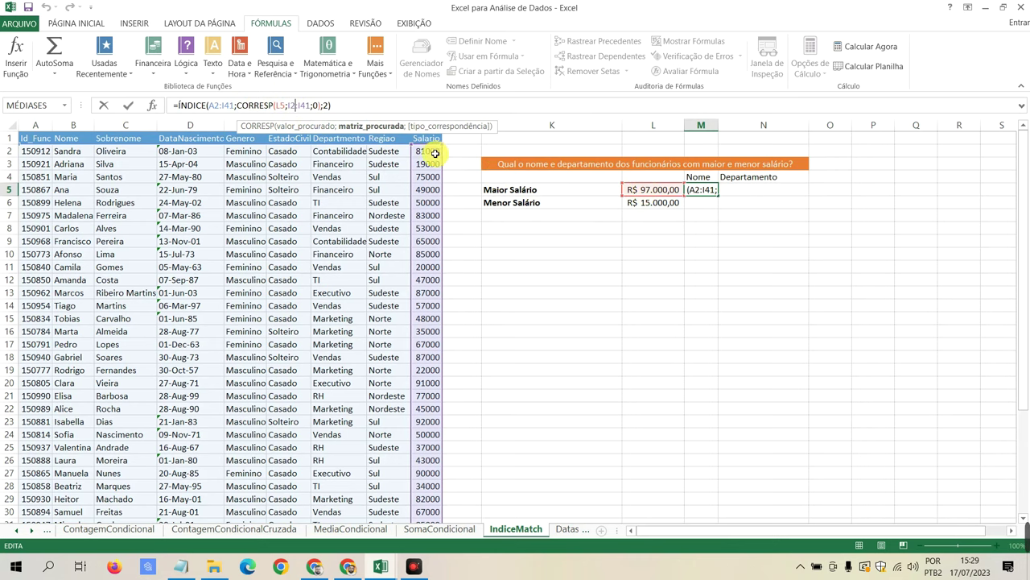
{"action": "left_click_drag", "start_coordinate": [434, 153], "coordinate": [439, 385]}
{"action": "left_click", "coordinate": [314, 107]}
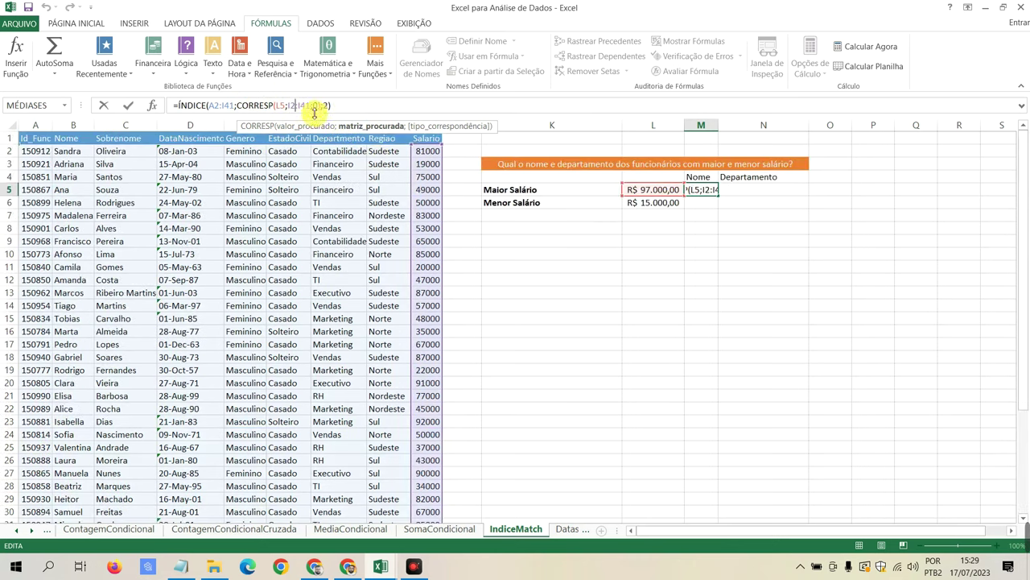
{"action": "left_click", "coordinate": [317, 106]}
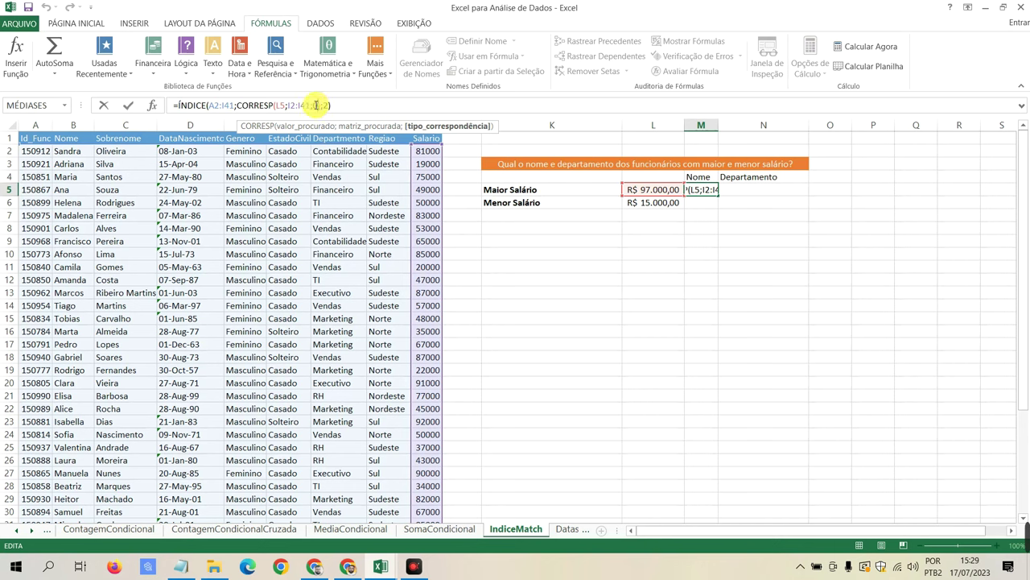
{"action": "type", "text": ")"}
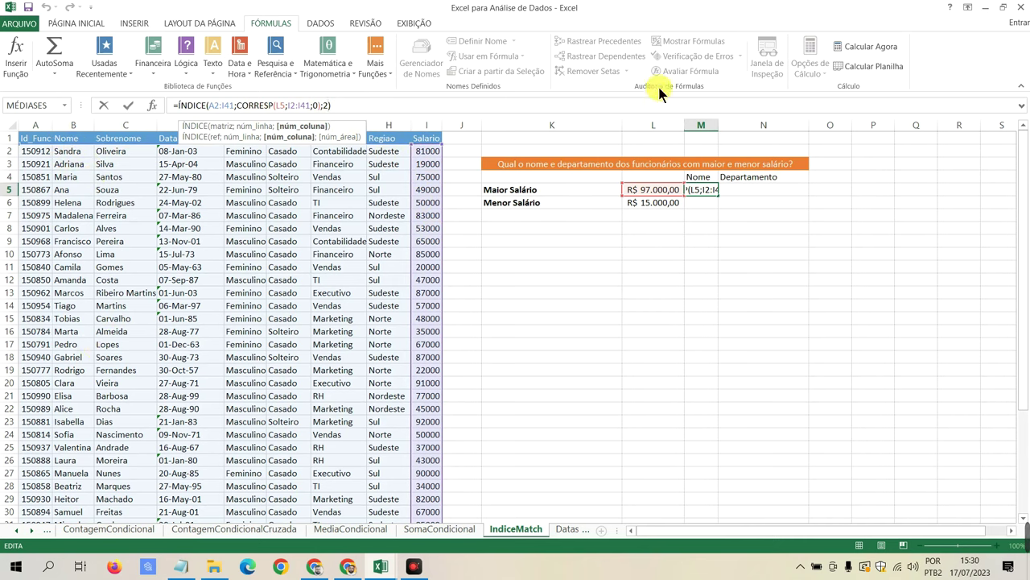
{"action": "key", "text": "Return"}
Step: Copy the text of M5's ÍNDICE/CORRESP lookup formula
{"action": "left_click", "coordinate": [699, 190]}
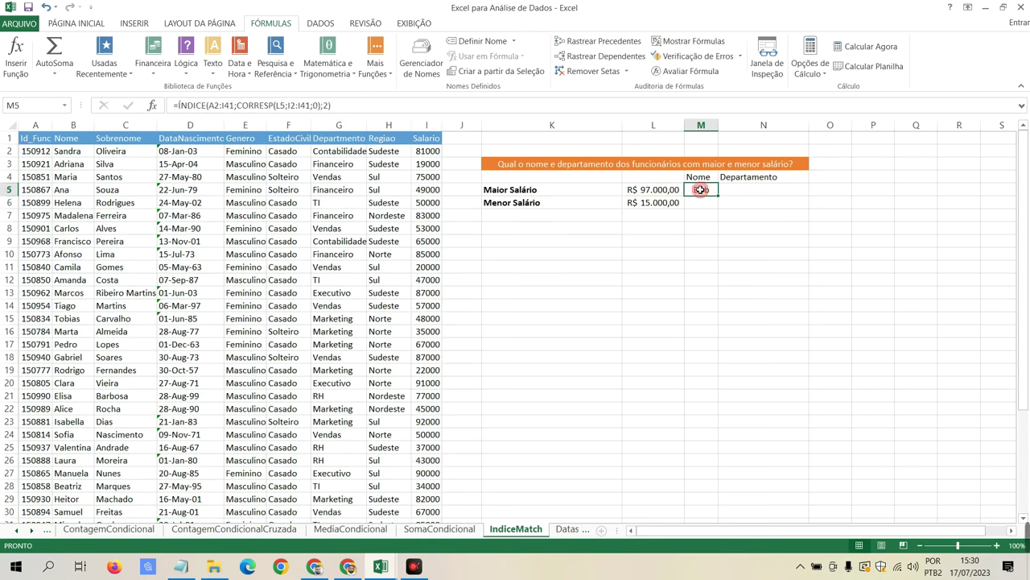
{"action": "left_click", "coordinate": [698, 203]}
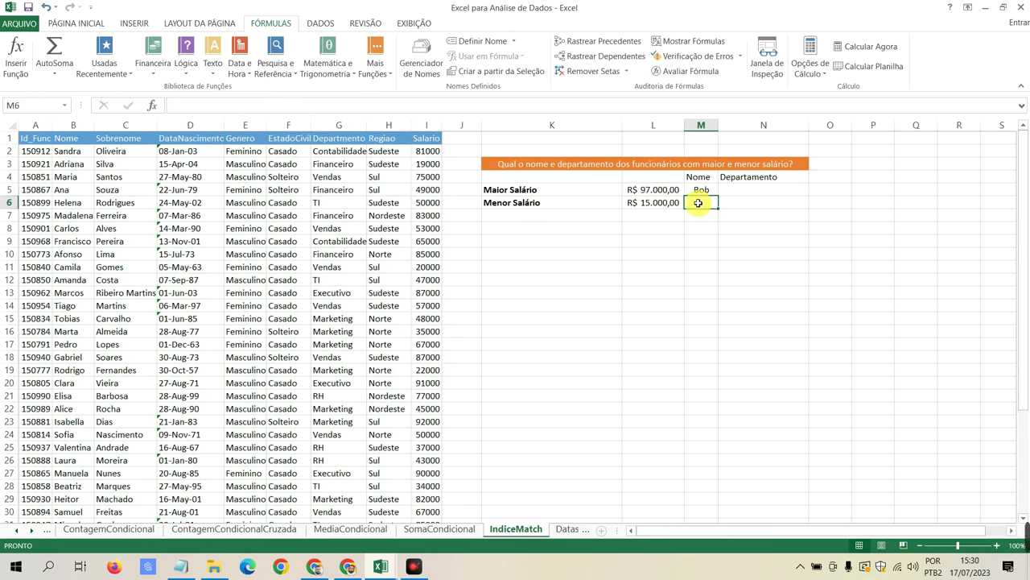
{"action": "left_click", "coordinate": [699, 190]}
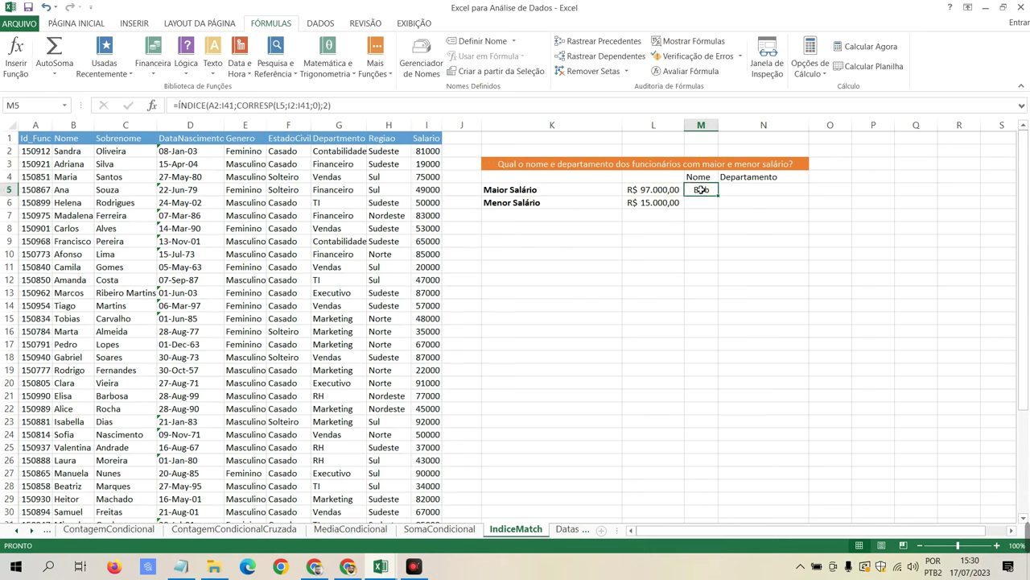
{"action": "left_click", "coordinate": [338, 105]}
{"action": "left_click", "coordinate": [180, 106], "text": "shift"}
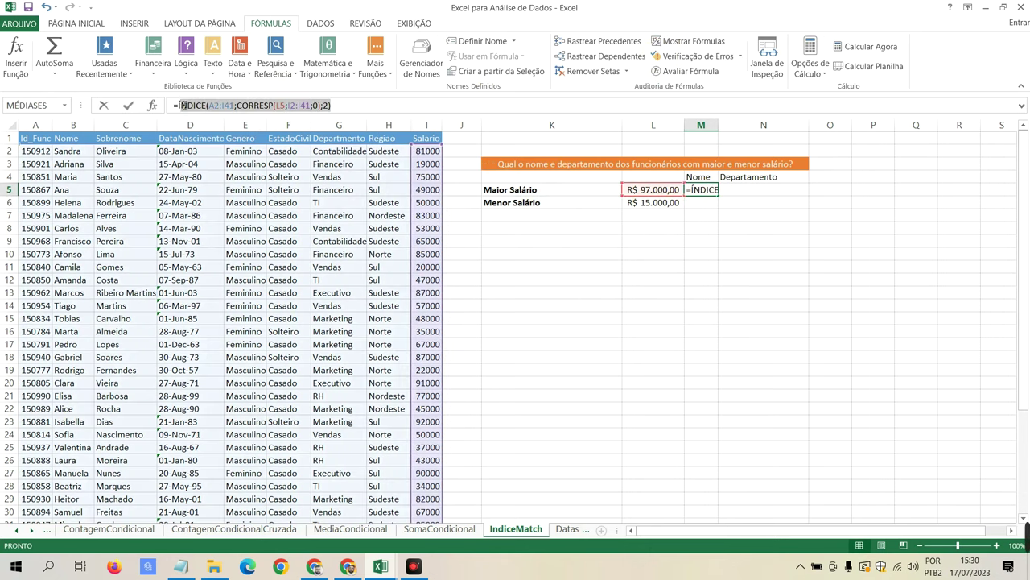
{"action": "key", "text": "Escape"}
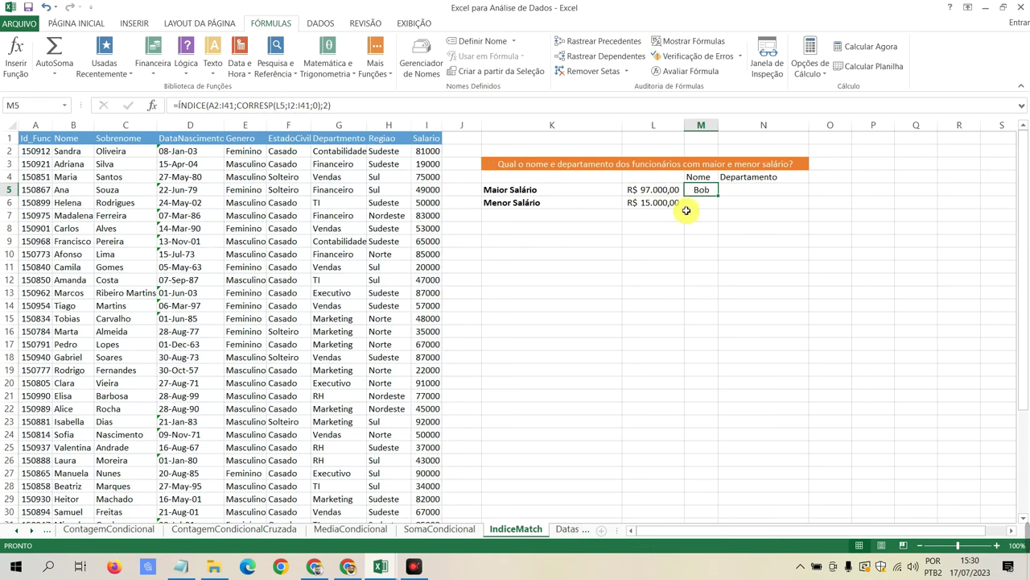
Step: Paste the lookup into M6 and change its lookup value to L6
{"action": "left_click", "coordinate": [705, 206]}
{"action": "type", "text": "=ÍNDICE(A2:I41;CORRESP(L5;I2:I41;0);2)"}
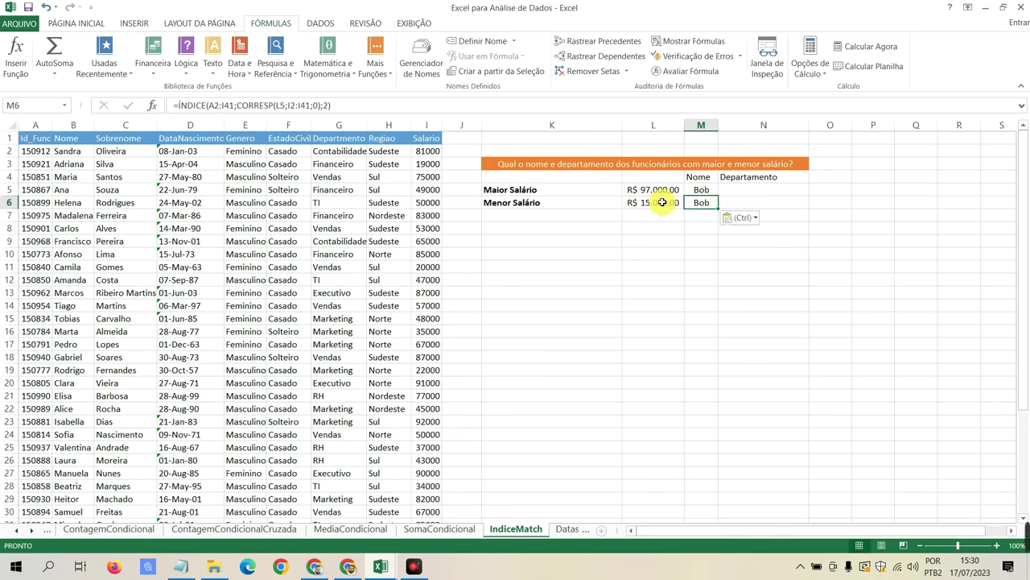
{"action": "left_click", "coordinate": [305, 105]}
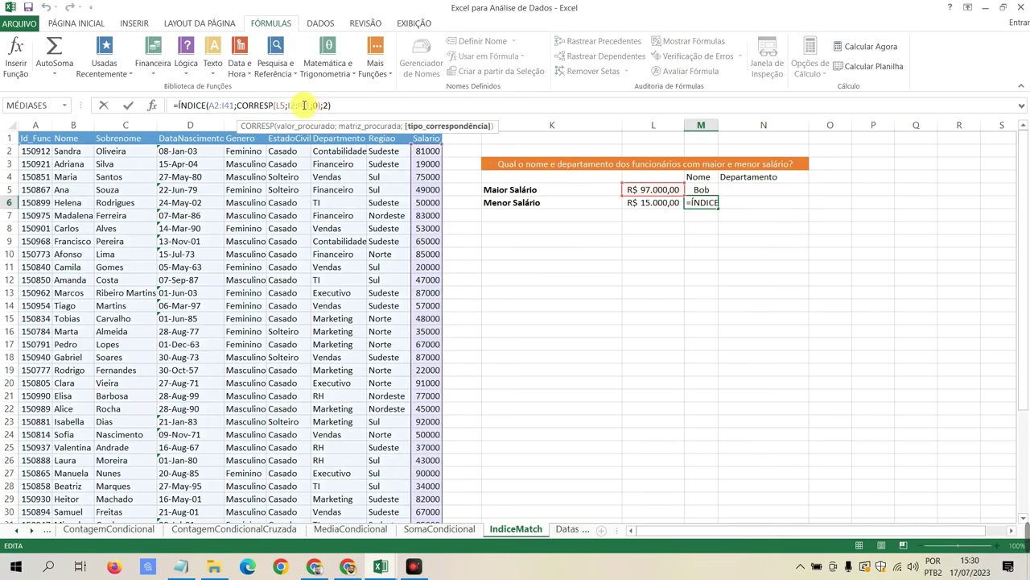
{"action": "left_click", "coordinate": [277, 105]}
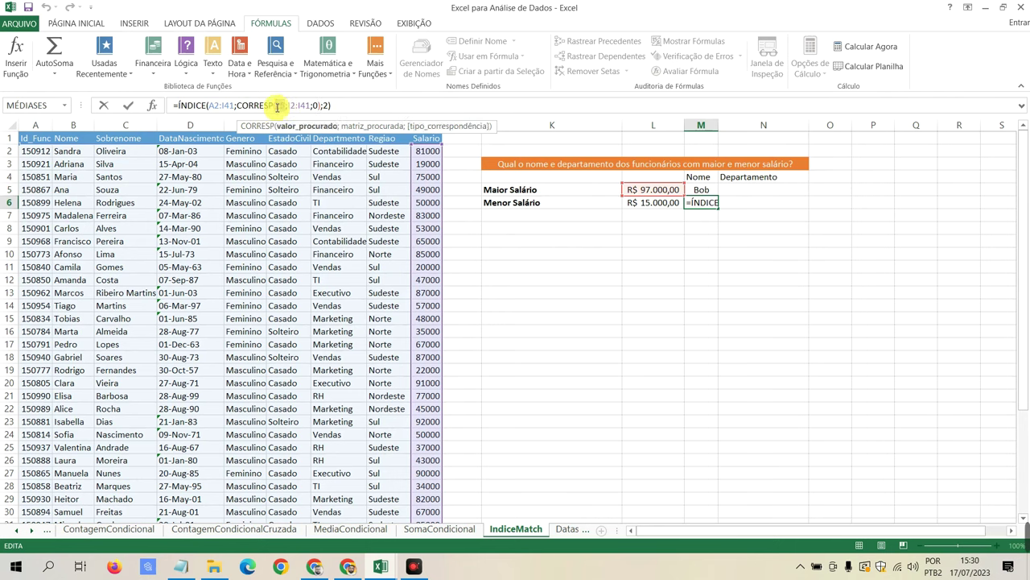
{"action": "double_click", "coordinate": [277, 105]}
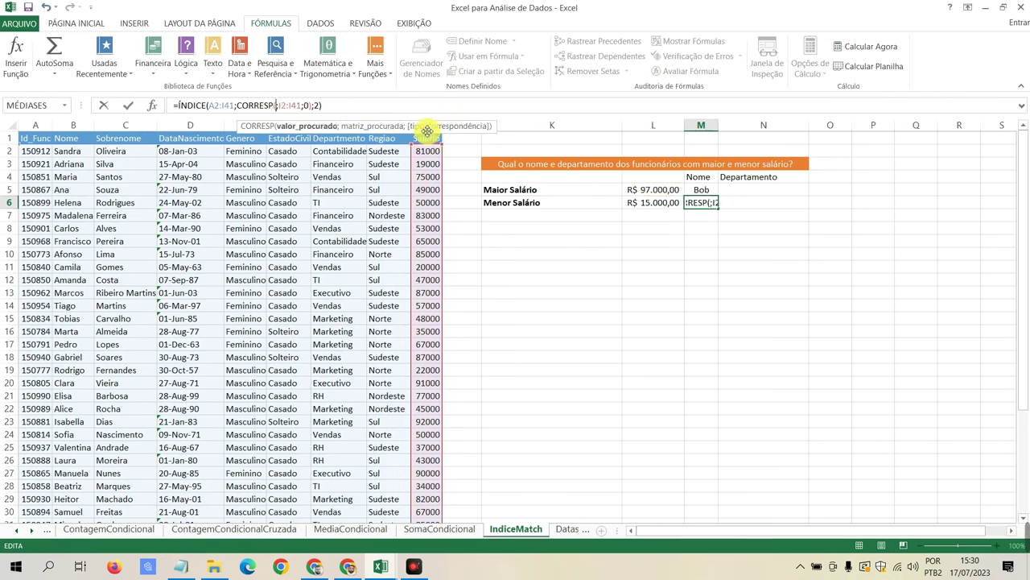
{"action": "left_click", "coordinate": [651, 202]}
{"action": "key", "text": "Return"}
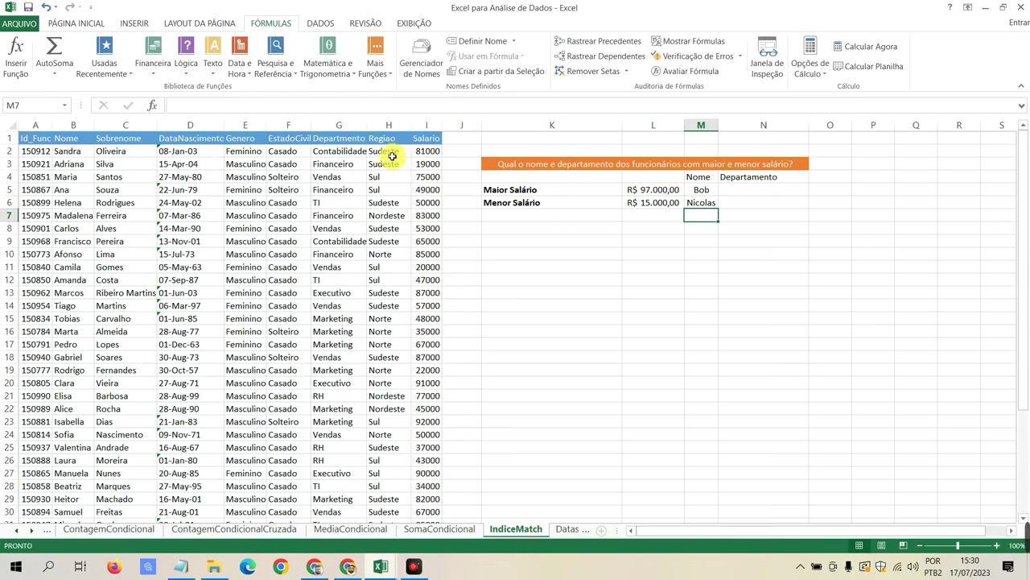
{"action": "left_click", "coordinate": [653, 202]}
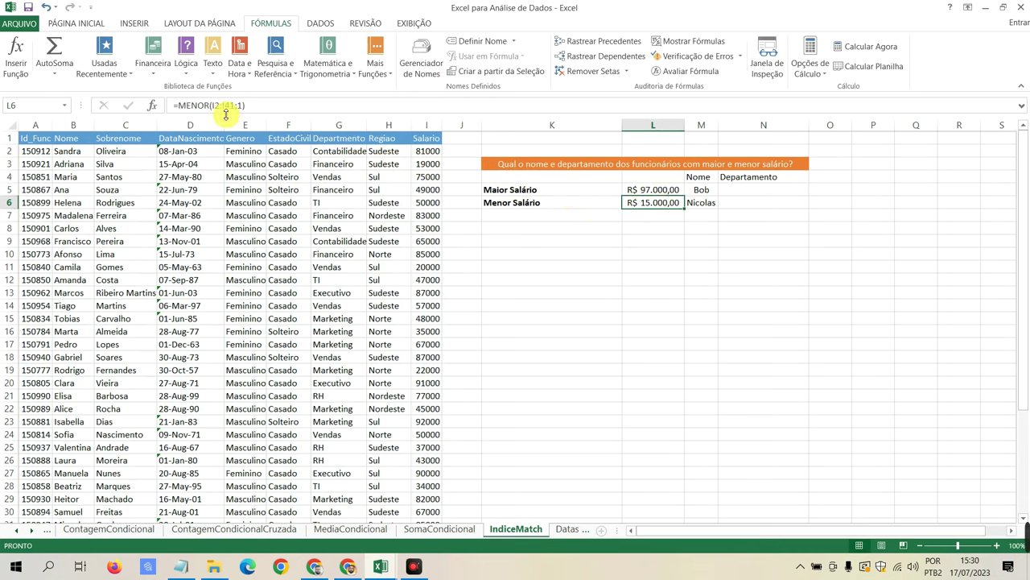
{"action": "left_click", "coordinate": [698, 203]}
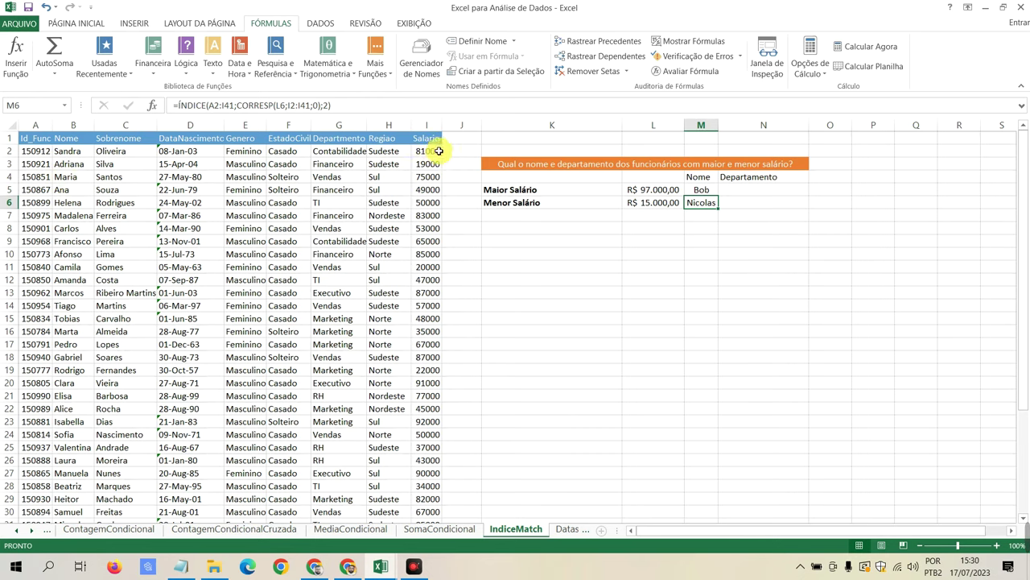
{"action": "scroll", "coordinate": [422, 193], "scroll_direction": "down", "scroll_amount": 4}
{"action": "scroll", "coordinate": [322, 266], "scroll_direction": "down", "scroll_amount": 2}
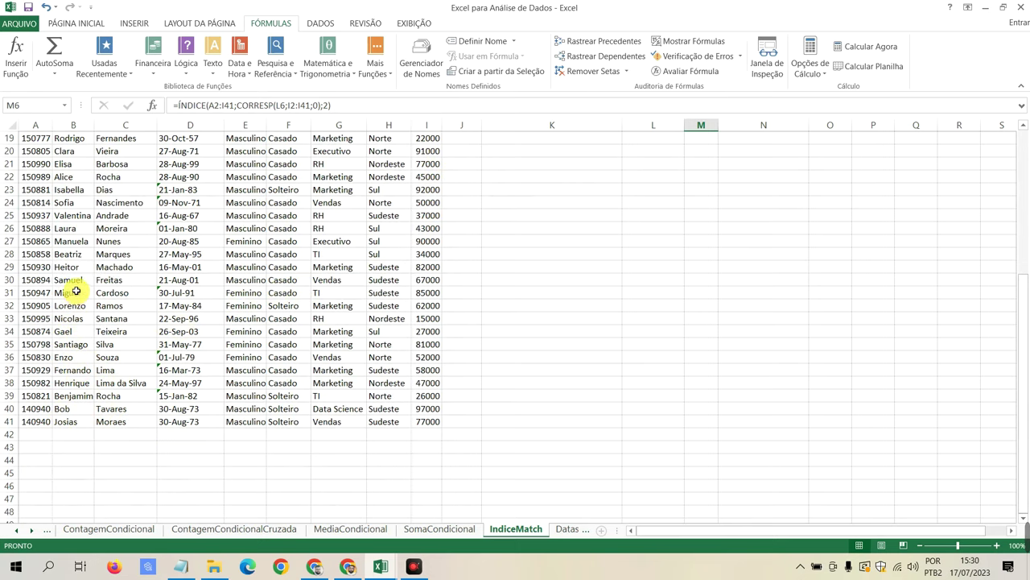
{"action": "scroll", "coordinate": [78, 270], "scroll_direction": "up", "scroll_amount": 1}
{"action": "scroll", "coordinate": [78, 270], "scroll_direction": "up", "scroll_amount": 2}
{"action": "scroll", "coordinate": [78, 265], "scroll_direction": "up", "scroll_amount": 2}
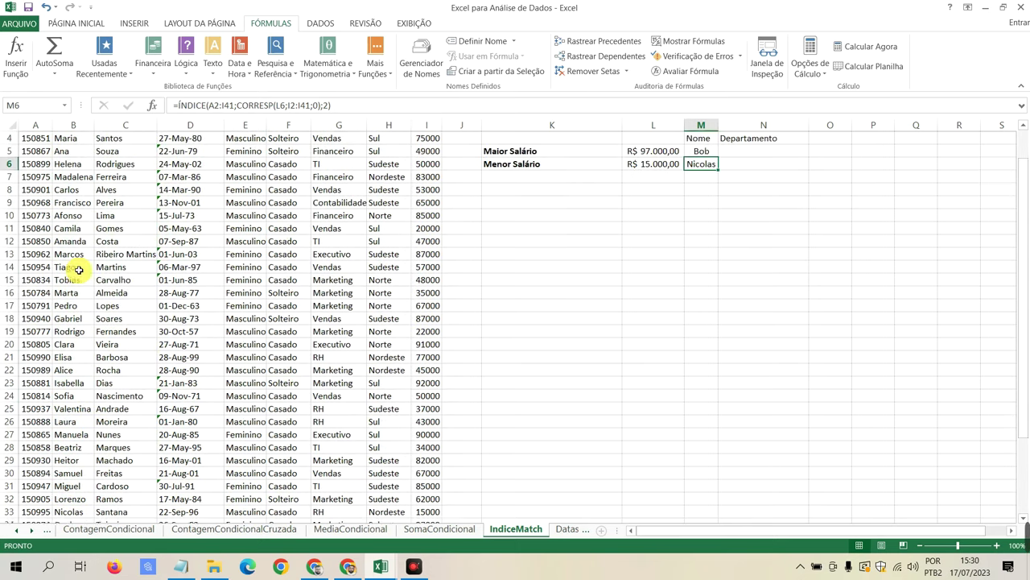
{"action": "scroll", "coordinate": [79, 262], "scroll_direction": "up", "scroll_amount": 1}
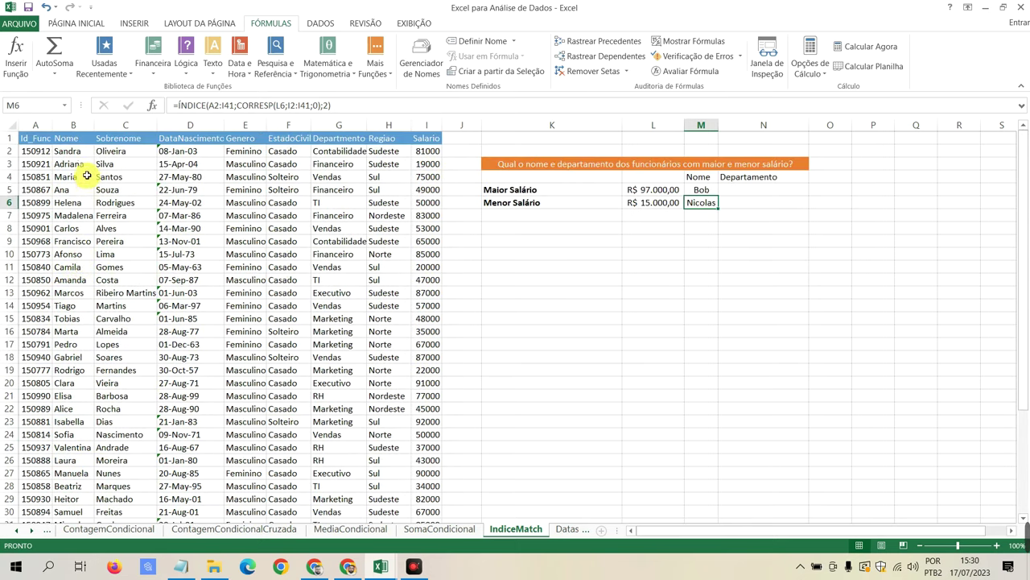
{"action": "scroll", "coordinate": [85, 186], "scroll_direction": "down", "scroll_amount": 3}
{"action": "scroll", "coordinate": [87, 221], "scroll_direction": "down", "scroll_amount": 2}
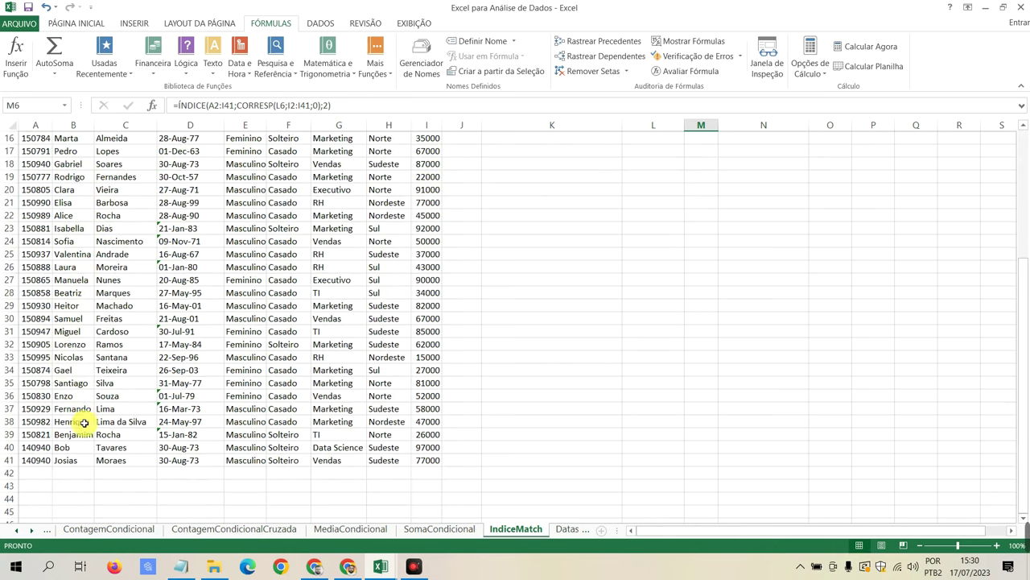
{"action": "scroll", "coordinate": [96, 241], "scroll_direction": "up", "scroll_amount": 5}
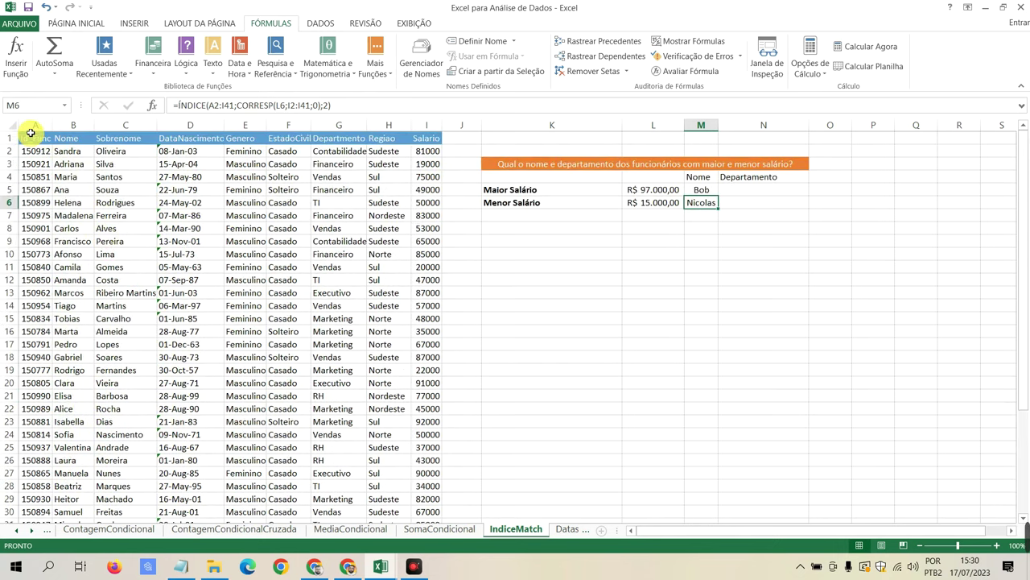
{"action": "left_click_drag", "start_coordinate": [32, 126], "coordinate": [429, 150]}
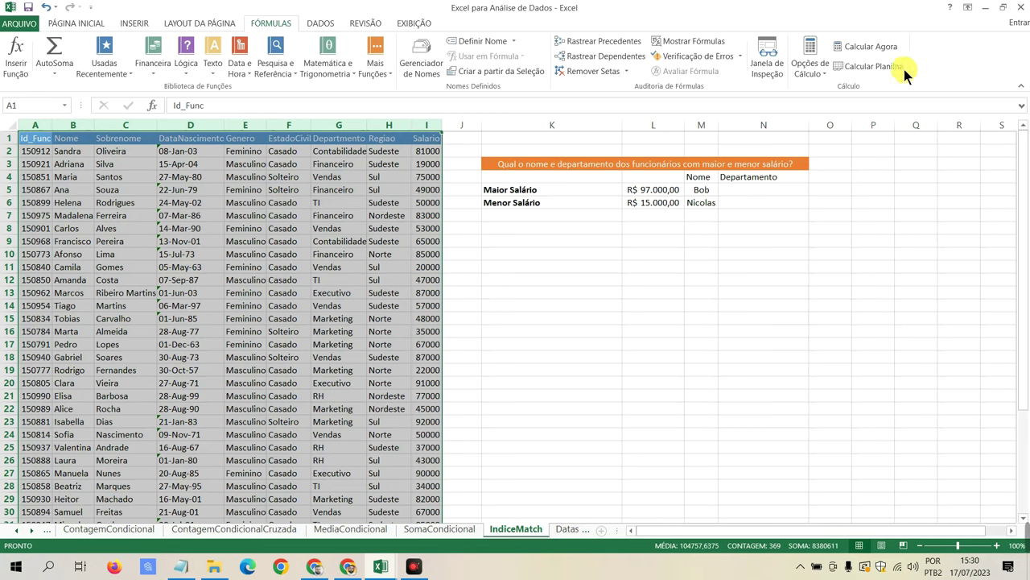
Step: Turn on filter dropdowns for the employee table's header row
{"action": "left_click", "coordinate": [97, 23]}
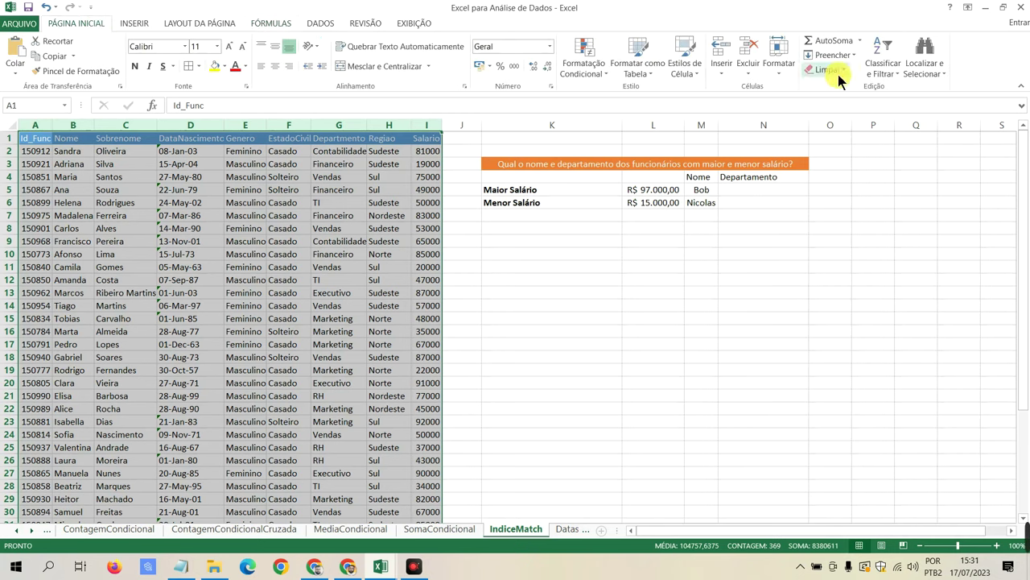
{"action": "left_click", "coordinate": [889, 74]}
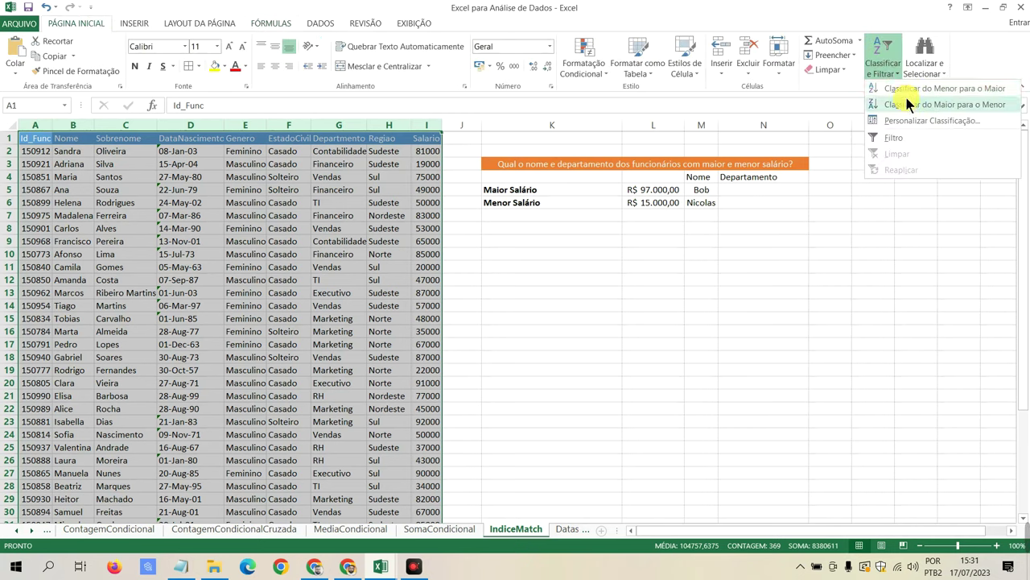
{"action": "left_click", "coordinate": [895, 138]}
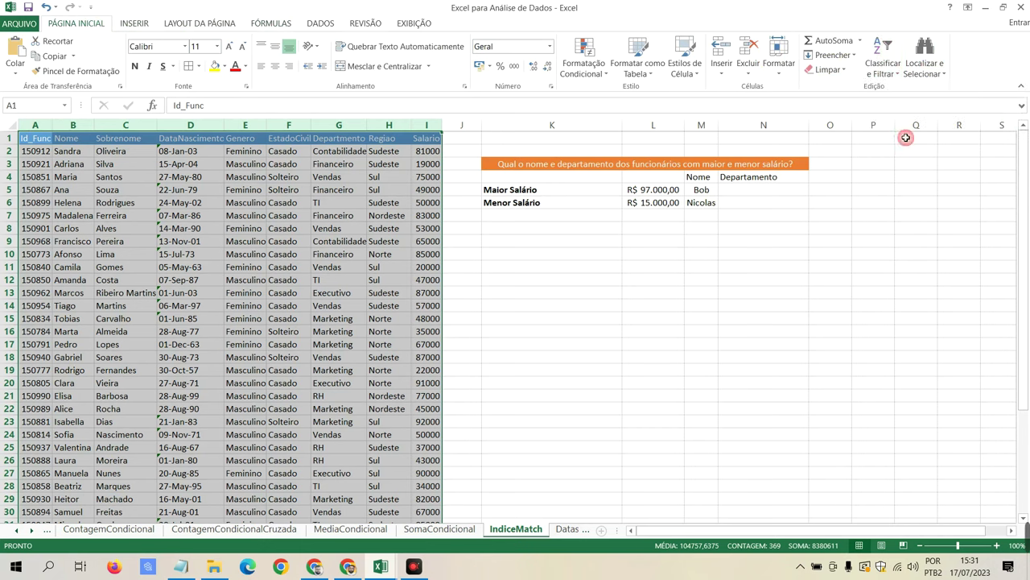
Step: Filter Nome to the searched name and confirm the lowest earner earns 15000 in RH
{"action": "left_click", "coordinate": [87, 138]}
{"action": "scroll", "coordinate": [69, 273], "scroll_direction": "down", "scroll_amount": 5}
{"action": "scroll", "coordinate": [78, 299], "scroll_direction": "down", "scroll_amount": 4}
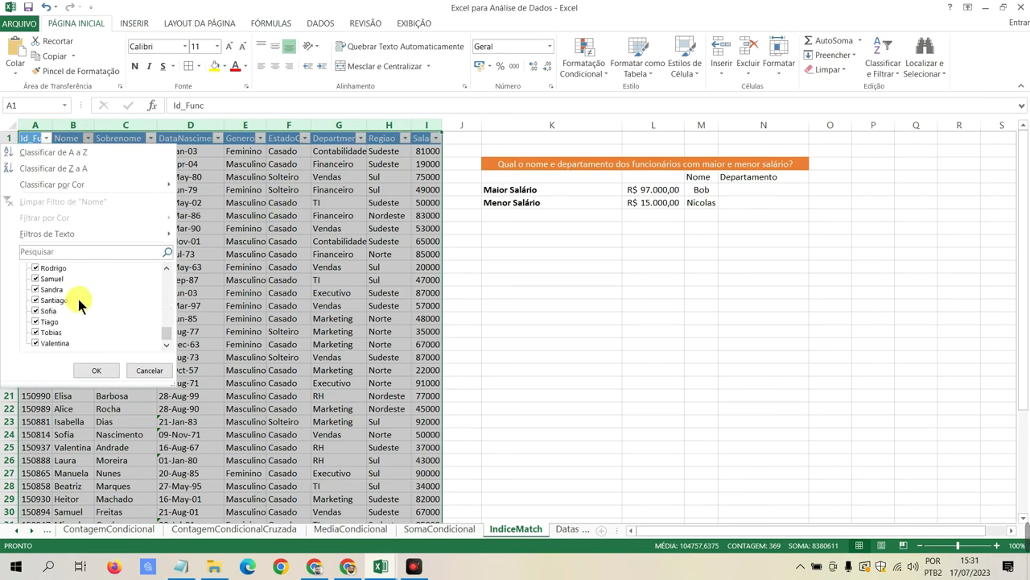
{"action": "scroll", "coordinate": [65, 281], "scroll_direction": "up", "scroll_amount": 2}
{"action": "left_click", "coordinate": [65, 251]}
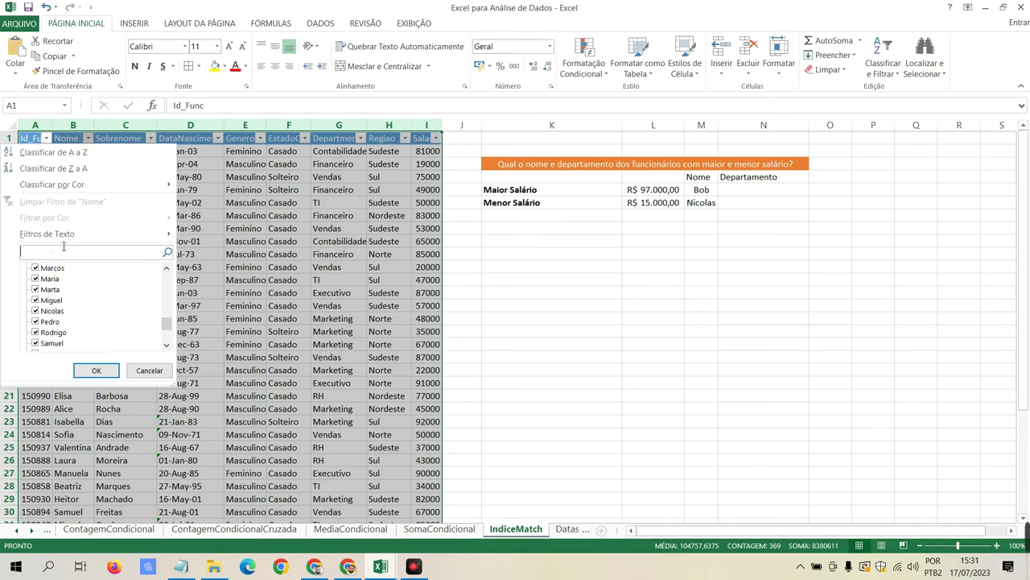
{"action": "type", "text": "nicolas"}
{"action": "left_click", "coordinate": [34, 267]}
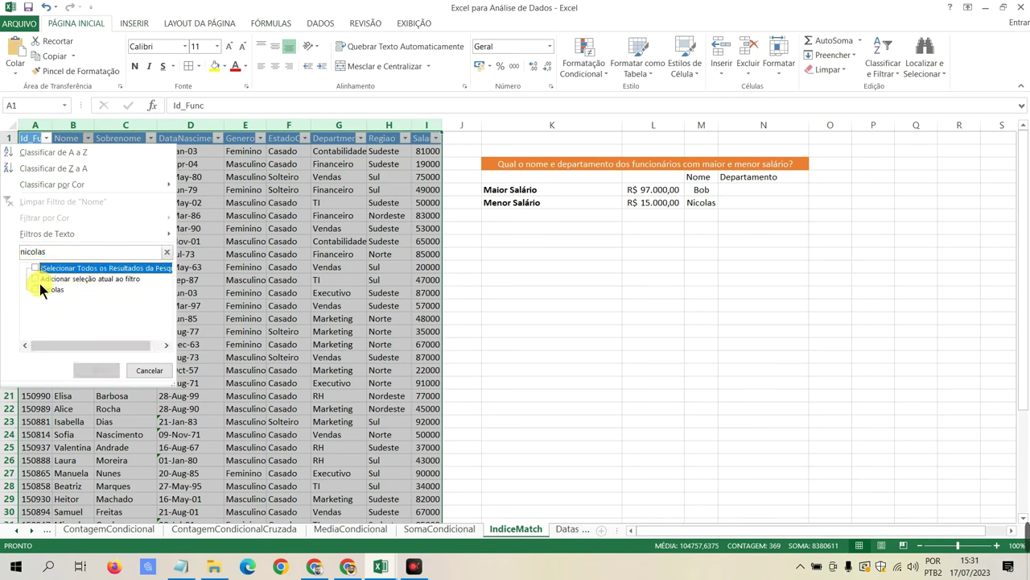
{"action": "left_click", "coordinate": [34, 289]}
{"action": "left_click", "coordinate": [96, 370]}
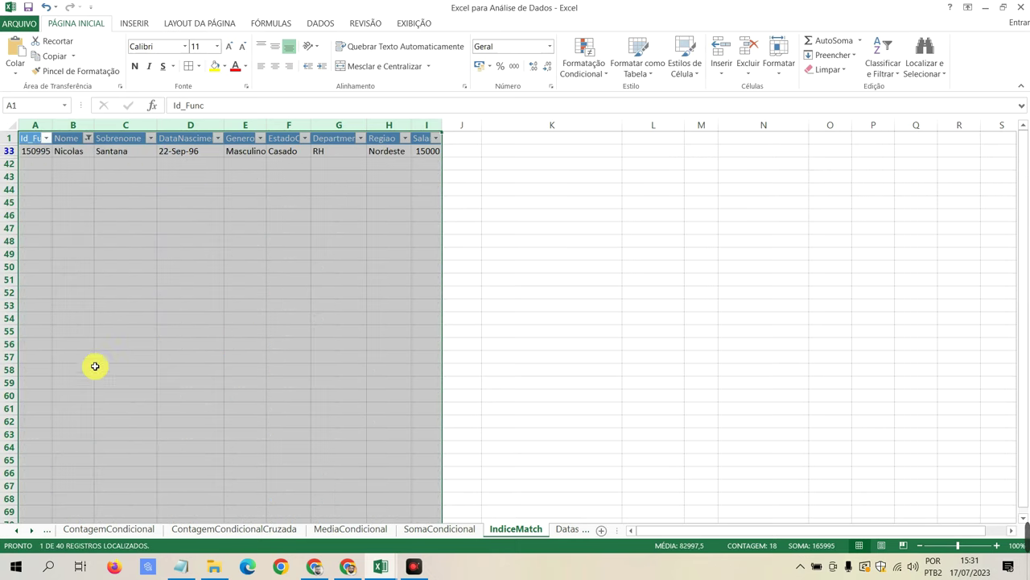
{"action": "left_click", "coordinate": [425, 152]}
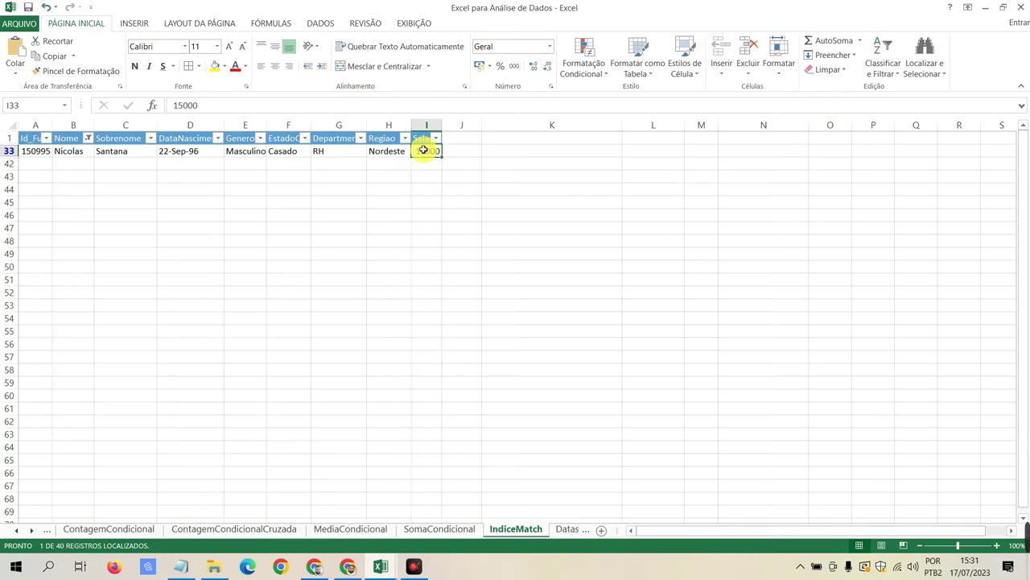
Step: Undo the name filter so every employee row shows again
{"action": "key", "text": "ctrl+z"}
{"action": "scroll", "coordinate": [515, 177], "scroll_direction": "up", "scroll_amount": 1}
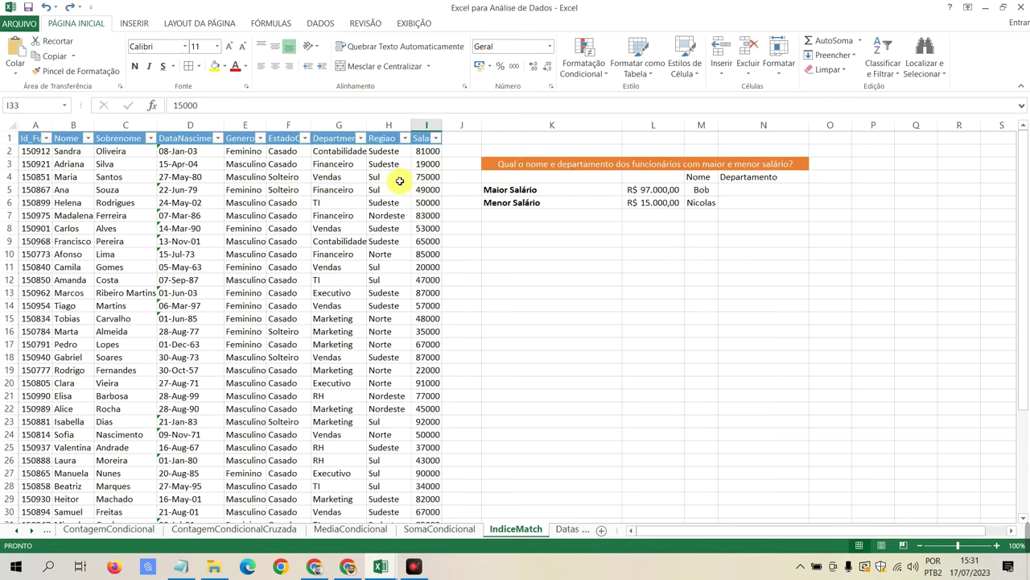
{"action": "left_click", "coordinate": [128, 164]}
Step: On the Datas sheet, enter =HOJE() in M2 so Data Atual shows 17/07/2023
{"action": "left_click", "coordinate": [679, 191]}
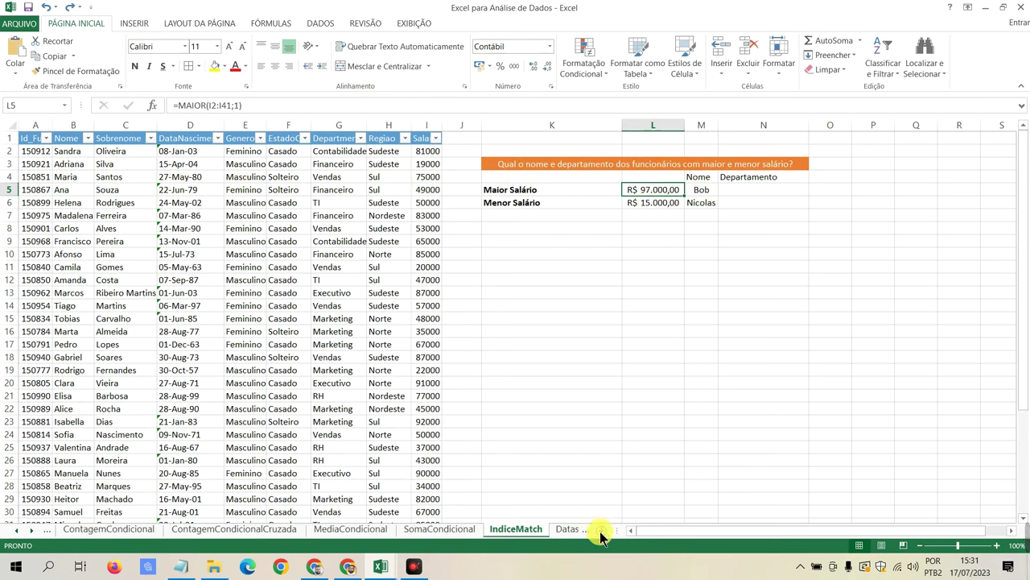
{"action": "left_click", "coordinate": [31, 531]}
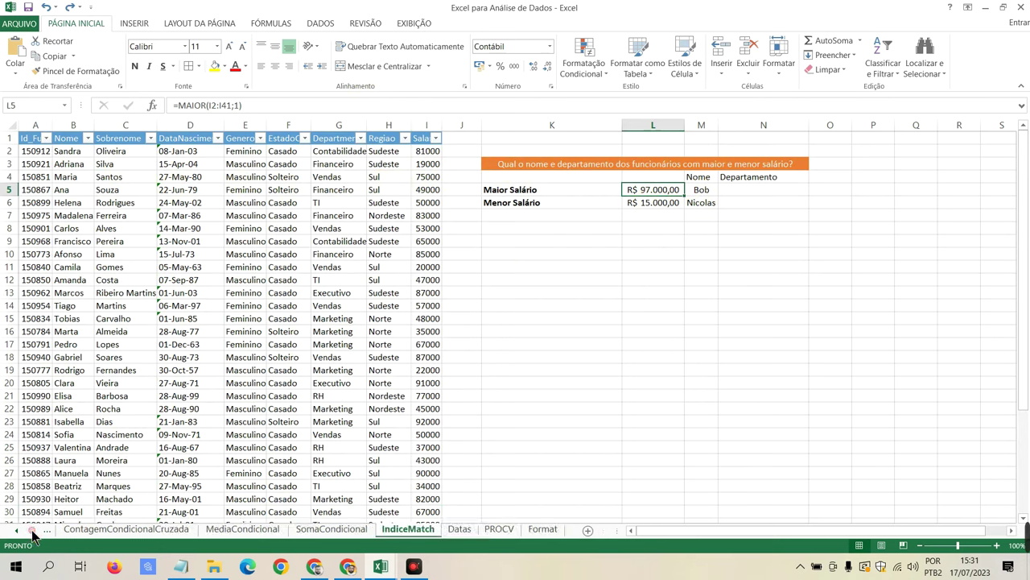
{"action": "mouse_move", "coordinate": [1024, 517]}
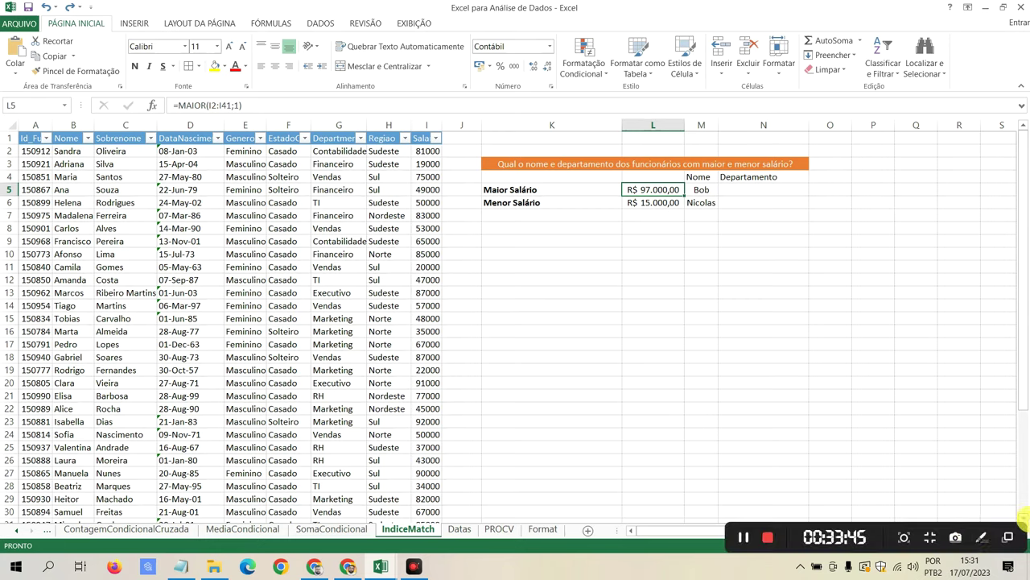
{"action": "key", "text": "ctrl+Page_Down"}
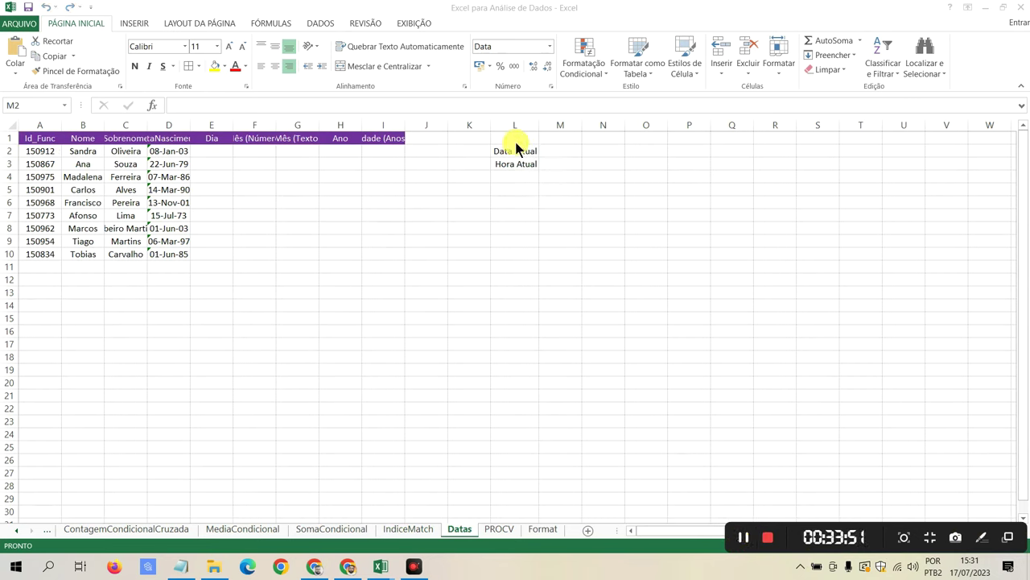
{"action": "left_click", "coordinate": [543, 153]}
{"action": "double_click", "coordinate": [544, 153]}
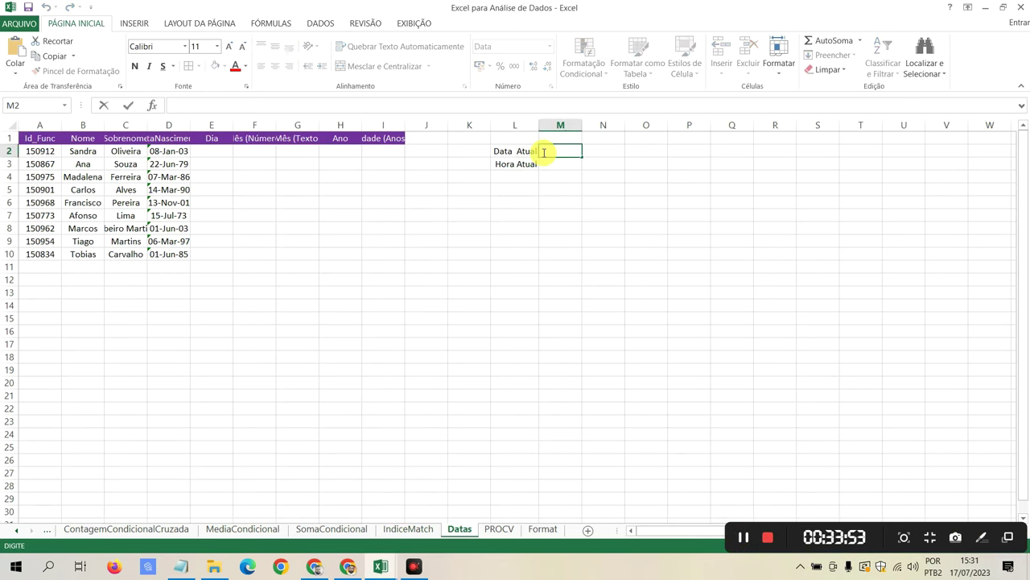
{"action": "type", "text": "="}
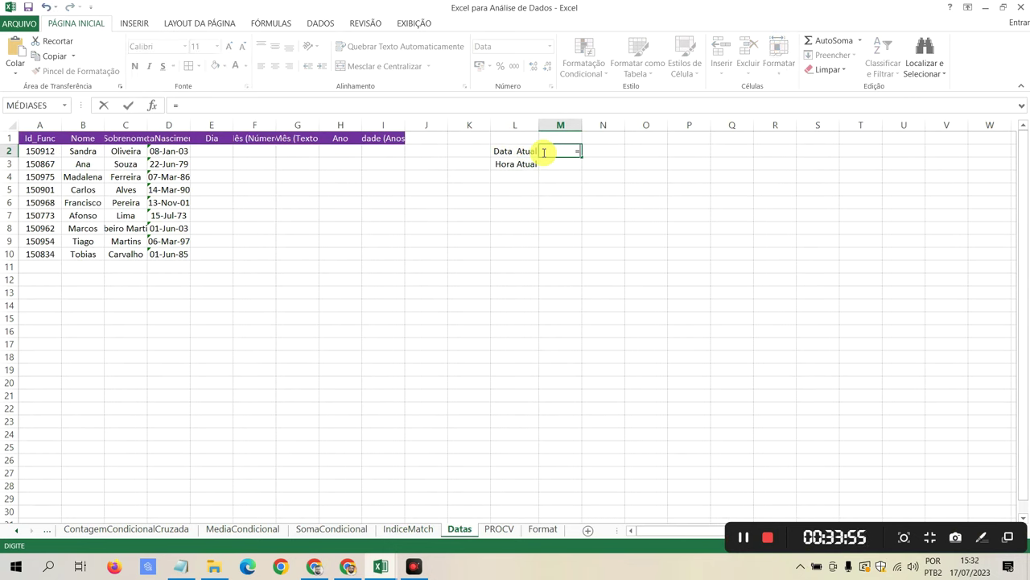
{"action": "type", "text": "hoje"}
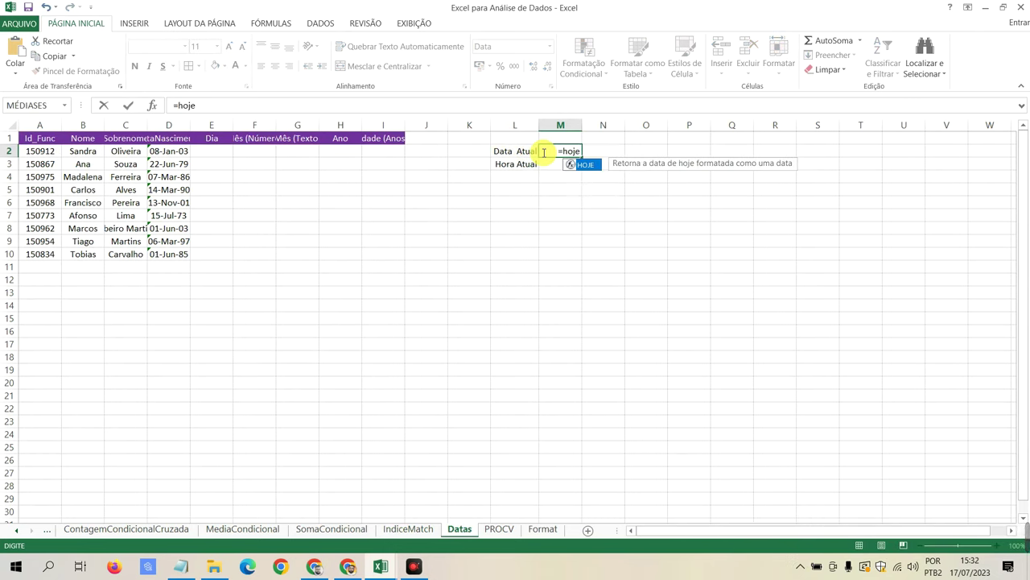
{"action": "key", "text": "Tab"}
{"action": "key", "text": "ctrl+Return"}
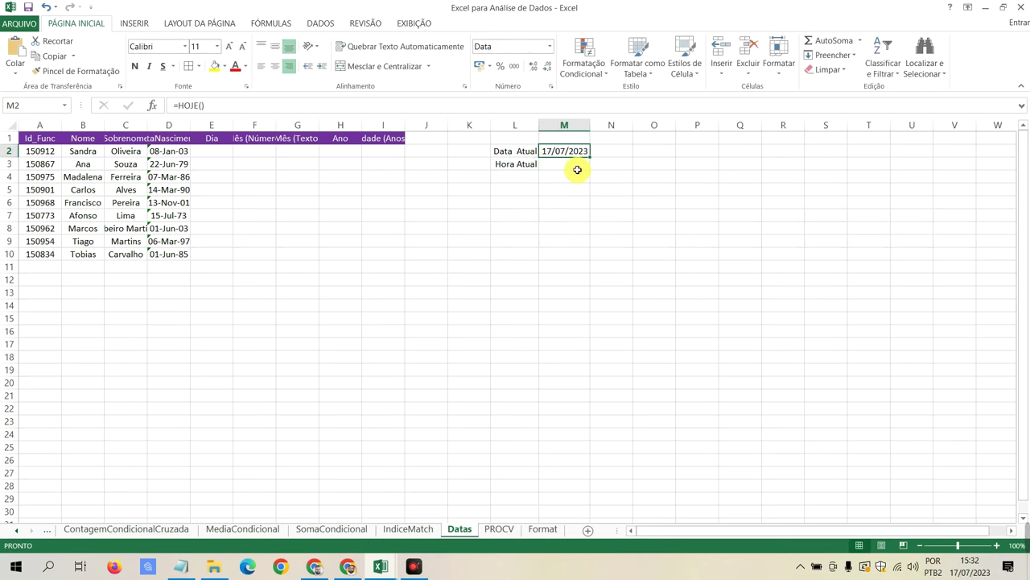
Step: Enter =AGORA() in M3 so Hora Atual shows 17/07/2023 15:32
{"action": "left_click", "coordinate": [573, 163]}
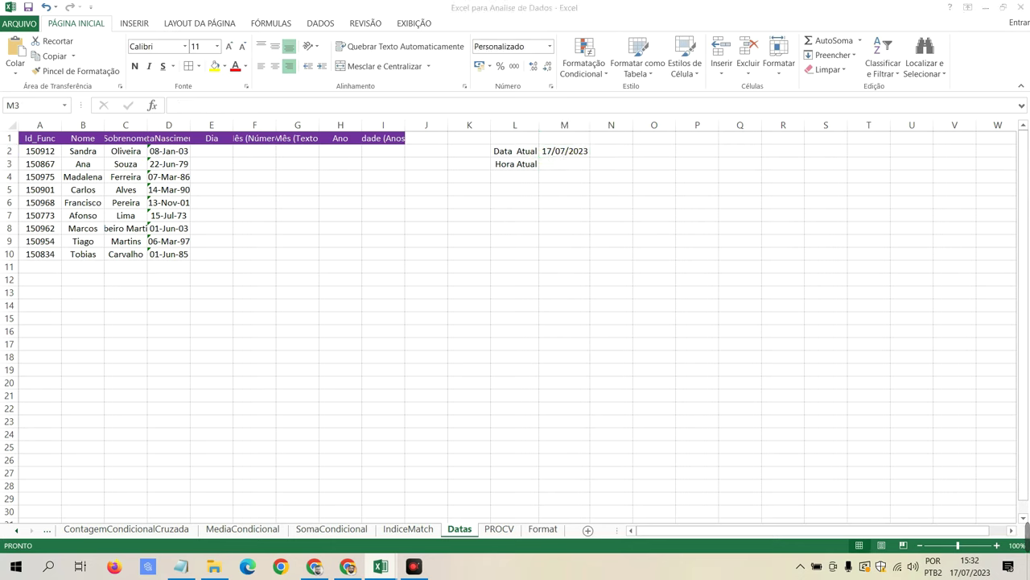
{"action": "left_click", "coordinate": [547, 163]}
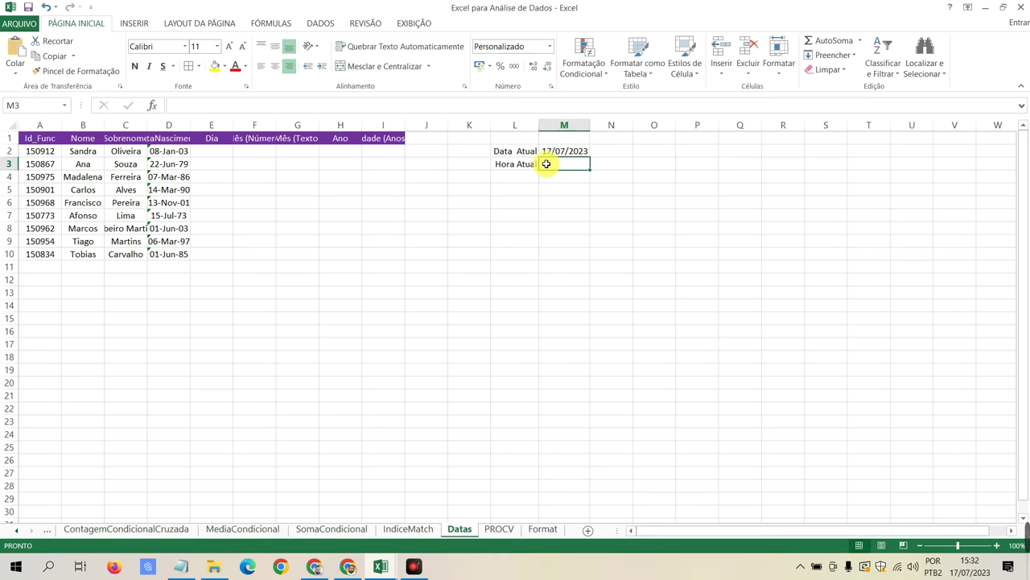
{"action": "type", "text": "=Agora"}
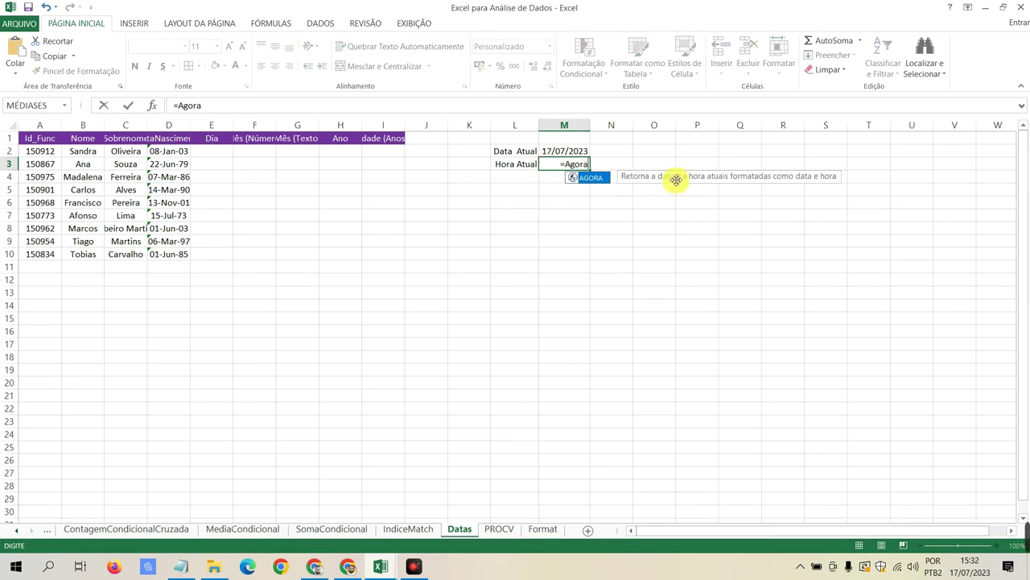
{"action": "key", "text": "Tab"}
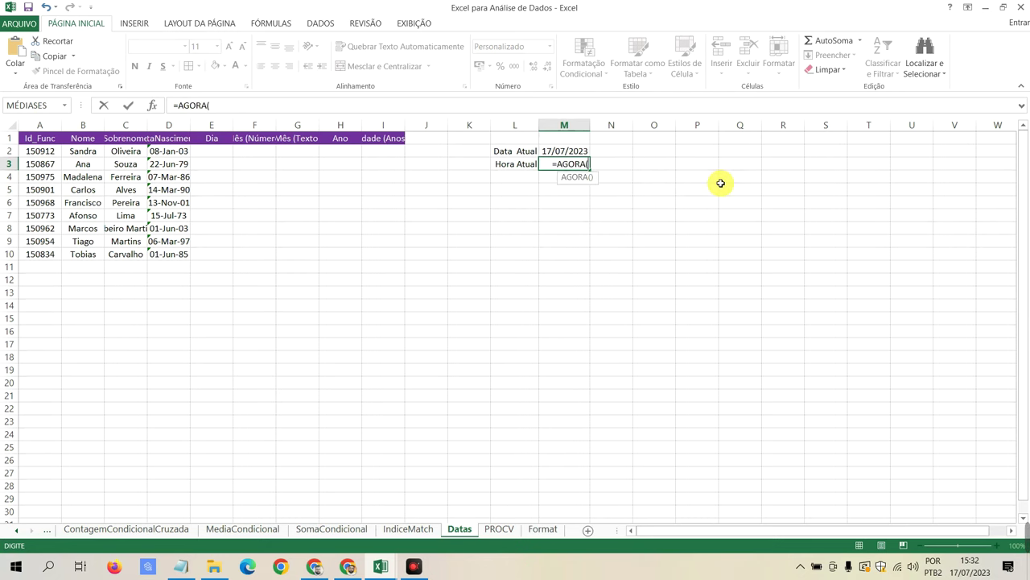
{"action": "key", "text": "Return"}
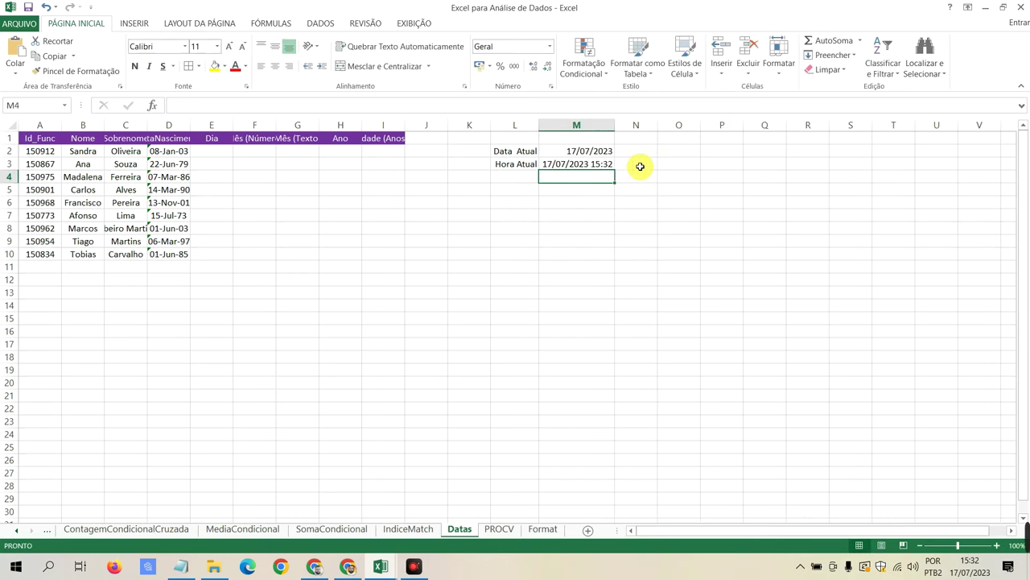
{"action": "left_click", "coordinate": [600, 164]}
{"action": "left_click", "coordinate": [562, 166]}
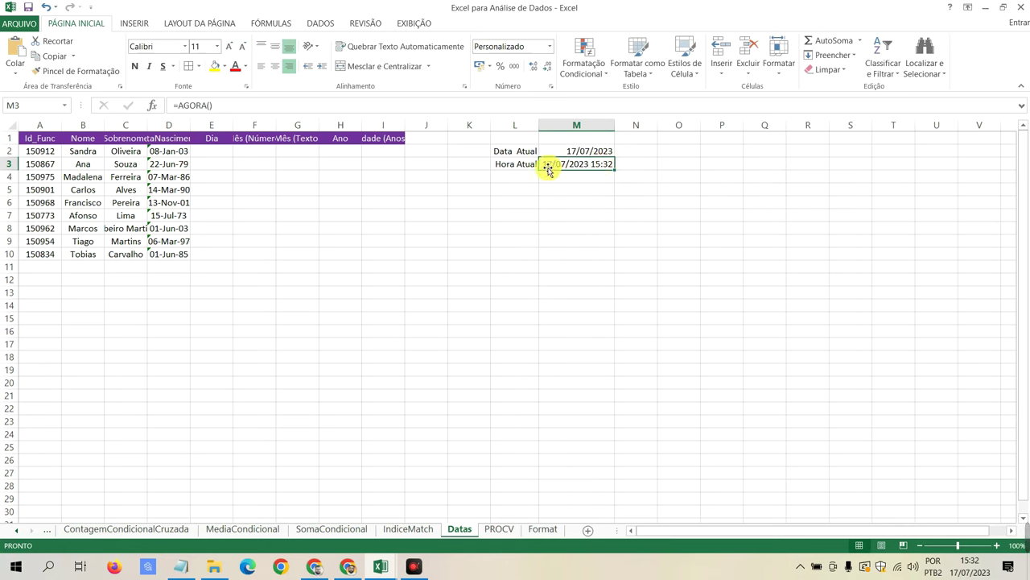
{"action": "left_click_drag", "start_coordinate": [545, 163], "coordinate": [574, 173]}
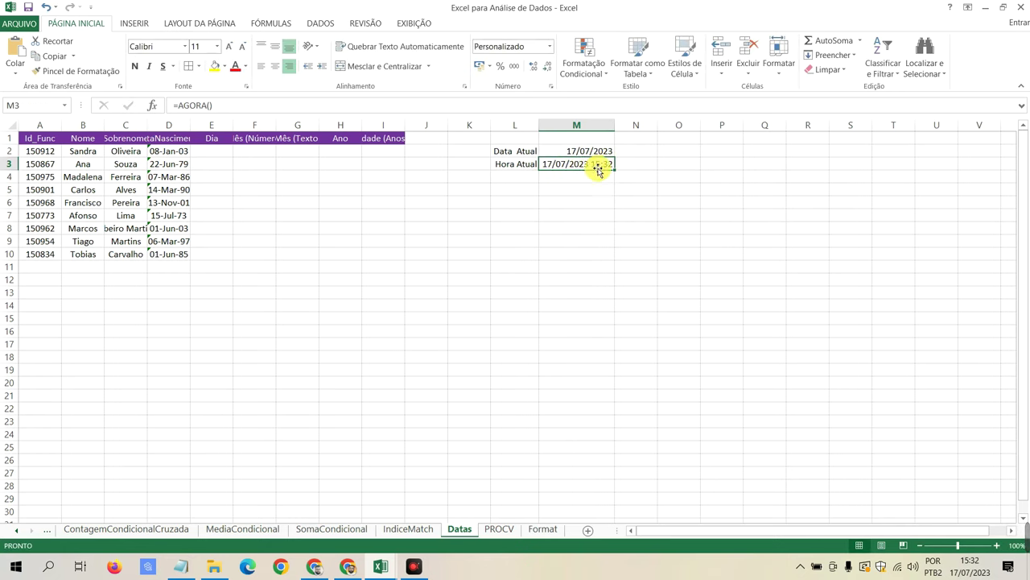
Step: AutoFit columns A–D, F, G and I to fit DataNascimento, Mês (Texto) and Idade (Anos)
{"action": "double_click", "coordinate": [190, 125]}
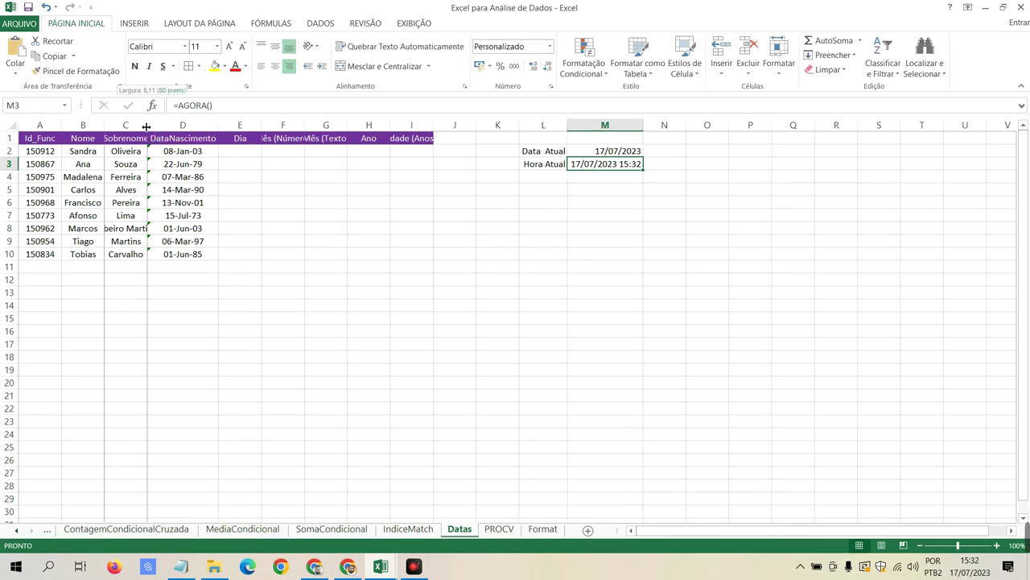
{"action": "double_click", "coordinate": [147, 125]}
{"action": "double_click", "coordinate": [105, 124]}
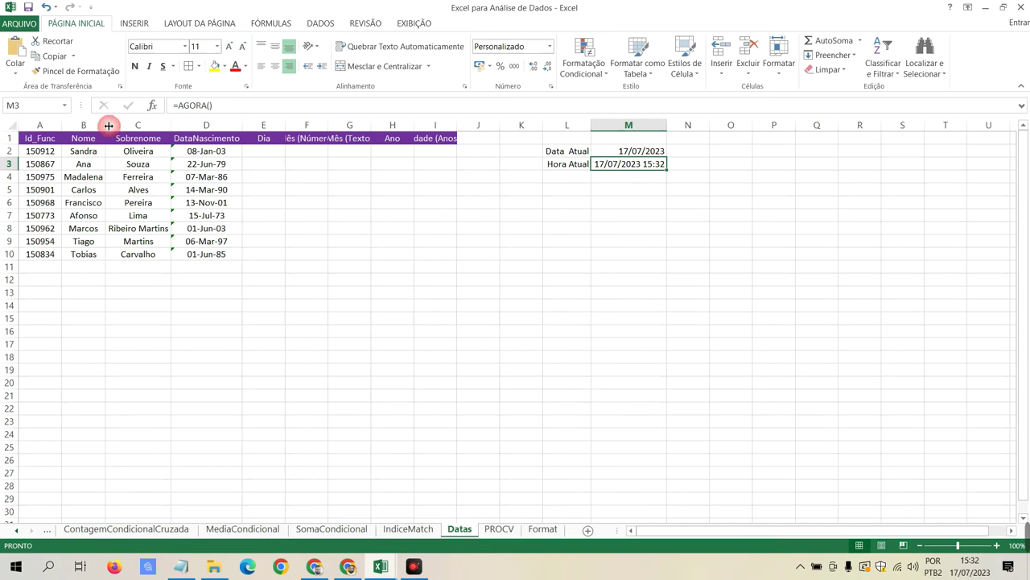
{"action": "double_click", "coordinate": [63, 125]}
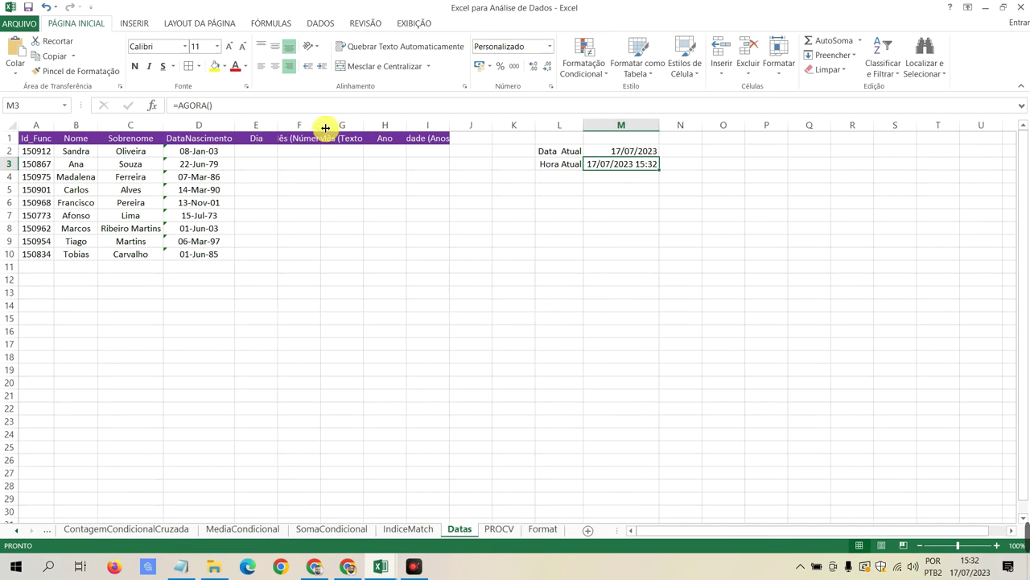
{"action": "double_click", "coordinate": [322, 126]}
{"action": "double_click", "coordinate": [381, 125]}
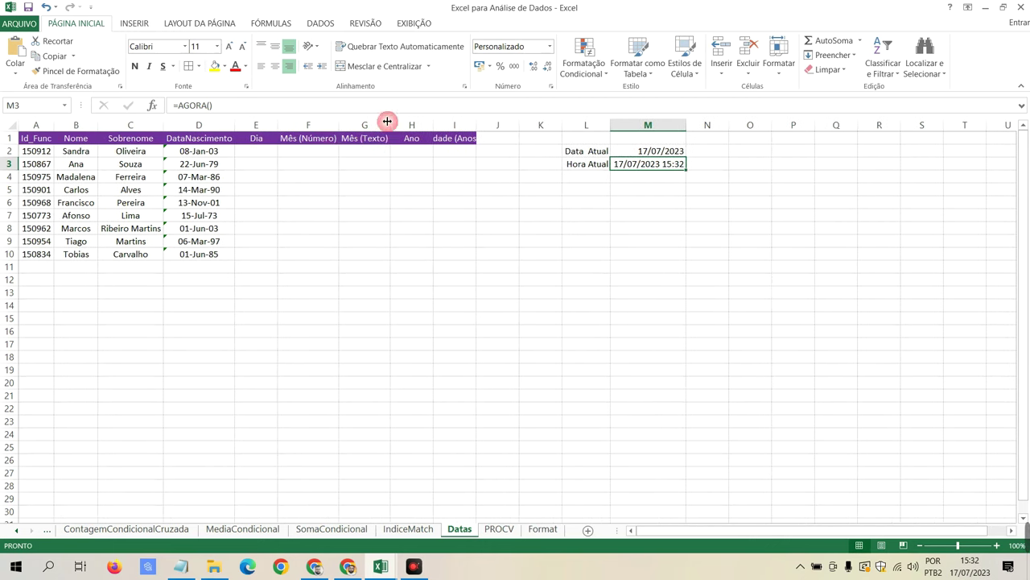
{"action": "double_click", "coordinate": [475, 124]}
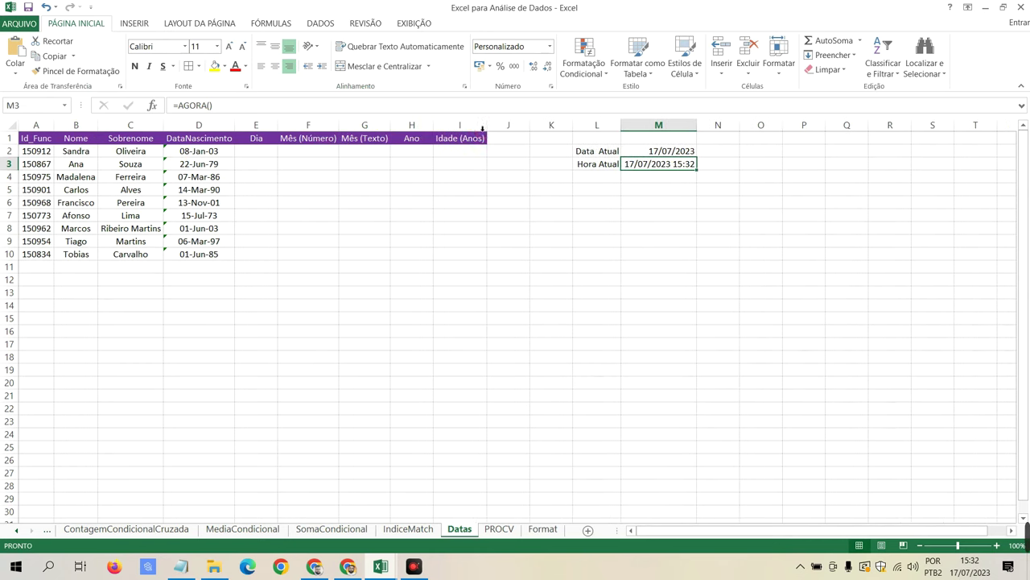
{"action": "mouse_move", "coordinate": [475, 150]}
{"action": "left_mouse_down"}
{"action": "mouse_move", "coordinate": [452, 186]}
{"action": "mouse_move", "coordinate": [444, 246]}
{"action": "mouse_move", "coordinate": [455, 256]}
{"action": "left_mouse_up"}
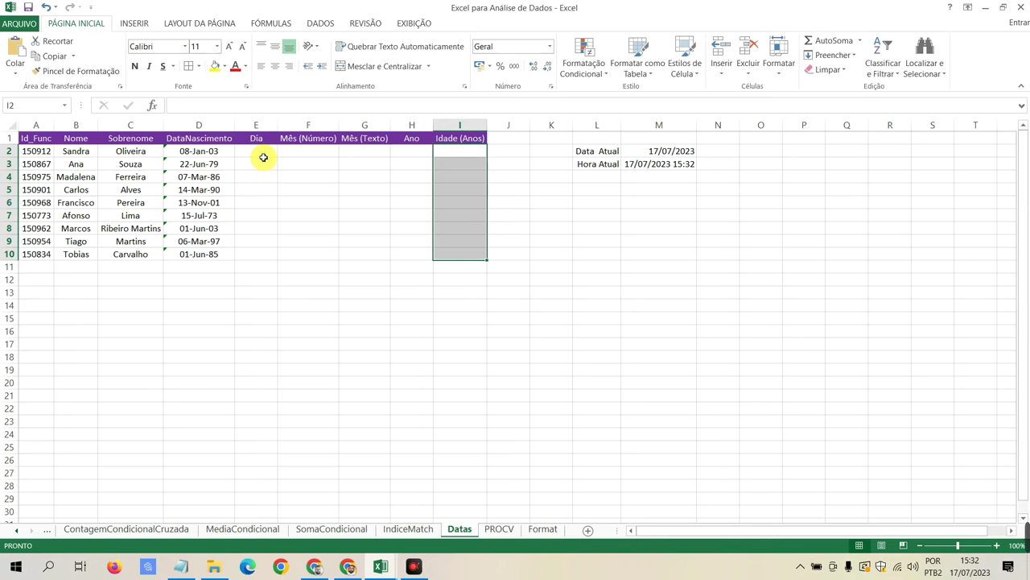
{"action": "left_click", "coordinate": [263, 155]}
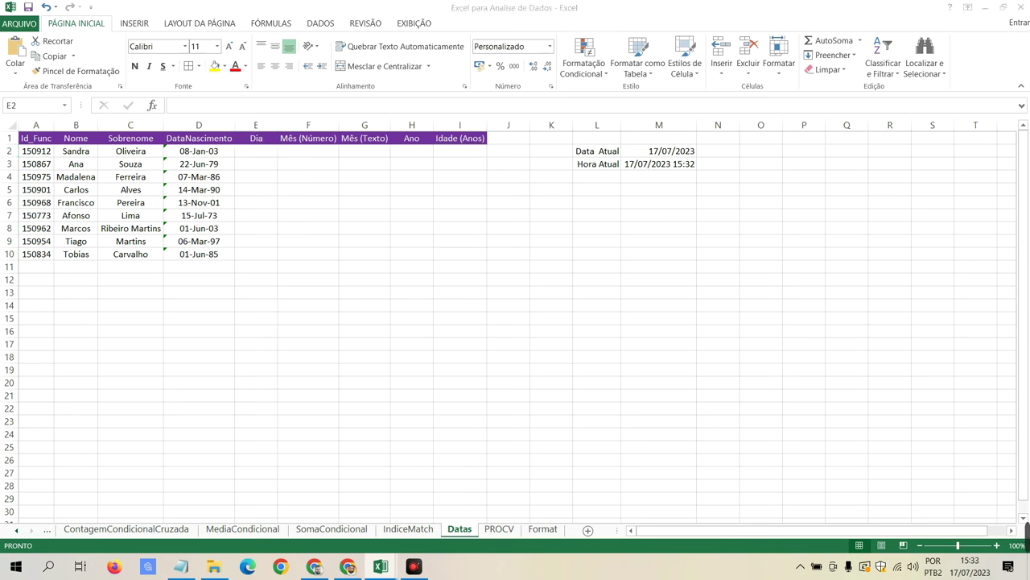
Step: Enter =DIA(D2) in E2 to get the first employee's birth day
{"action": "left_click", "coordinate": [263, 149]}
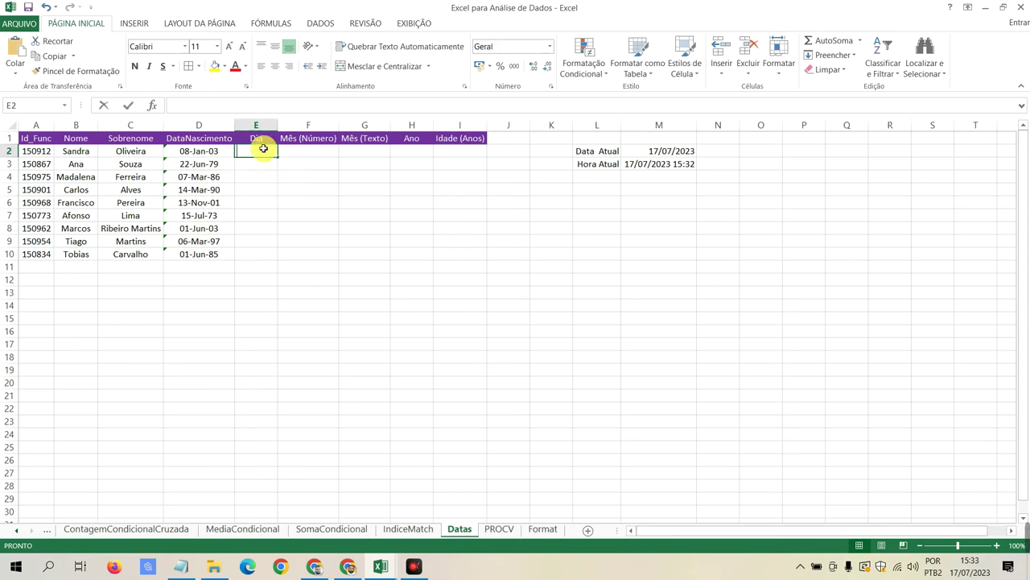
{"action": "type", "text": "=dia"}
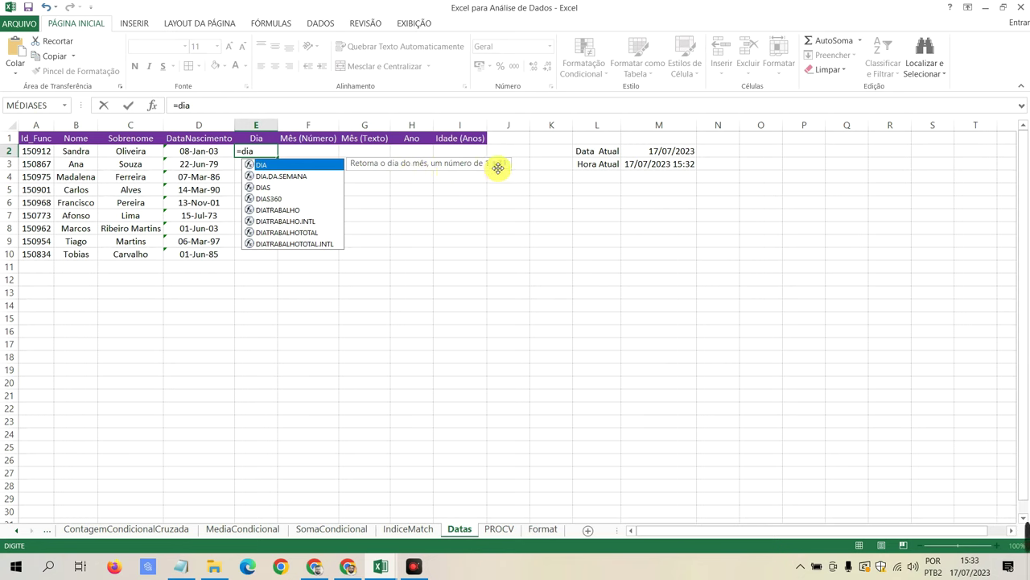
{"action": "key", "text": "Tab"}
{"action": "left_click", "coordinate": [206, 154]}
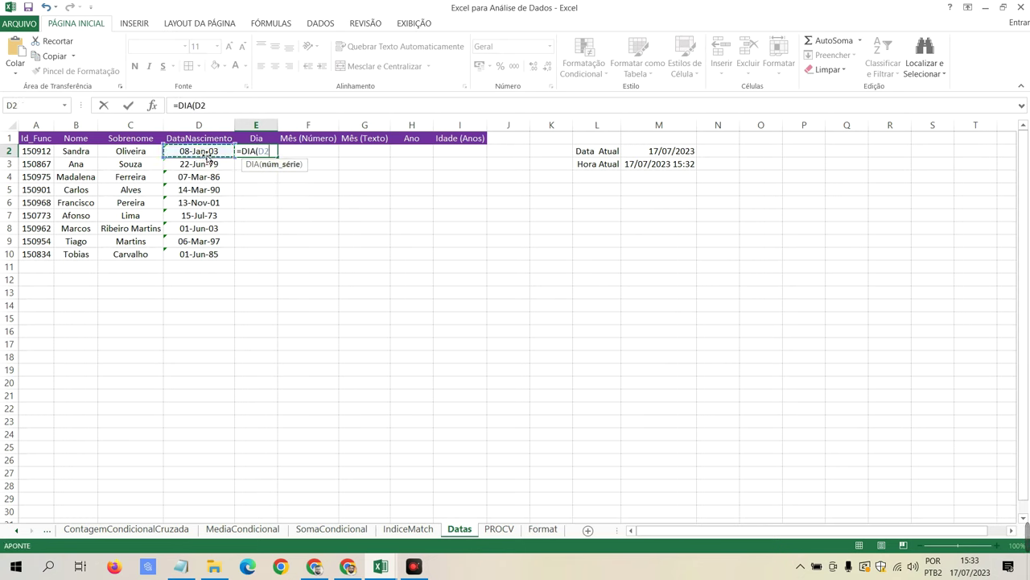
{"action": "key", "text": "Return"}
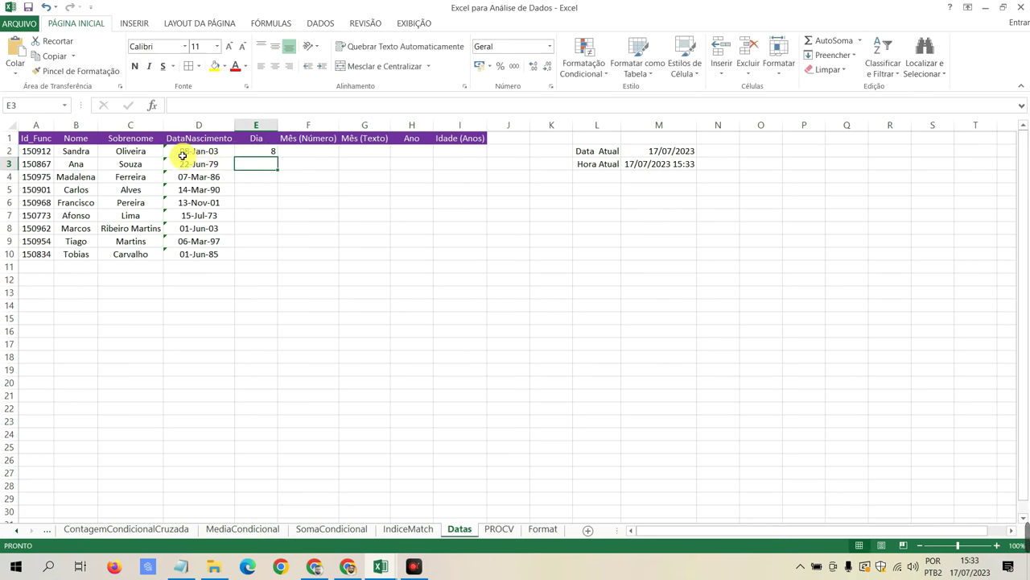
Step: Copy the DIA formula down to E10 and check each filled day value
{"action": "left_click", "coordinate": [183, 153]}
{"action": "left_click", "coordinate": [268, 154]}
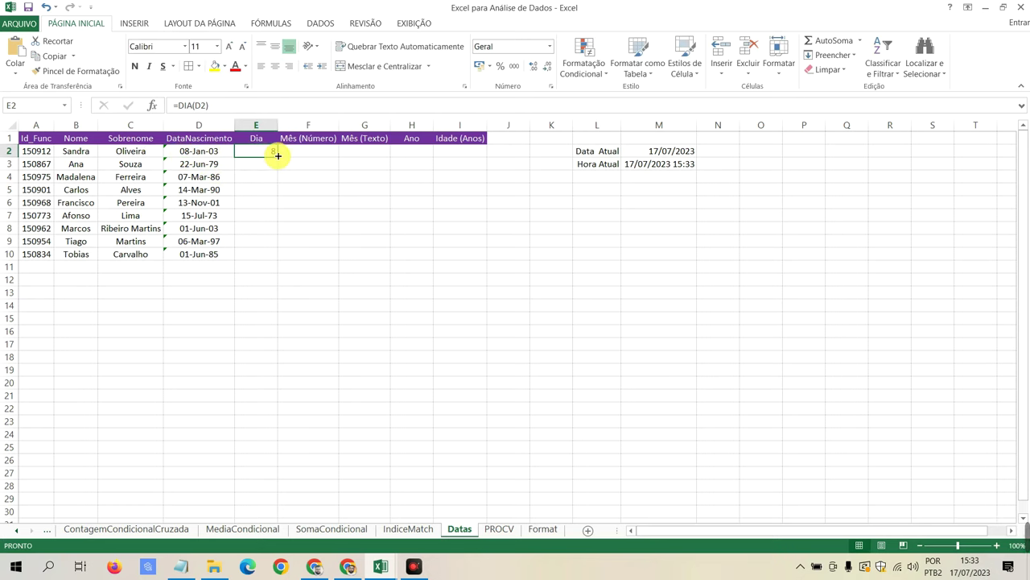
{"action": "double_click", "coordinate": [278, 156]}
{"action": "left_click", "coordinate": [266, 177]}
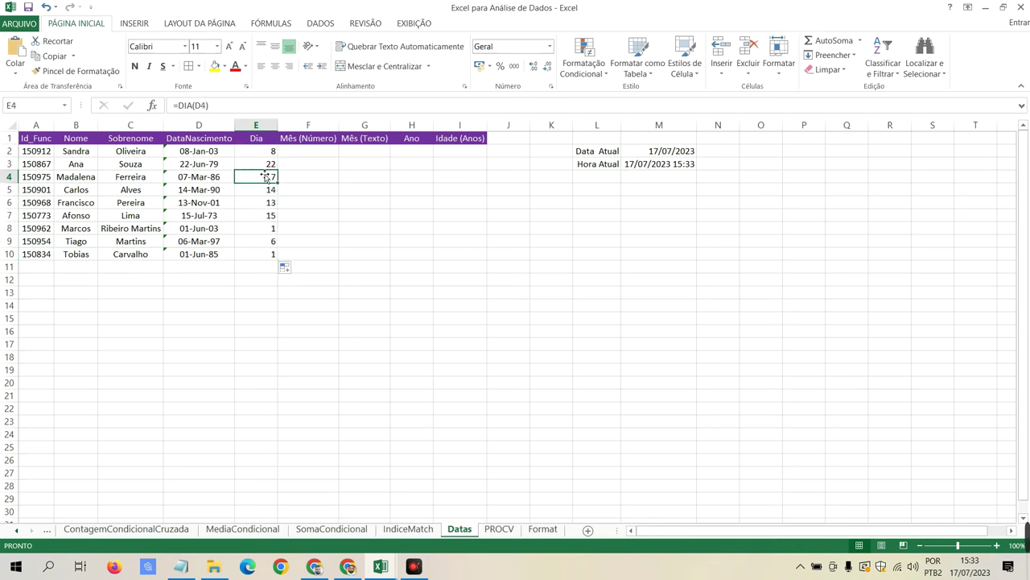
{"action": "left_click", "coordinate": [266, 189]}
{"action": "left_click", "coordinate": [265, 202]}
{"action": "left_click", "coordinate": [266, 215]}
{"action": "left_click", "coordinate": [265, 228]}
{"action": "left_click", "coordinate": [265, 239]}
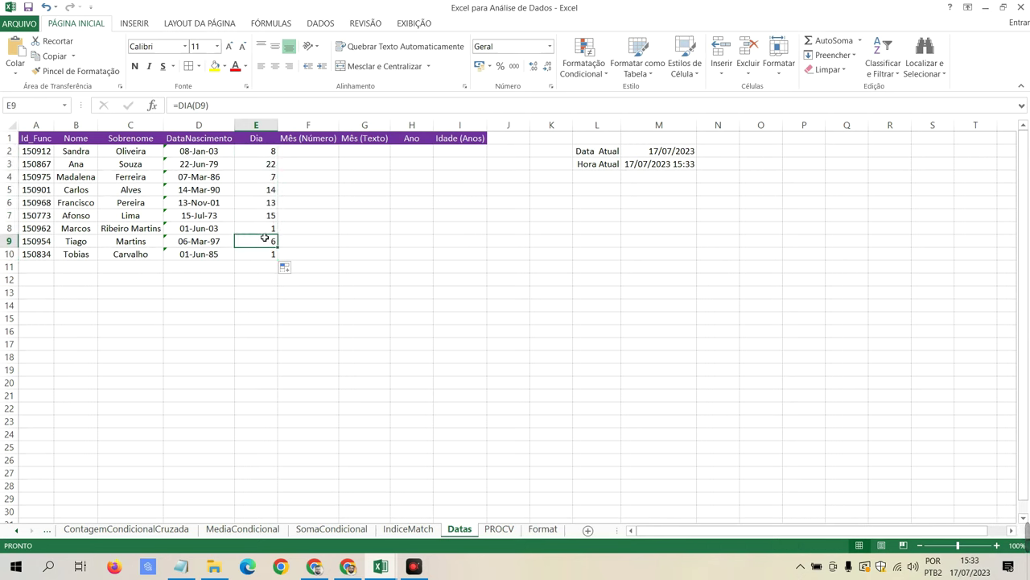
{"action": "left_click", "coordinate": [265, 252]}
{"action": "left_click", "coordinate": [299, 154]}
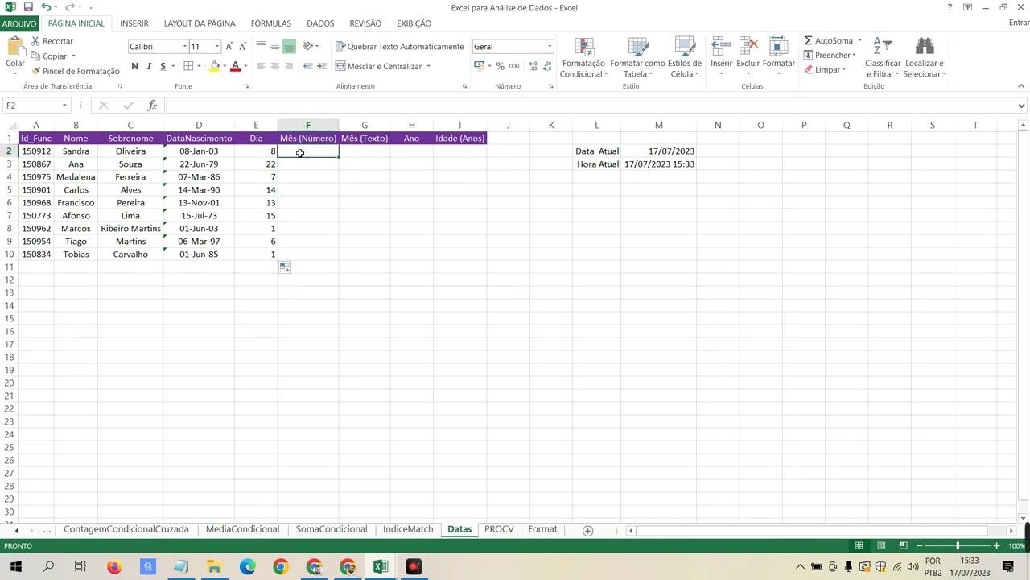
Step: Enter =MÊS(D2) in F2 and drag it down to F10
{"action": "left_click", "coordinate": [299, 153]}
{"action": "type", "text": "=m"}
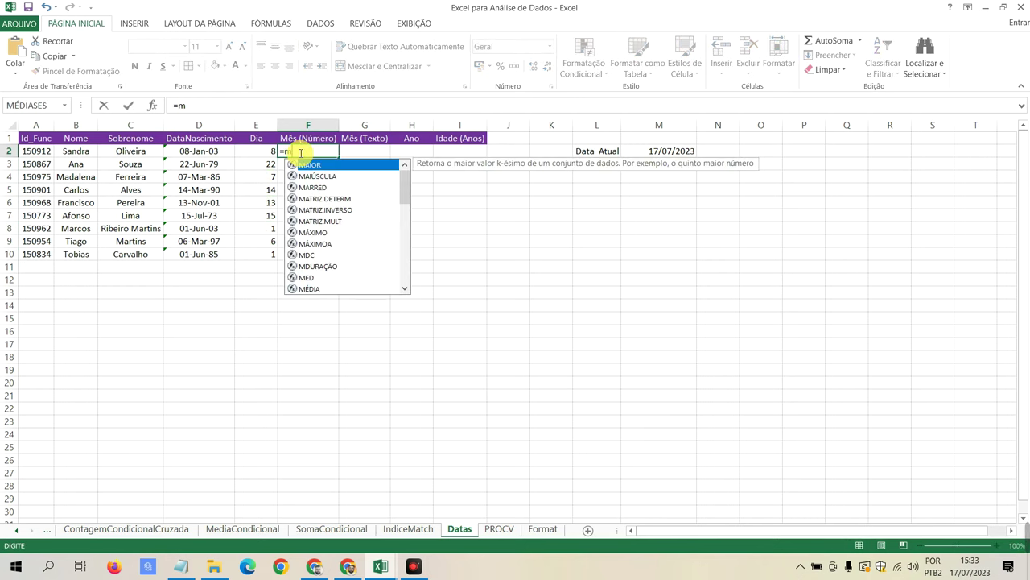
{"action": "type", "text": "ê("}
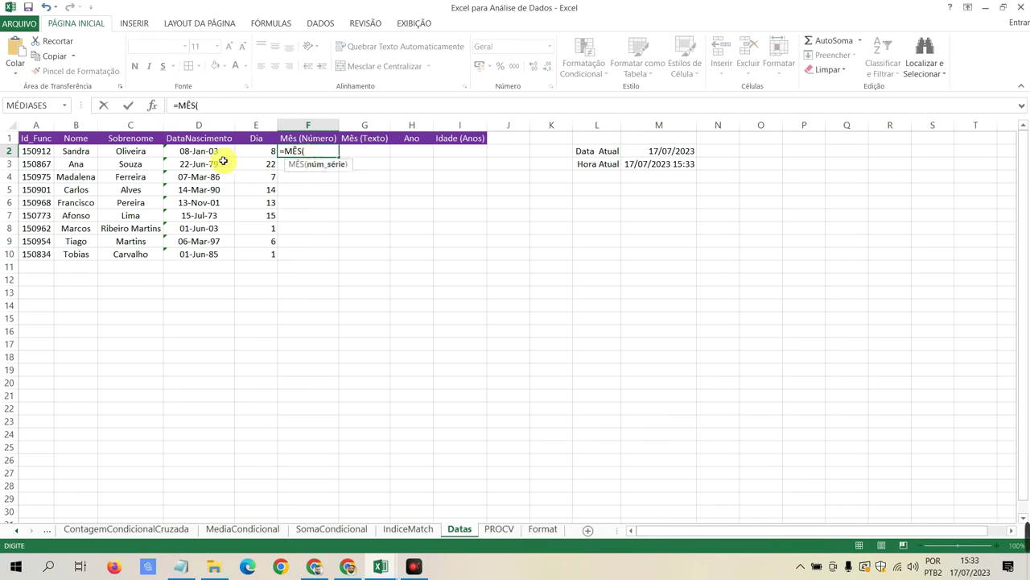
{"action": "left_click", "coordinate": [213, 152]}
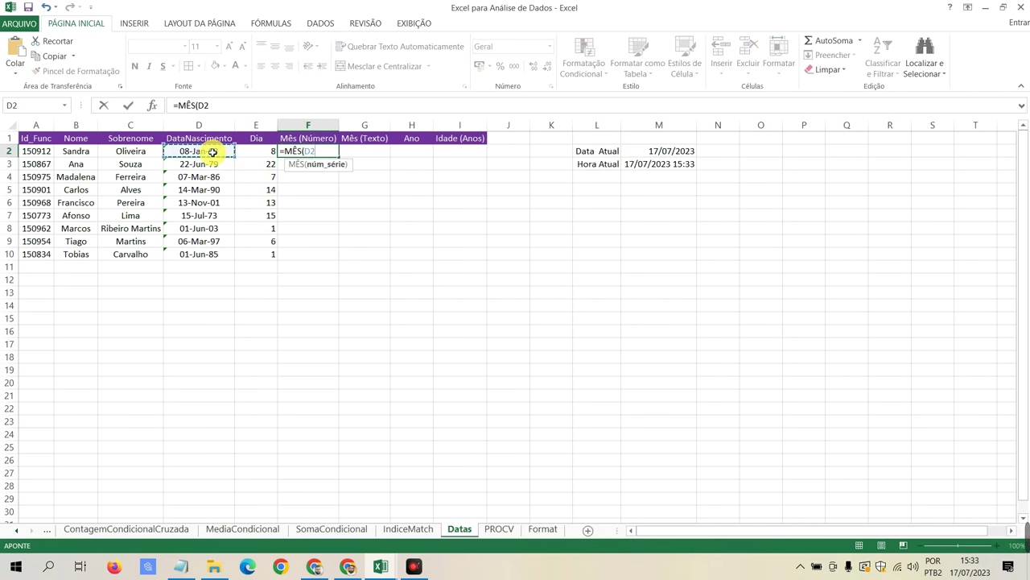
{"action": "type", "text": ")"}
{"action": "key", "text": "Return"}
{"action": "left_click", "coordinate": [322, 153]}
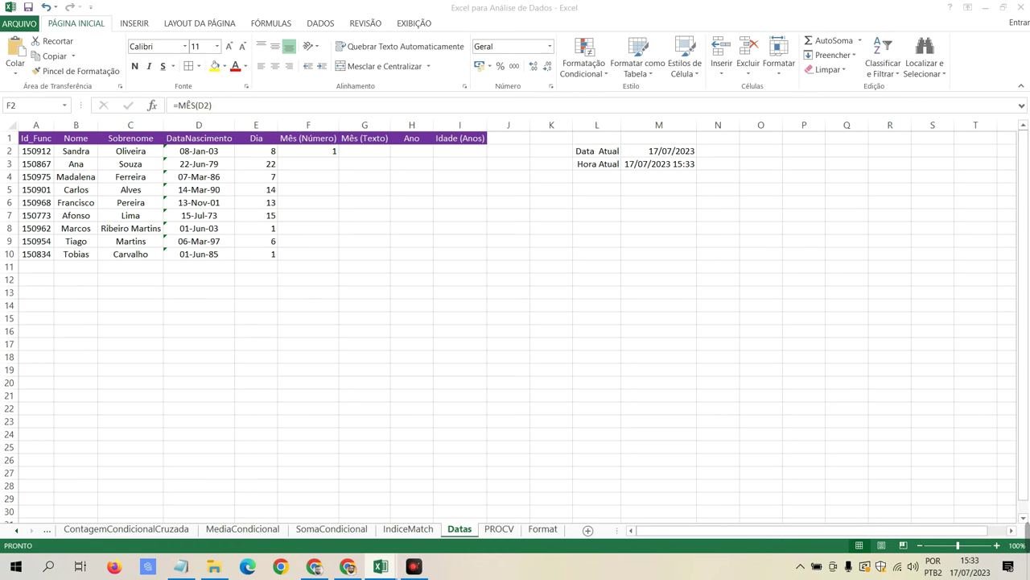
{"action": "left_click", "coordinate": [312, 154]}
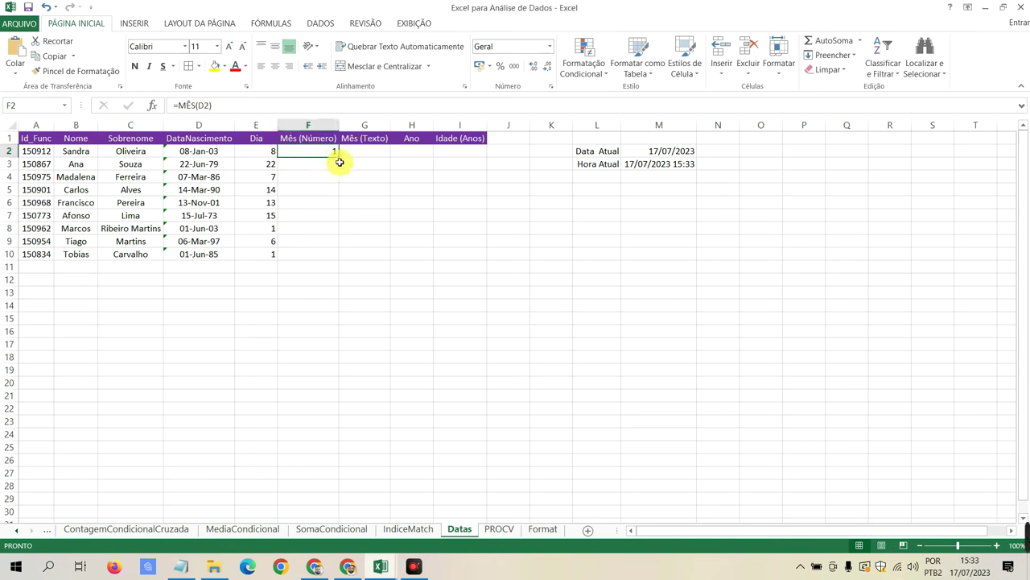
{"action": "left_click_drag", "start_coordinate": [340, 159], "coordinate": [323, 256]}
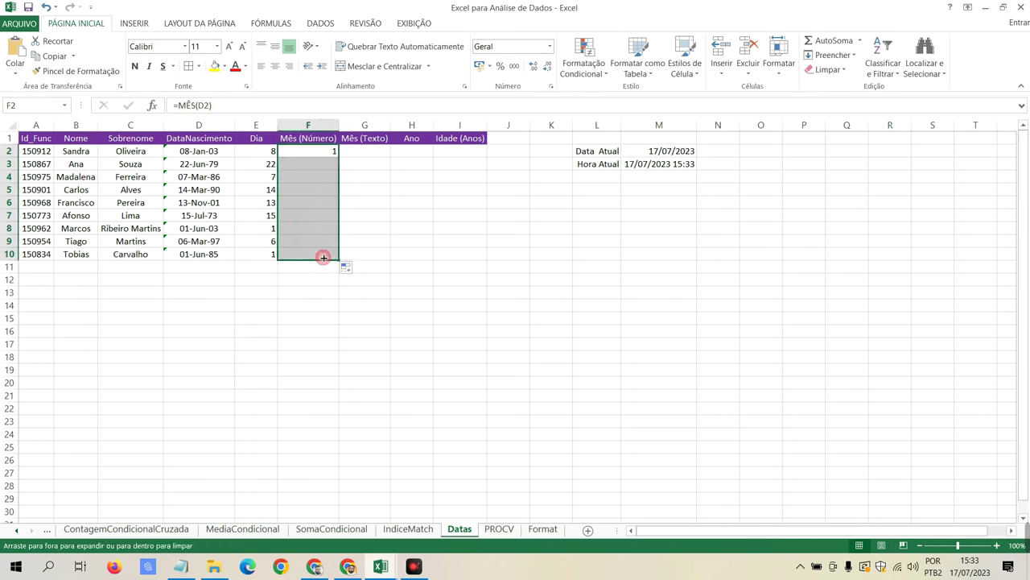
{"action": "left_click", "coordinate": [363, 151]}
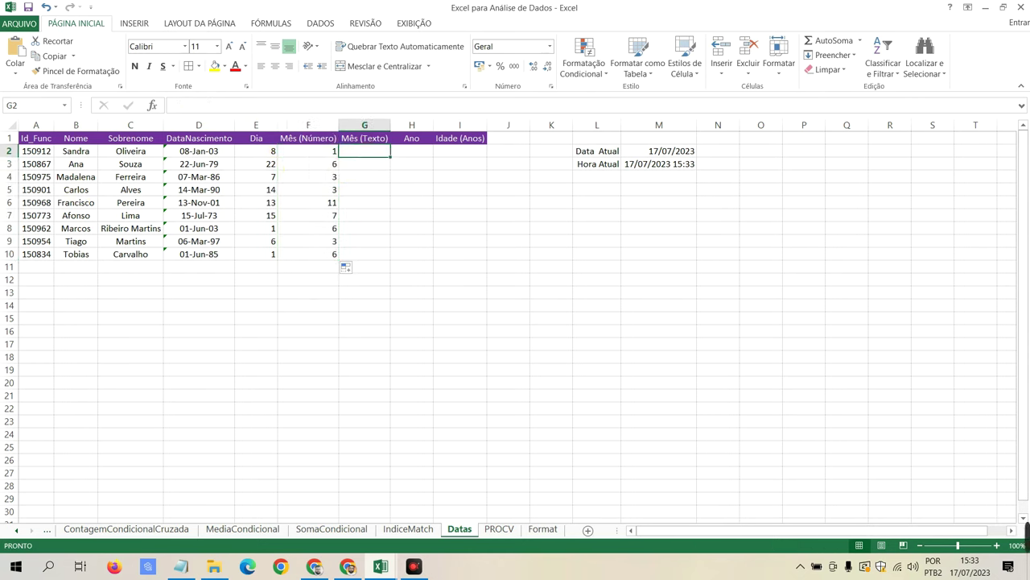
Step: Enter =TEXTO(D2;"Mmmm") in G2 to show the birth month name
{"action": "left_click", "coordinate": [357, 156]}
{"action": "type", "text": "="}
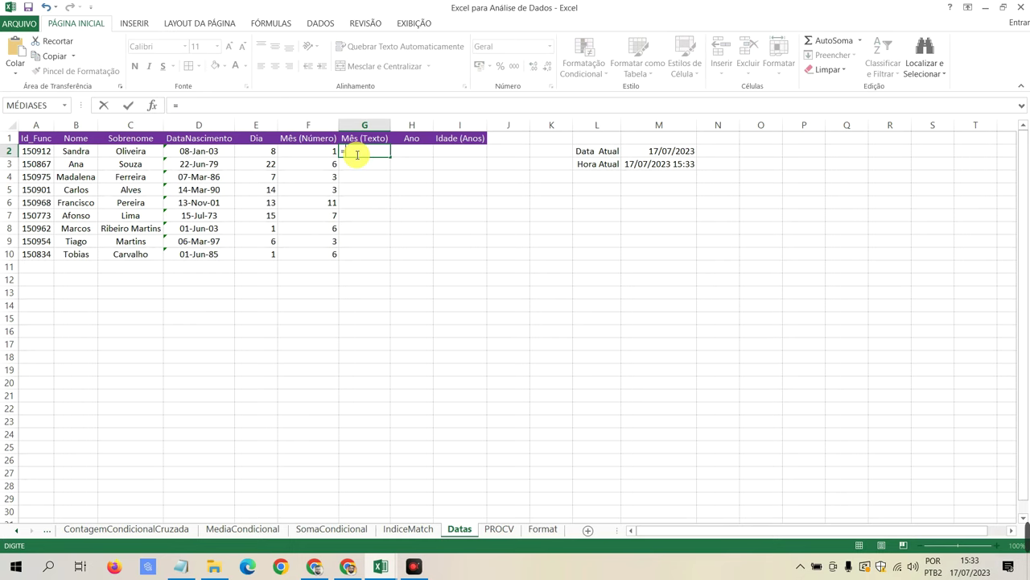
{"action": "type", "text": "m"}
{"action": "key", "text": "BackSpace"}
{"action": "type", "text": "TEXT"}
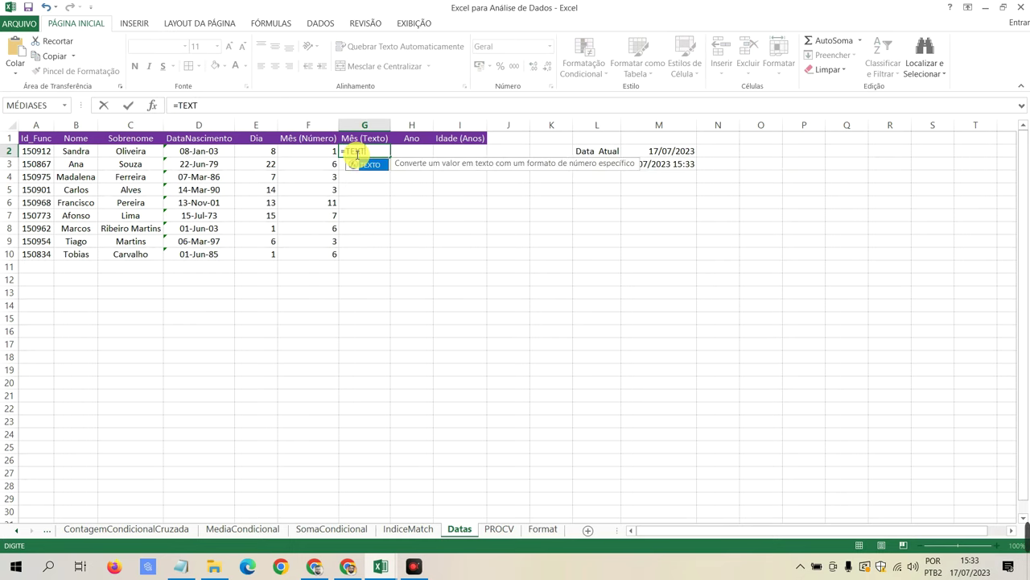
{"action": "key", "text": "Tab"}
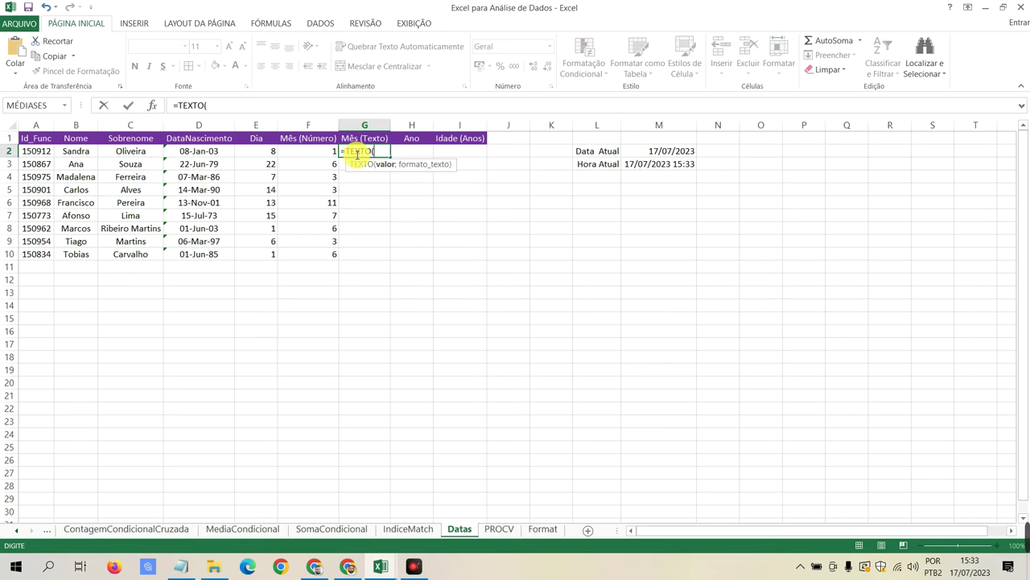
{"action": "left_click", "coordinate": [207, 151]}
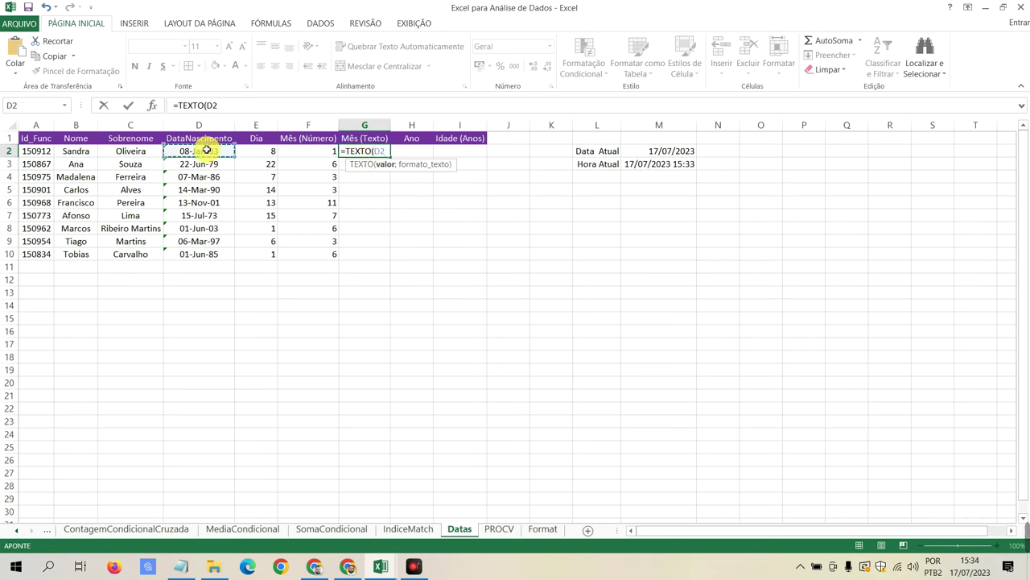
{"action": "type", "text": ";\"mmmm"}
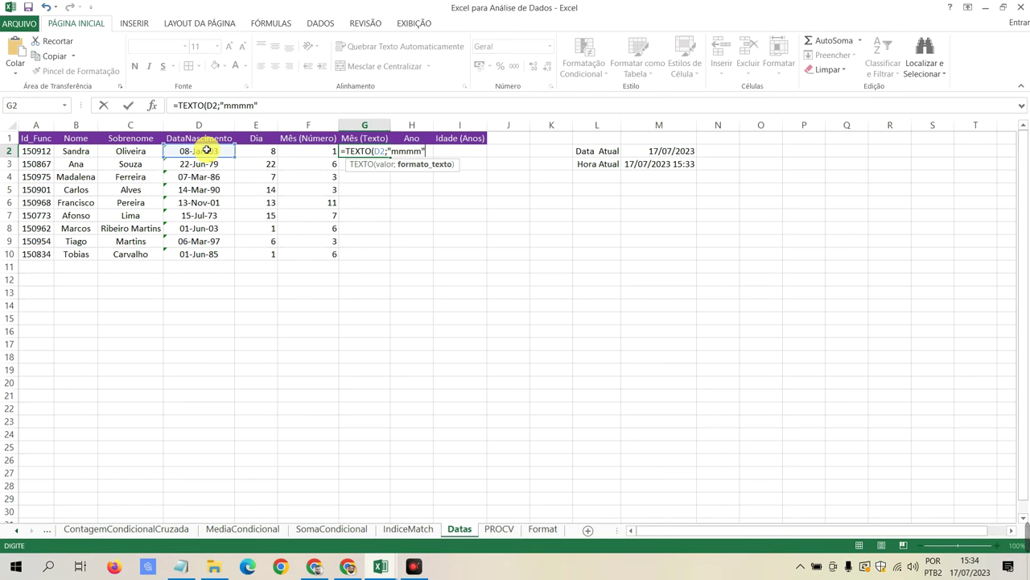
{"action": "key", "text": "Return"}
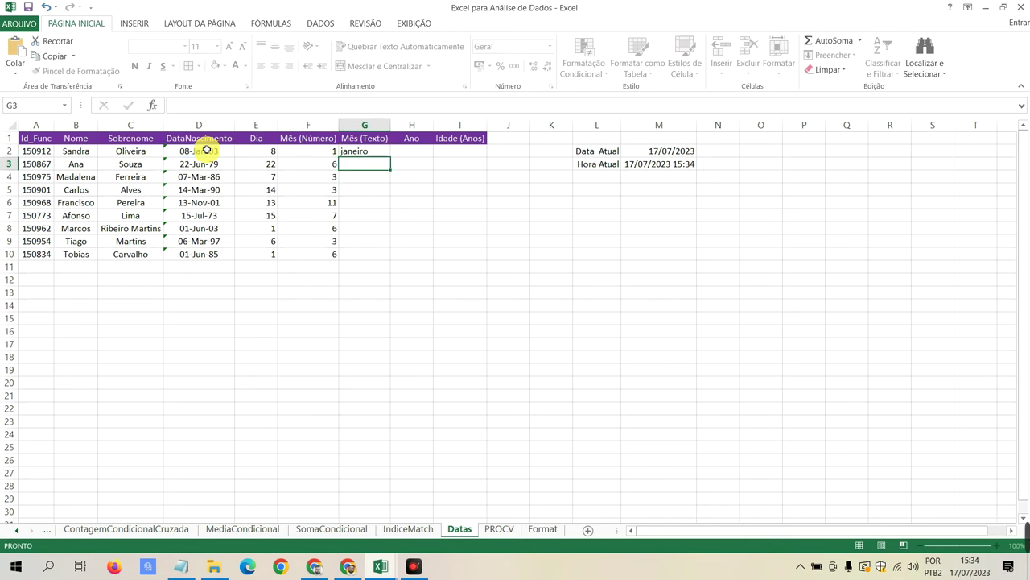
{"action": "left_click", "coordinate": [361, 150]}
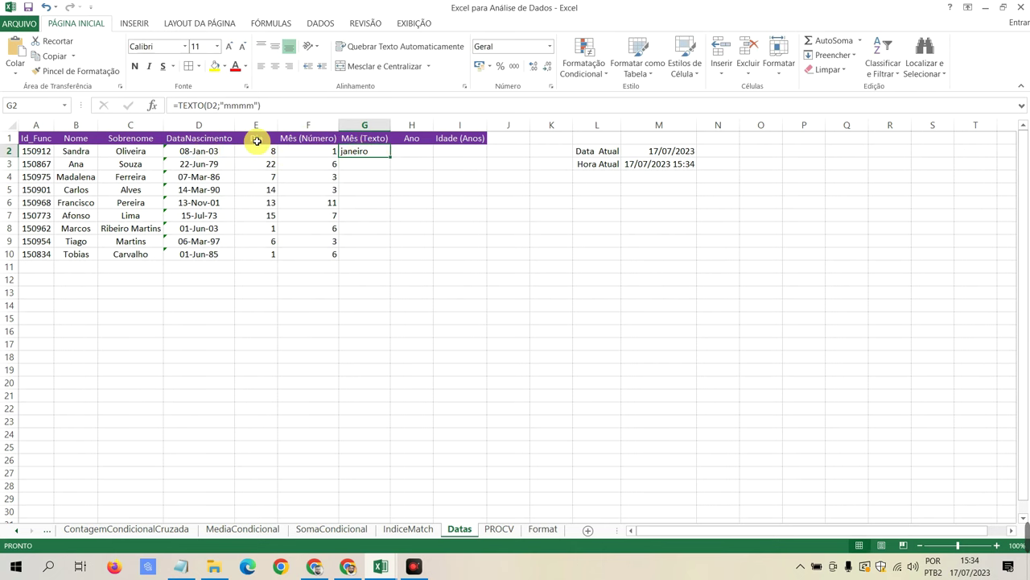
{"action": "left_click", "coordinate": [231, 108]}
{"action": "type", "text": "M"}
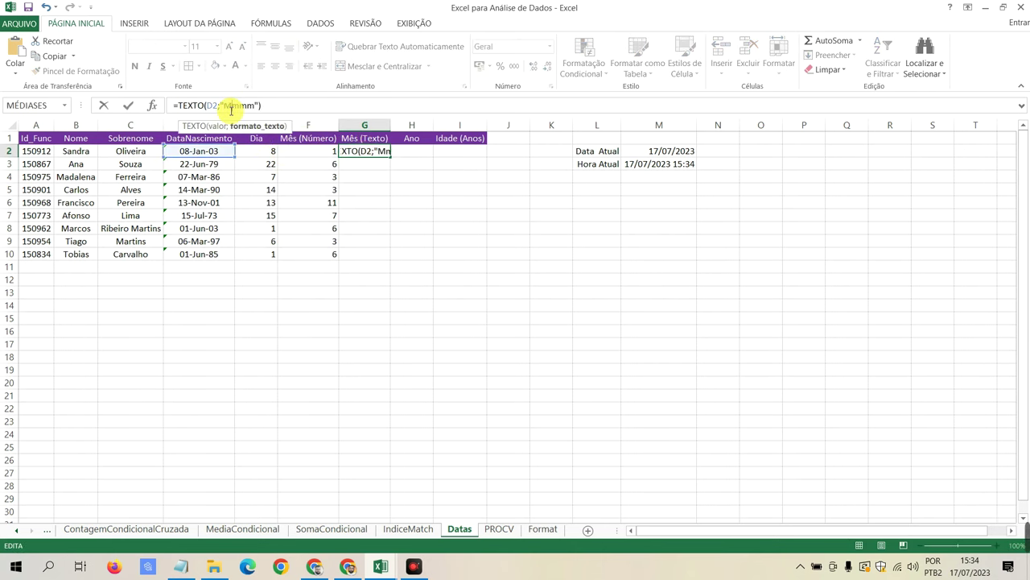
{"action": "key", "text": "Return"}
Step: Fill the month-name formula down to G10 and check each copied row
{"action": "left_click", "coordinate": [366, 151]}
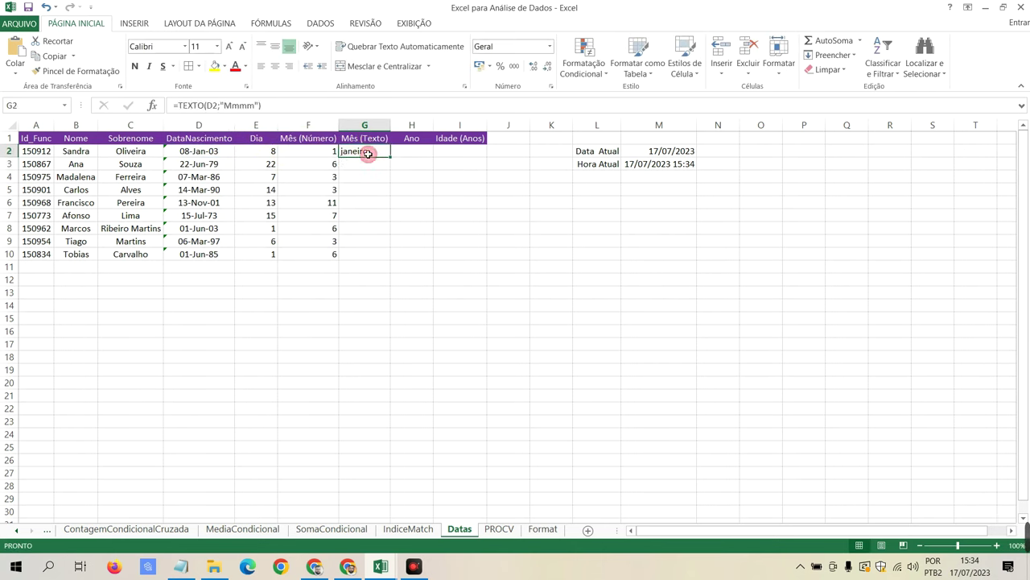
{"action": "double_click", "coordinate": [390, 157]}
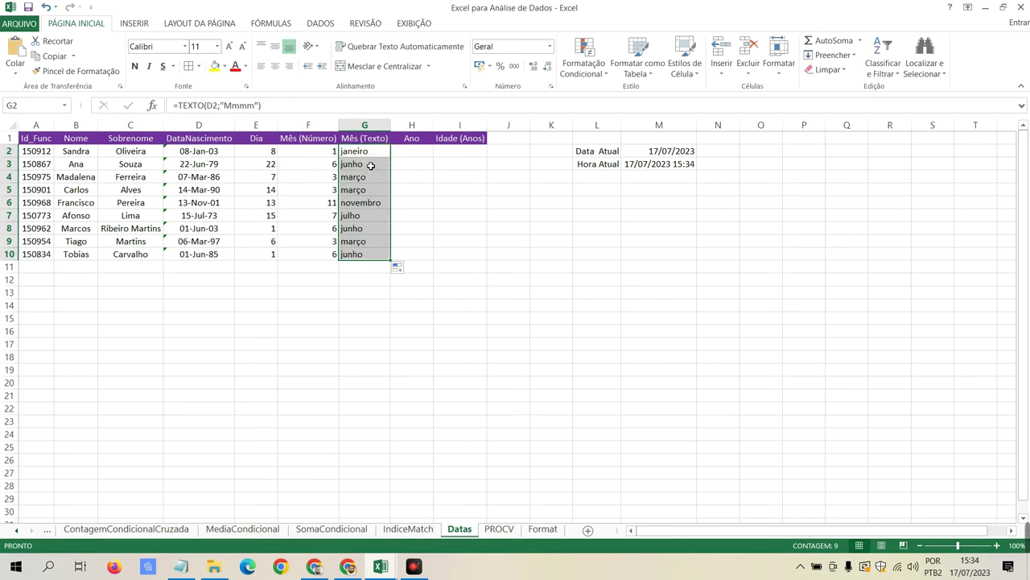
{"action": "left_click", "coordinate": [367, 165]}
{"action": "left_click", "coordinate": [364, 190]}
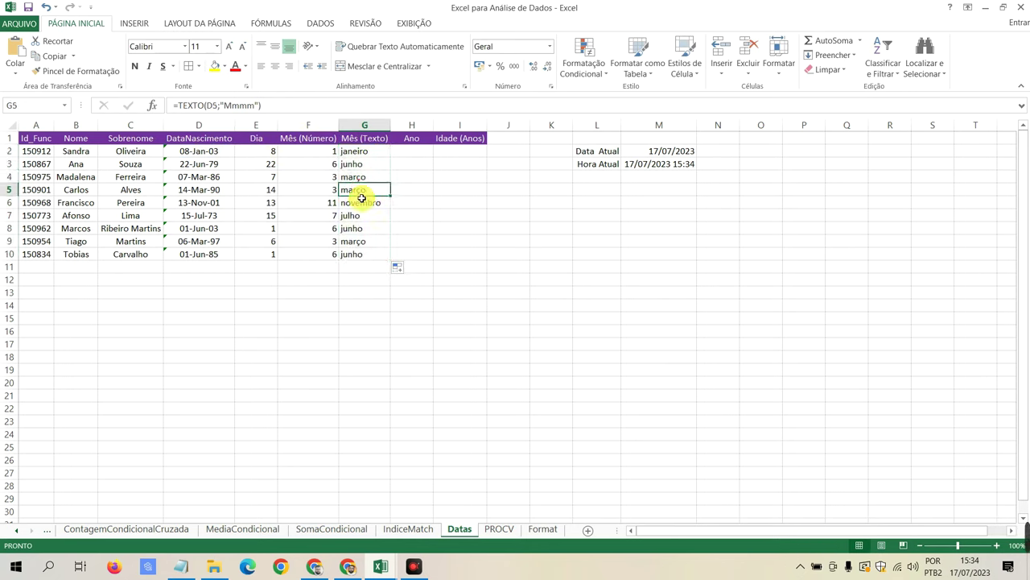
{"action": "left_click", "coordinate": [365, 179]}
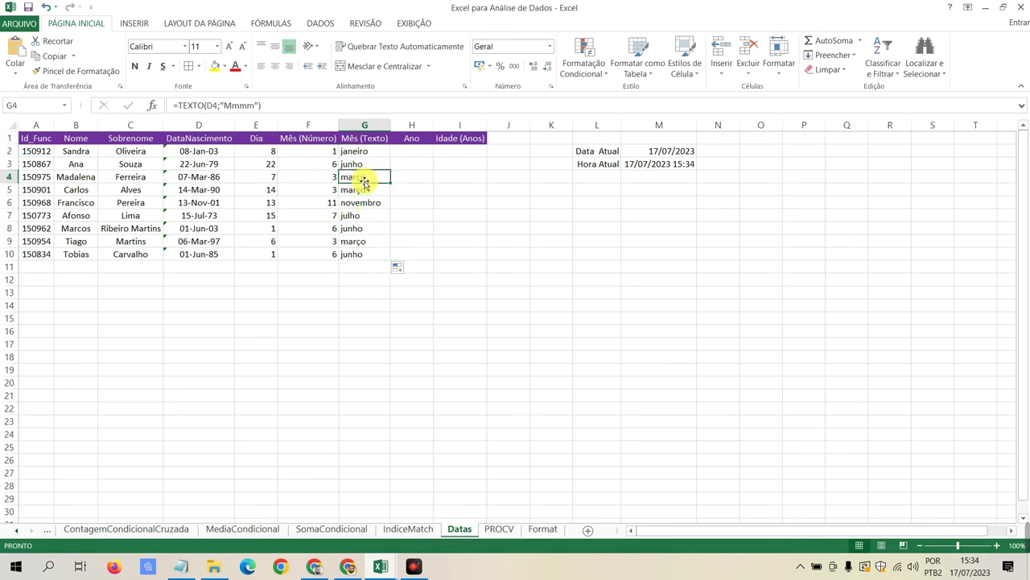
{"action": "left_click", "coordinate": [365, 191]}
{"action": "left_click", "coordinate": [363, 203]}
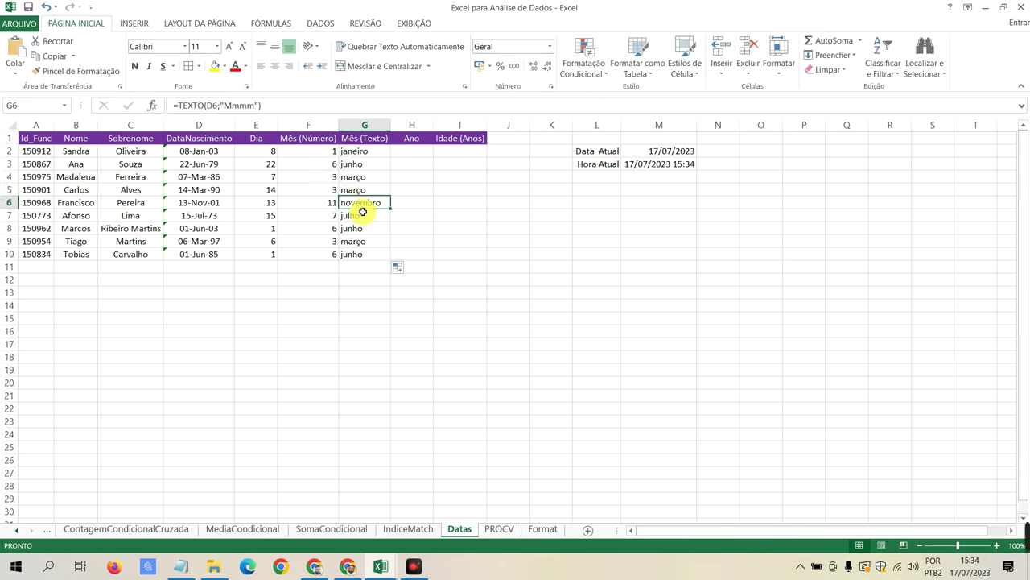
{"action": "left_click", "coordinate": [361, 216]}
{"action": "left_click", "coordinate": [364, 228]}
{"action": "left_click", "coordinate": [362, 241]}
{"action": "left_click", "coordinate": [362, 254]}
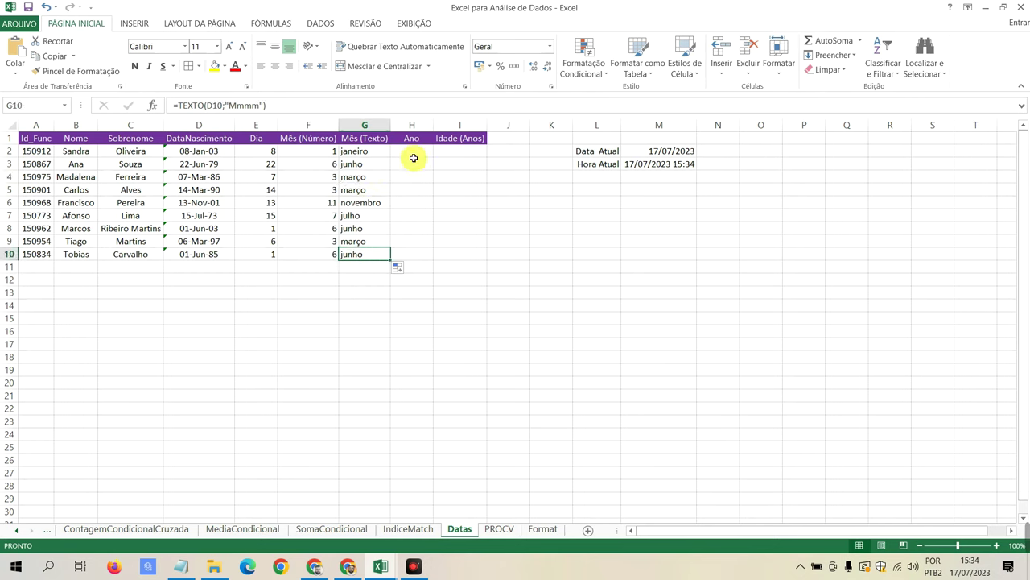
{"action": "left_click", "coordinate": [414, 157]}
Step: Enter =ANO(D2) in H2 and fill it to H10, giving years 2003 through 1985
{"action": "type", "text": "="}
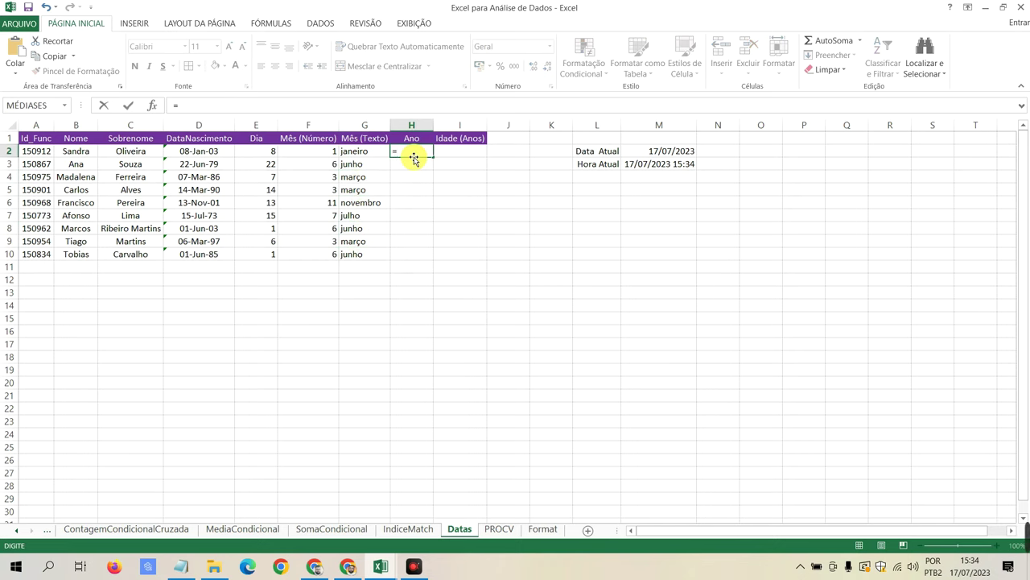
{"action": "type", "text": "AN"}
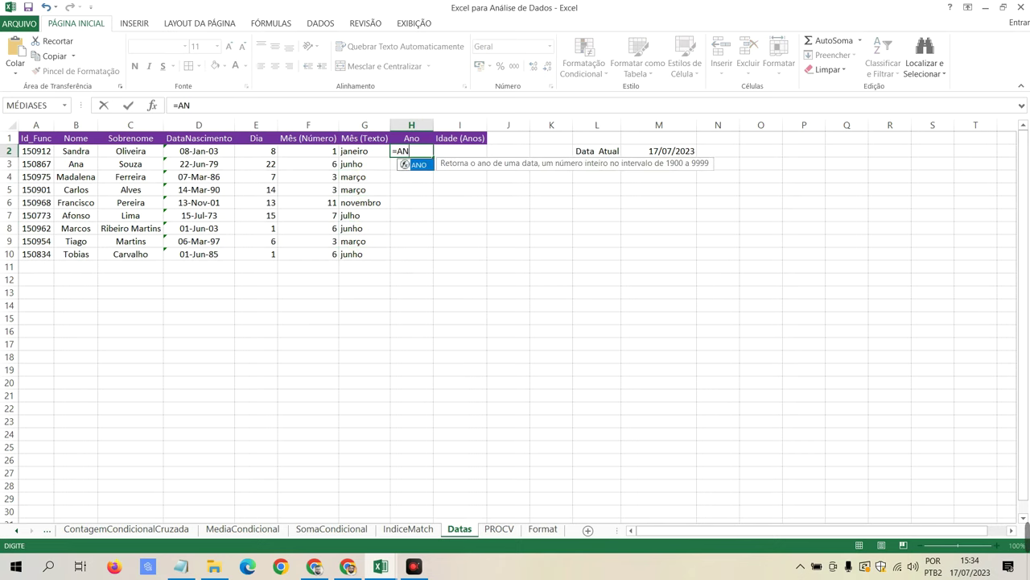
{"action": "type", "text": "O("}
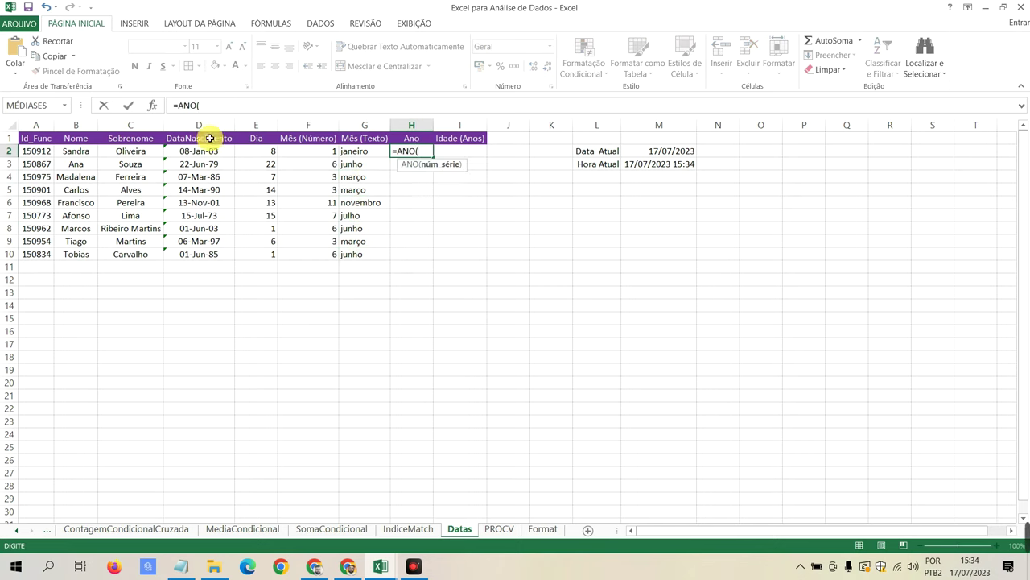
{"action": "left_click", "coordinate": [207, 152]}
{"action": "key", "text": "Return"}
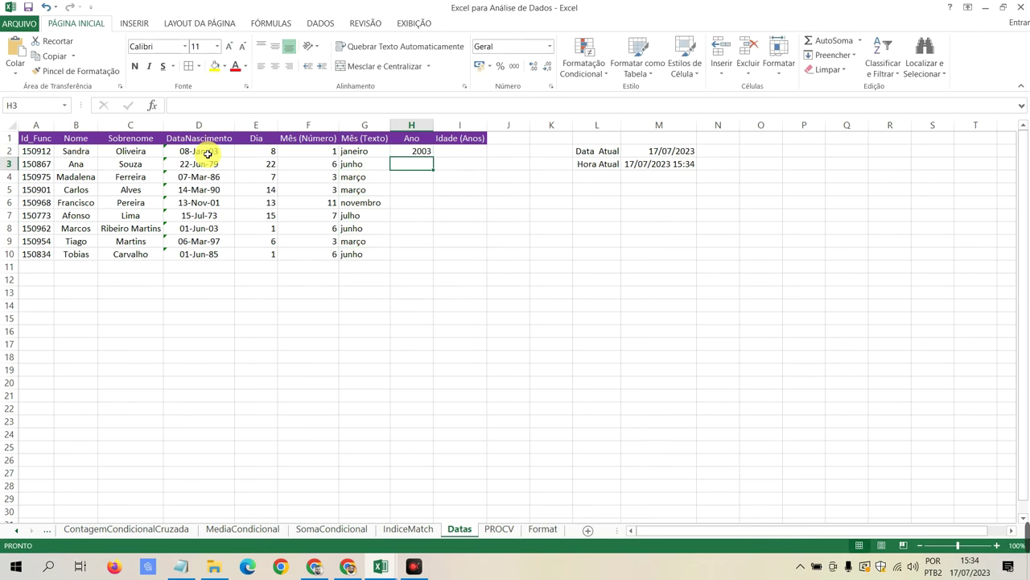
{"action": "left_click", "coordinate": [411, 152]}
{"action": "double_click", "coordinate": [434, 156]}
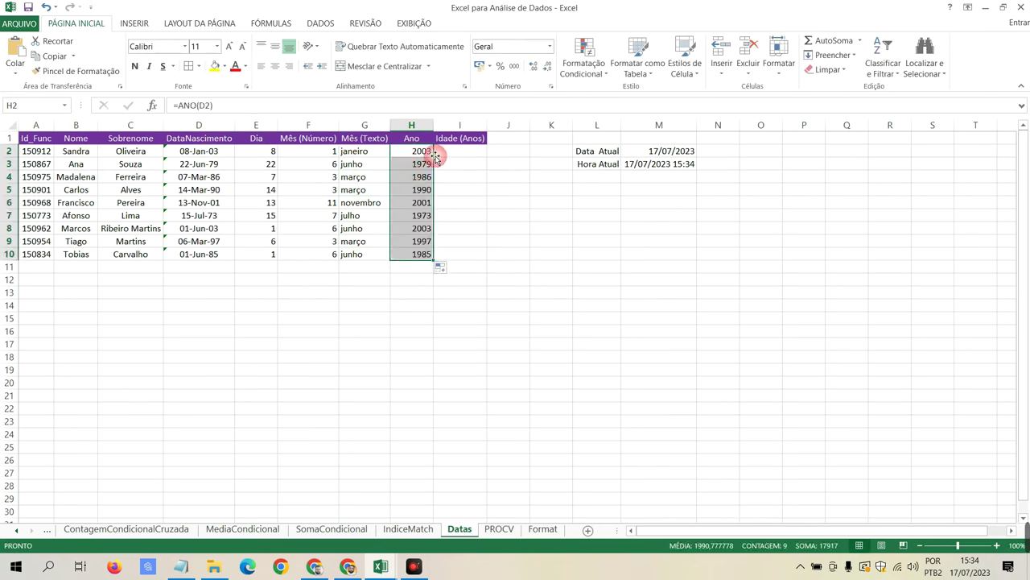
{"action": "left_click", "coordinate": [412, 152]}
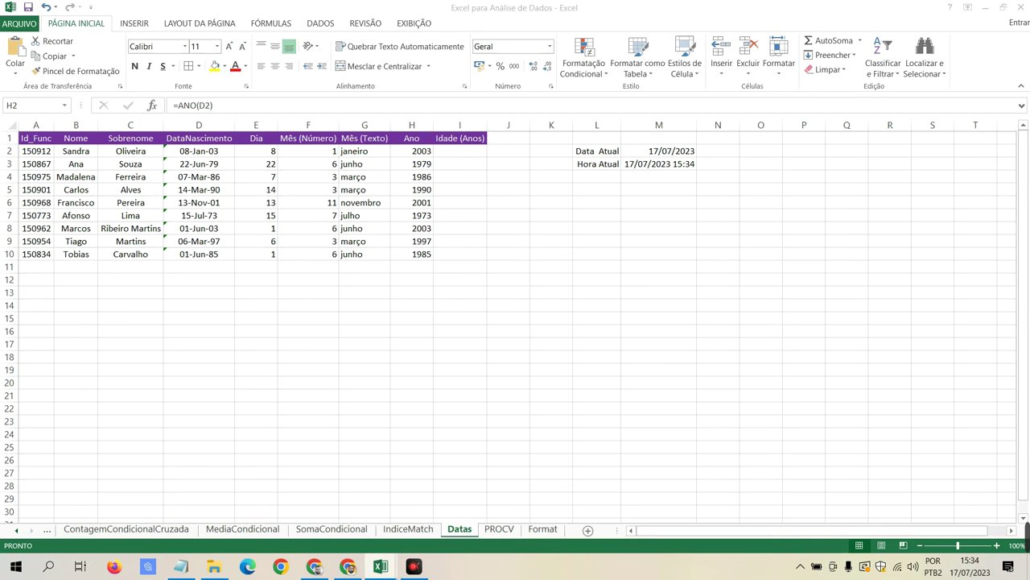
Step: Enter =DATADIF(D2;HOJE();"Y") in I2, giving an age of 20
{"action": "left_click", "coordinate": [468, 152]}
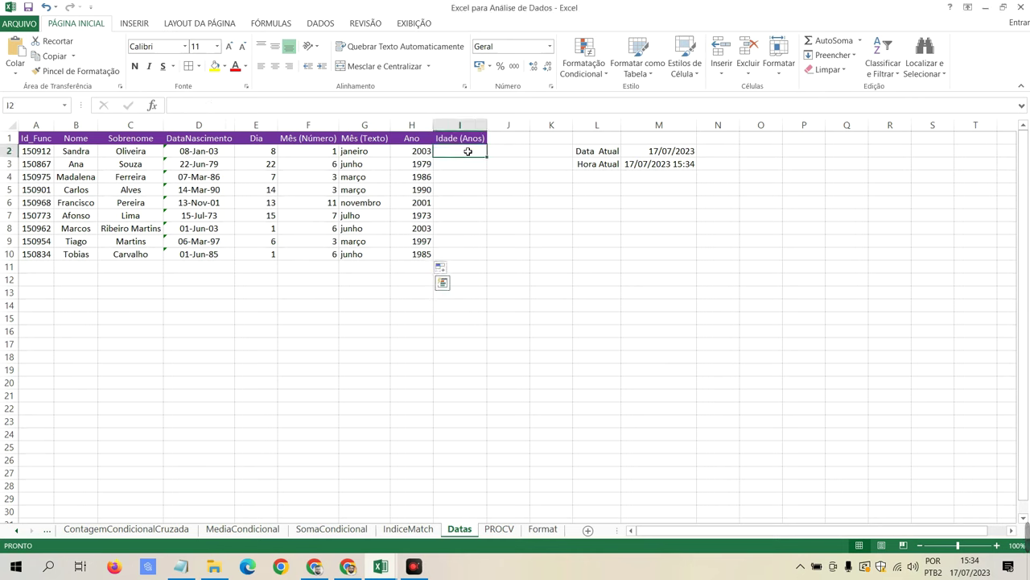
{"action": "type", "text": "="}
{"action": "type", "text": "da"}
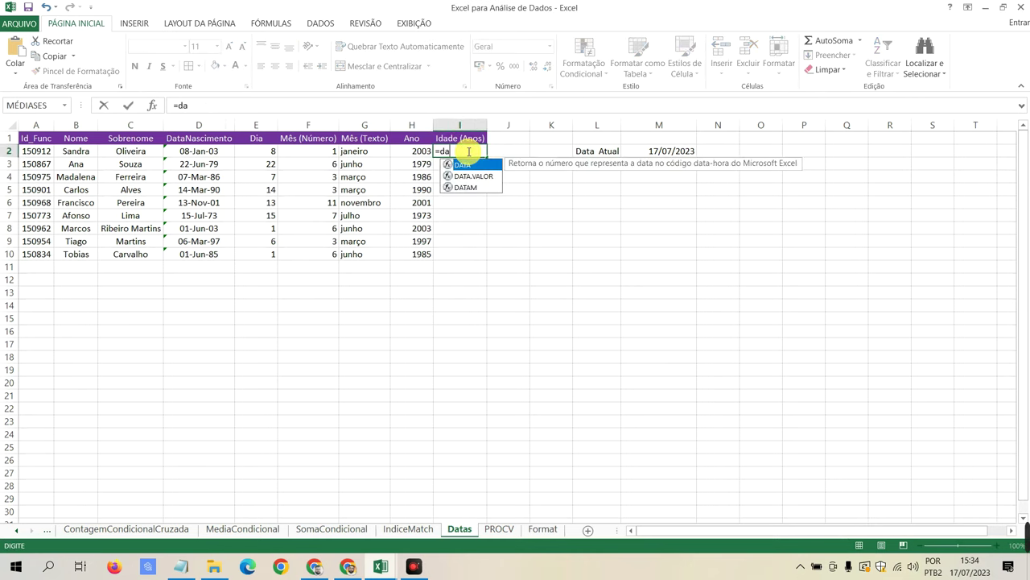
{"action": "type", "text": "tadif"}
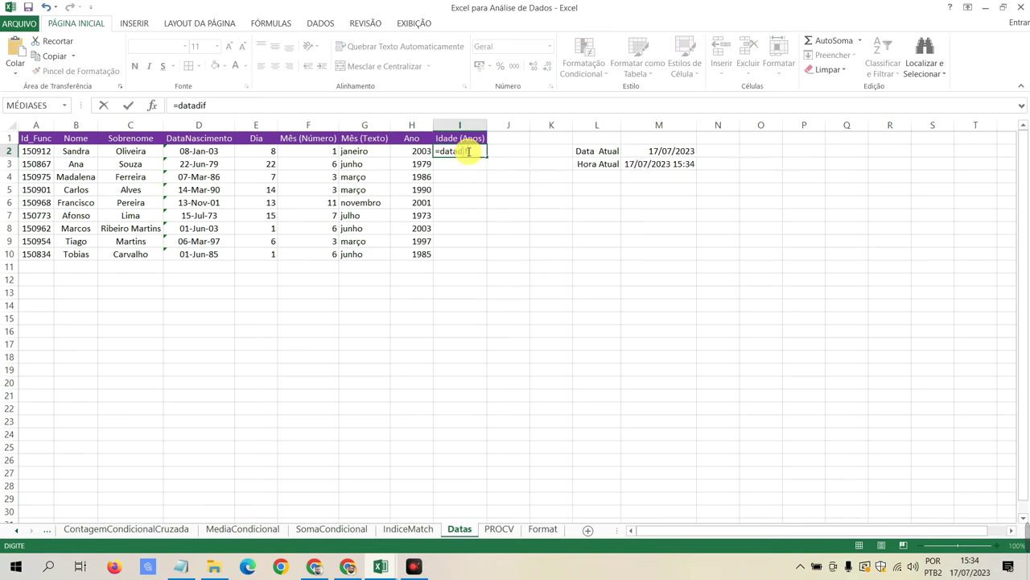
{"action": "key", "text": "BackSpace"}
{"action": "key", "text": "BackSpace"}
{"action": "key", "text": "BackSpace"}
{"action": "type", "text": "DATADIF("}
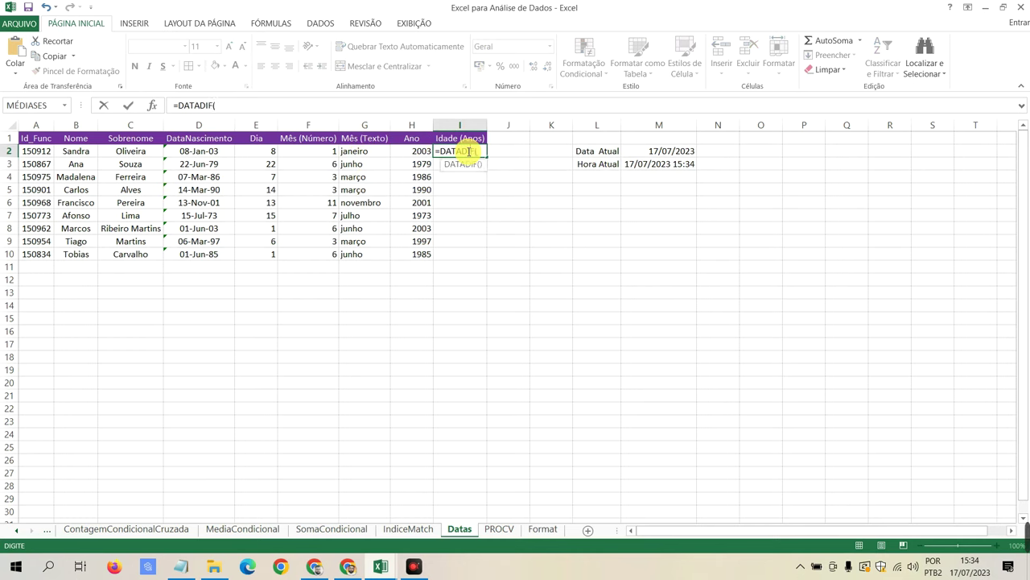
{"action": "left_click", "coordinate": [211, 151]}
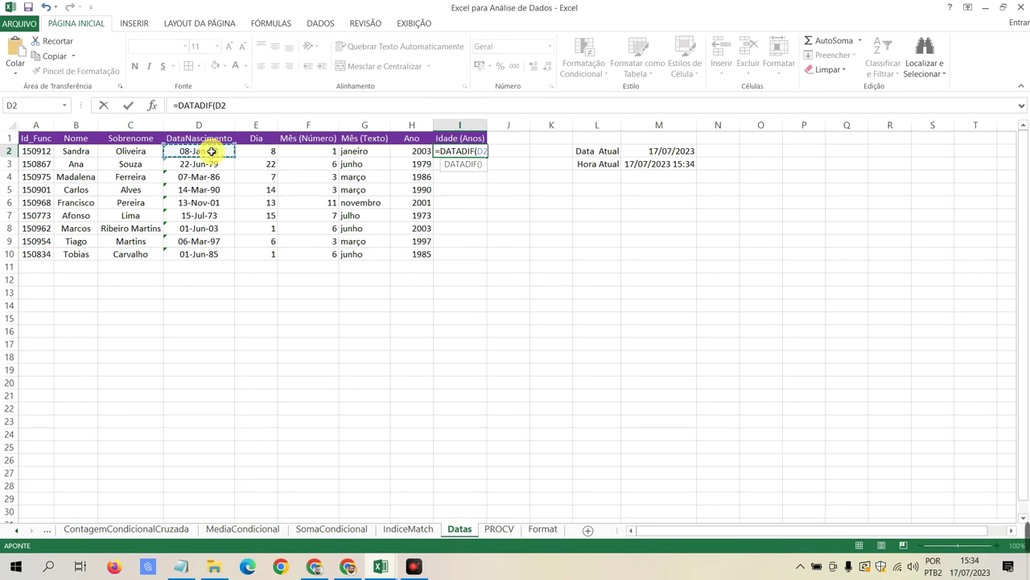
{"action": "left_click", "coordinate": [244, 97]}
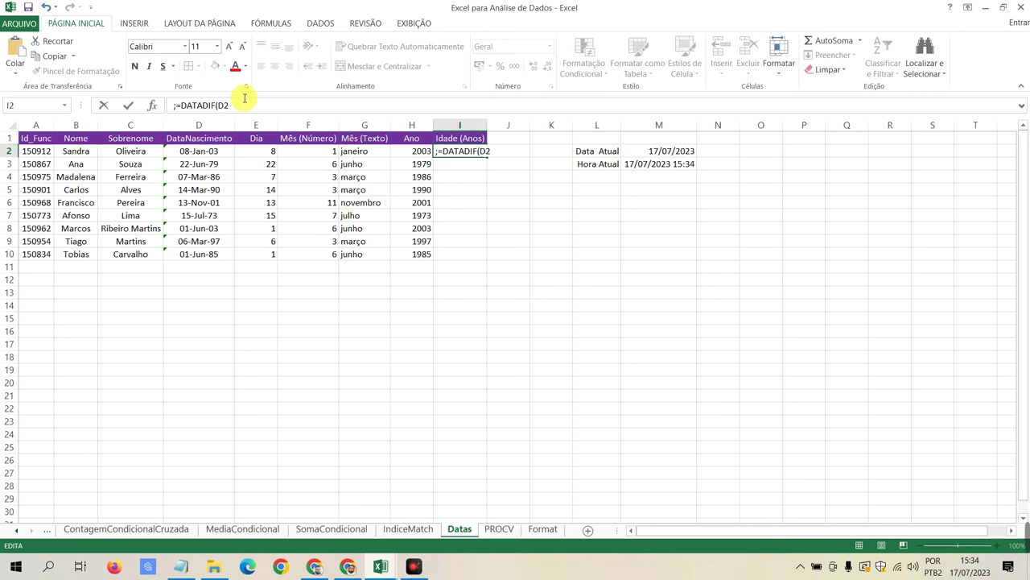
{"action": "left_click", "coordinate": [178, 106]}
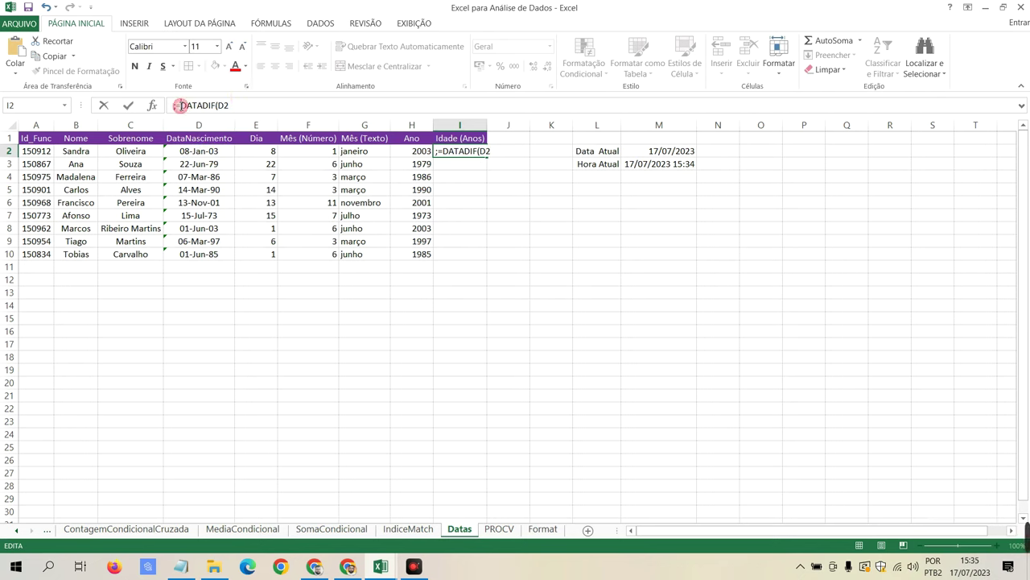
{"action": "key", "text": "BackSpace"}
{"action": "type", "text": ";"}
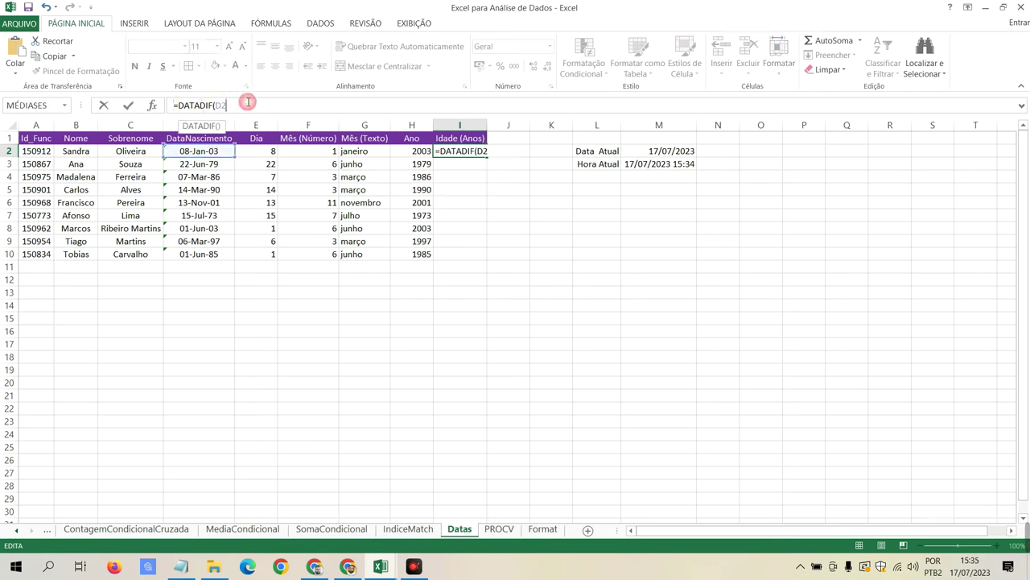
{"action": "left_click", "coordinate": [660, 152]}
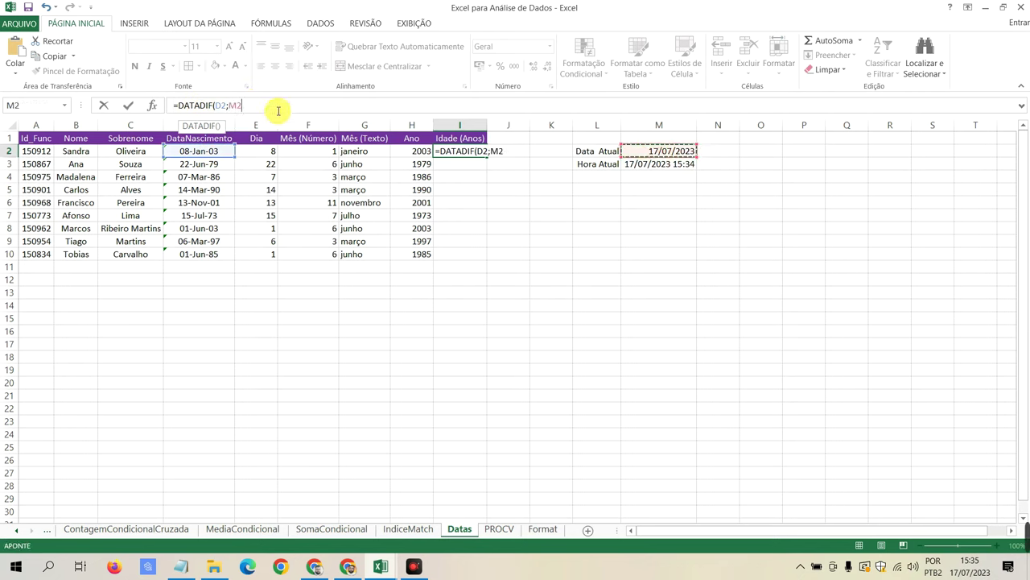
{"action": "key", "text": "BackSpace"}
{"action": "key", "text": "BackSpace"}
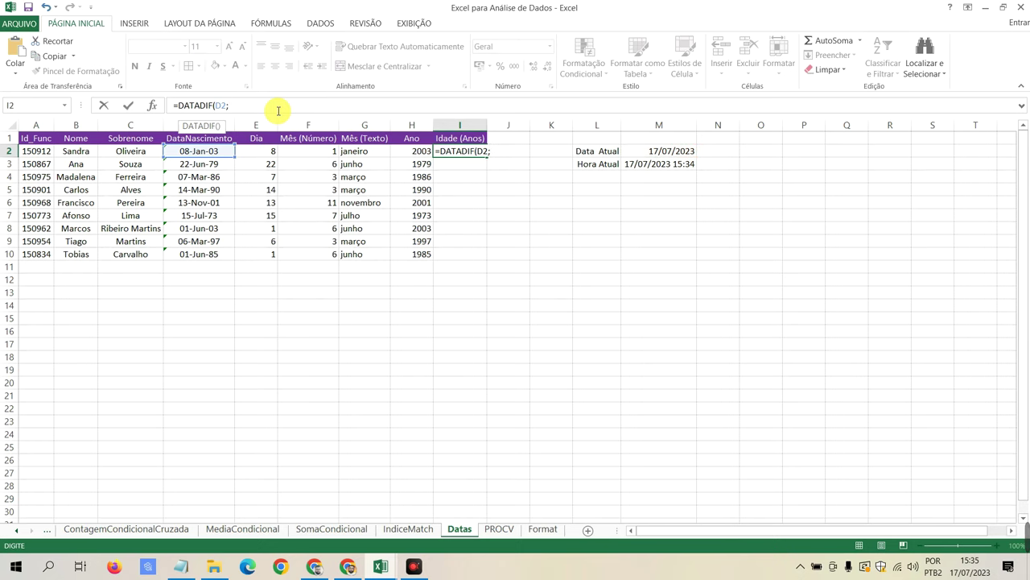
{"action": "type", "text": "HOJE();\"Y"}
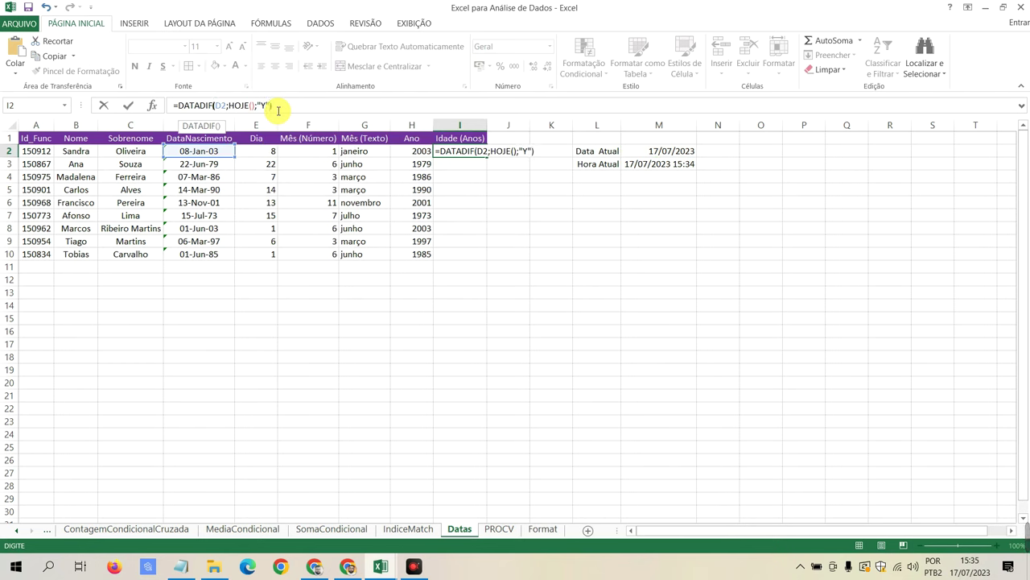
{"action": "key", "text": "Return"}
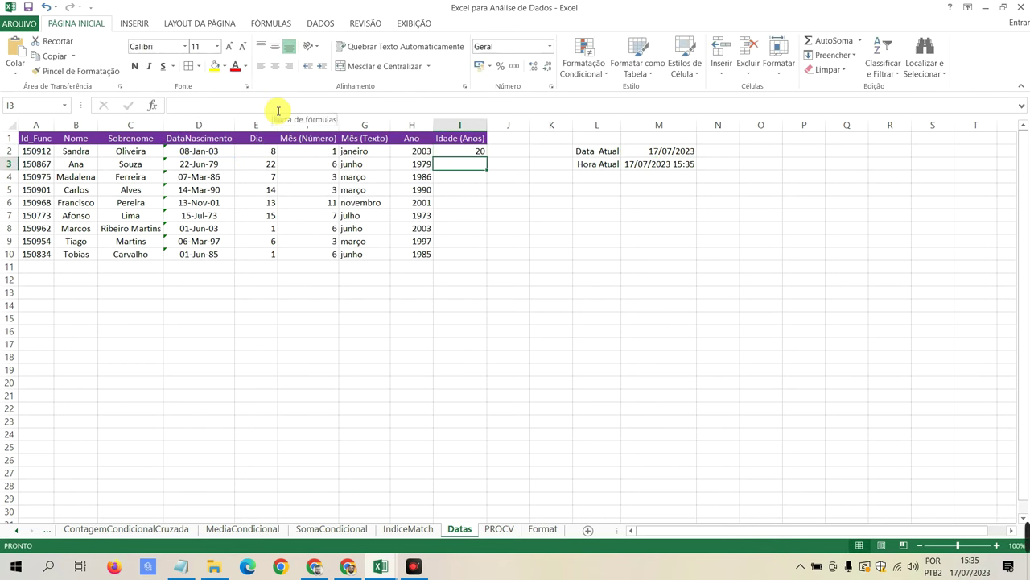
Step: Copy the I2 age formula down to I10 and check several results
{"action": "left_click", "coordinate": [128, 153]}
{"action": "left_click", "coordinate": [82, 150]}
{"action": "left_click", "coordinate": [475, 150]}
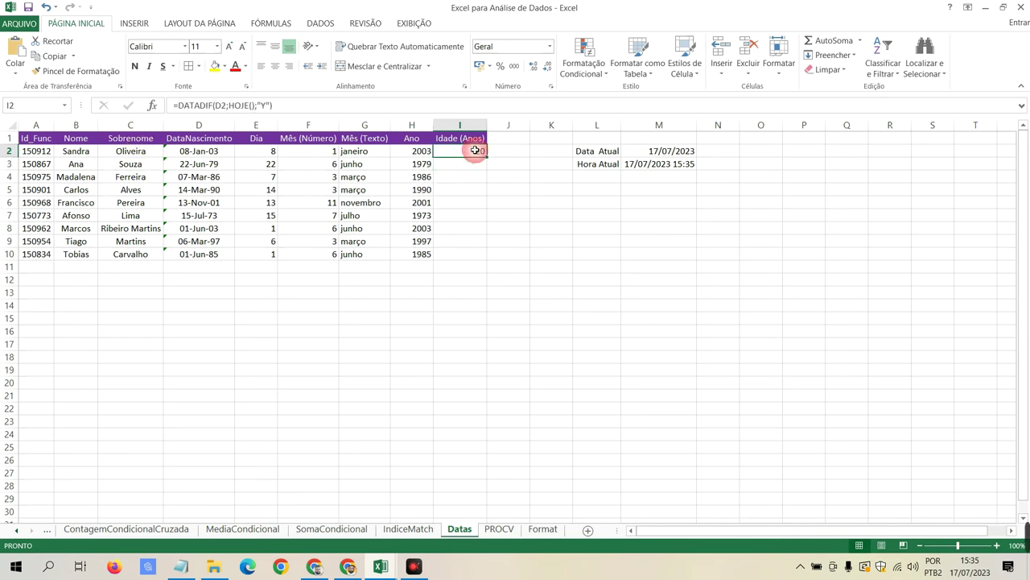
{"action": "left_click_drag", "start_coordinate": [486, 156], "coordinate": [481, 254]}
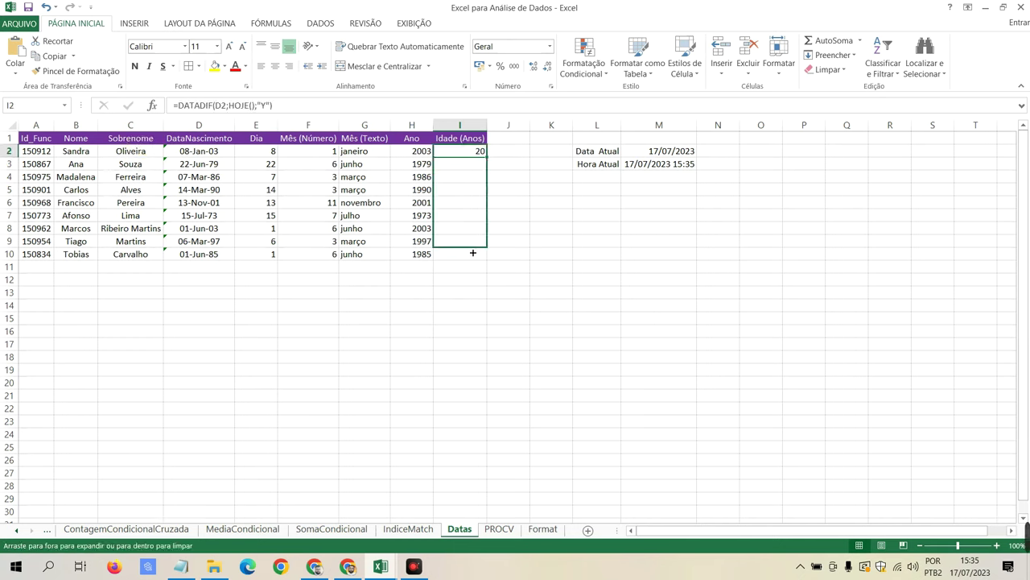
{"action": "left_click", "coordinate": [480, 161]}
{"action": "left_click", "coordinate": [475, 178]}
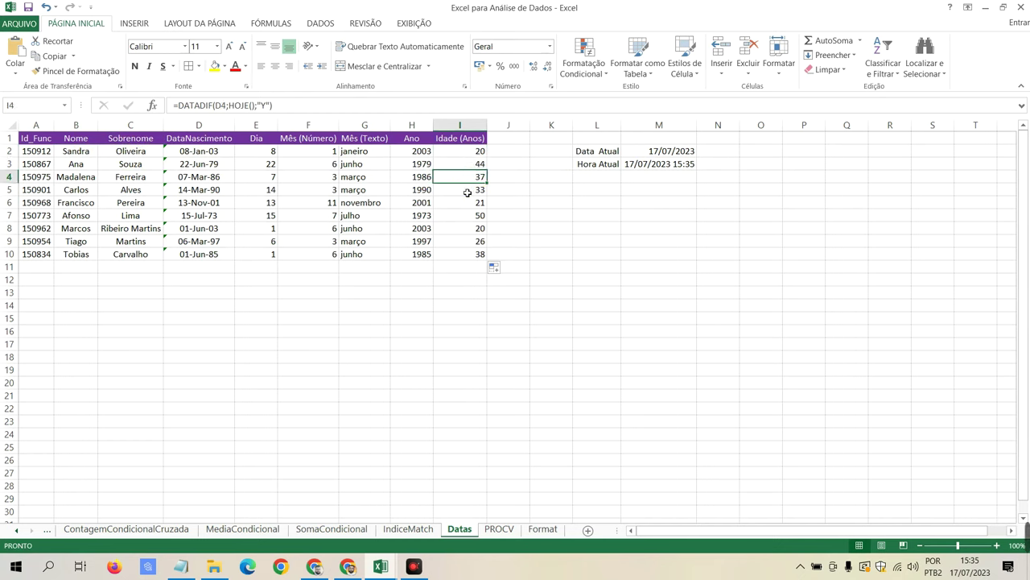
{"action": "left_click", "coordinate": [467, 203]}
{"action": "left_click", "coordinate": [463, 228]}
{"action": "left_click", "coordinate": [456, 215]}
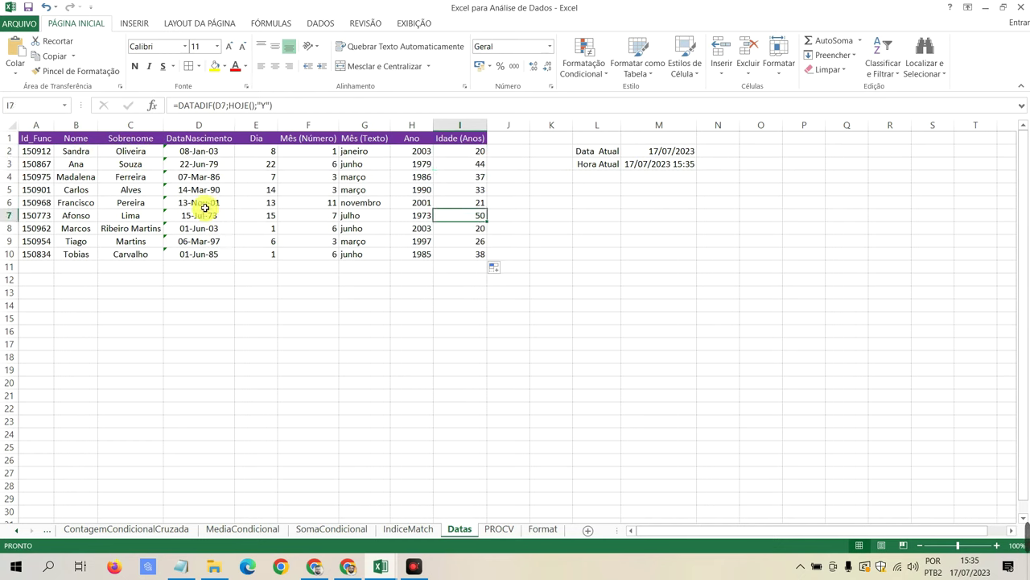
Step: Compare rows 7, 2 and 8, then switch to the PROCV sheet
{"action": "left_click", "coordinate": [11, 215]}
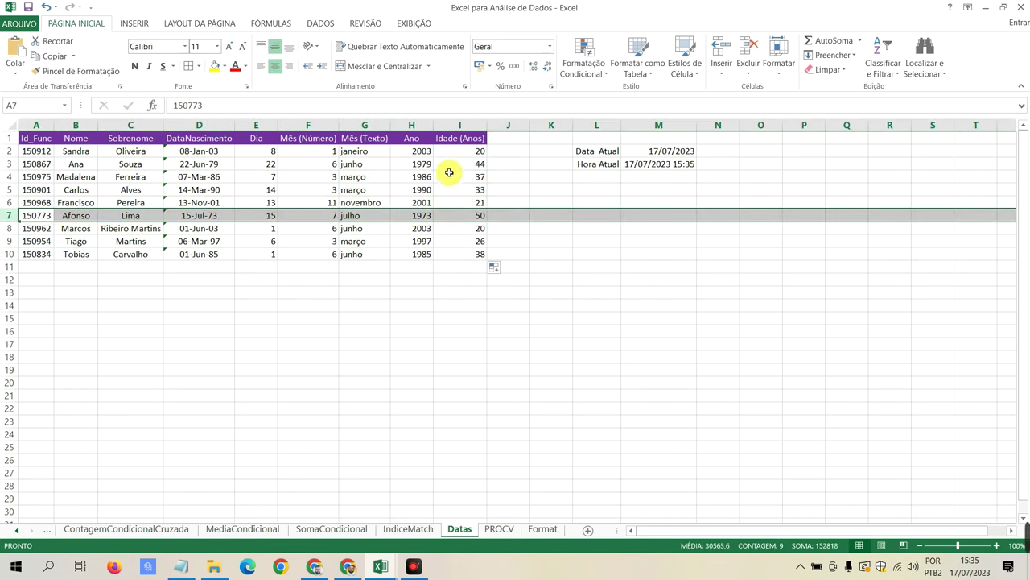
{"action": "left_click", "coordinate": [11, 152]}
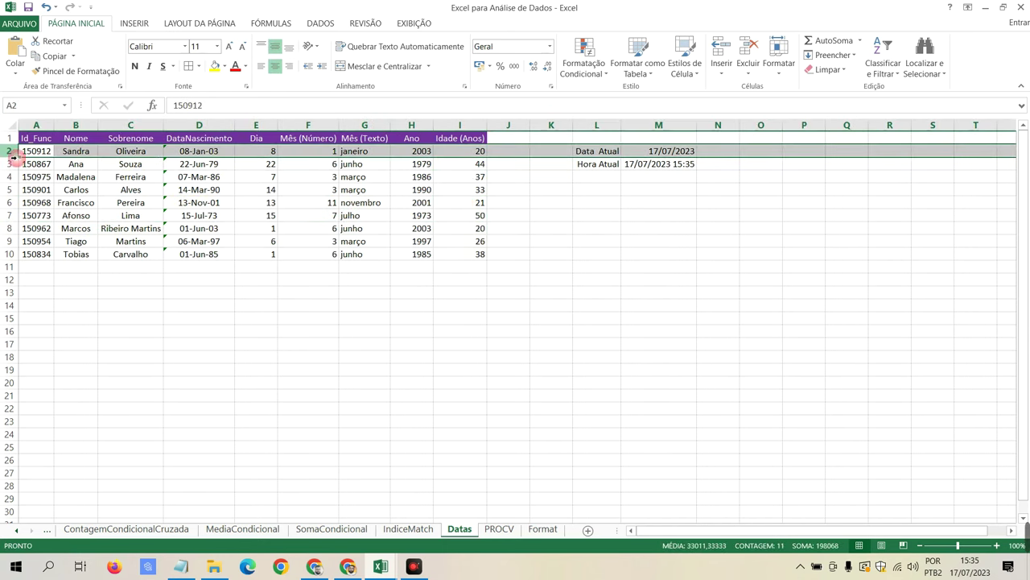
{"action": "left_click", "coordinate": [11, 228]}
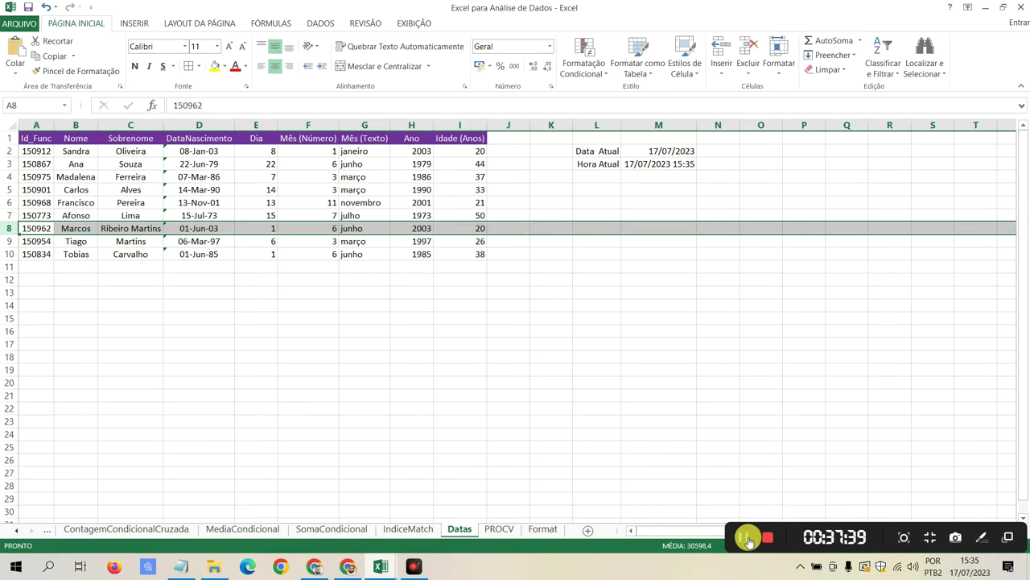
{"action": "key", "text": "ctrl+Page_Down"}
Step: AutoFit columns A through I so every employee entry fits
{"action": "left_click", "coordinate": [578, 187]}
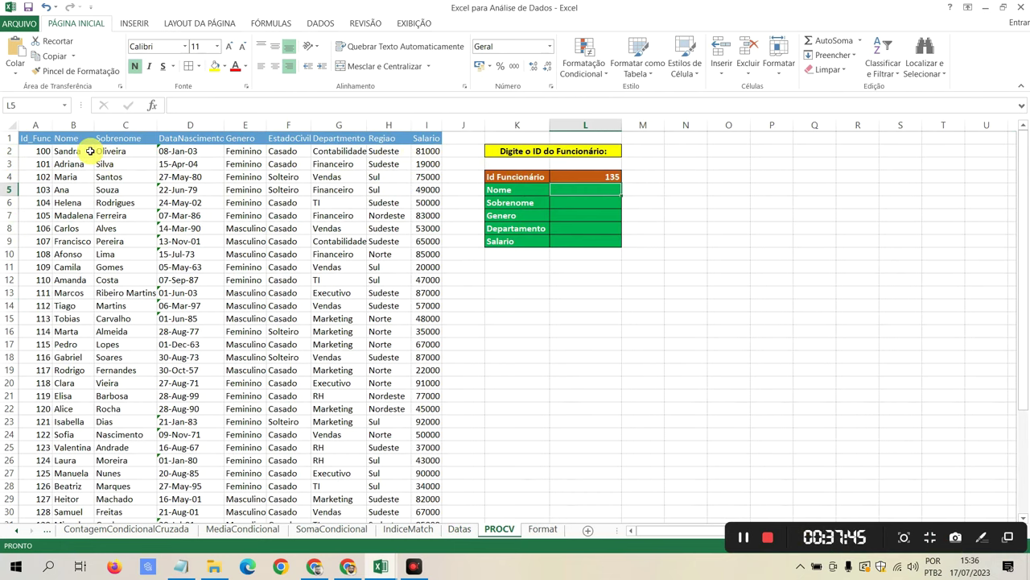
{"action": "left_click_drag", "start_coordinate": [45, 125], "coordinate": [421, 153]}
{"action": "double_click", "coordinate": [442, 125]}
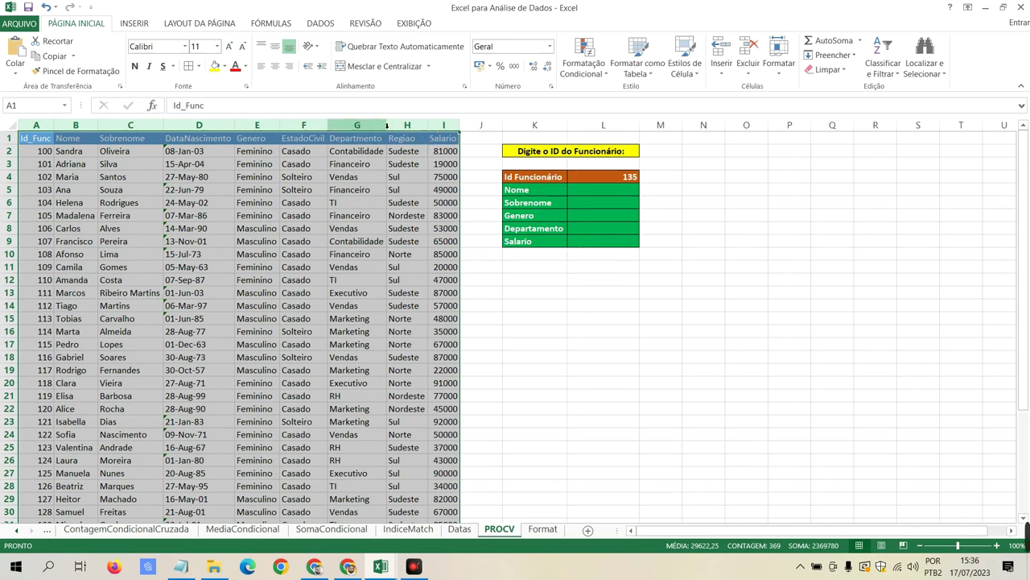
{"action": "left_click", "coordinate": [327, 127]}
{"action": "left_click", "coordinate": [282, 128]}
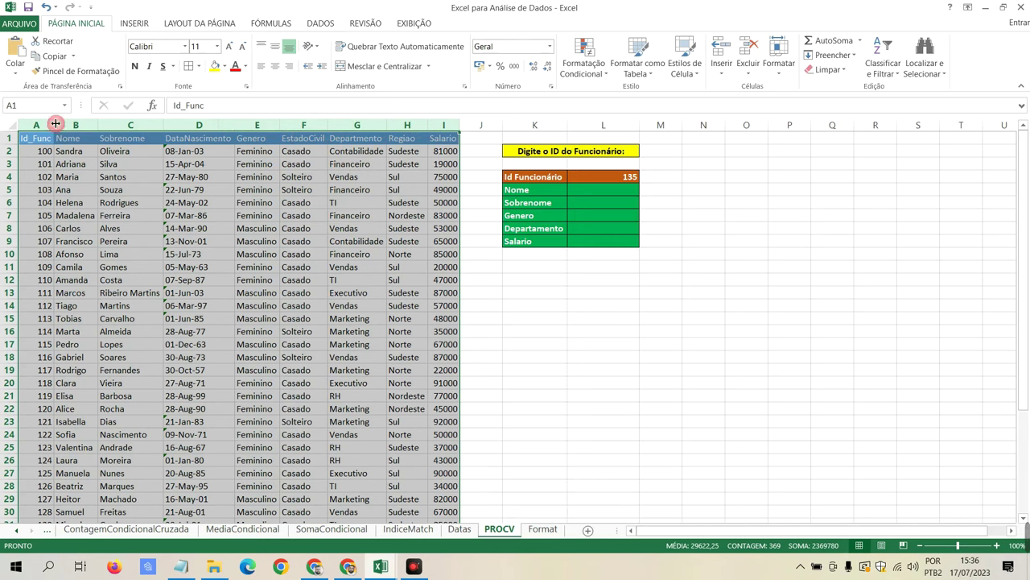
Step: Review the lookup box fields for ID 135 and locate its row showing Marketing, 58000
{"action": "left_click", "coordinate": [580, 179]}
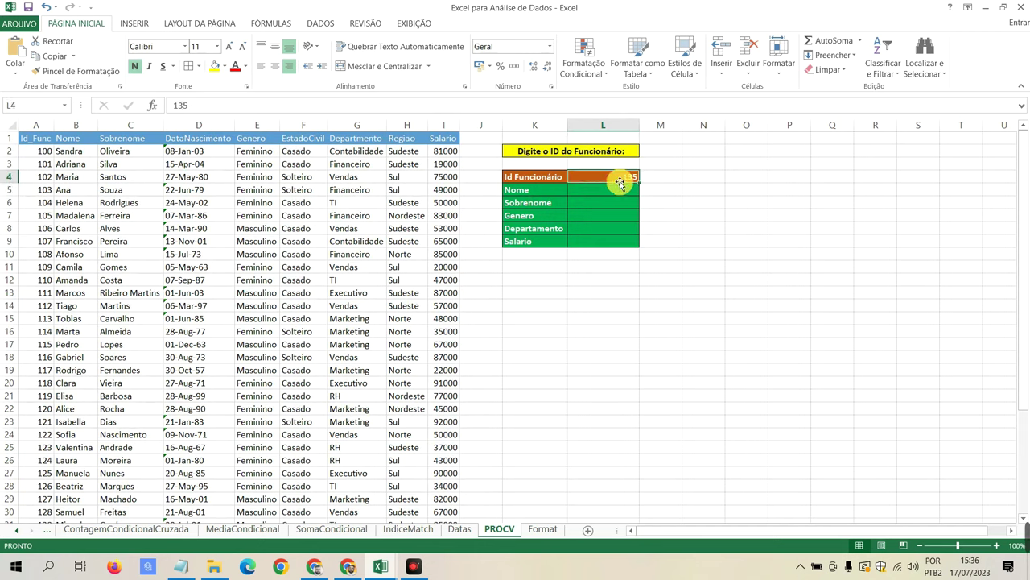
{"action": "left_click", "coordinate": [530, 190]}
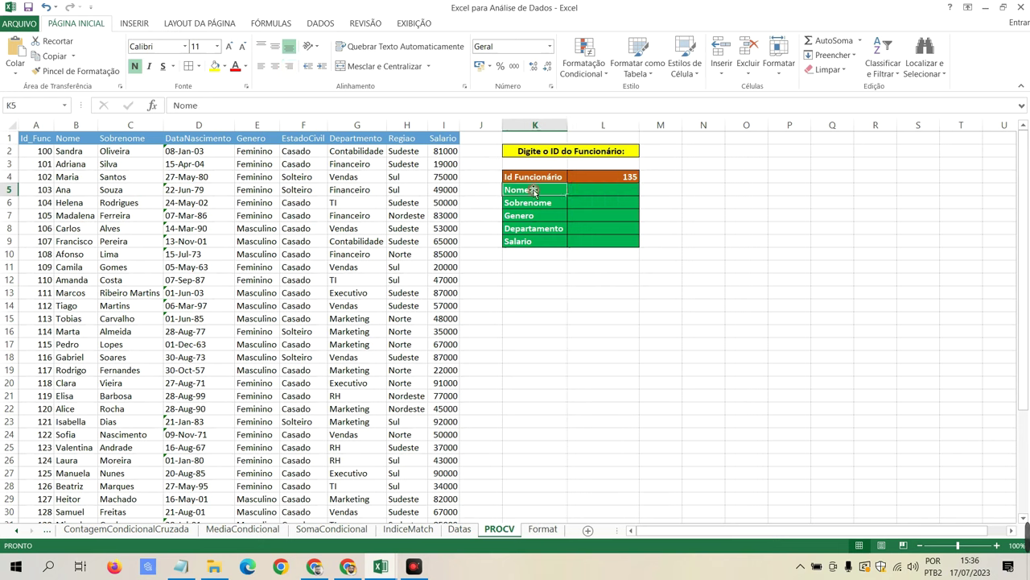
{"action": "left_click", "coordinate": [535, 203]}
{"action": "left_click", "coordinate": [535, 216]}
{"action": "left_click", "coordinate": [535, 228]}
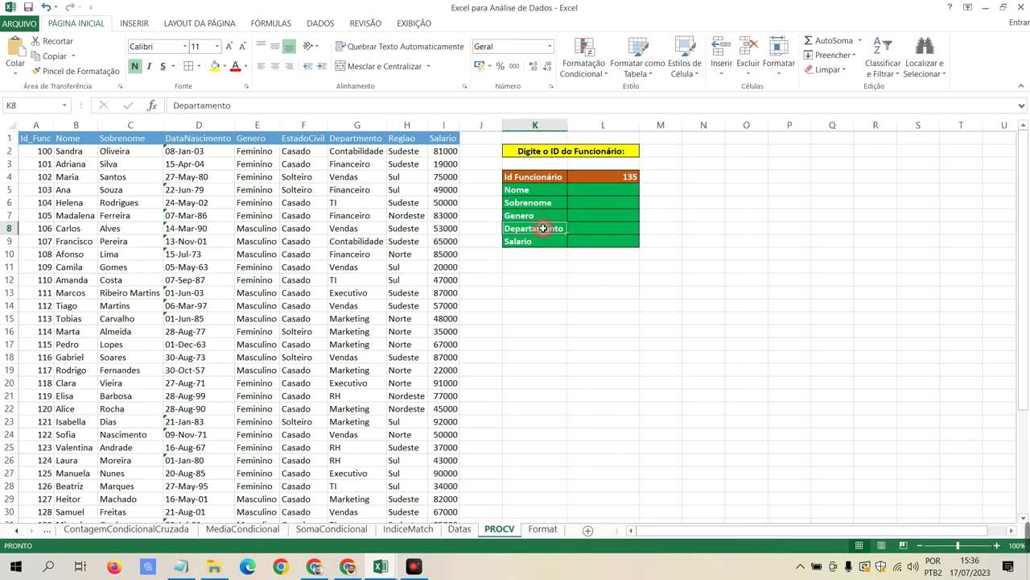
{"action": "left_click", "coordinate": [536, 242]}
{"action": "left_click", "coordinate": [616, 179]}
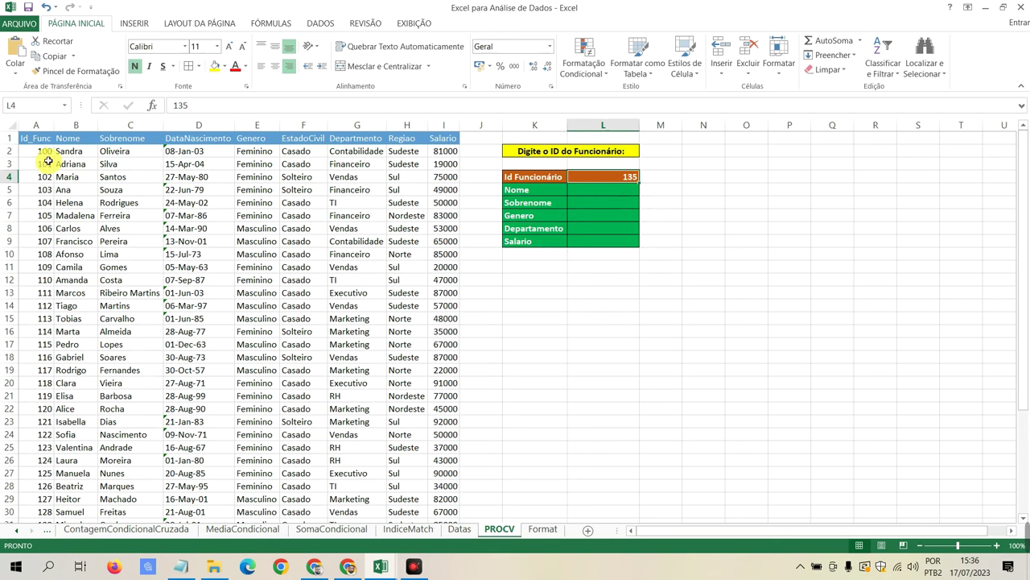
{"action": "scroll", "coordinate": [57, 201], "scroll_direction": "down", "scroll_amount": 3}
{"action": "scroll", "coordinate": [58, 201], "scroll_direction": "down", "scroll_amount": 3}
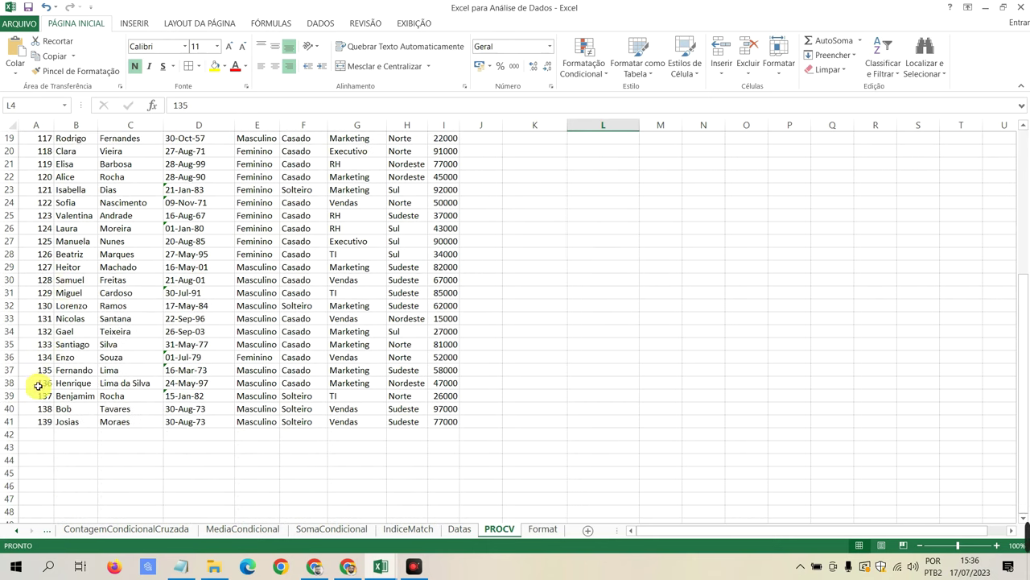
{"action": "left_click", "coordinate": [5, 369]}
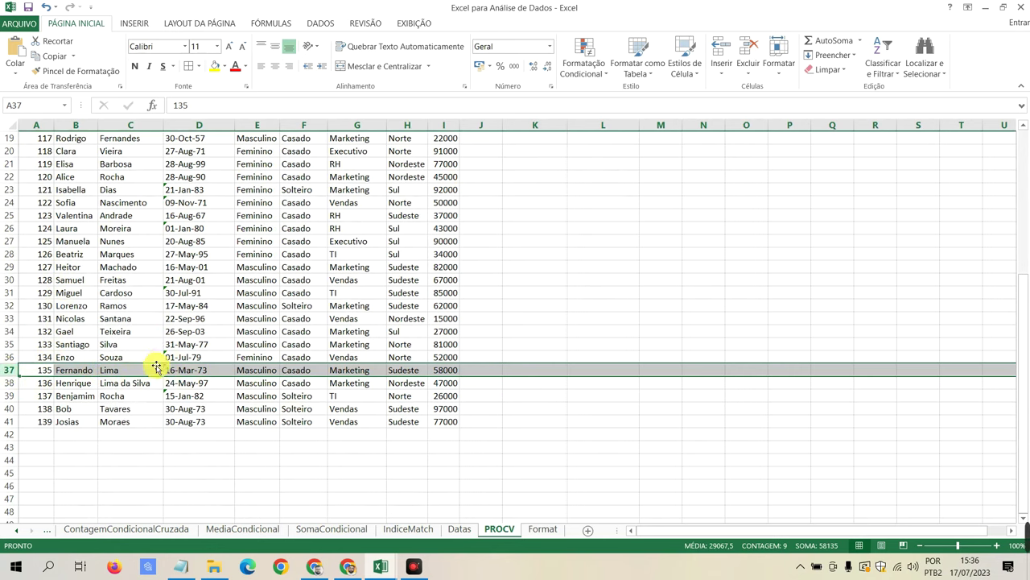
{"action": "scroll", "coordinate": [233, 354], "scroll_direction": "up", "scroll_amount": 6}
{"action": "left_click", "coordinate": [582, 178]}
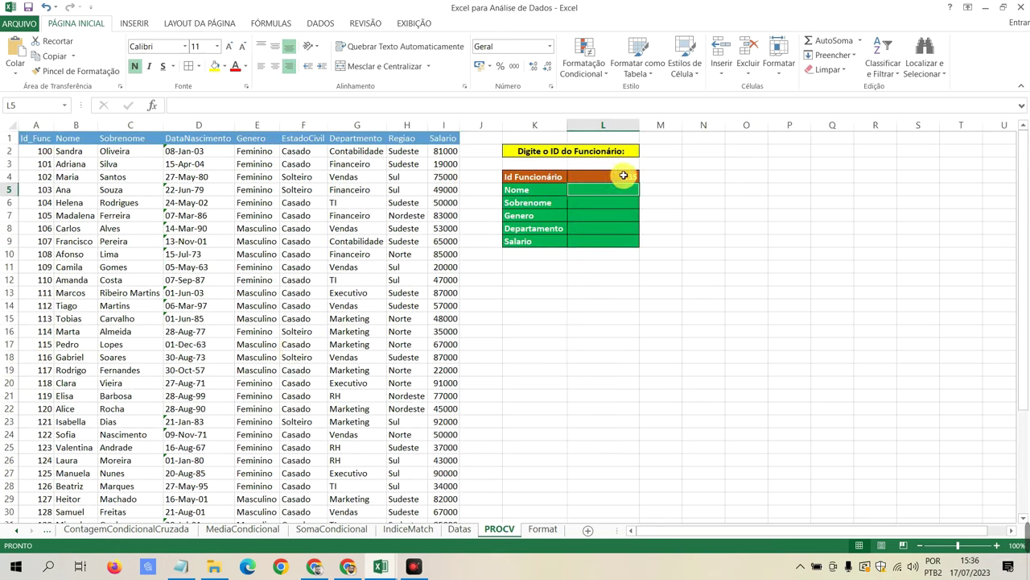
Step: In L5, start a PROCV formula that looks up the ID in L4 within A2:I41
{"action": "left_click", "coordinate": [609, 189]}
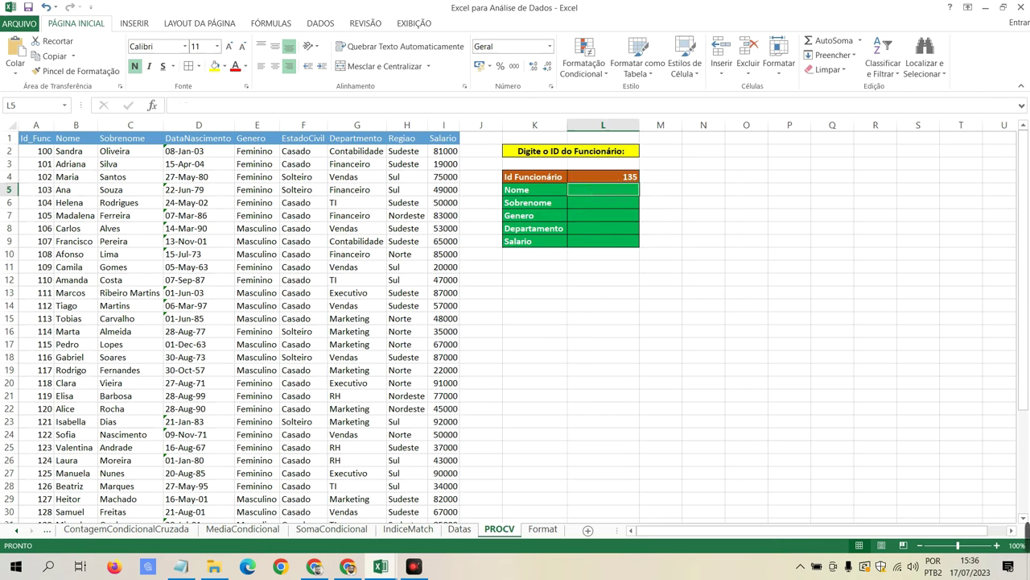
{"action": "type", "text": "=pr"}
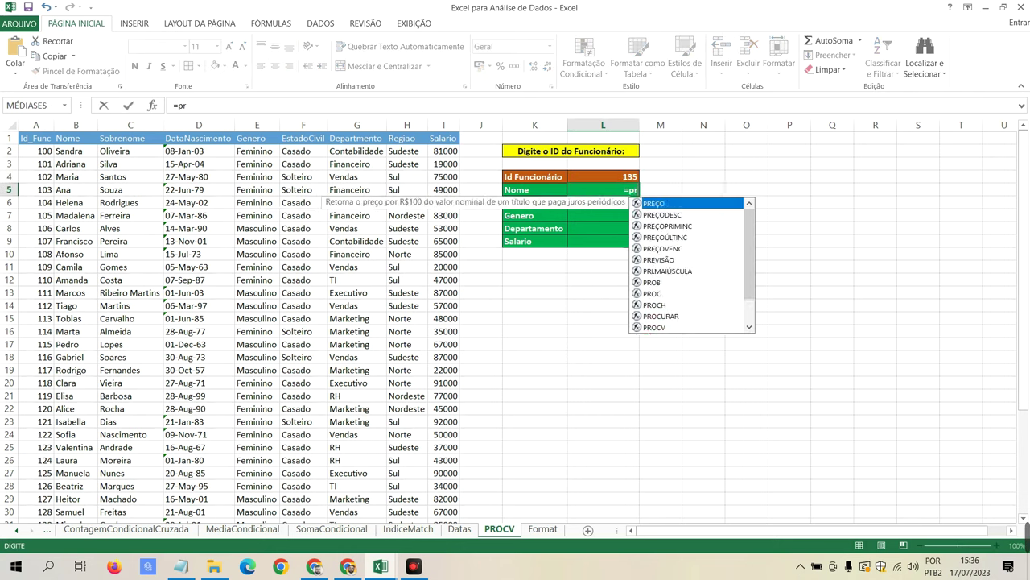
{"action": "type", "text": "ocv"}
{"action": "key", "text": "Tab"}
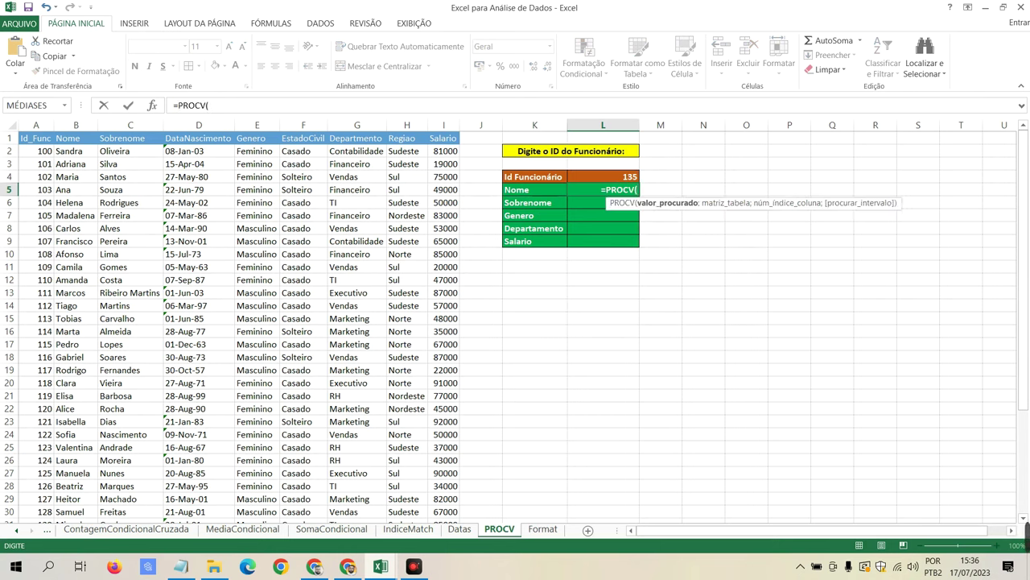
{"action": "left_click", "coordinate": [609, 176]}
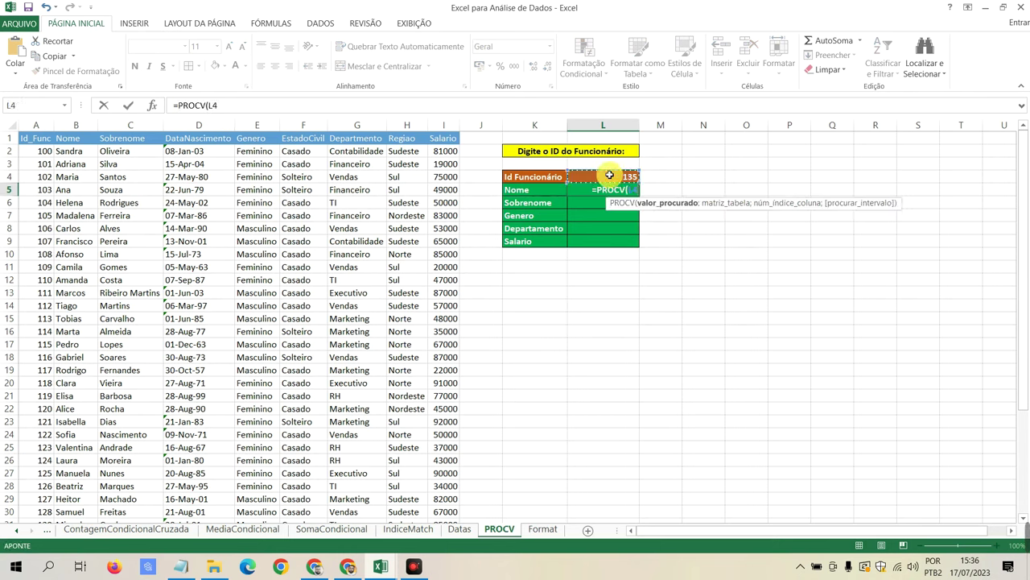
{"action": "type", "text": ";"}
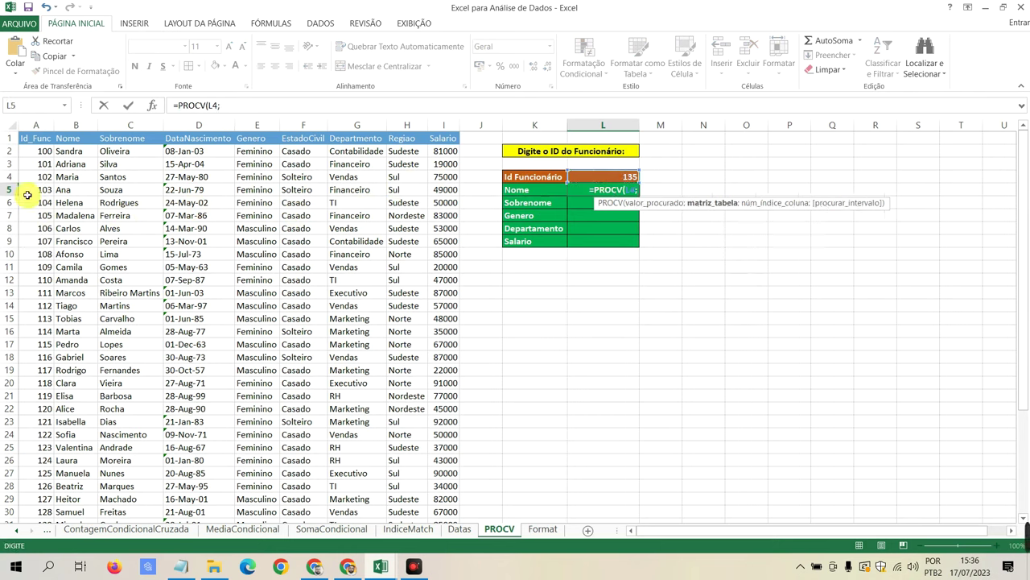
{"action": "left_click", "coordinate": [36, 151]}
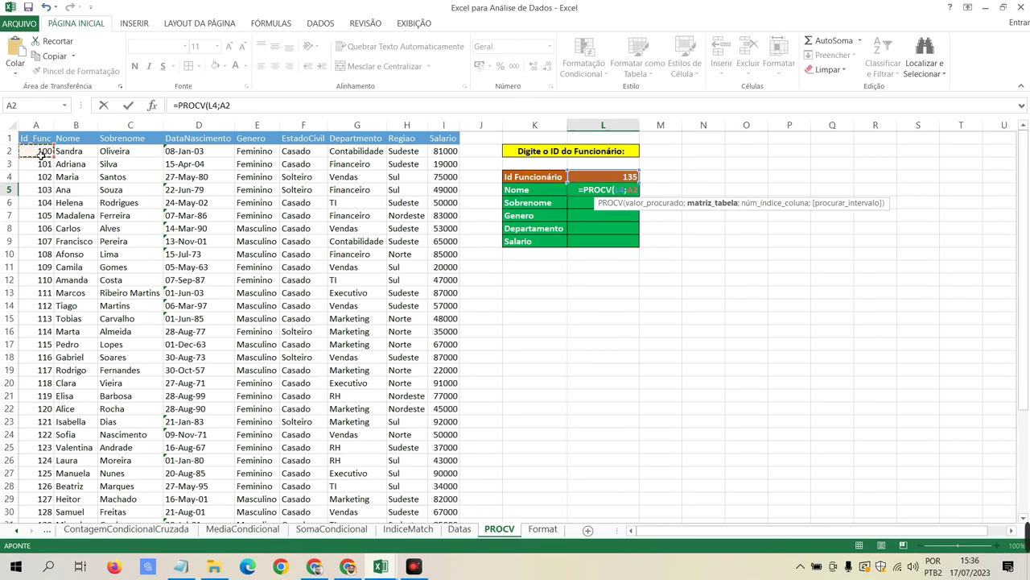
{"action": "mouse_move", "coordinate": [40, 155]}
{"action": "left_mouse_down"}
{"action": "mouse_move", "coordinate": [438, 568]}
{"action": "mouse_move", "coordinate": [441, 500]}
{"action": "left_mouse_up"}
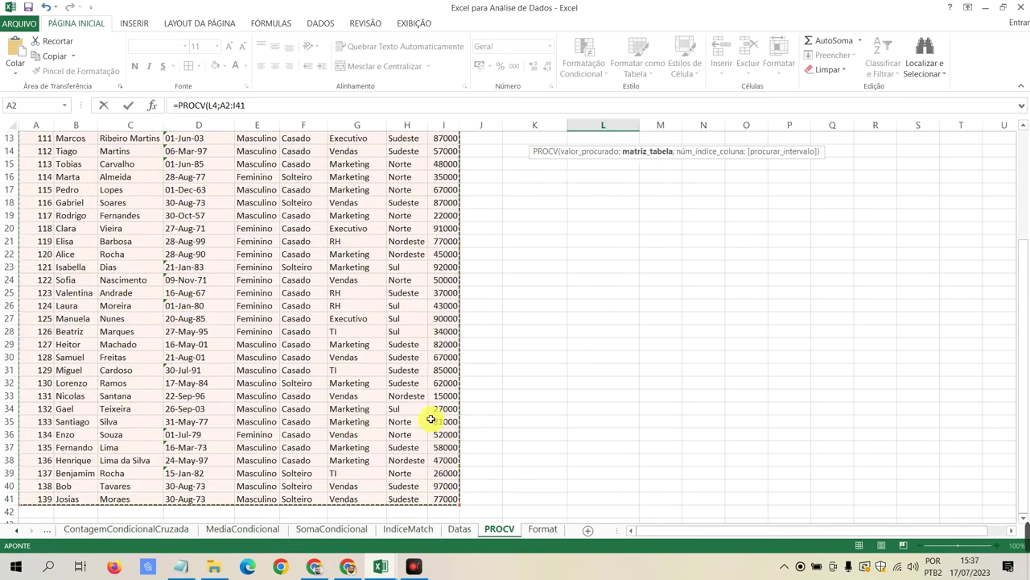
Step: Complete the formula as =PROCV(L4;A2:I41;2) so L5 shows Fernando for ID 135
{"action": "scroll", "coordinate": [431, 419], "scroll_direction": "up", "scroll_amount": 4}
{"action": "type", "text": ";"}
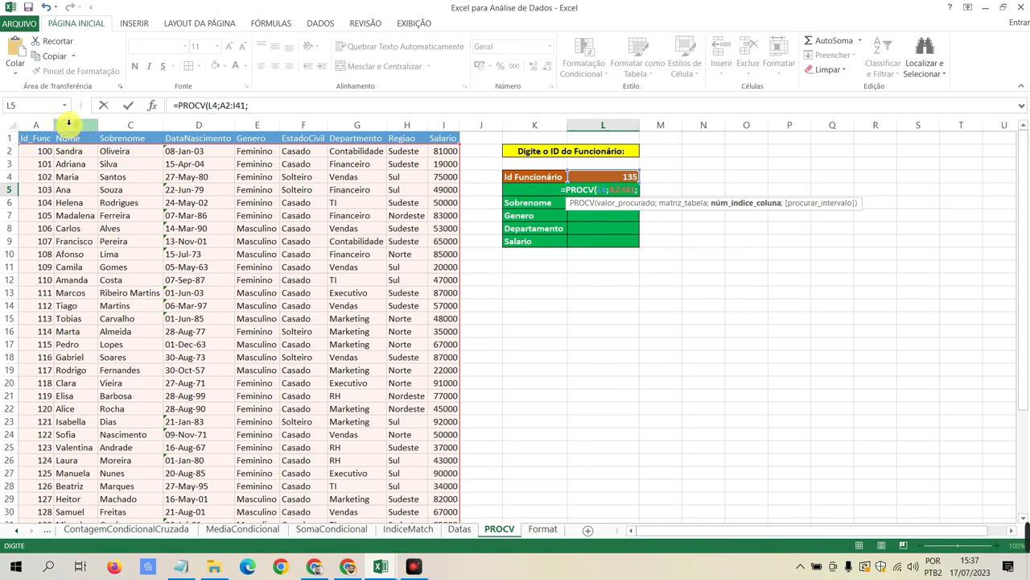
{"action": "left_click", "coordinate": [258, 107]}
{"action": "left_click", "coordinate": [259, 107]}
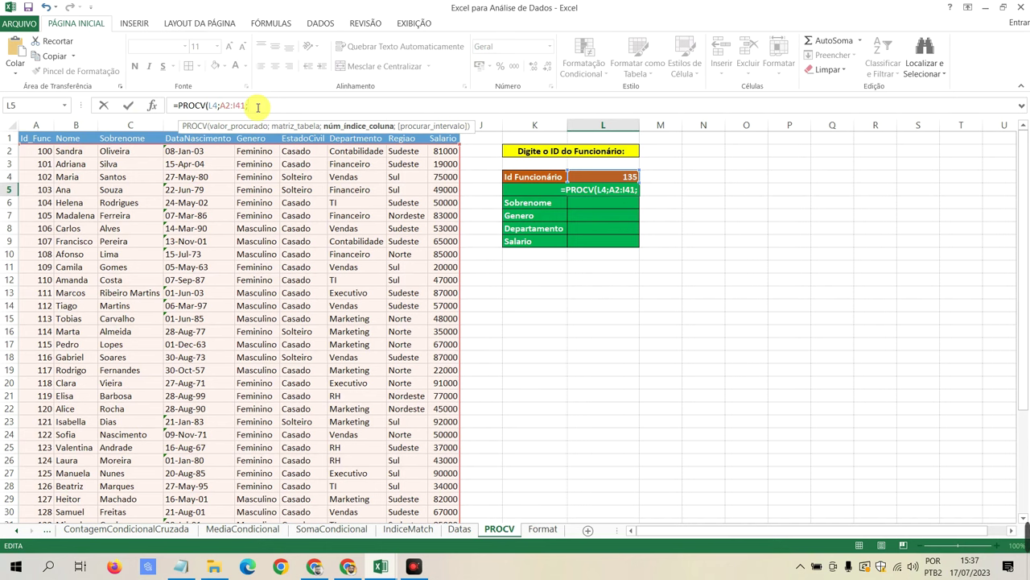
{"action": "type", "text": ")"}
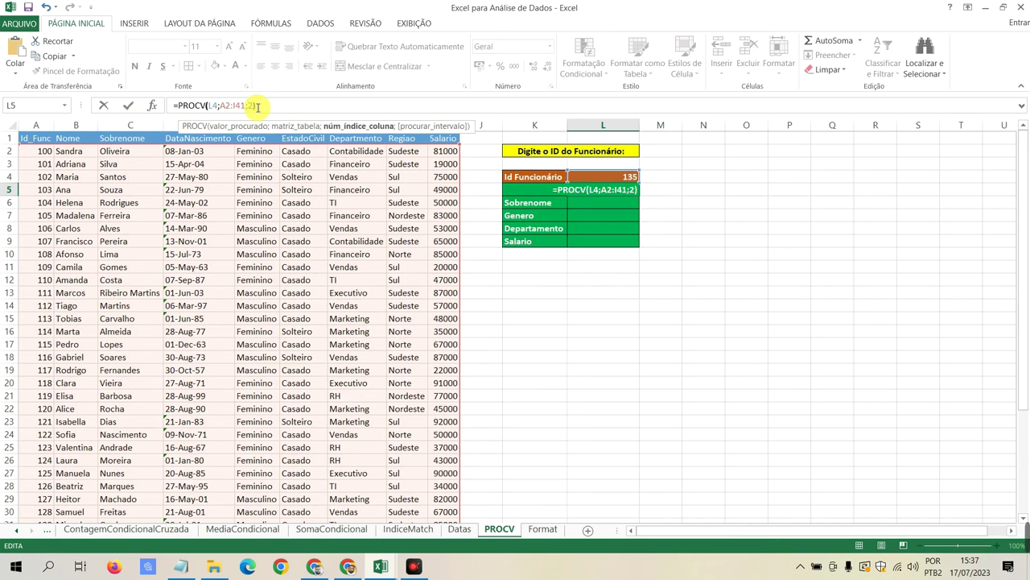
{"action": "key", "text": "Return"}
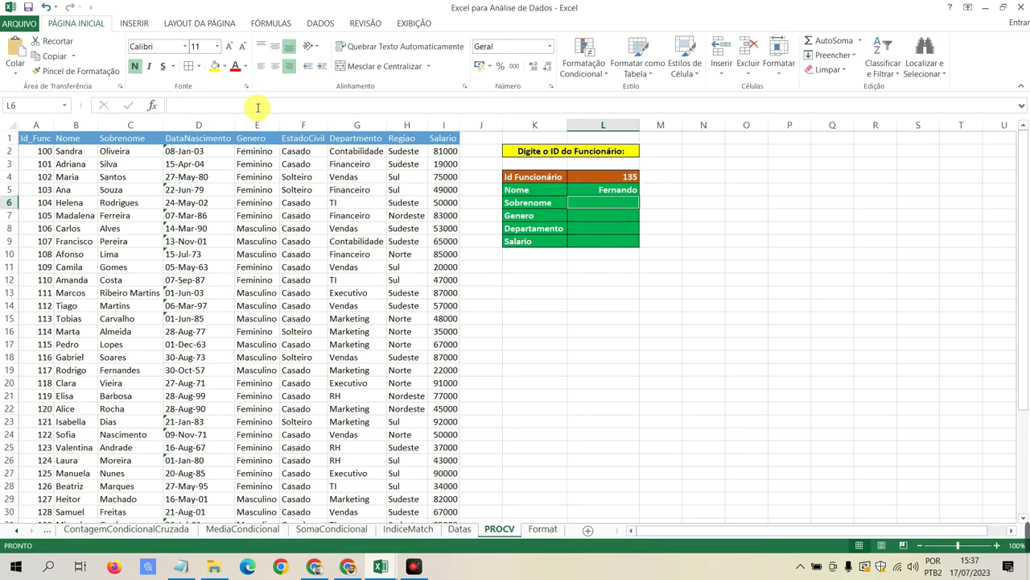
{"action": "scroll", "coordinate": [69, 271], "scroll_direction": "down", "scroll_amount": 1}
{"action": "scroll", "coordinate": [103, 331], "scroll_direction": "down", "scroll_amount": 4}
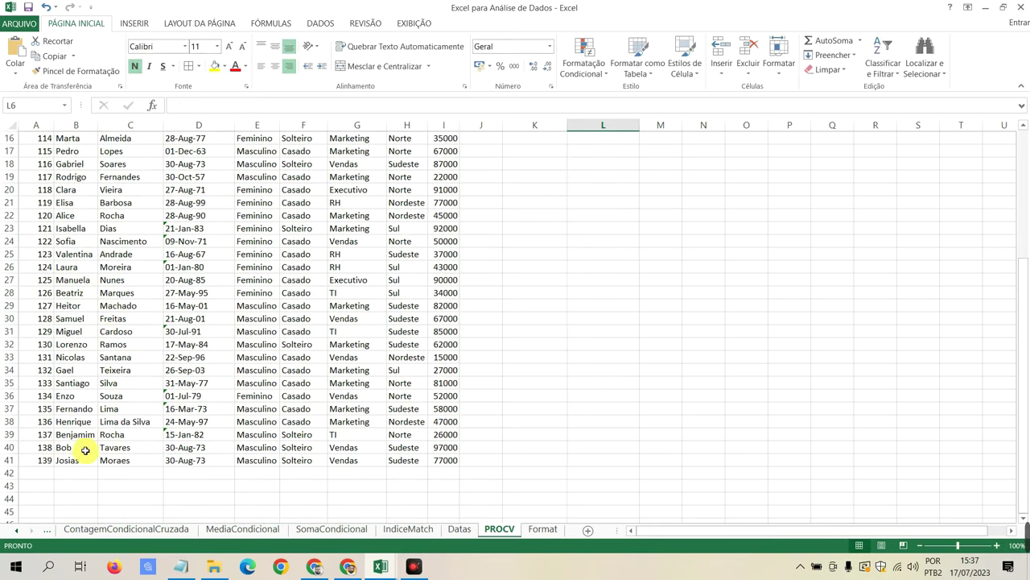
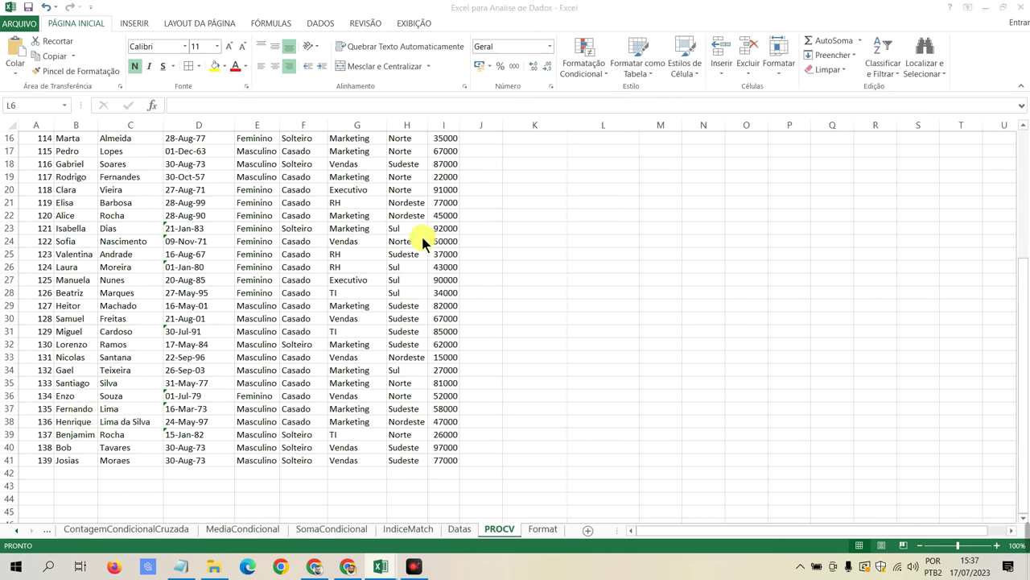
Step: Copy the Nome PROCV formula from L5 into L6 with column index 3, returning surname Lima
{"action": "scroll", "coordinate": [298, 276], "scroll_direction": "up", "scroll_amount": 5}
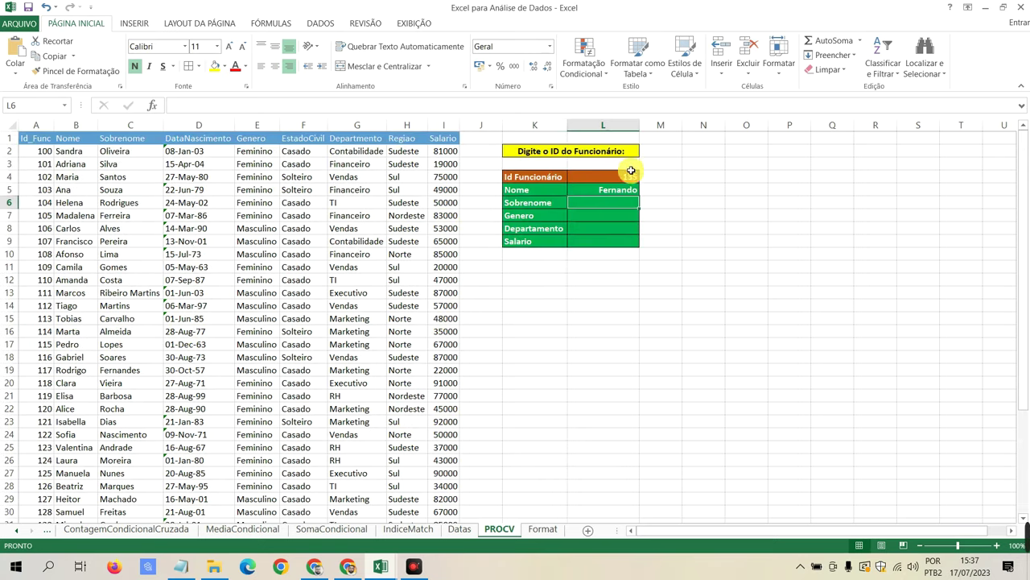
{"action": "left_click", "coordinate": [596, 190]}
{"action": "left_click", "coordinate": [554, 208]}
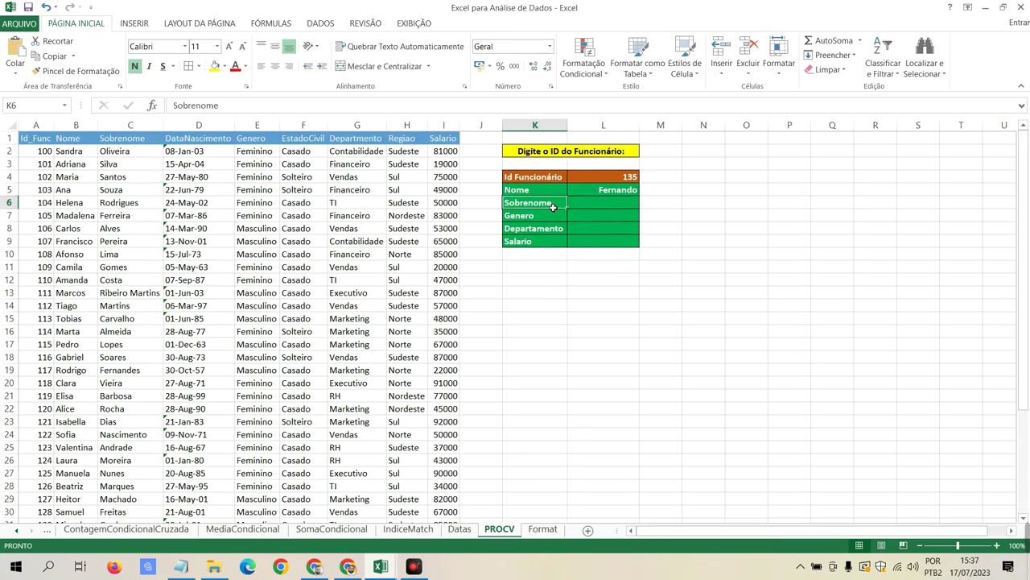
{"action": "left_click", "coordinate": [587, 191]}
{"action": "left_click", "coordinate": [240, 106]}
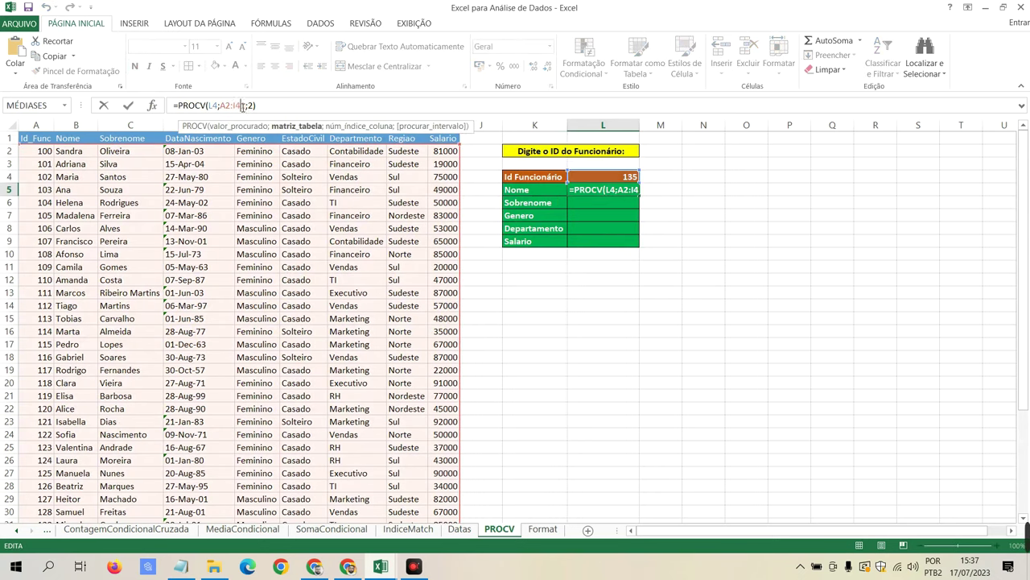
{"action": "left_click_drag", "start_coordinate": [242, 105], "coordinate": [173, 106]}
{"action": "key", "text": "ctrl+c"}
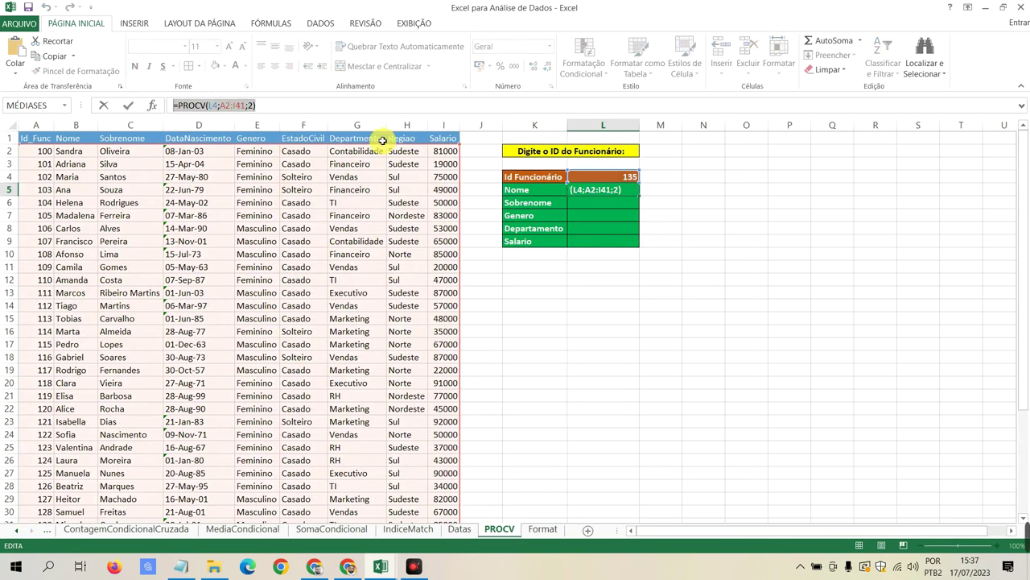
{"action": "key", "text": "Escape"}
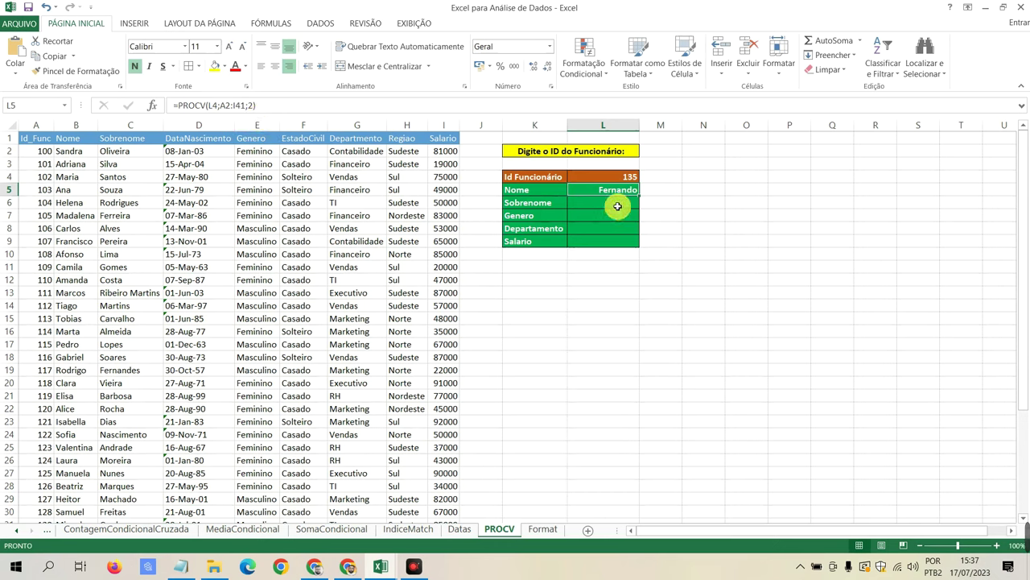
{"action": "left_click", "coordinate": [618, 207]}
{"action": "key", "text": "ctrl+v"}
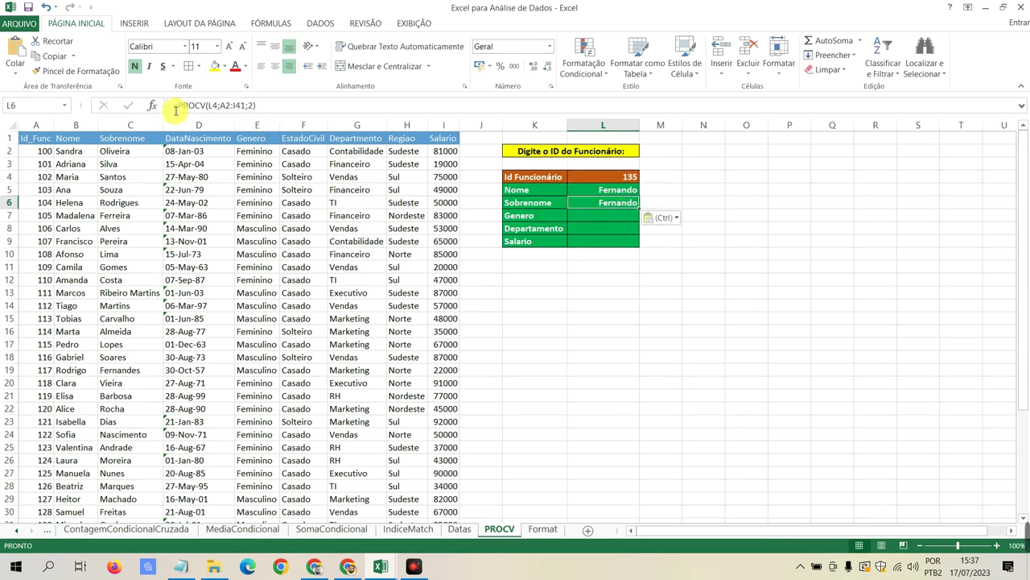
{"action": "left_click", "coordinate": [249, 105]}
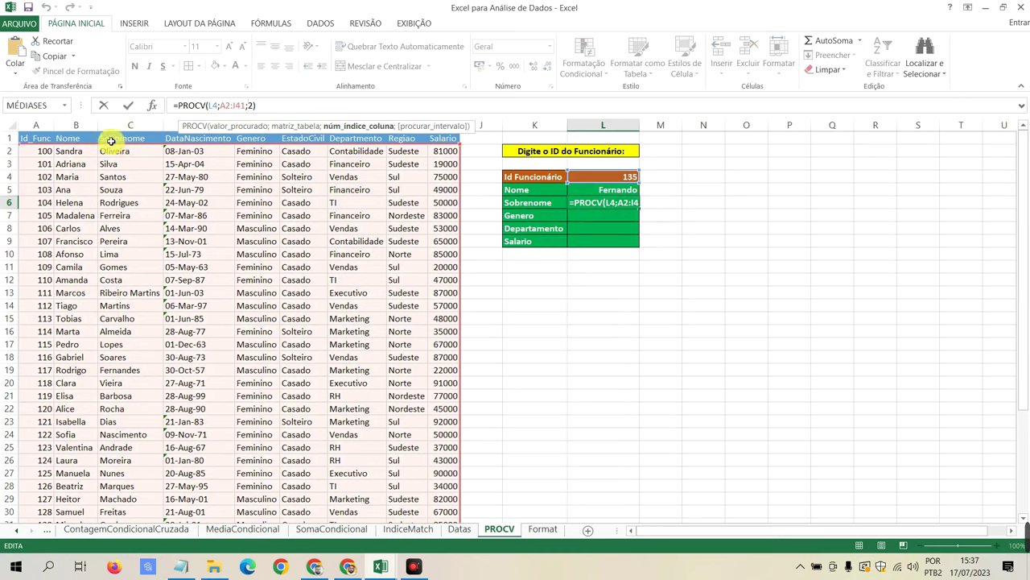
{"action": "key", "text": "End"}
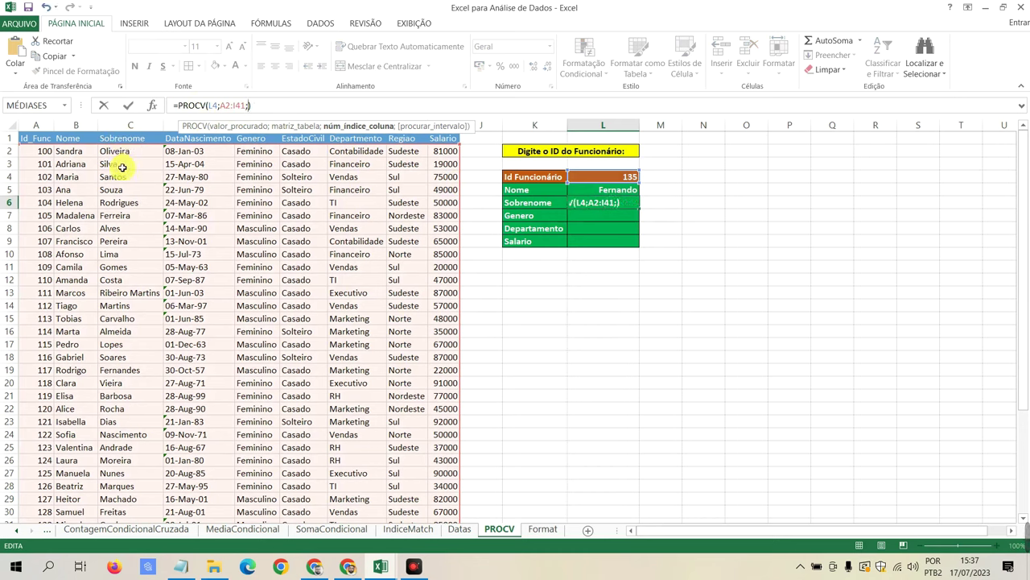
{"action": "key", "text": "Return"}
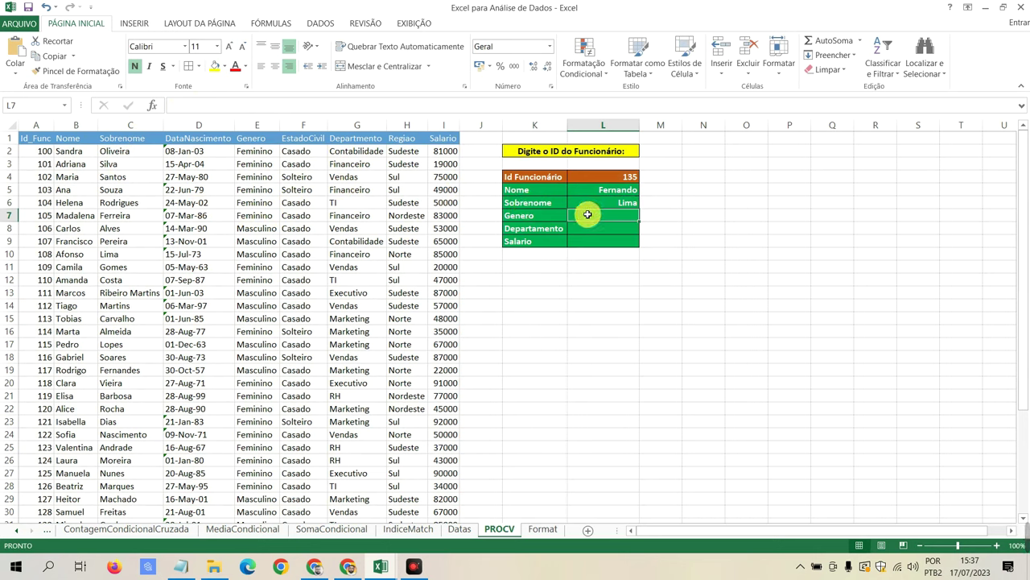
Step: Paste the PROCV formula into L7 and L8 with column indexes 5 and 7, giving Masculino and Marketing
{"action": "key", "text": "ctrl+v"}
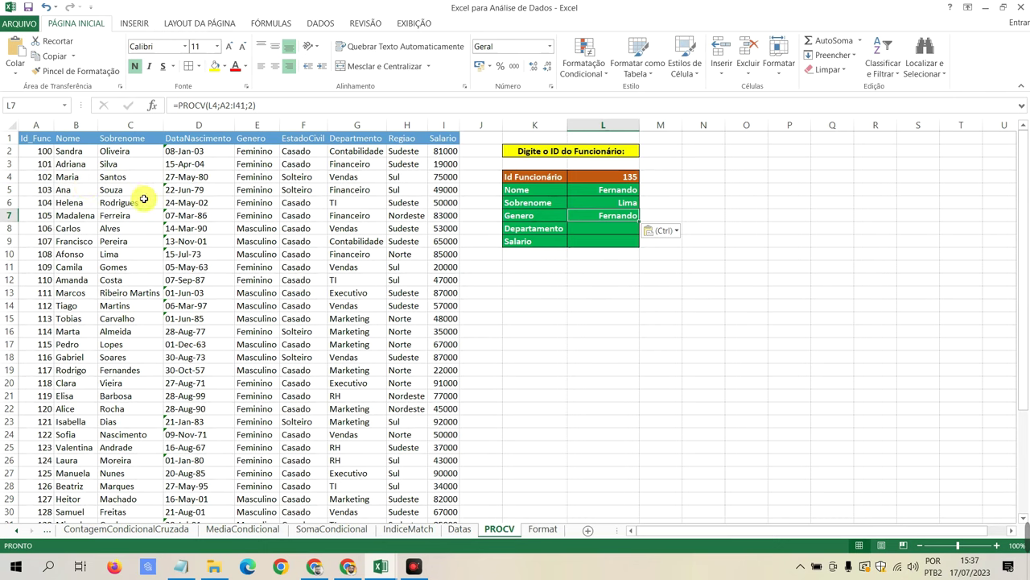
{"action": "left_click", "coordinate": [253, 106]}
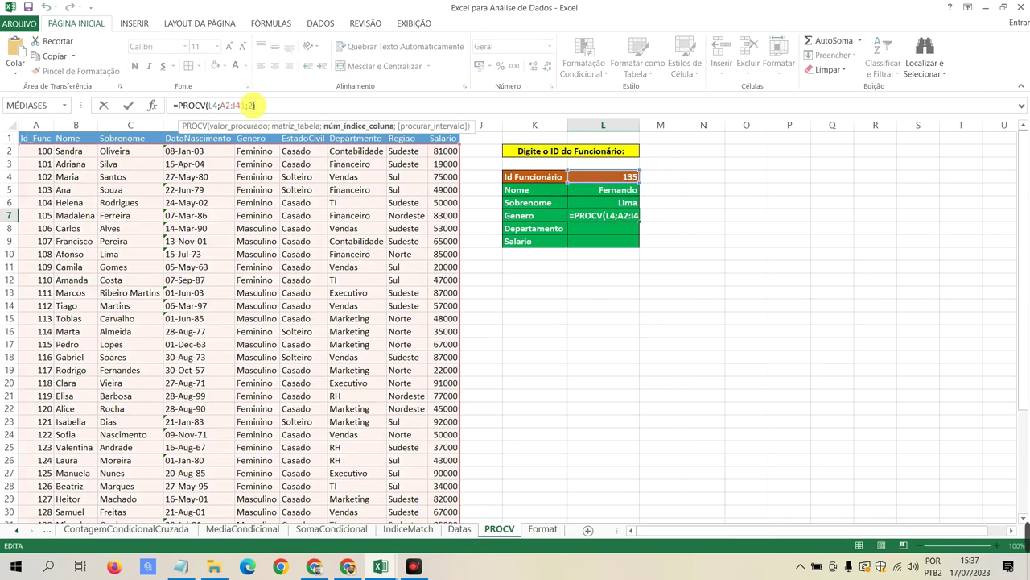
{"action": "key", "text": "Return"}
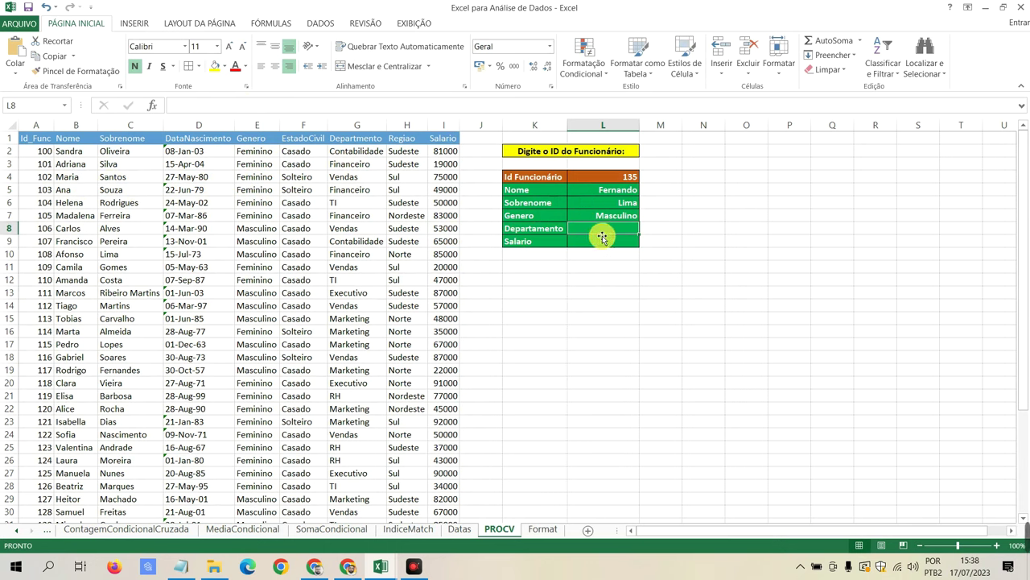
{"action": "key", "text": "ctrl+v"}
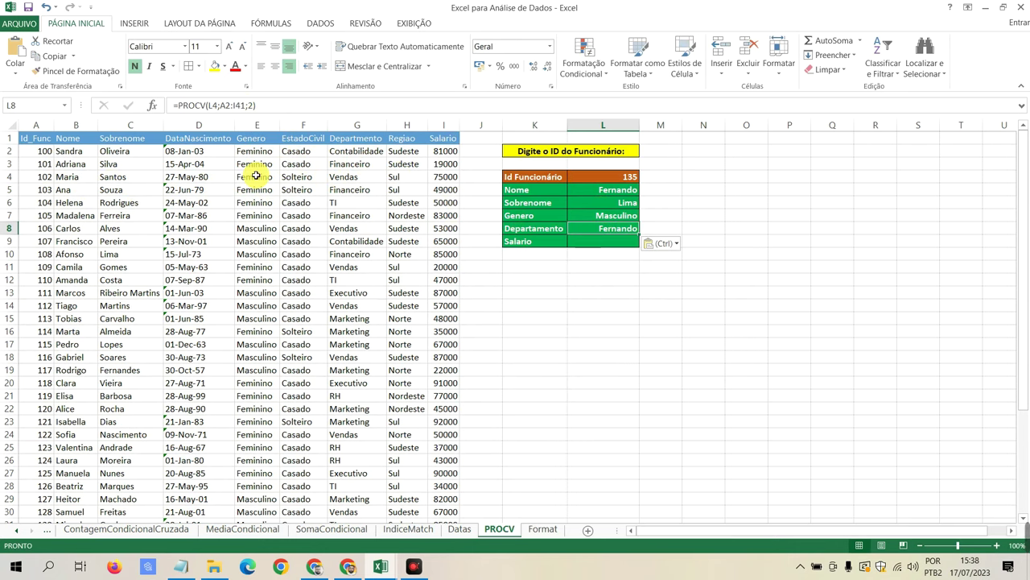
{"action": "left_click", "coordinate": [251, 106]}
{"action": "key", "text": "BackSpace"}
{"action": "type", "text": "7"}
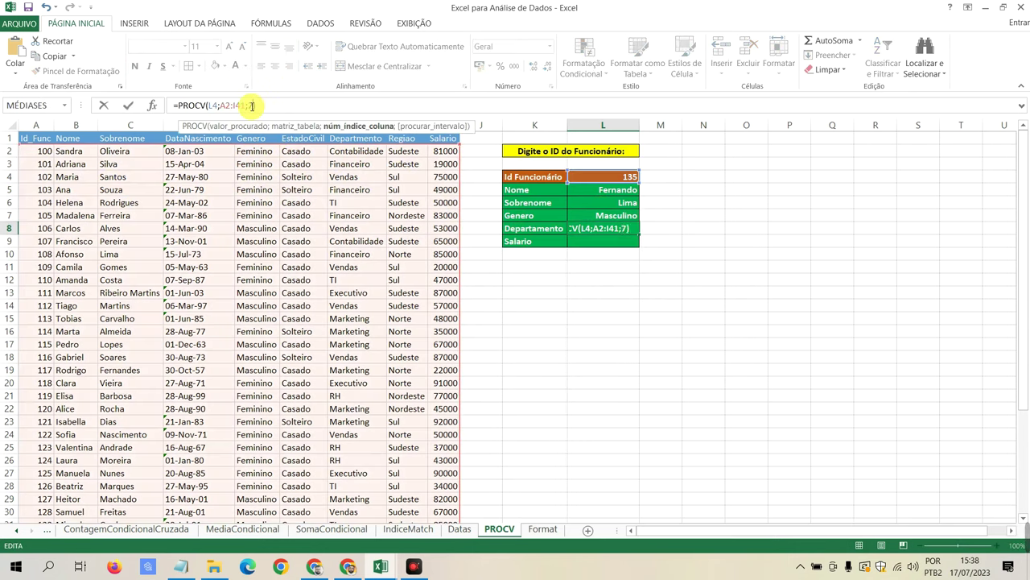
{"action": "key", "text": "Return"}
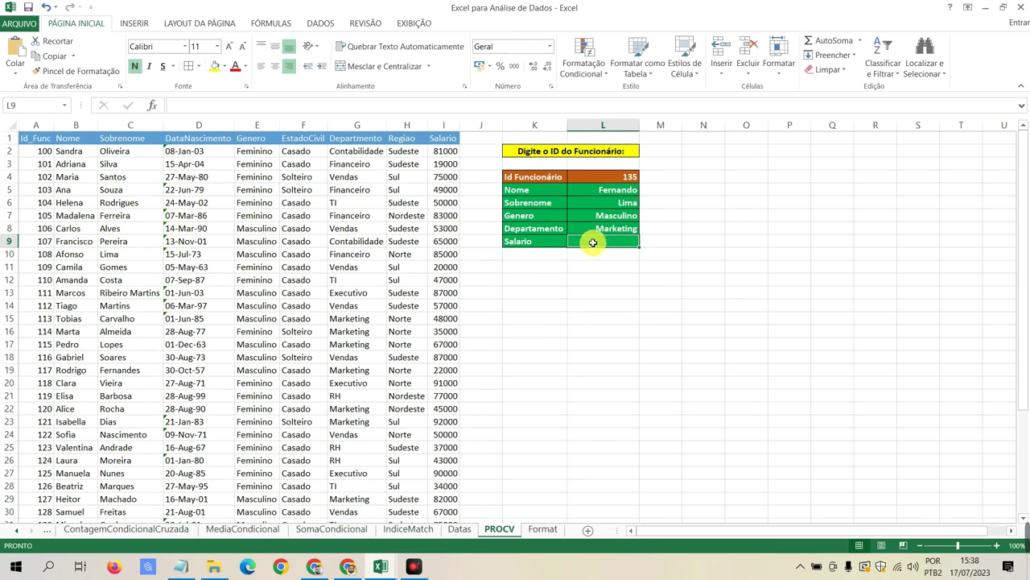
Step: Paste the PROCV formula into L9 with column index 9 so the salary shows 58000
{"action": "key", "text": "ctrl+v"}
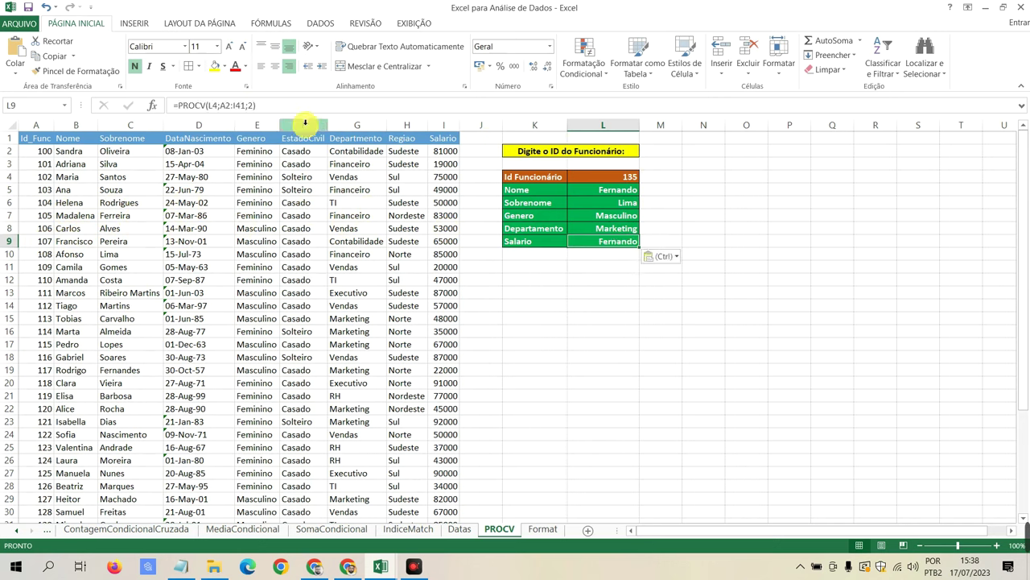
{"action": "left_click", "coordinate": [251, 105]}
{"action": "key", "text": "BackSpace"}
{"action": "type", "text": "2"}
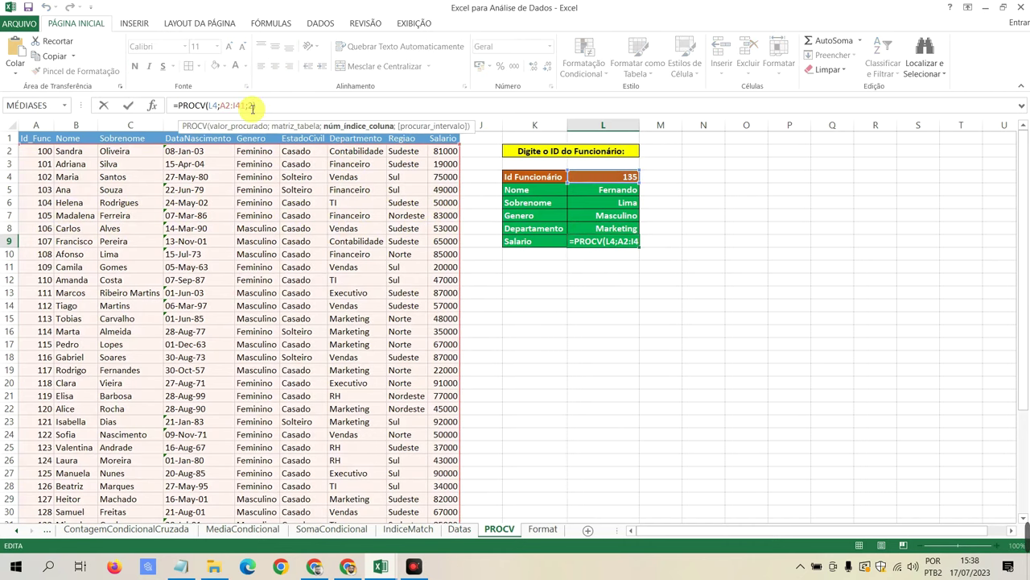
{"action": "key", "text": "BackSpace"}
{"action": "type", "text": "9"}
{"action": "key", "text": "Return"}
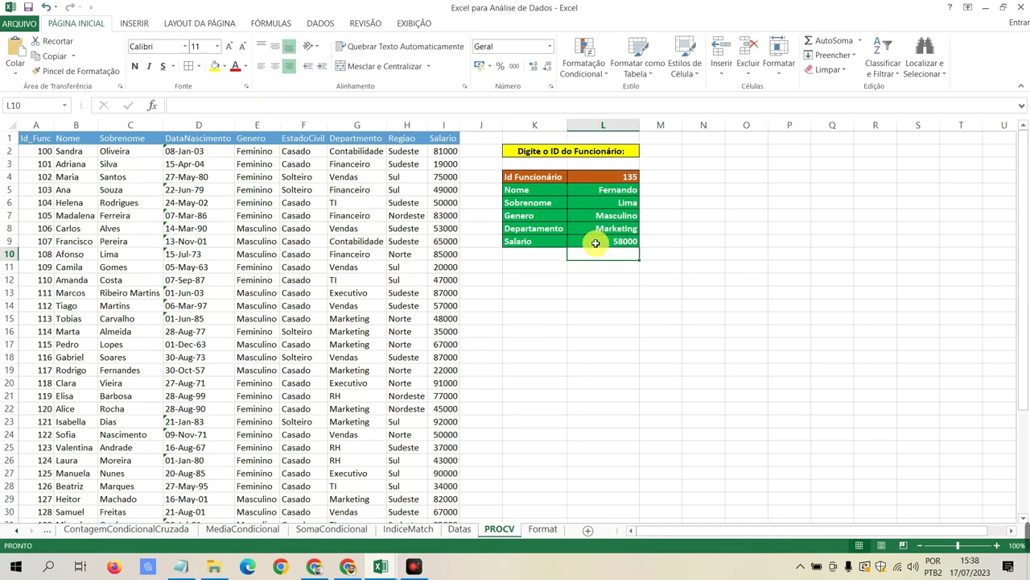
{"action": "left_click", "coordinate": [596, 243]}
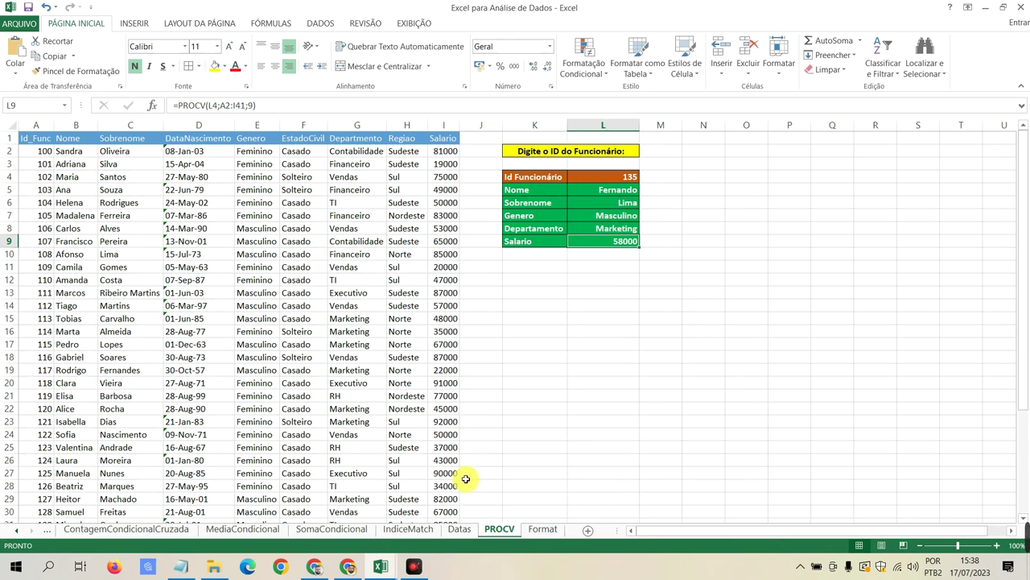
{"action": "left_click", "coordinate": [668, 268]}
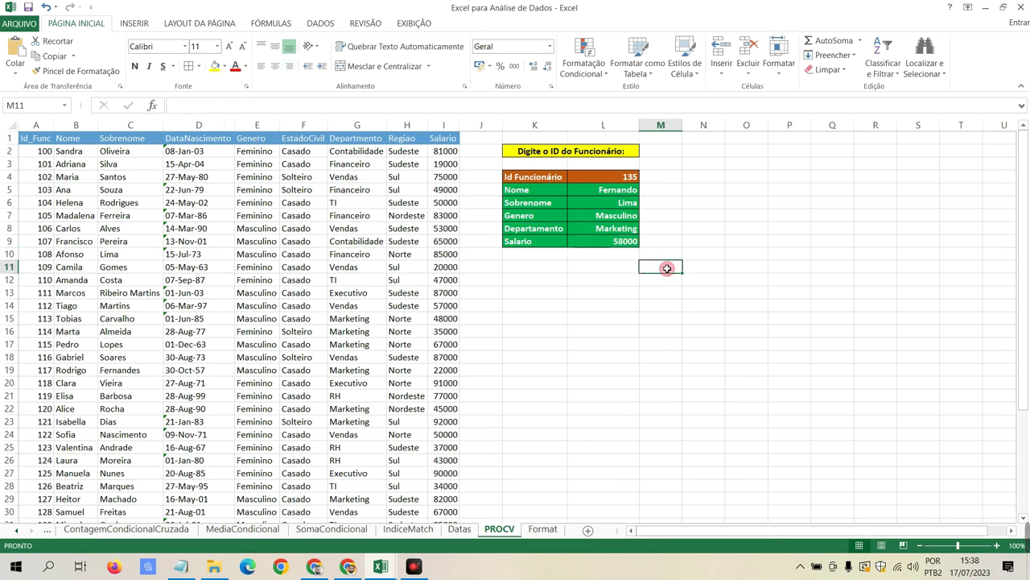
{"action": "type", "text": "=58000/12"}
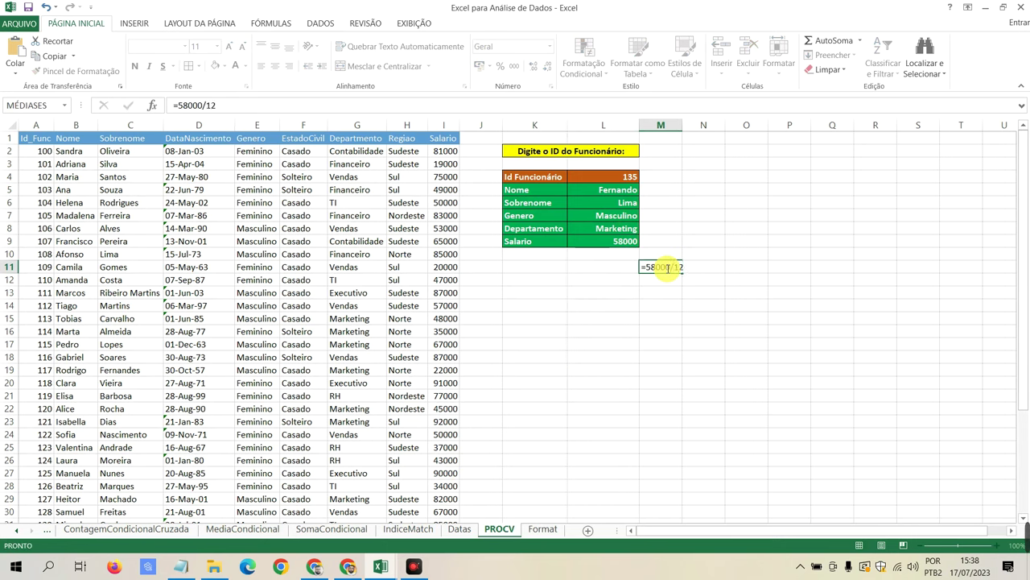
{"action": "key", "text": "Return"}
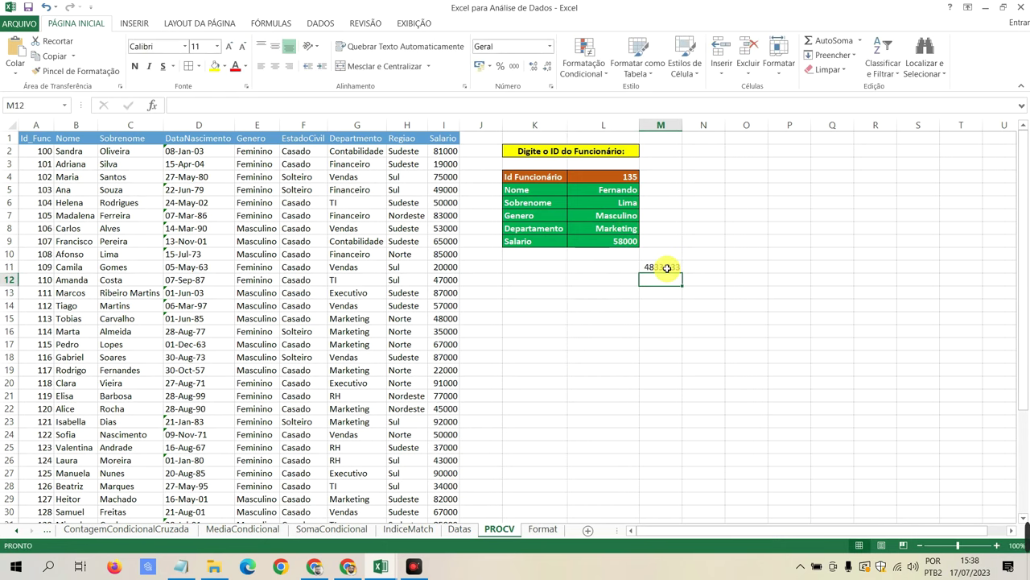
{"action": "left_click", "coordinate": [663, 267]}
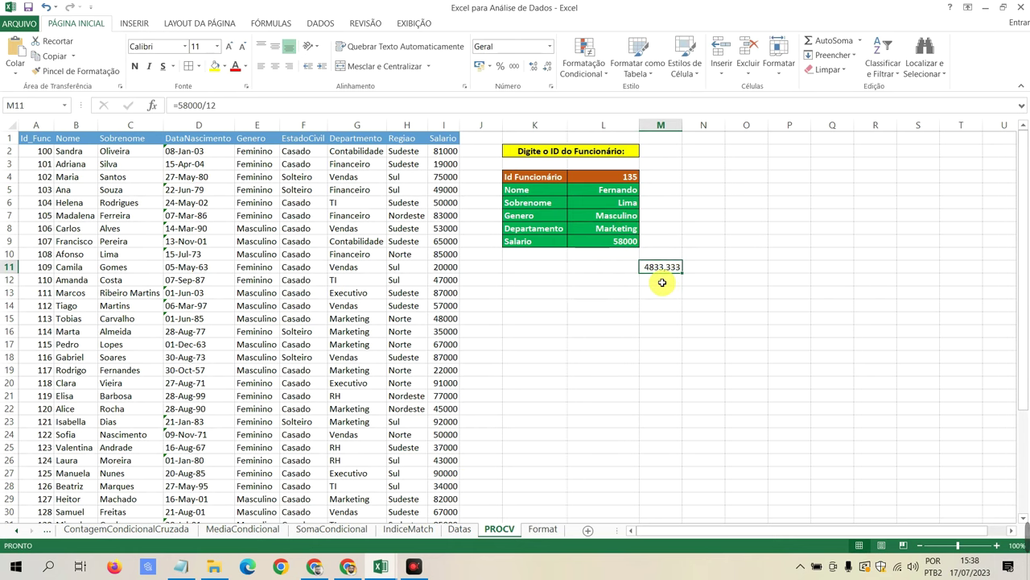
{"action": "key", "text": "Delete"}
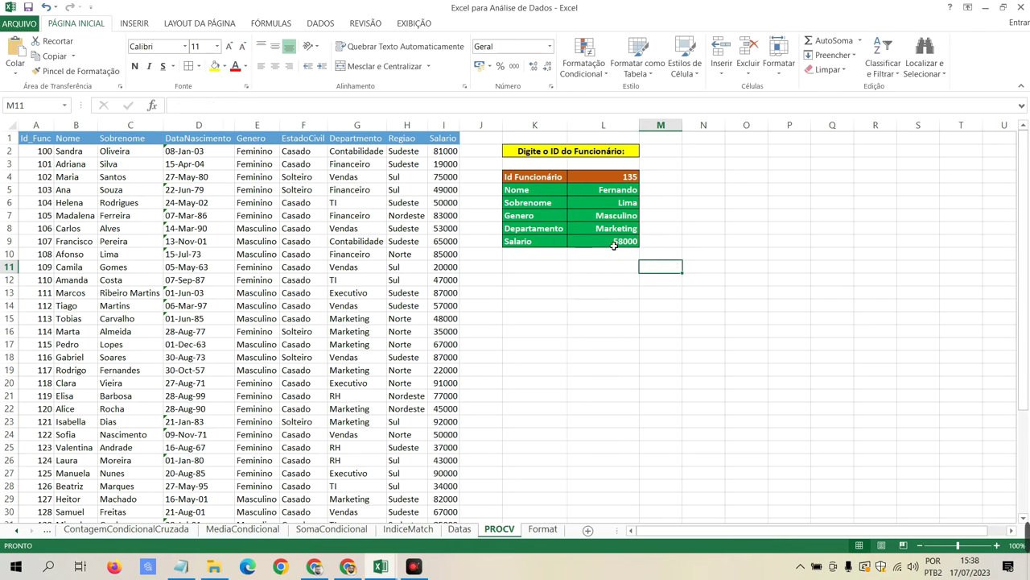
{"action": "left_click_drag", "start_coordinate": [532, 153], "coordinate": [562, 248]}
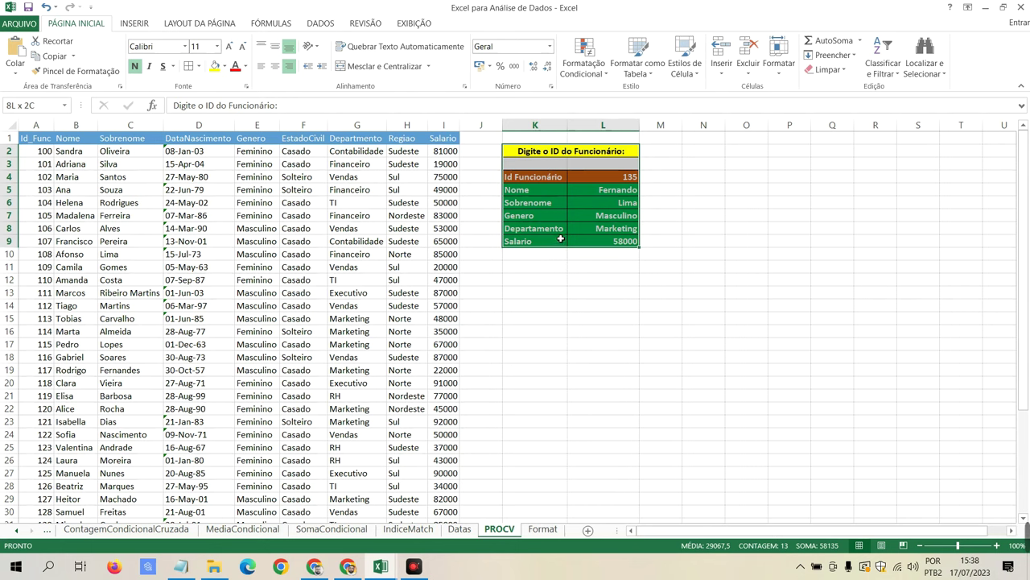
{"action": "left_click_drag", "start_coordinate": [561, 244], "coordinate": [561, 239]}
{"action": "left_click_drag", "start_coordinate": [483, 151], "coordinate": [669, 254]}
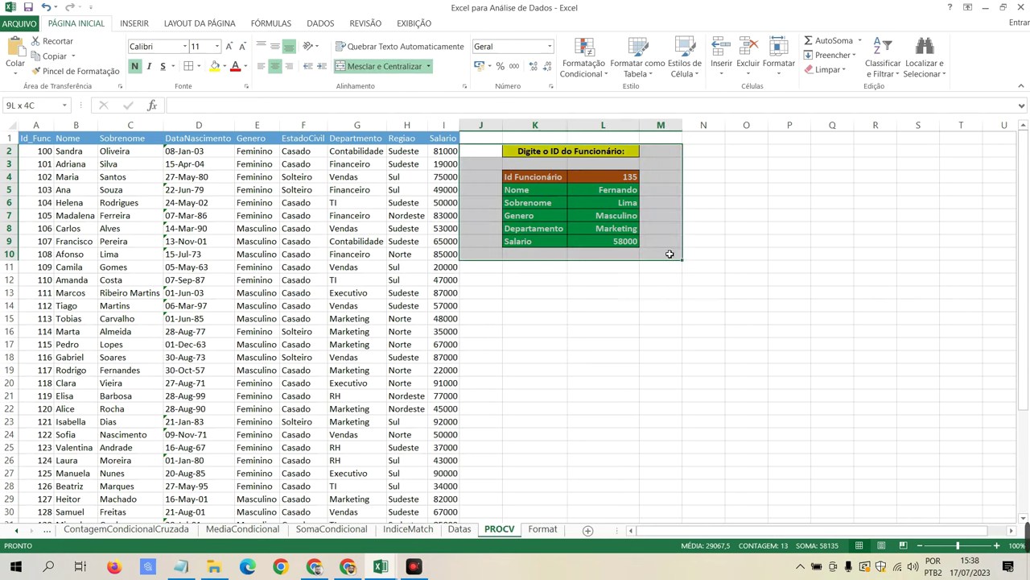
{"action": "left_click", "coordinate": [628, 204]}
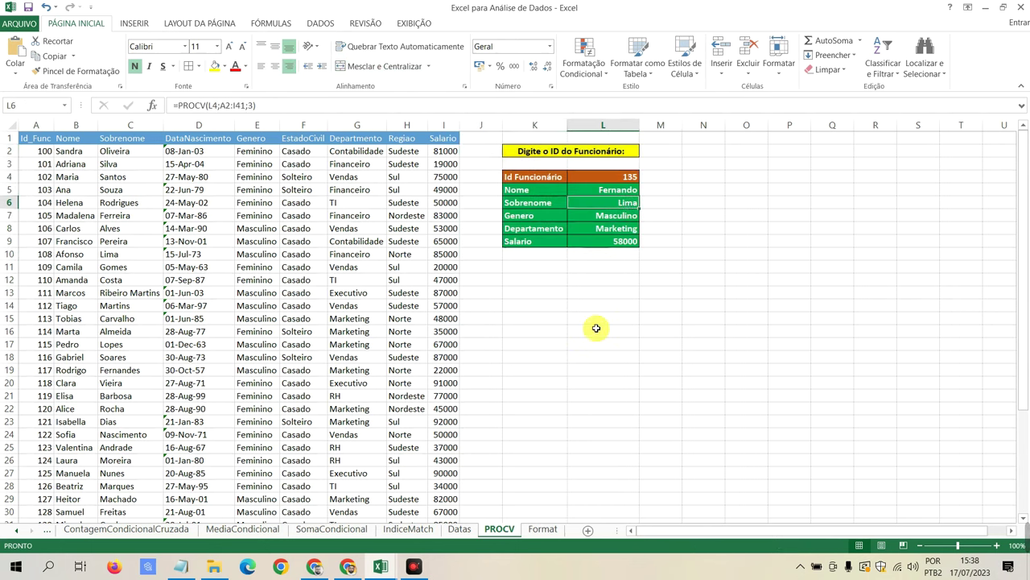
{"action": "left_click", "coordinate": [544, 529]}
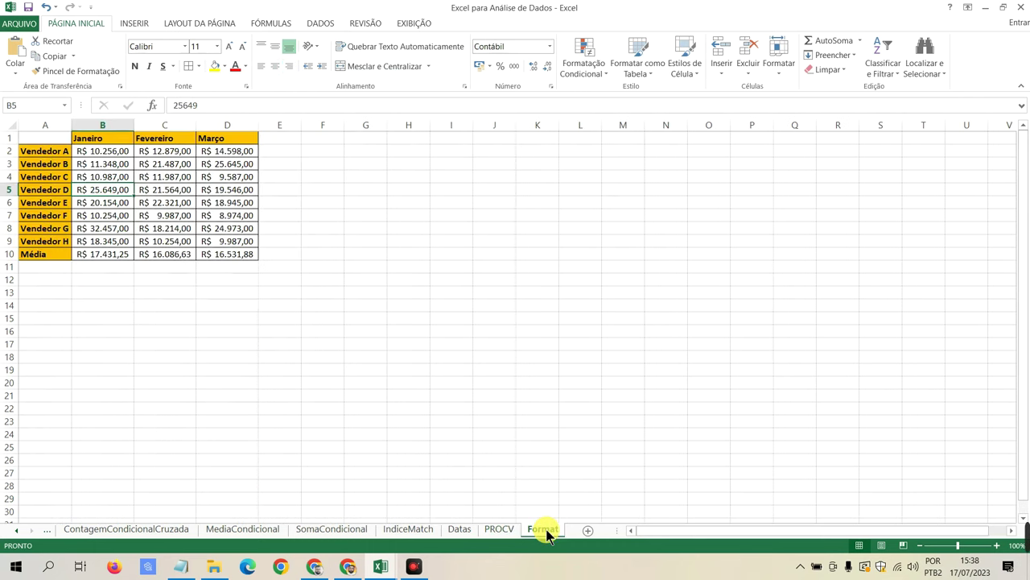
{"action": "left_click", "coordinate": [120, 150]}
{"action": "left_click_drag", "start_coordinate": [119, 150], "coordinate": [243, 254]}
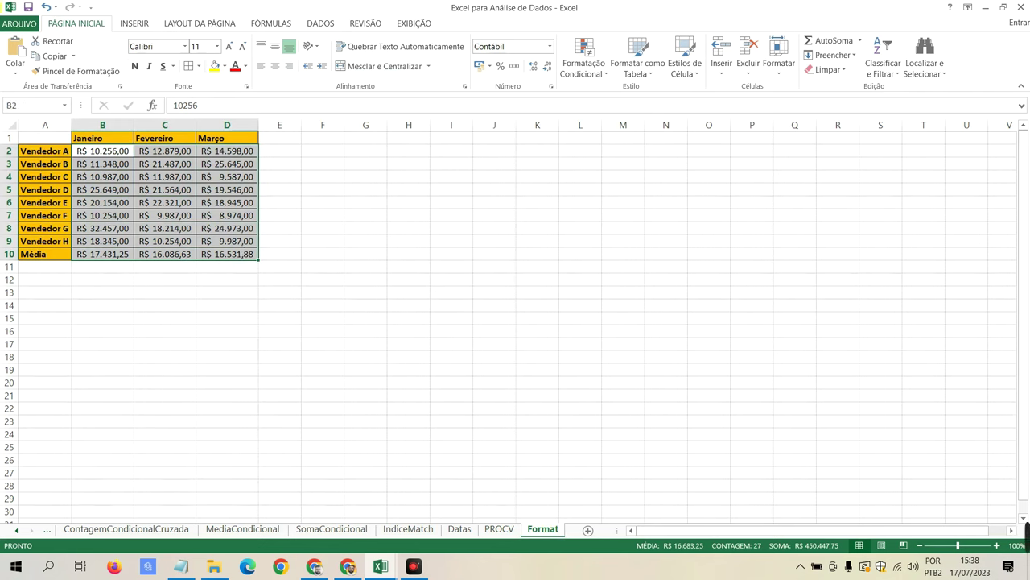
{"action": "key", "text": "ctrl+1"}
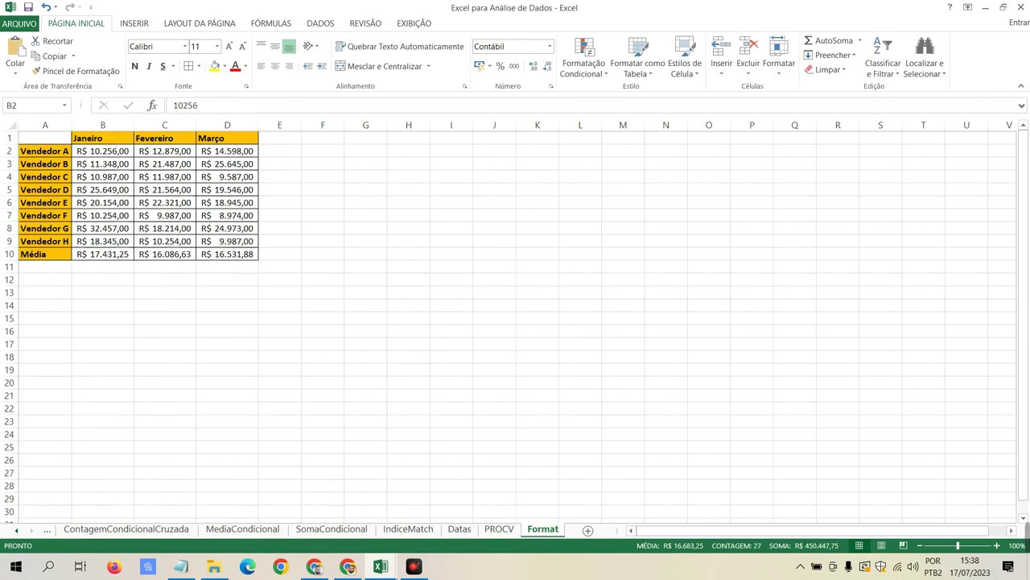
{"action": "left_click", "coordinate": [304, 217]}
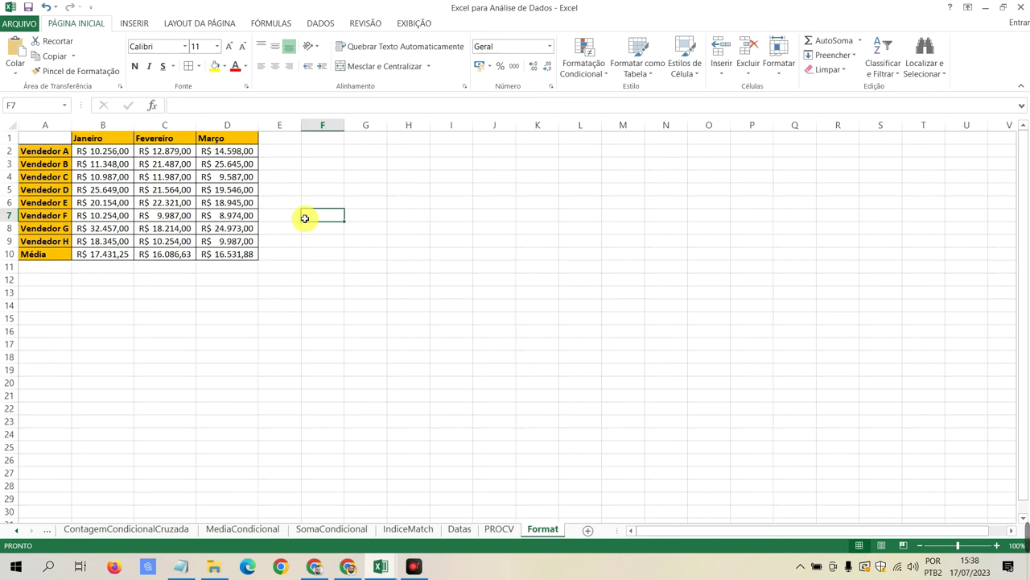
{"action": "left_click", "coordinate": [129, 254]}
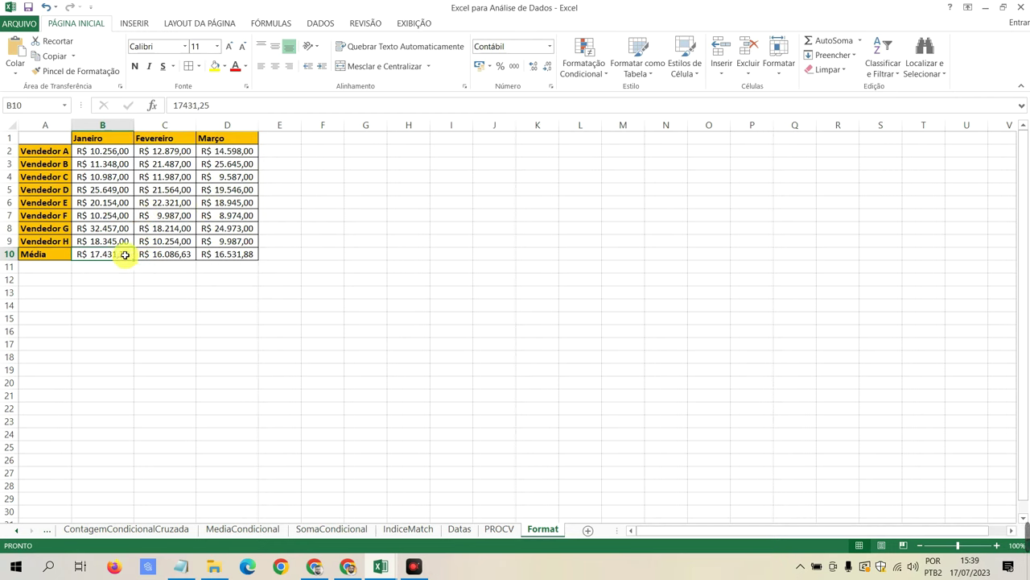
{"action": "left_click_drag", "start_coordinate": [115, 152], "coordinate": [236, 244]}
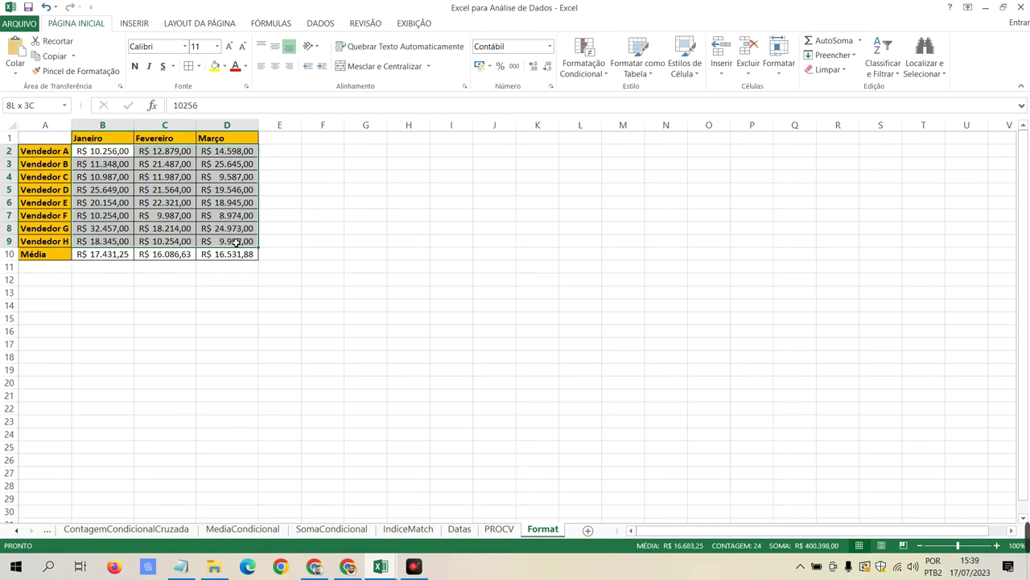
{"action": "left_click", "coordinate": [93, 255]}
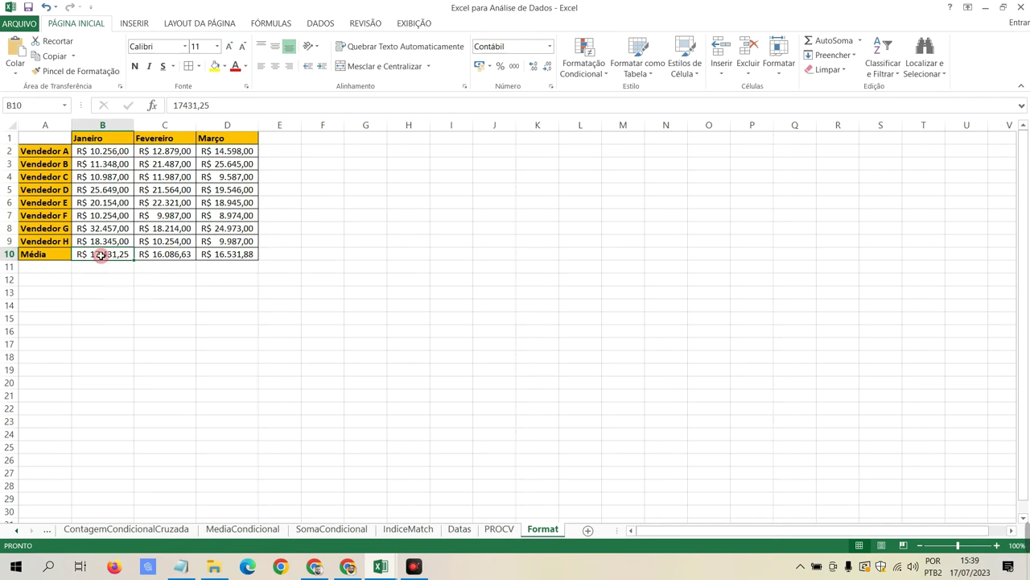
{"action": "left_click", "coordinate": [165, 253]}
{"action": "left_click", "coordinate": [222, 255]}
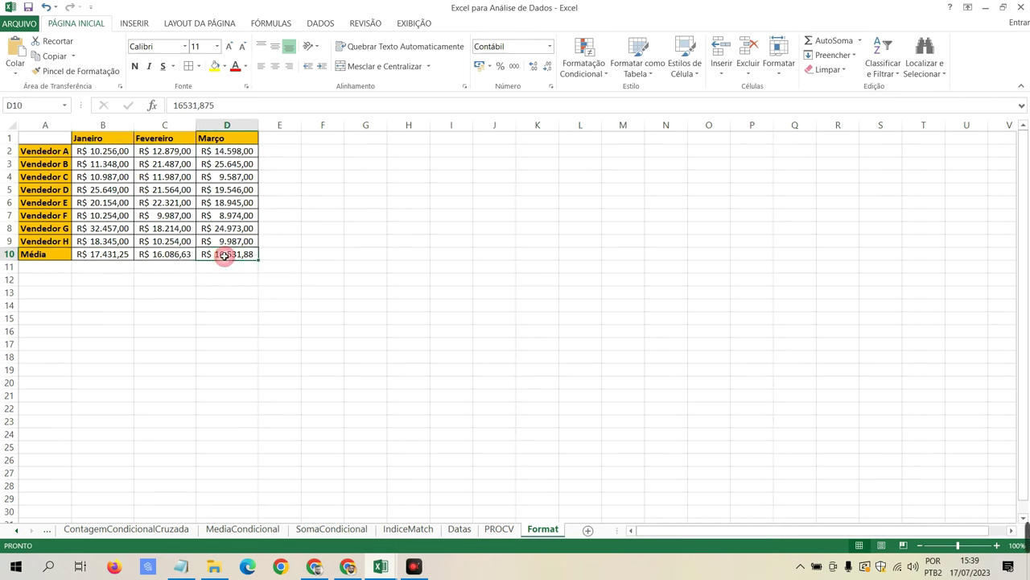
{"action": "left_click", "coordinate": [89, 255]}
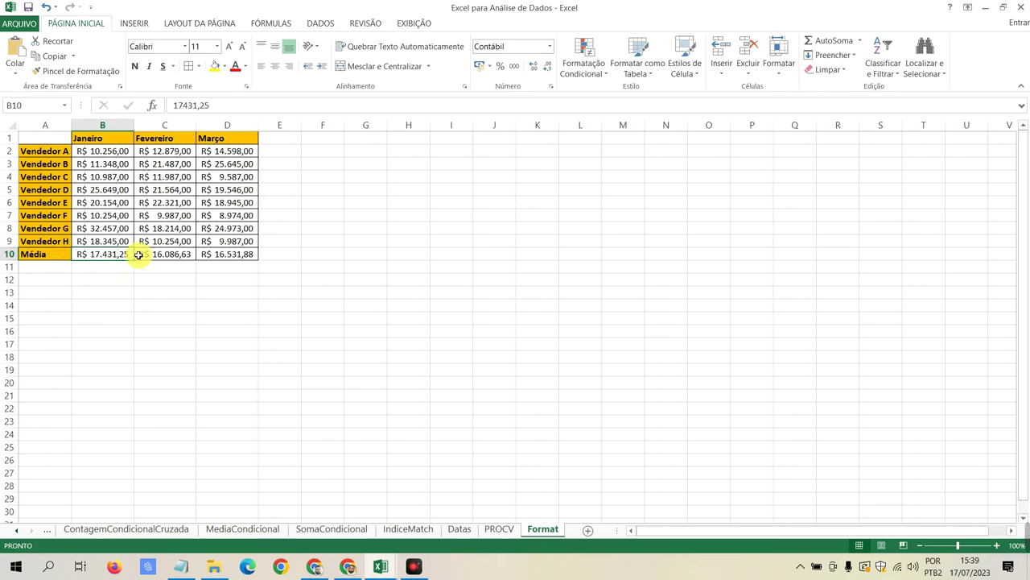
{"action": "left_click", "coordinate": [182, 254]}
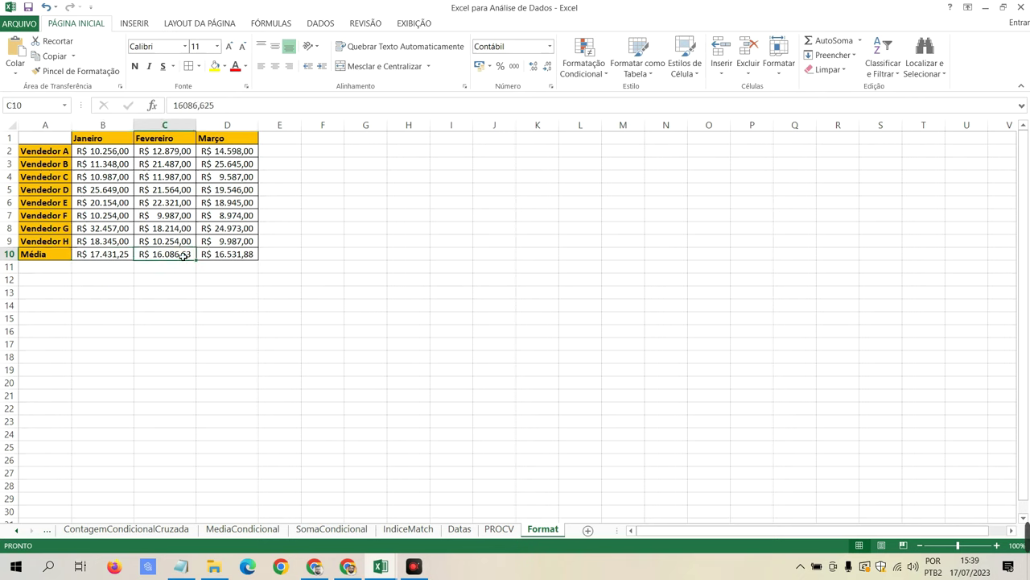
{"action": "left_click", "coordinate": [244, 258]}
{"action": "left_click", "coordinate": [64, 151]}
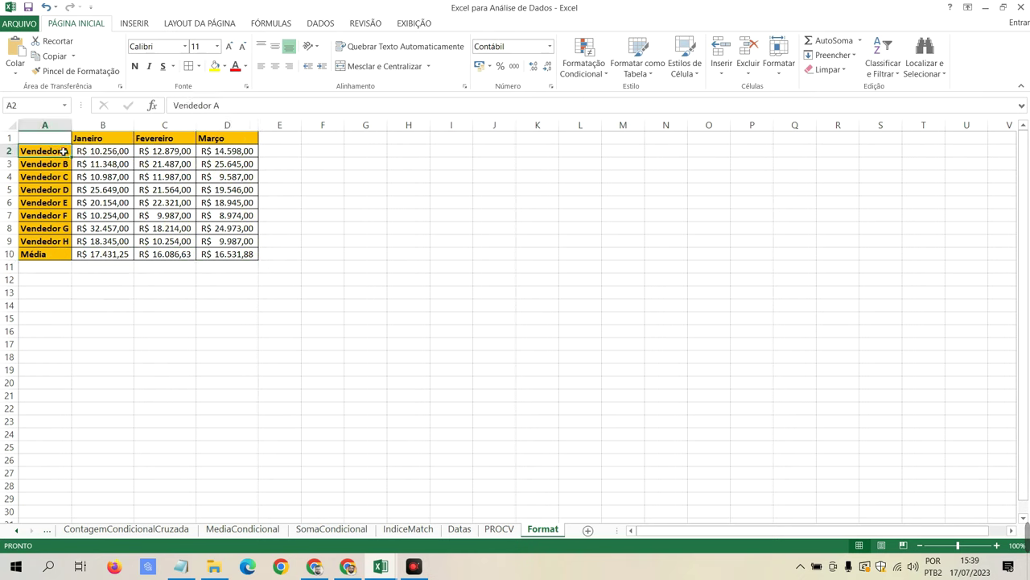
{"action": "left_click", "coordinate": [65, 190]}
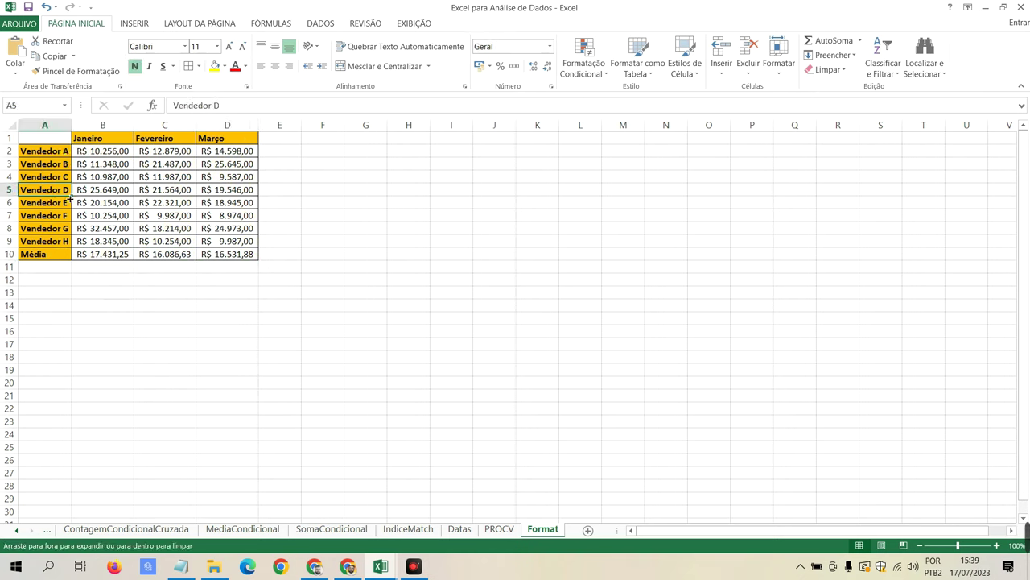
{"action": "left_click", "coordinate": [65, 203]}
{"action": "left_click", "coordinate": [65, 228]}
{"action": "left_click", "coordinate": [64, 216]}
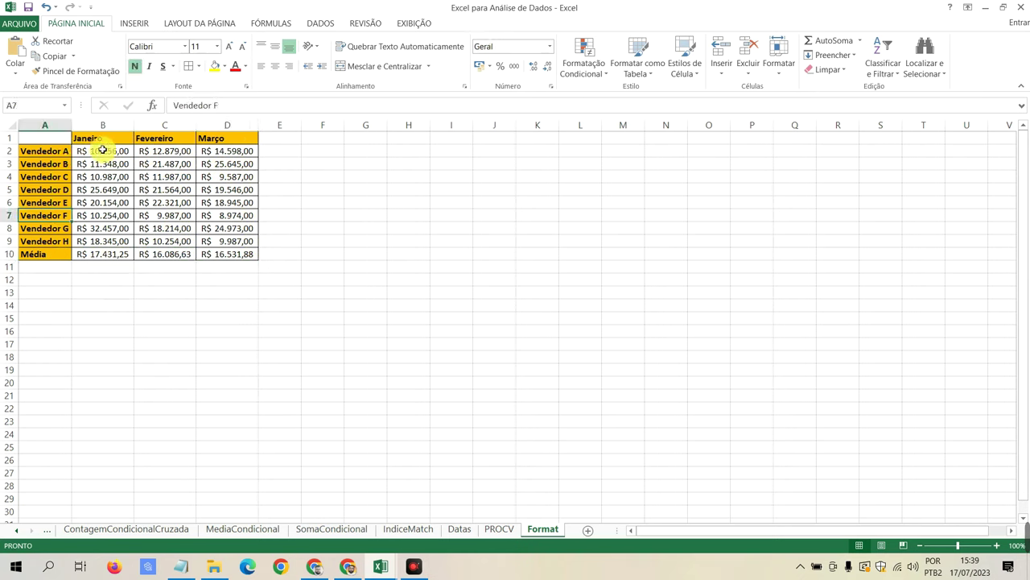
{"action": "left_click_drag", "start_coordinate": [48, 151], "coordinate": [54, 242]}
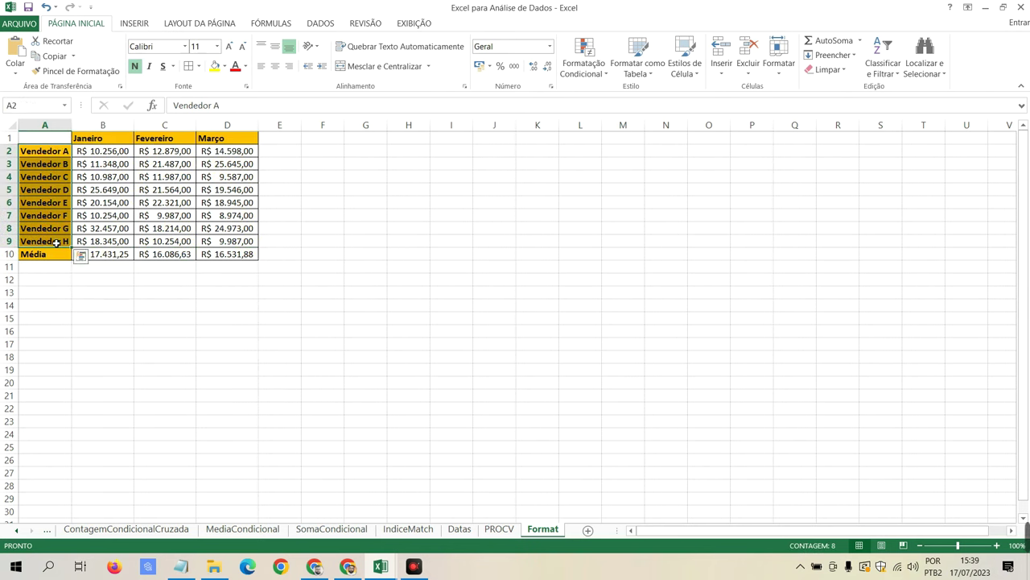
{"action": "mouse_move", "coordinate": [100, 150]}
{"action": "left_mouse_down"}
{"action": "mouse_move", "coordinate": [236, 249]}
{"action": "mouse_move", "coordinate": [227, 242]}
{"action": "left_mouse_up"}
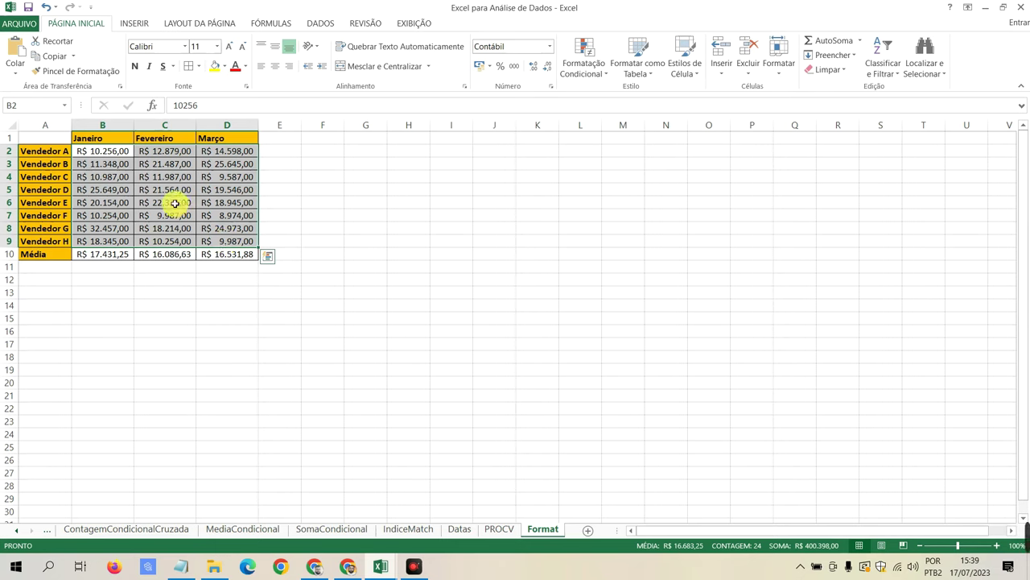
{"action": "left_click", "coordinate": [396, 252]}
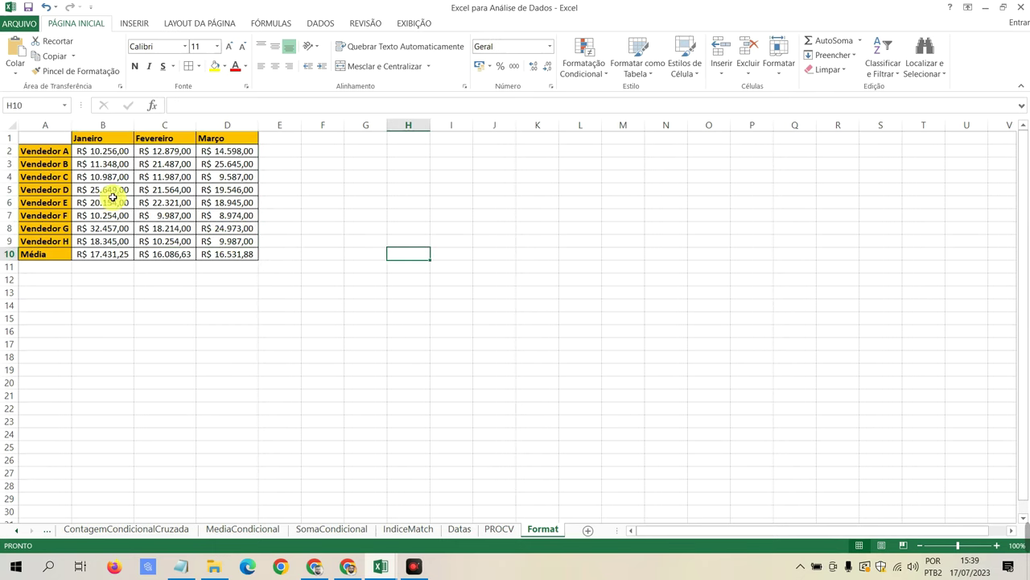
{"action": "left_click_drag", "start_coordinate": [105, 153], "coordinate": [228, 239]}
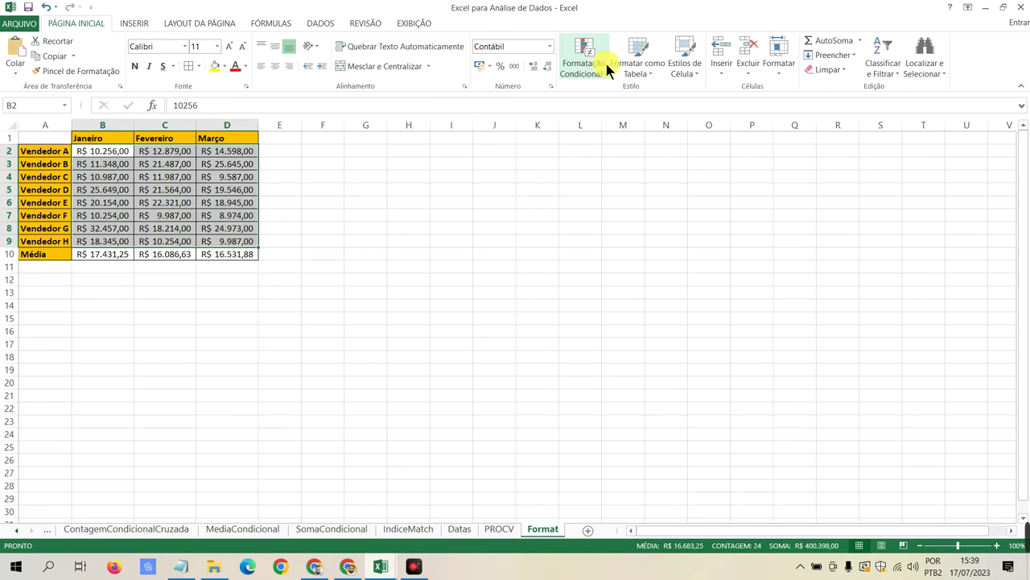
Step: Add a 'Formatar apenas valores acima ou abaixo da média' rule with green fill to B2:D9
{"action": "left_click", "coordinate": [583, 65]}
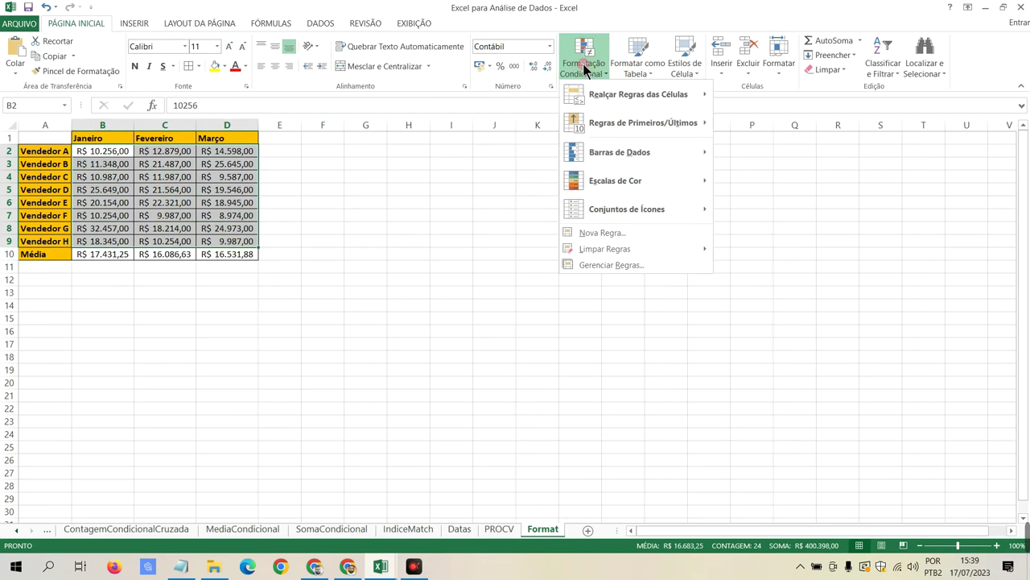
{"action": "left_click", "coordinate": [615, 235]}
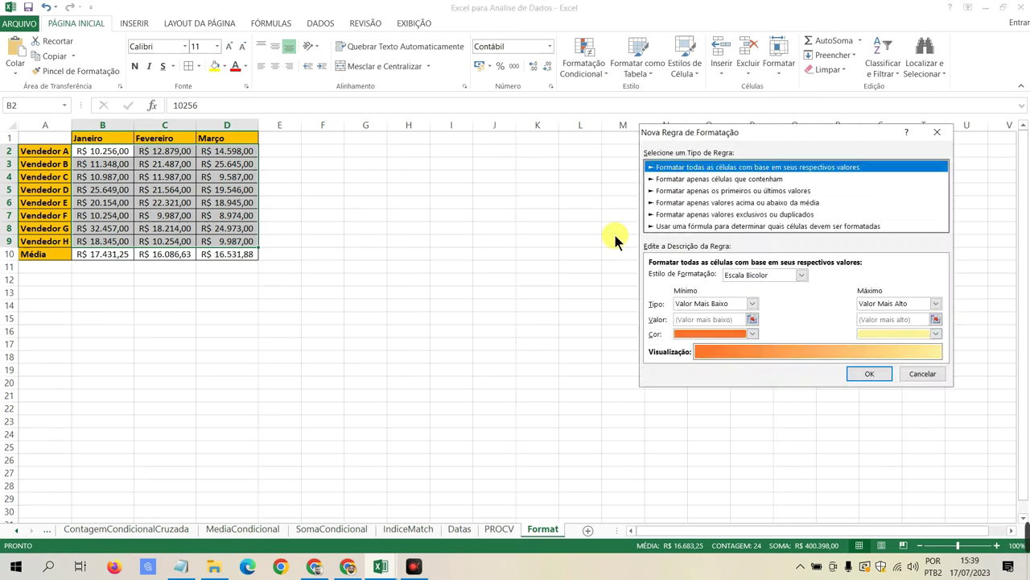
{"action": "left_click", "coordinate": [695, 203]}
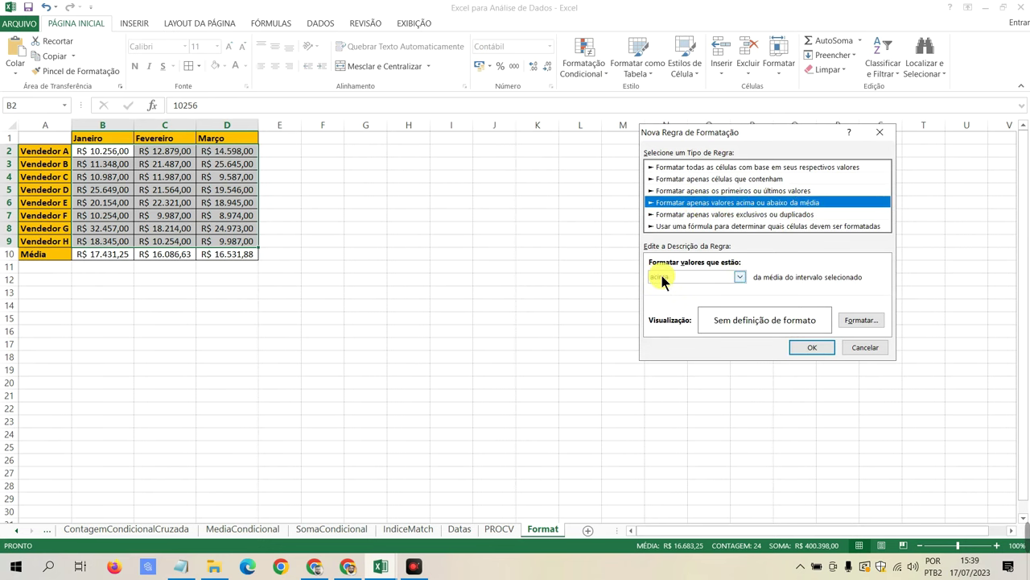
{"action": "left_click", "coordinate": [881, 319]}
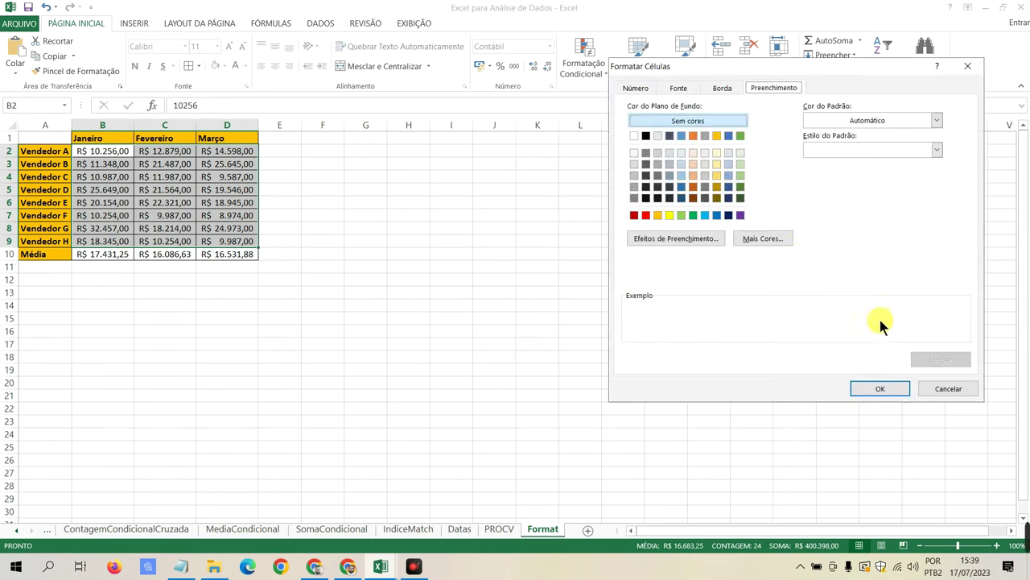
{"action": "left_click", "coordinate": [740, 135]}
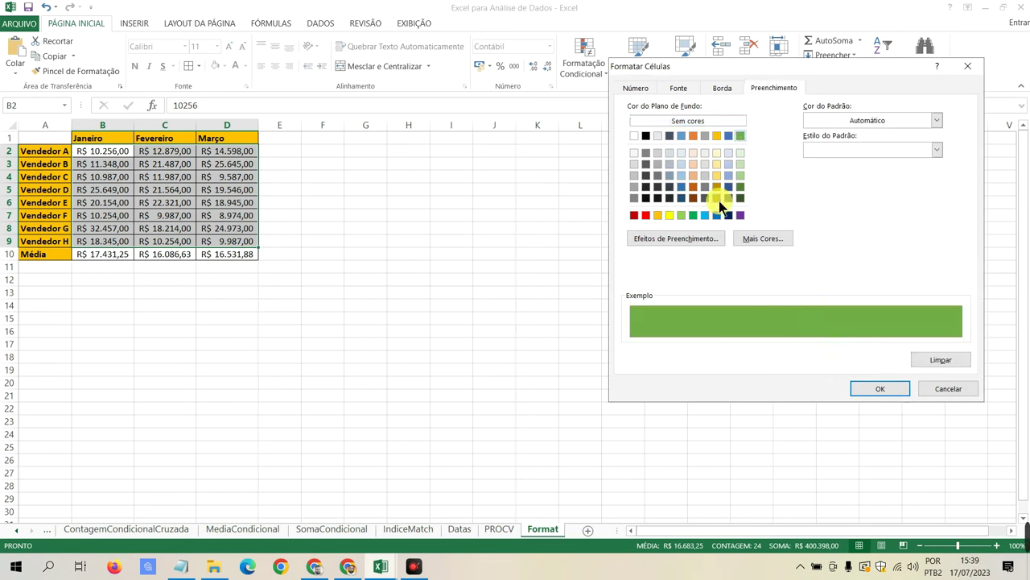
{"action": "left_click", "coordinate": [673, 88]}
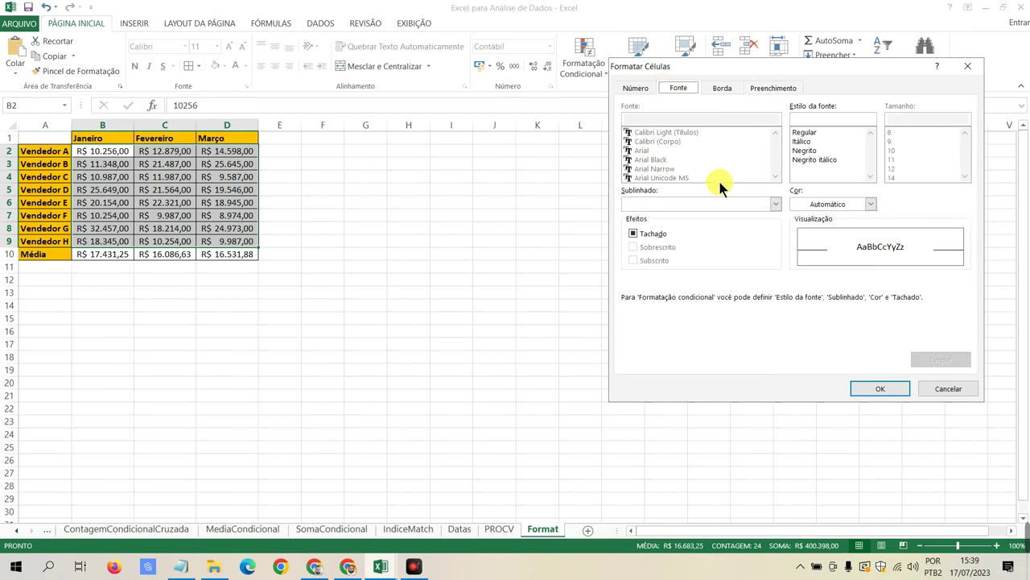
{"action": "left_click", "coordinate": [648, 85]}
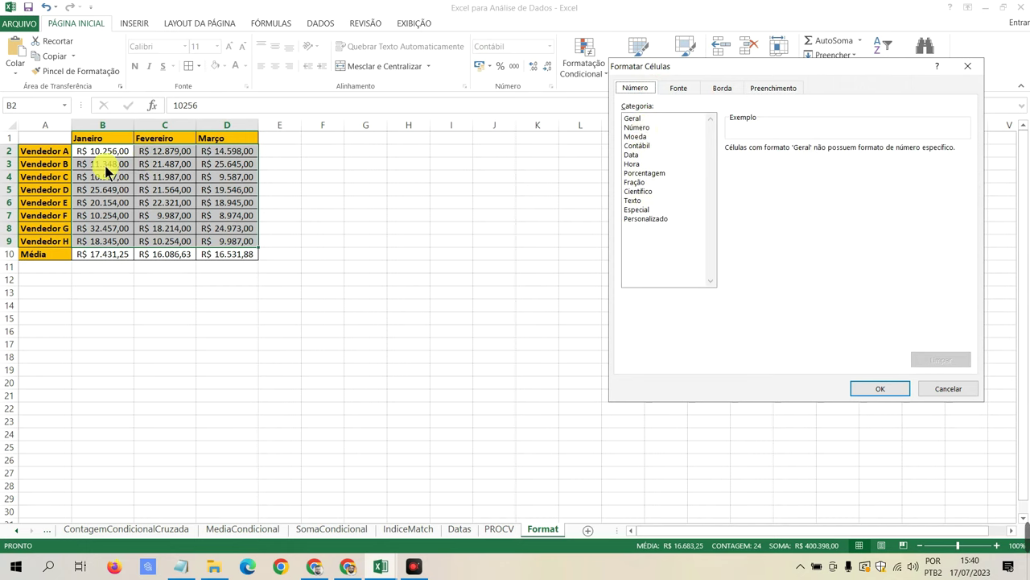
{"action": "left_click", "coordinate": [671, 88]}
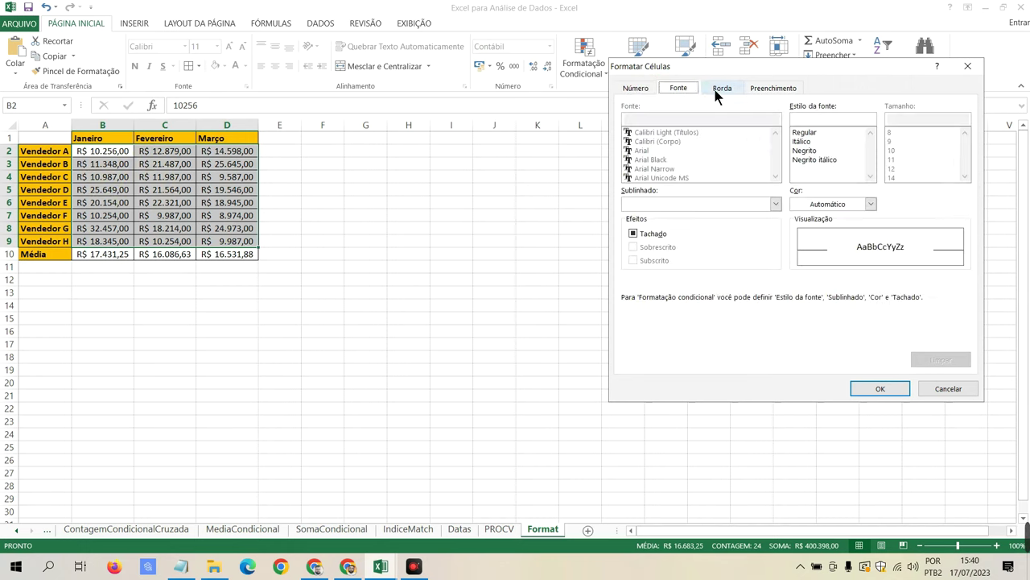
{"action": "left_click", "coordinate": [716, 90]}
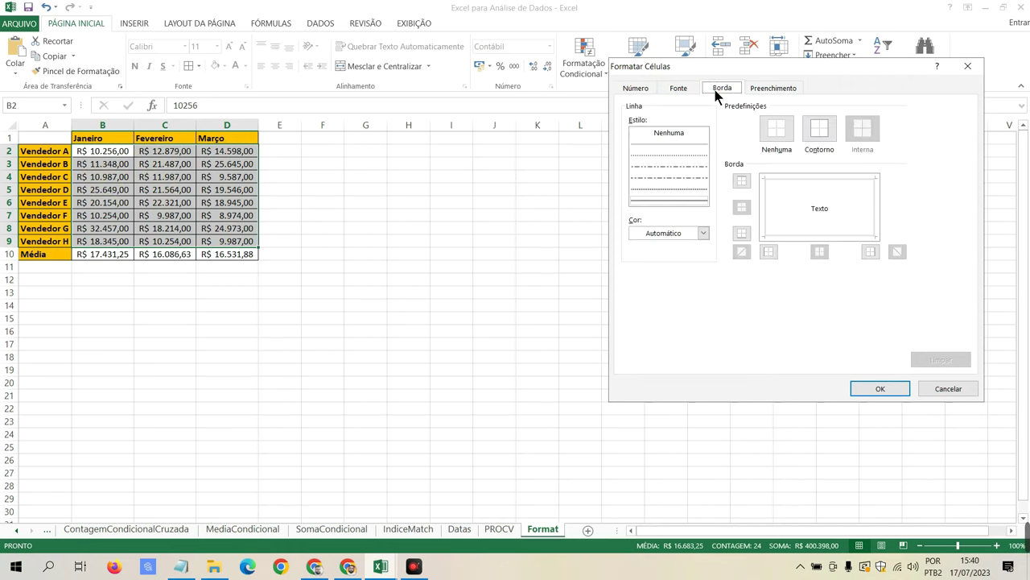
{"action": "left_click", "coordinate": [778, 87]}
{"action": "left_click", "coordinate": [876, 389]}
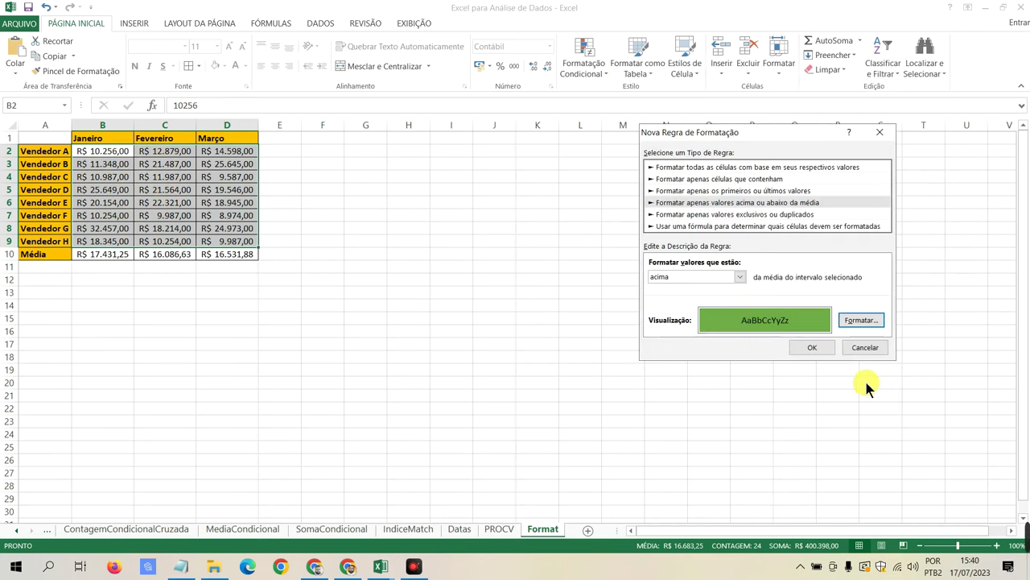
{"action": "left_click", "coordinate": [829, 348]}
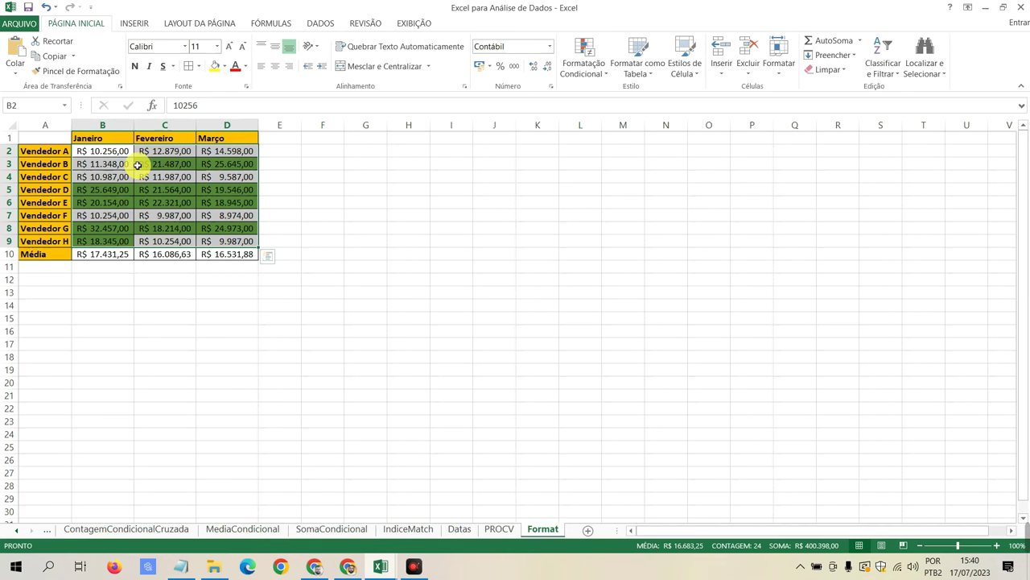
{"action": "left_click", "coordinate": [158, 253]}
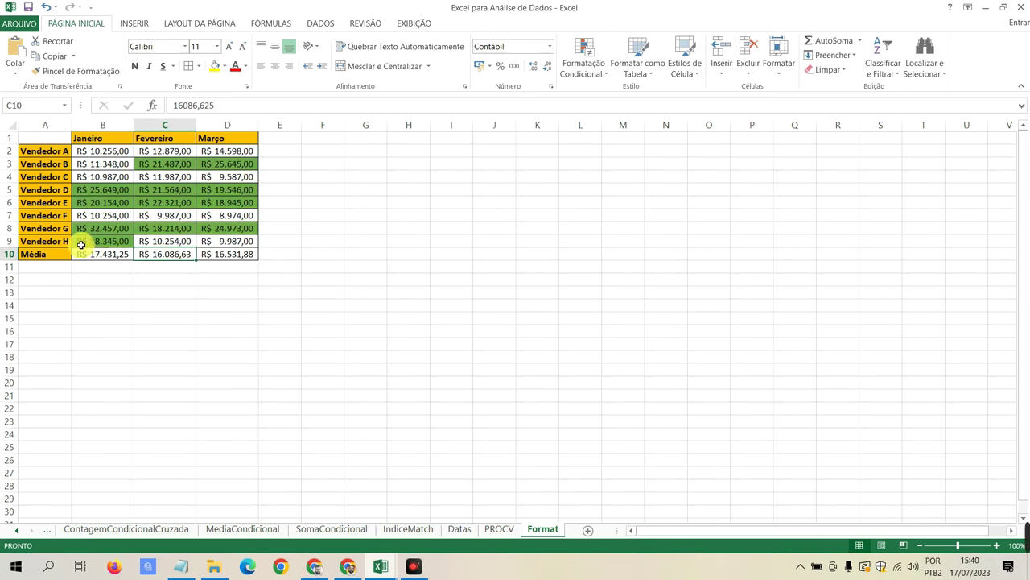
{"action": "left_click", "coordinate": [48, 229]}
{"action": "left_click", "coordinate": [164, 231]}
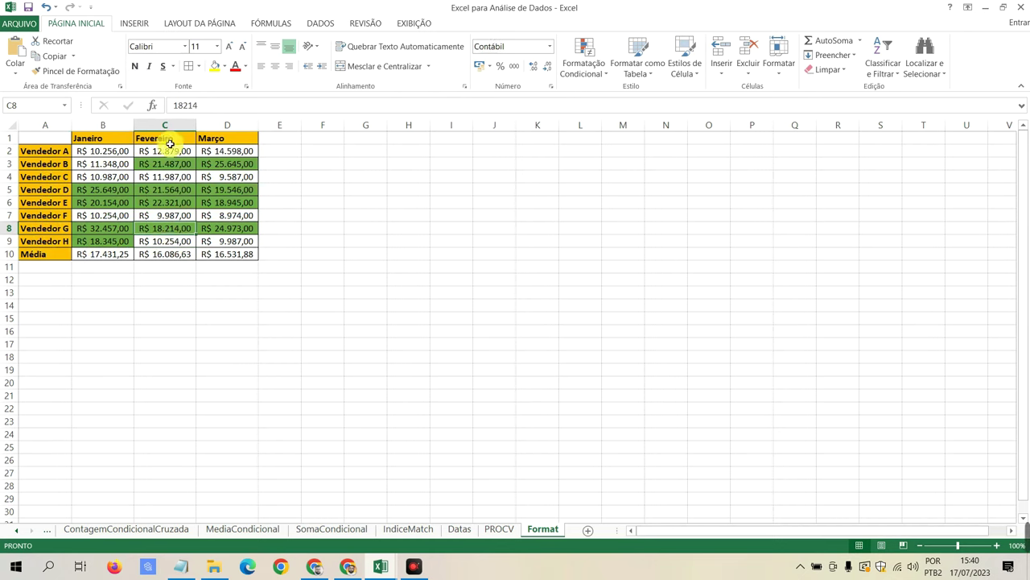
{"action": "left_click", "coordinate": [177, 261]}
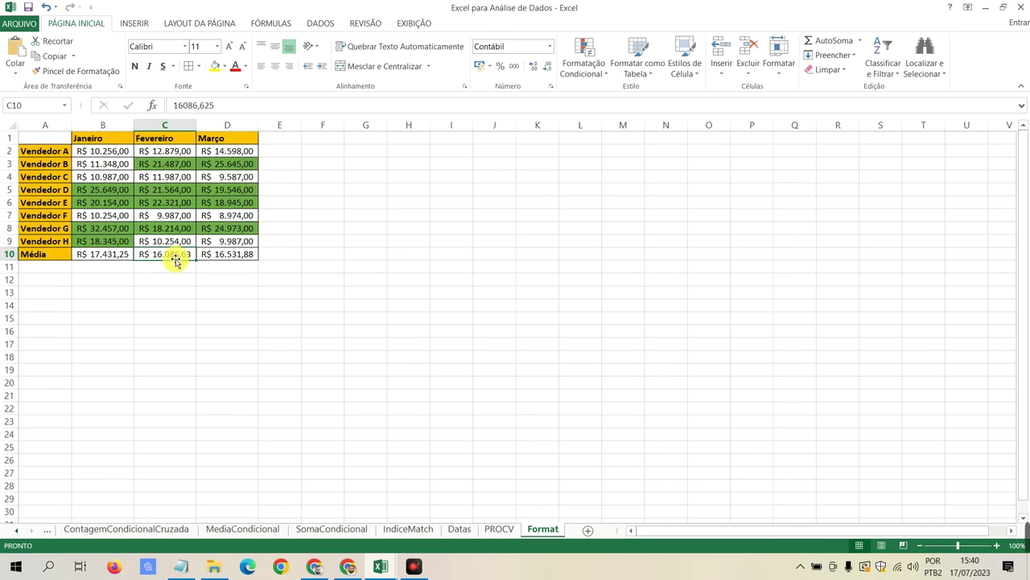
{"action": "left_click", "coordinate": [165, 231]}
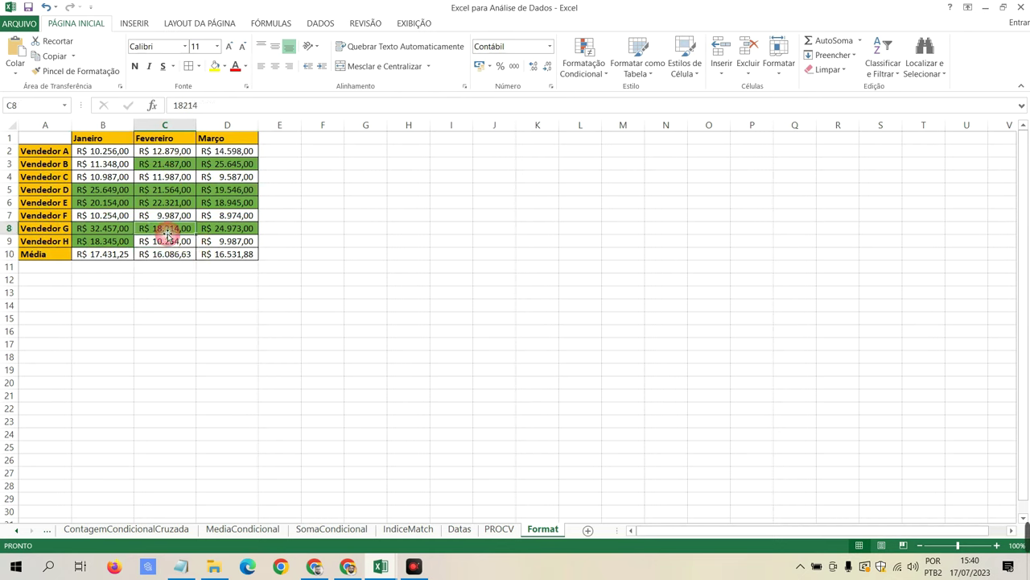
{"action": "left_click", "coordinate": [50, 191]}
{"action": "left_click", "coordinate": [69, 164]}
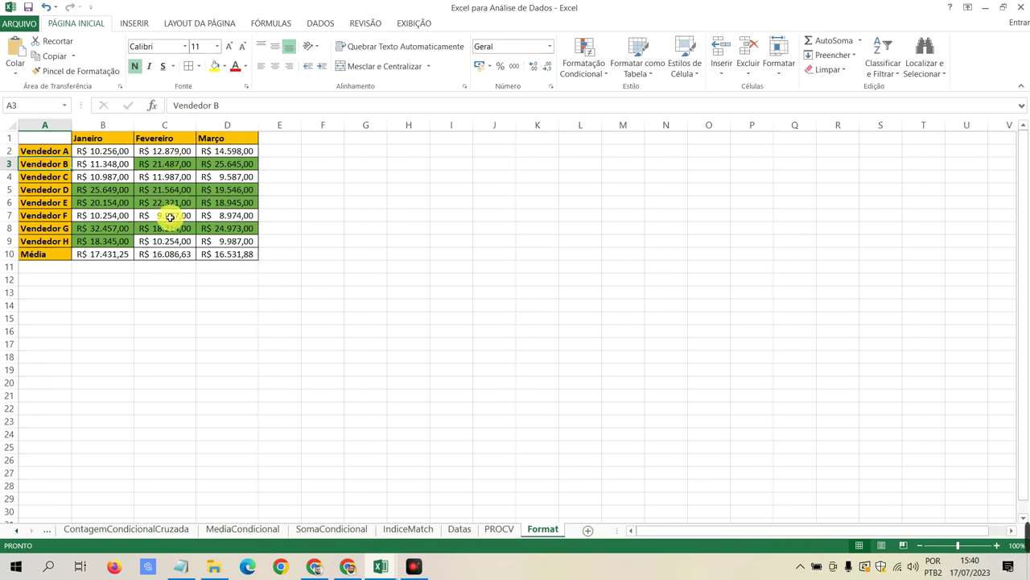
{"action": "left_click", "coordinate": [64, 216]}
{"action": "left_click", "coordinate": [171, 216]}
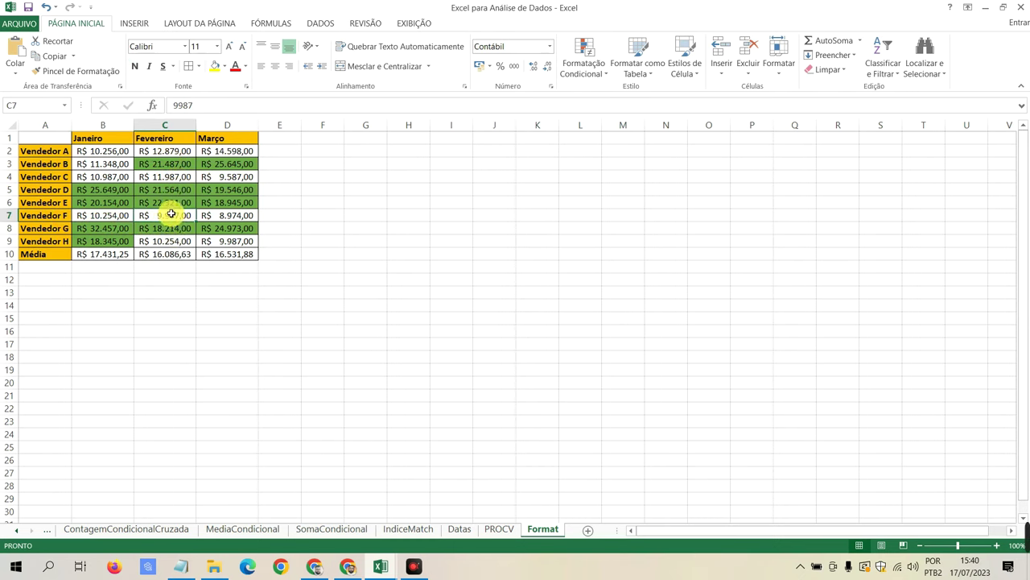
{"action": "left_click", "coordinate": [177, 253]}
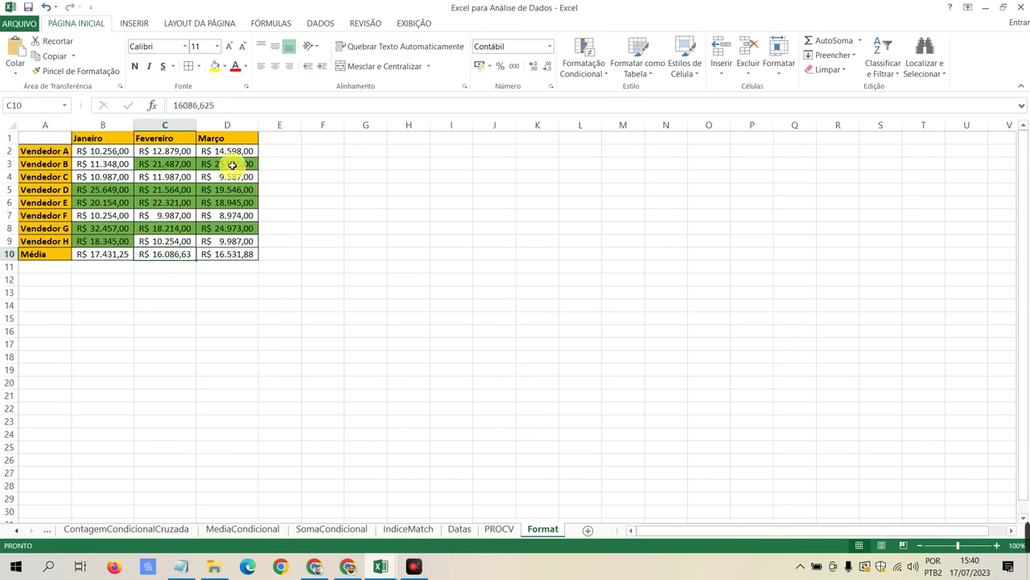
{"action": "left_click_drag", "start_coordinate": [94, 152], "coordinate": [228, 244]}
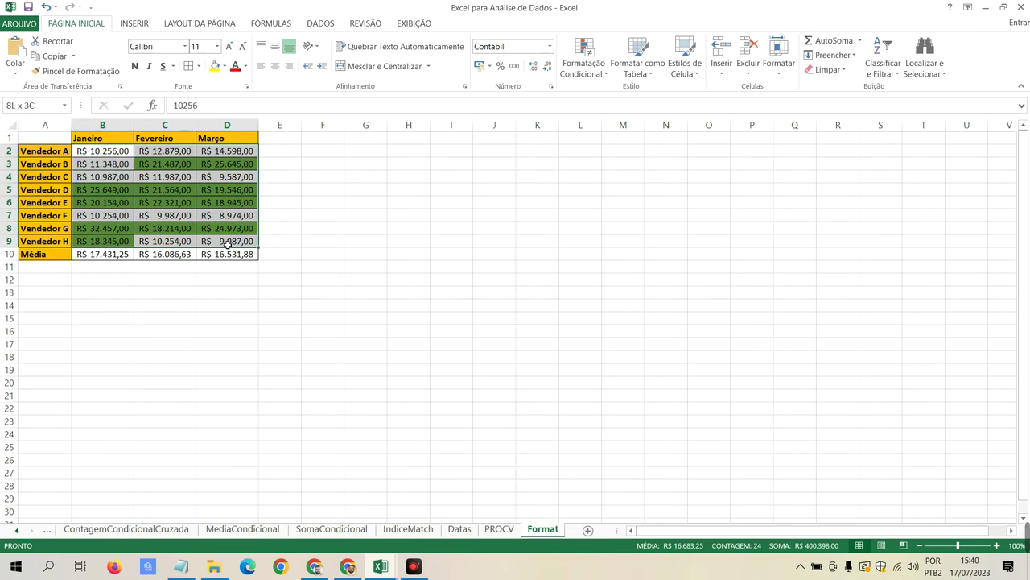
Step: Create a new conditional formatting rule for values below the average
{"action": "left_click", "coordinate": [573, 64]}
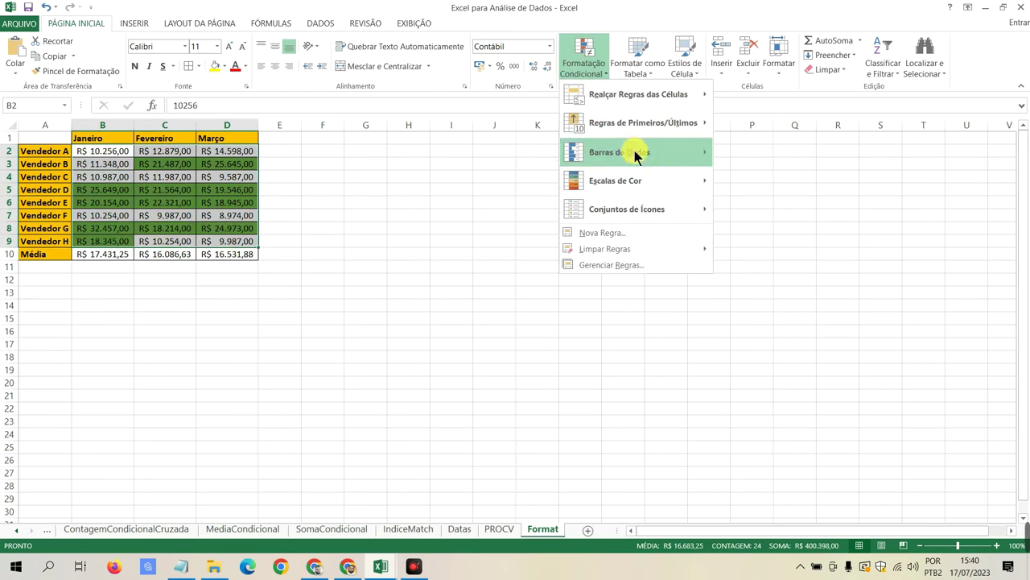
{"action": "left_click", "coordinate": [655, 234]}
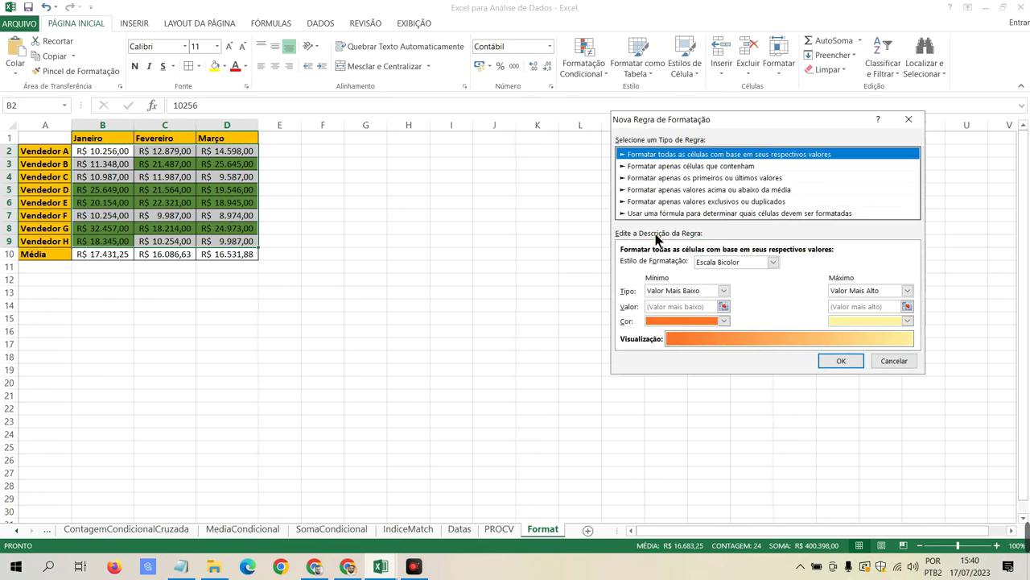
{"action": "left_click", "coordinate": [676, 189]}
{"action": "left_click", "coordinate": [677, 182]}
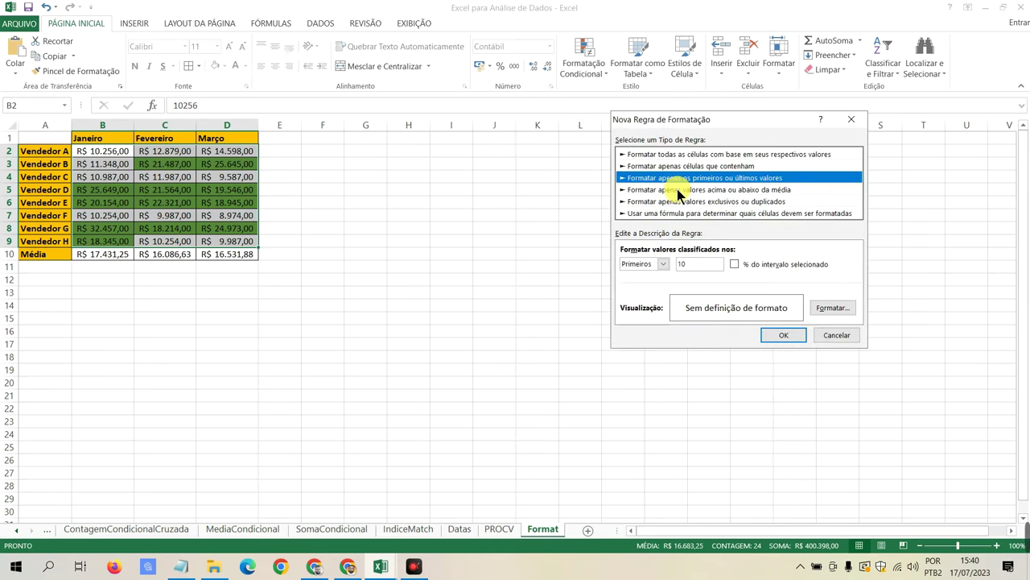
{"action": "left_click", "coordinate": [678, 190]}
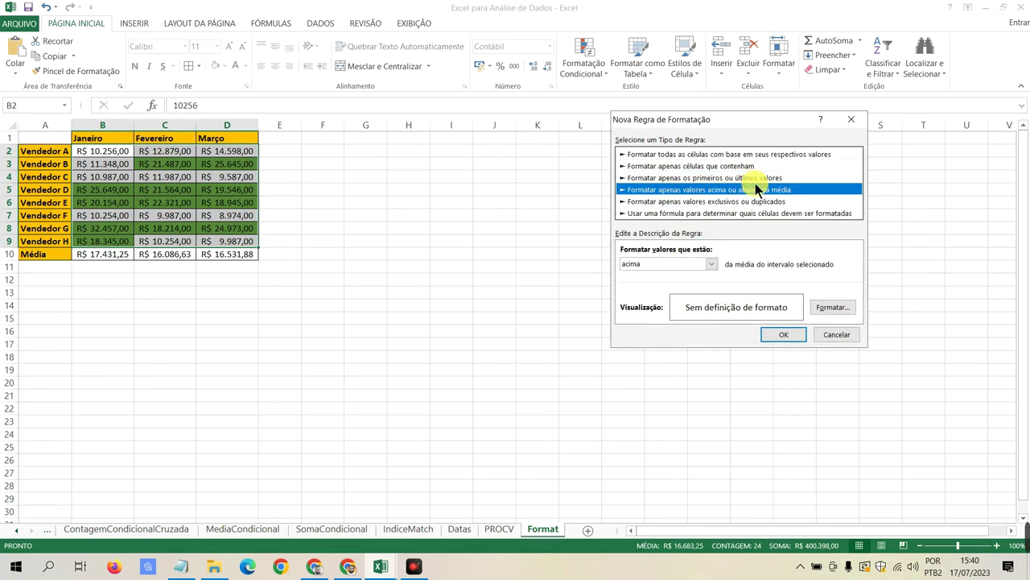
{"action": "left_click", "coordinate": [712, 266]}
{"action": "left_click", "coordinate": [693, 282]}
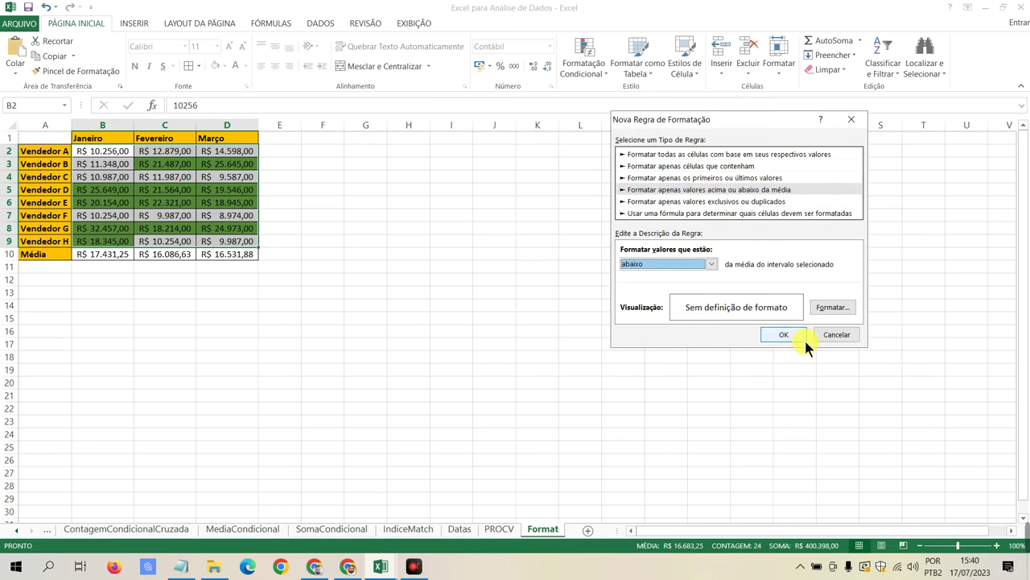
{"action": "left_click", "coordinate": [804, 339]}
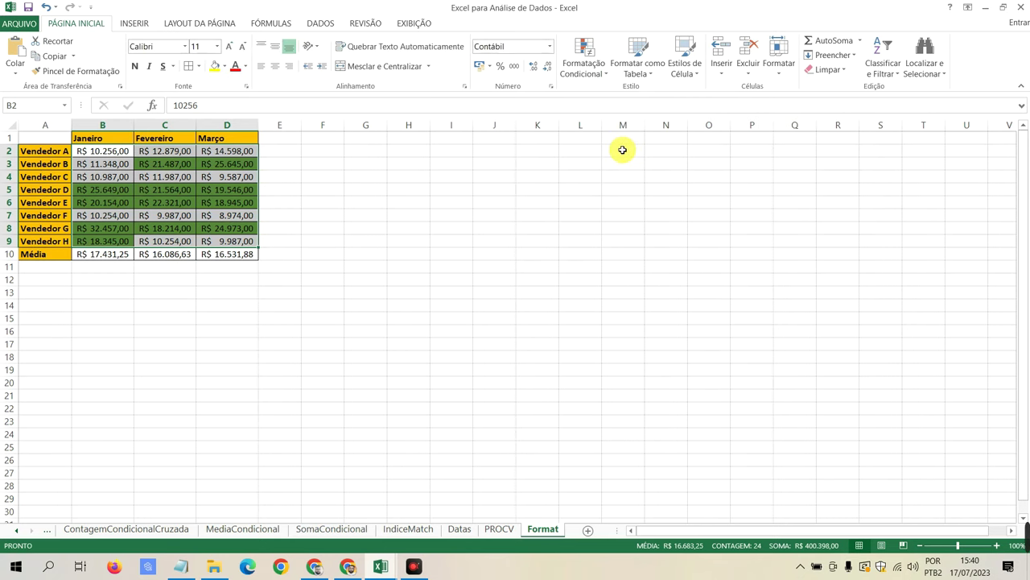
Step: Edit the Abaixo da Média rule in the rules manager to use a bright red fill
{"action": "left_click", "coordinate": [587, 73]}
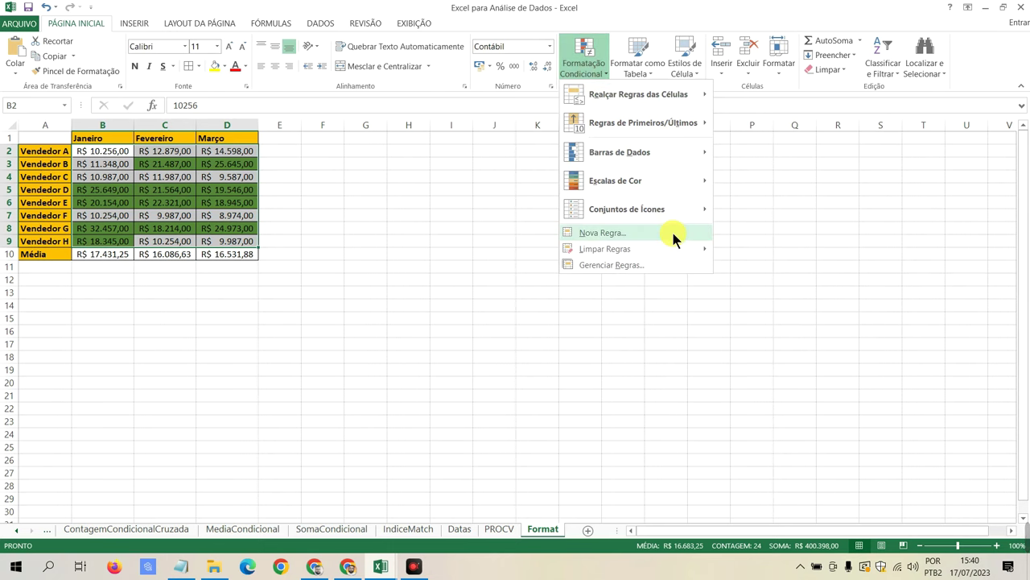
{"action": "left_click", "coordinate": [620, 266]}
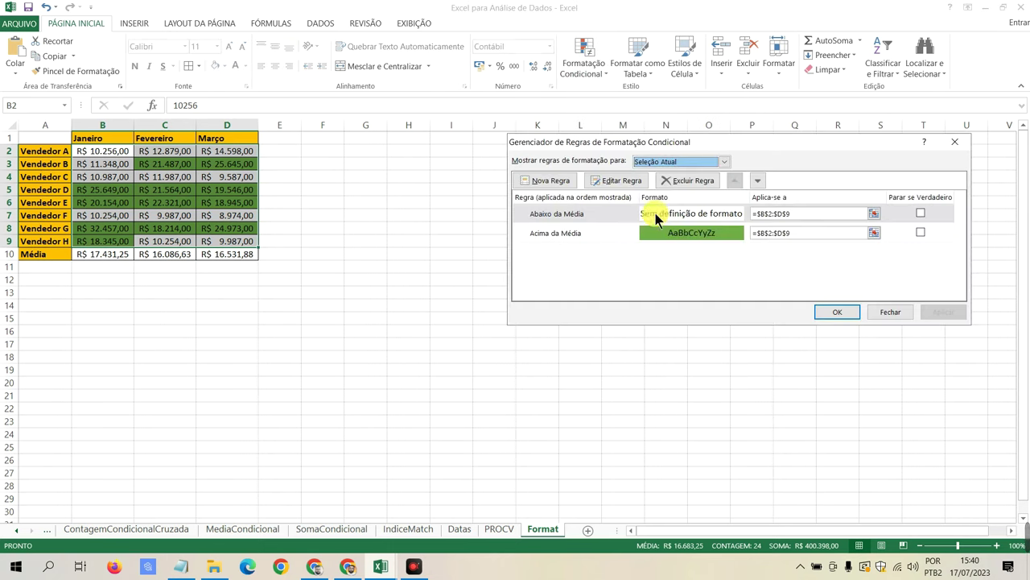
{"action": "double_click", "coordinate": [613, 214]}
{"action": "left_click", "coordinate": [820, 309]}
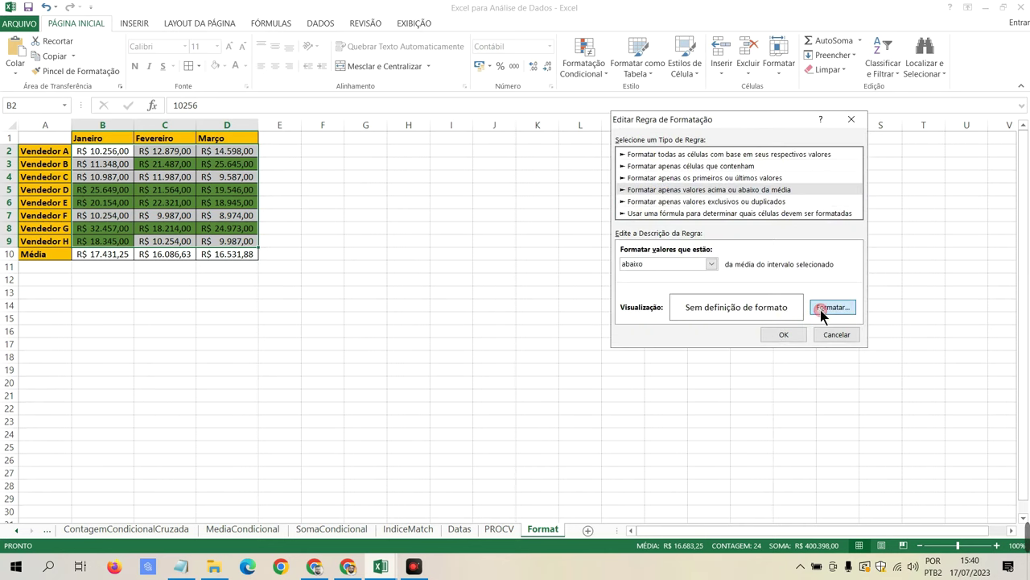
{"action": "left_click", "coordinate": [635, 111]}
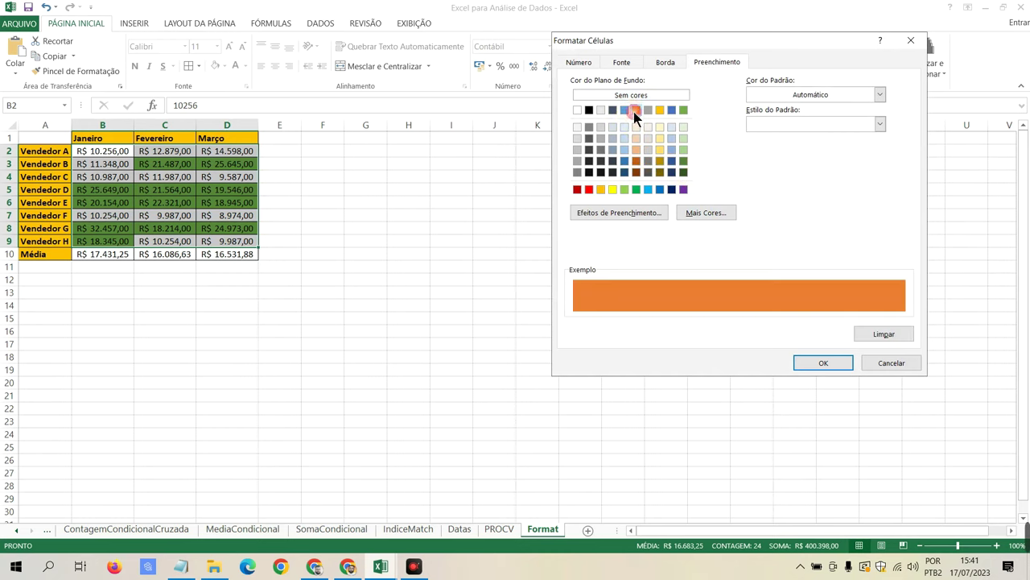
{"action": "left_click", "coordinate": [577, 190]}
{"action": "left_click", "coordinate": [588, 189]}
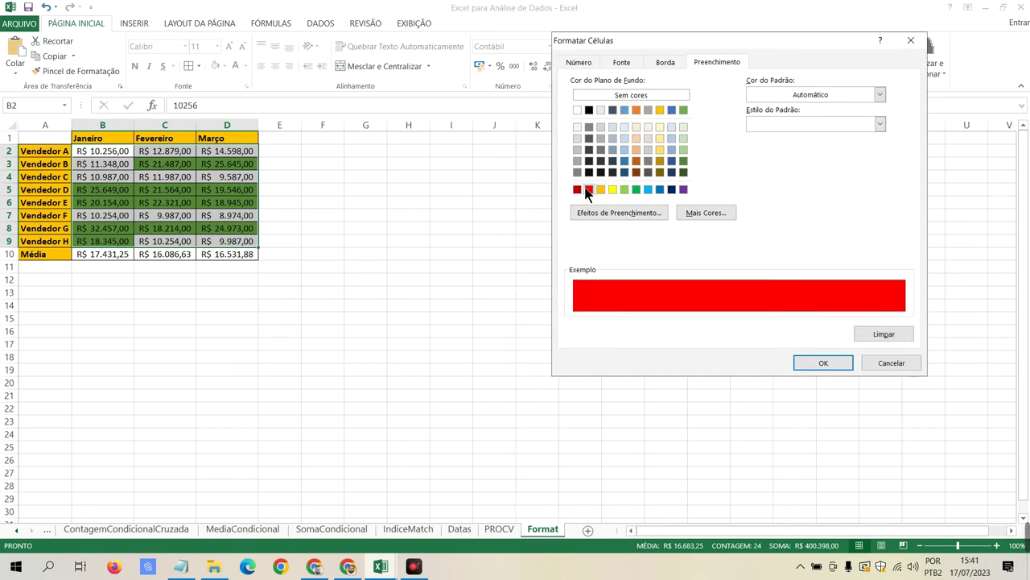
{"action": "left_click", "coordinate": [810, 356]}
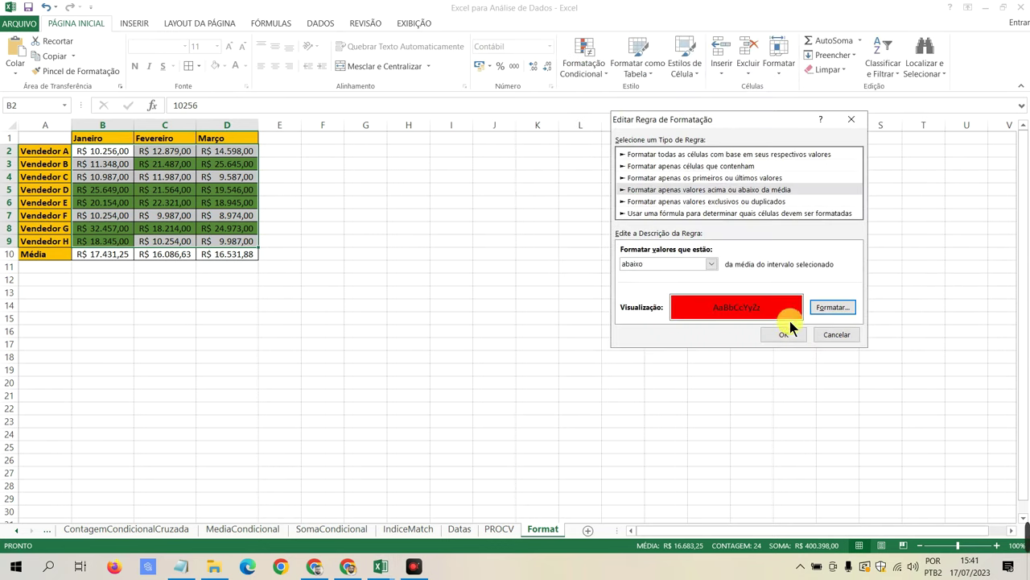
{"action": "left_click", "coordinate": [784, 334]}
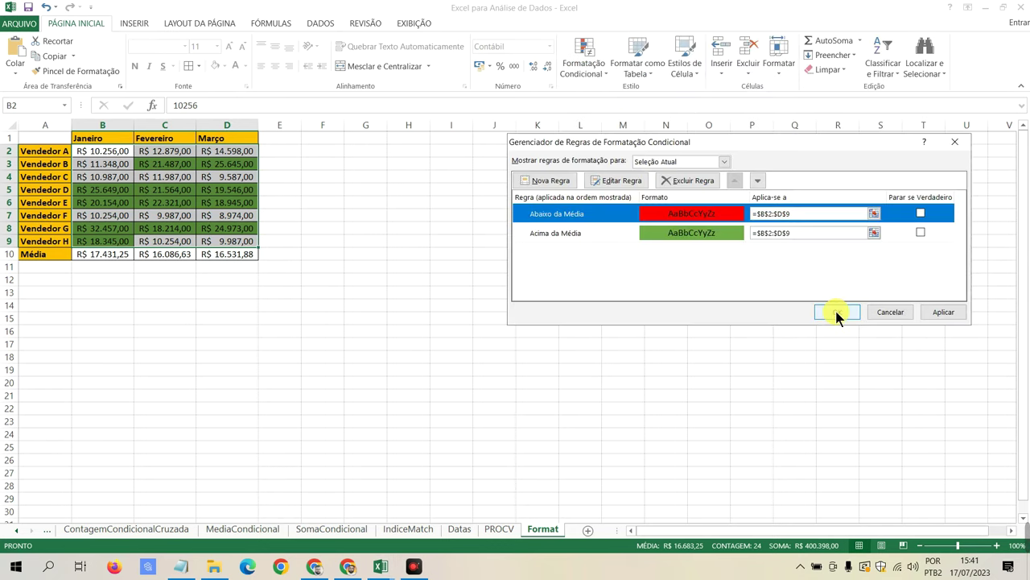
{"action": "left_click", "coordinate": [934, 313]}
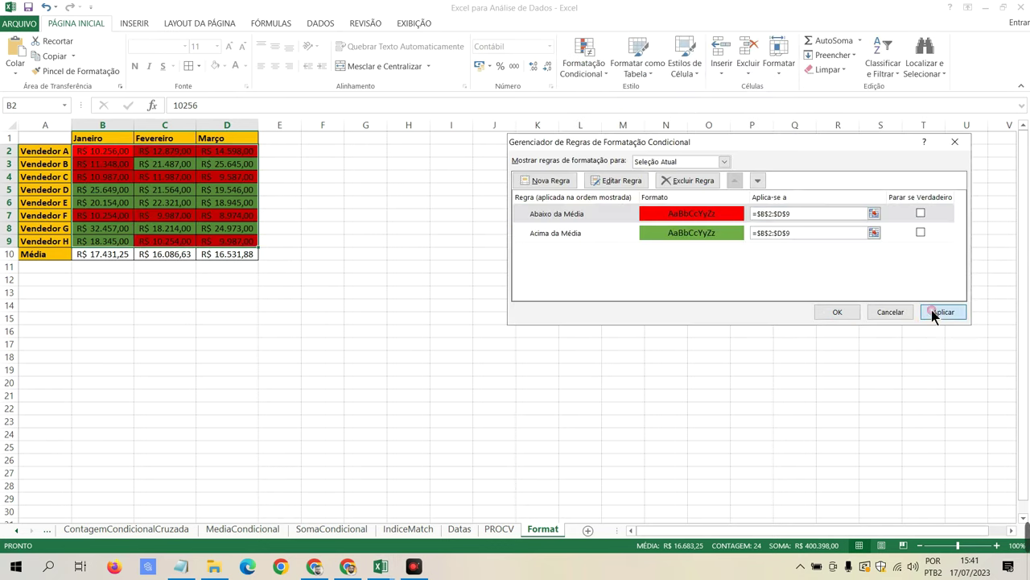
{"action": "left_click", "coordinate": [842, 311]}
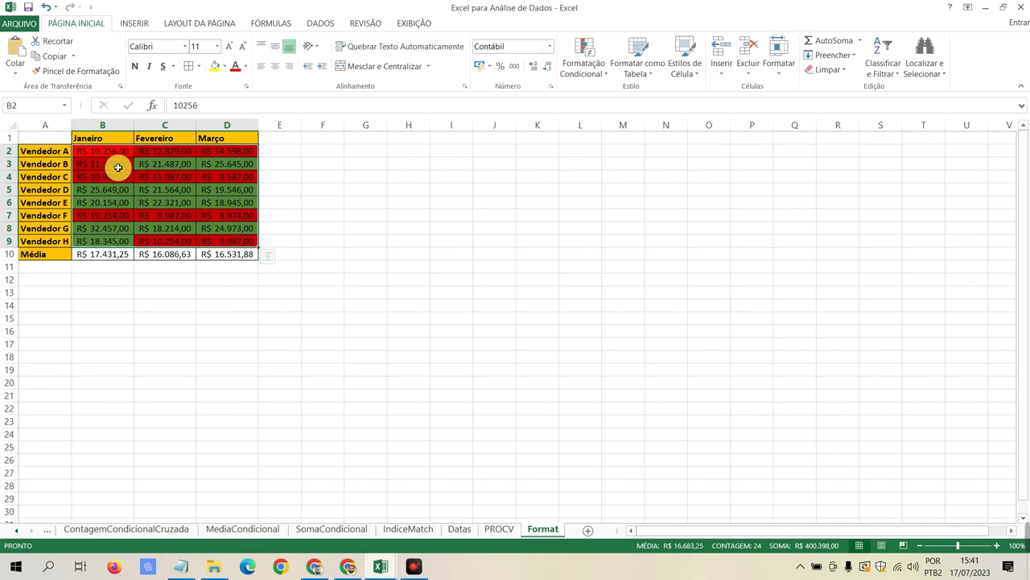
Step: Select sales values for Vendedor A through G to compare the red and green shading
{"action": "left_click", "coordinate": [330, 330]}
{"action": "left_click_drag", "start_coordinate": [118, 153], "coordinate": [112, 179]}
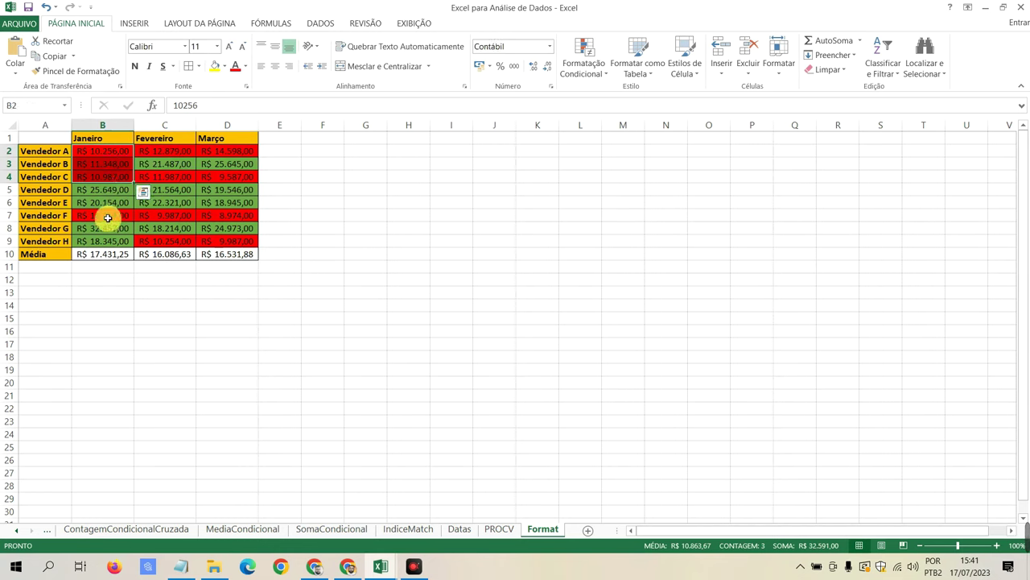
{"action": "left_click", "coordinate": [108, 217]}
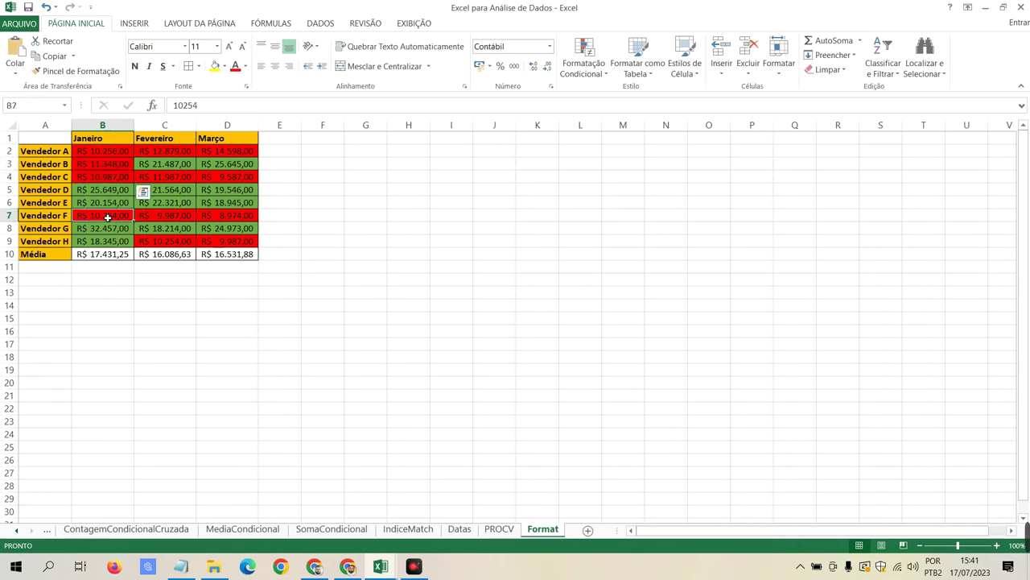
{"action": "left_click_drag", "start_coordinate": [108, 217], "coordinate": [111, 203]}
{"action": "left_click", "coordinate": [111, 203]}
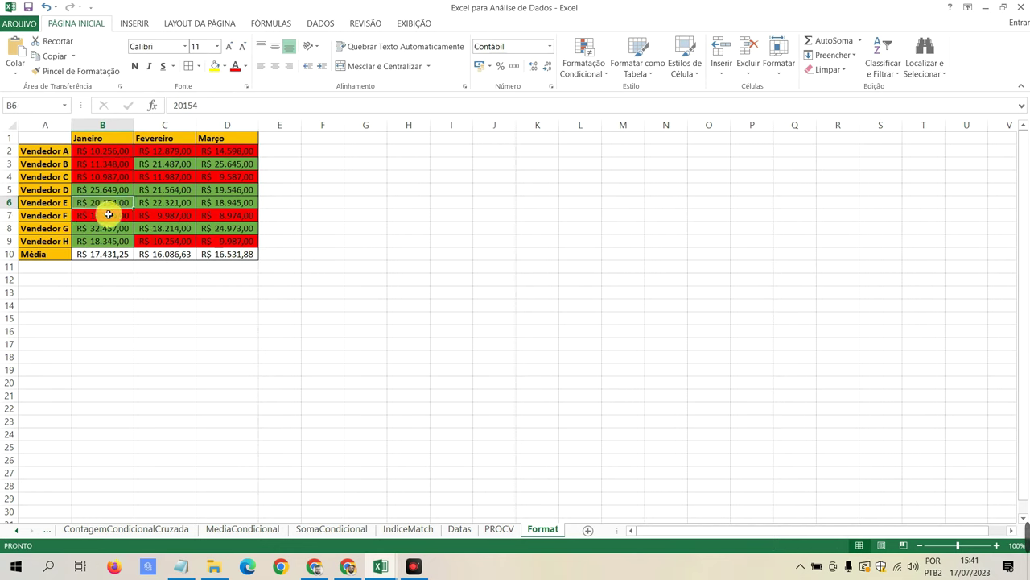
{"action": "left_click", "coordinate": [65, 217]}
{"action": "left_click", "coordinate": [7, 217]}
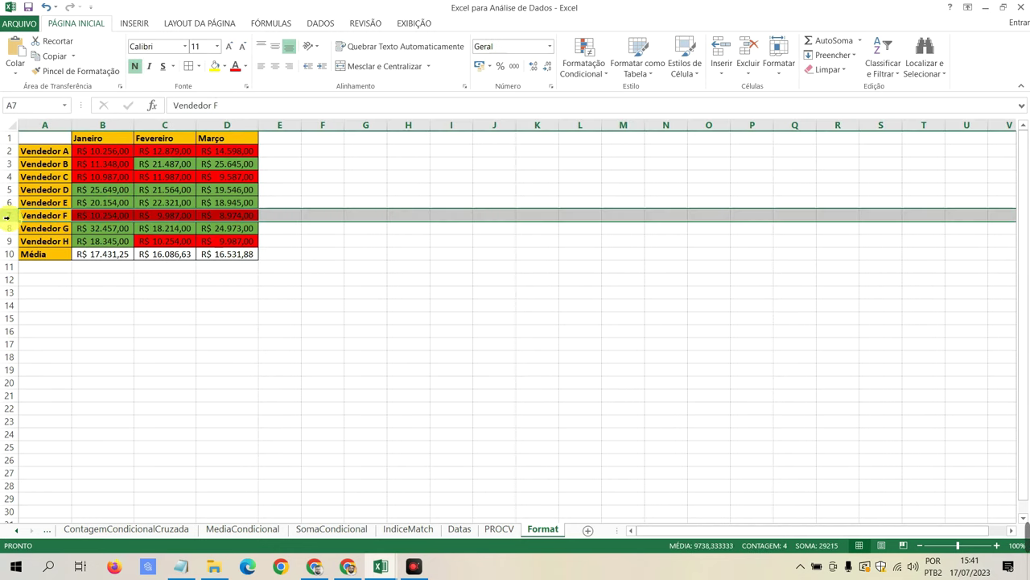
{"action": "left_click_drag", "start_coordinate": [97, 216], "coordinate": [224, 215]}
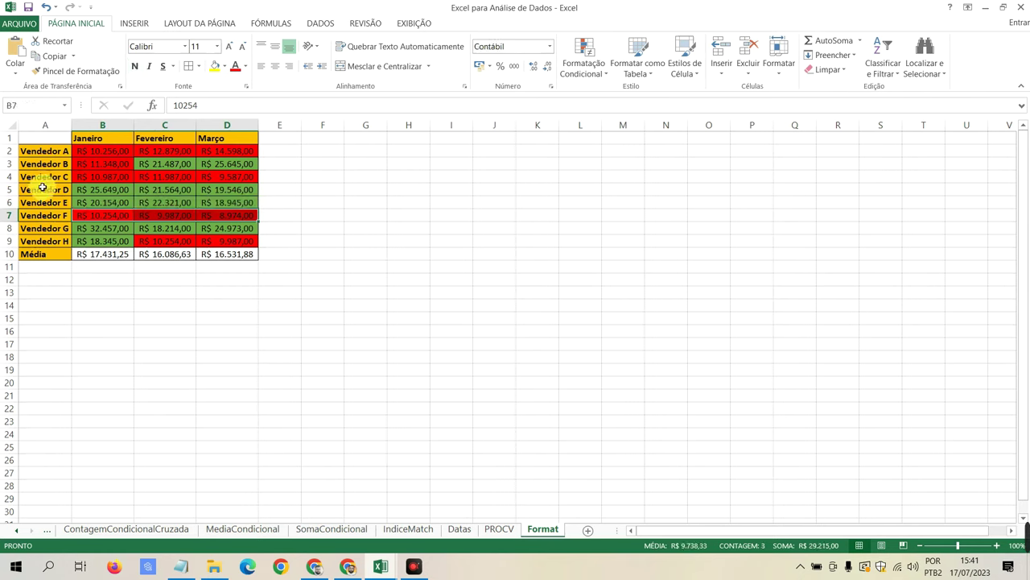
{"action": "mouse_move", "coordinate": [40, 189]}
{"action": "left_mouse_down"}
{"action": "mouse_move", "coordinate": [231, 189]}
{"action": "mouse_move", "coordinate": [243, 203]}
{"action": "left_mouse_up"}
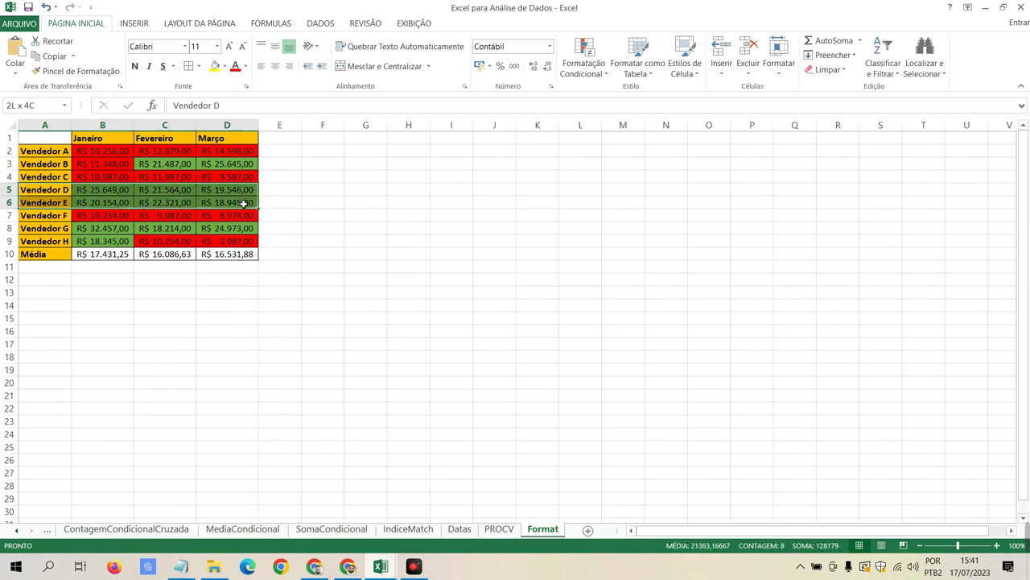
{"action": "left_click_drag", "start_coordinate": [44, 228], "coordinate": [211, 229]}
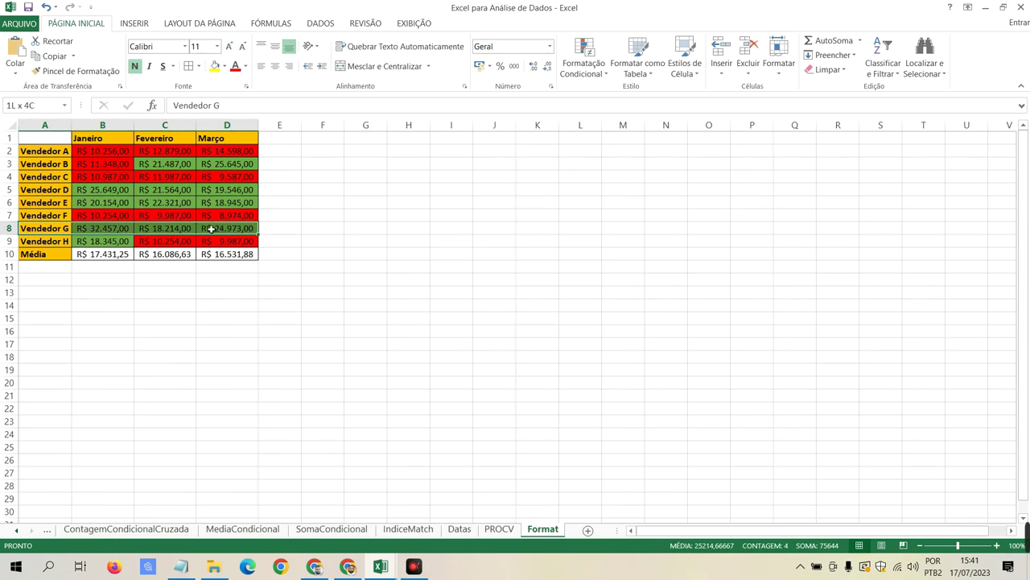
{"action": "left_click", "coordinate": [56, 228]}
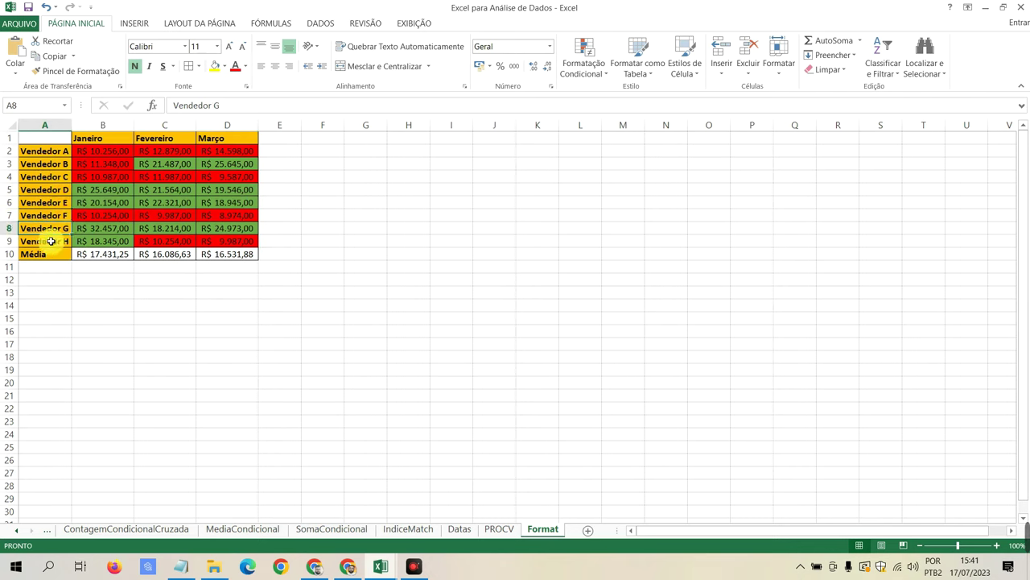
Step: Inspect the monthly values of Vendedor H, B and C, then January for C and F
{"action": "left_click", "coordinate": [9, 240]}
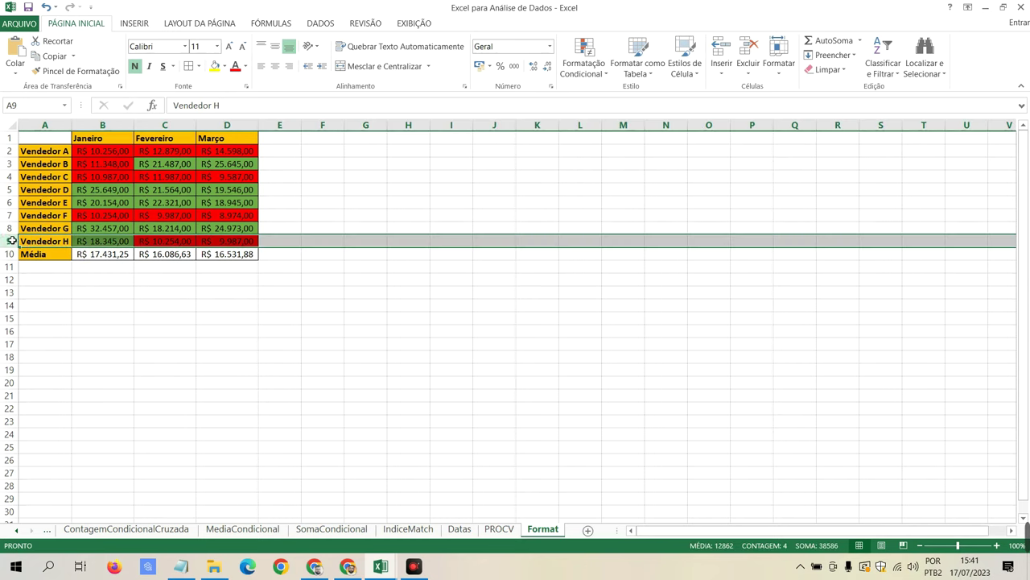
{"action": "left_click", "coordinate": [102, 242]}
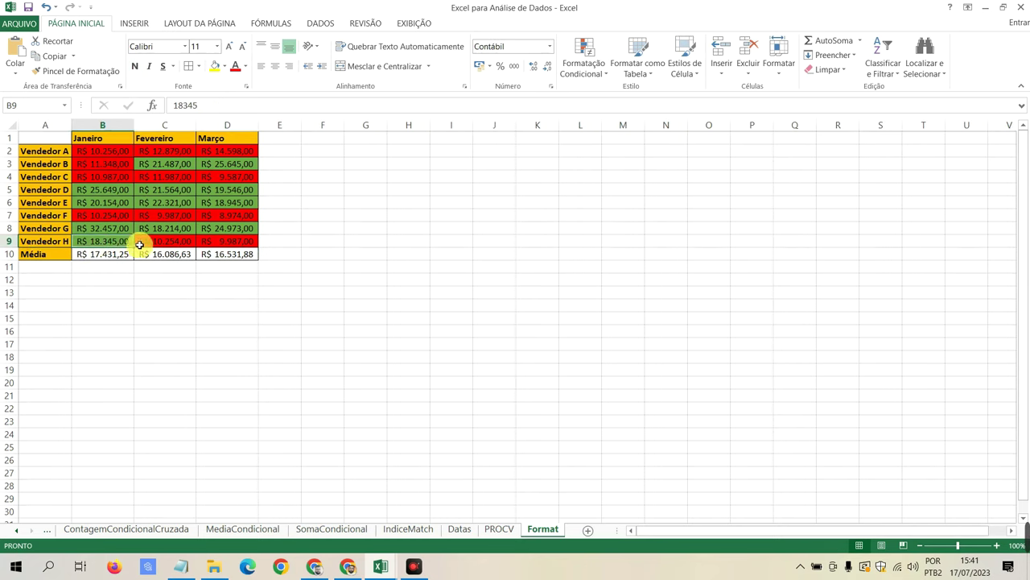
{"action": "left_click", "coordinate": [153, 242]}
{"action": "left_click", "coordinate": [213, 240]}
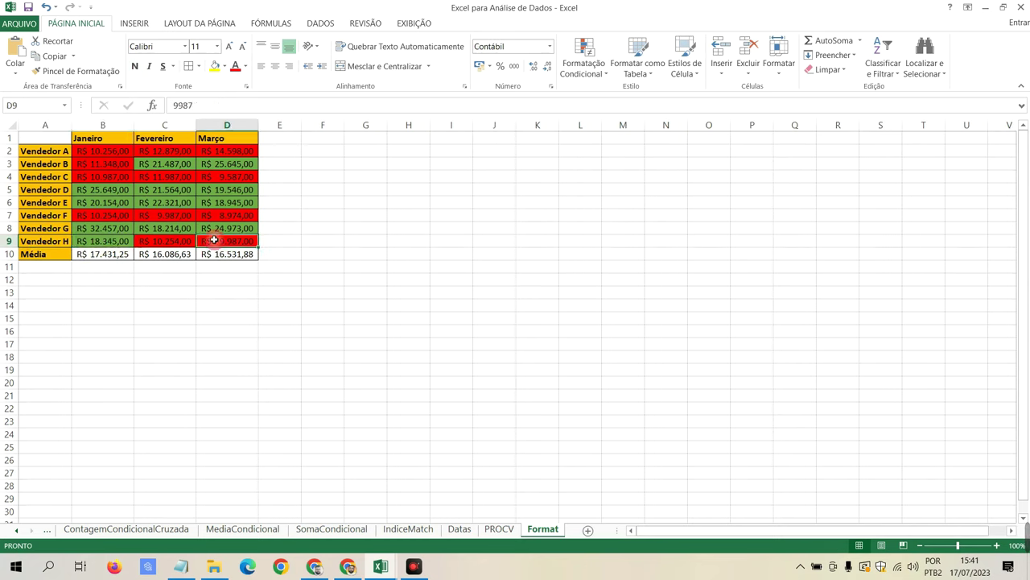
{"action": "left_click", "coordinate": [6, 163]}
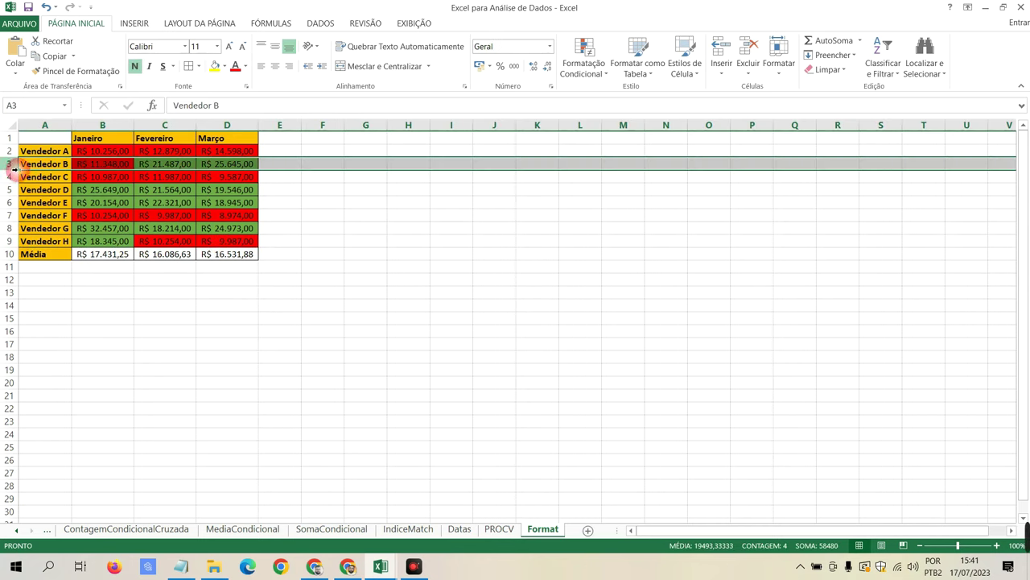
{"action": "left_click", "coordinate": [114, 165]}
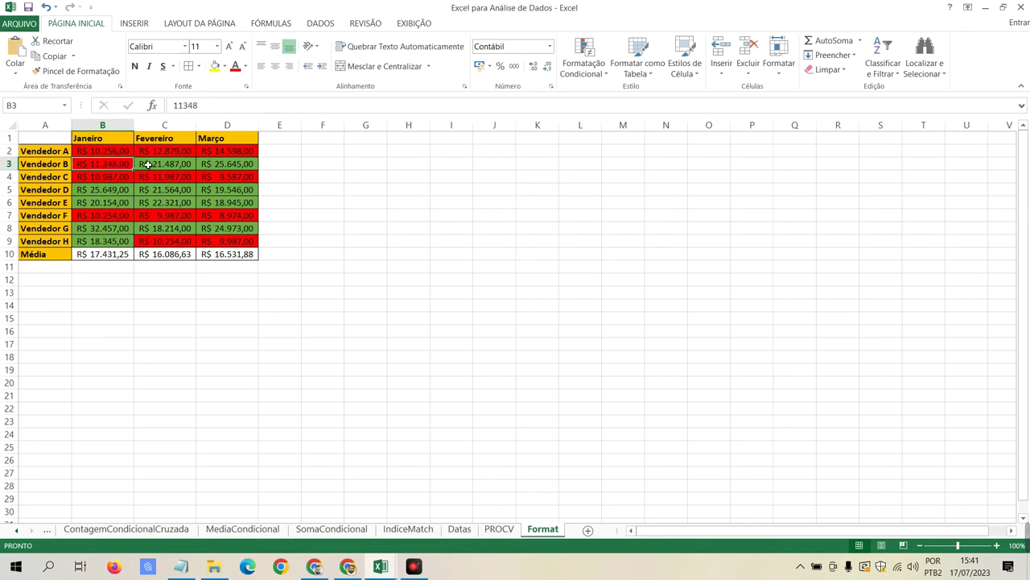
{"action": "left_click", "coordinate": [142, 164]}
{"action": "left_click", "coordinate": [234, 163]}
{"action": "left_click", "coordinate": [232, 166]}
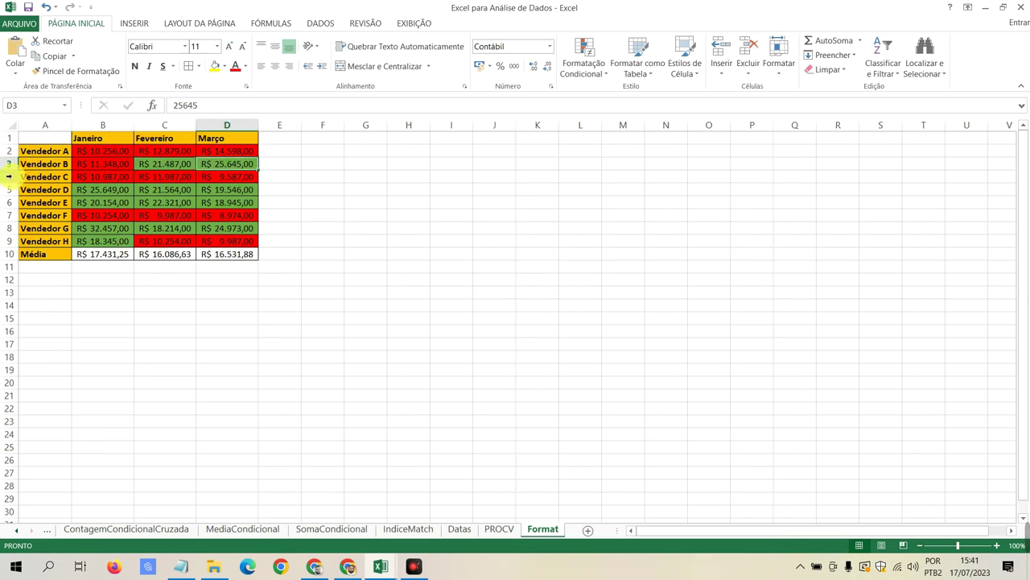
{"action": "left_click_drag", "start_coordinate": [7, 177], "coordinate": [101, 187]}
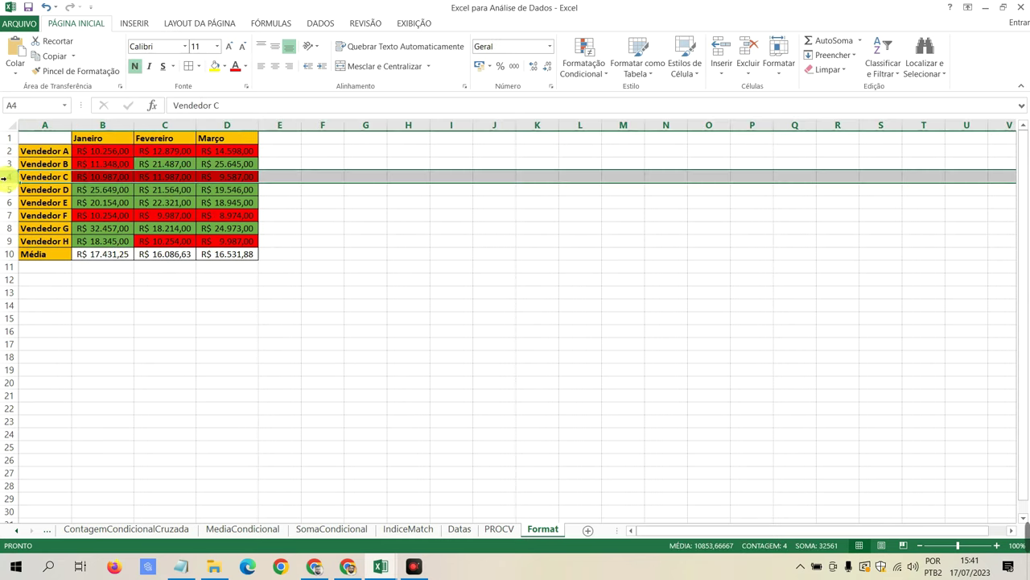
{"action": "left_click", "coordinate": [100, 176]}
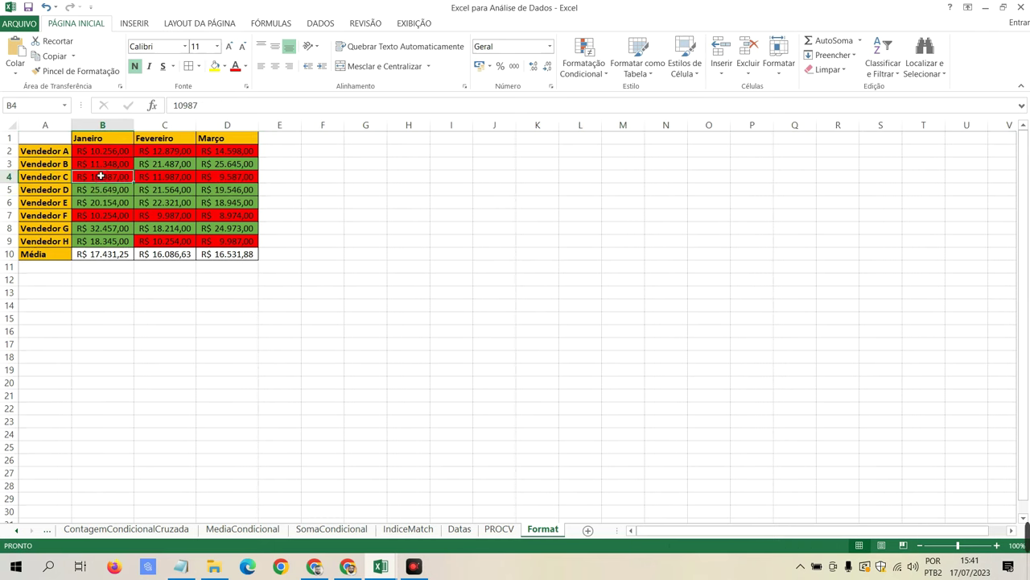
{"action": "left_click", "coordinate": [147, 176]}
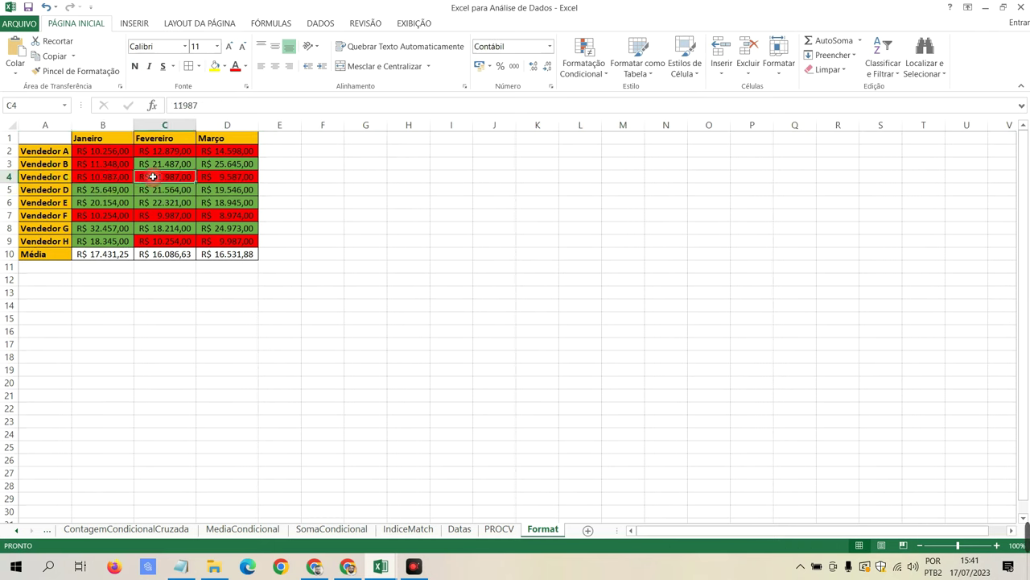
{"action": "left_click", "coordinate": [227, 178]}
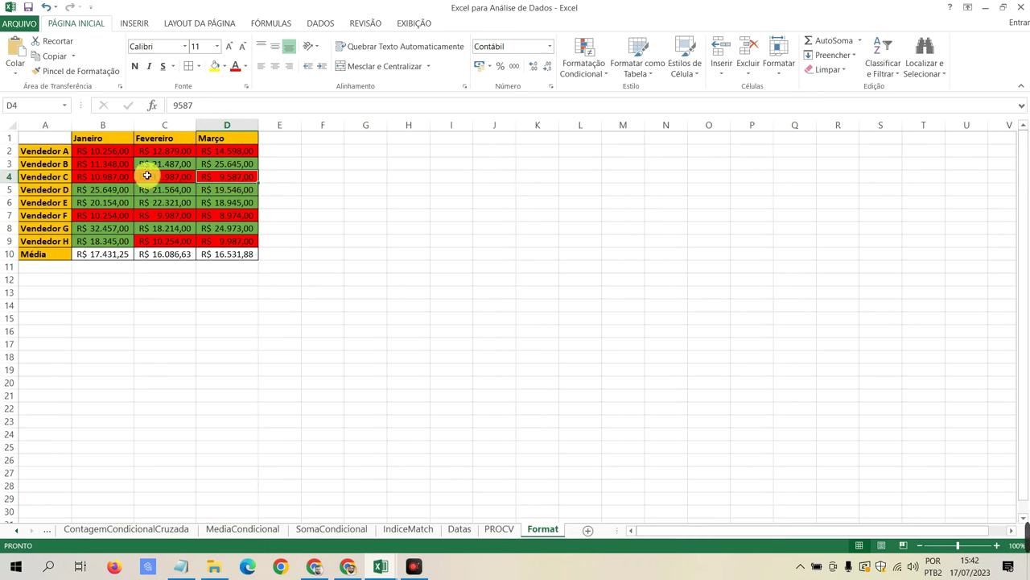
{"action": "left_click", "coordinate": [125, 178]}
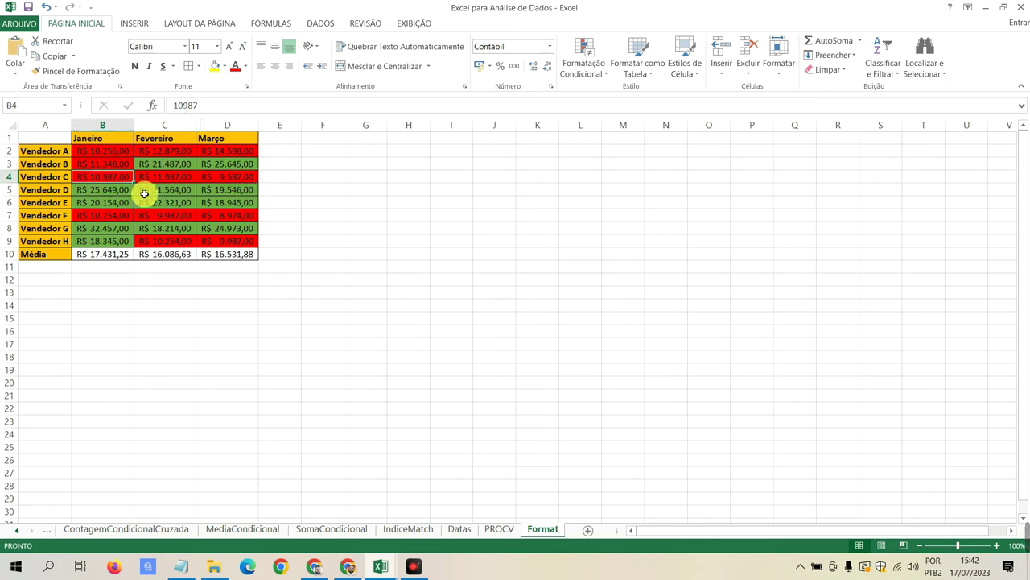
{"action": "left_click", "coordinate": [127, 214]}
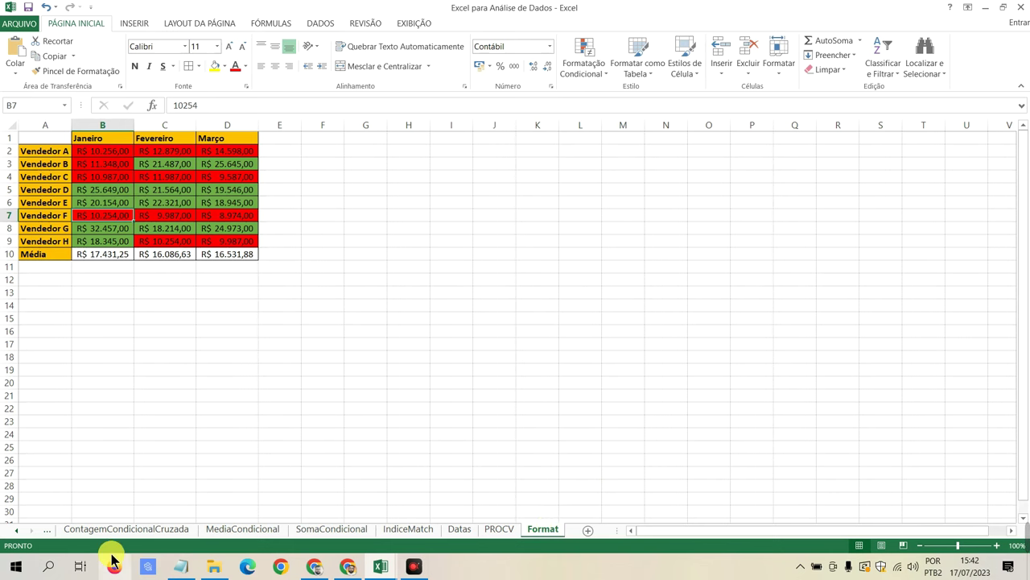
Step: Review the AnaliseDescritiva results and the ContagemCondicional count formulas, including the Silva count
{"action": "left_click", "coordinate": [16, 531]}
{"action": "left_click", "coordinate": [16, 531]}
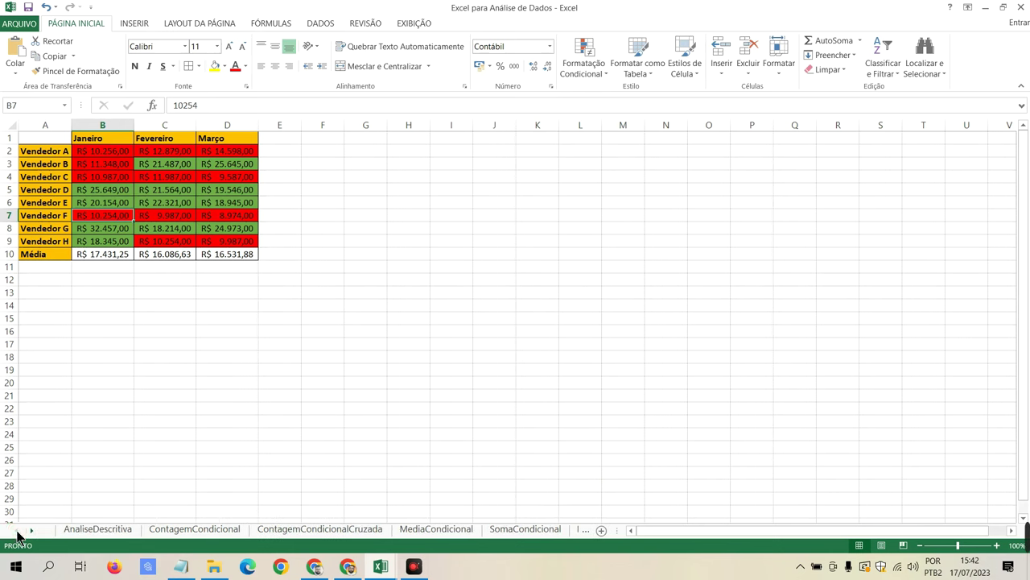
{"action": "left_click", "coordinate": [56, 529]}
{"action": "left_click", "coordinate": [205, 528]}
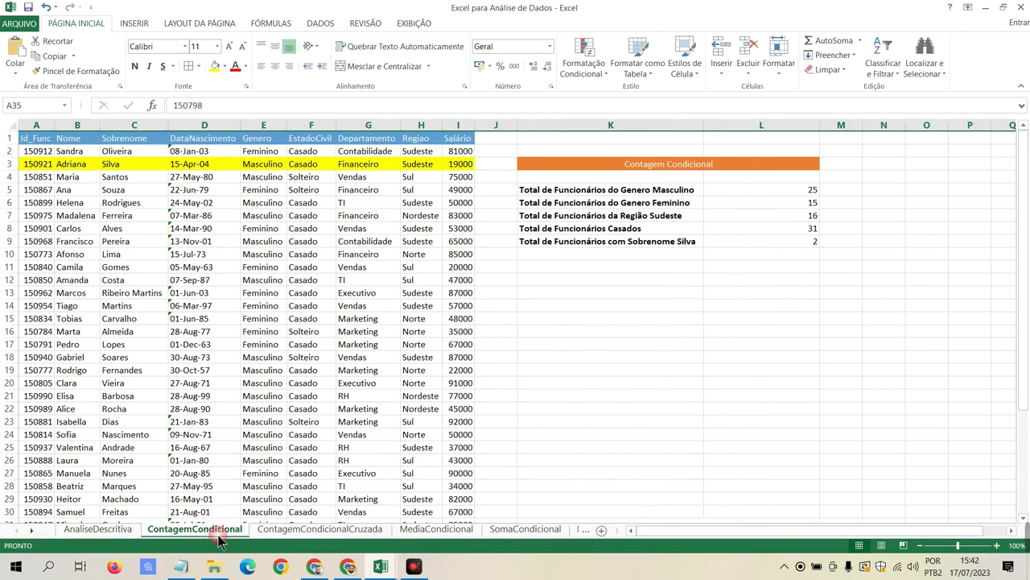
{"action": "left_click", "coordinate": [321, 529]}
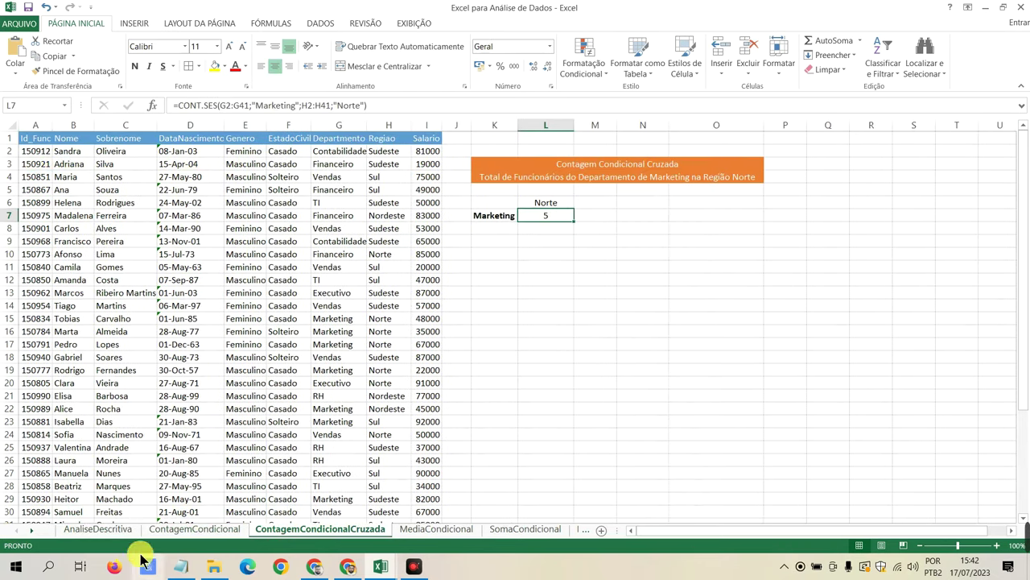
{"action": "left_click", "coordinate": [99, 529]}
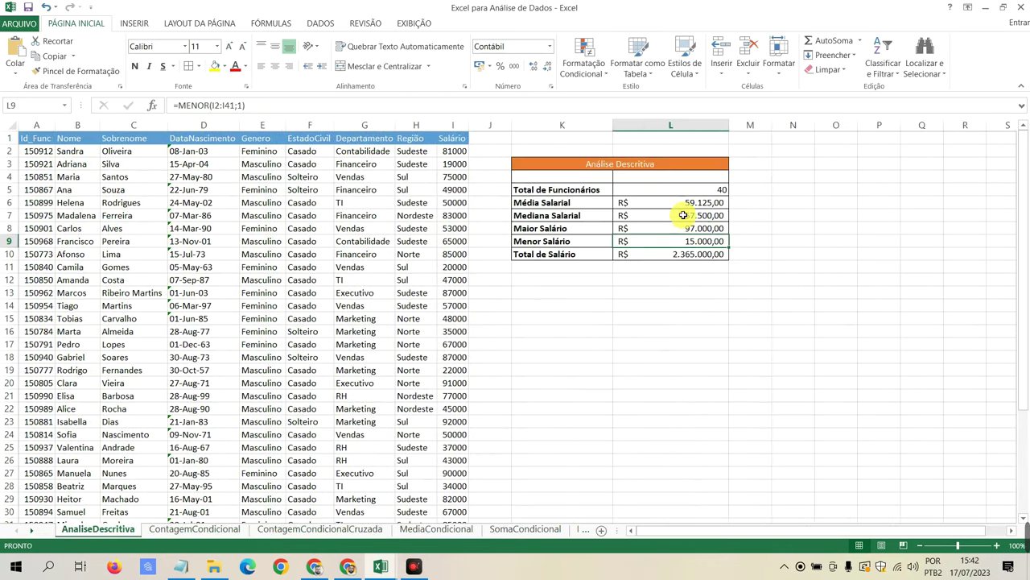
{"action": "mouse_move", "coordinate": [619, 192]}
{"action": "left_mouse_down"}
{"action": "mouse_move", "coordinate": [655, 264]}
{"action": "mouse_move", "coordinate": [643, 253]}
{"action": "left_mouse_up"}
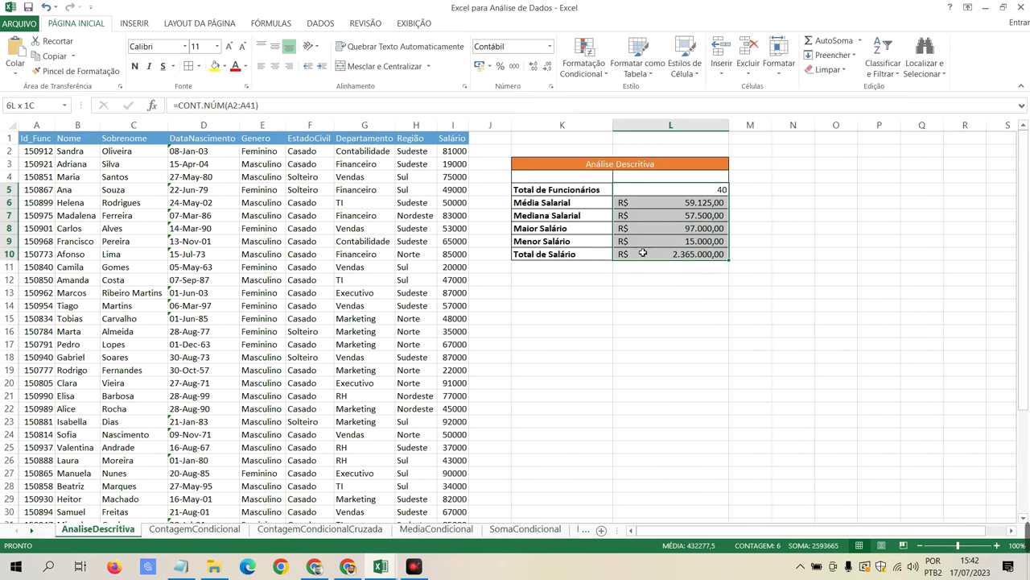
{"action": "left_click", "coordinate": [215, 529]}
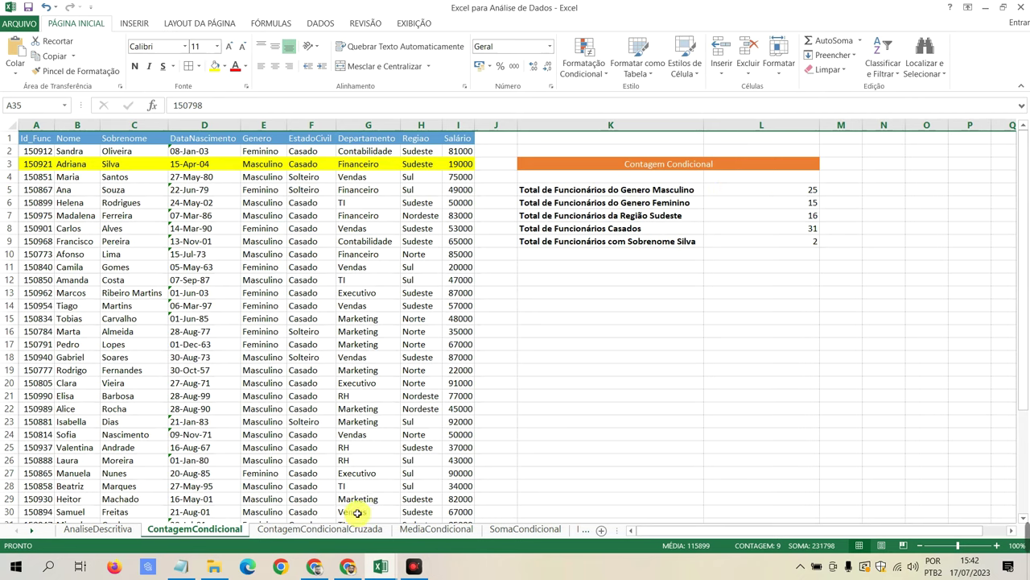
{"action": "left_click", "coordinate": [805, 192]}
{"action": "left_click", "coordinate": [795, 241]}
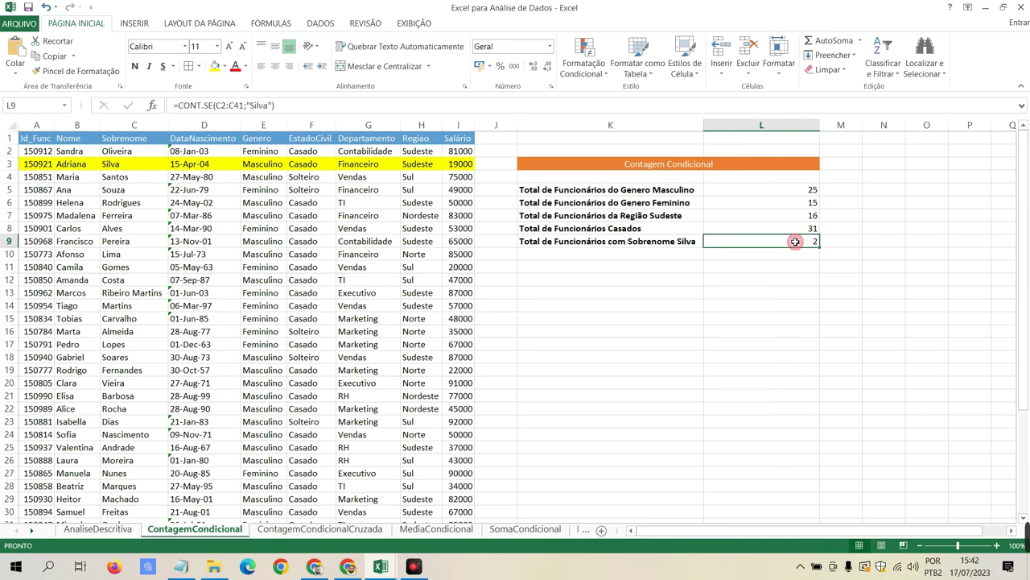
Step: Browse ContagemCondicionalCruzada, MediaCondicional and SomaCondicional, ending on the IndiceMatch sheet
{"action": "left_click", "coordinate": [344, 535]}
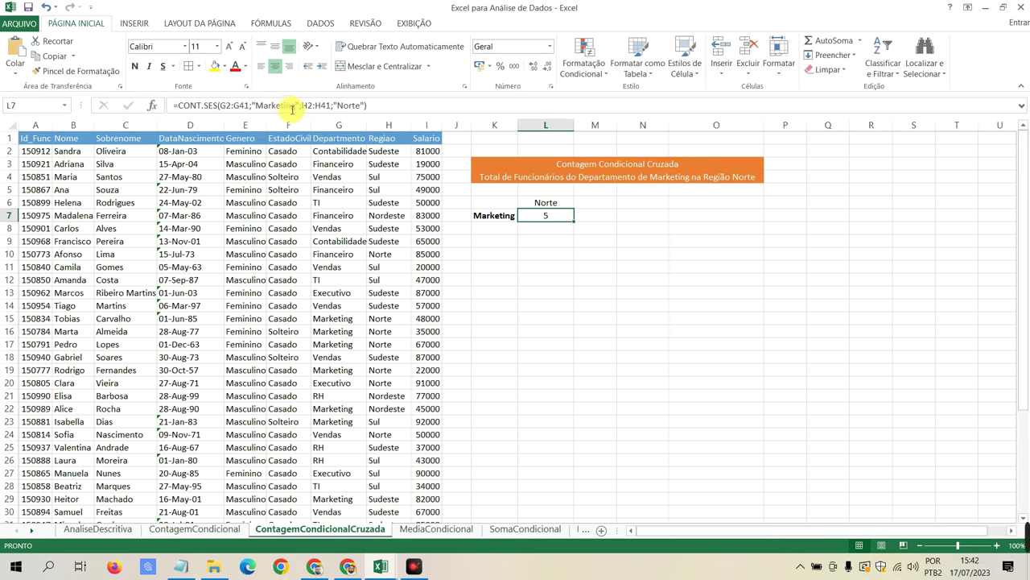
{"action": "left_click", "coordinate": [437, 528]}
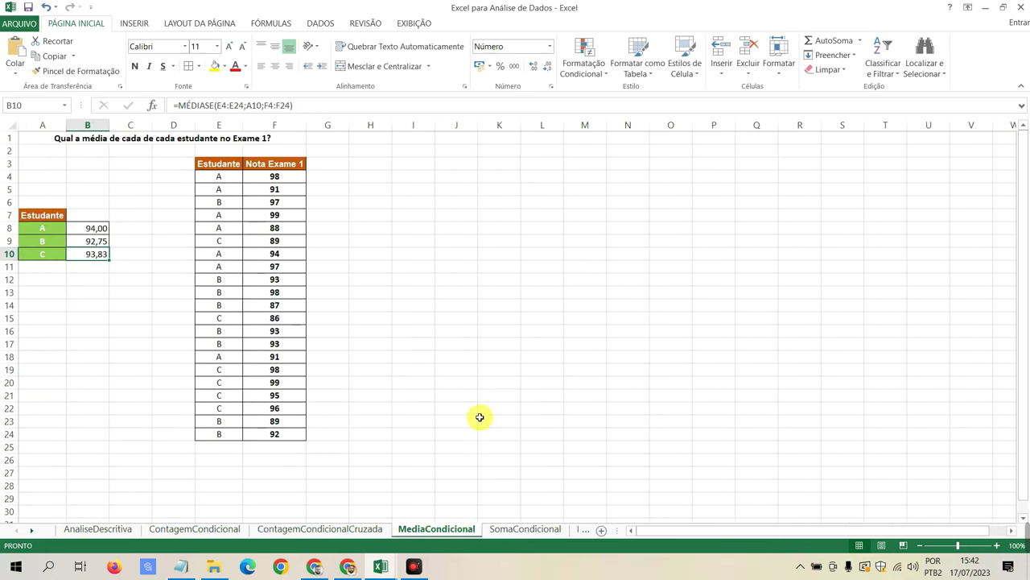
{"action": "left_click", "coordinate": [533, 529]}
{"action": "left_click", "coordinate": [37, 528]}
{"action": "left_click", "coordinate": [38, 529]}
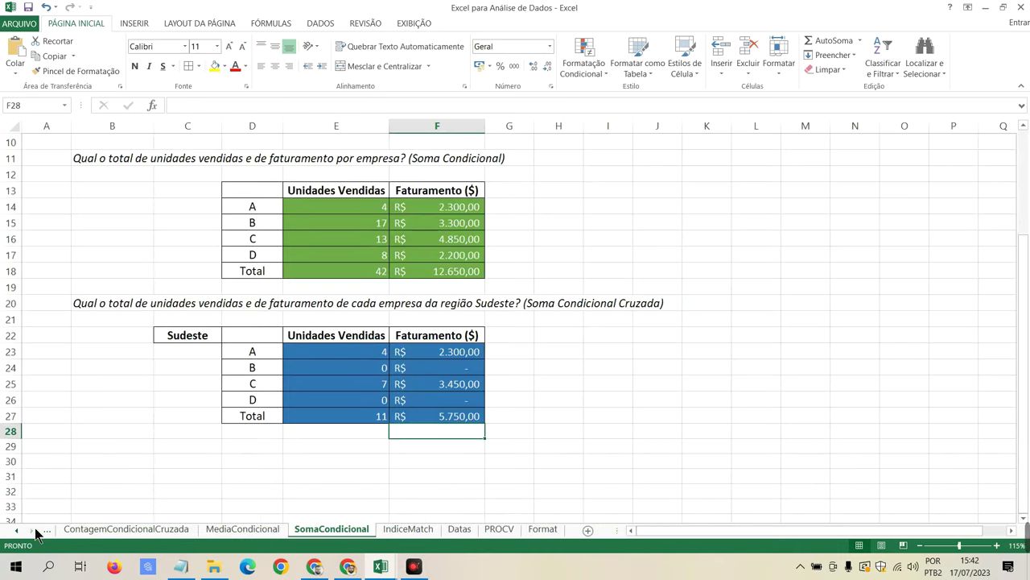
{"action": "left_click", "coordinate": [423, 533]}
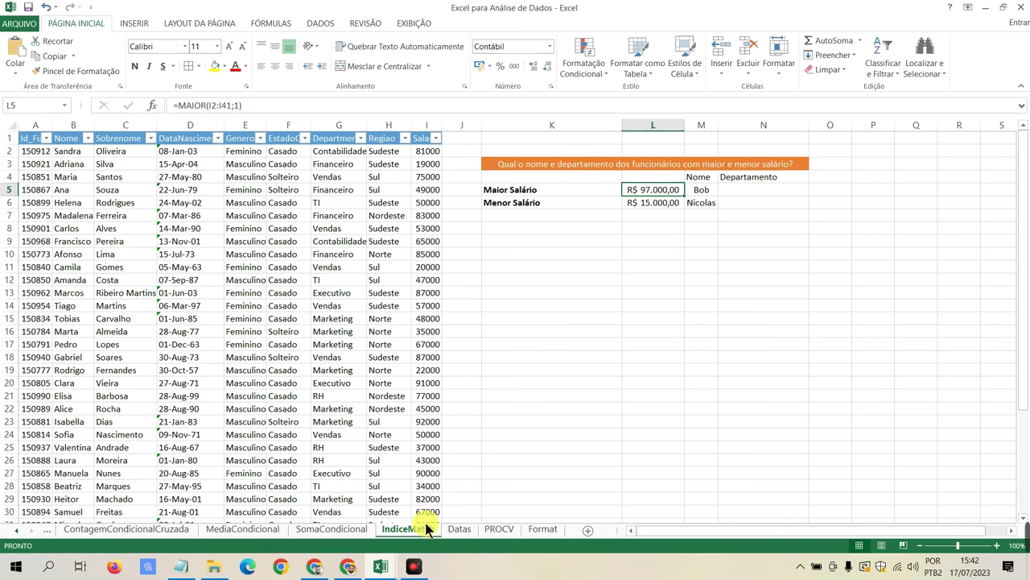
Step: Copy M5's name lookup formula (returning Bob) into cell N5
{"action": "left_click", "coordinate": [726, 192]}
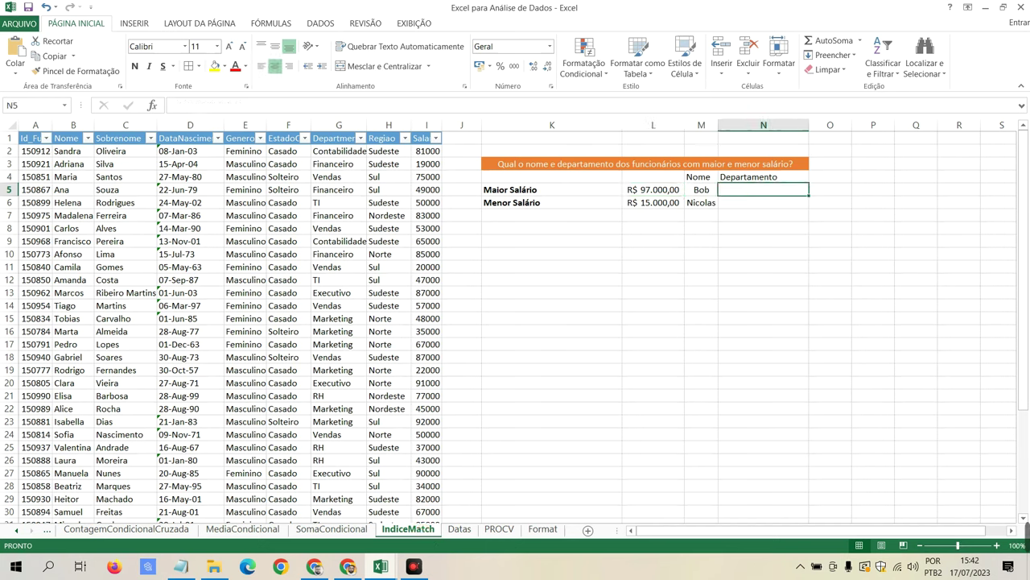
{"action": "left_click", "coordinate": [702, 190]}
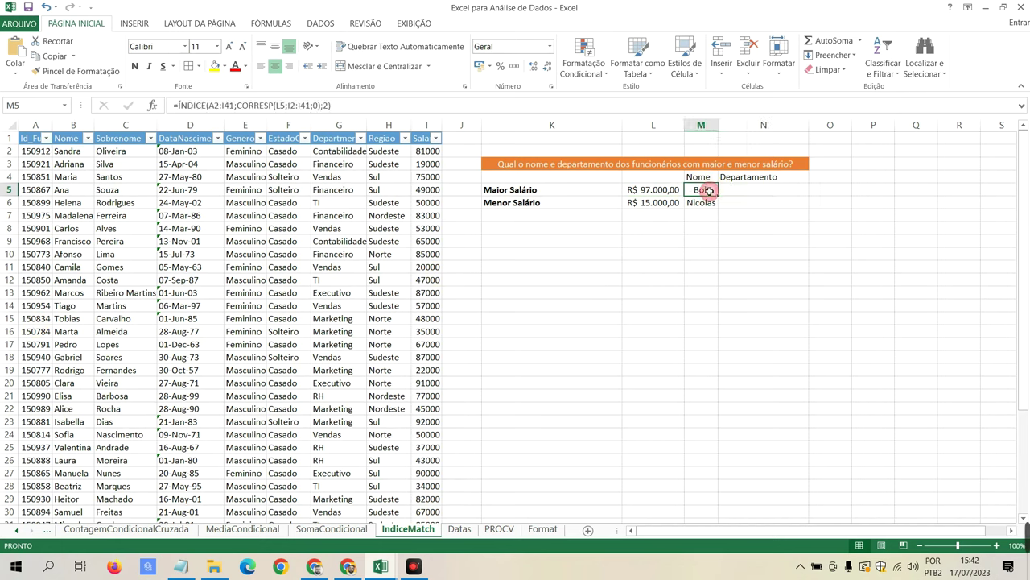
{"action": "left_click", "coordinate": [352, 112]}
{"action": "left_click_drag", "start_coordinate": [352, 111], "coordinate": [262, 96]}
{"action": "key", "text": "ctrl+c"}
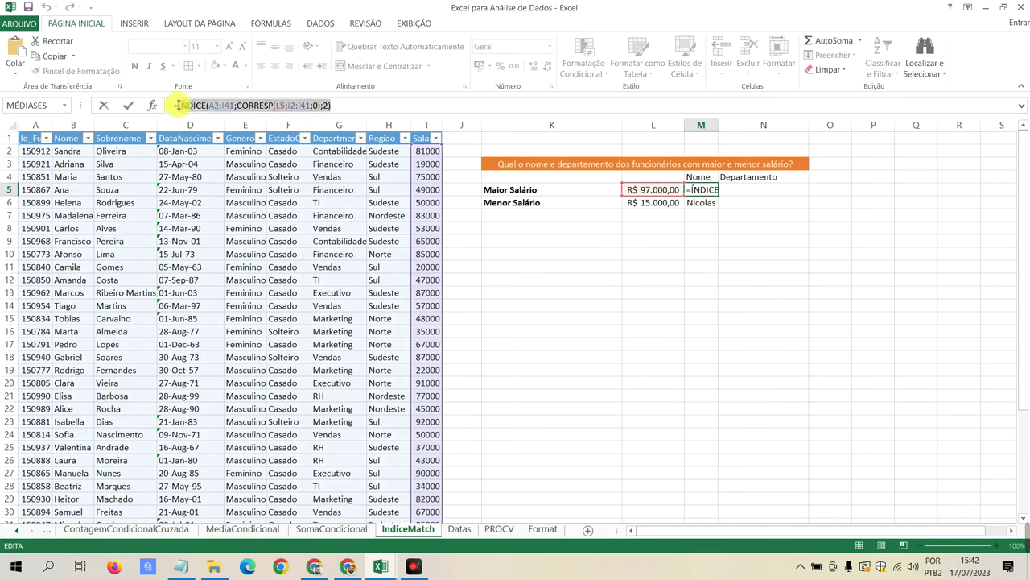
{"action": "left_click", "coordinate": [761, 190]}
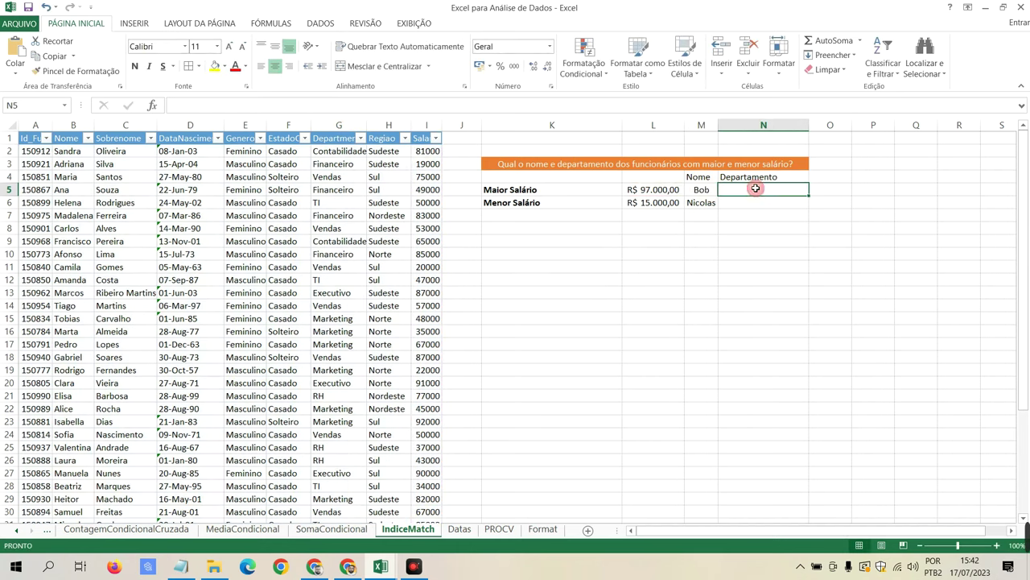
{"action": "key", "text": "ctrl+v"}
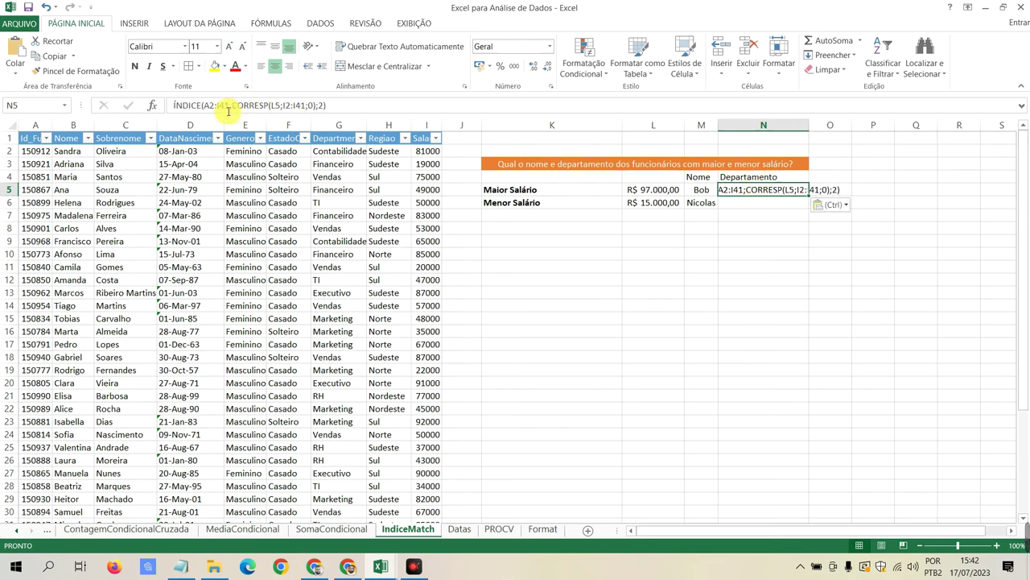
Step: Delete the salary range I2:I41 from the CORRESP part of N5's formula
{"action": "left_click", "coordinate": [217, 106]}
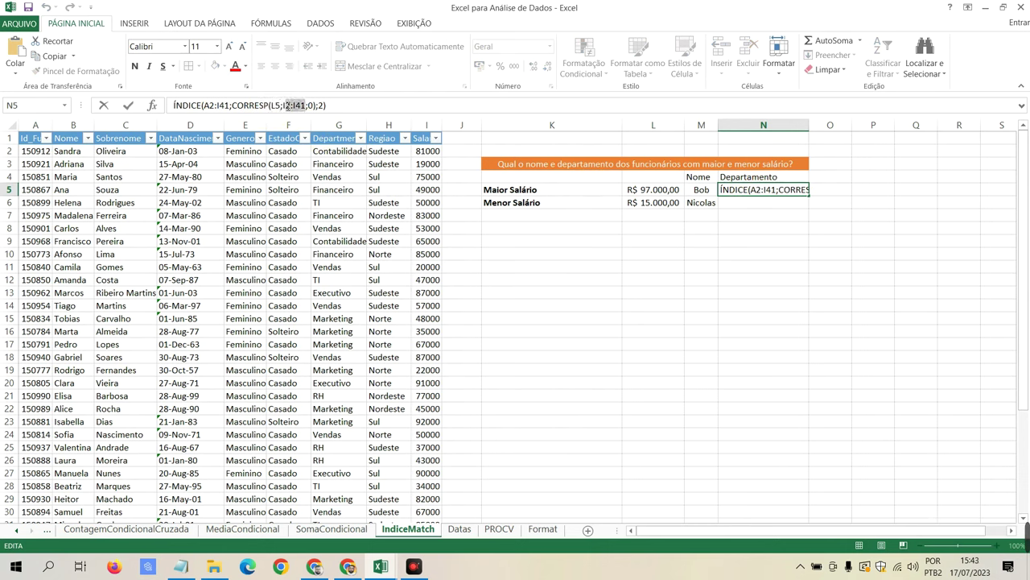
{"action": "left_click_drag", "start_coordinate": [283, 106], "coordinate": [294, 110]}
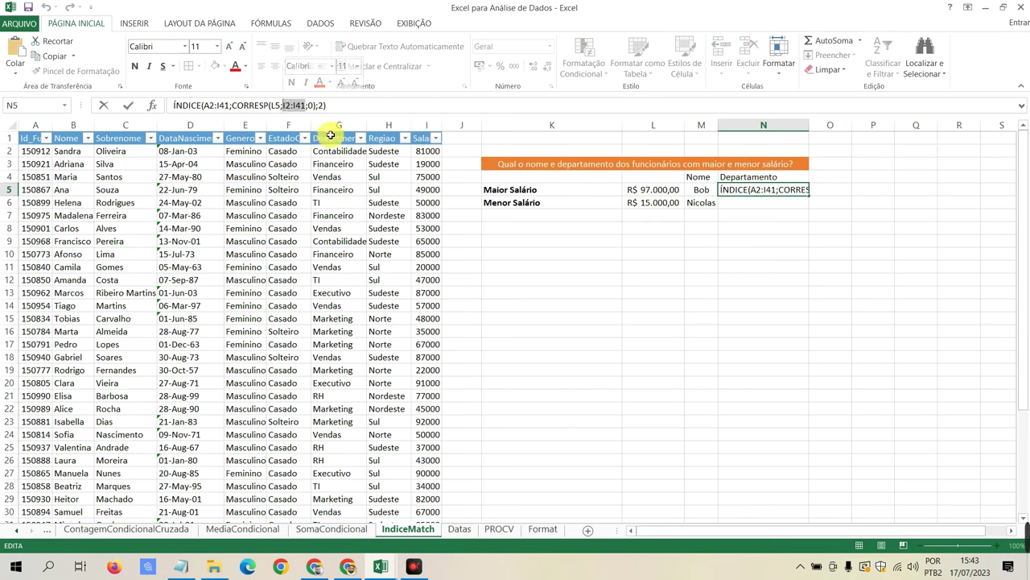
{"action": "key", "text": "Delete"}
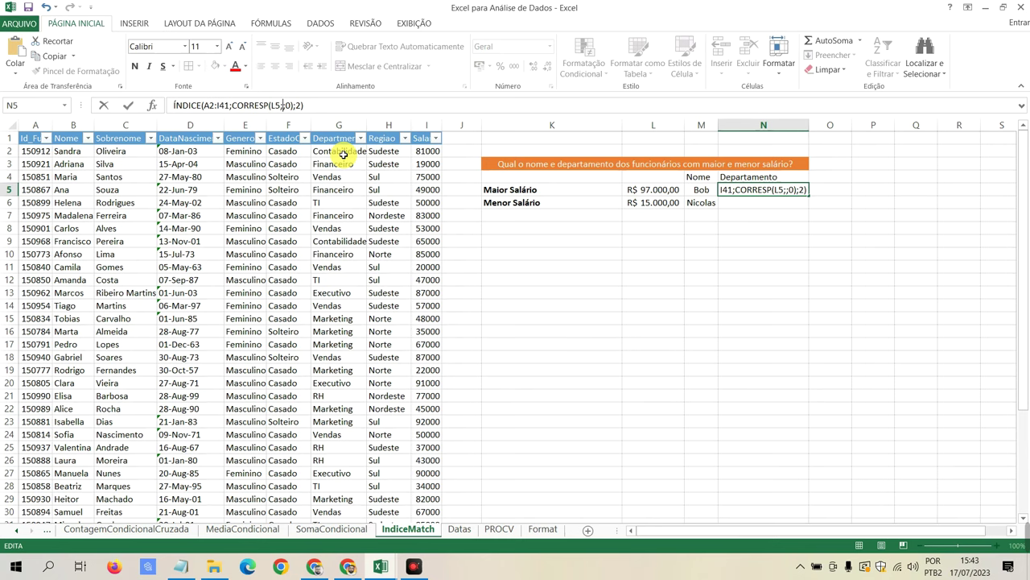
{"action": "left_click", "coordinate": [343, 154]}
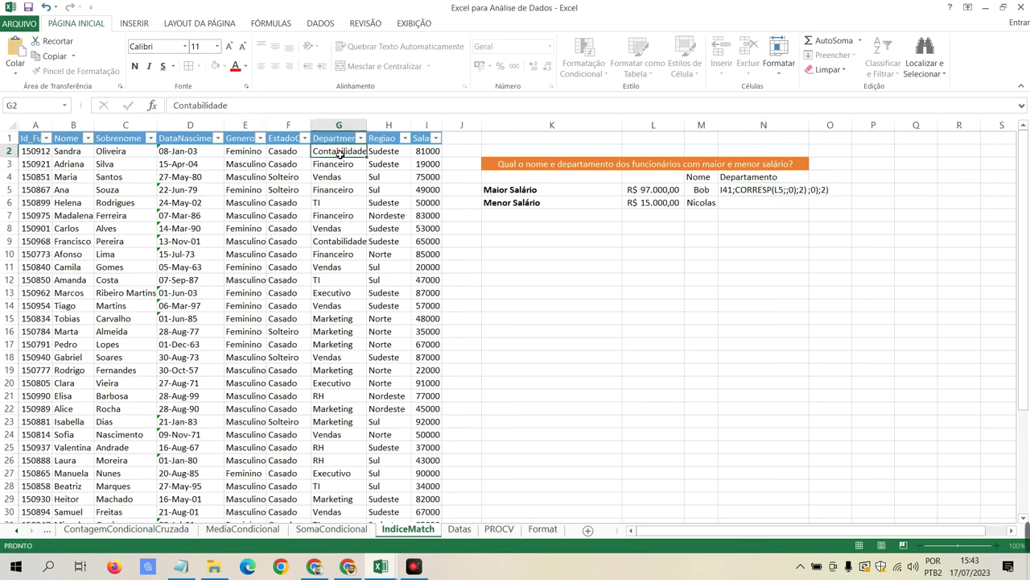
{"action": "left_click", "coordinate": [747, 189]}
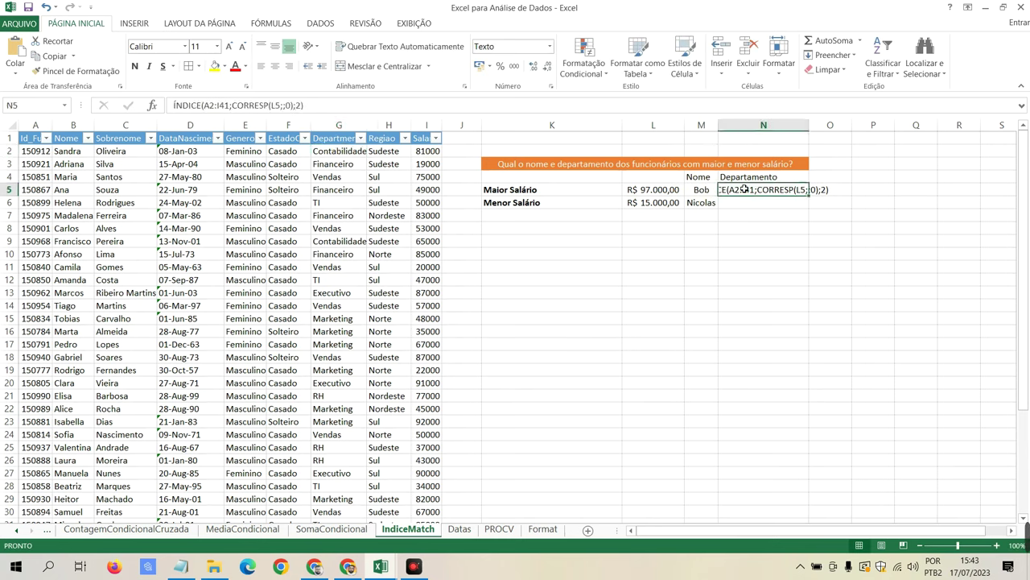
Step: Set G2:G41 as N5's CORRESP range, close the function and commit, which returns #N/D
{"action": "left_click", "coordinate": [174, 104]}
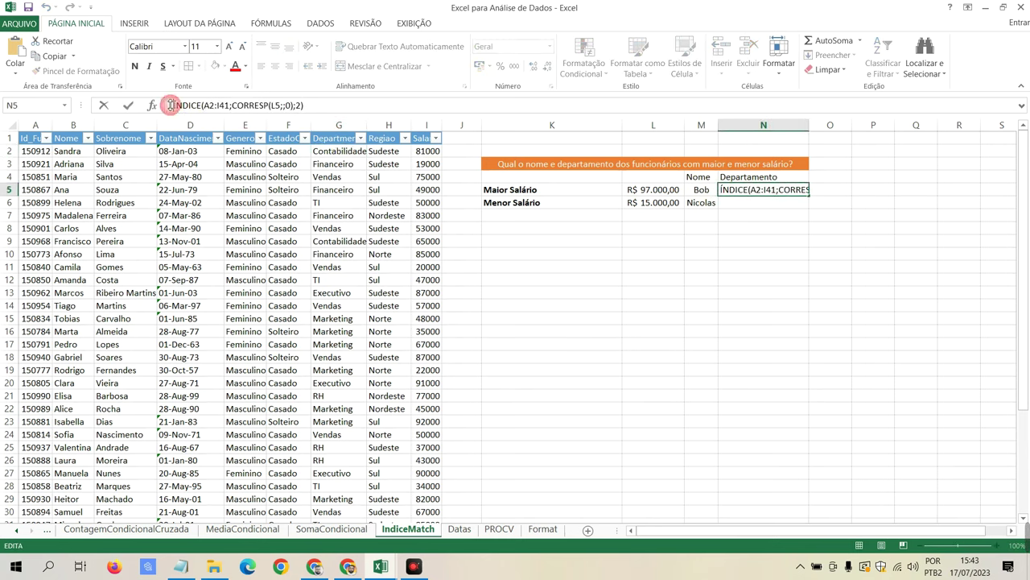
{"action": "left_click", "coordinate": [287, 106]}
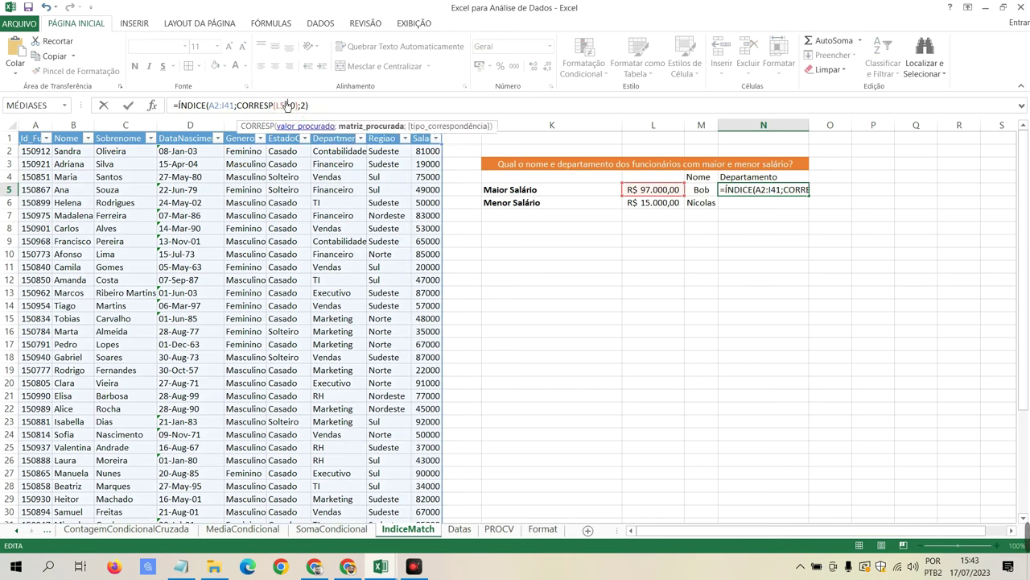
{"action": "left_click", "coordinate": [378, 151]}
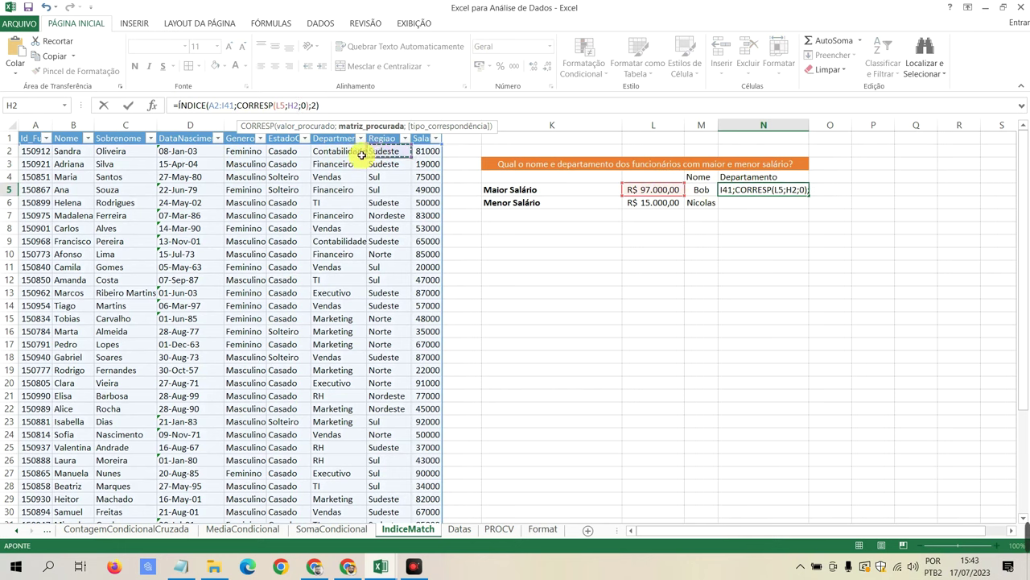
{"action": "left_click", "coordinate": [348, 151]}
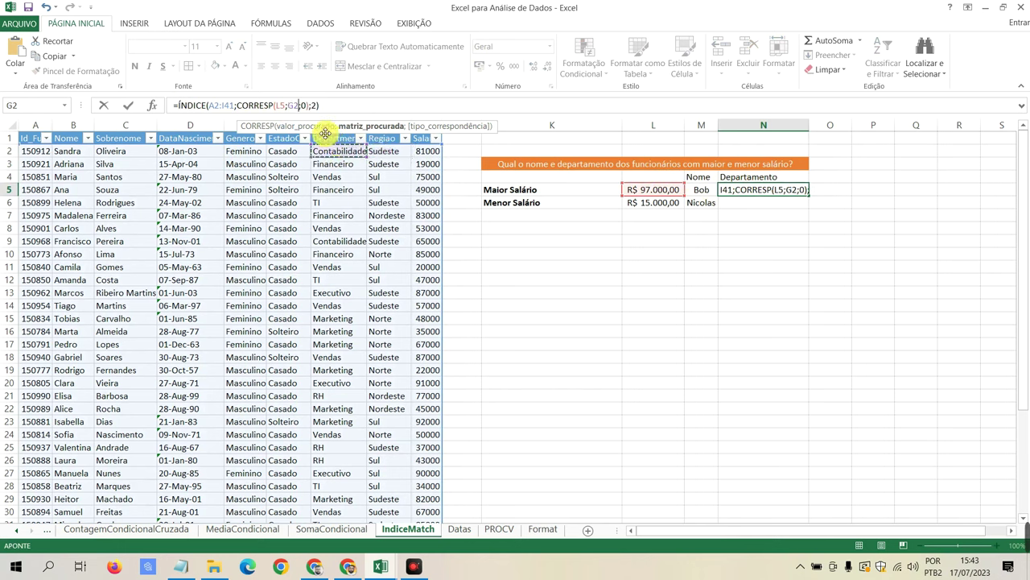
{"action": "type", "text": ":G2g"}
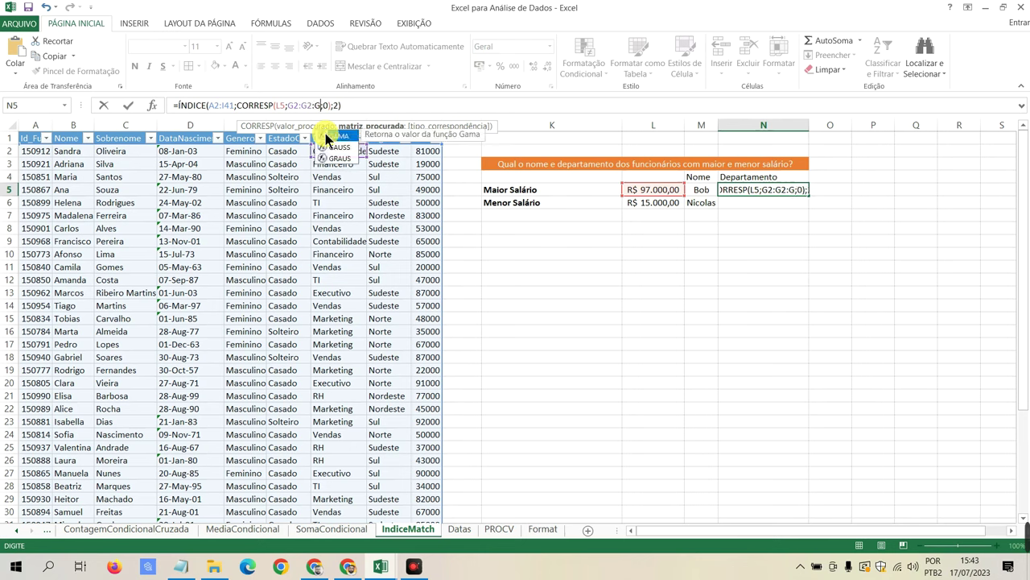
{"action": "type", "text": "G41"}
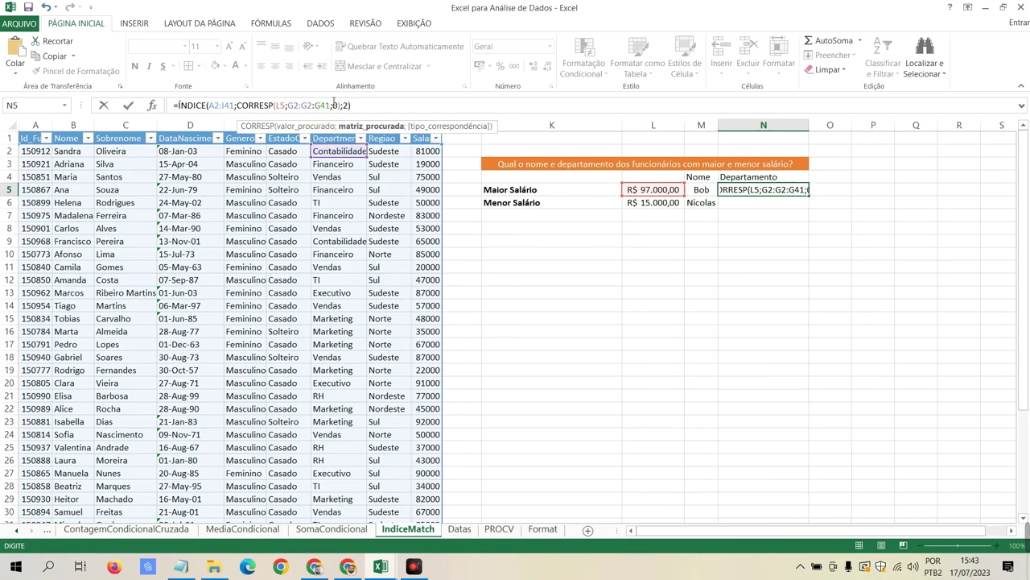
{"action": "left_click", "coordinate": [333, 105]}
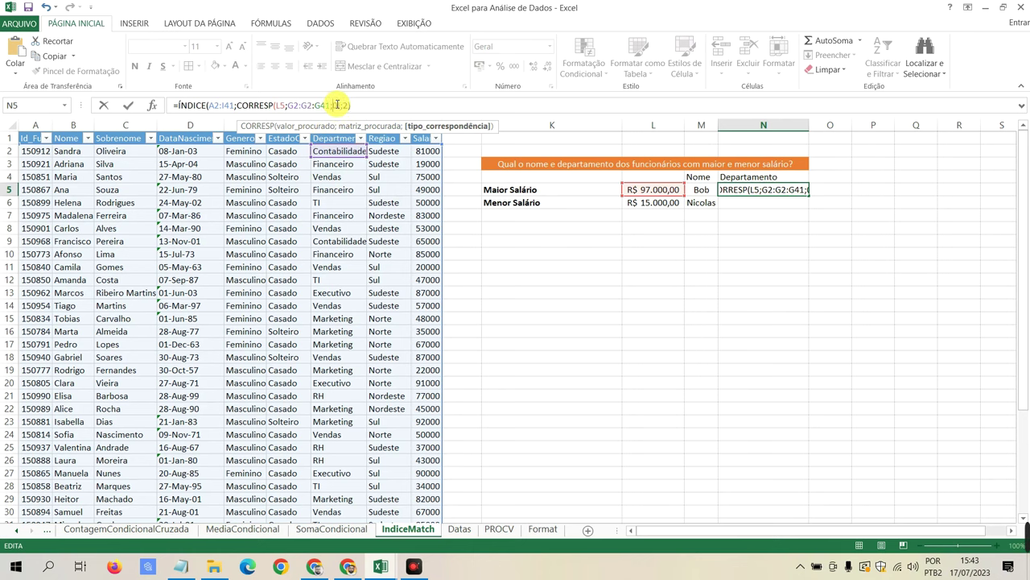
{"action": "type", "text": ")"}
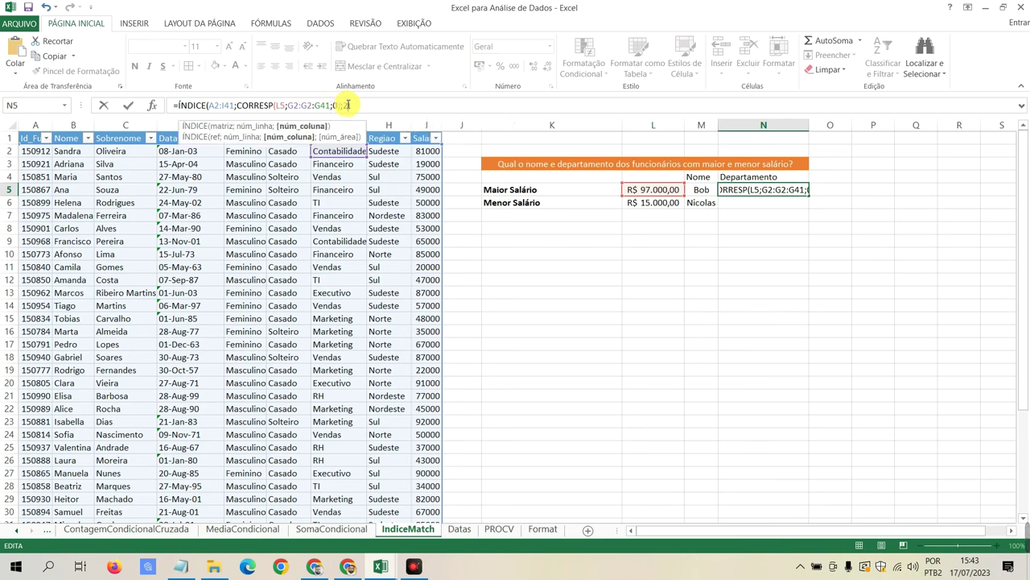
{"action": "right_click", "coordinate": [347, 105]}
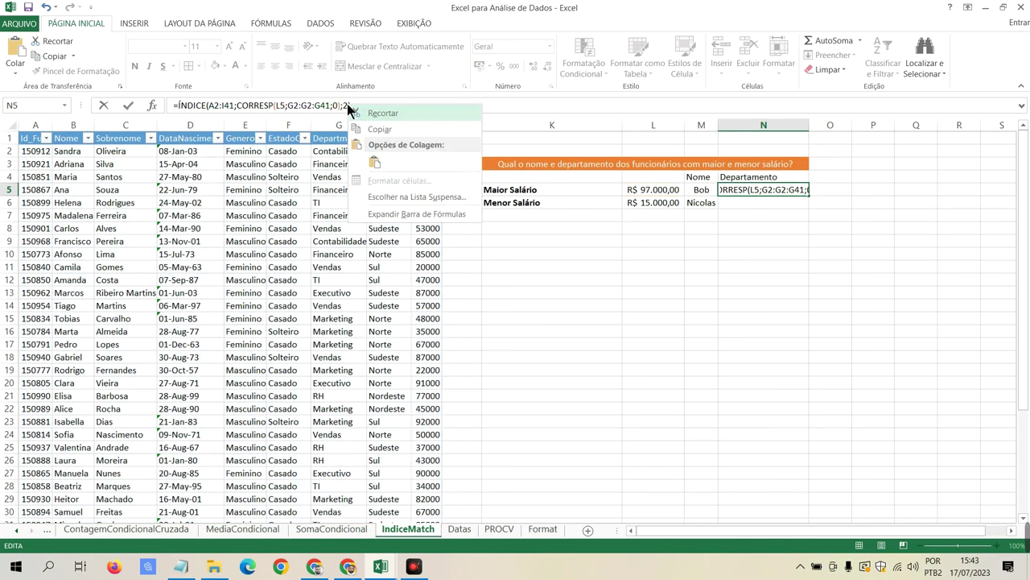
{"action": "left_click", "coordinate": [346, 105]}
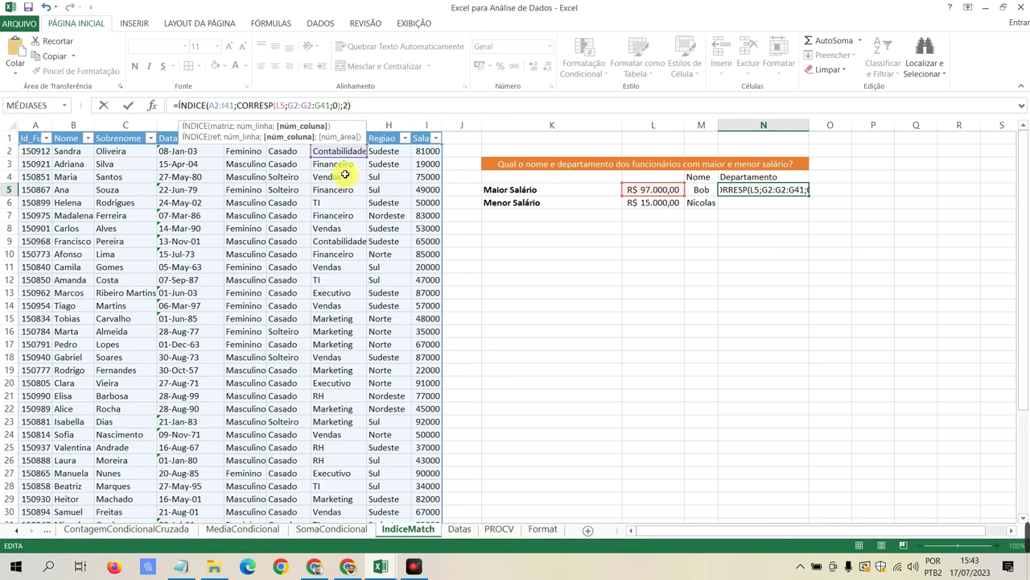
{"action": "key", "text": "BackSpace"}
{"action": "type", "text": "7"}
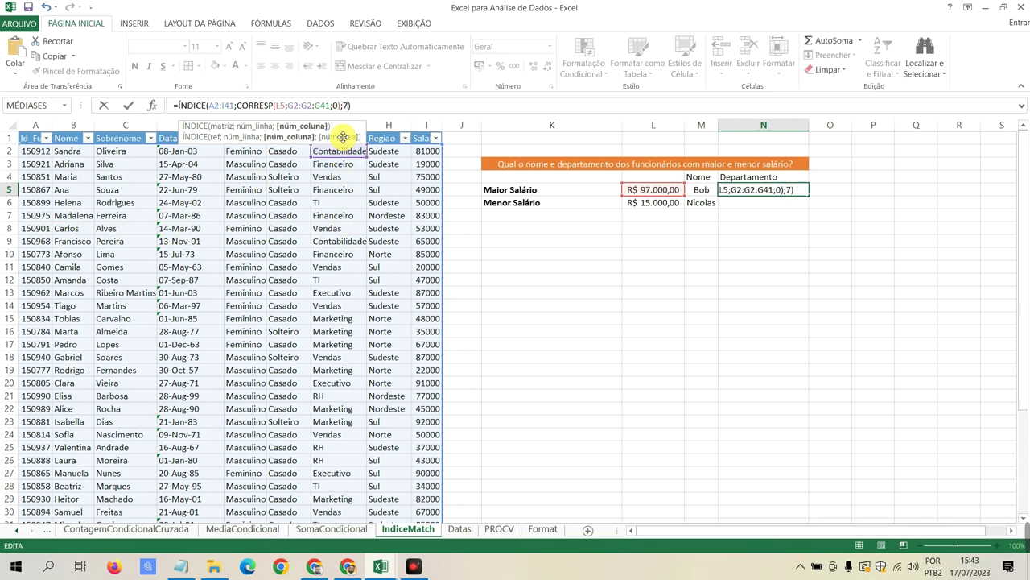
{"action": "key", "text": "ctrl+Return"}
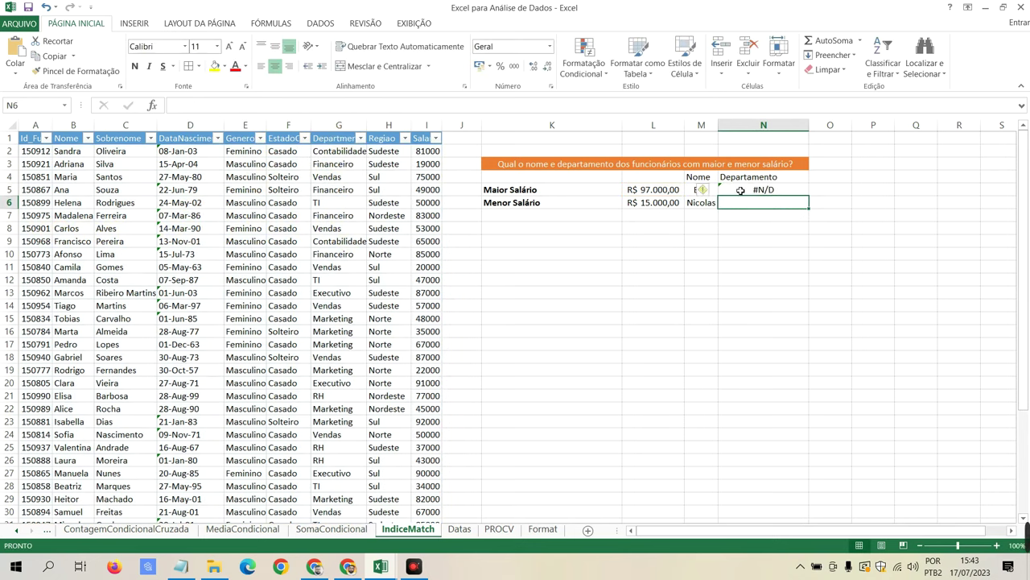
Step: Replace the G2:G41 match range in N5's CORRESP with I2:I41
{"action": "mouse_move", "coordinate": [1027, 538]}
{"action": "key", "text": "F2"}
{"action": "left_click", "coordinate": [743, 539]}
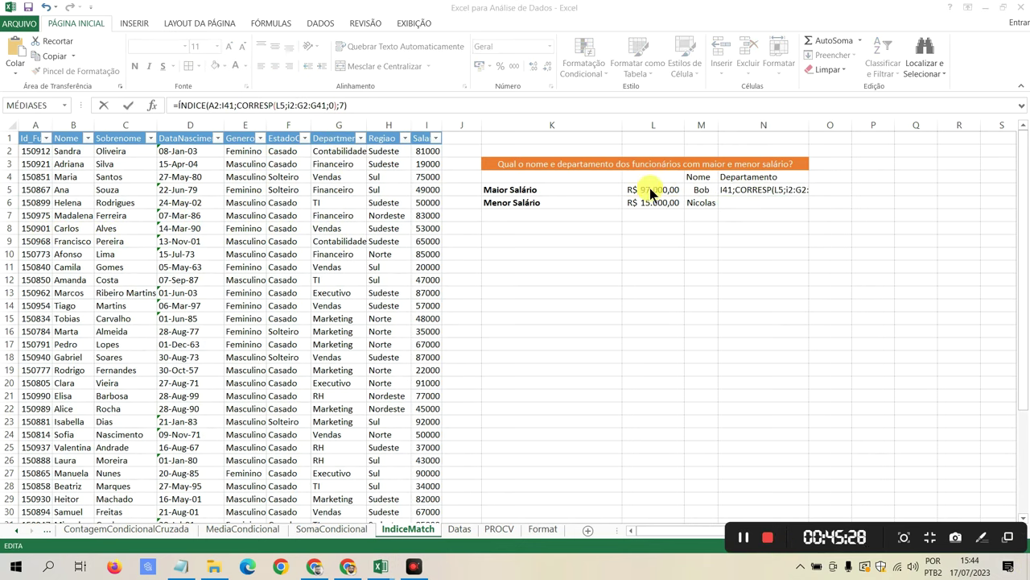
{"action": "left_click", "coordinate": [301, 106]}
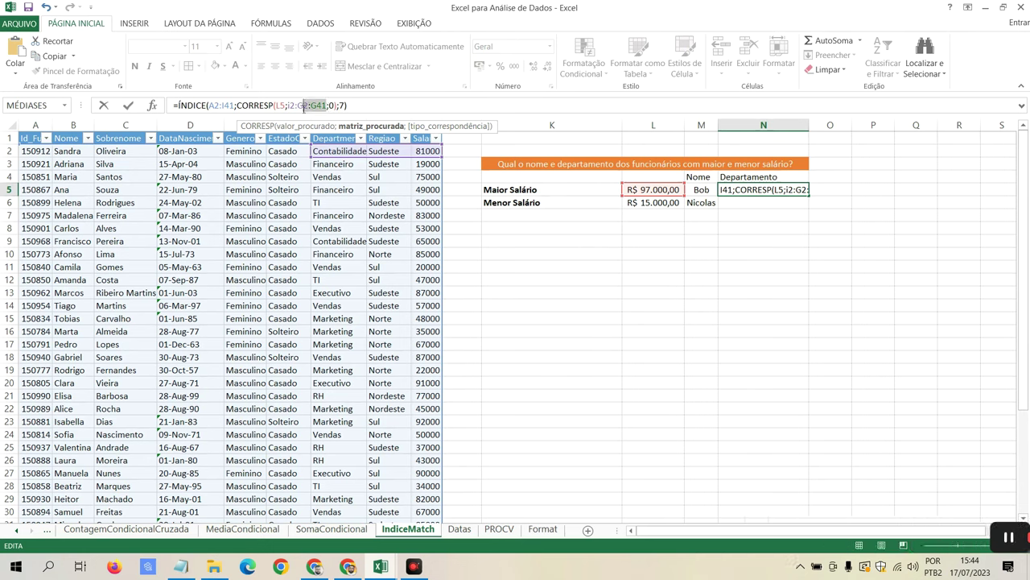
{"action": "key", "text": "BackSpace"}
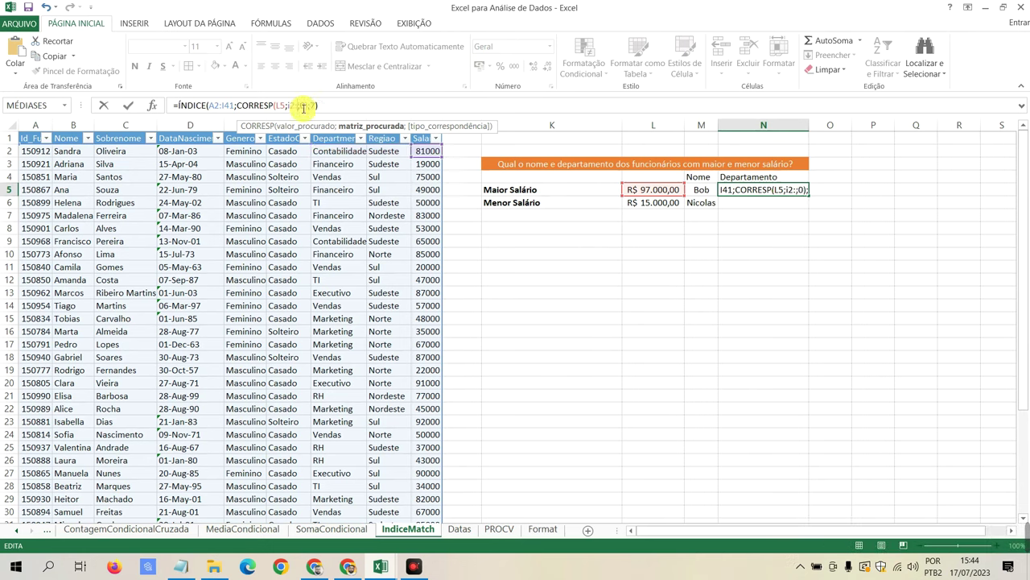
{"action": "type", "text": "i4"}
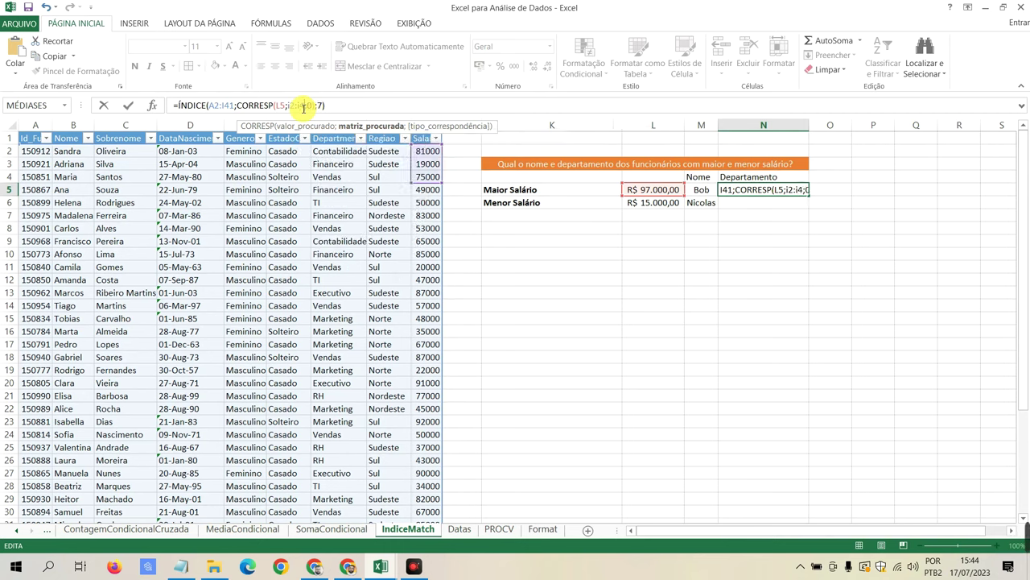
{"action": "type", "text": "1"}
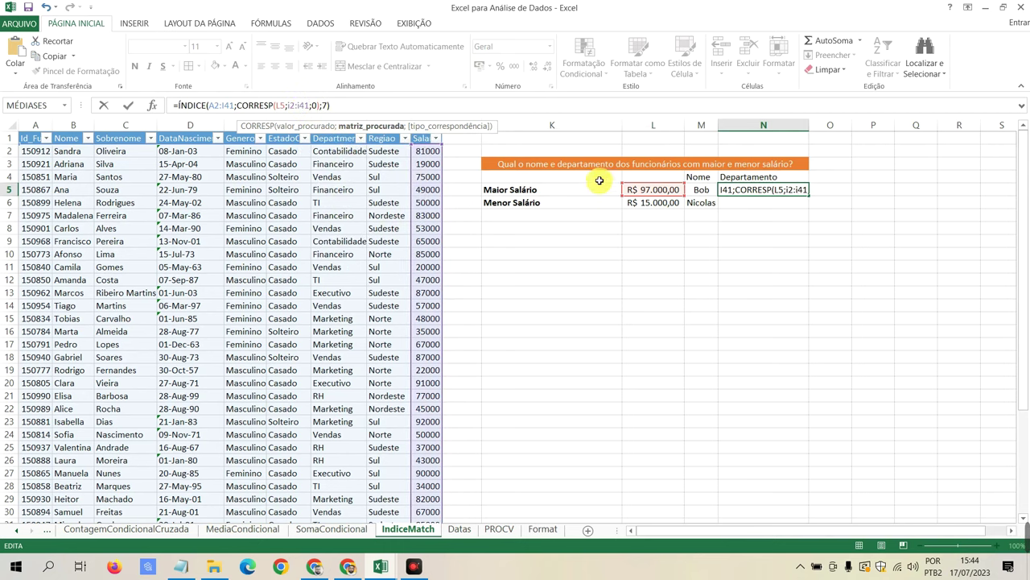
Step: Reselect A2:I41 as the ÍNDICE table and commit N5 so it returns Data Science
{"action": "left_click", "coordinate": [222, 104]}
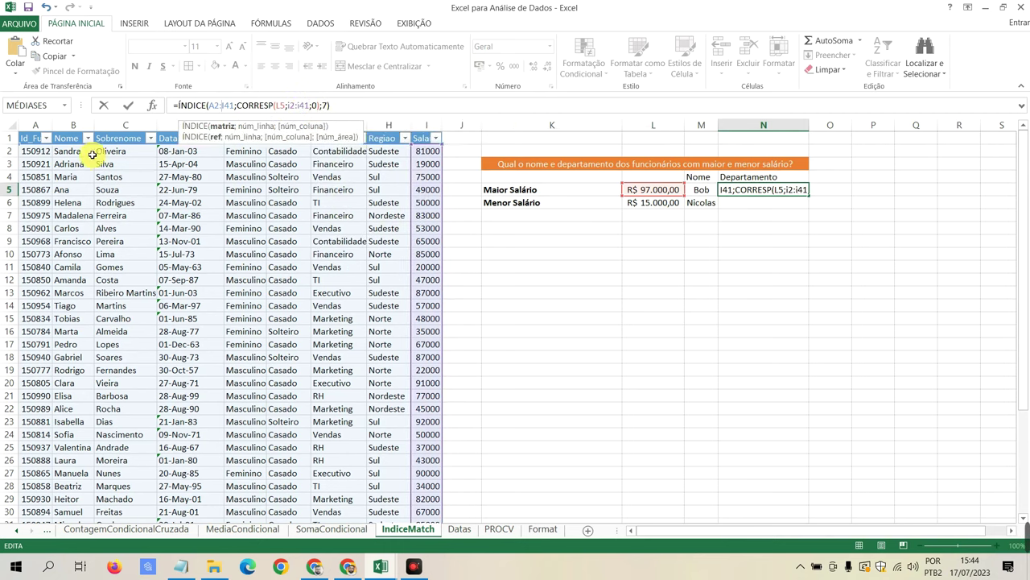
{"action": "left_click_drag", "start_coordinate": [33, 153], "coordinate": [429, 376]}
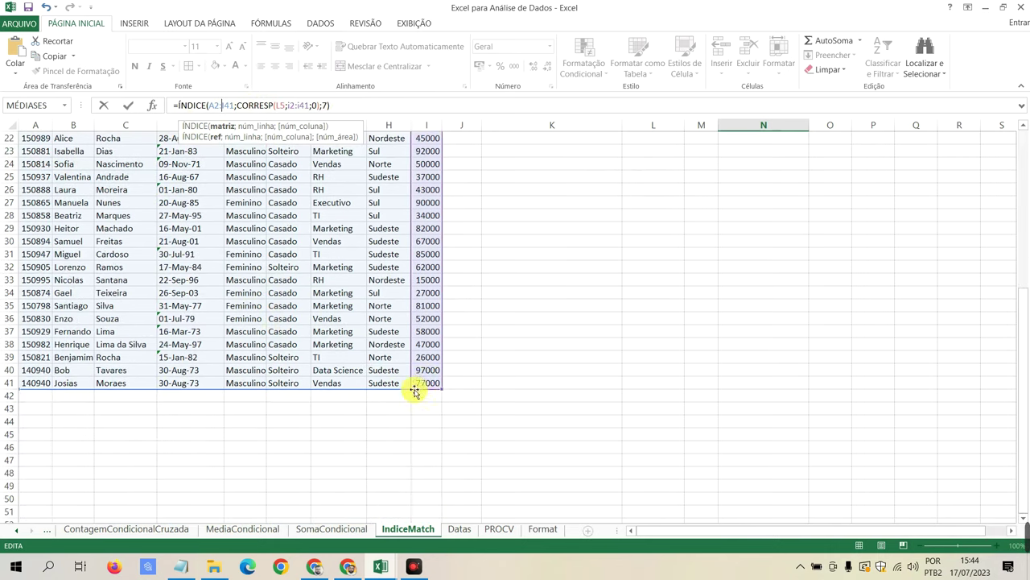
{"action": "left_click", "coordinate": [256, 105]}
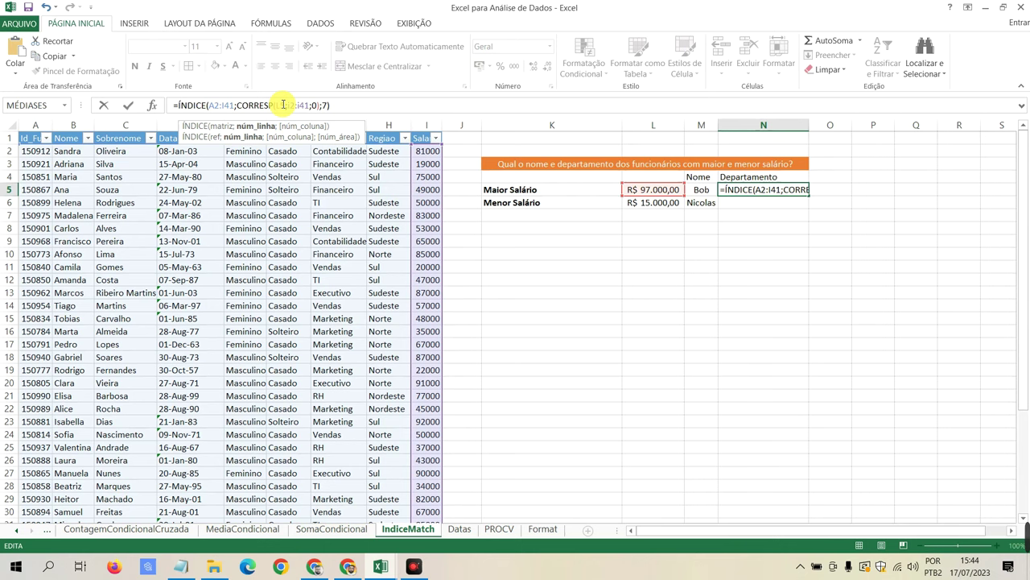
{"action": "left_click", "coordinate": [282, 107]}
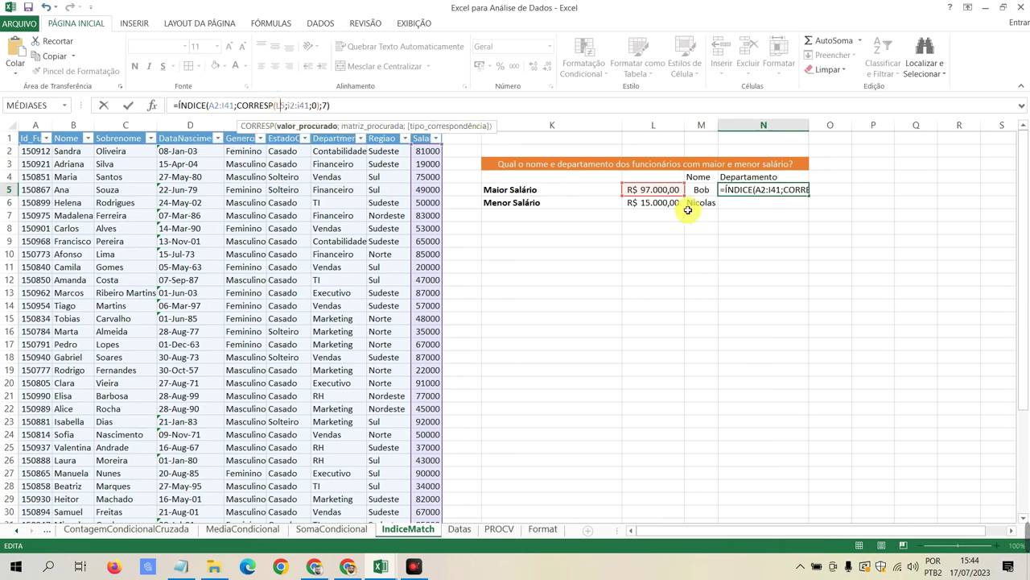
{"action": "left_click", "coordinate": [297, 104]}
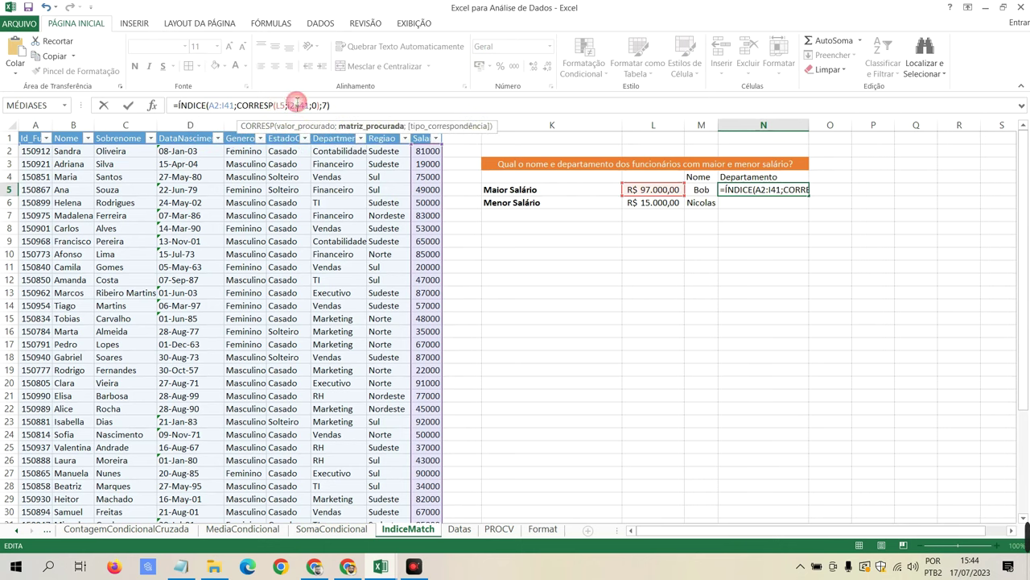
{"action": "double_click", "coordinate": [324, 105]}
{"action": "type", "text": "2"}
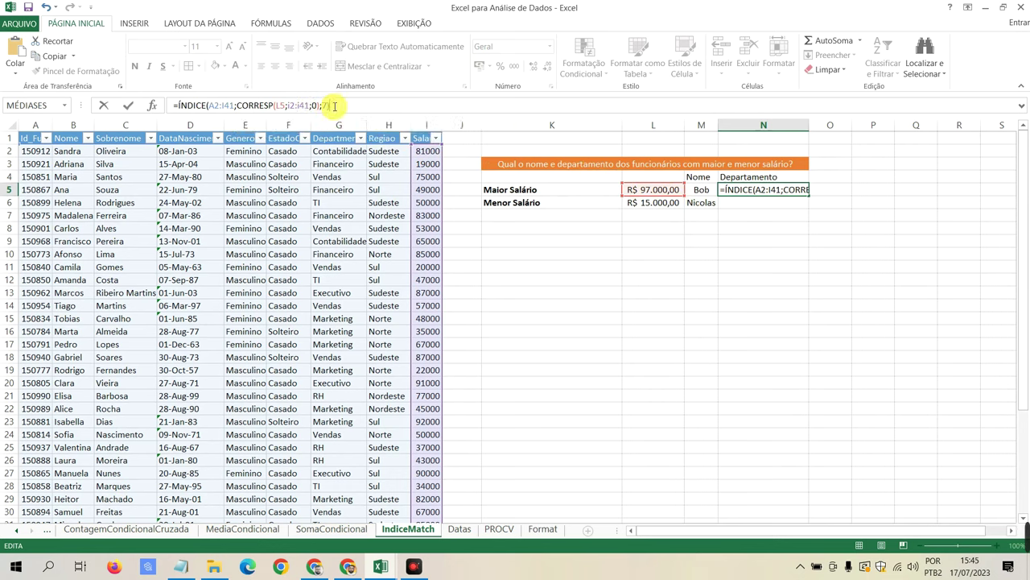
{"action": "key", "text": "Return"}
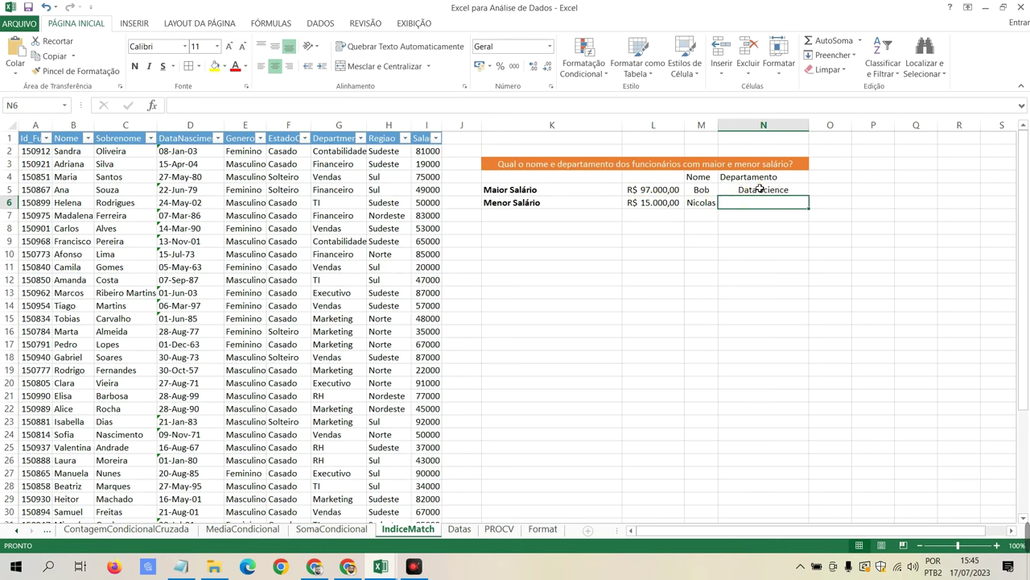
Step: Fill the N5 lookup down to N6 so the lowest salary's department shows RH, then view Datas
{"action": "left_click", "coordinate": [760, 189]}
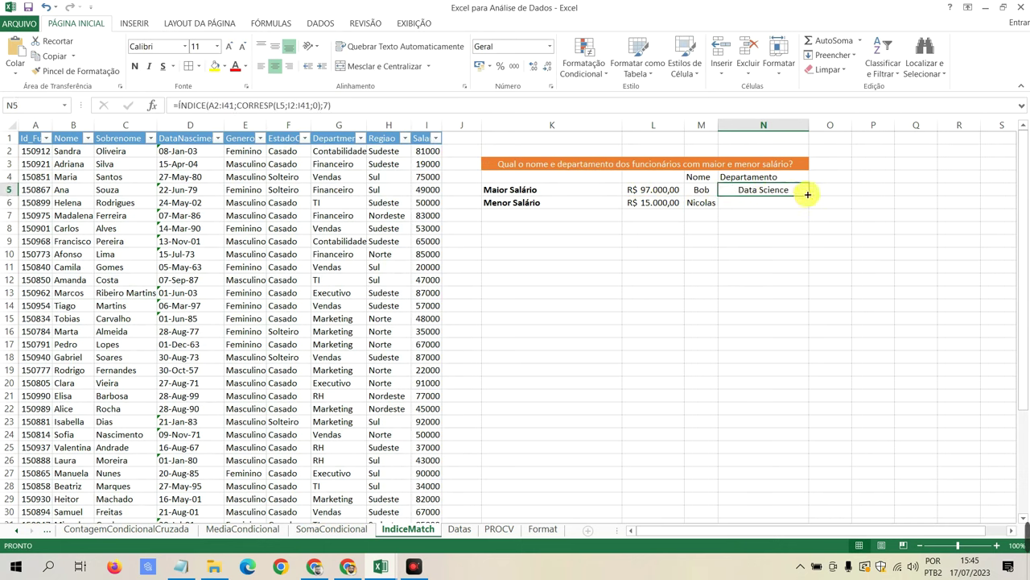
{"action": "left_click_drag", "start_coordinate": [808, 196], "coordinate": [803, 203]}
{"action": "left_click", "coordinate": [764, 203]}
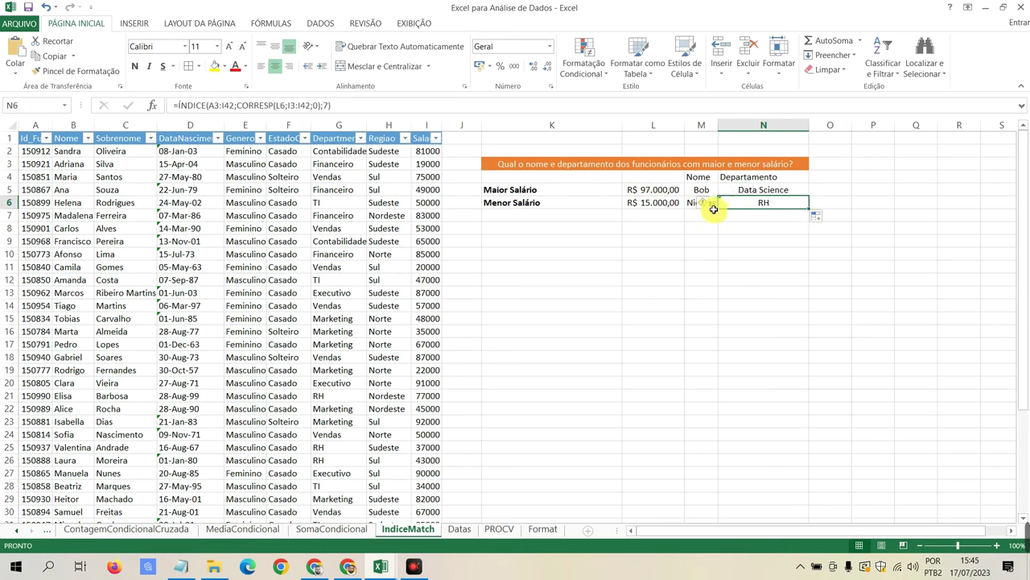
{"action": "left_click", "coordinate": [662, 204]}
{"action": "left_click", "coordinate": [746, 202]}
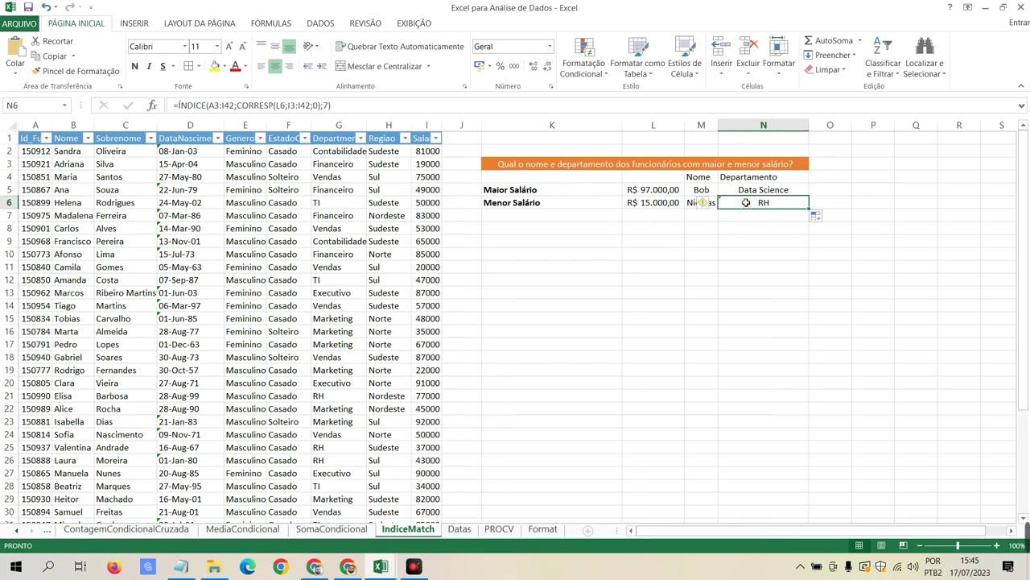
{"action": "left_click", "coordinate": [457, 532]}
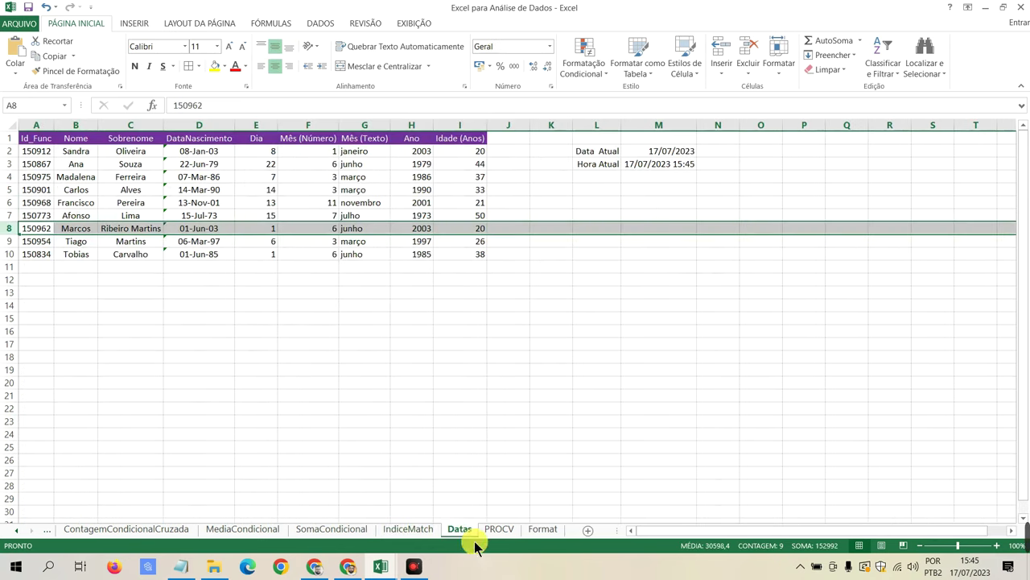
Step: Look over the Datas, PROCV and Format sheets, selecting a block of monthly sales figures
{"action": "left_click", "coordinate": [546, 186]}
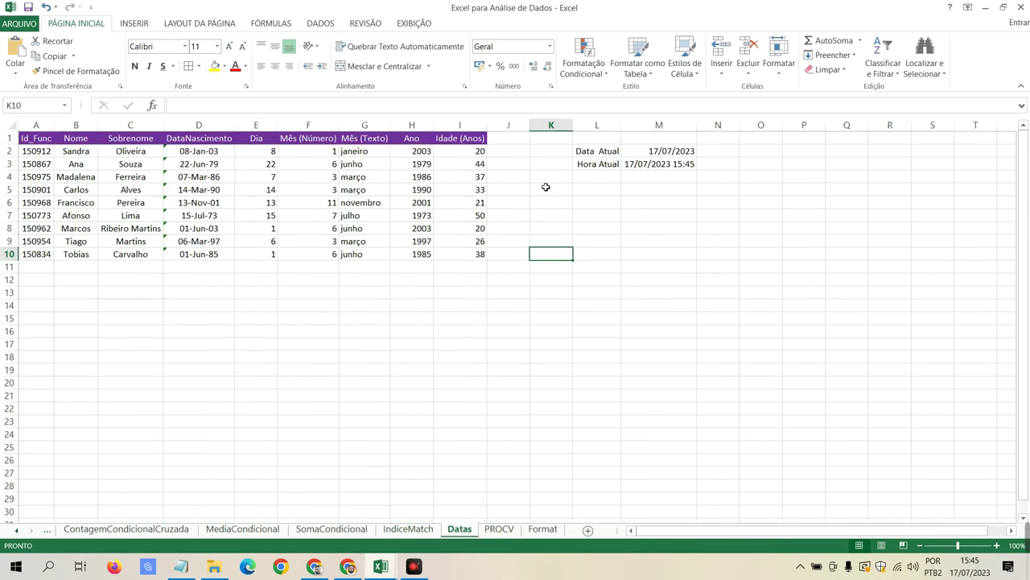
{"action": "left_click", "coordinate": [513, 530]}
{"action": "left_click", "coordinate": [545, 534]}
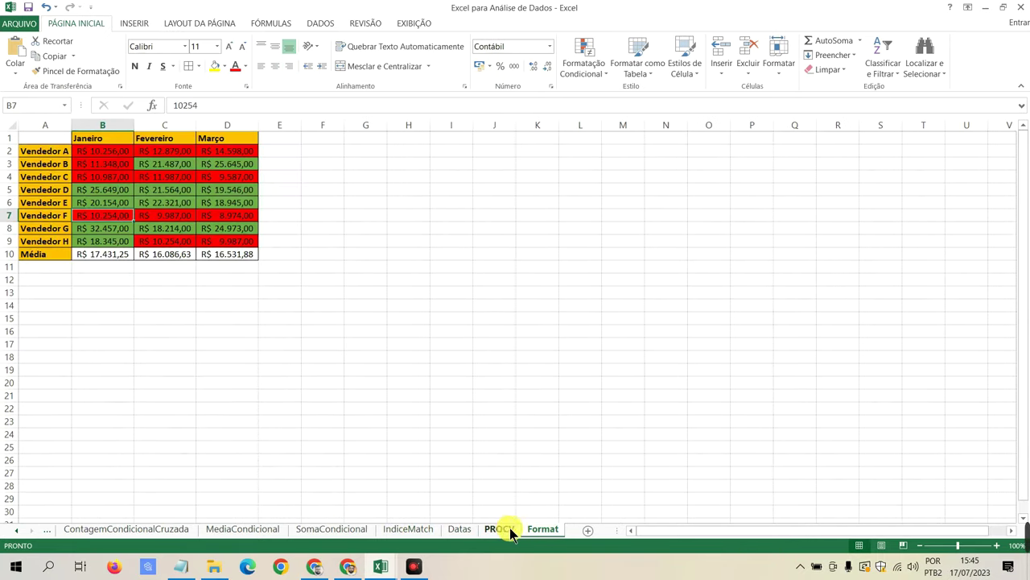
{"action": "mouse_move", "coordinate": [113, 152]}
{"action": "left_mouse_down"}
{"action": "mouse_move", "coordinate": [280, 229]}
{"action": "mouse_move", "coordinate": [239, 241]}
{"action": "left_mouse_up"}
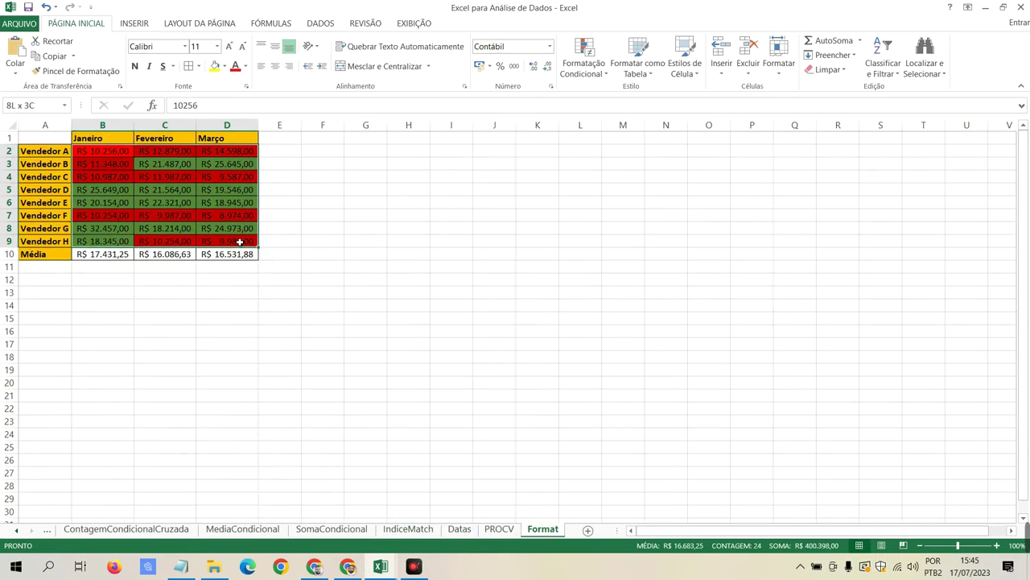
Step: Browse the earlier sheets from AnaliseDescritiva through SomaCondicional, then return to IndiceMatch
{"action": "left_click", "coordinate": [16, 532]}
{"action": "left_click", "coordinate": [16, 532]}
{"action": "left_click", "coordinate": [94, 530]}
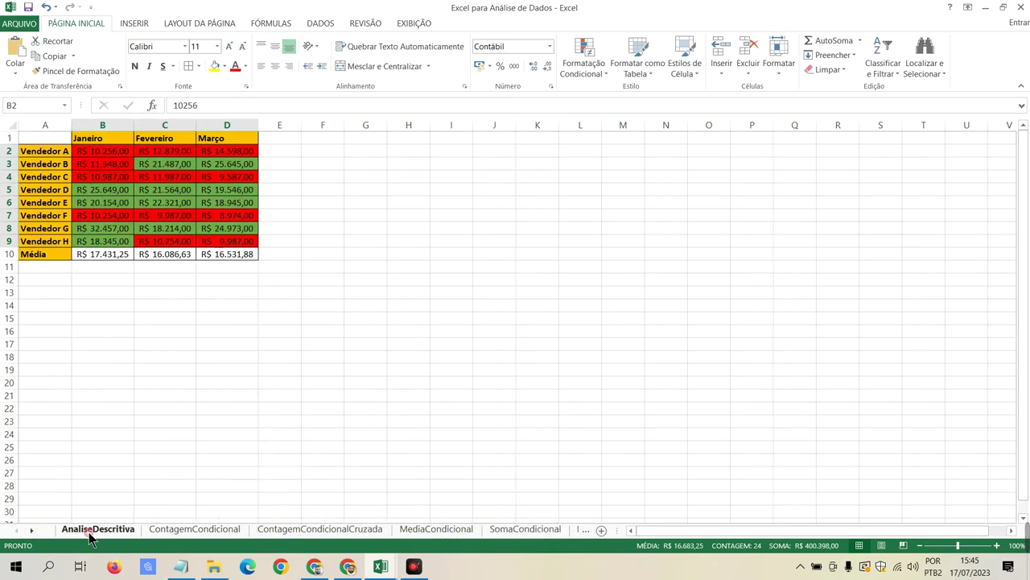
{"action": "left_click", "coordinate": [185, 530]}
{"action": "left_click", "coordinate": [278, 532]}
{"action": "left_click", "coordinate": [412, 531]}
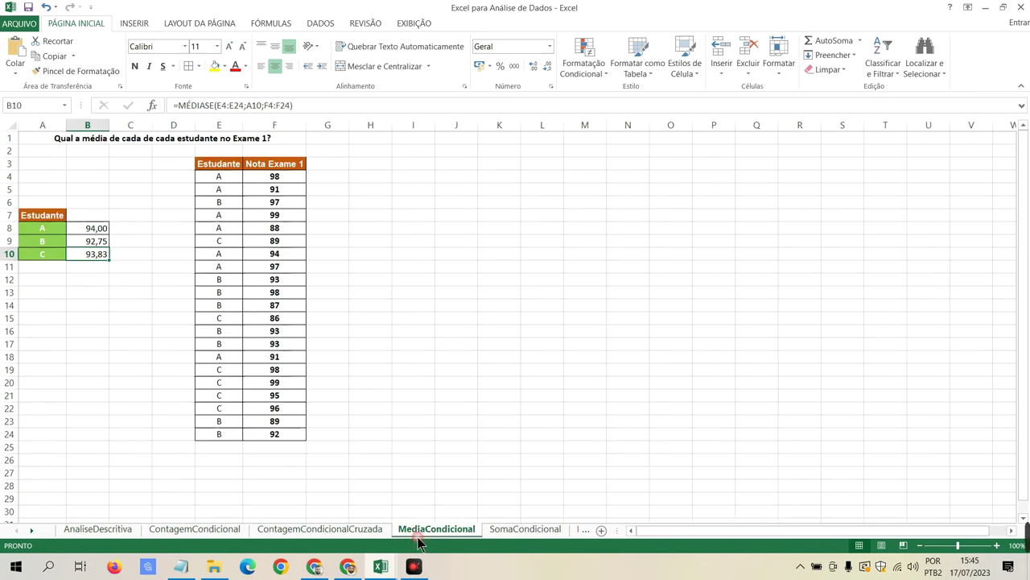
{"action": "left_click", "coordinate": [511, 531]}
{"action": "left_click", "coordinate": [578, 530]}
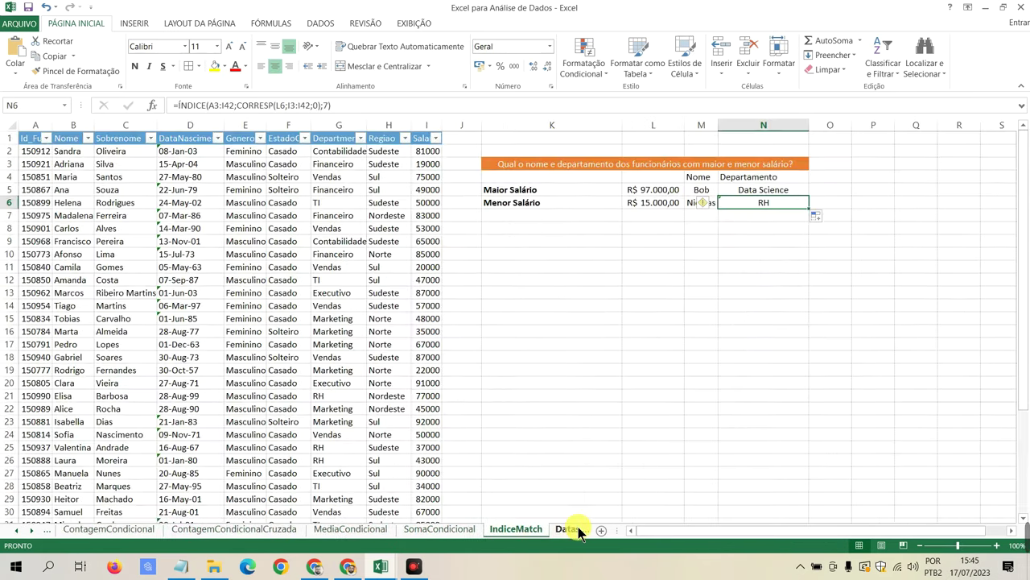
Step: Revisit the Datas, PROCV and Format sheets, then go to the AnaliseDescritiva statistics sheet
{"action": "left_click", "coordinate": [574, 529]}
{"action": "left_click", "coordinate": [498, 530]}
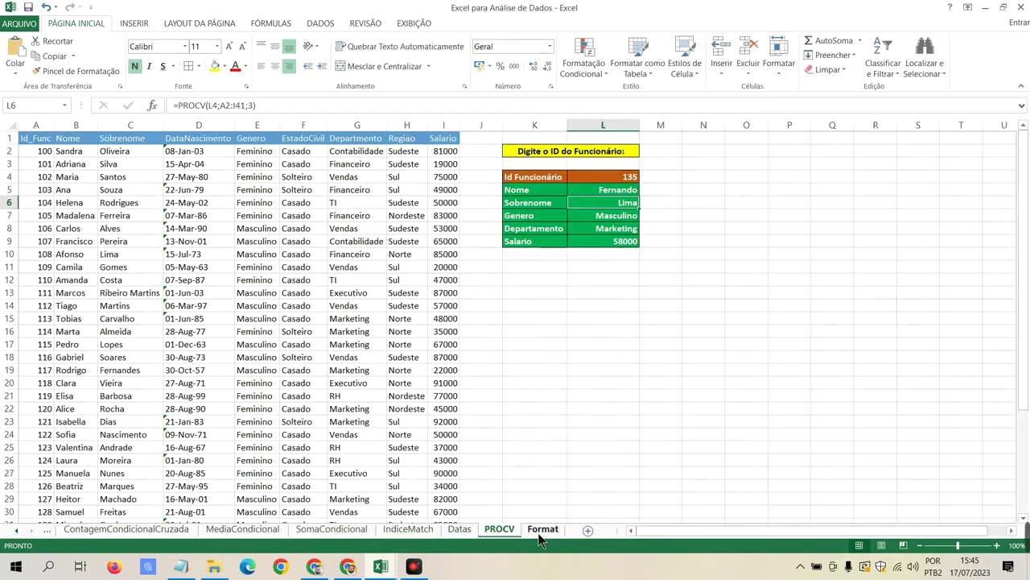
{"action": "left_click", "coordinate": [542, 530]}
{"action": "left_click", "coordinate": [18, 532]}
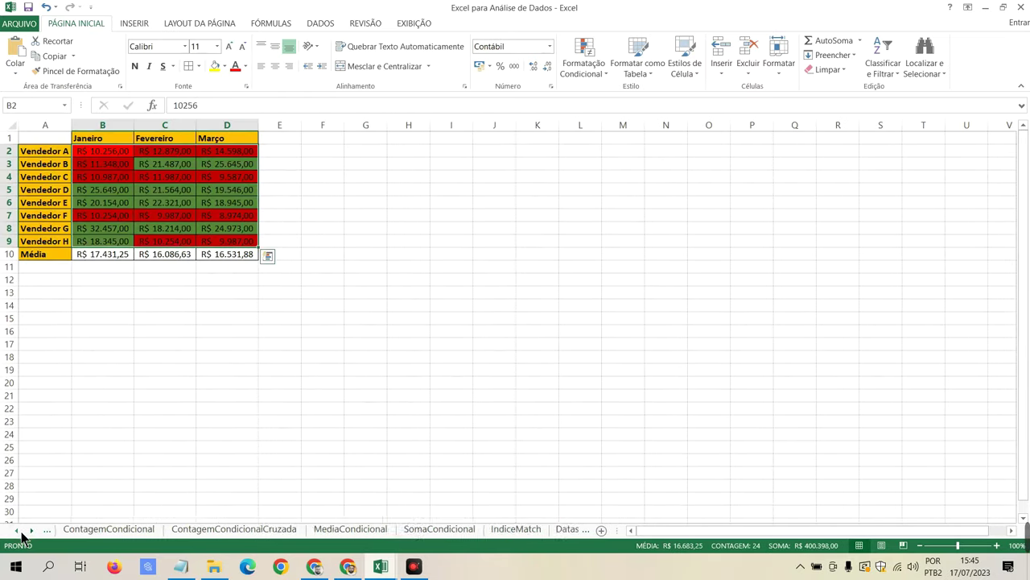
{"action": "left_click", "coordinate": [18, 531]}
{"action": "left_click", "coordinate": [85, 529]}
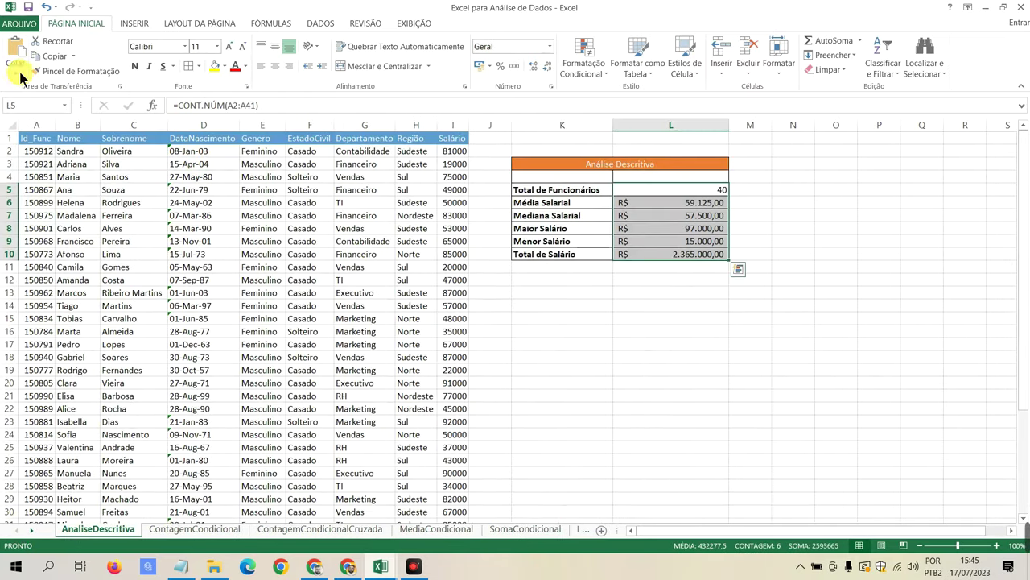